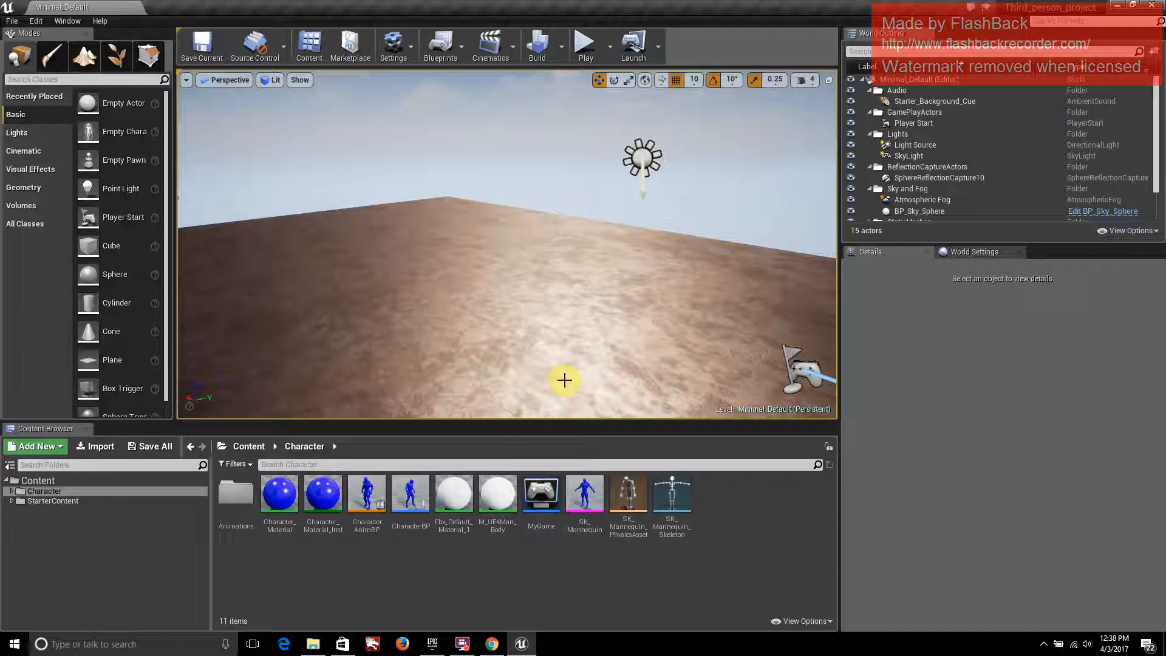
Play-test the third-person level by running the character around the platform, and close the project once the session is stopped
click(582, 49)
click(552, 176)
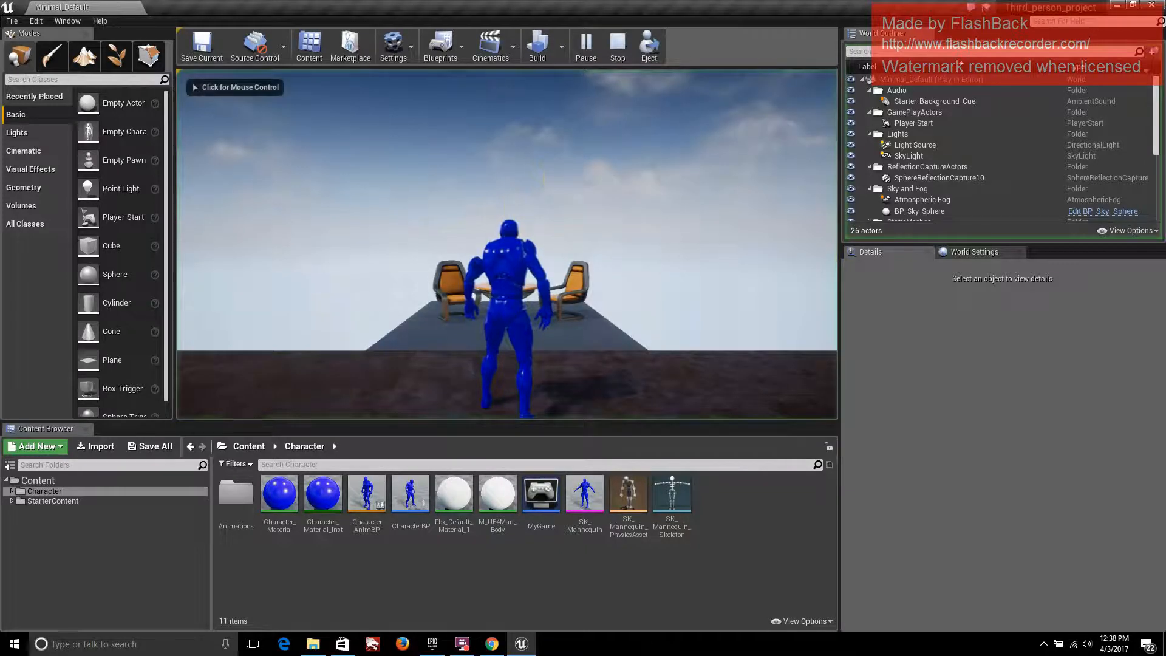
key(w)
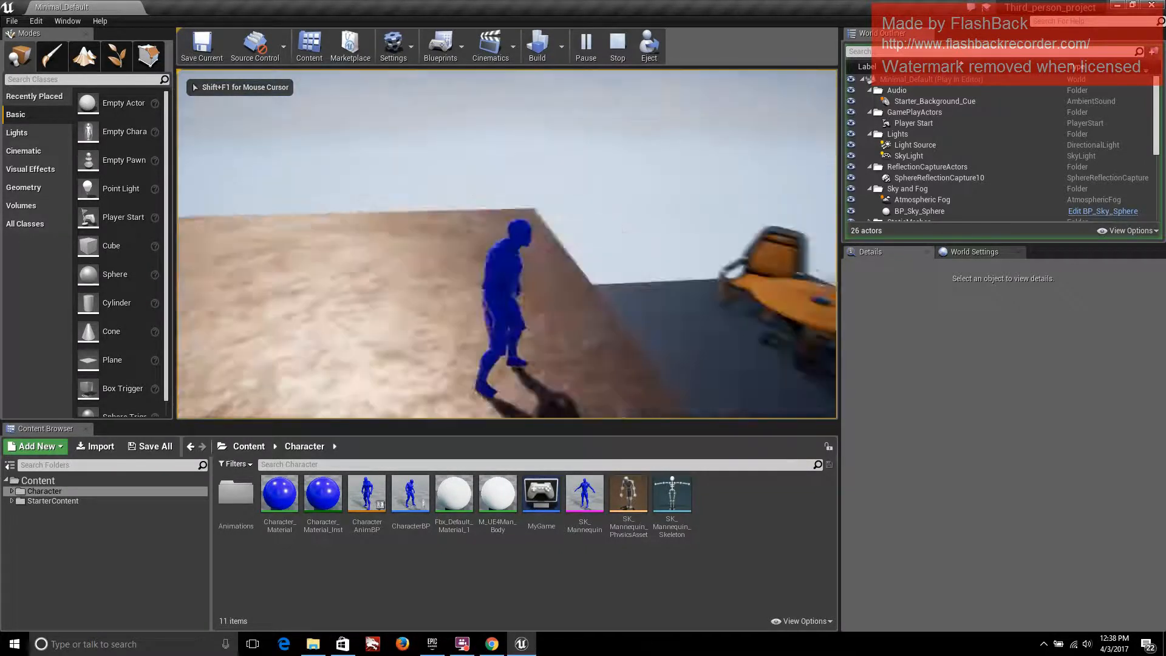
key(a)
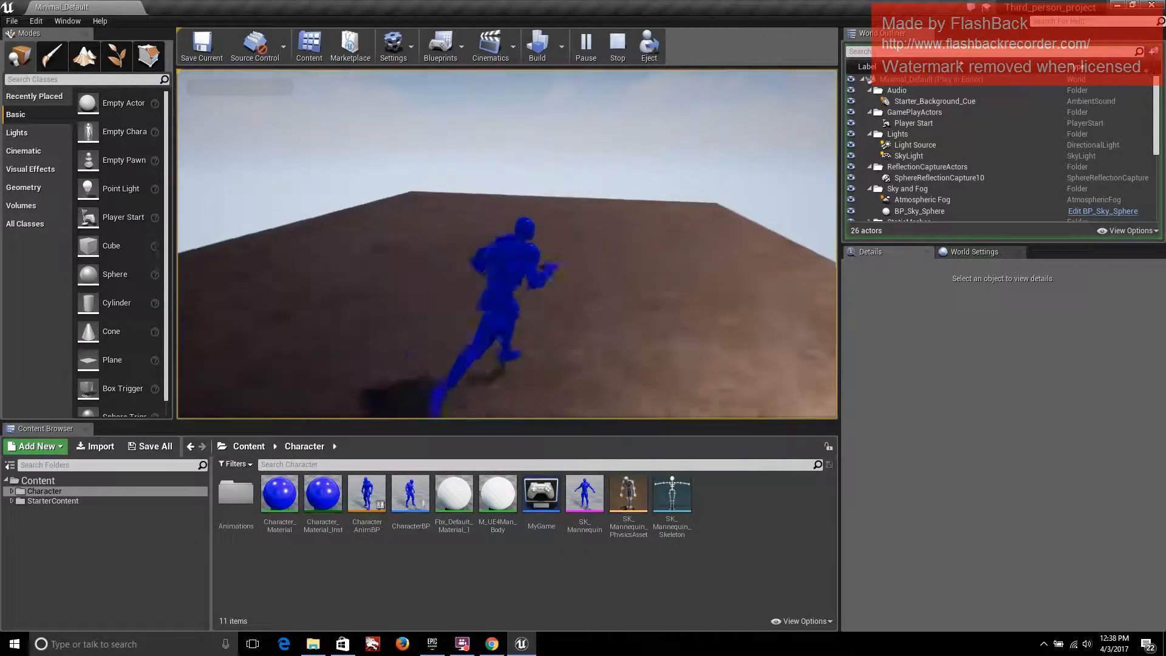
key(w)
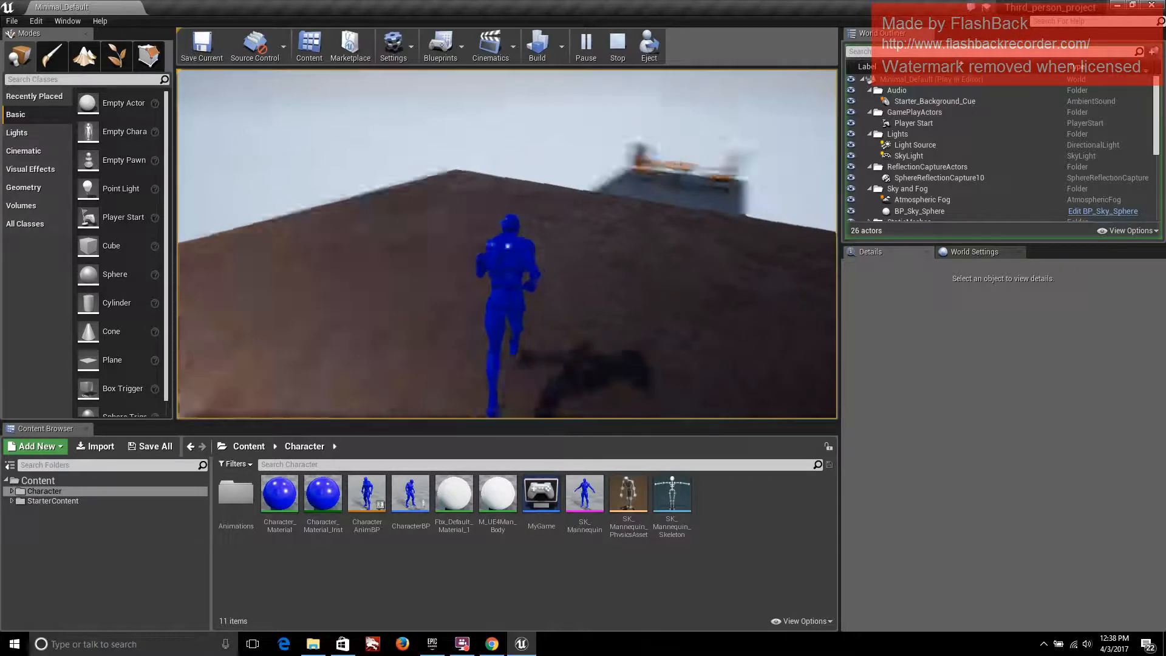
key(shift+F1)
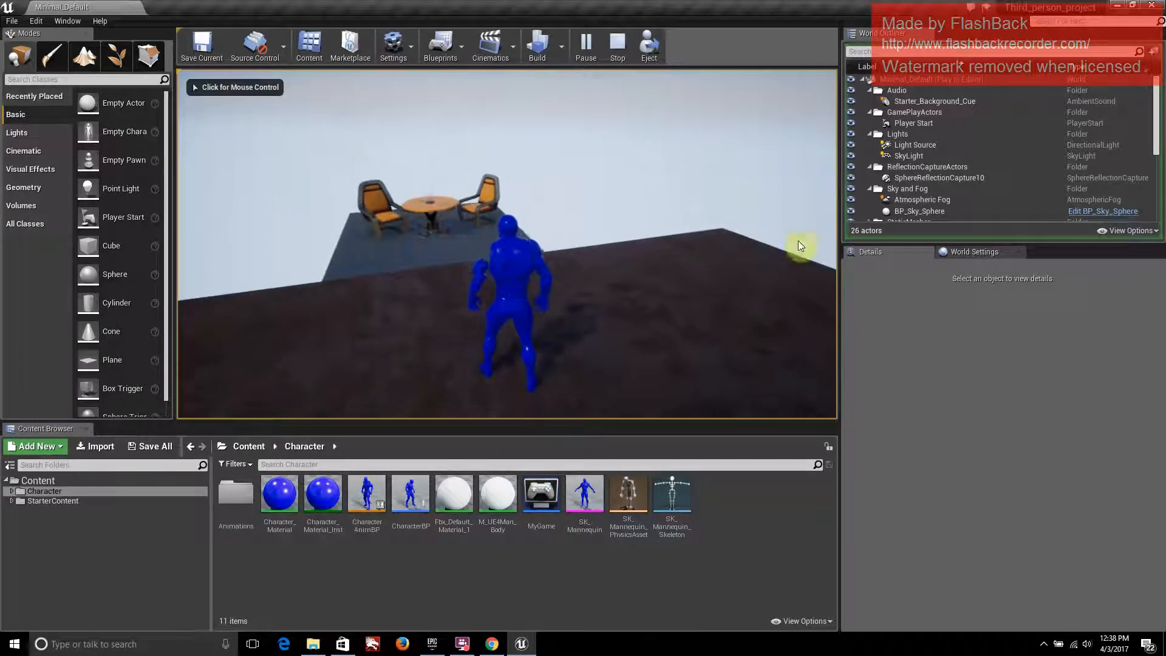
click(617, 45)
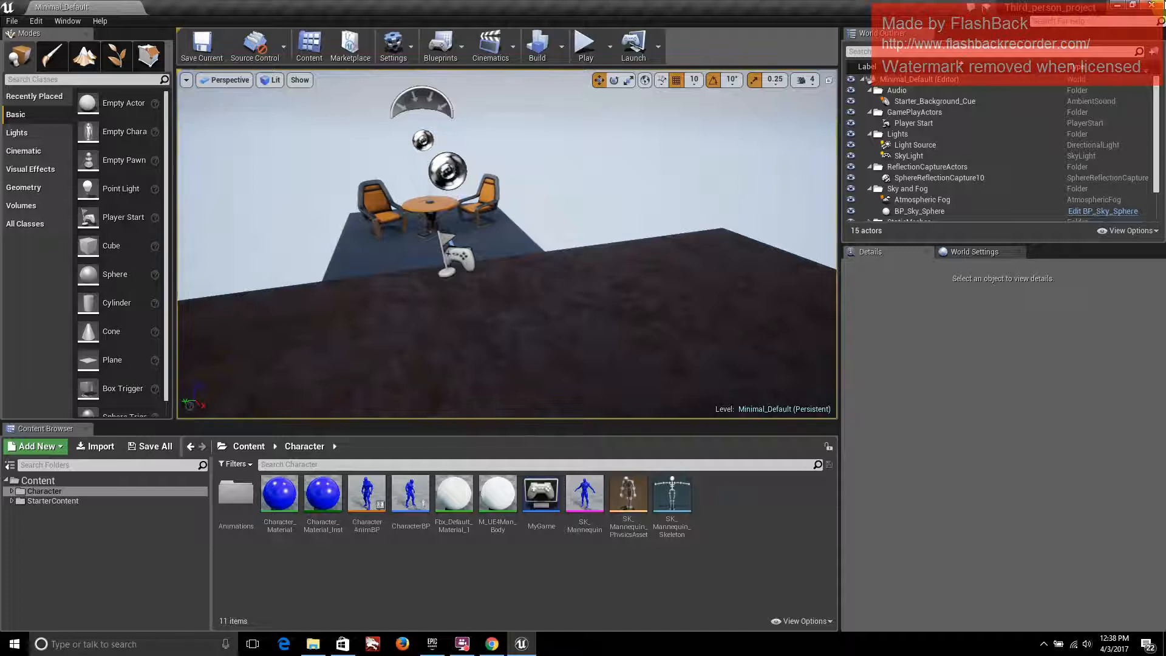
click(1152, 5)
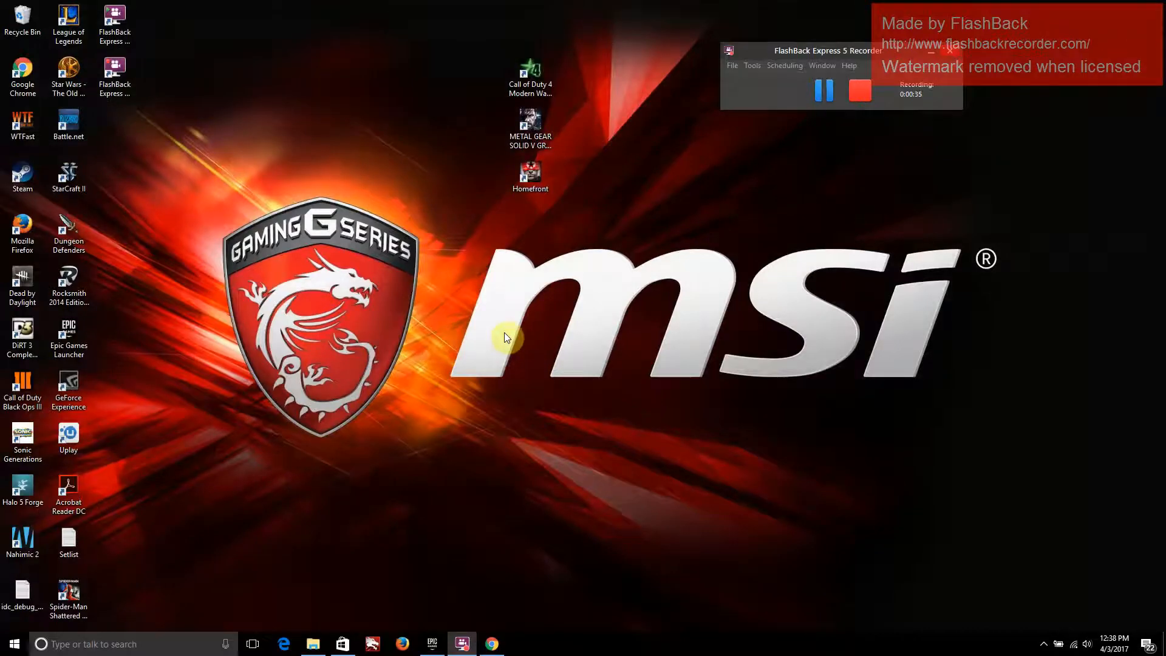
Switch to Chrome and view the Epic account registration page reached from the Unreal Engine site's download link, then close it
click(492, 644)
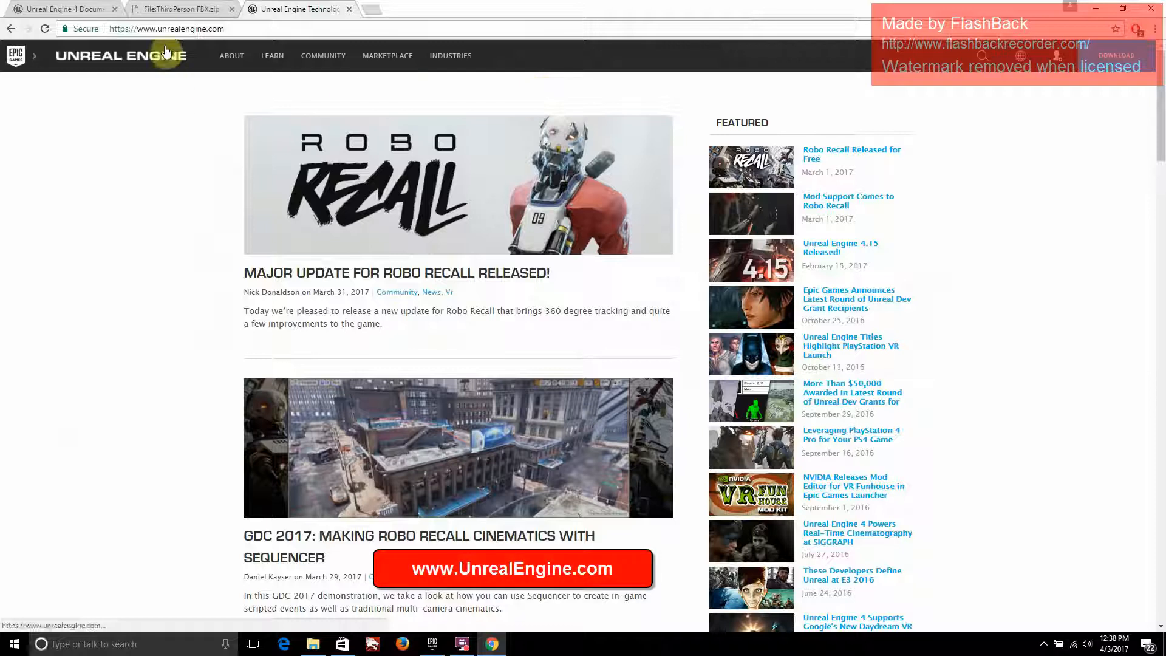
click(1124, 55)
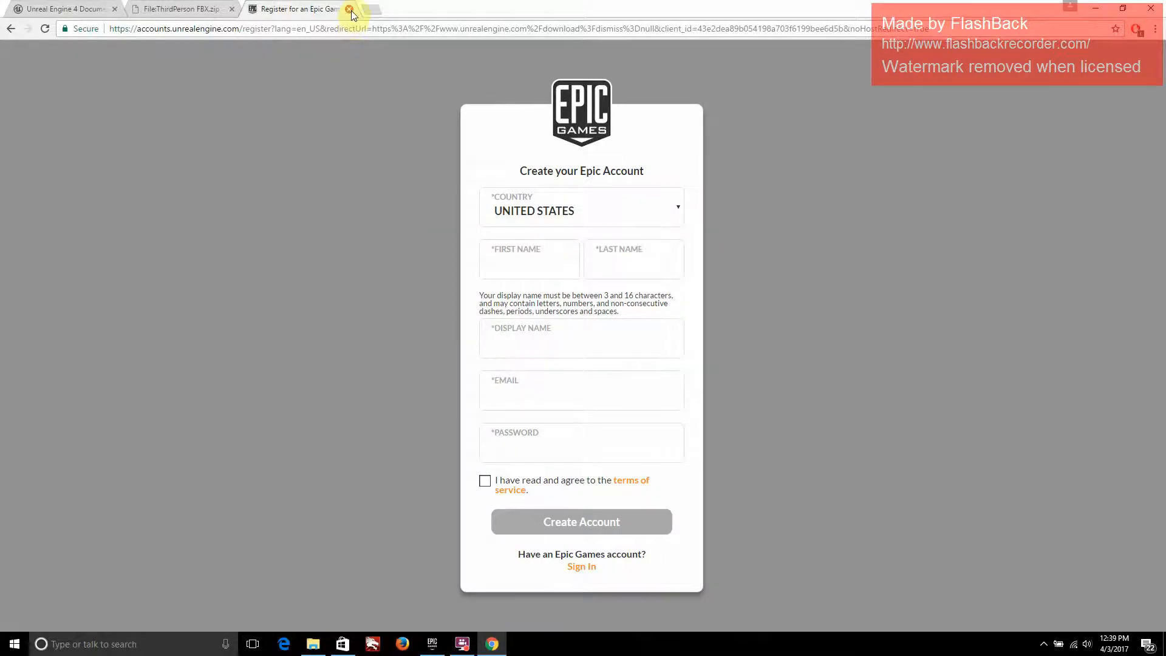
click(350, 10)
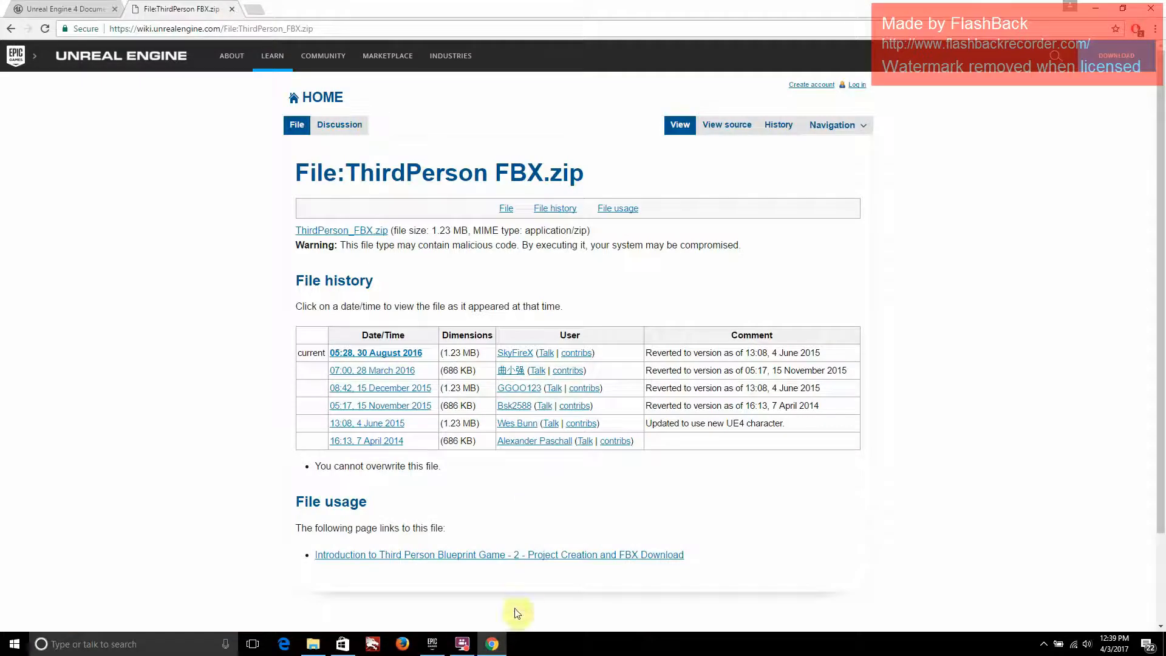
Leave the ThirdPerson FBX.zip wiki page and view the extracted FBX files folder in File Explorer
click(464, 647)
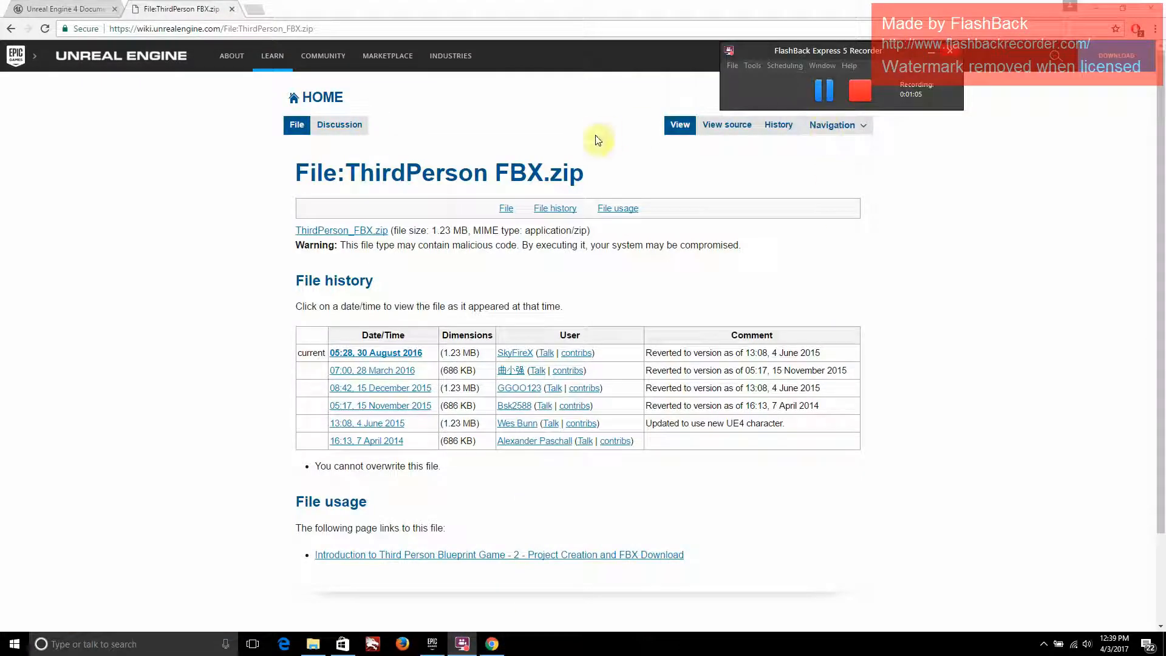
click(203, 293)
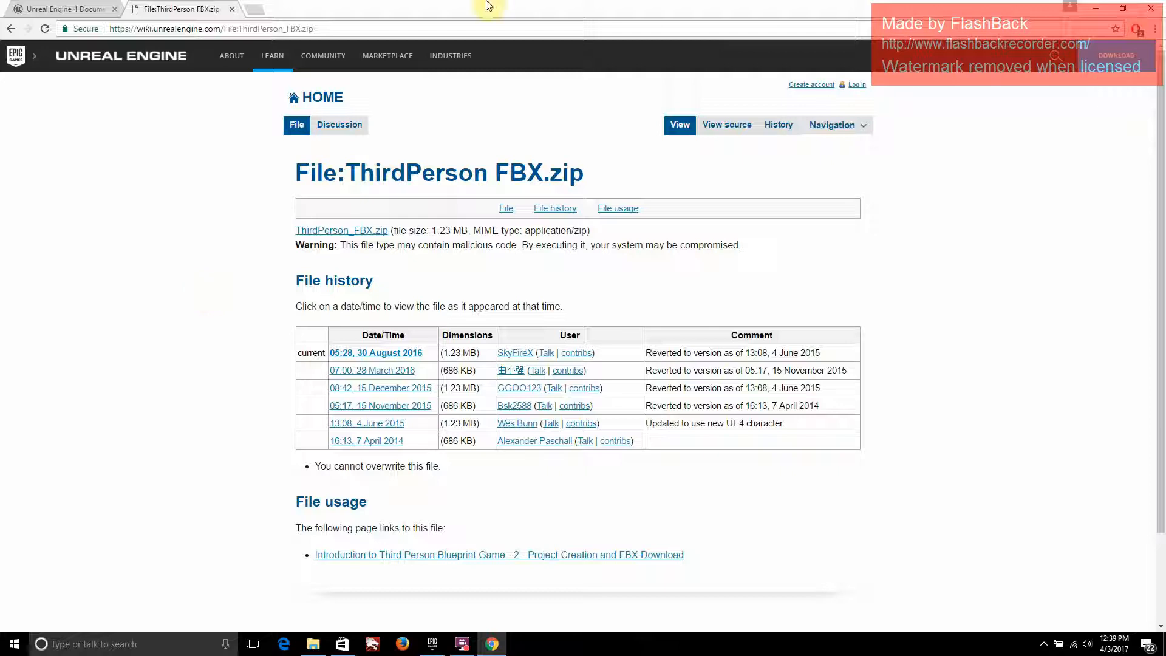
click(1096, 7)
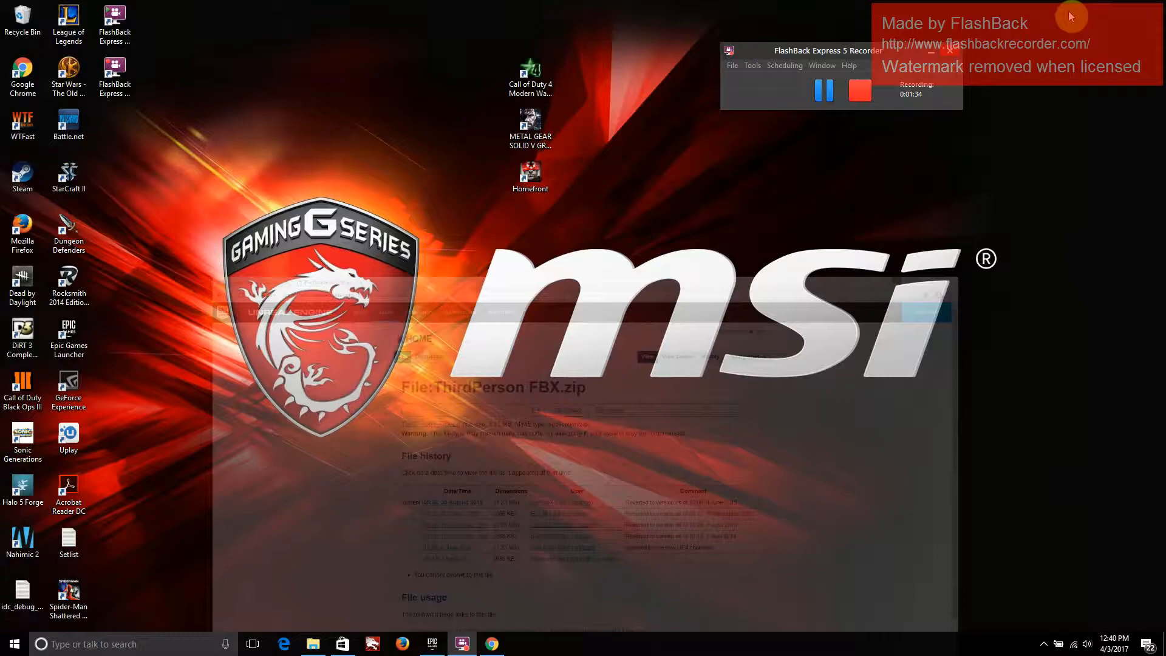
click(312, 644)
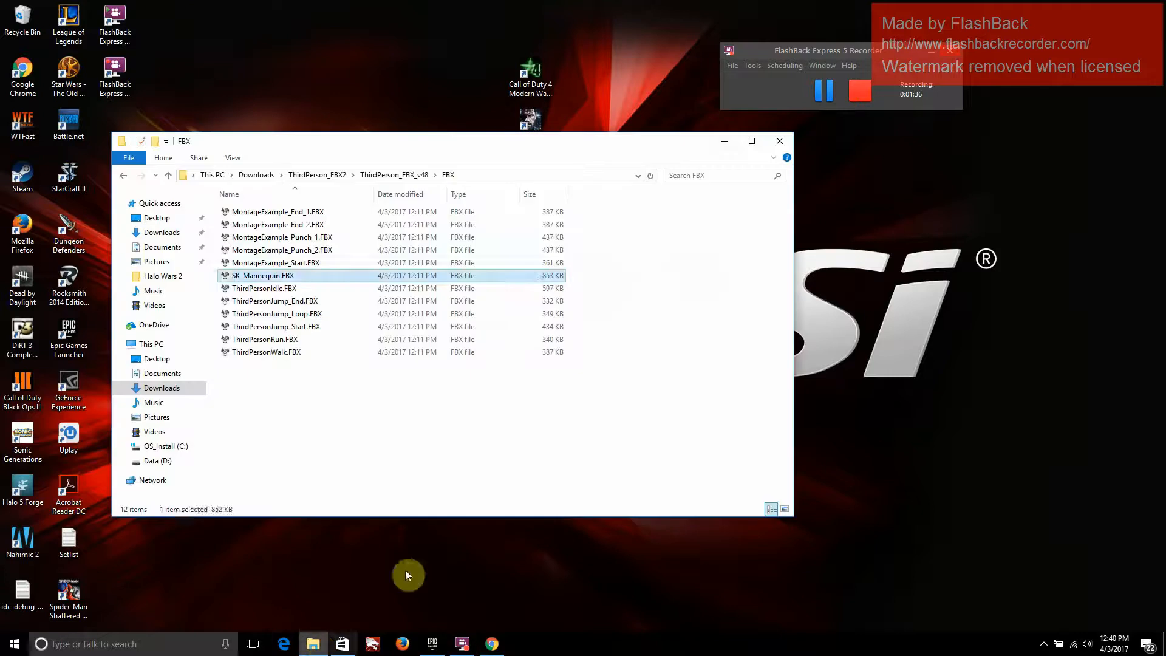
click(725, 141)
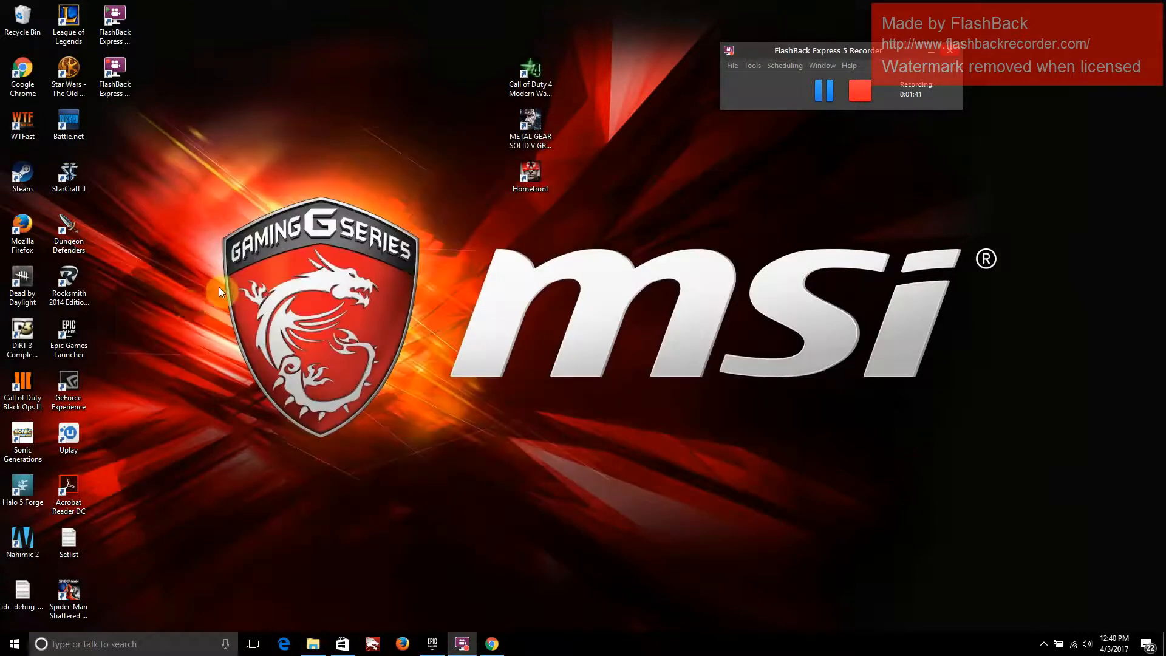
Open the Epic Games Launcher and browse the news and spotlight projects in the Unreal Engine Community section
double_click(78, 338)
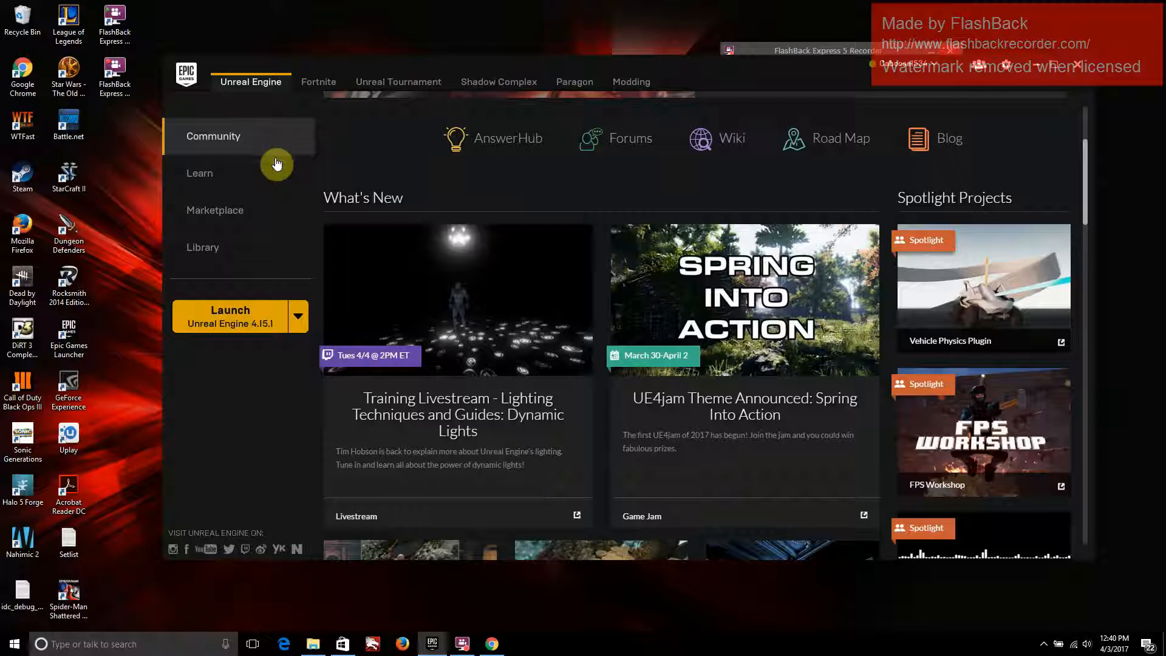
scroll(419, 474, up, 2)
scroll(419, 473, up, 1)
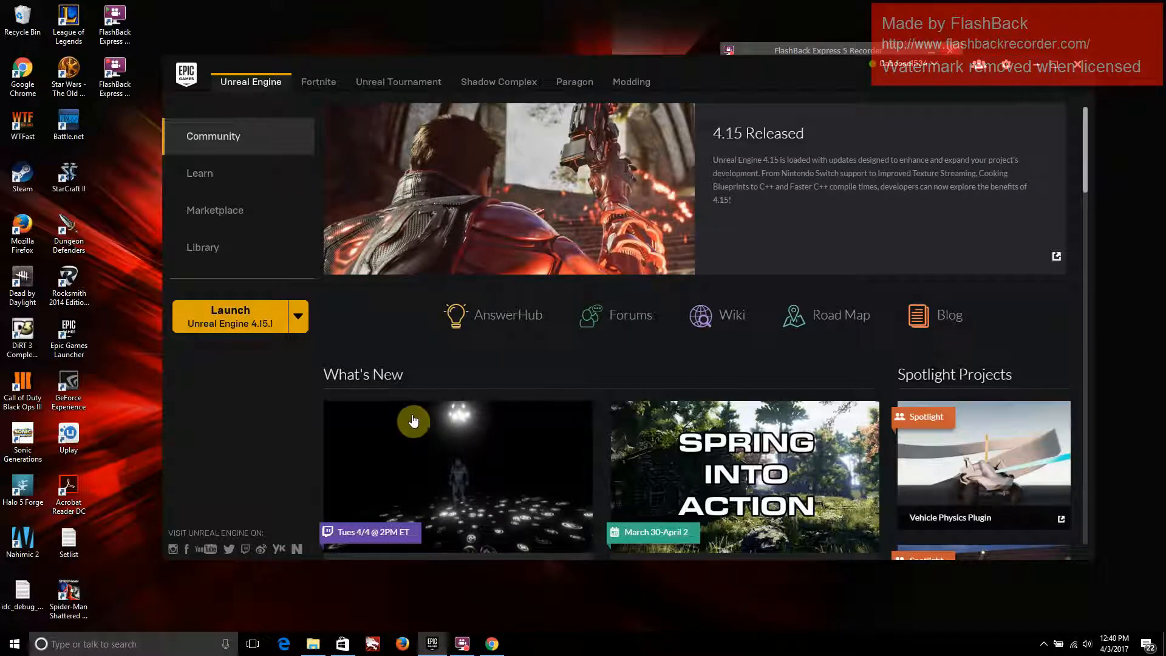
scroll(414, 423, down, 1)
scroll(516, 341, up, 1)
scroll(516, 334, down, 5)
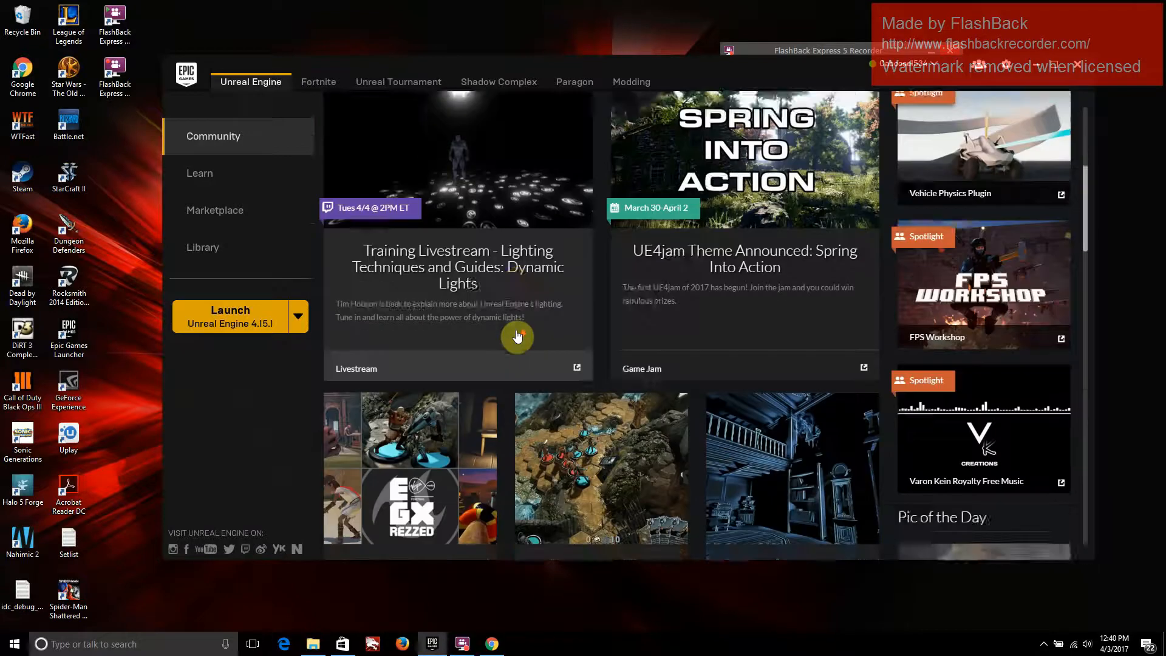
scroll(517, 337, down, 4)
scroll(506, 344, up, 3)
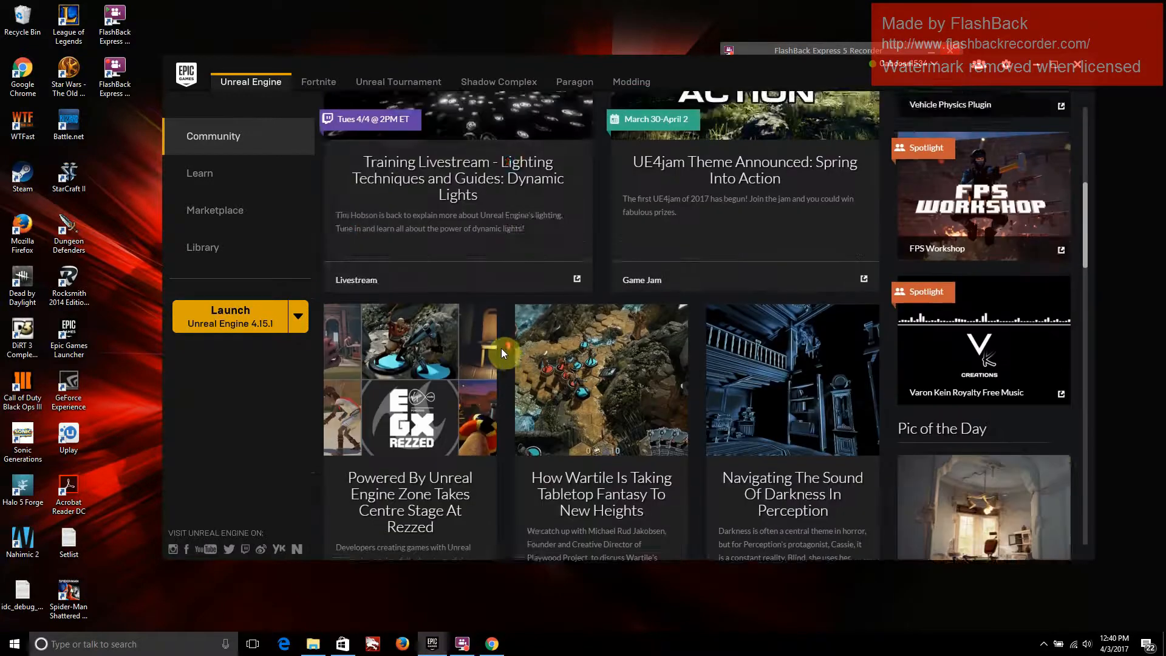
scroll(495, 343, up, 6)
Browse the Learn section's recently added content and engine feature samples
click(202, 172)
scroll(849, 302, down, 3)
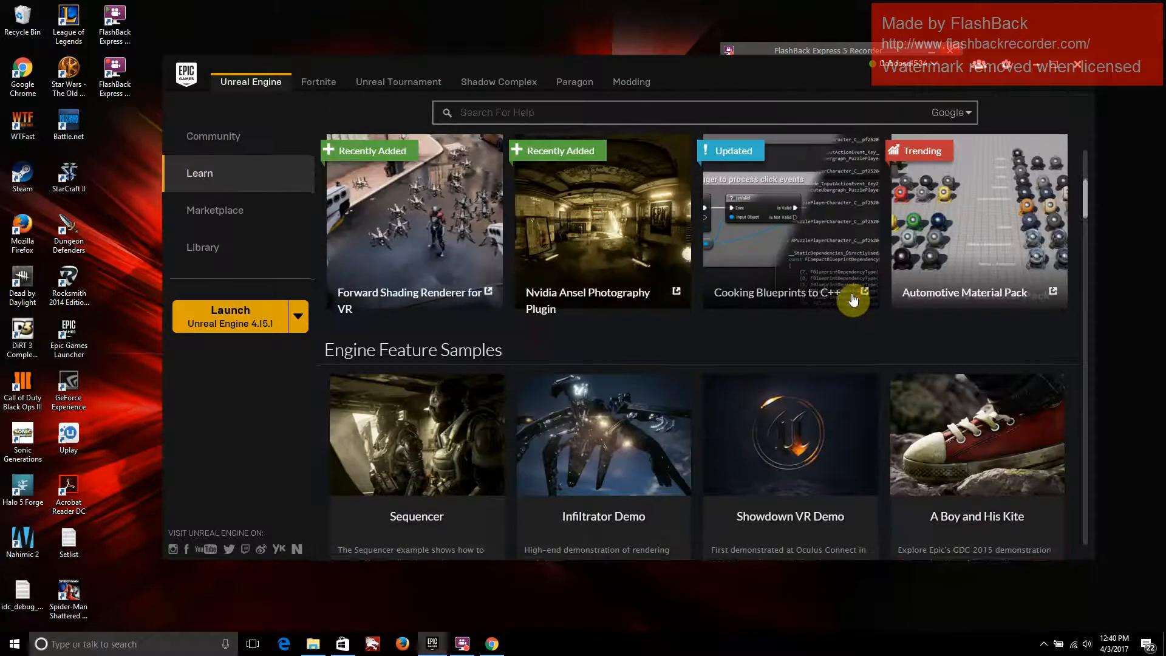
scroll(851, 300, down, 10)
scroll(851, 299, up, 8)
Look through the Marketplace's featured assets and its list of content categories
click(227, 223)
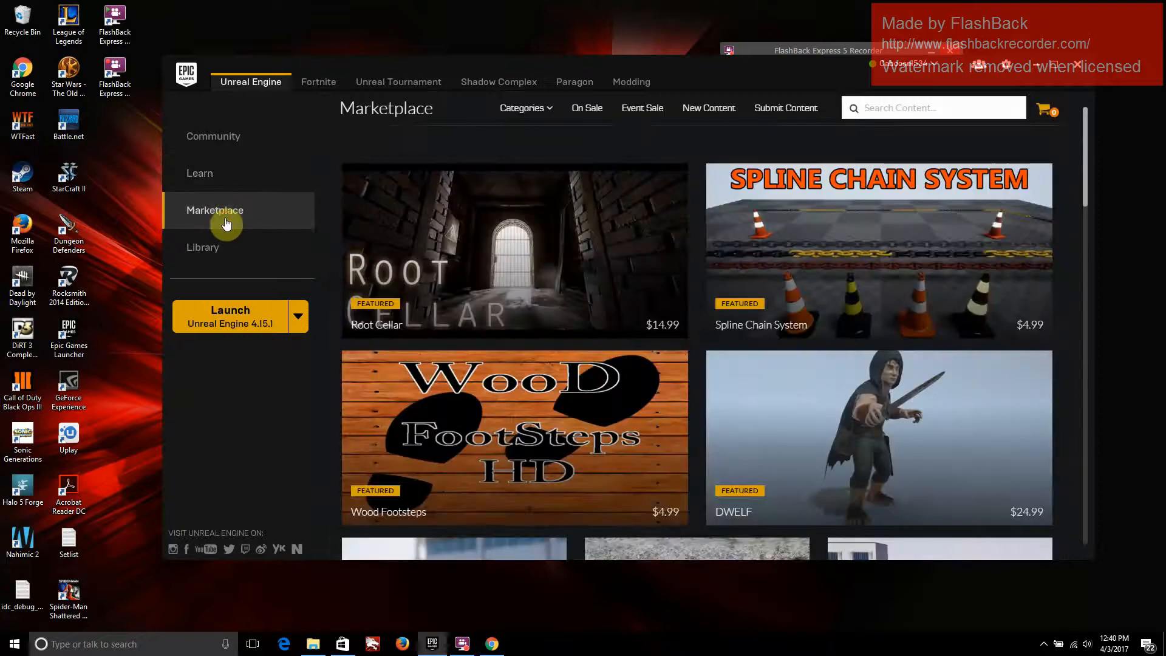
mouse_move(506, 286)
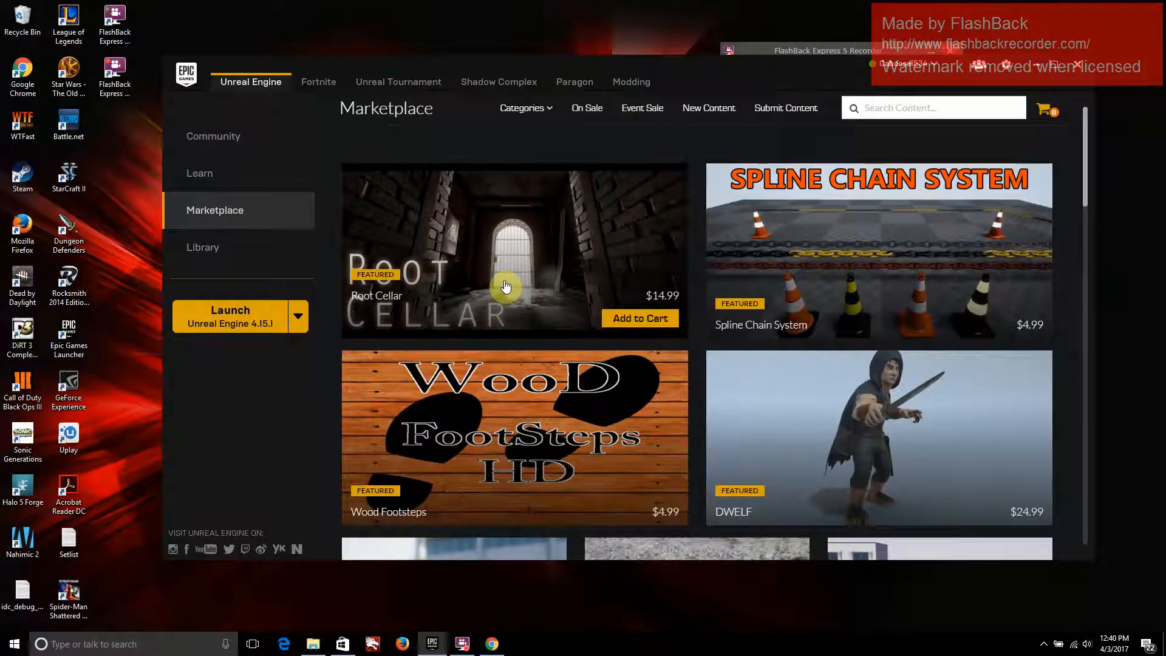
mouse_move(599, 385)
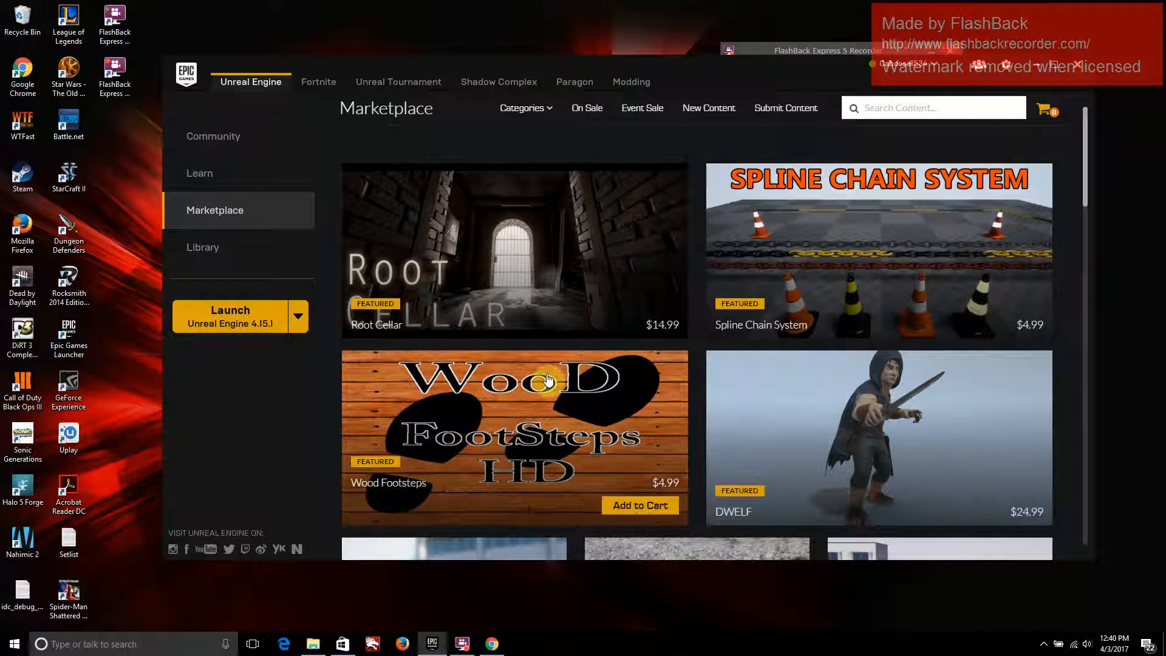
mouse_move(968, 416)
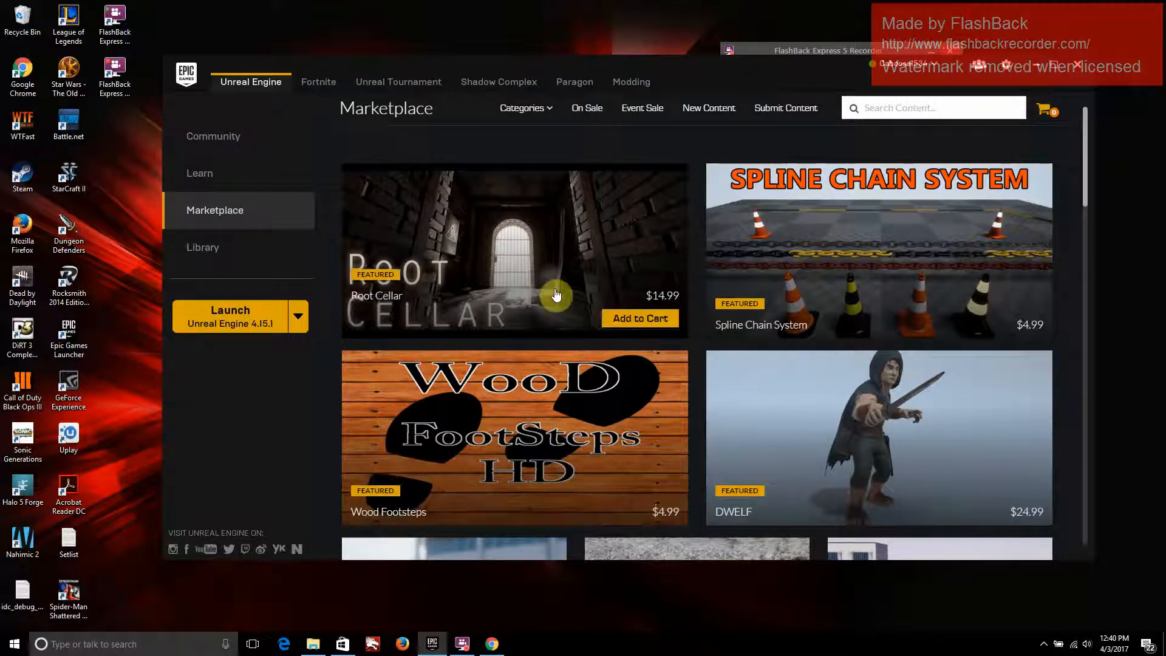
scroll(484, 549, down, 2)
scroll(481, 547, down, 5)
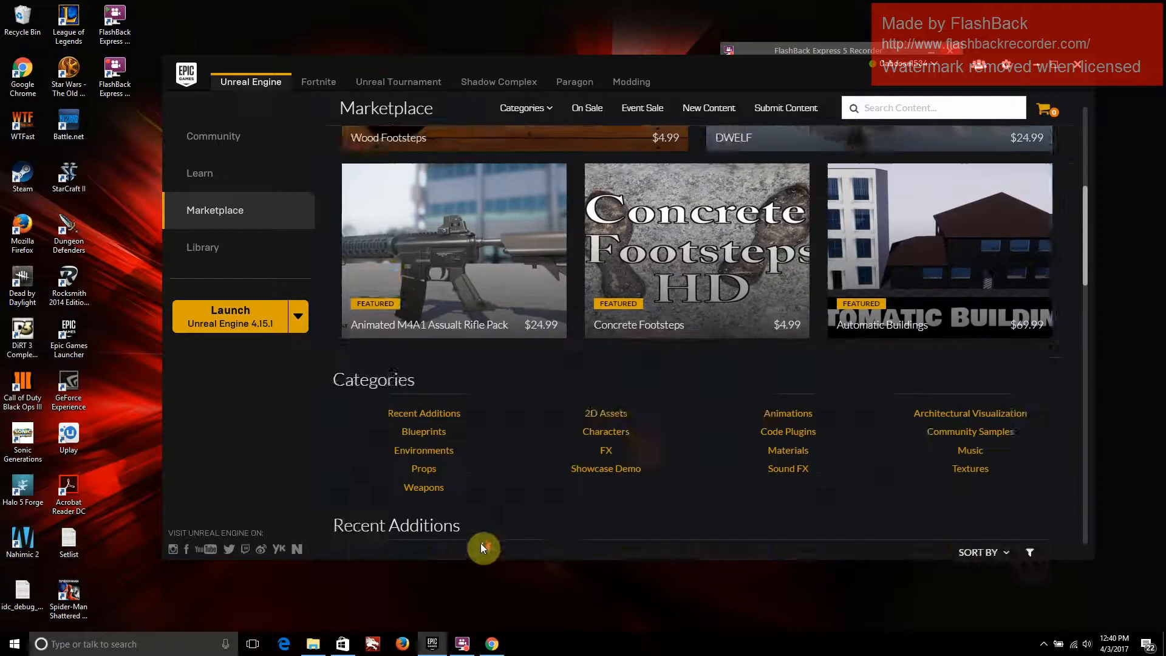
scroll(513, 521, up, 7)
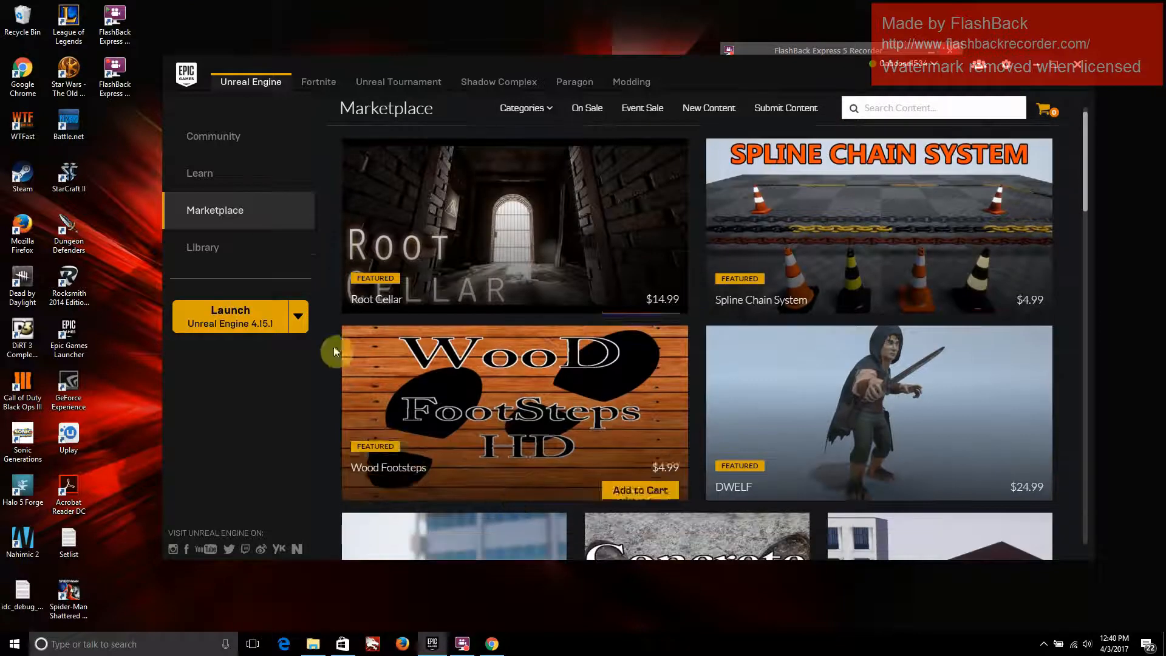
Launch Unreal Engine 4.15.1 and bring up the new project settings in the Project Browser
click(258, 313)
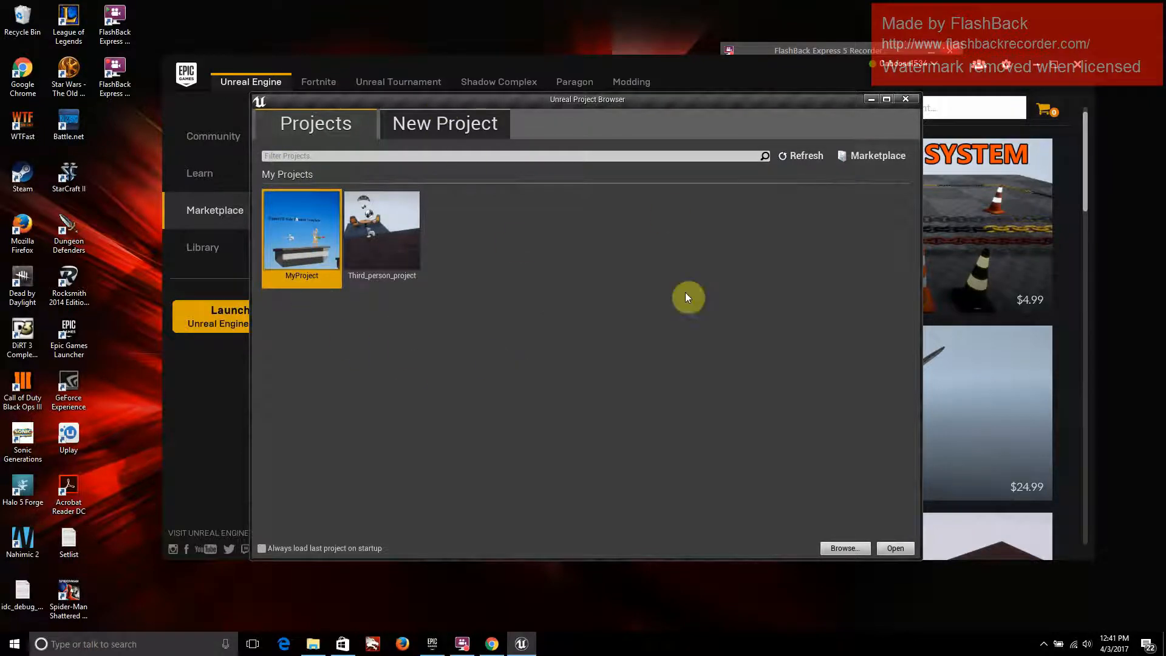
click(361, 277)
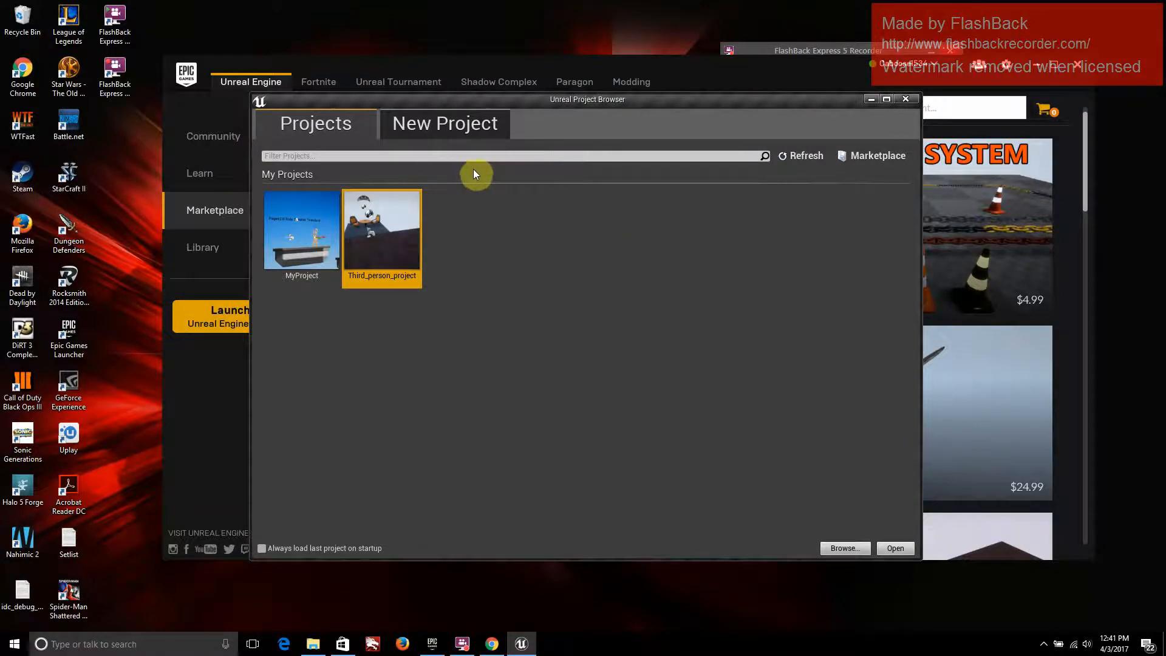
click(447, 133)
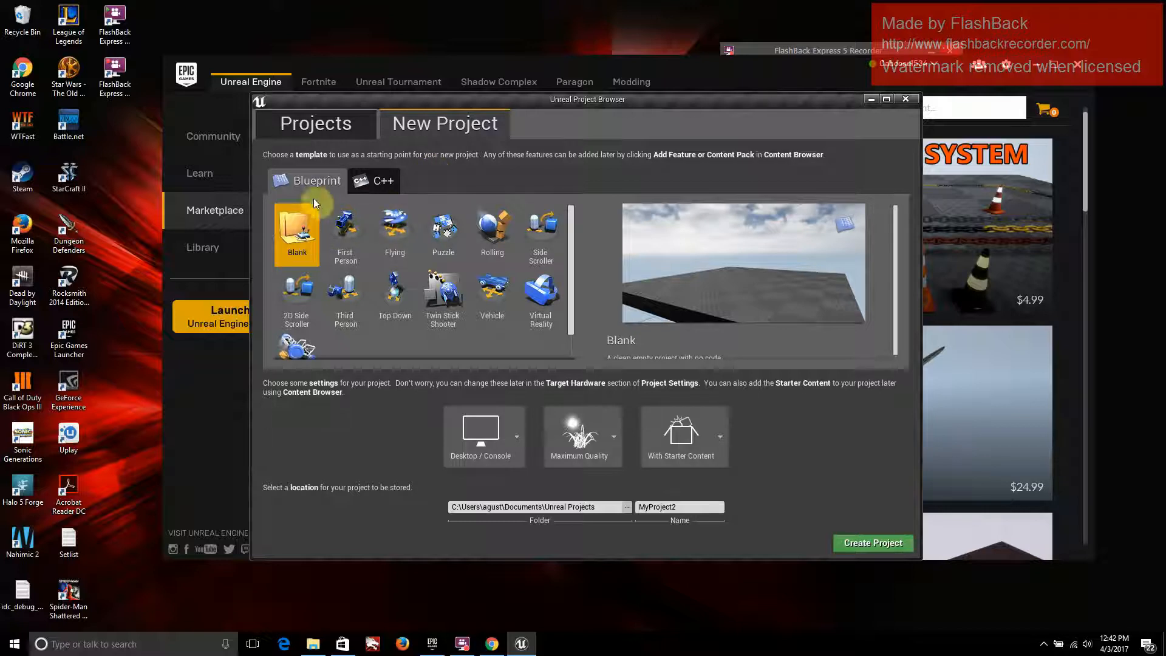
Name the blank Blueprint project ThirdPersonTurtorial and create it with Maximum Quality and Starter Content
drag(687, 507, 625, 507)
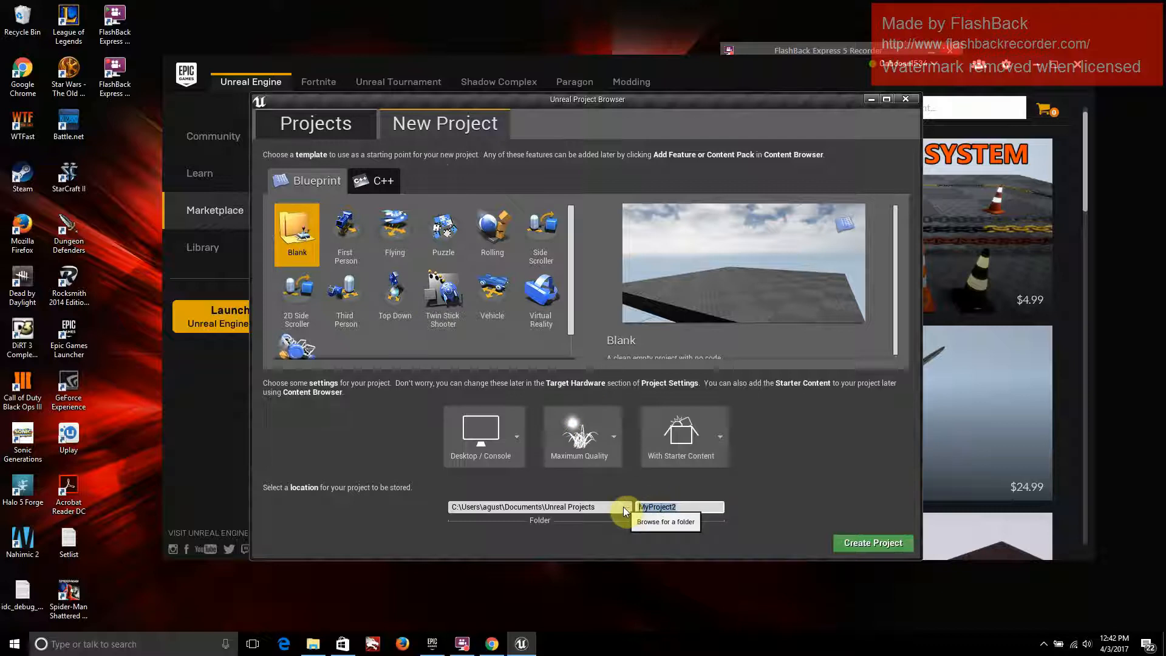
click(682, 507)
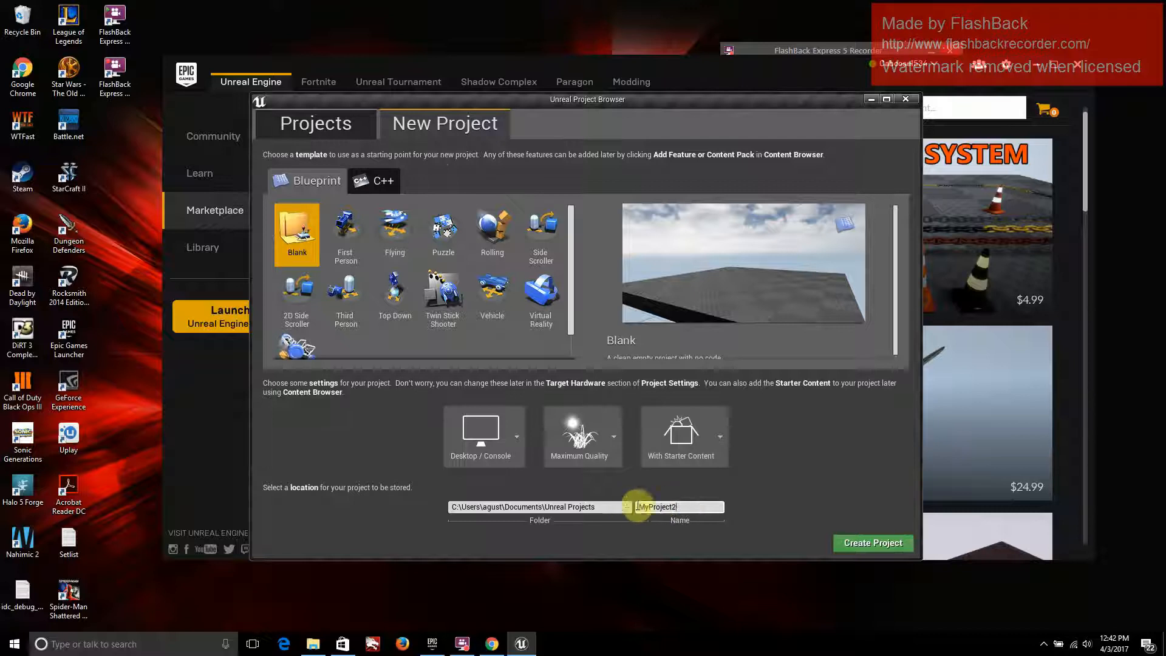
drag(692, 507, 592, 506)
text(T)
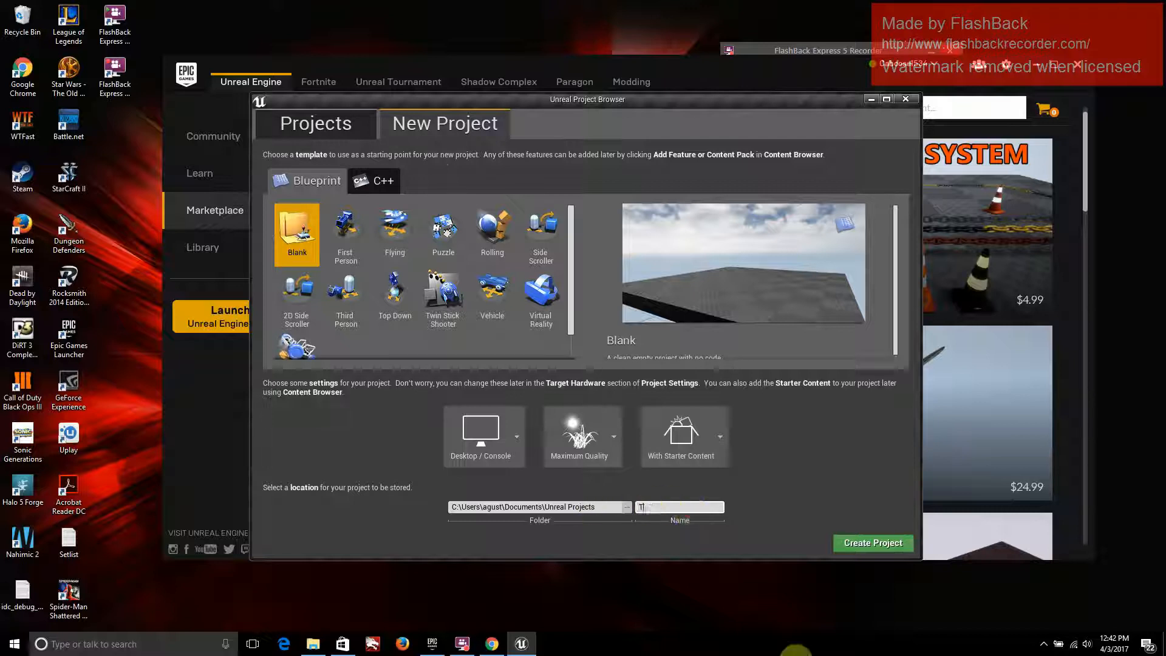
text(hirdPersonTur)
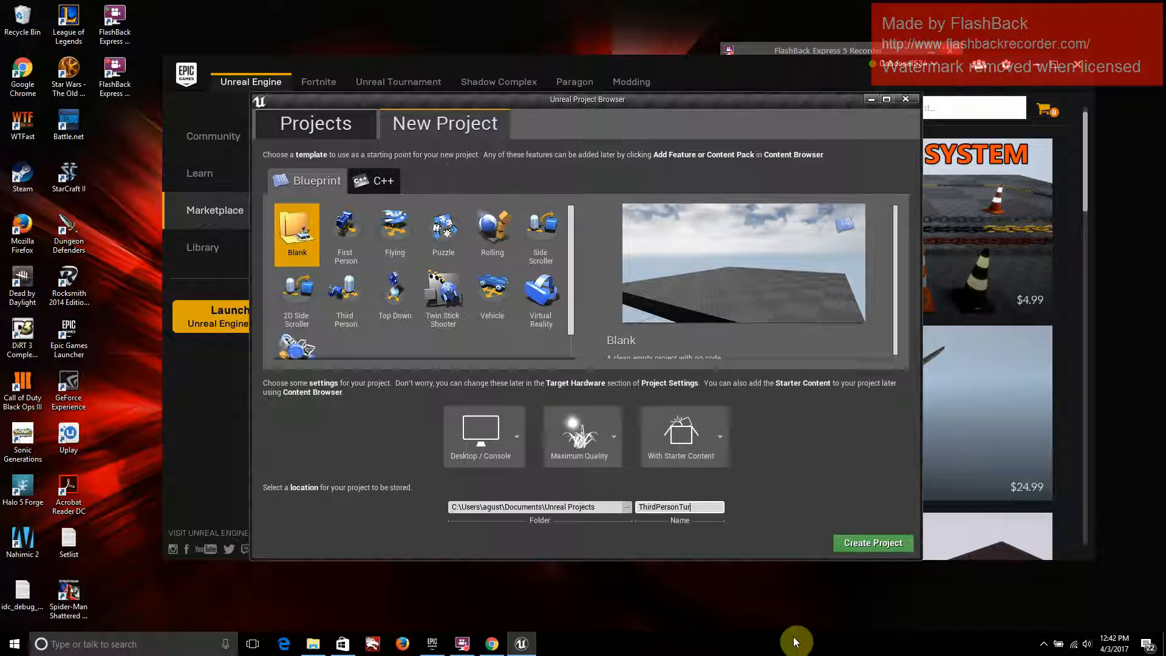
text(torial)
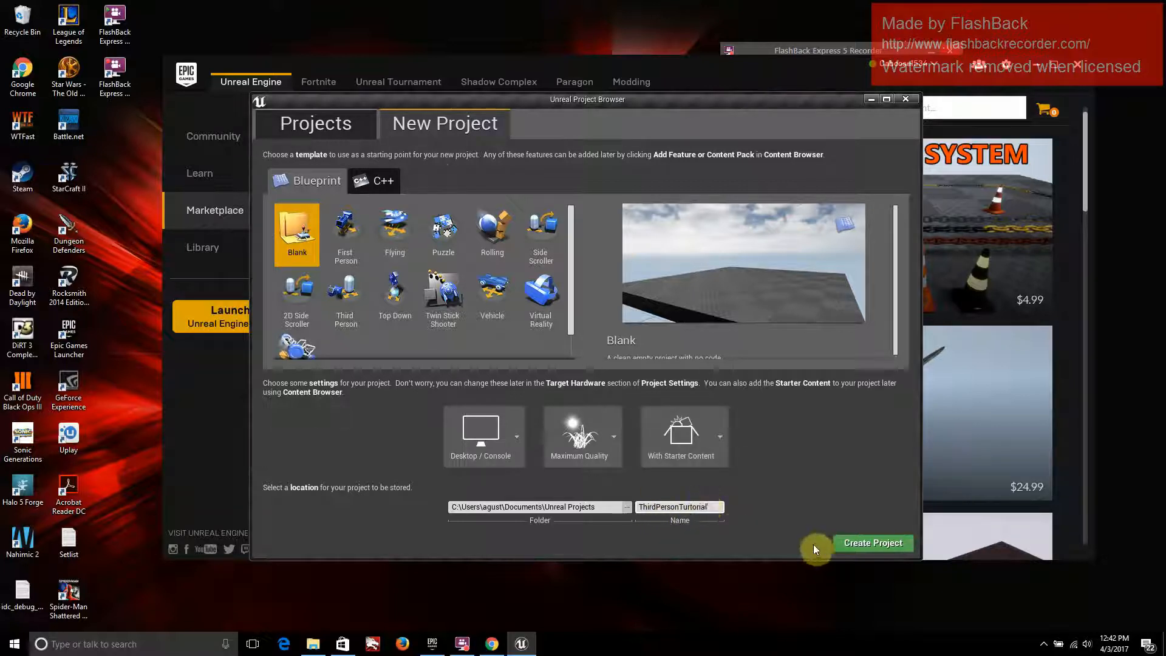
click(865, 543)
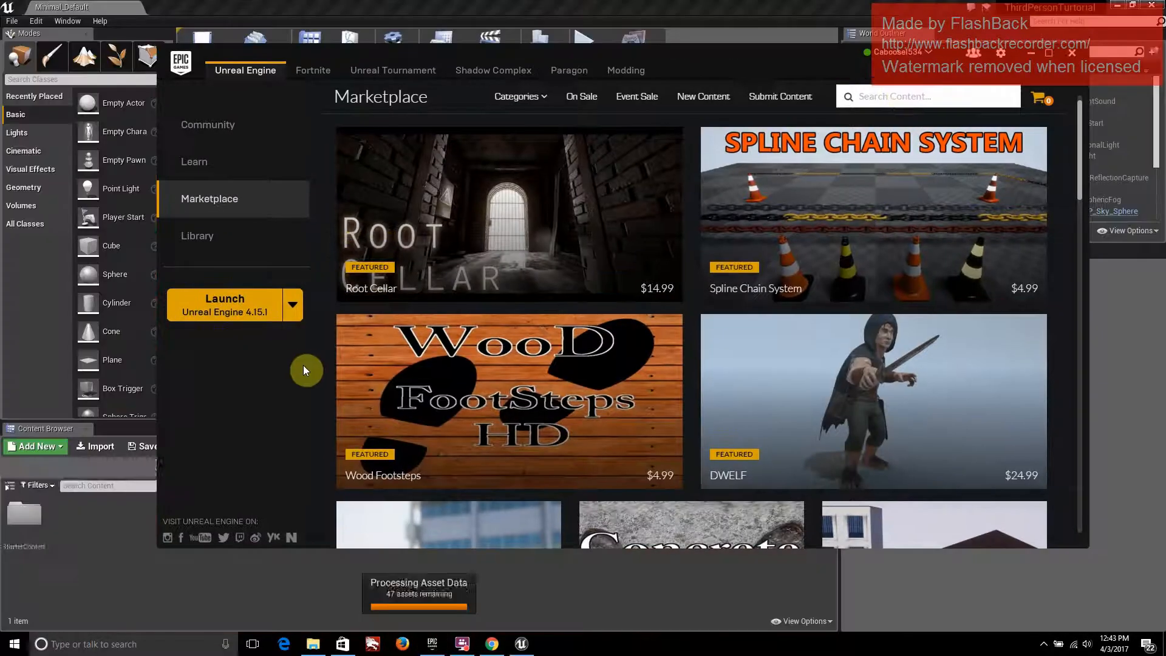
Bring the level editor to the front and show the folder tree in the Content Browser
click(668, 15)
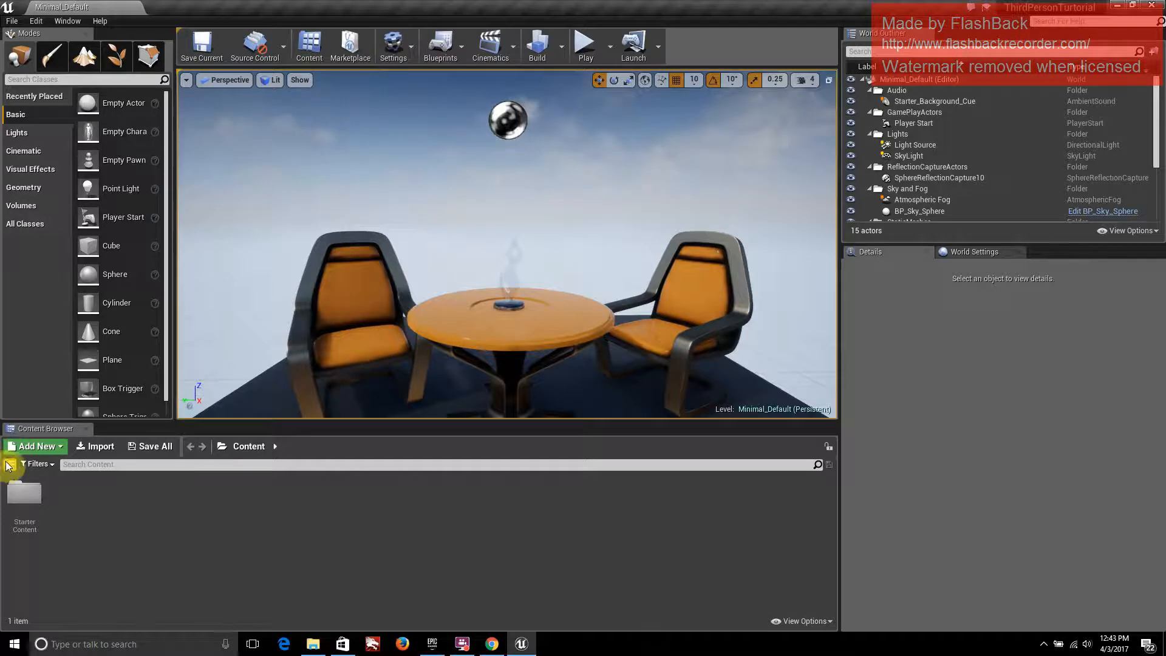
click(10, 464)
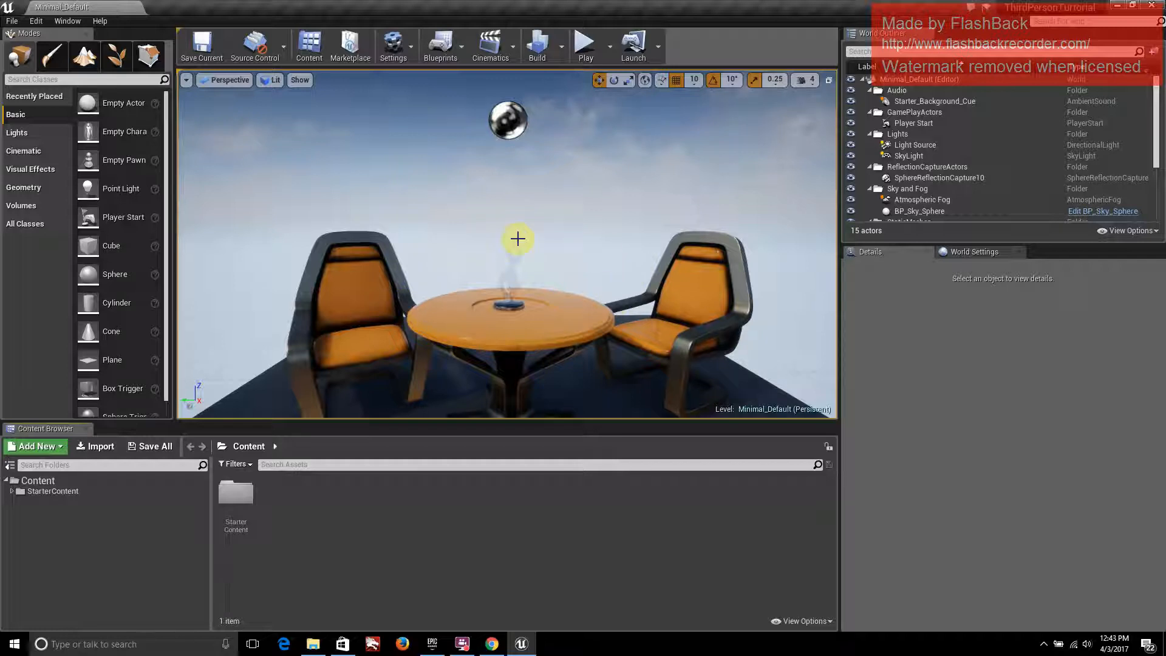
right_drag(560, 219, 560, 219)
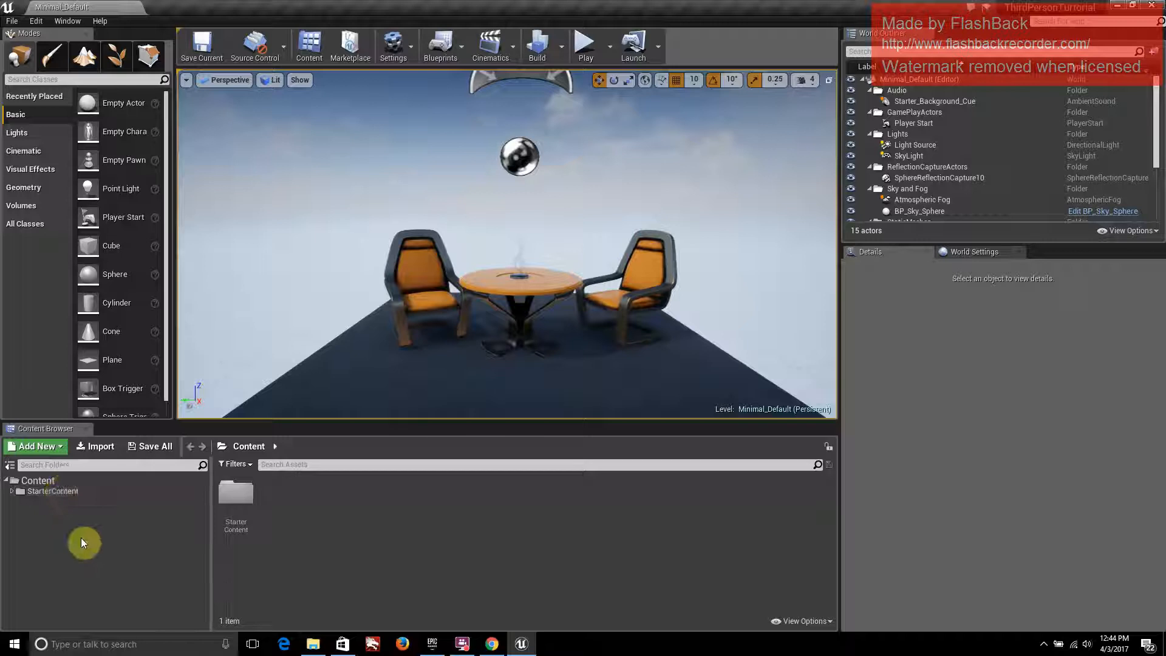
Create a folder named Characters inside the Content folder and open it
right_click(242, 515)
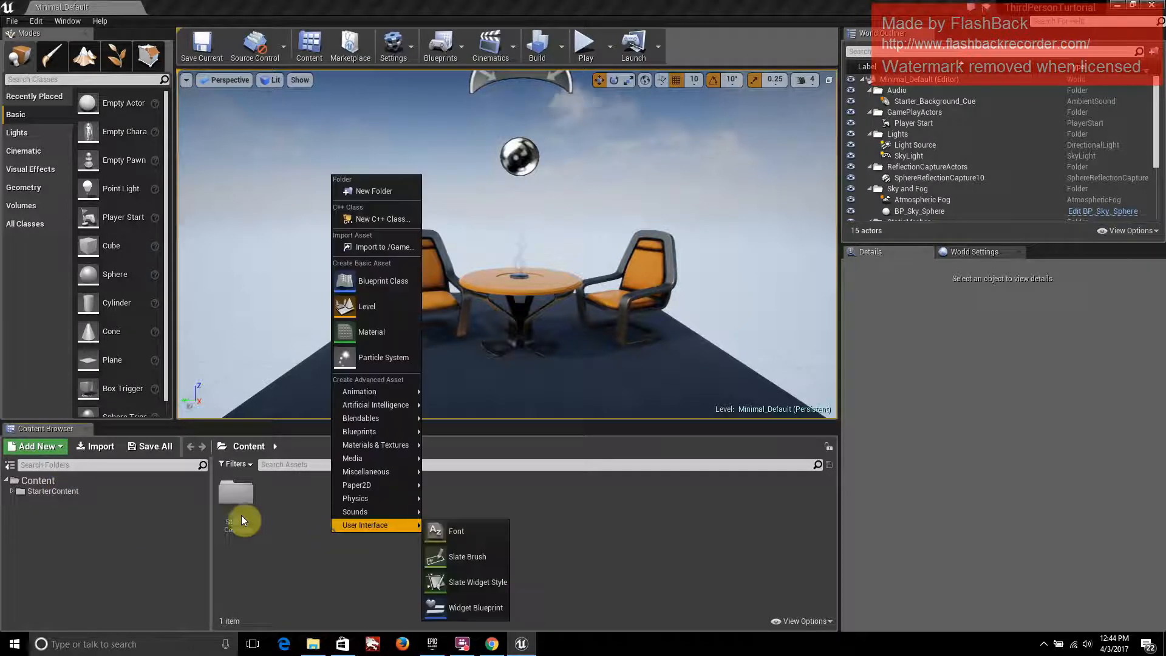
click(375, 190)
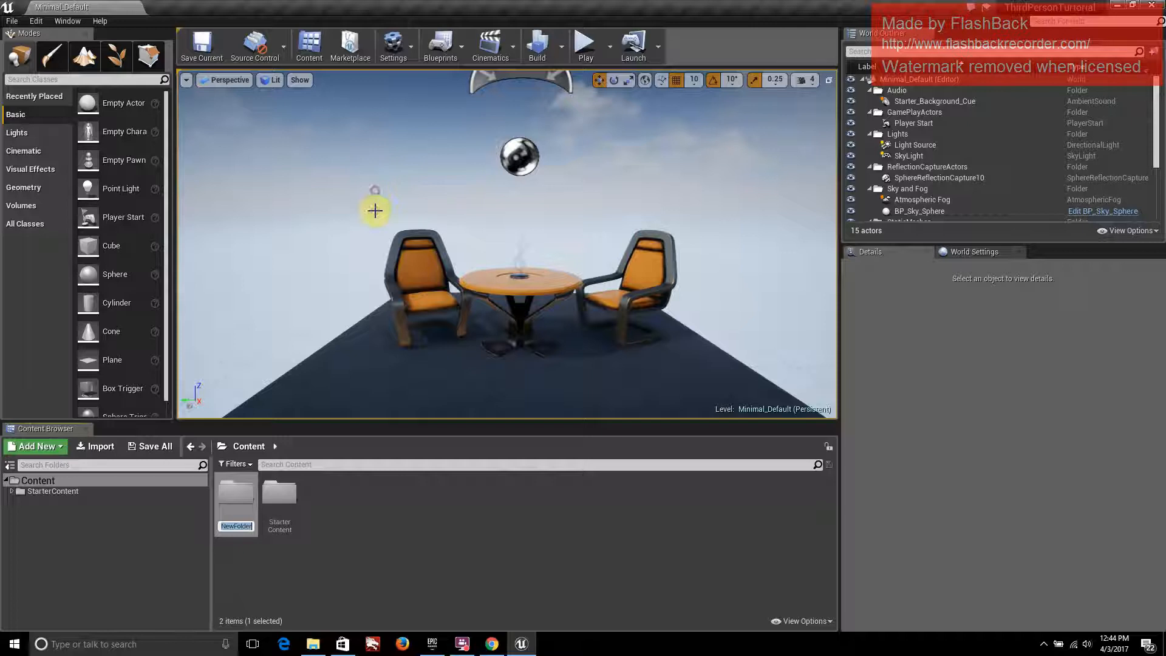
text(characters)
key(Return)
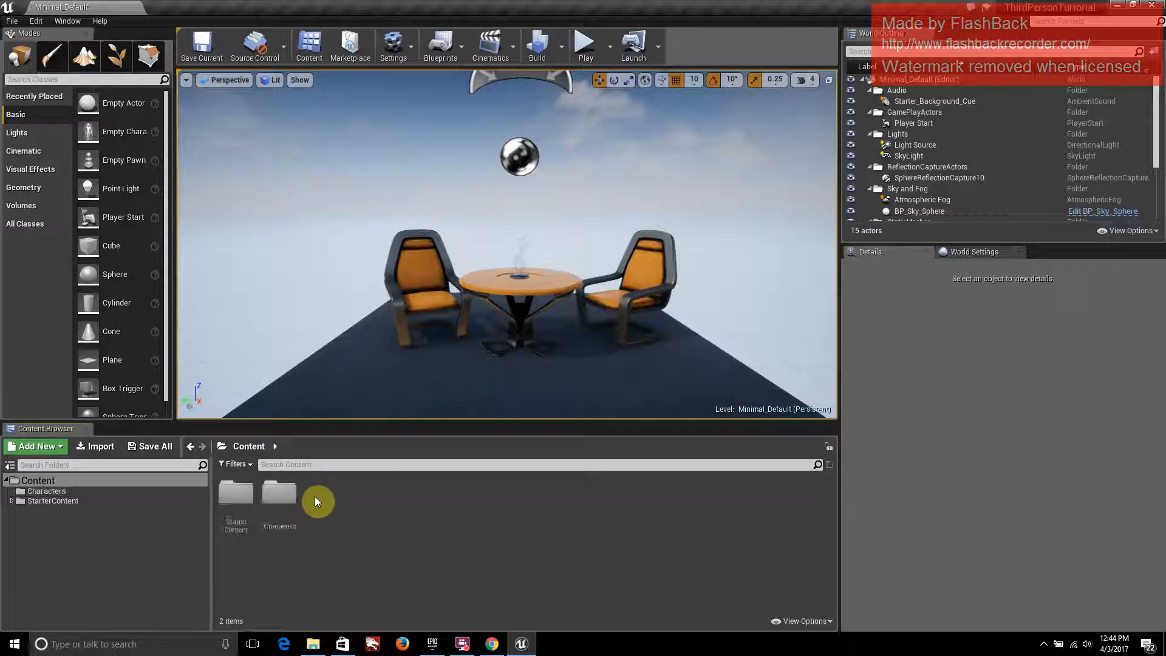
click(58, 493)
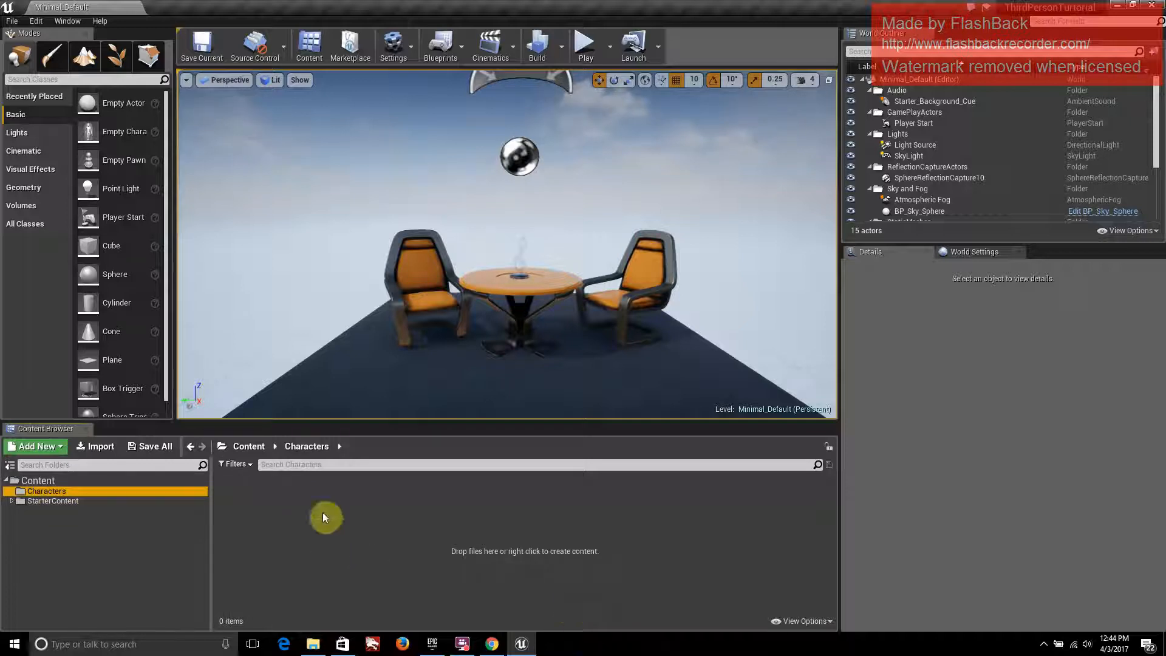
Bring SK_Mannequin.FBX from the downloaded FBX folder into the Characters folder and bring its import options into view
click(313, 643)
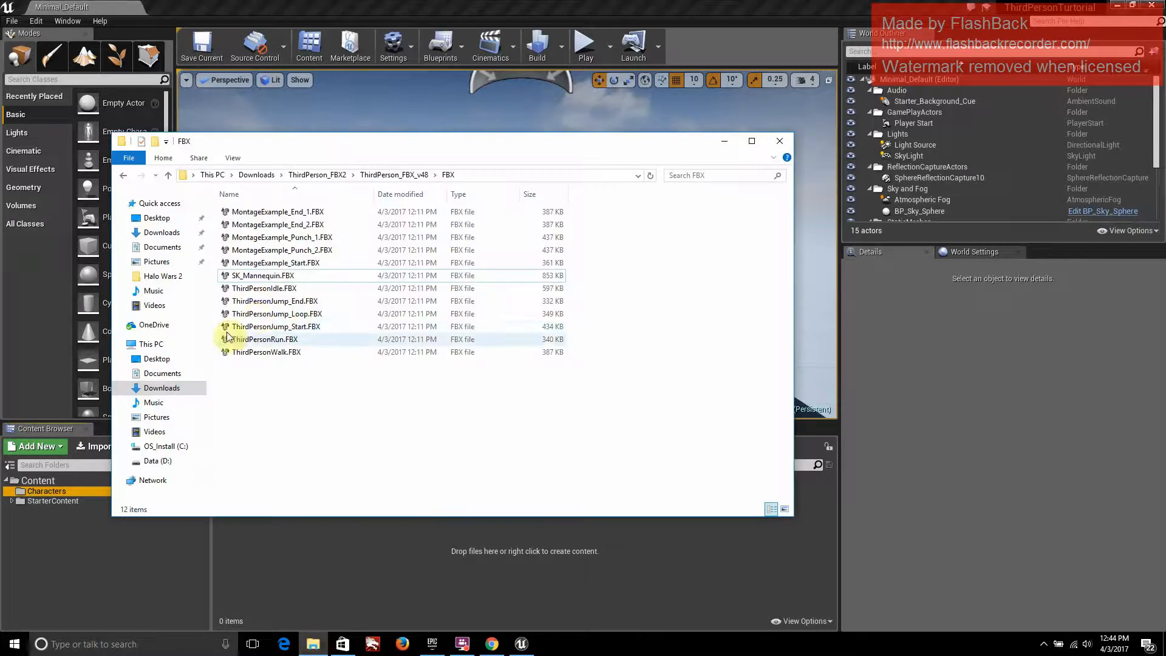
click(319, 150)
drag(318, 150, 622, 94)
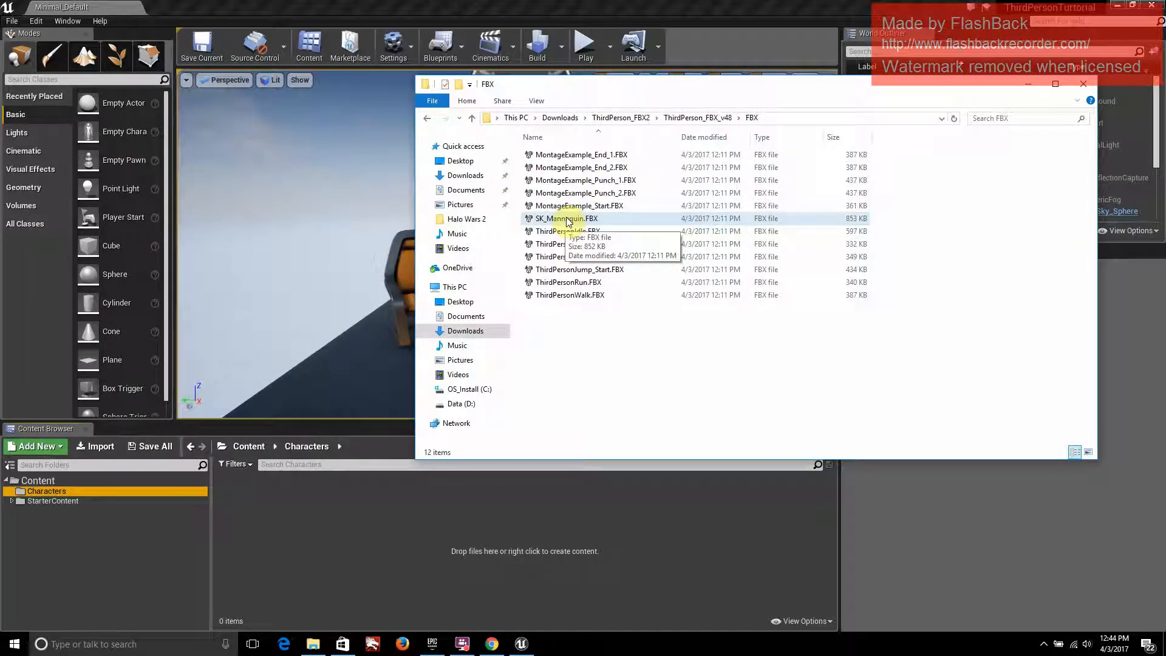
drag(568, 220, 333, 553)
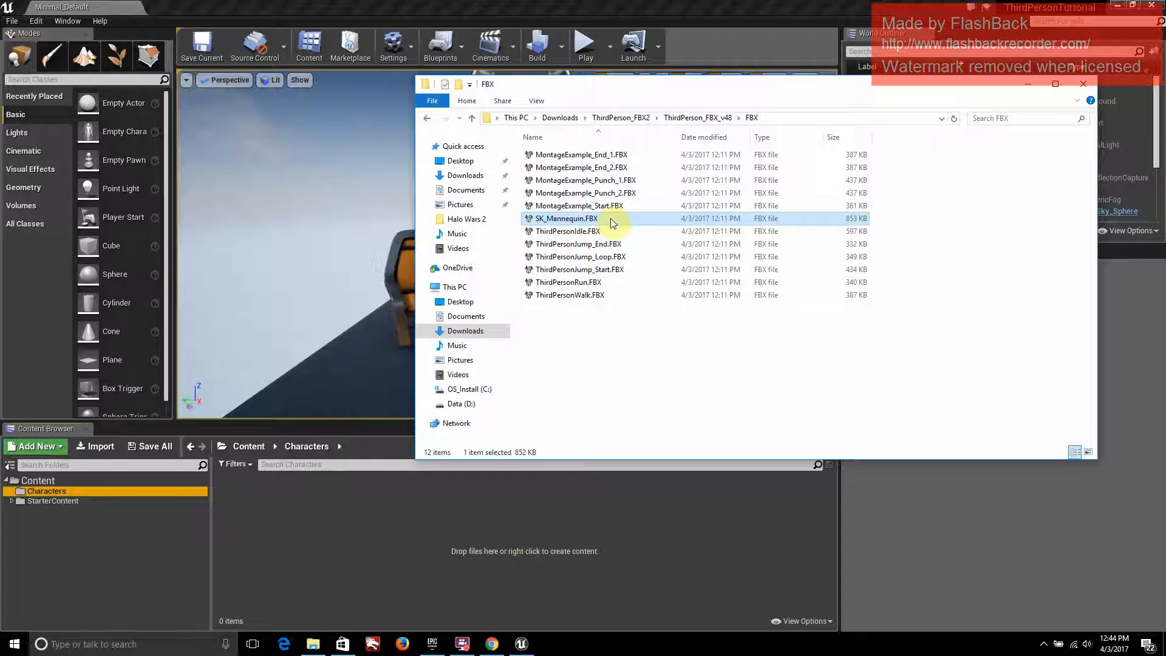
drag(611, 218, 405, 551)
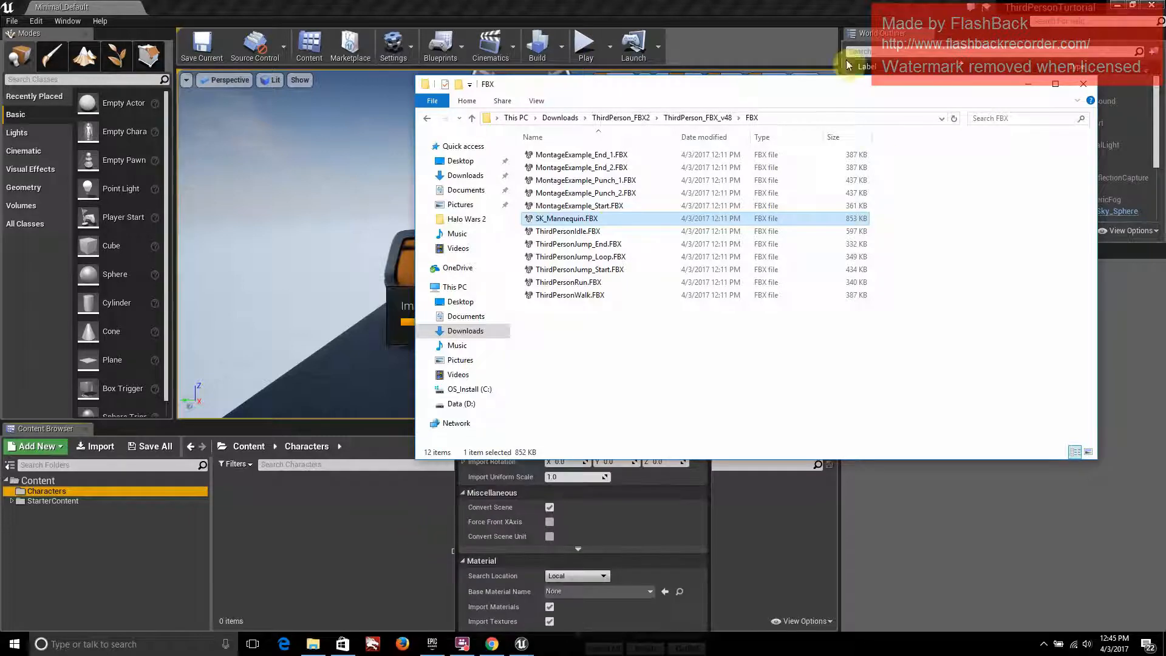
drag(1023, 89, 1029, 90)
click(898, 552)
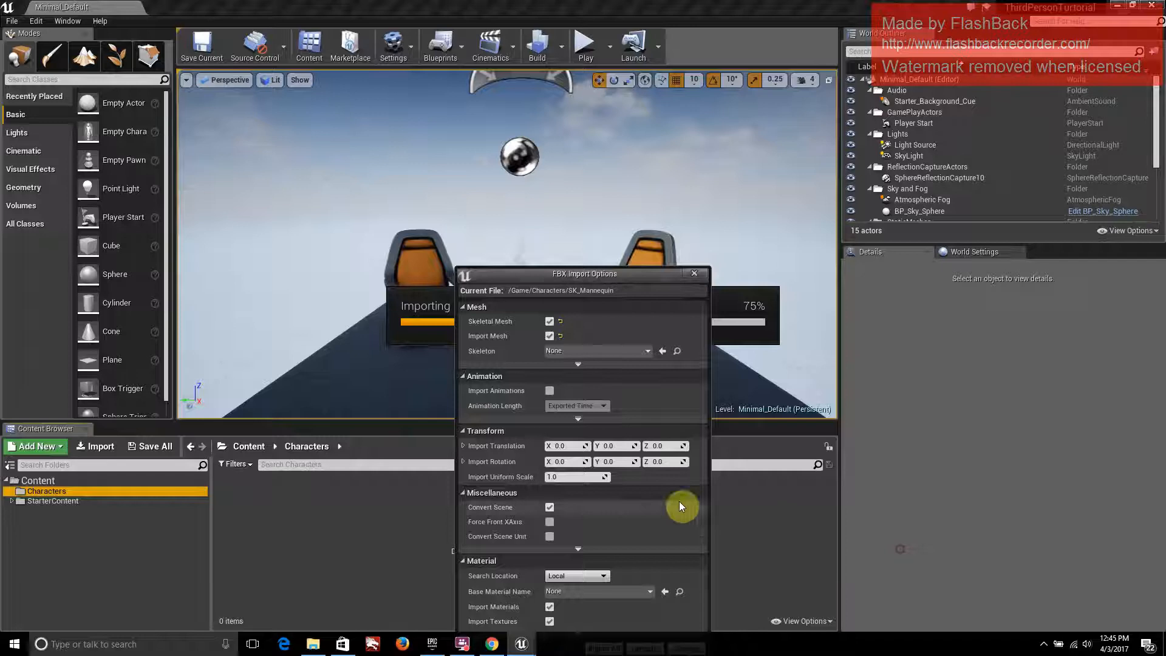
Import the mannequin as a skeletal mesh with the default FBX options, then dismiss the message log
drag(605, 271, 594, 131)
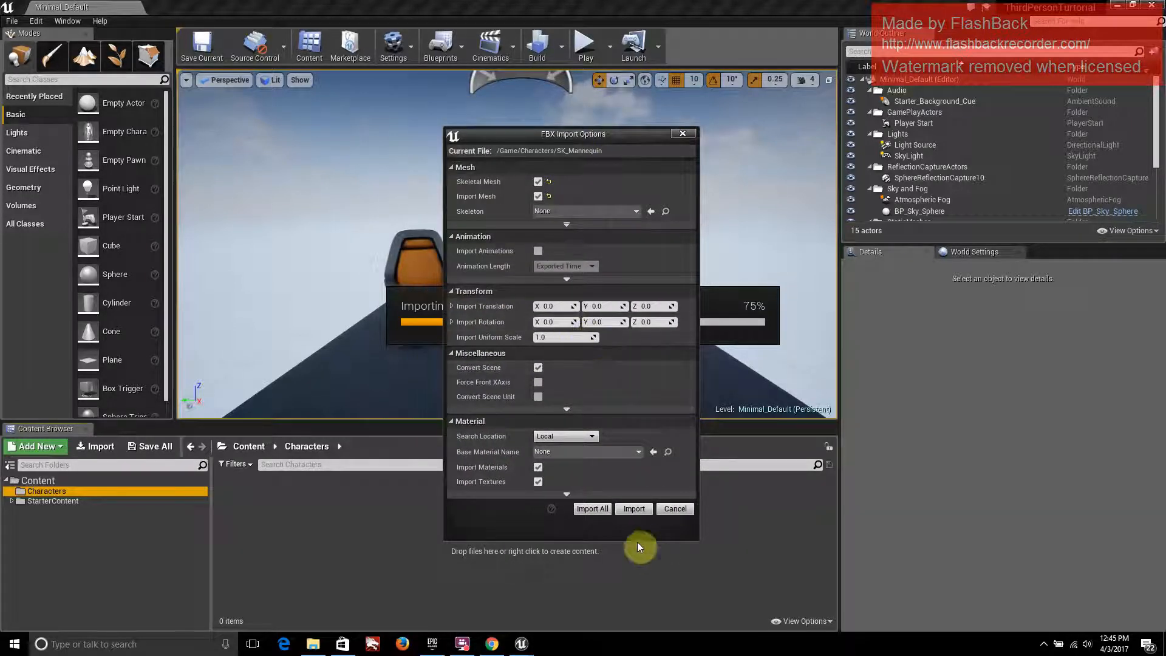
click(609, 509)
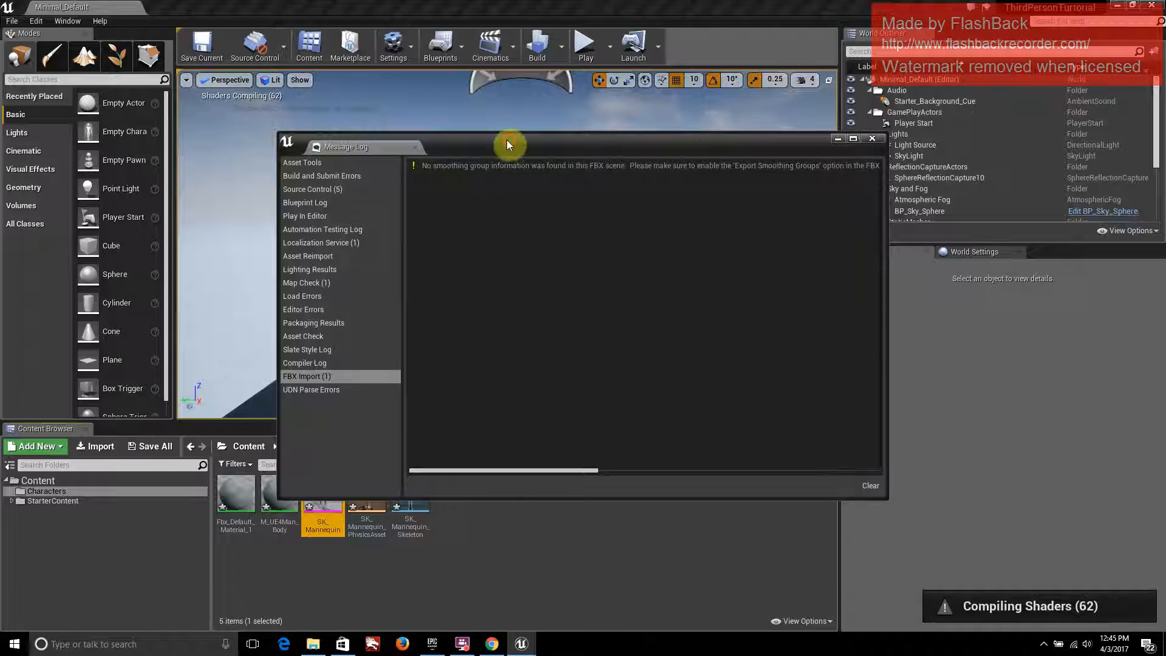
drag(506, 139, 420, 131)
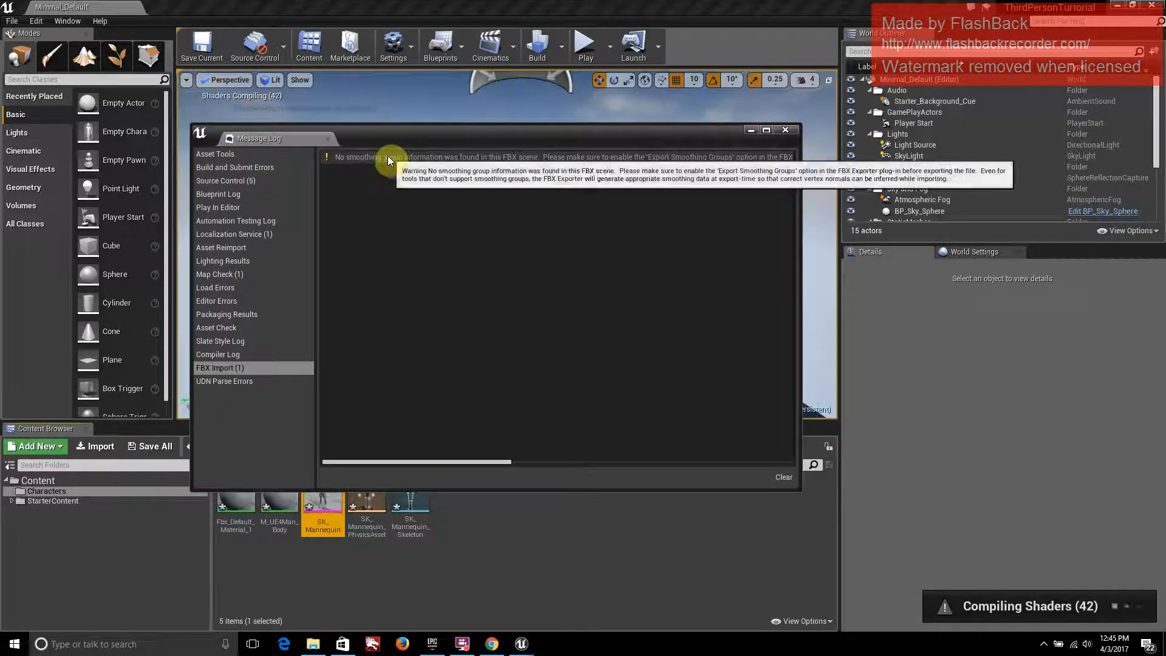
click(784, 130)
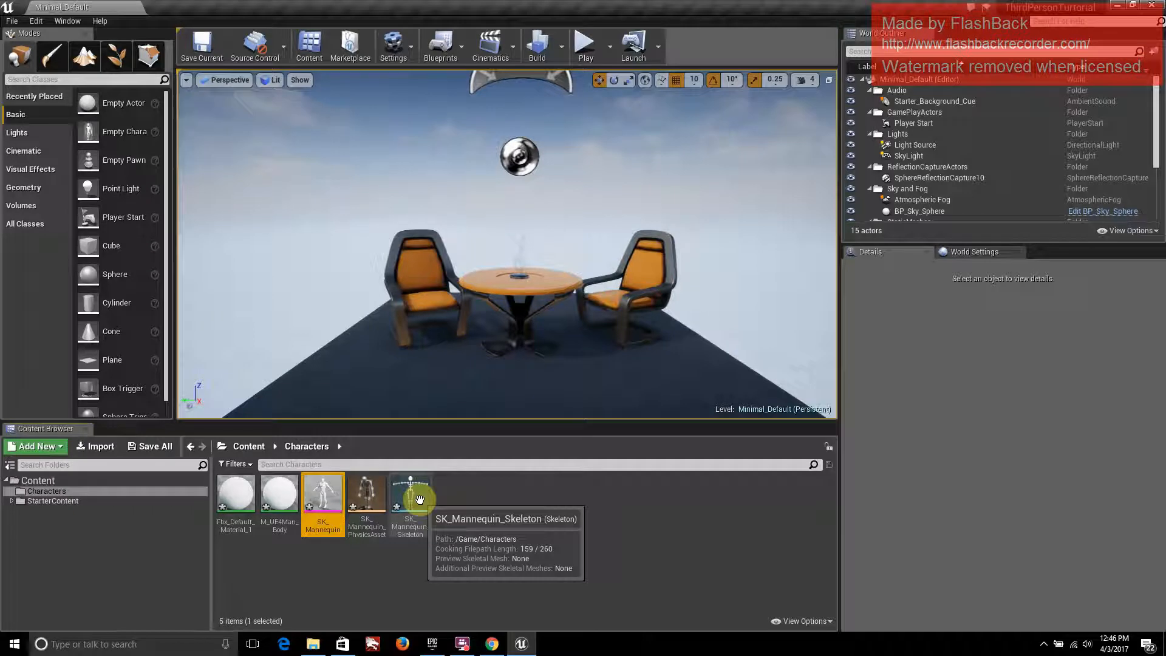
click(599, 557)
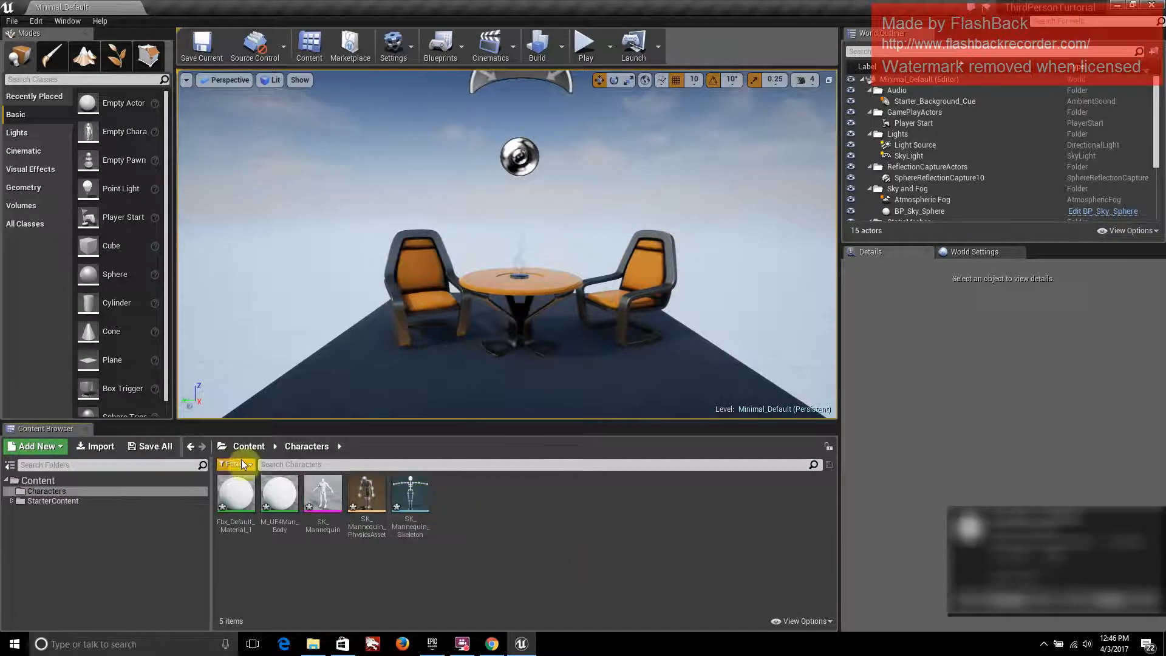
right_click(334, 565)
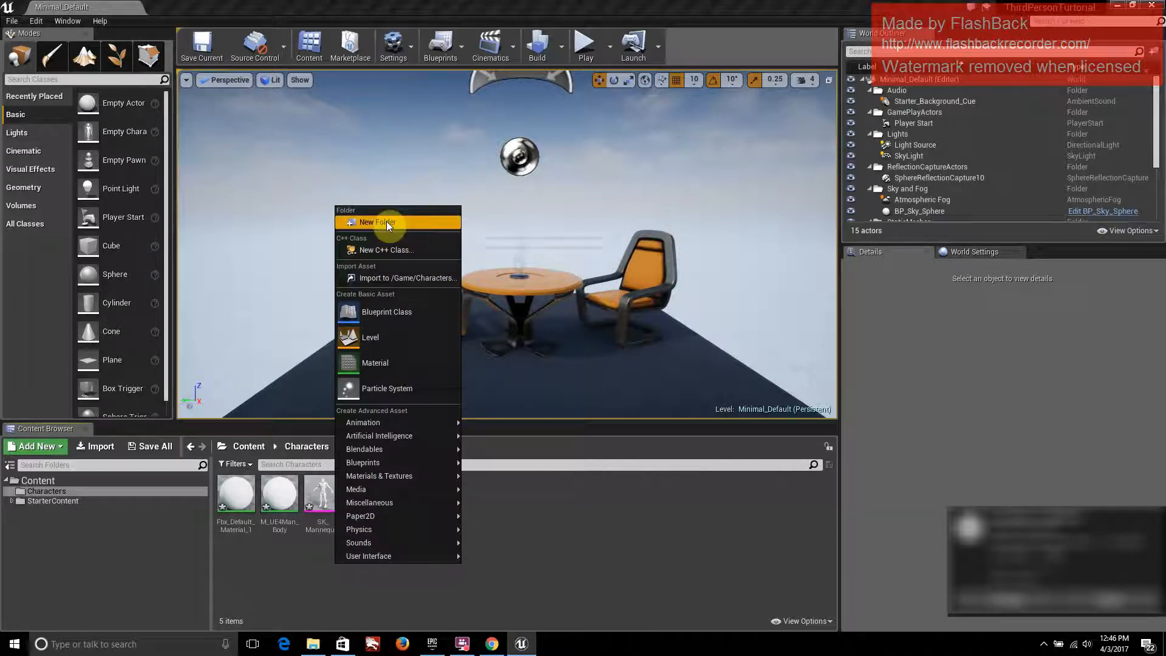
click(114, 528)
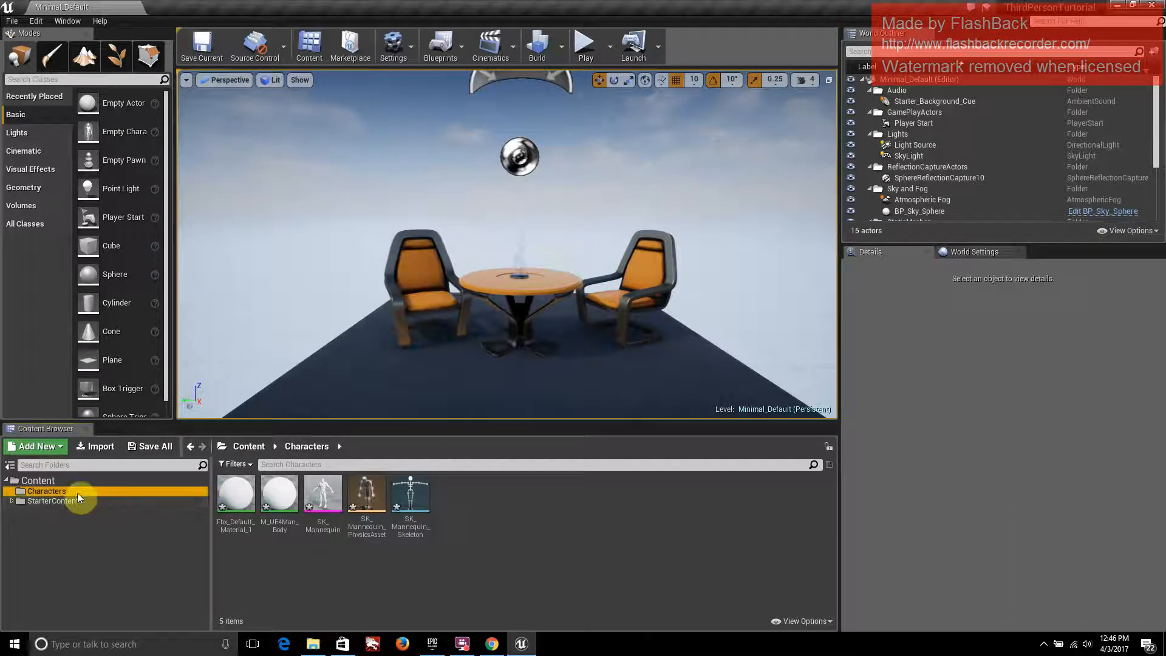
Create a folder named Animations directly under Content and open it
right_click(57, 482)
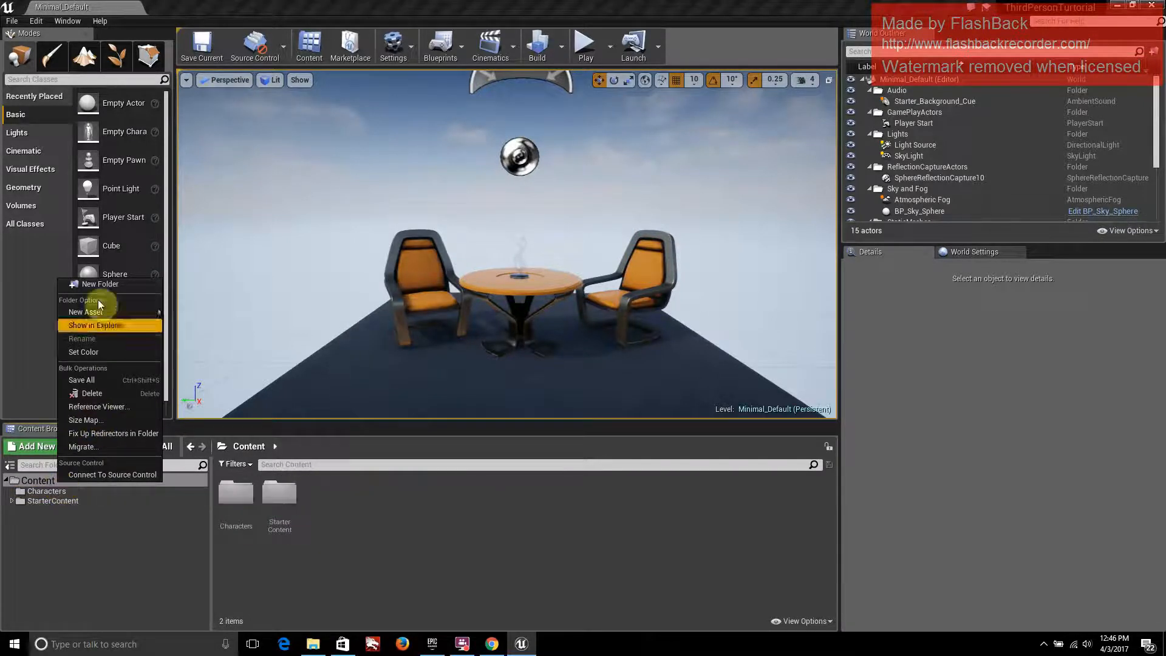
click(88, 284)
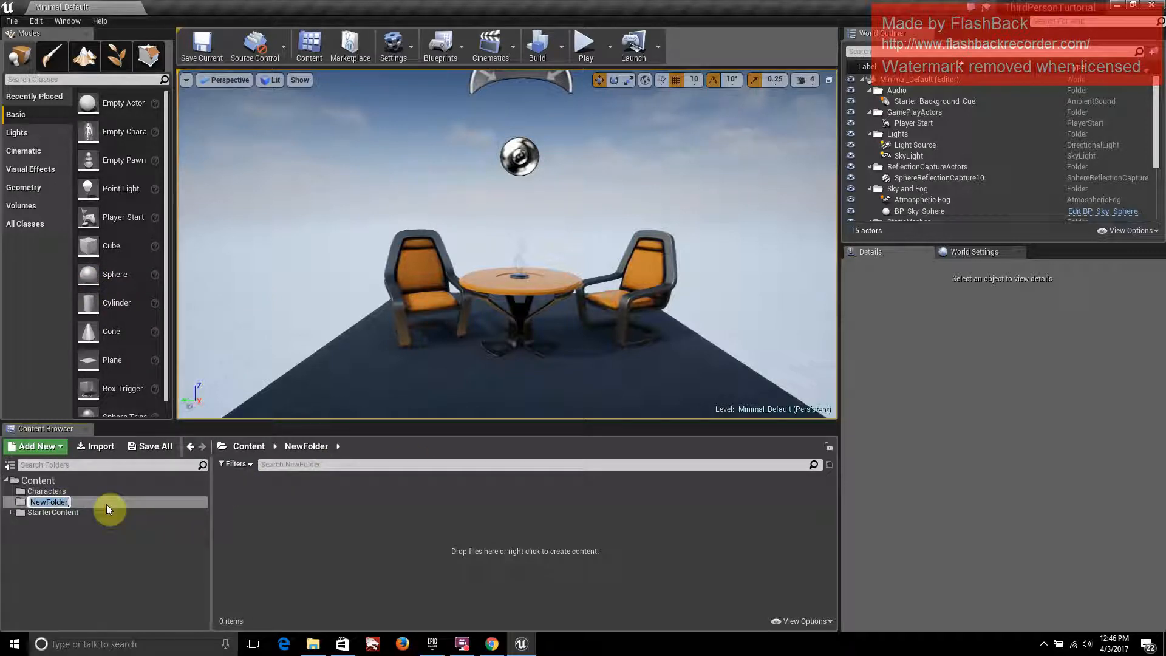
text(Ani)
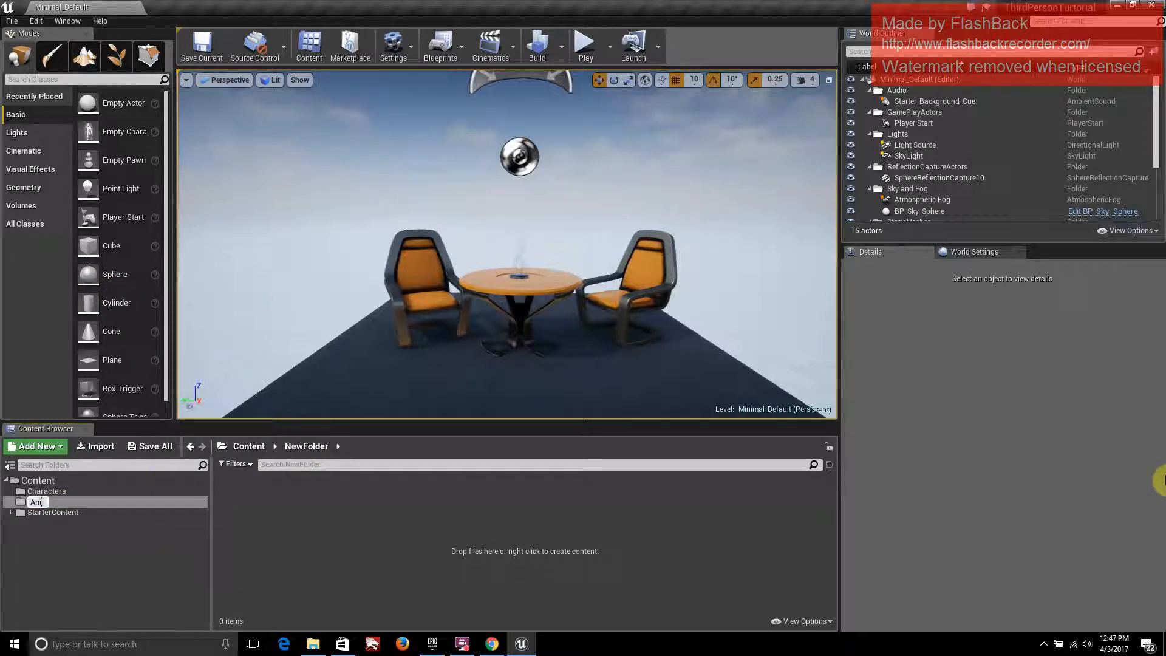
text(mations)
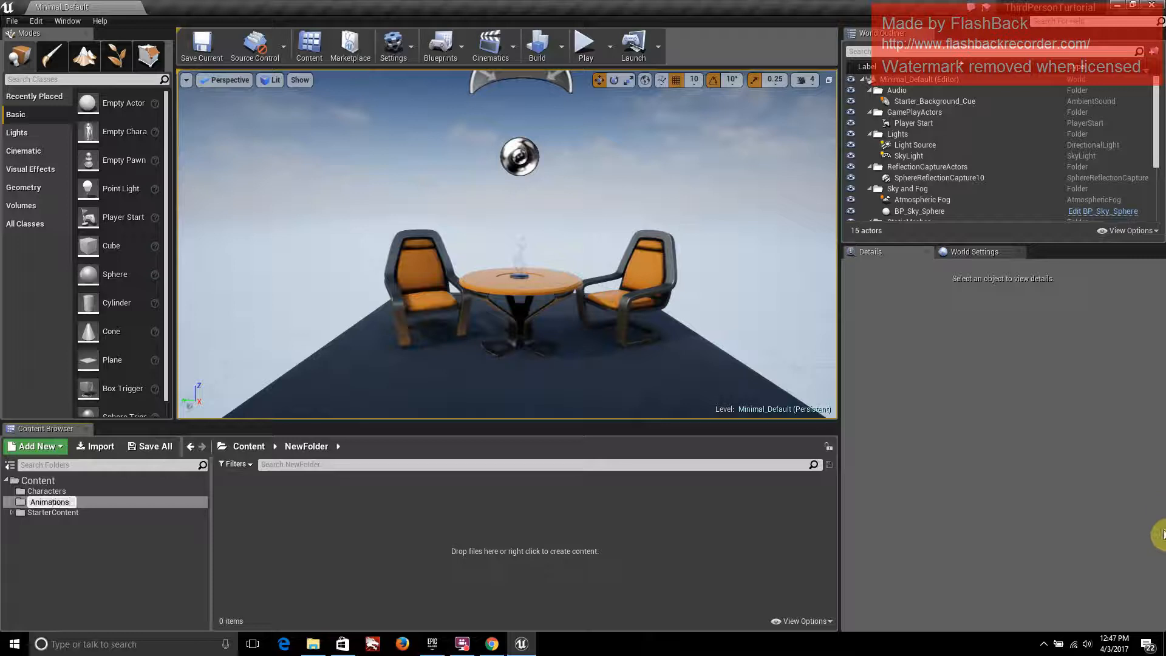
key(Return)
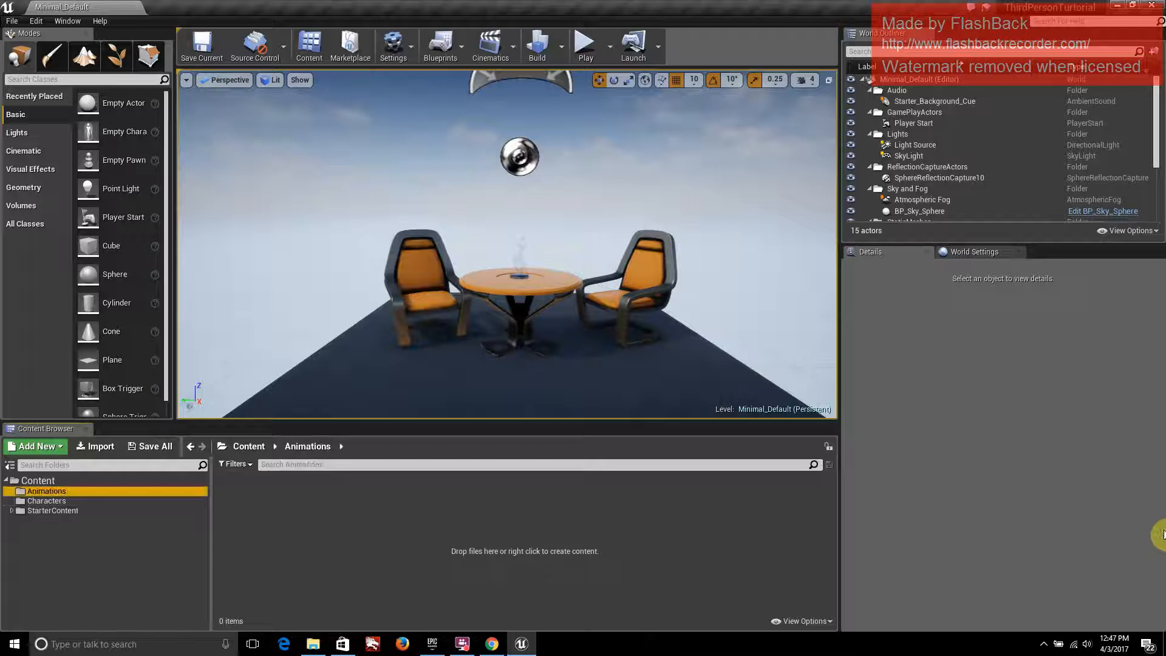
click(59, 490)
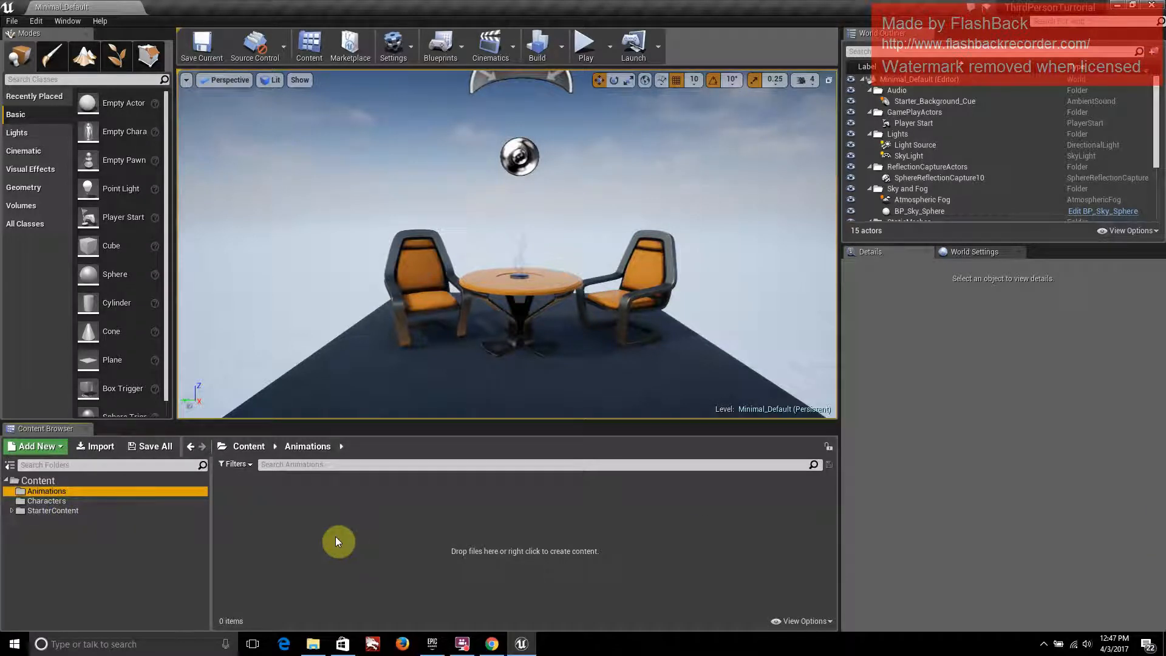
Bring every FBX file from the downloaded folder except SK_Mannequin.FBX into the Animations folder for import
click(312, 644)
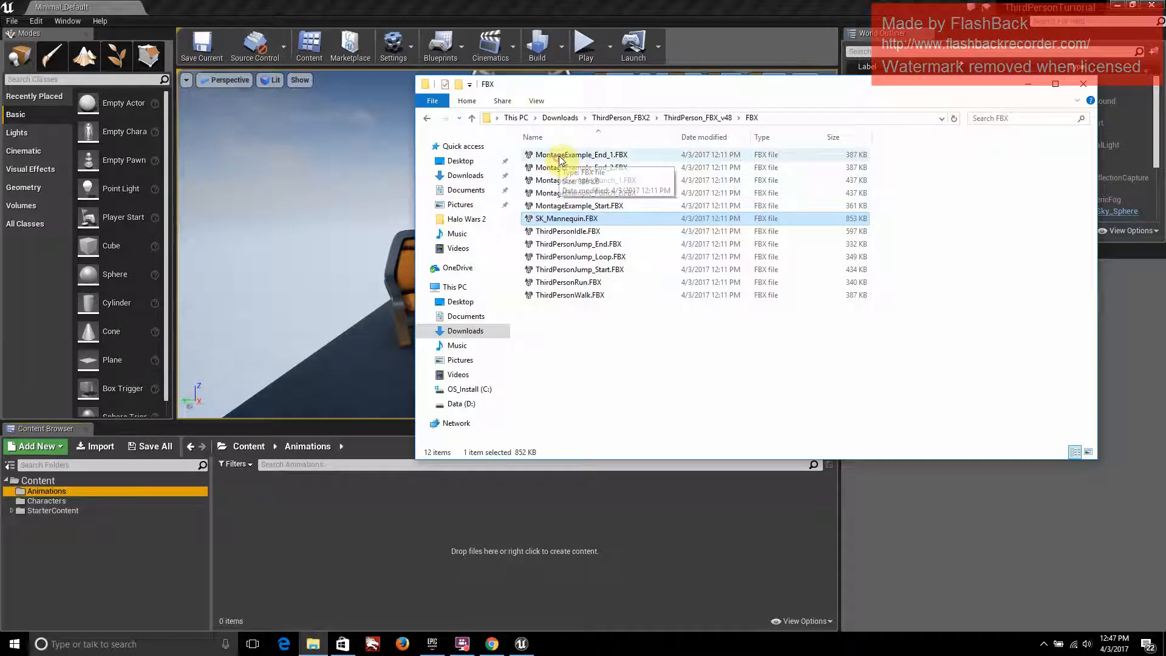
click(560, 157)
shift+click(583, 298)
drag(583, 300, 587, 227)
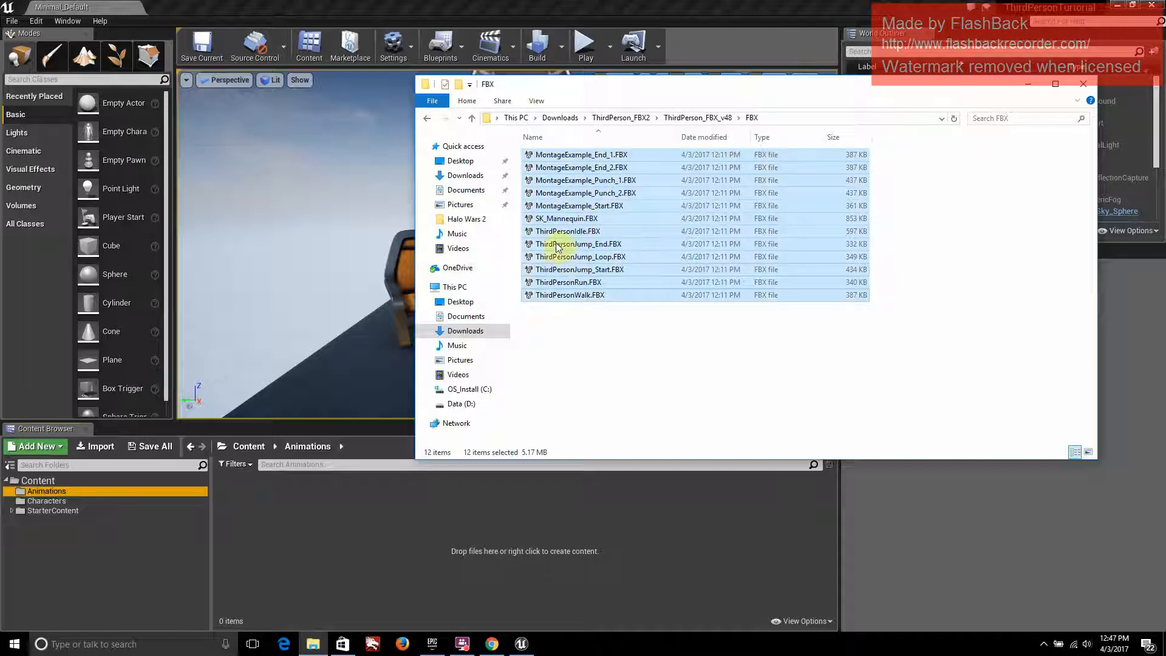
ctrl+click(586, 222)
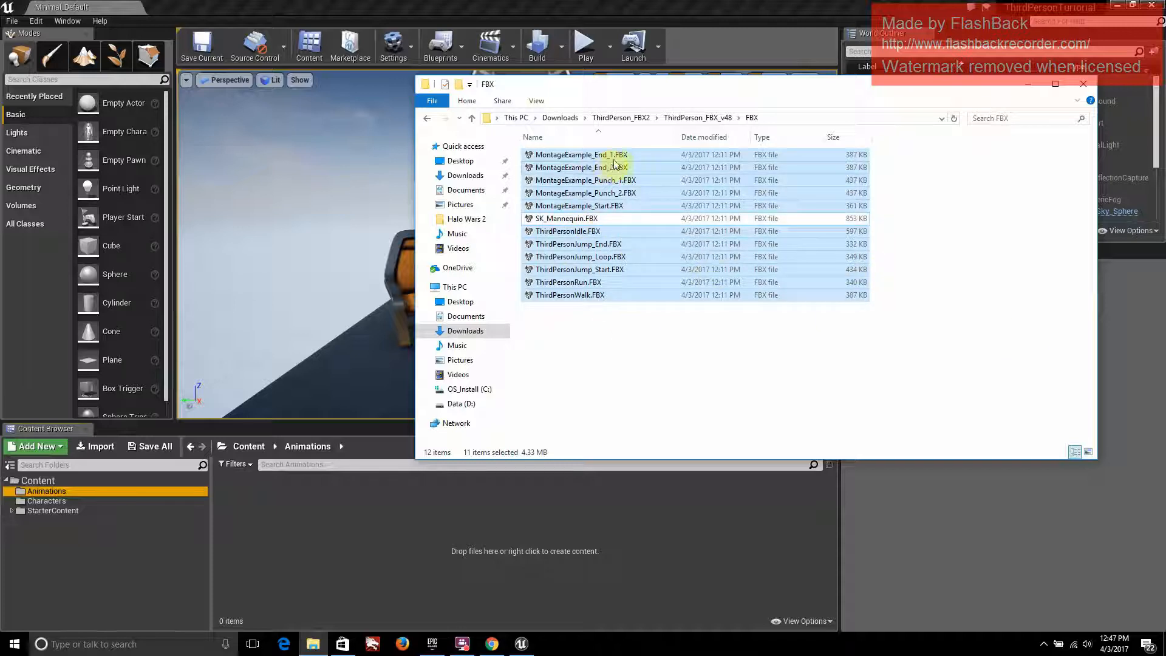
drag(608, 164, 1028, 90)
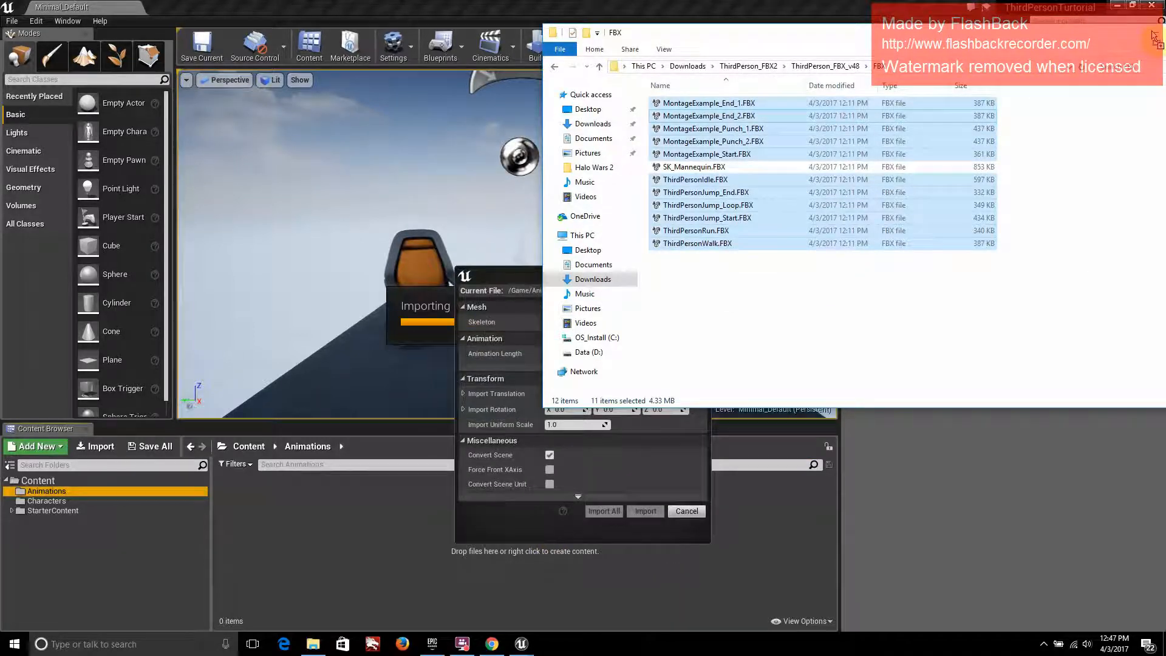
click(553, 534)
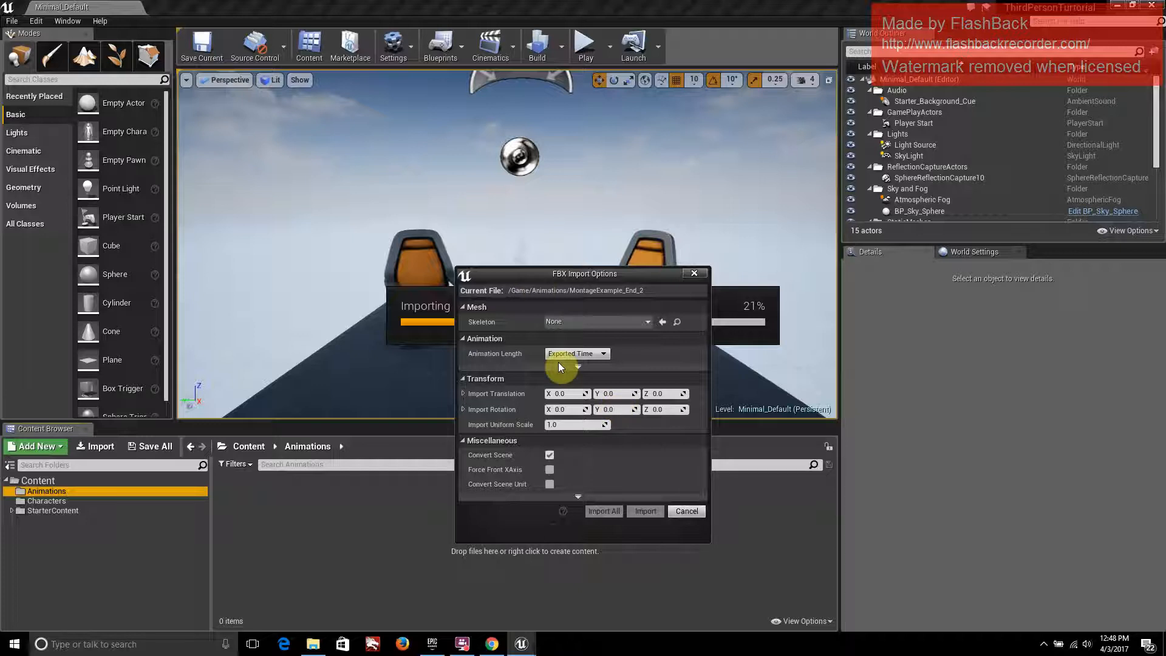
Assign SK_Mannequin_Skeleton as the skeleton, import all the animations, and dismiss the message log
click(614, 323)
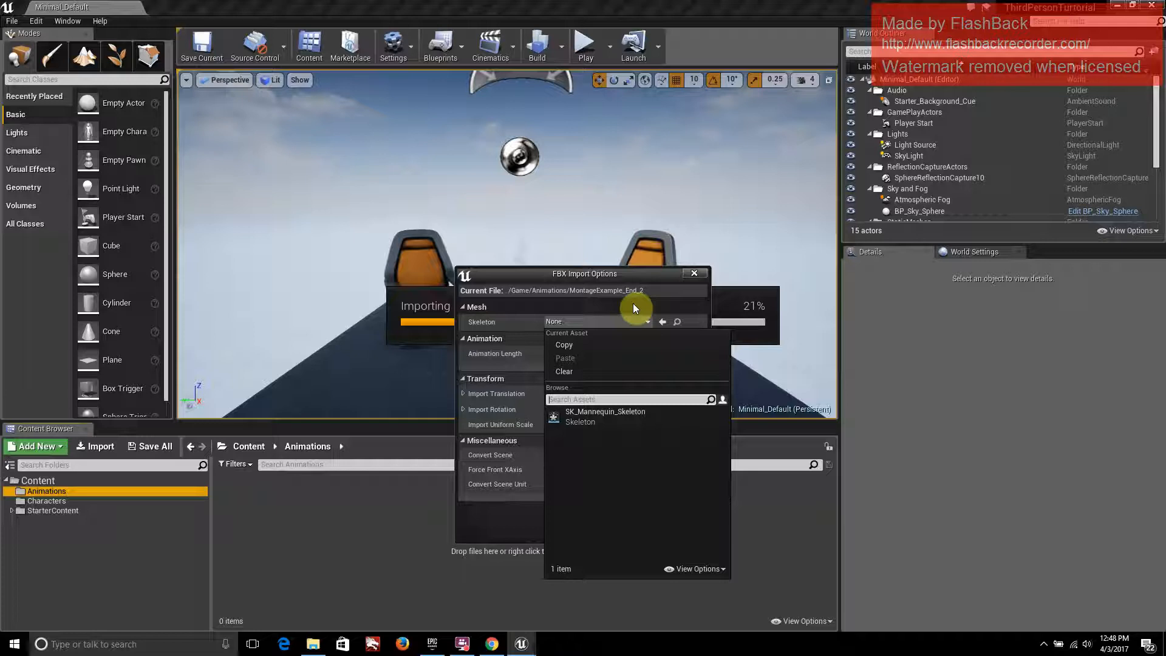
click(622, 411)
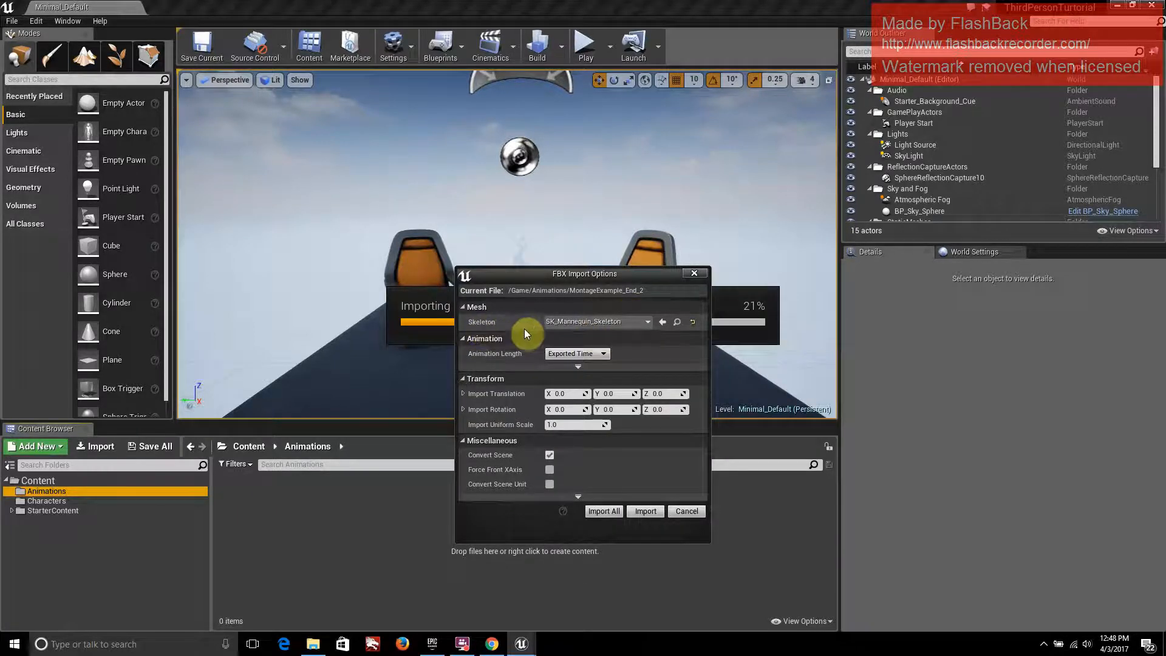
click(603, 511)
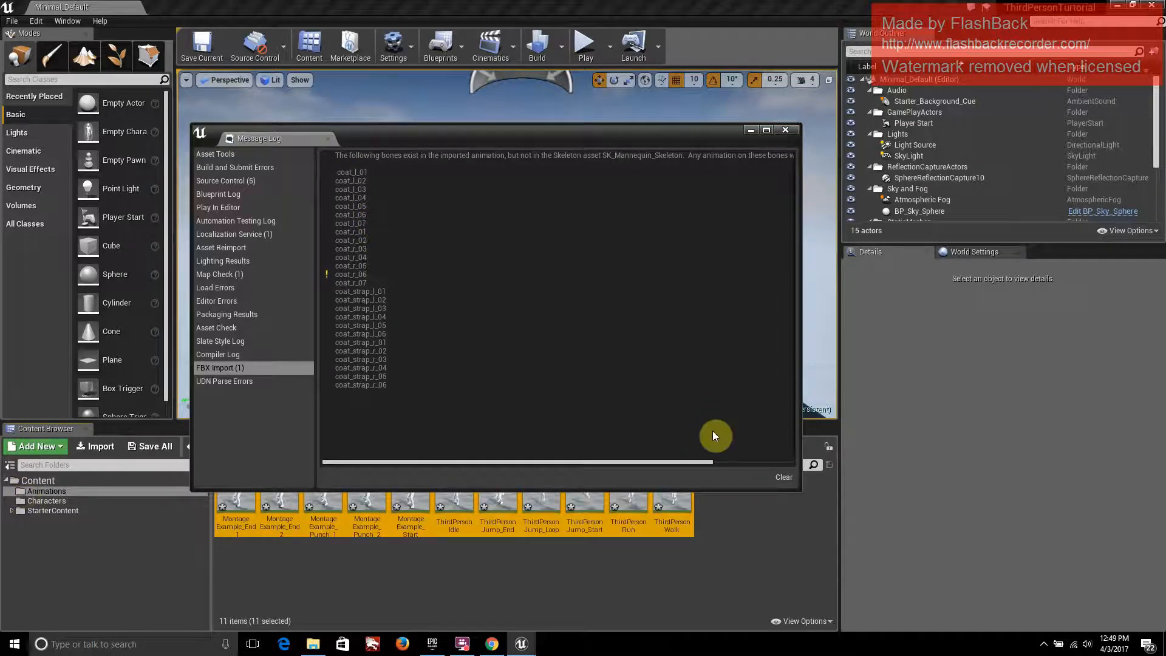
mouse_move(341, 282)
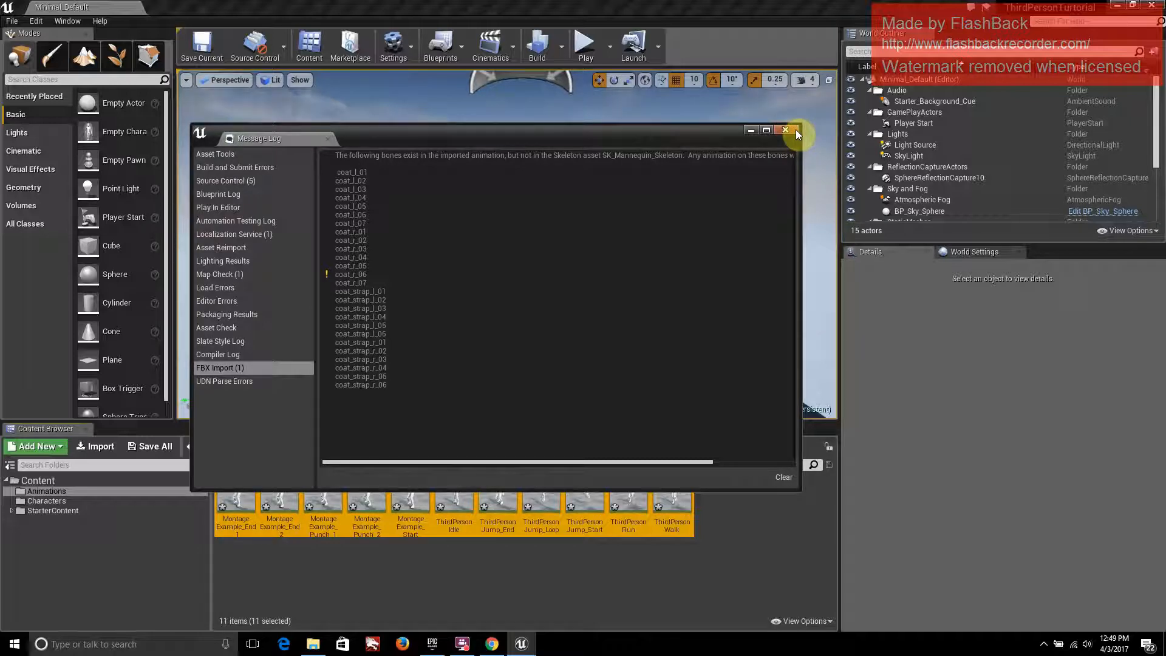
click(795, 130)
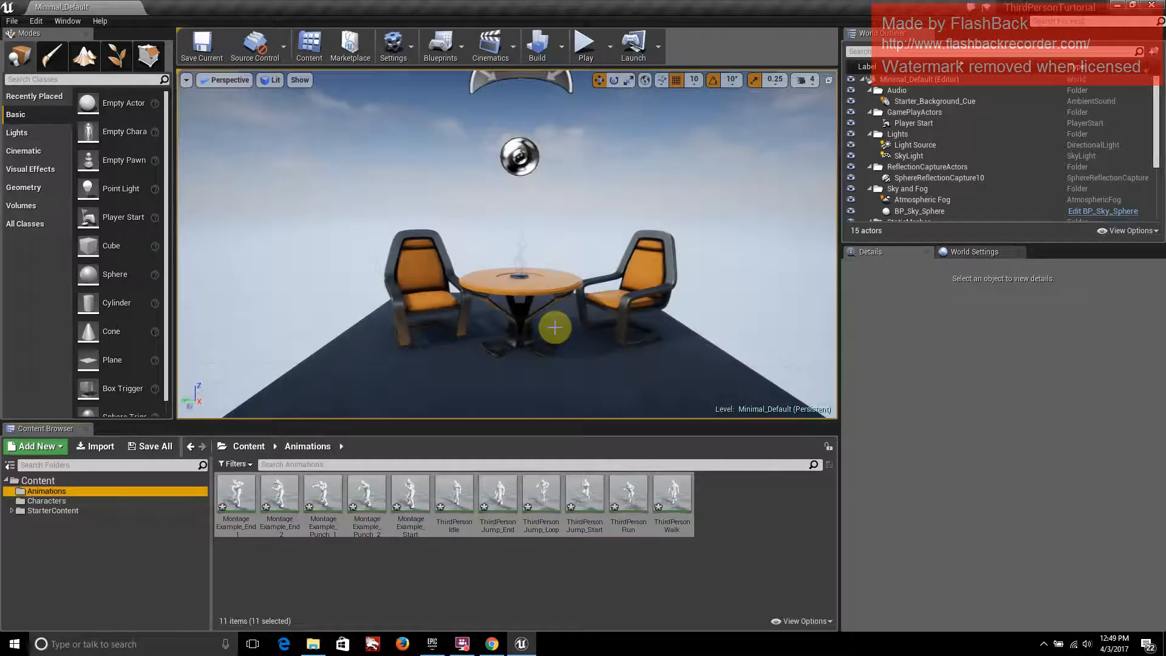
Open the ThirdPersonIdle animation from the Animations folder and dock its editor beside the Minimal_Default level tab
click(72, 500)
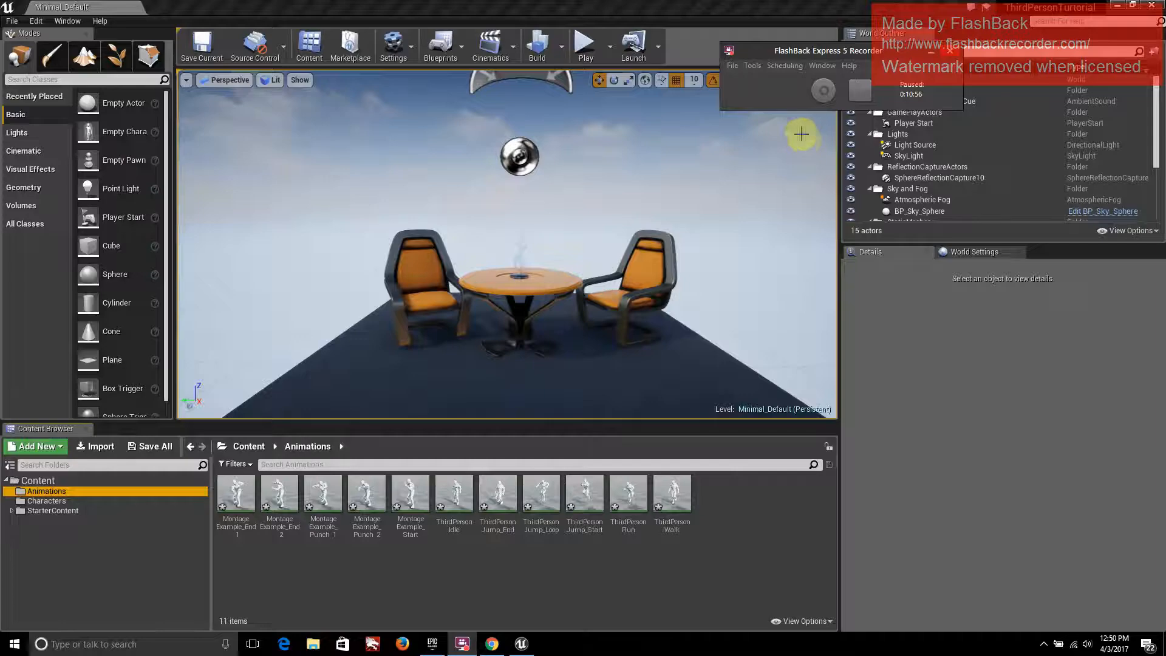
click(711, 564)
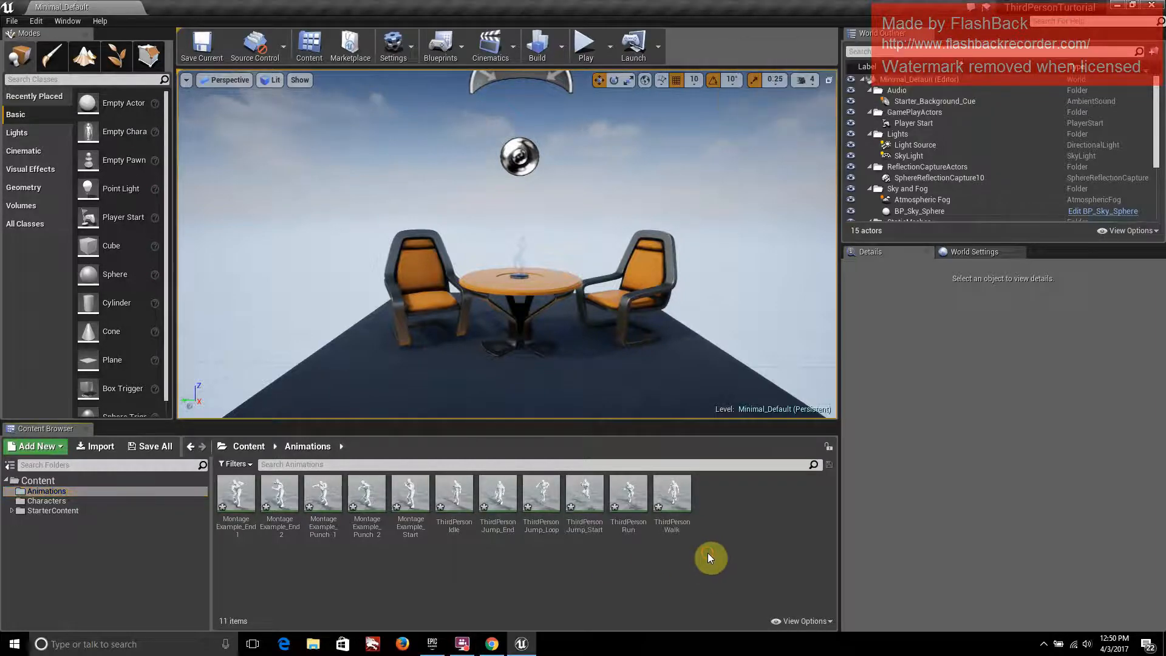
mouse_move(465, 496)
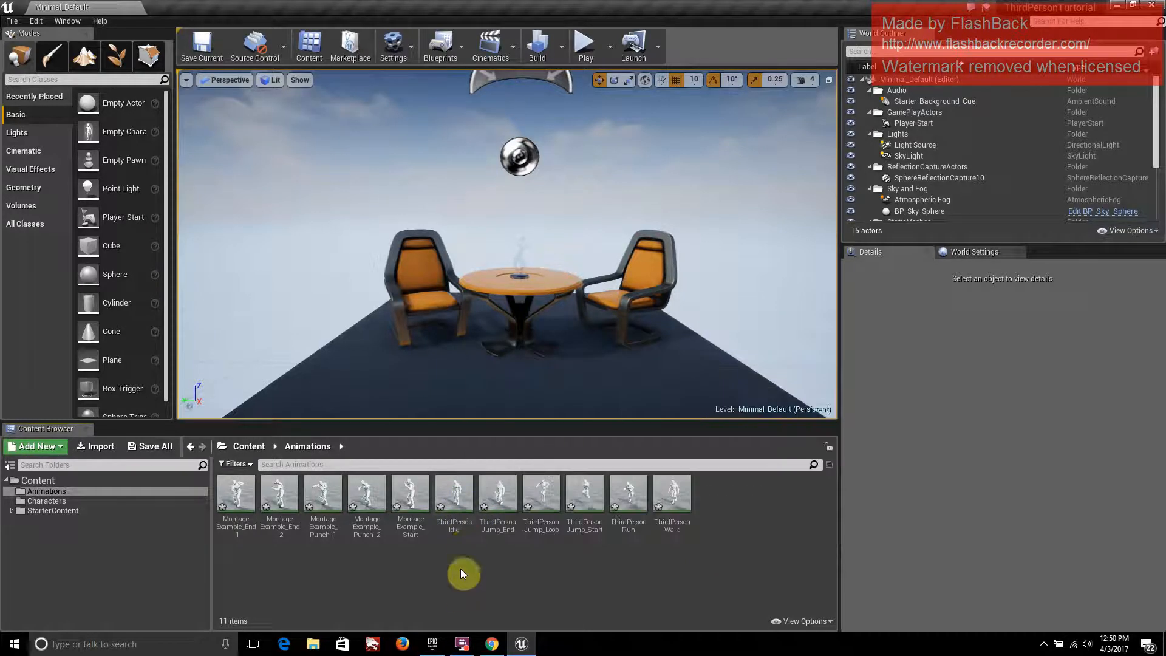
double_click(461, 507)
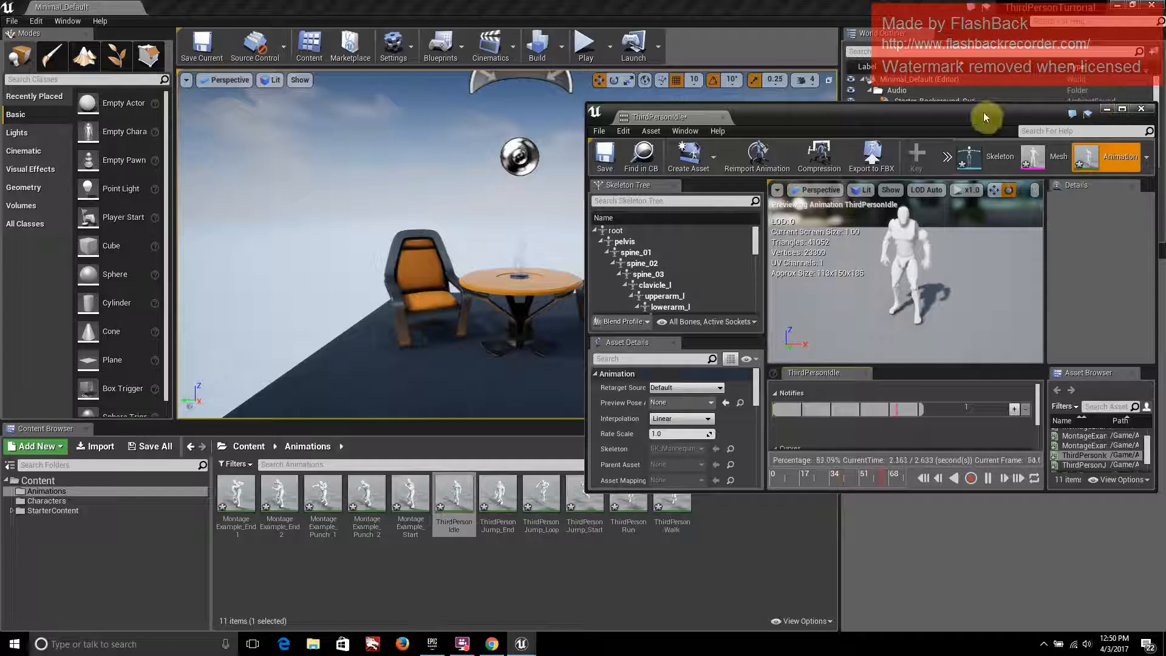
drag(668, 116, 200, 8)
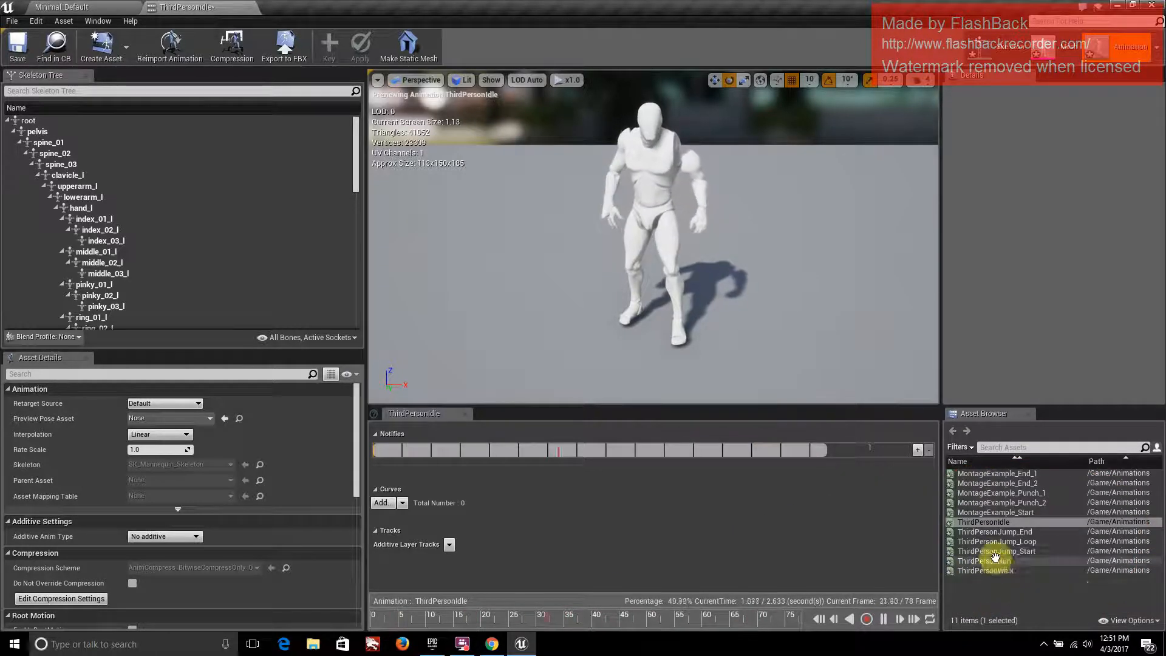
Preview the ThirdPersonWalk, ThirdPersonRun, ThirdPersonJump_Start and ThirdPersonJump_End animations, return to ThirdPersonWalk, and close the animation editor
double_click(1000, 575)
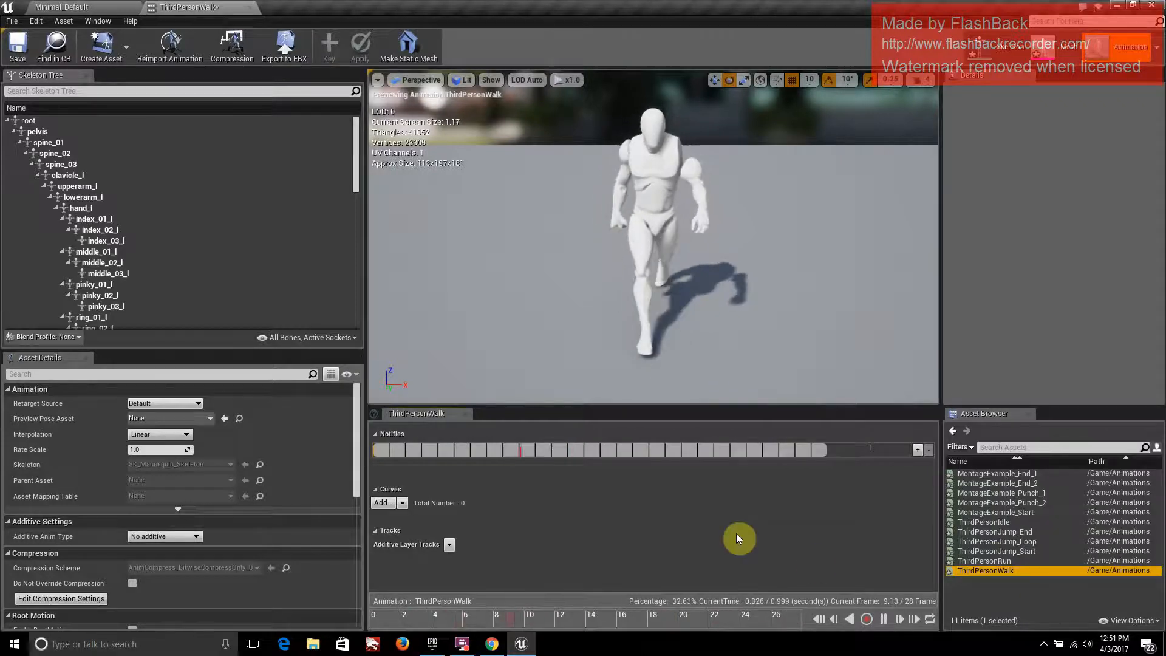
double_click(997, 560)
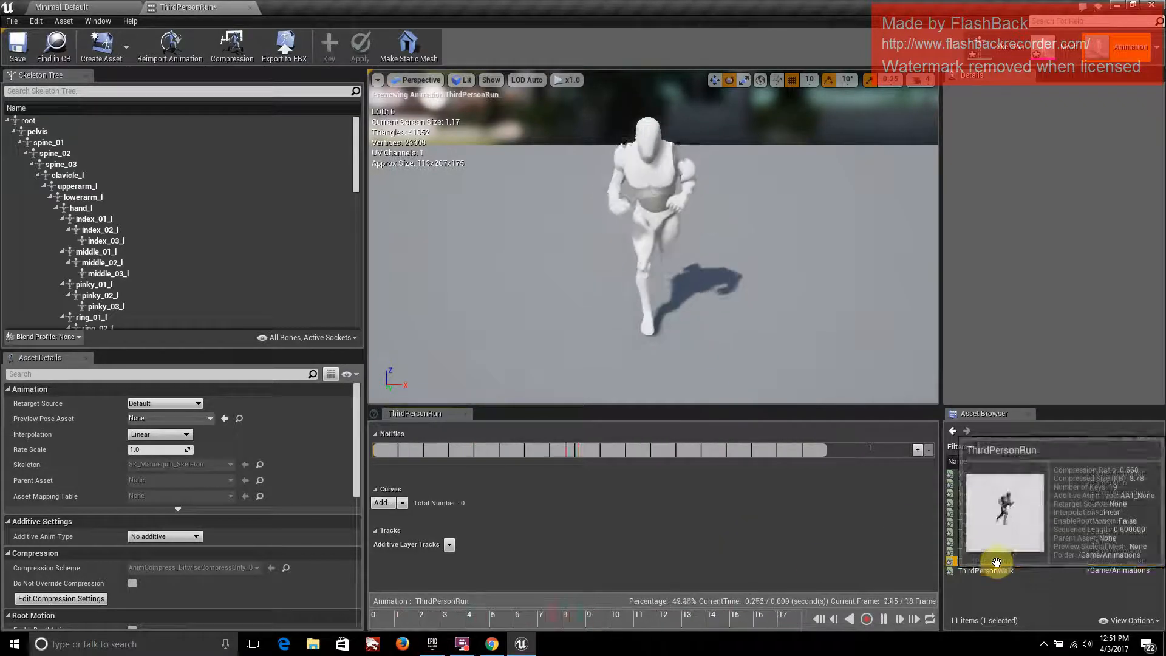
double_click(1027, 551)
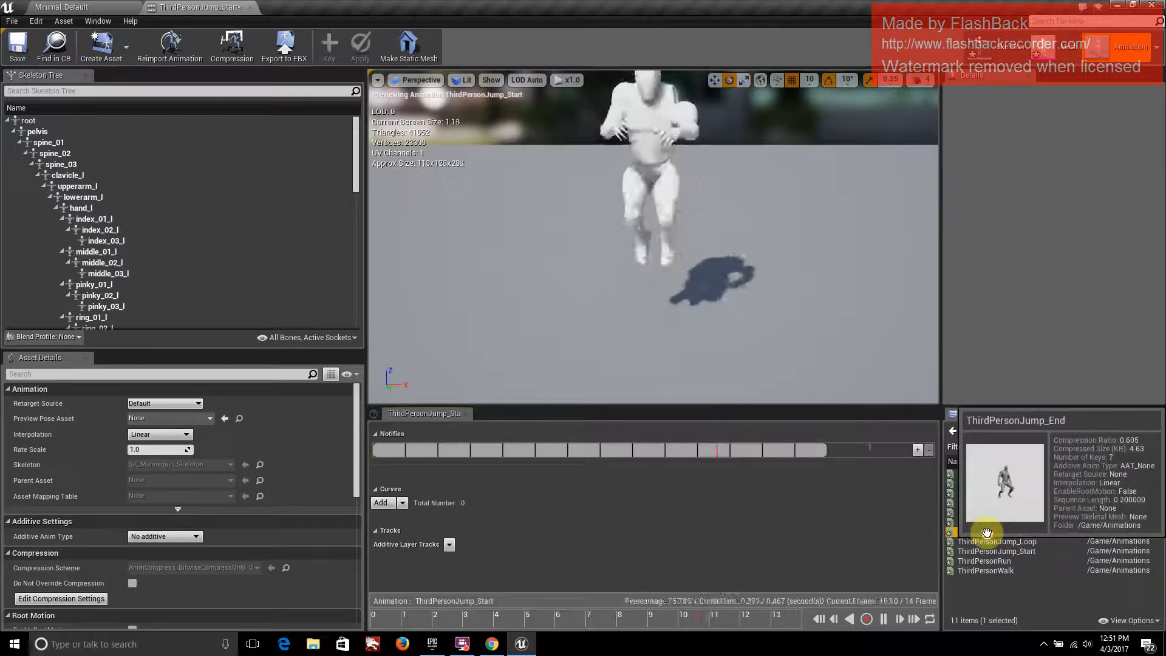
double_click(996, 531)
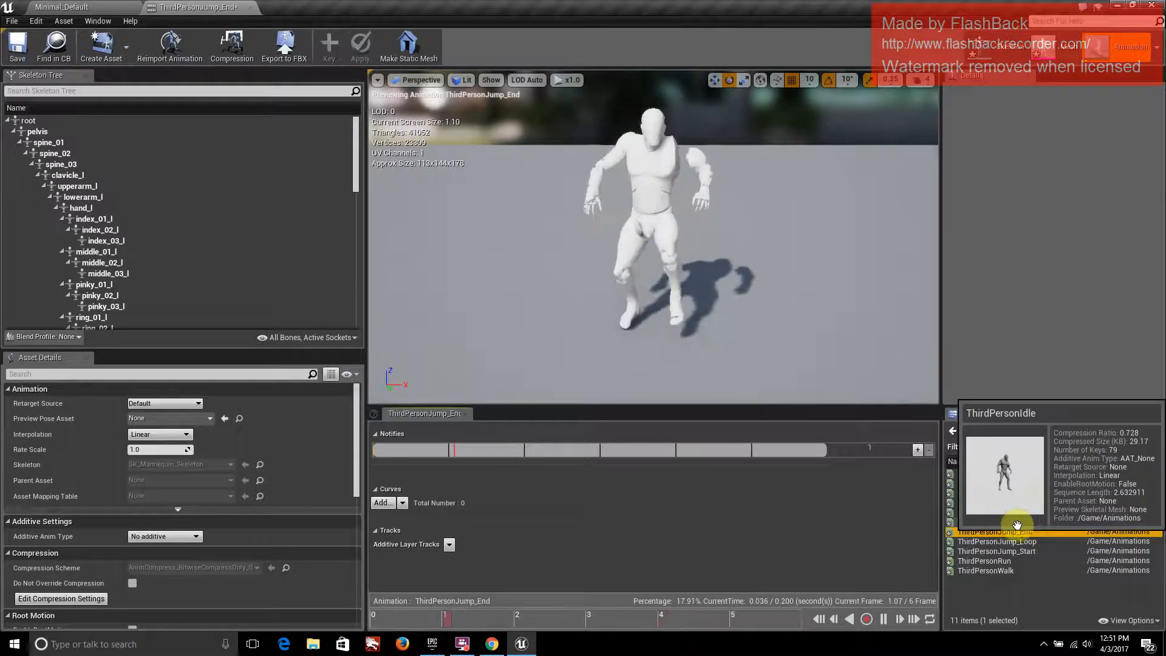
mouse_move(1002, 523)
double_click(986, 571)
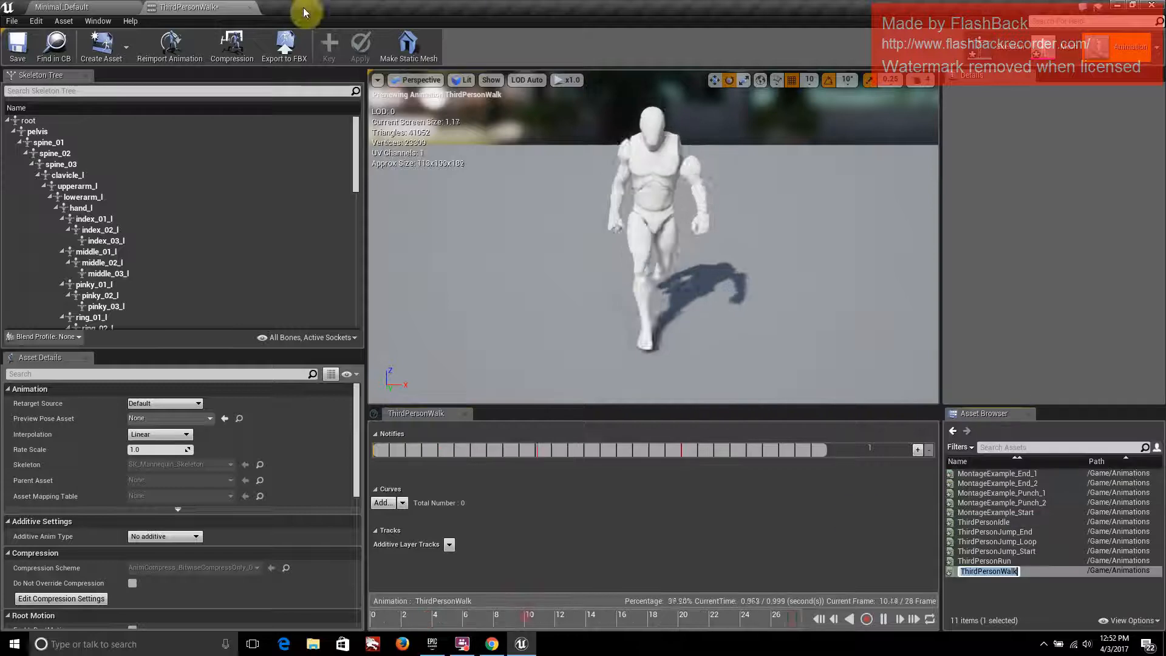
click(249, 8)
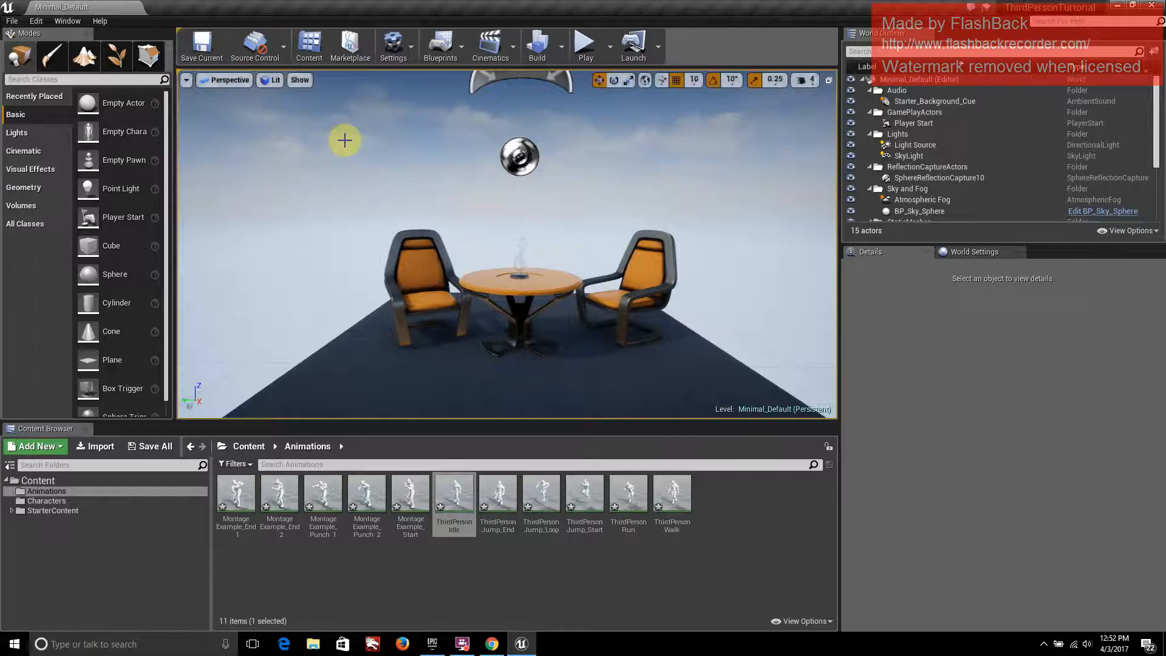
Show the contents of the Characters folder, and open the Engine Input page of the Project Settings
click(49, 501)
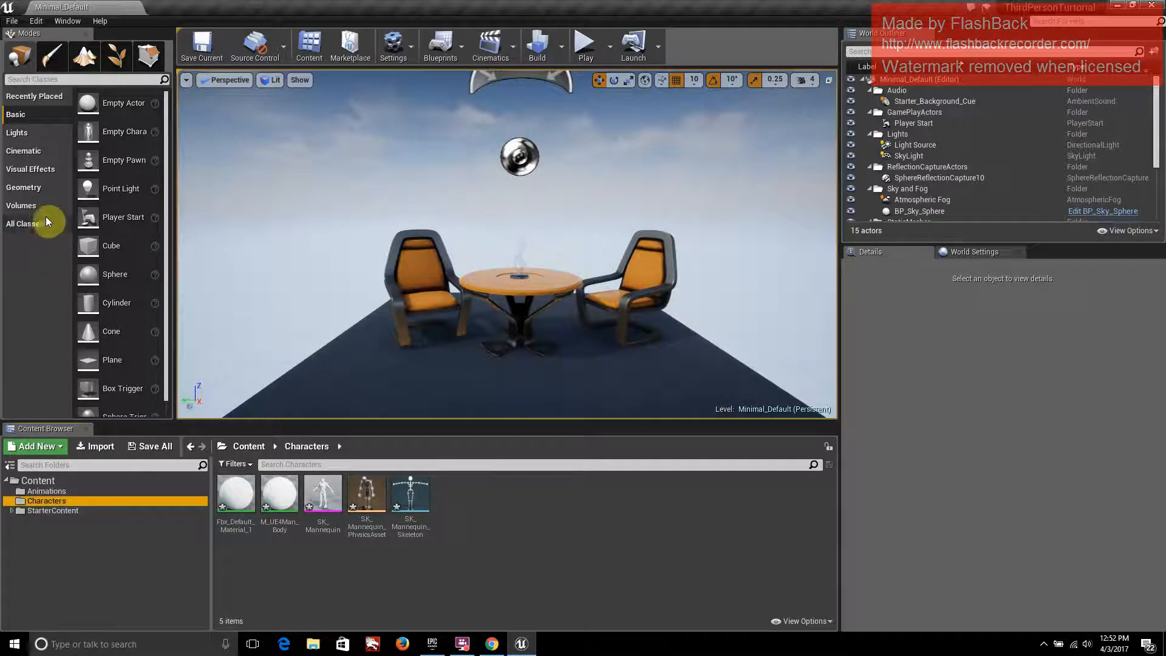
click(12, 20)
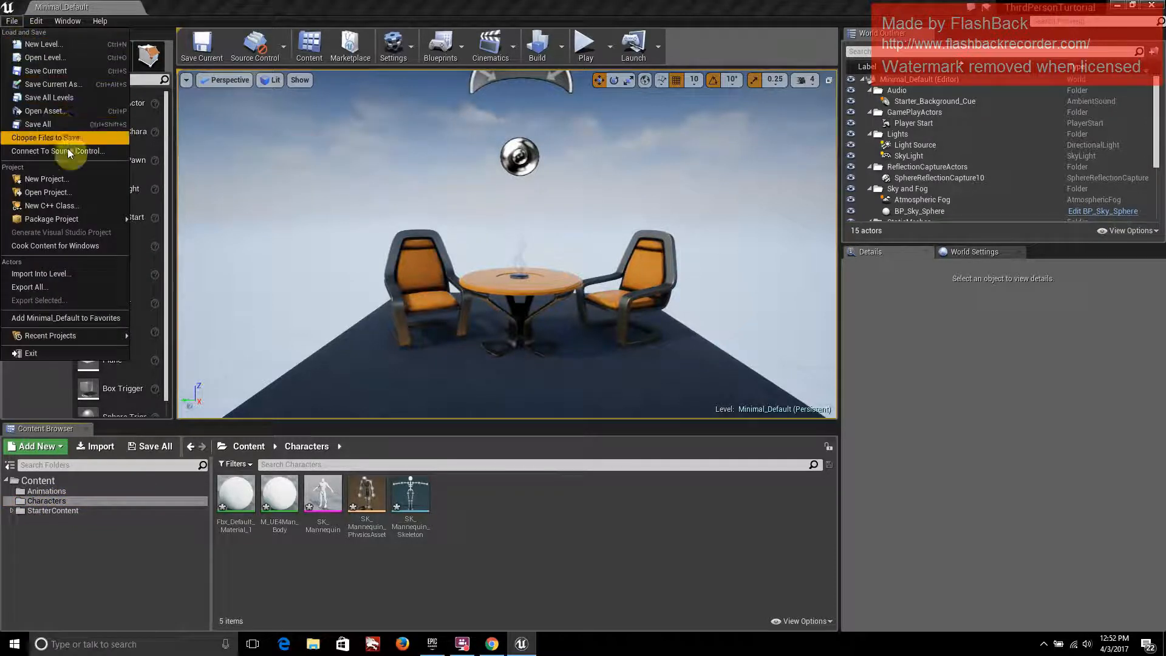
mouse_move(35, 22)
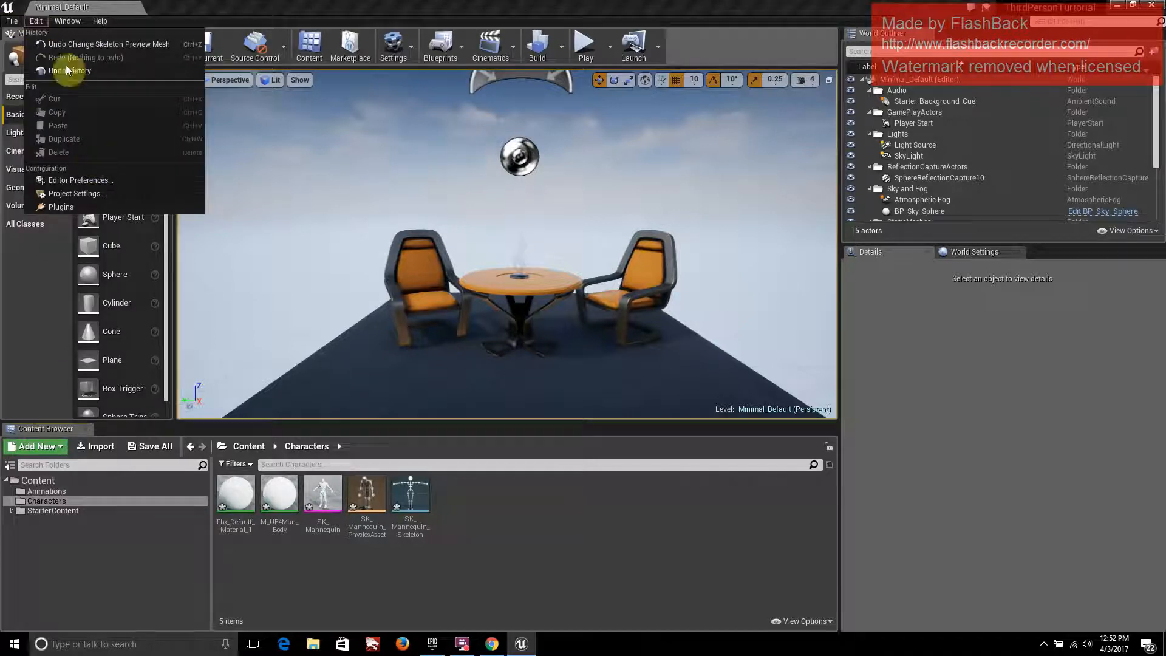
click(89, 193)
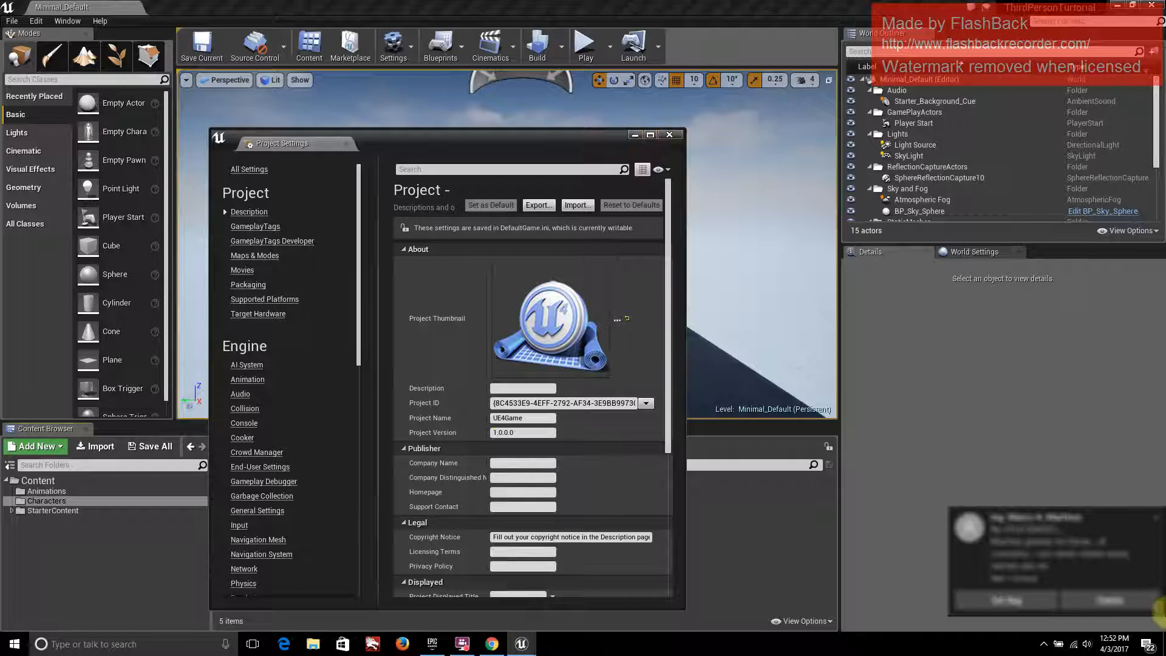
click(1156, 520)
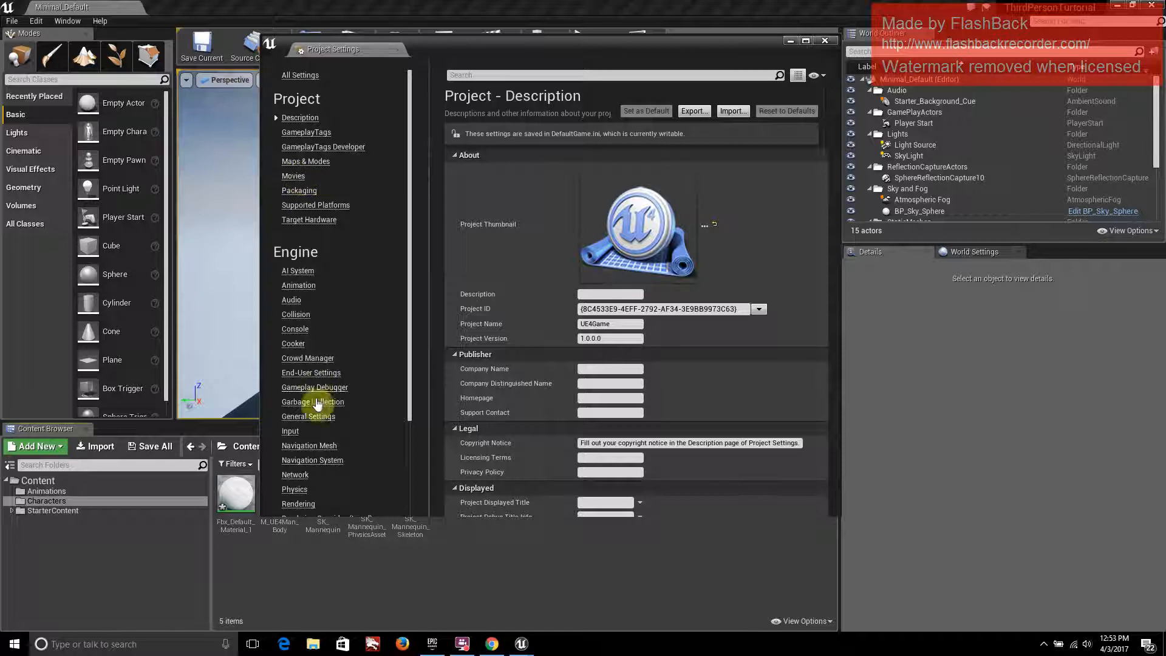
scroll(360, 391, down, 4)
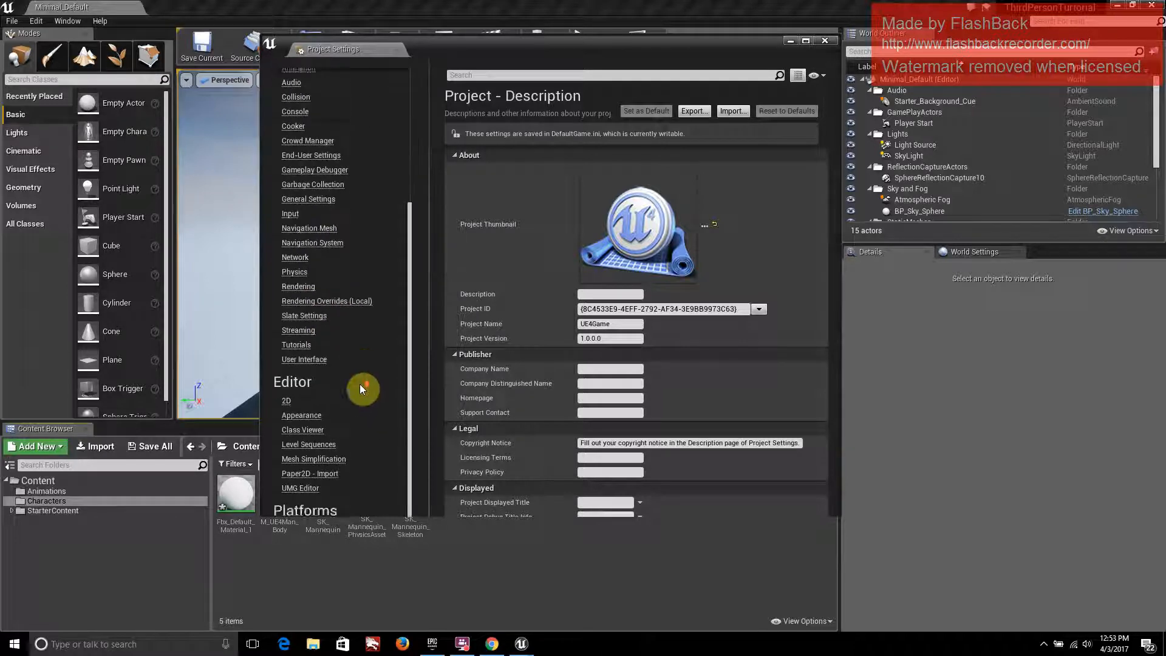
scroll(355, 364, up, 5)
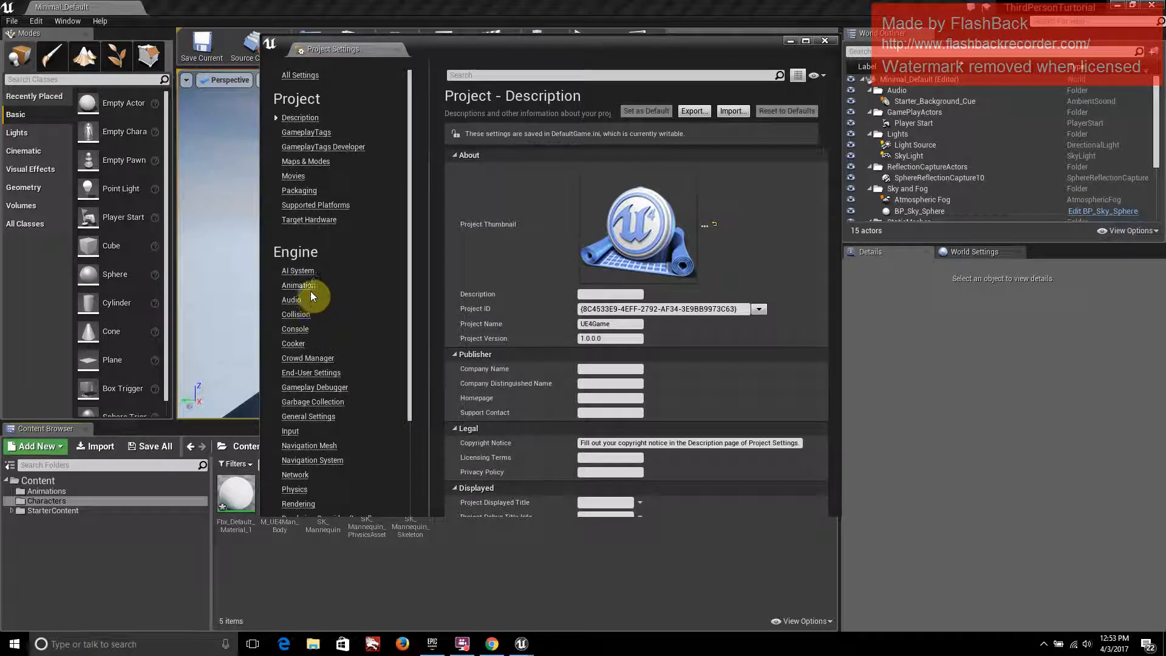
click(295, 430)
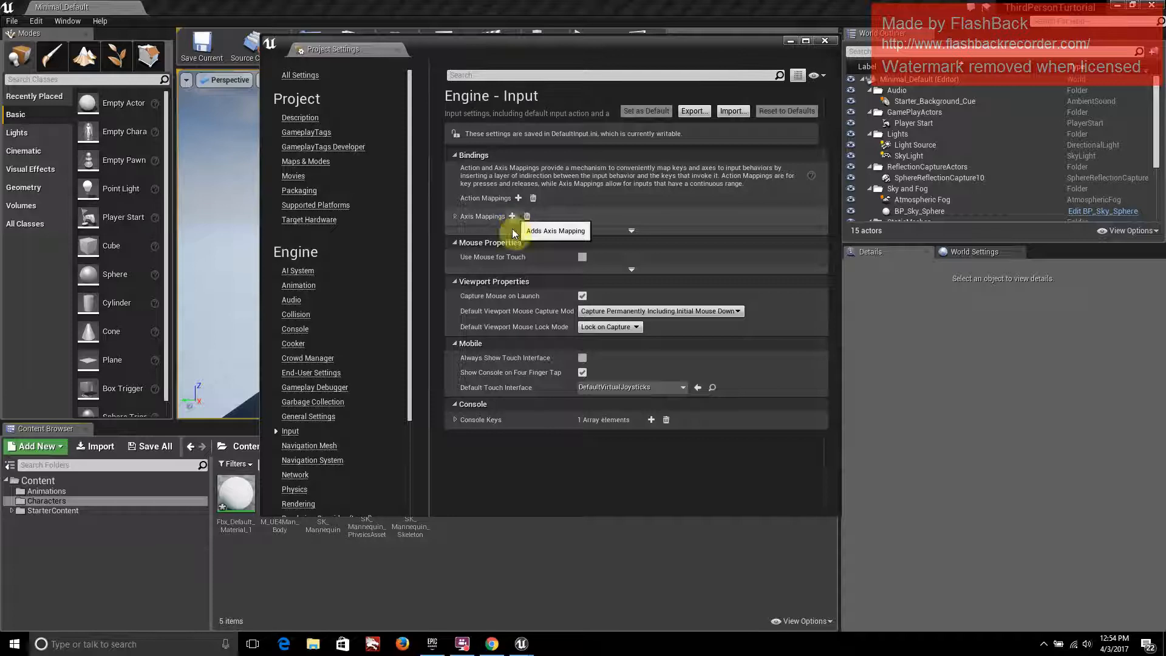
Add an axis mapping in the input bindings and name it MoveForward
click(455, 216)
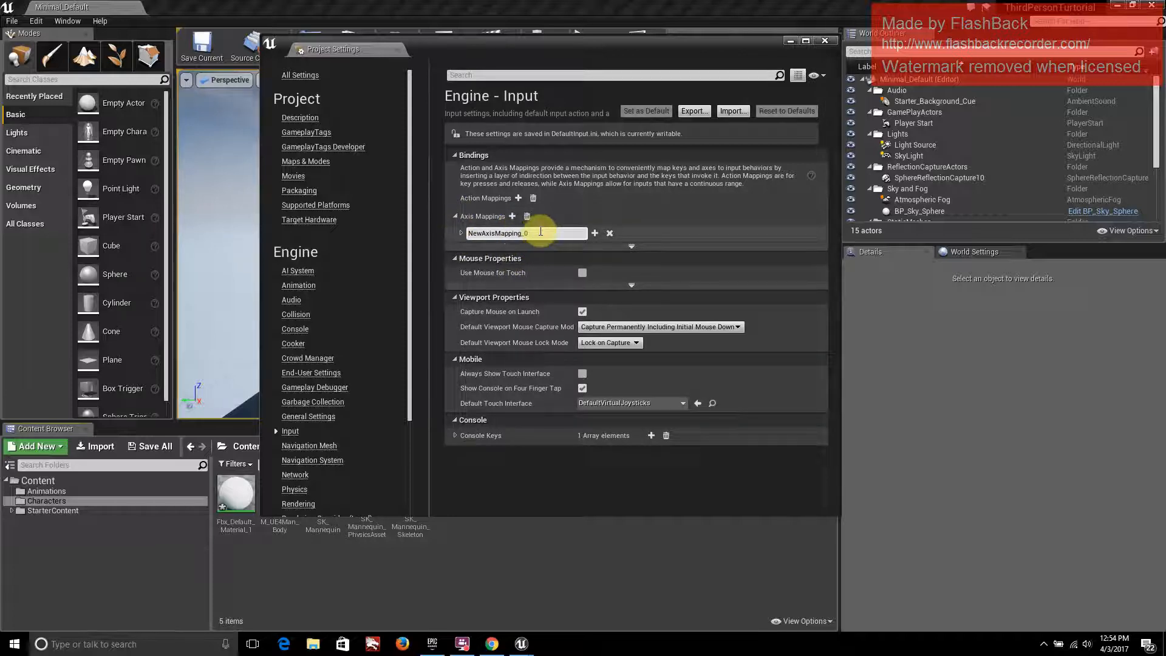
click(540, 233)
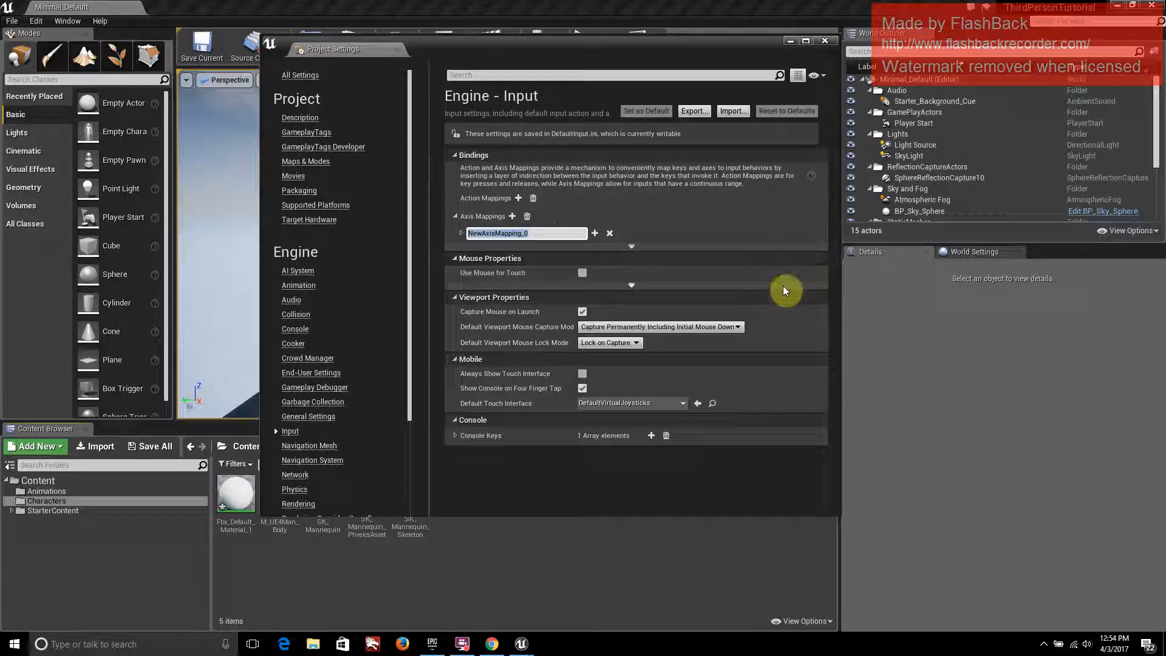
text(Wal)
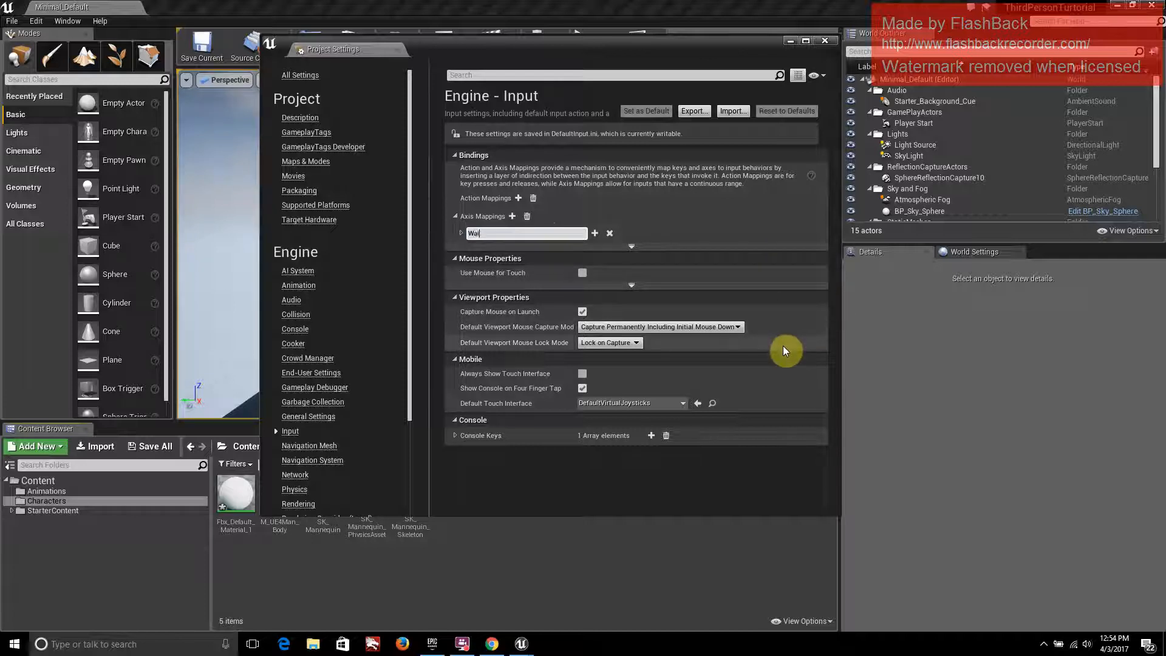
text(MoverForward)
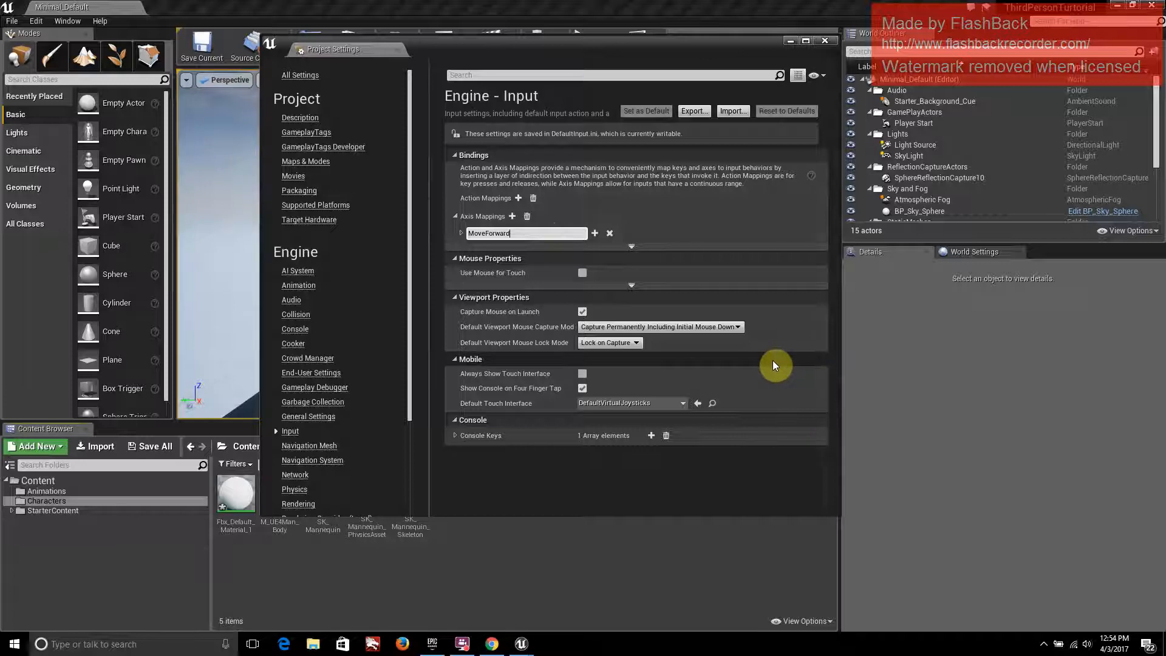
Expand the MoveForward axis mapping and assign the keyboard W key to its first binding
click(595, 233)
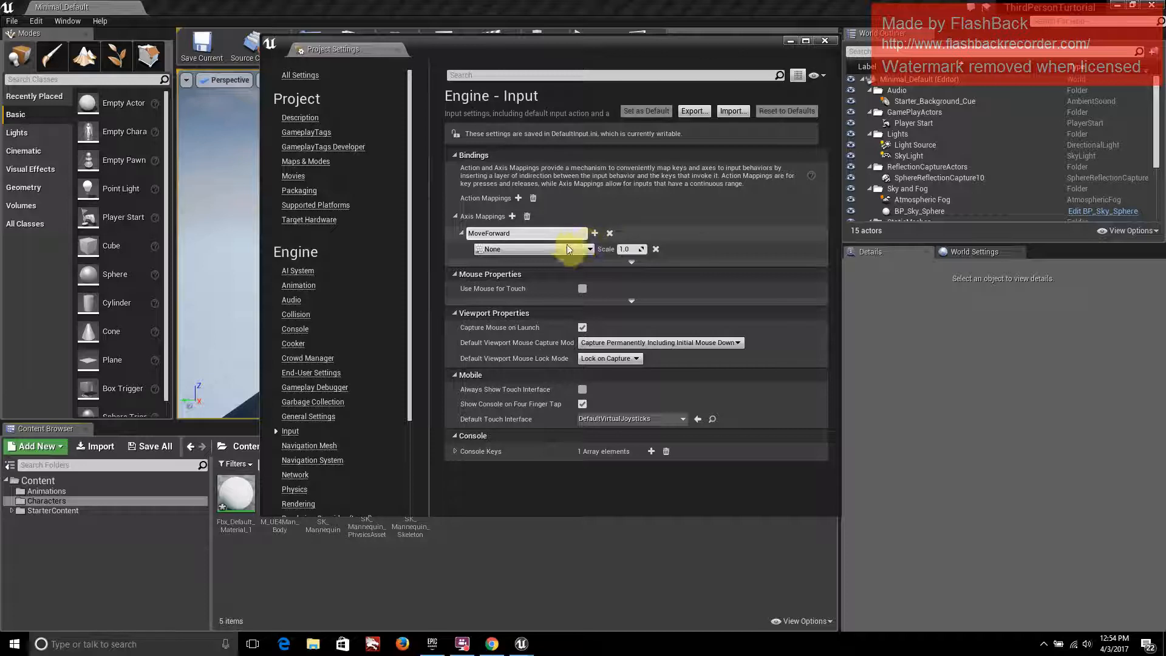
click(566, 249)
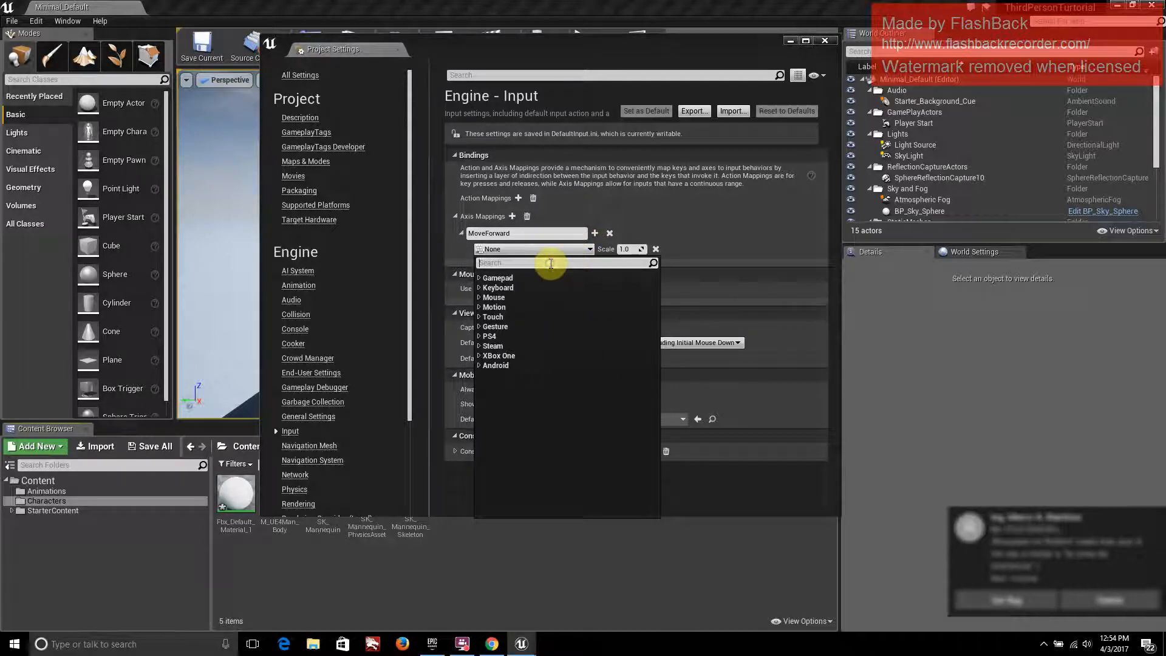
text(W)
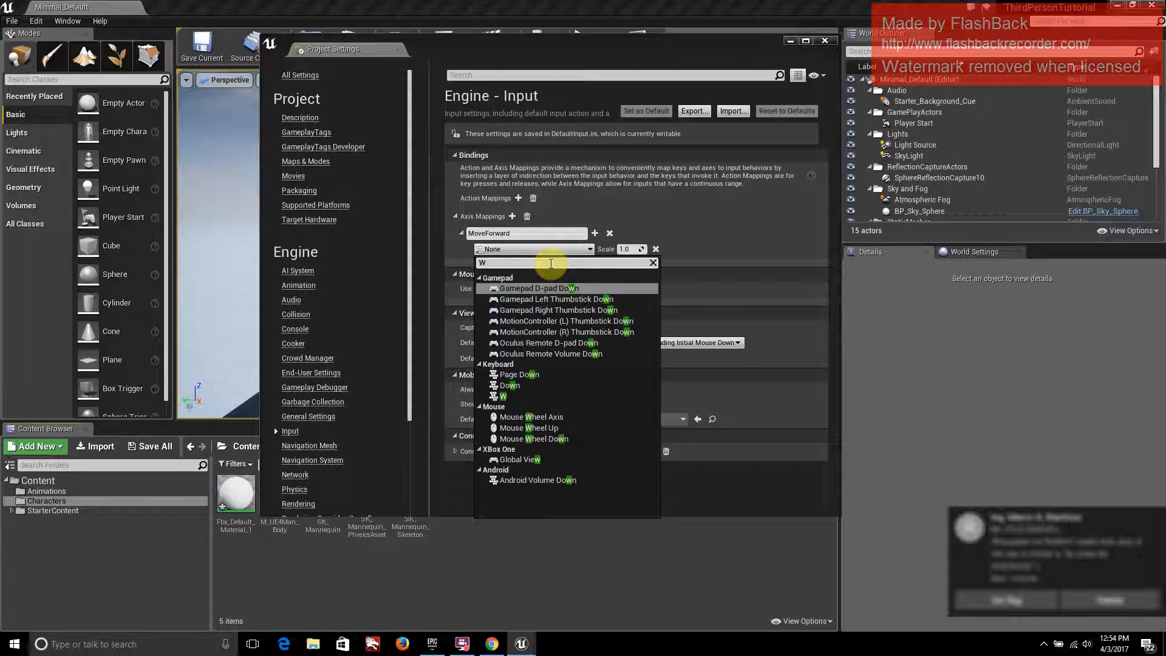
click(504, 396)
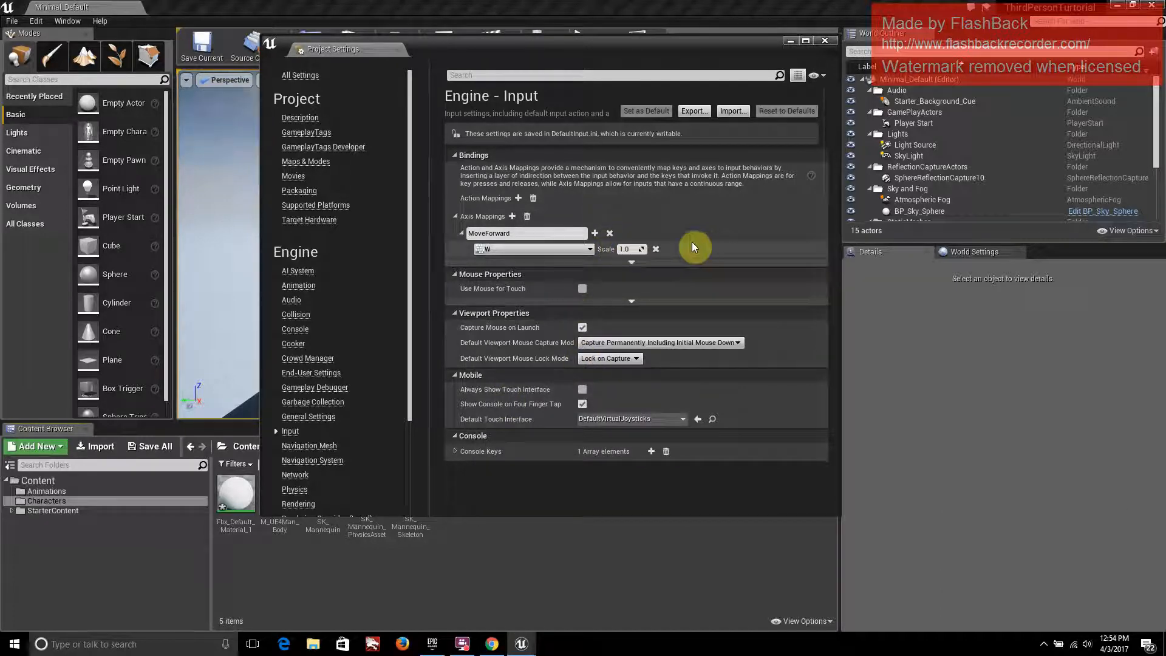
Add a second binding to MoveForward and assign Gamepad Left Thumbstick Y-Axis to it
click(595, 233)
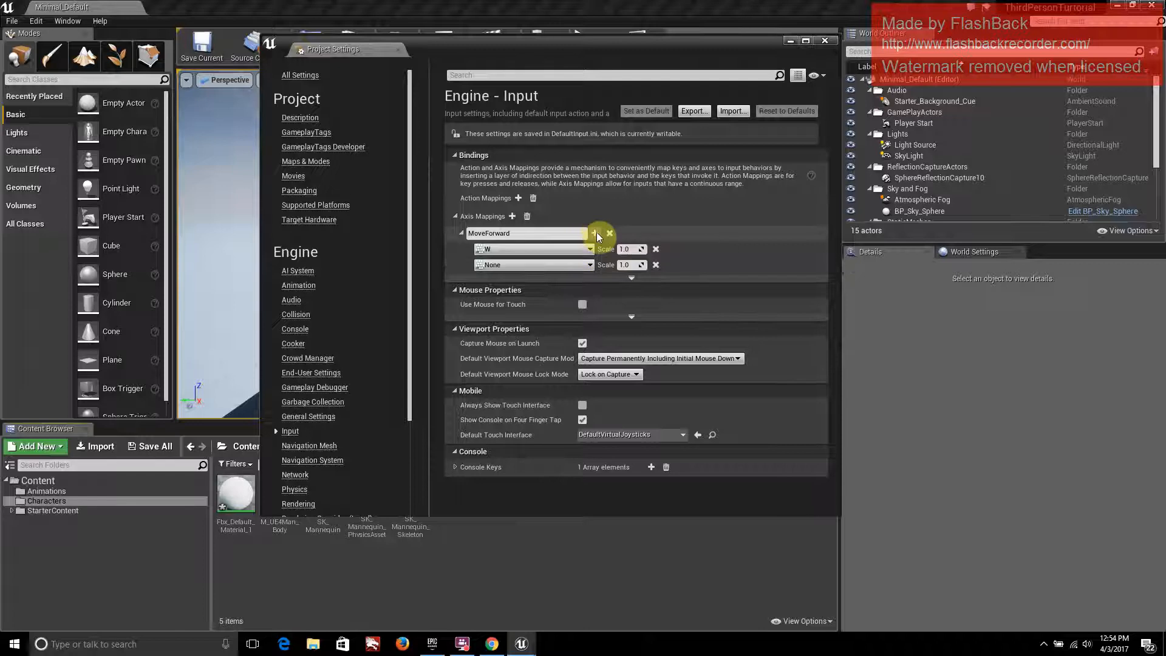
click(589, 265)
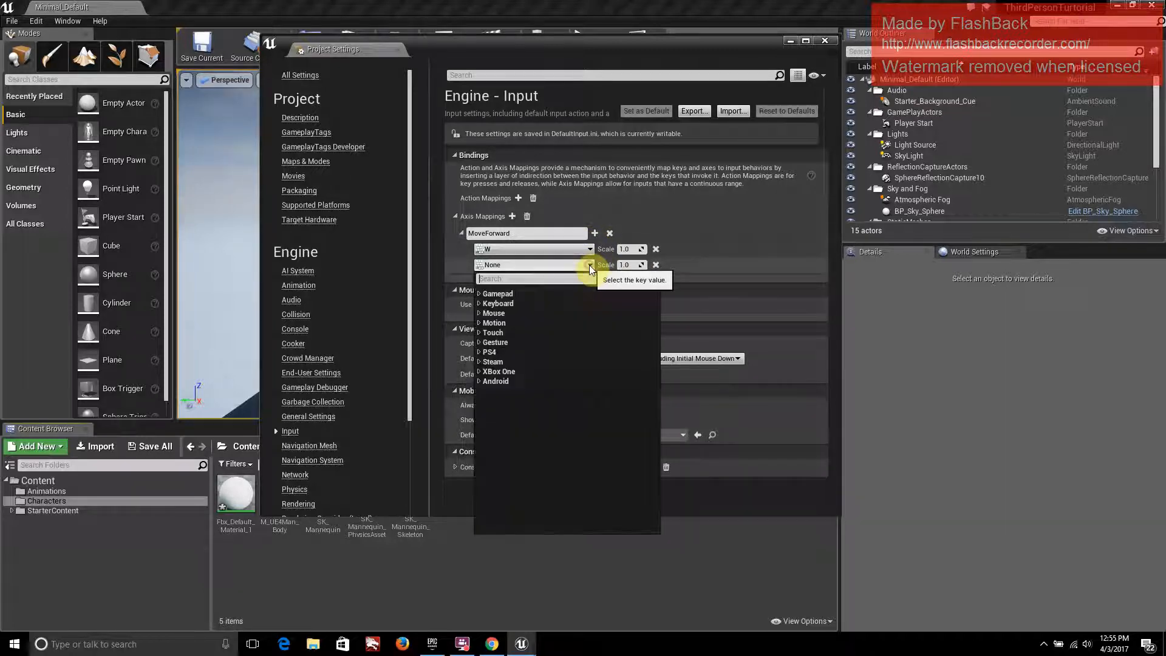
click(509, 294)
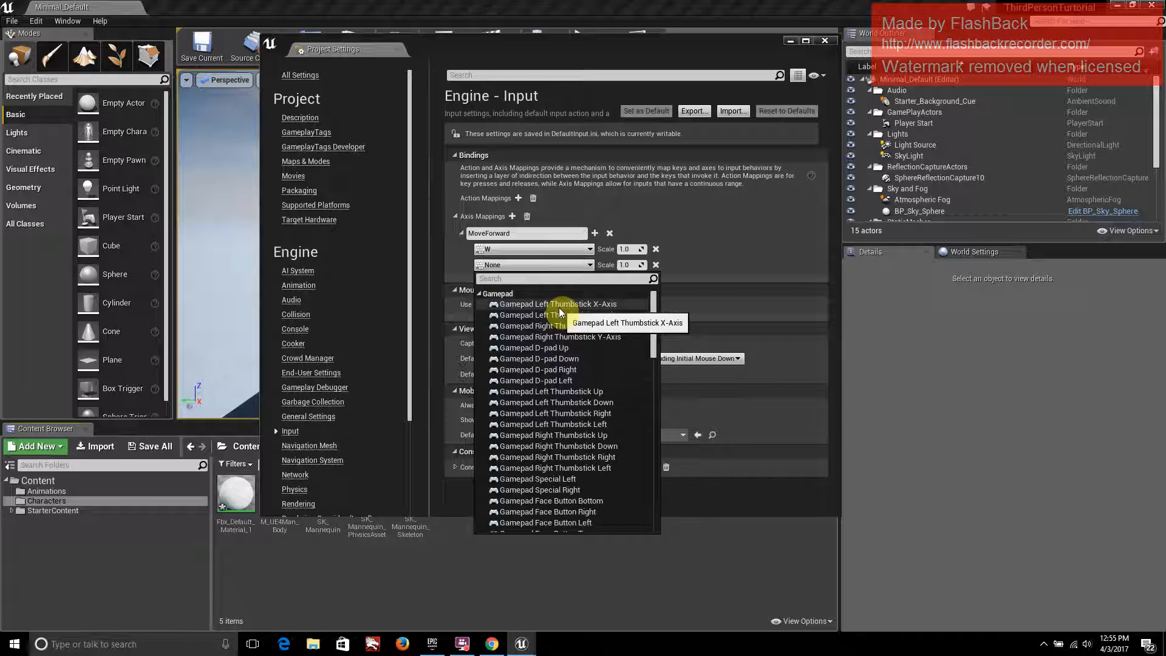
click(597, 316)
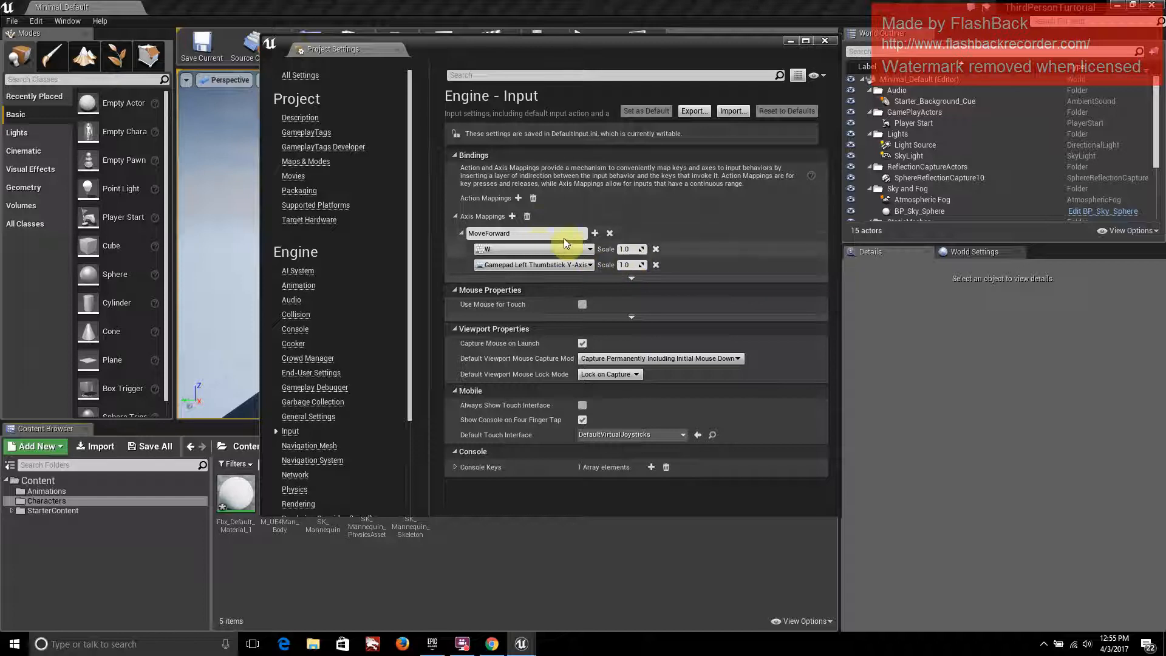
Add a third binding to MoveForward, assign the keyboard S key to it, and set its scale to -1.0
click(596, 233)
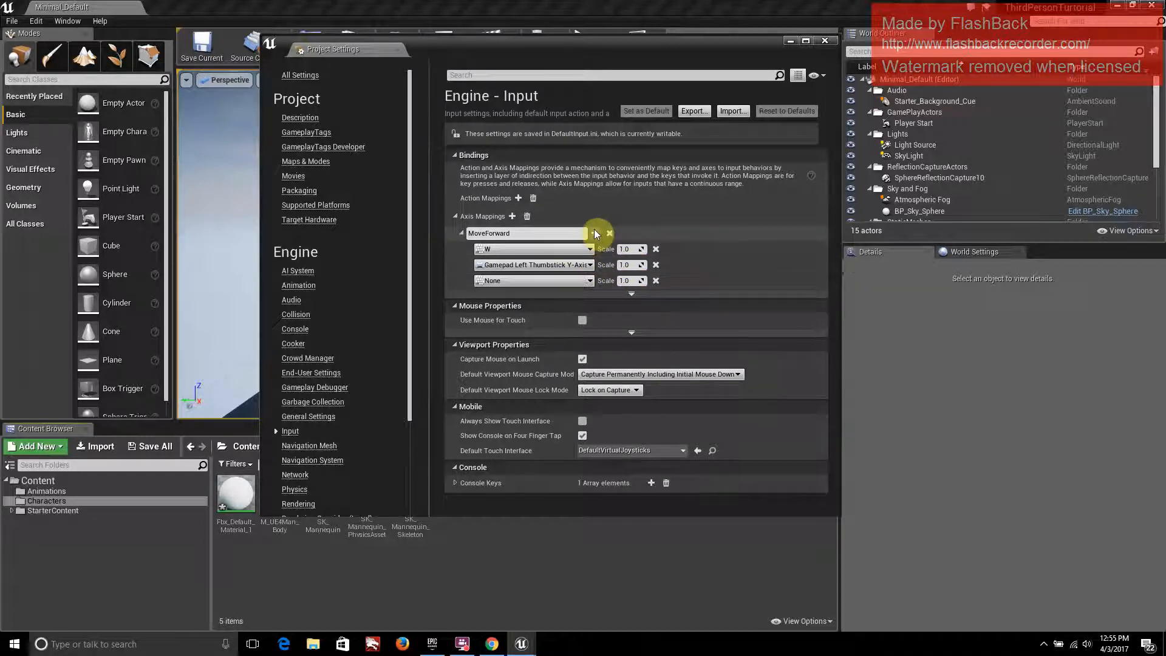
click(556, 283)
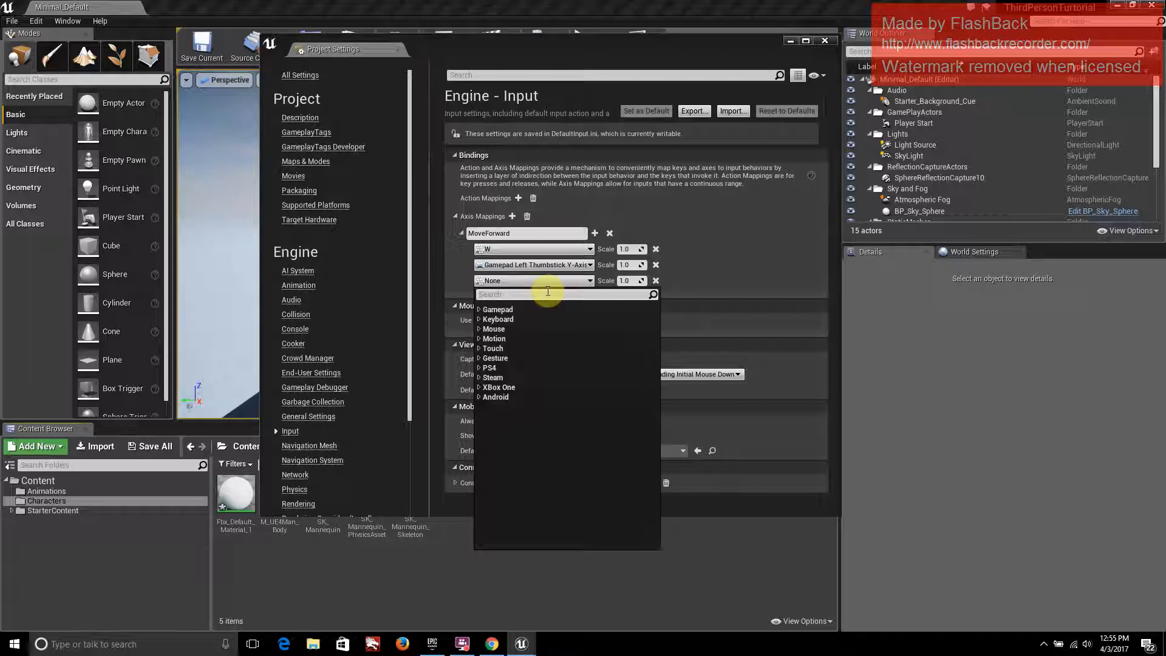
text(S)
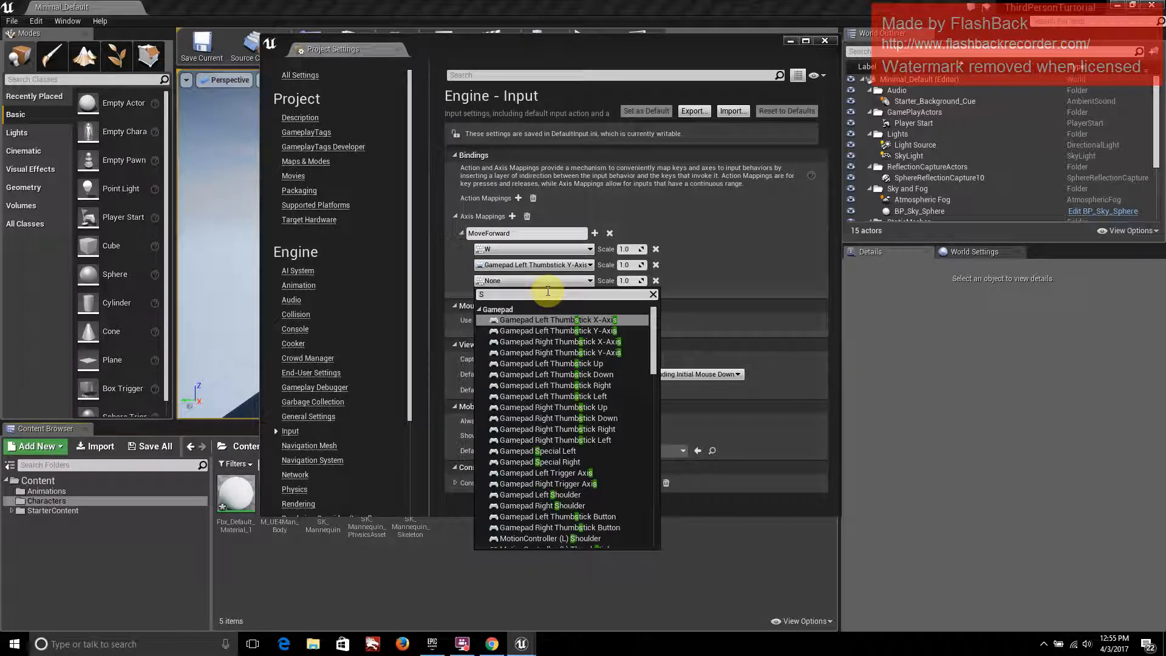
scroll(527, 497, down, 5)
scroll(526, 495, down, 10)
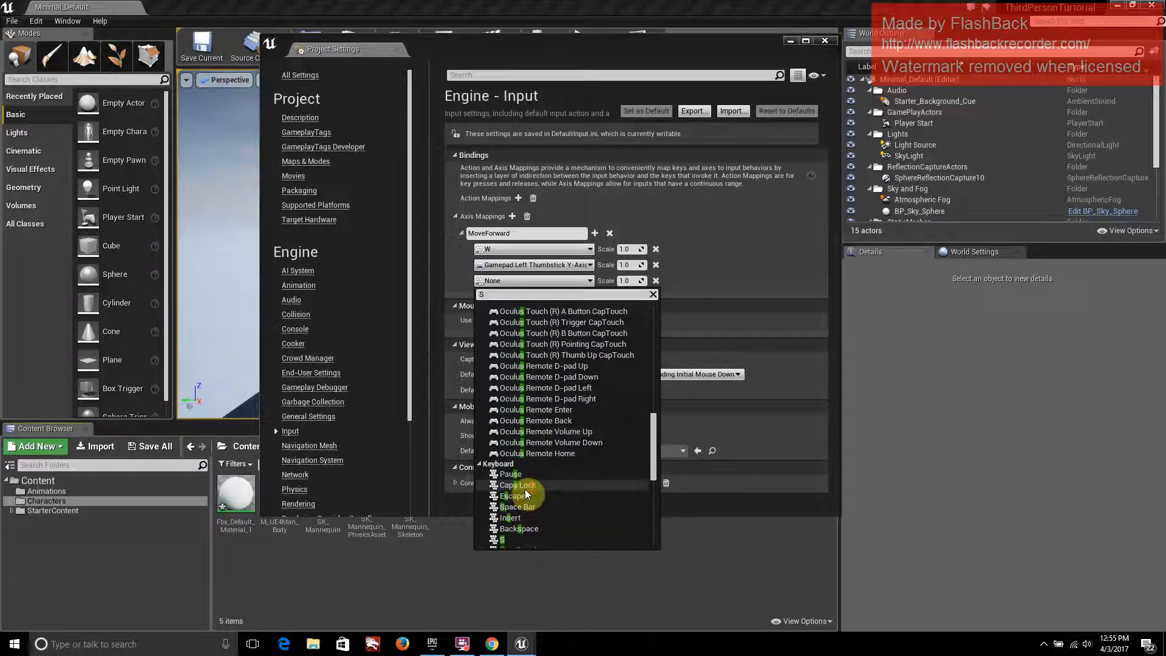
scroll(526, 490, down, 4)
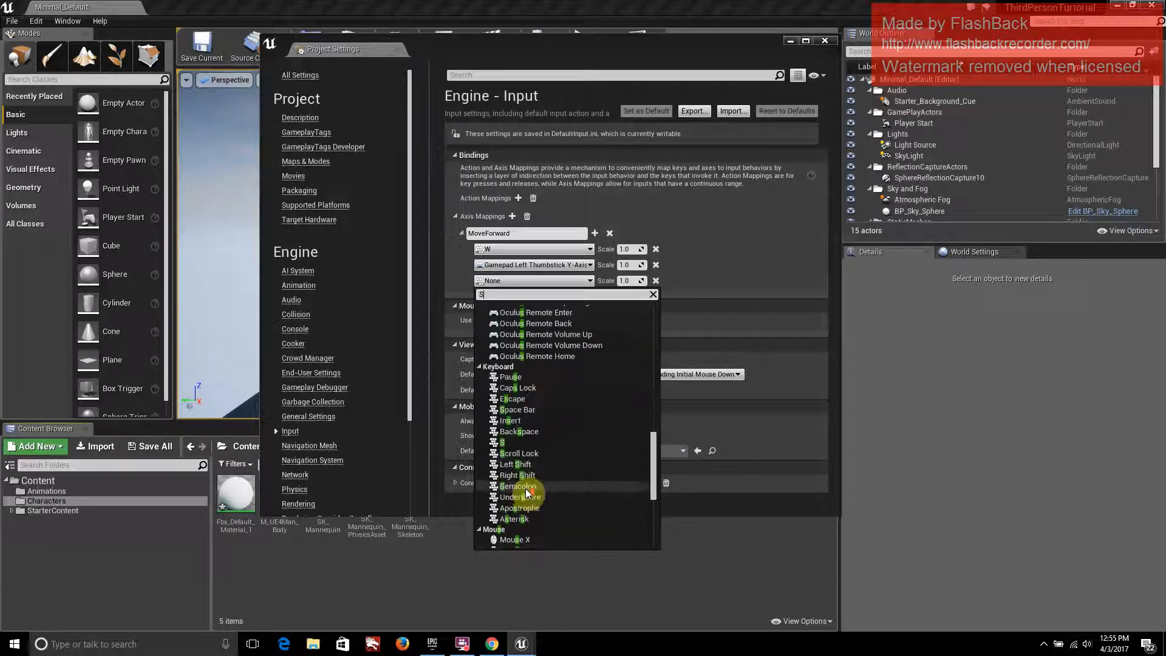
click(510, 443)
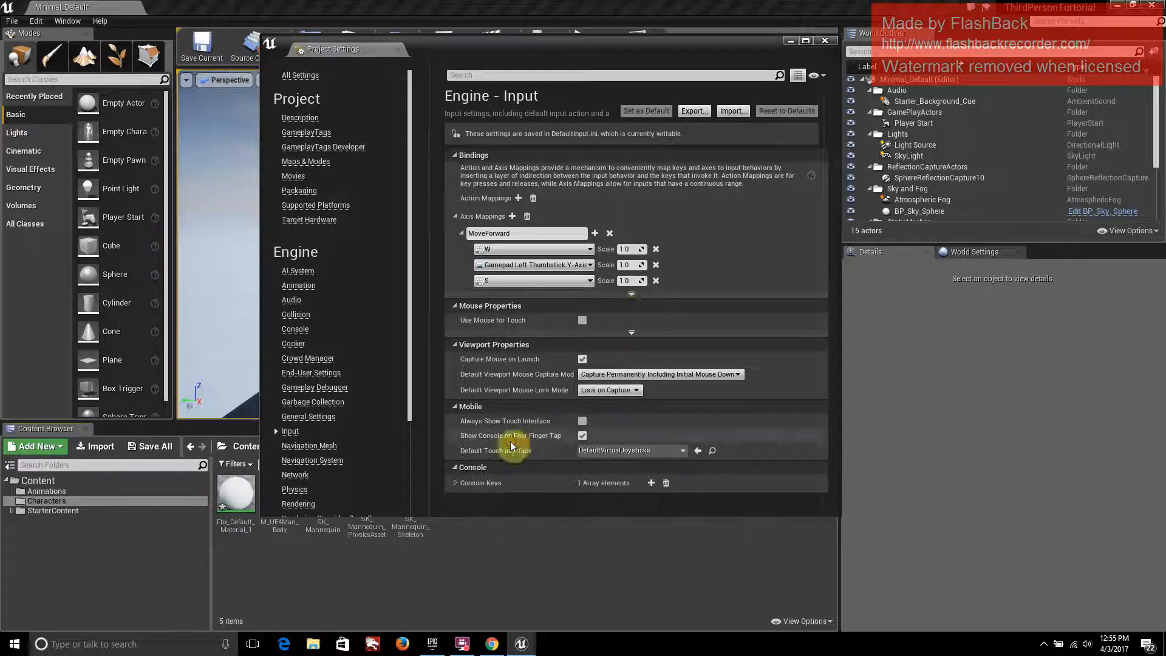
click(629, 280)
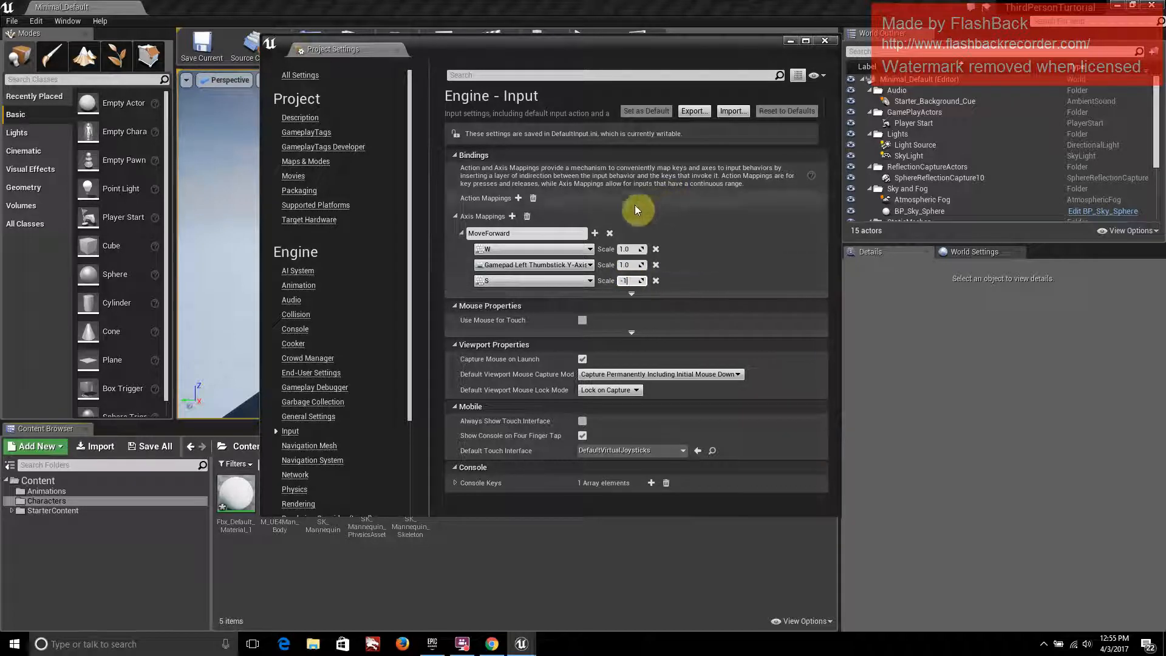
click(603, 213)
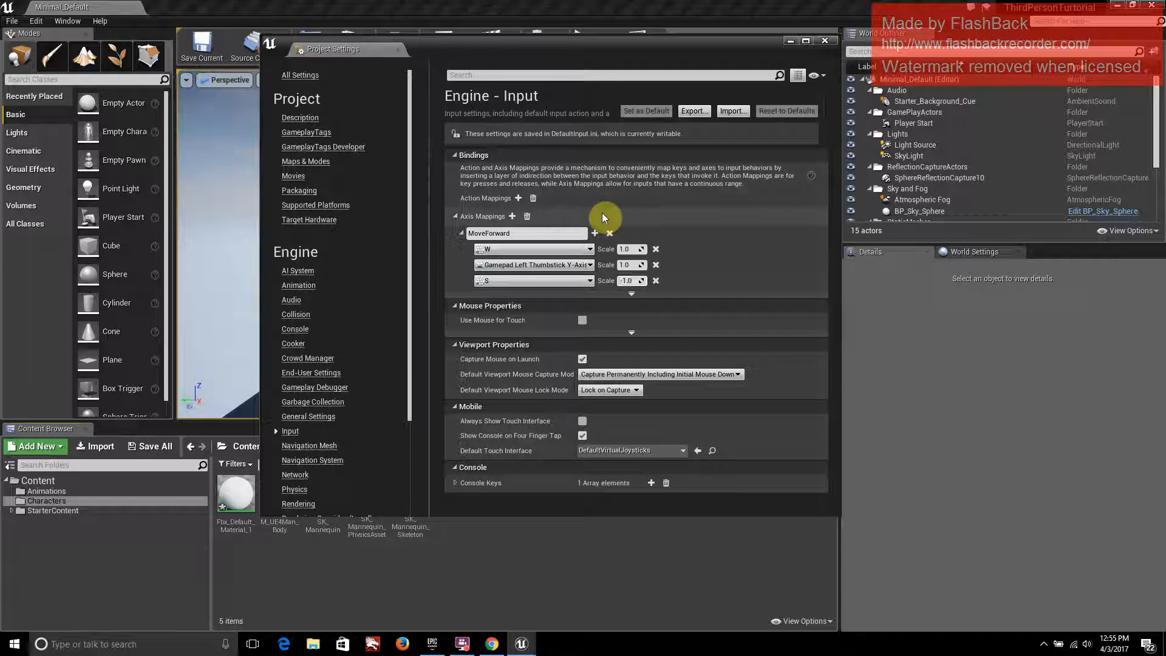
Add an axis mapping named MoveRight and assign the keyboard D key to its first binding
click(511, 216)
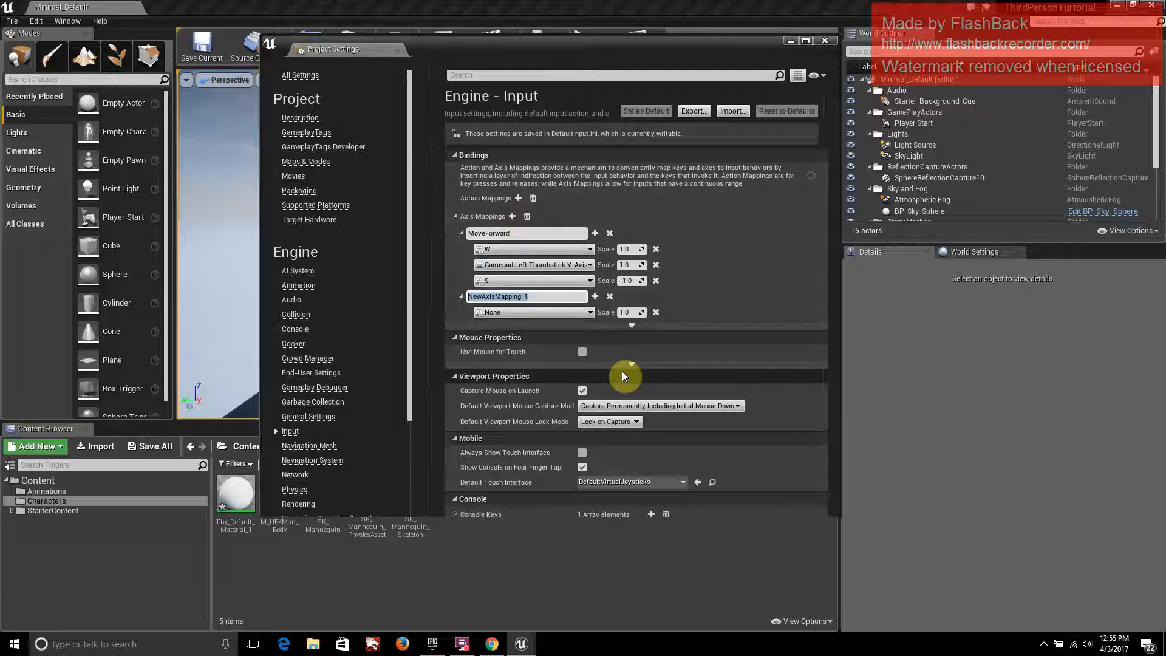
text(MoveRight)
key(Return)
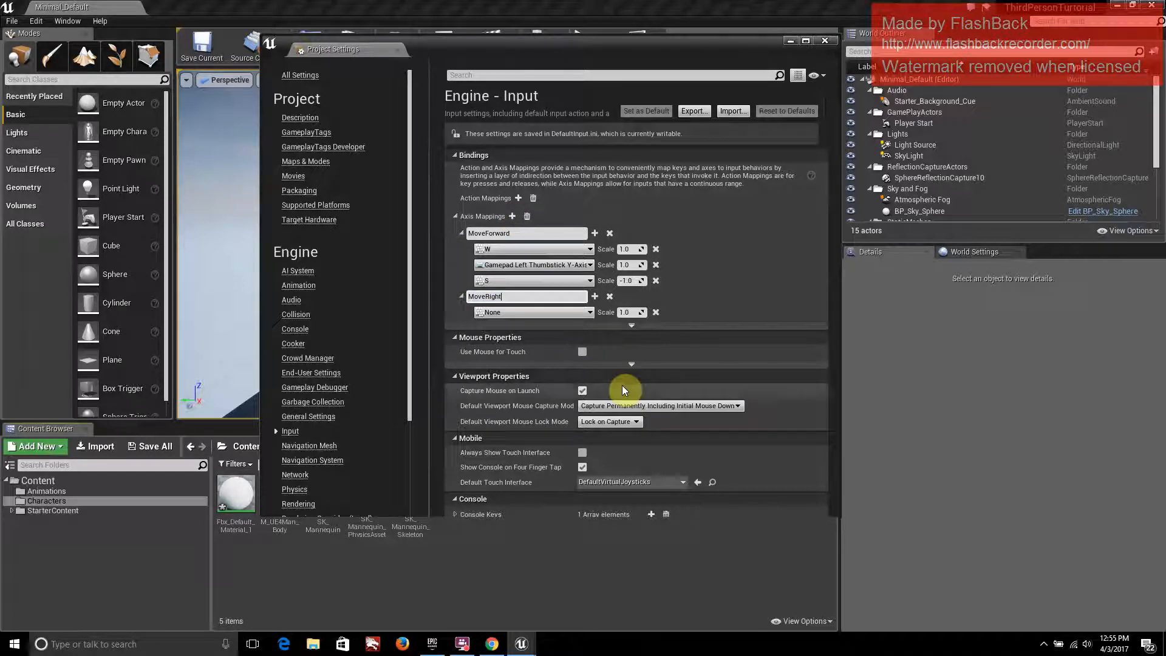
click(581, 312)
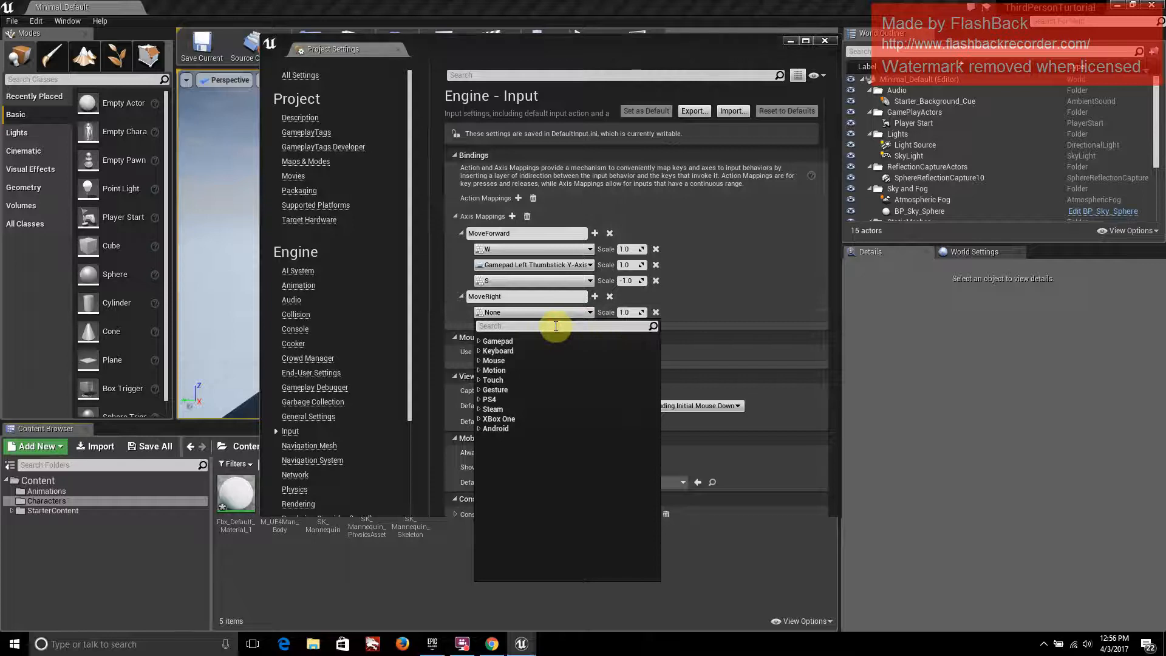
text(D)
scroll(606, 412, down, 5)
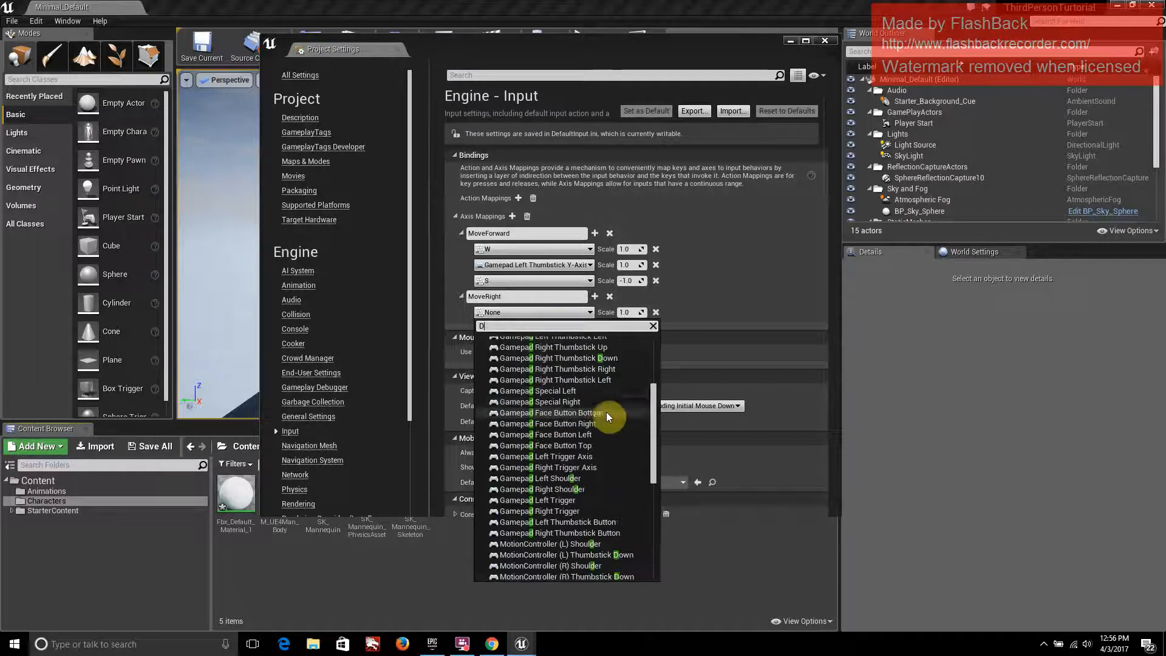
scroll(605, 428, down, 2)
click(523, 480)
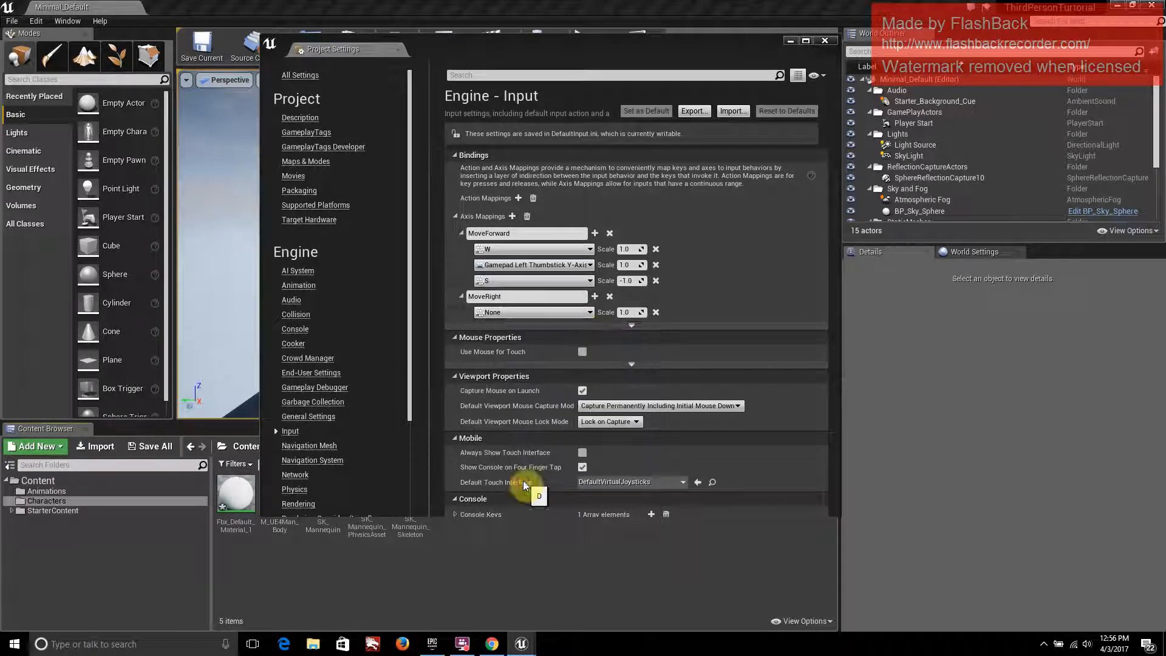
Add a second binding to MoveRight, assign the keyboard A key to it, and set its scale to -1.0
click(595, 297)
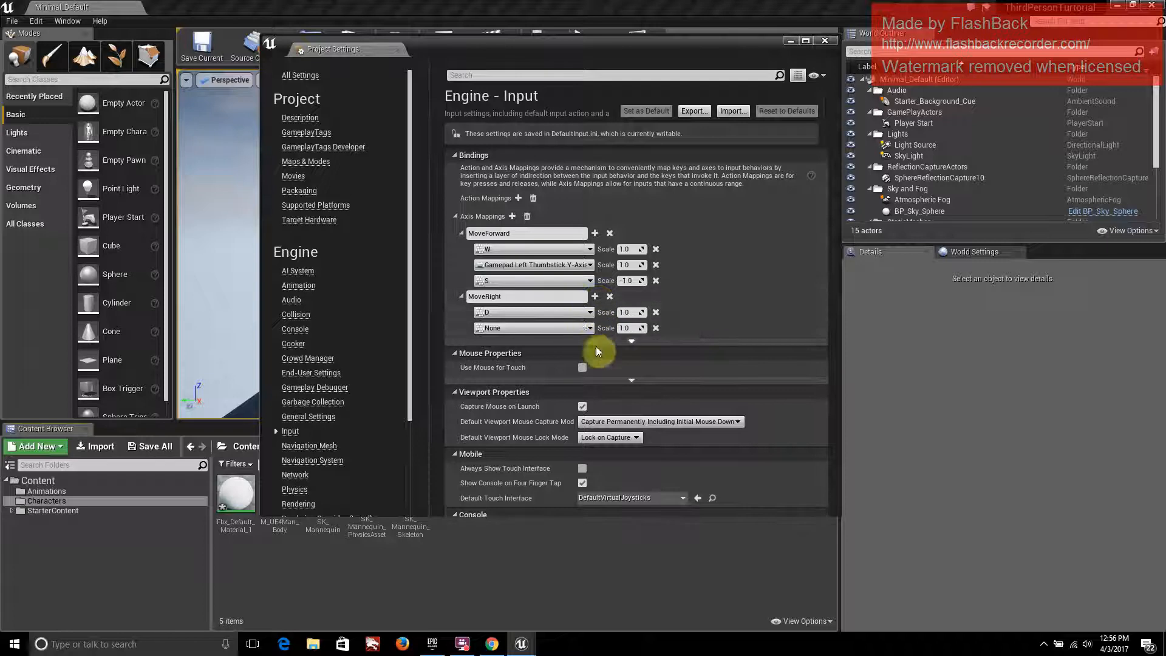
click(589, 329)
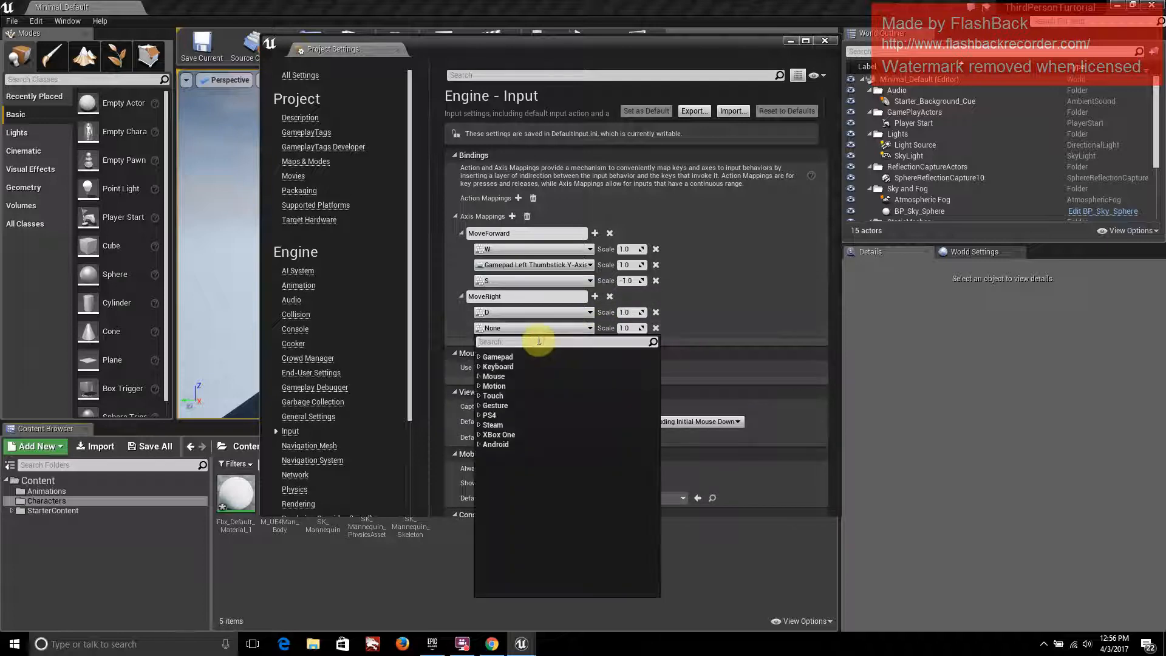
text(A)
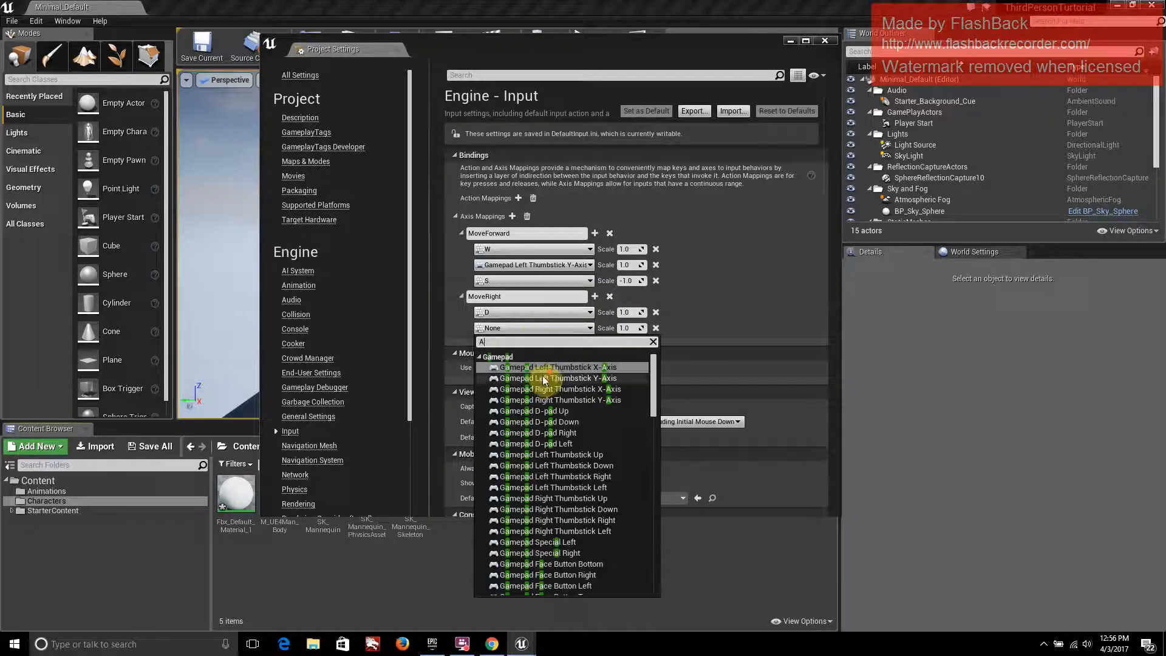
scroll(534, 383, down, 15)
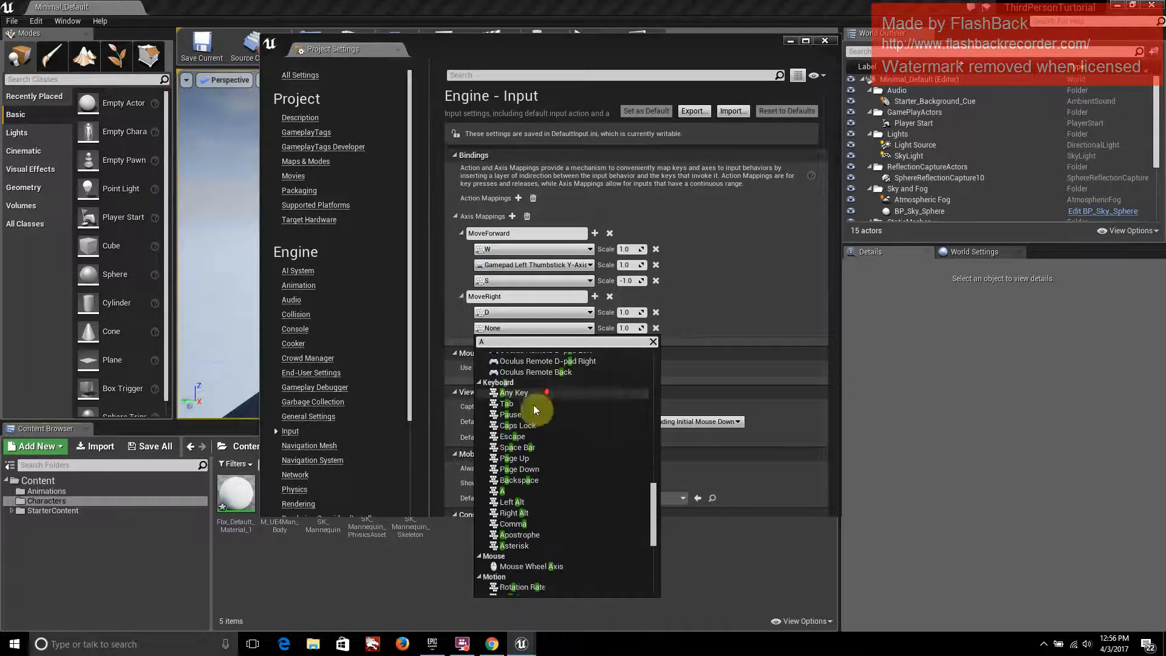
click(509, 491)
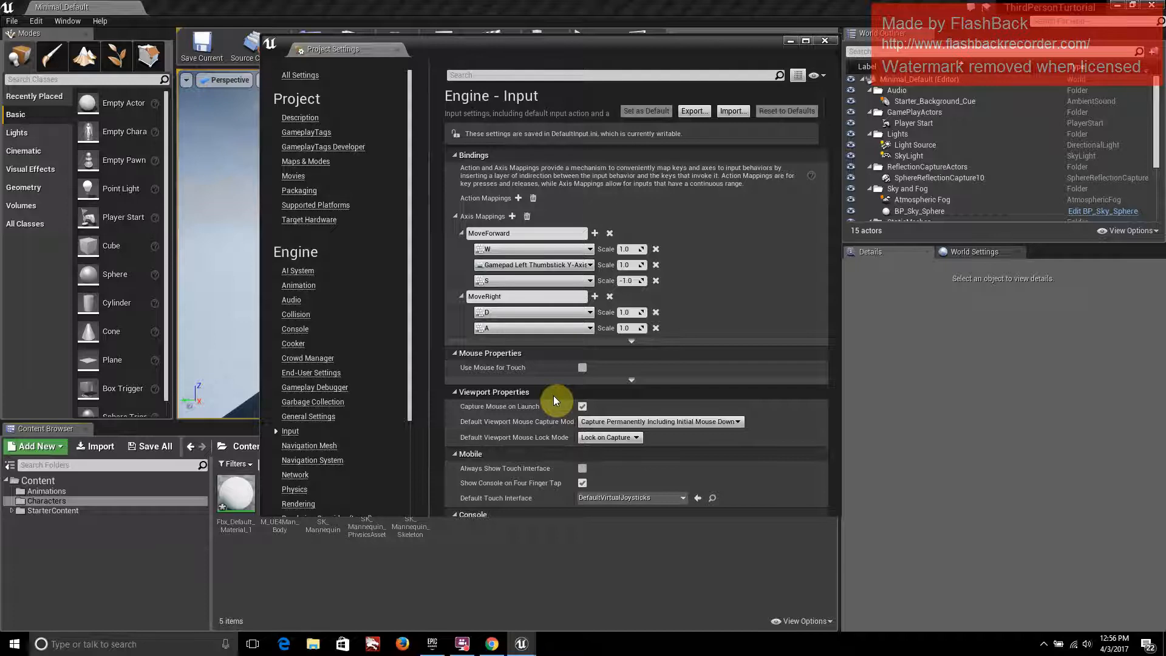
click(622, 327)
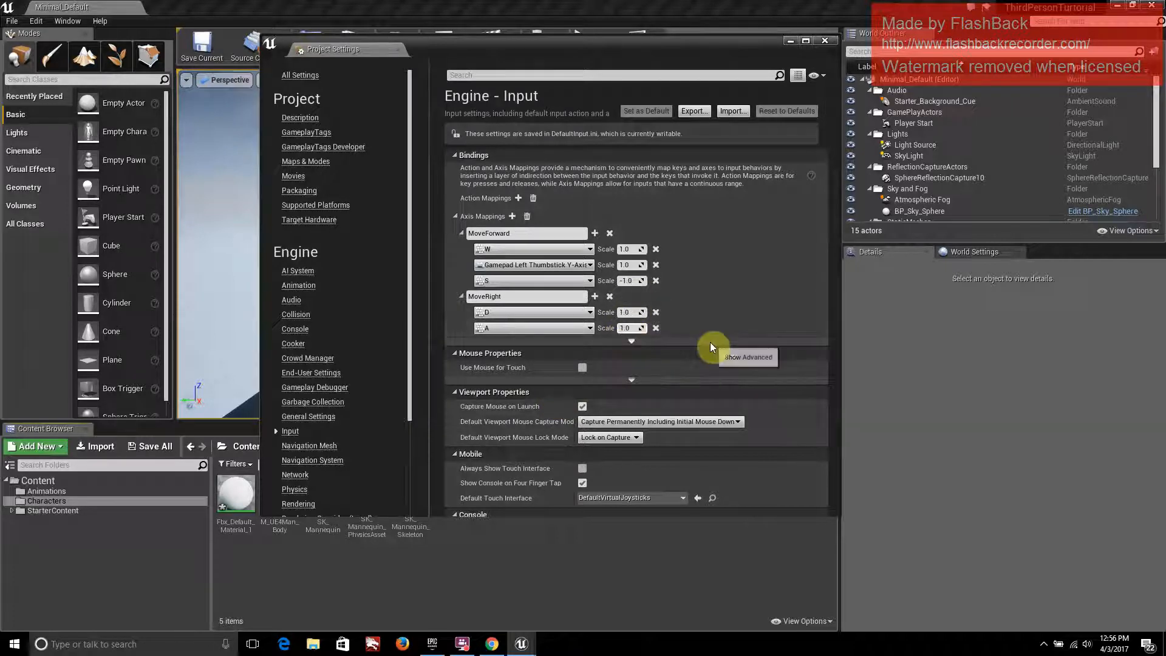
text(-)
key(alt+Tab)
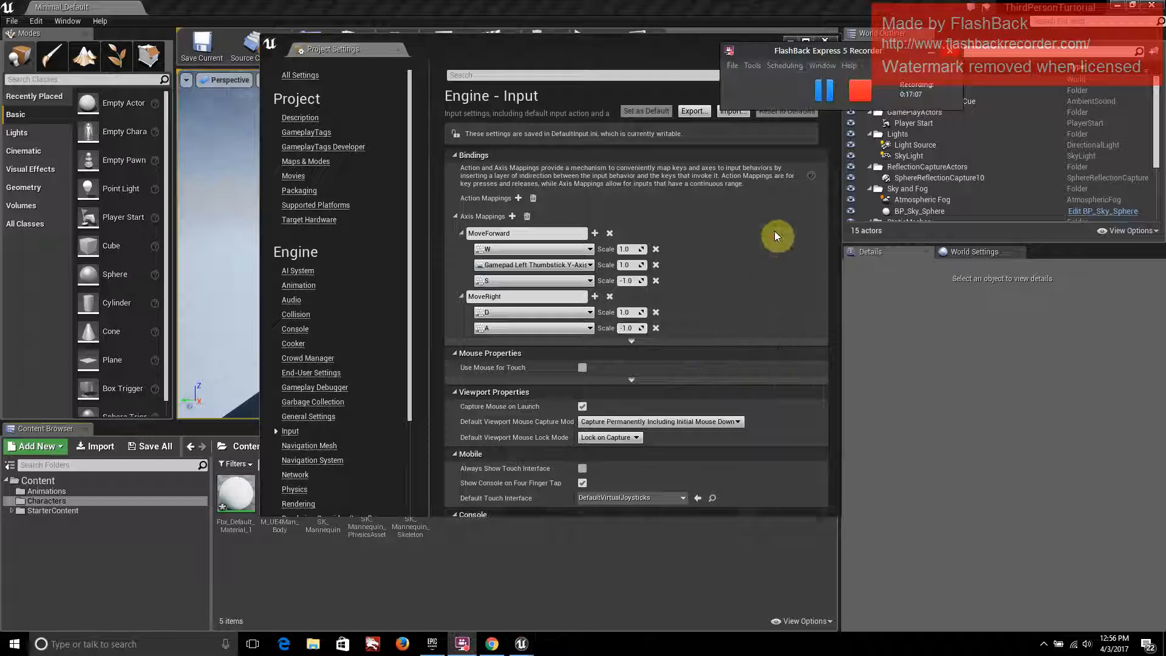
click(825, 96)
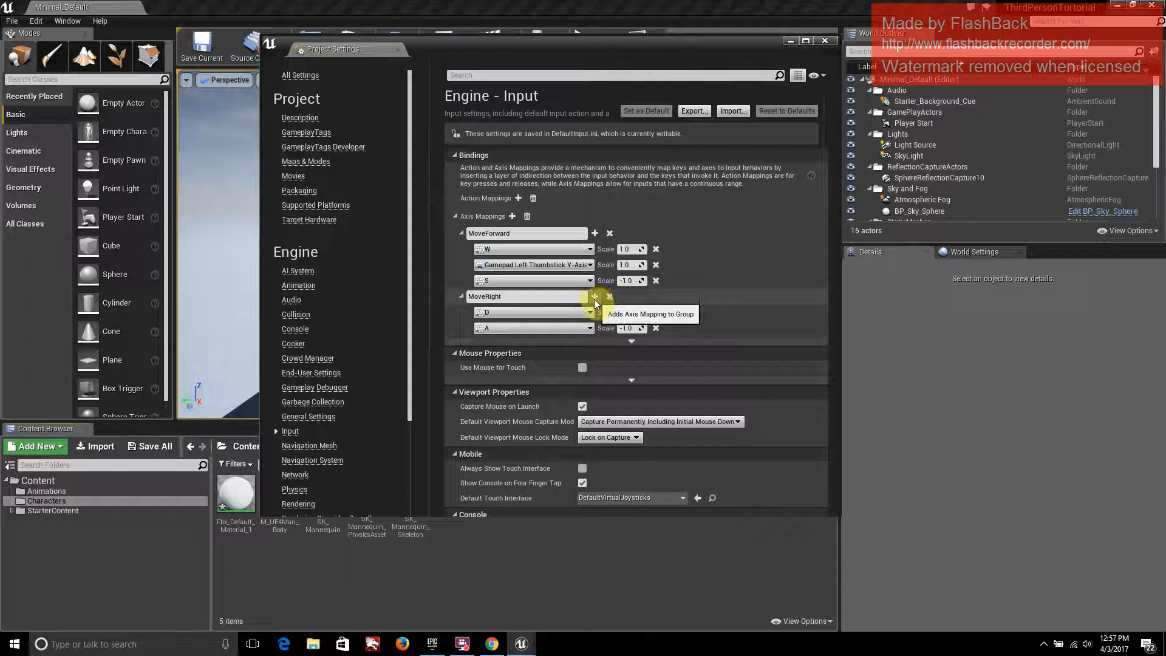
Add a third binding to MoveRight and assign Gamepad Left Thumbstick X-Axis to it
click(595, 297)
click(567, 344)
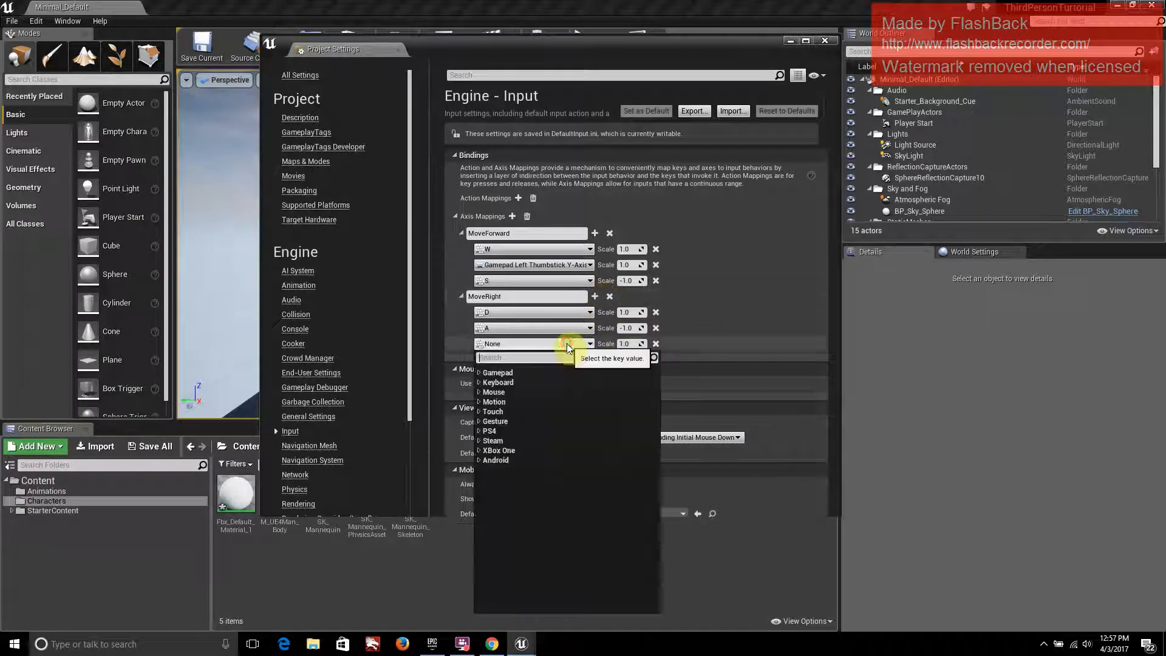
click(516, 372)
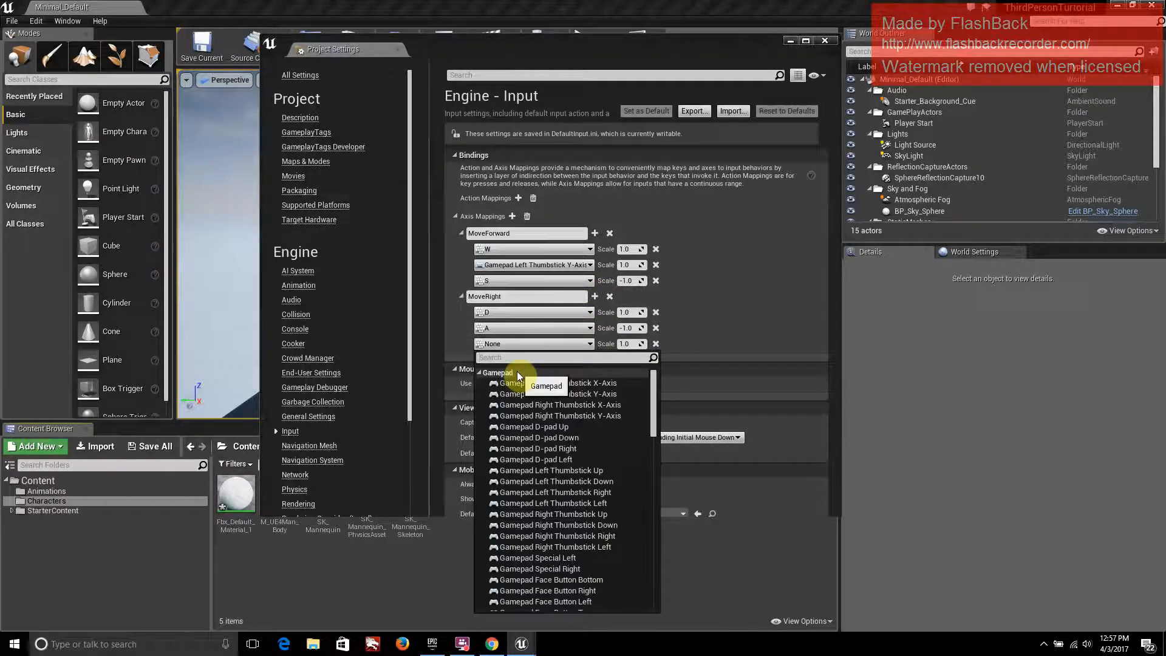
click(613, 383)
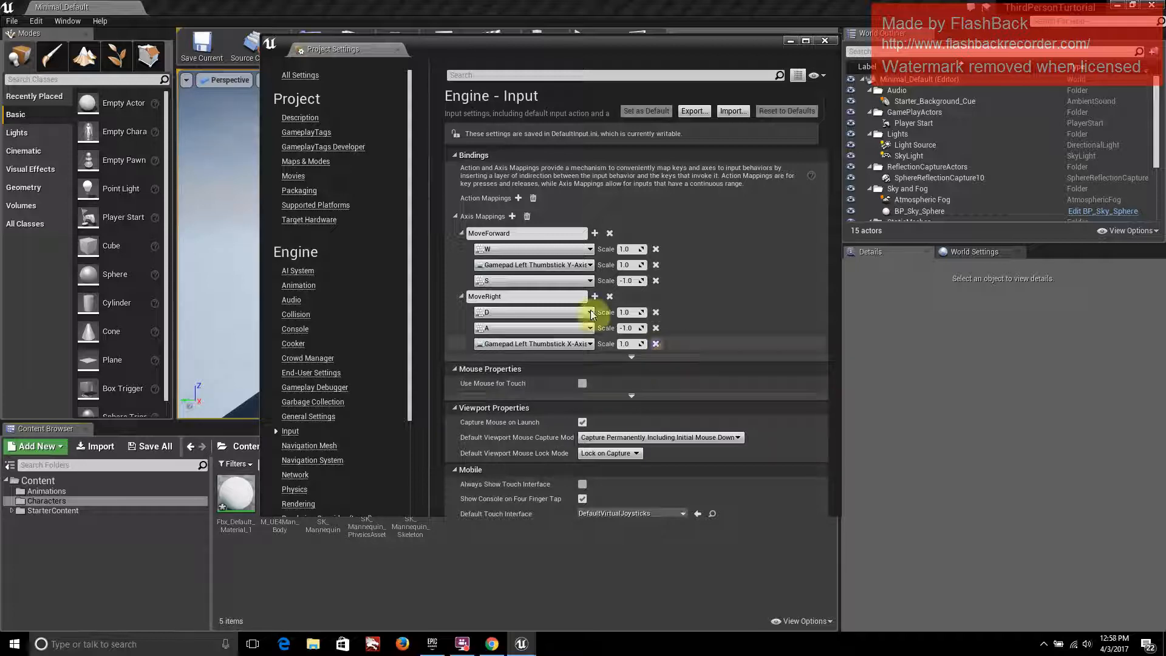
Add an axis mapping named TurnRight and assign Mouse X to its first binding
click(511, 216)
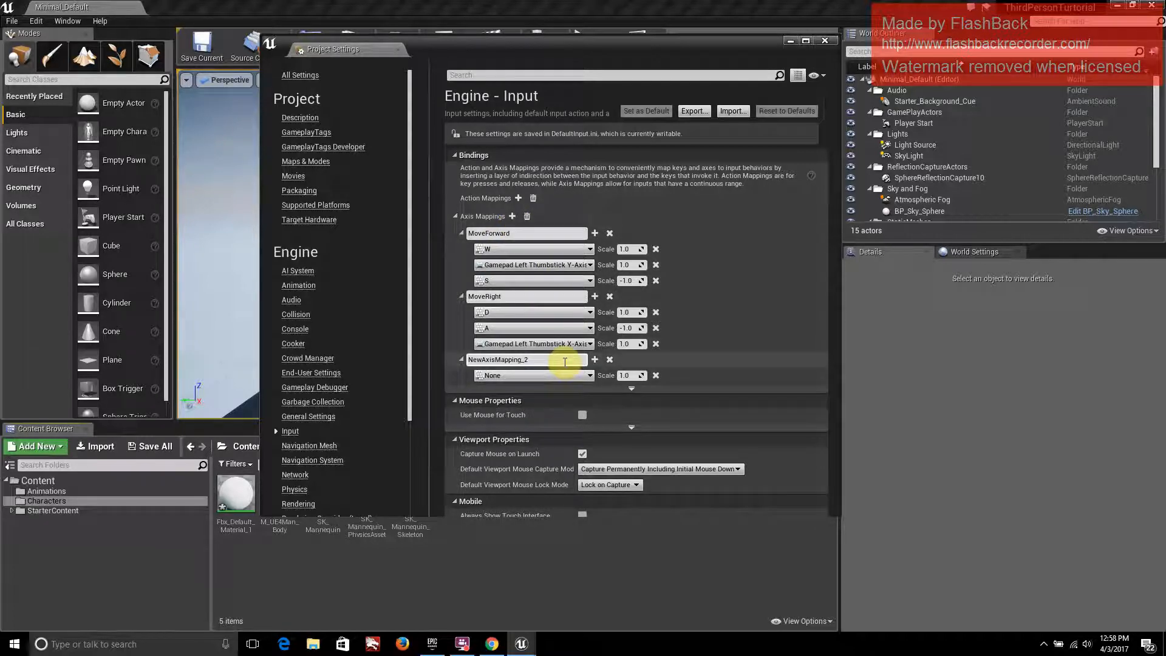
click(565, 362)
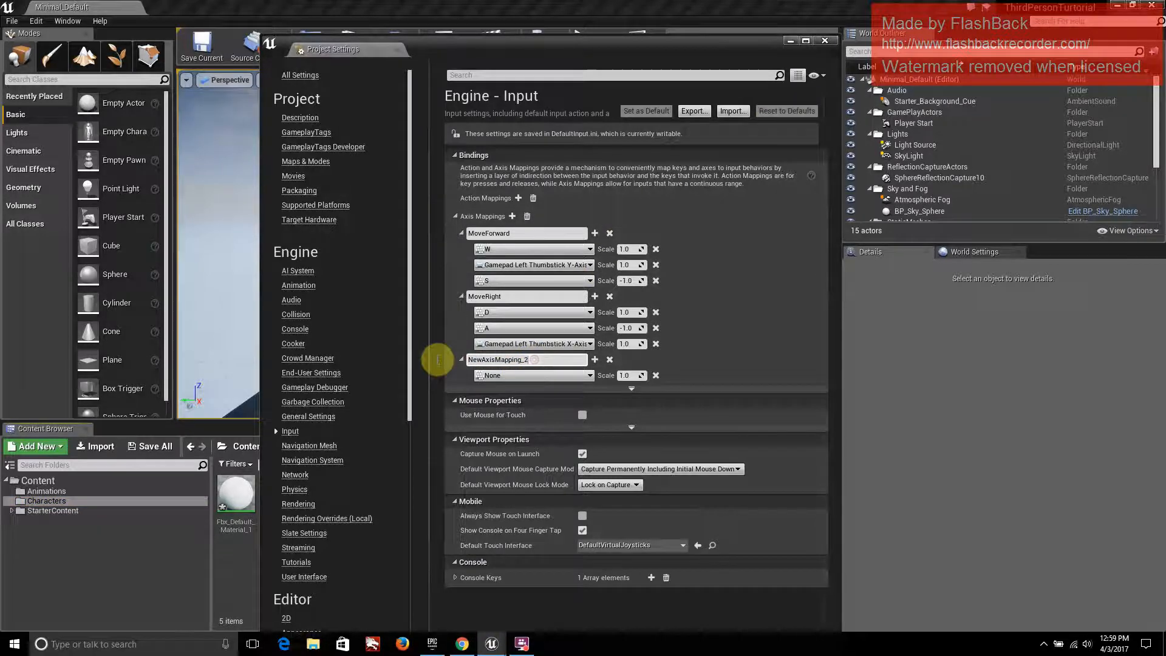
double_click(473, 360)
text(Tu)
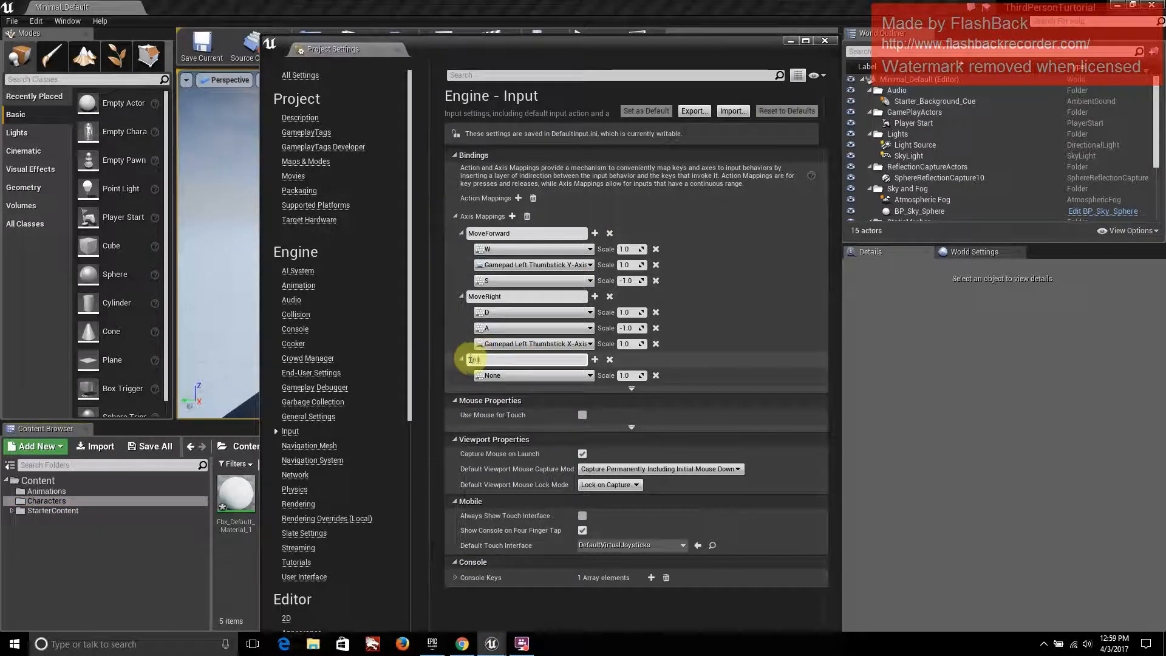
text(rnRight)
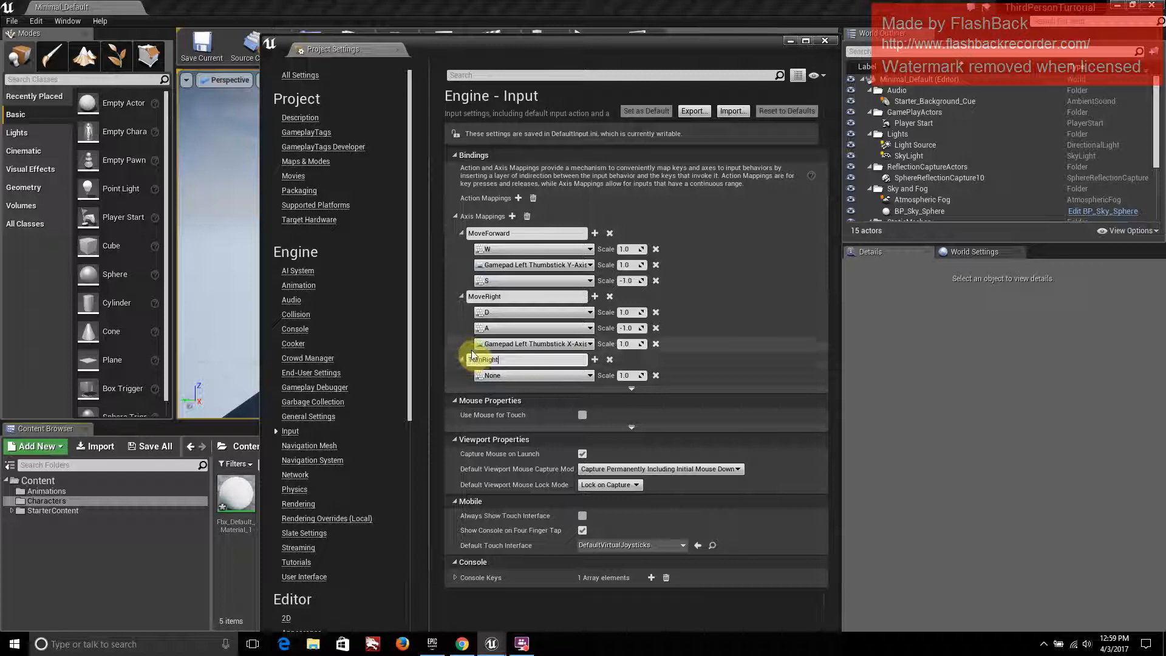
click(589, 375)
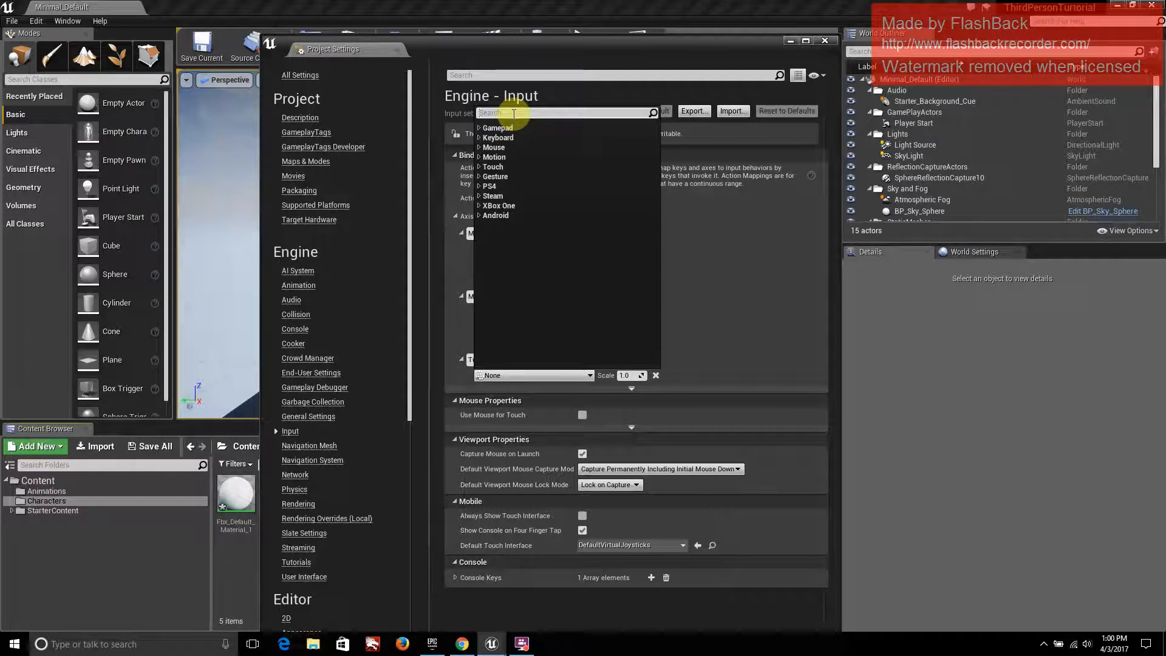
text(Mouse)
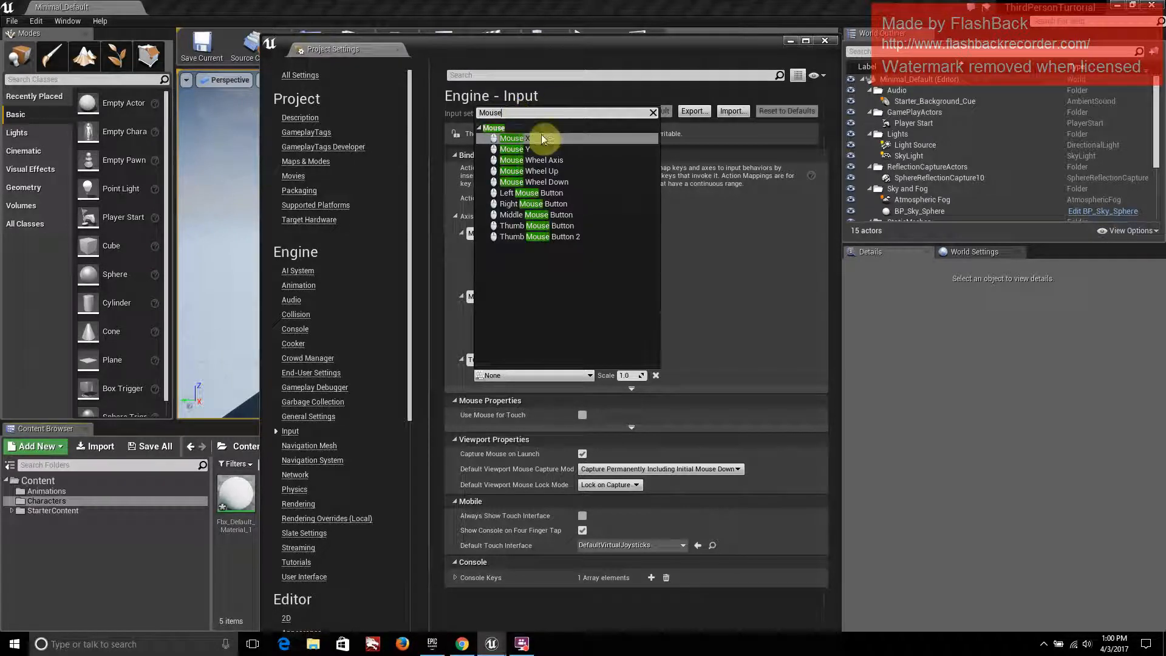
click(538, 138)
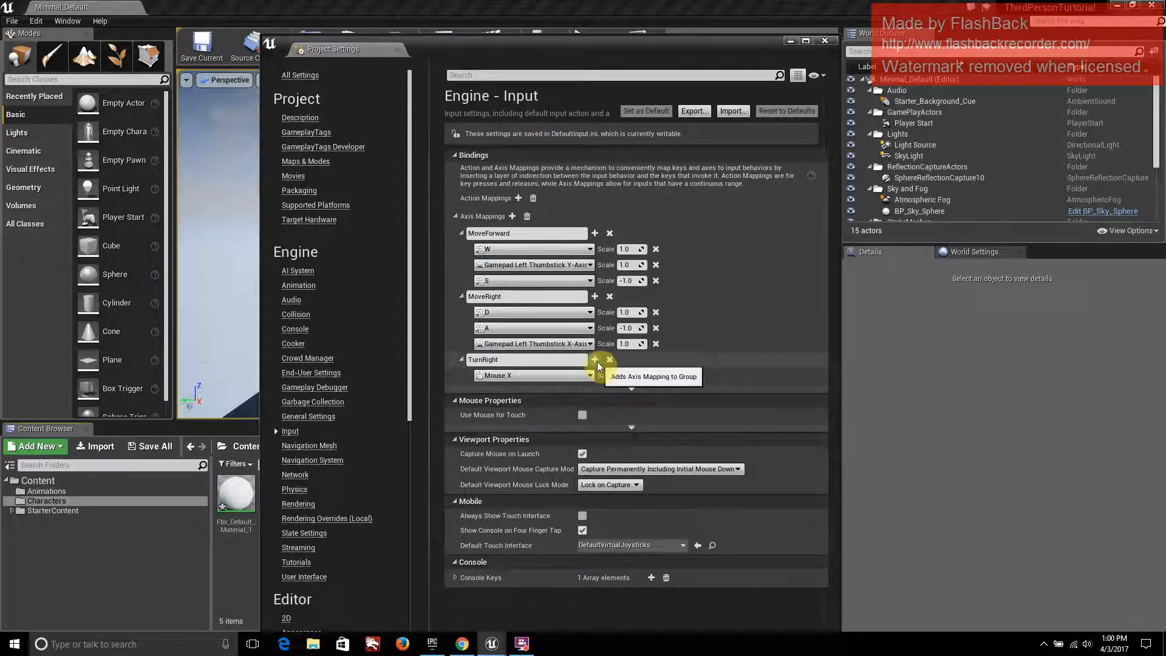
Add an axis mapping named LookUp and assign Mouse Y to its first binding
click(513, 217)
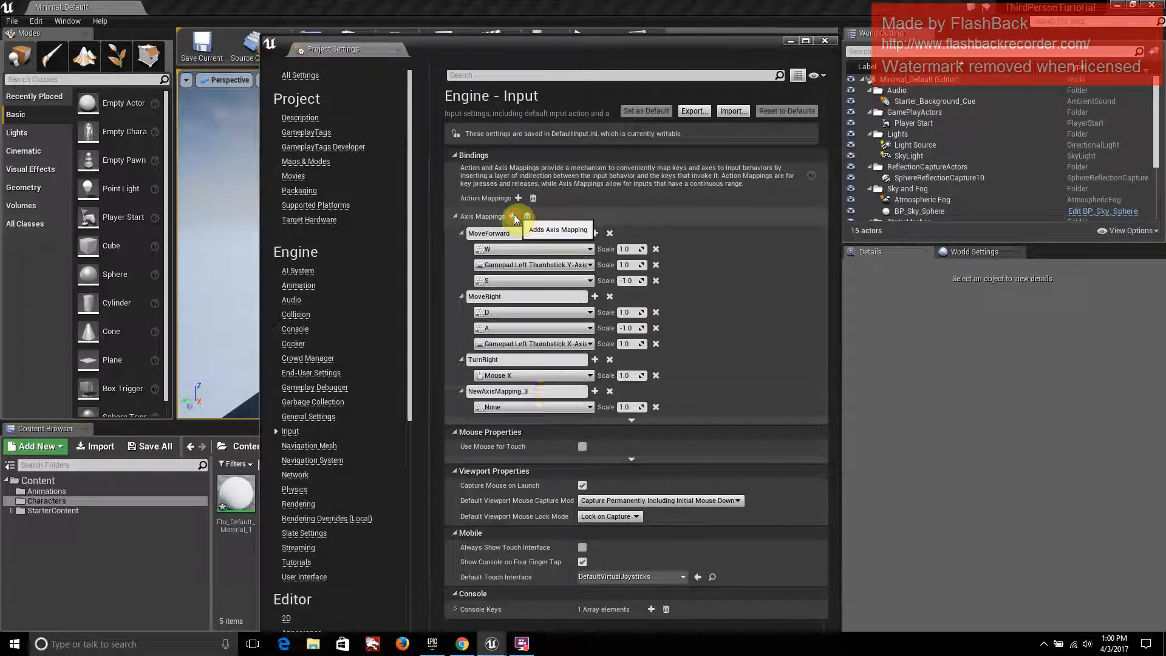
click(526, 392)
text(L)
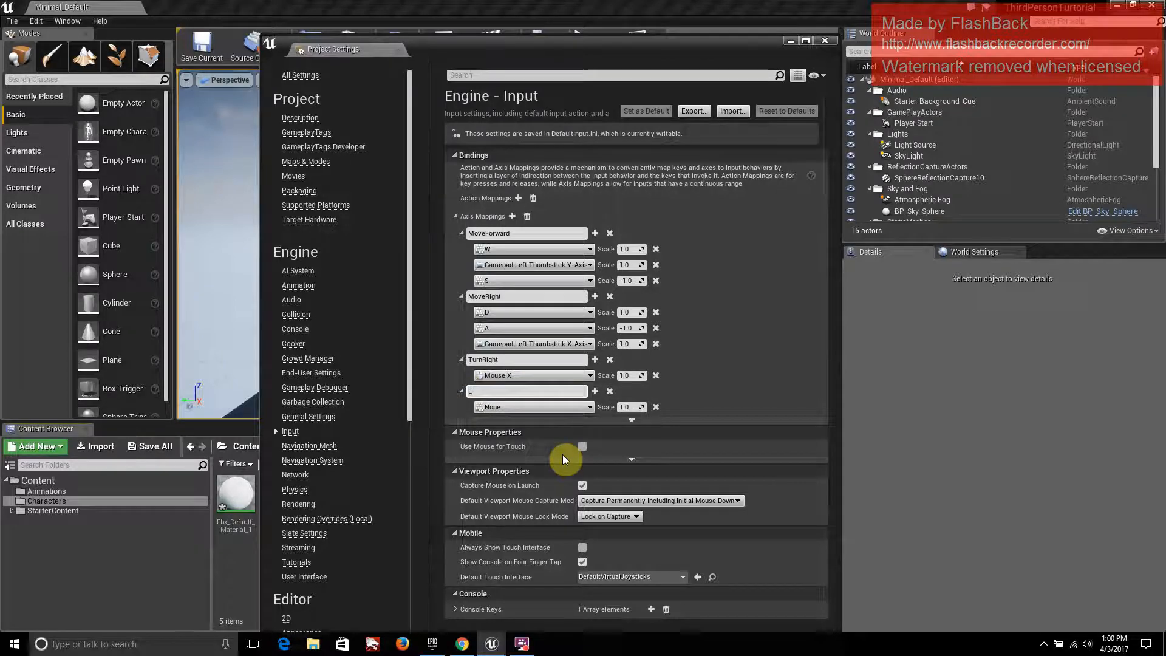
text(ookUp)
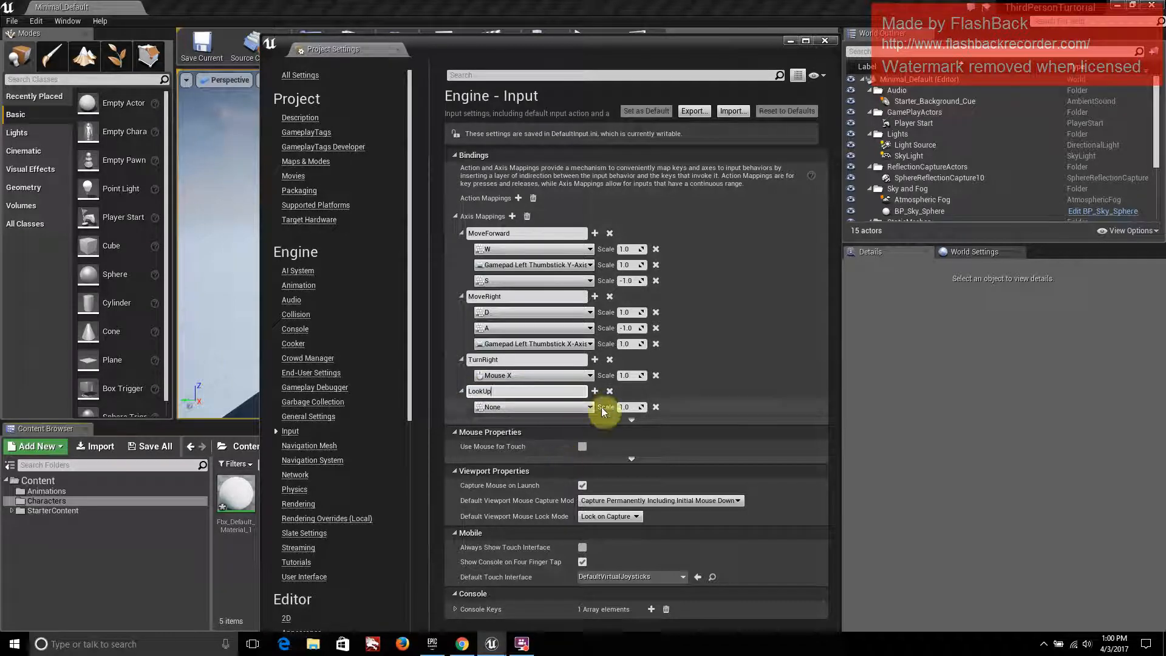
click(589, 407)
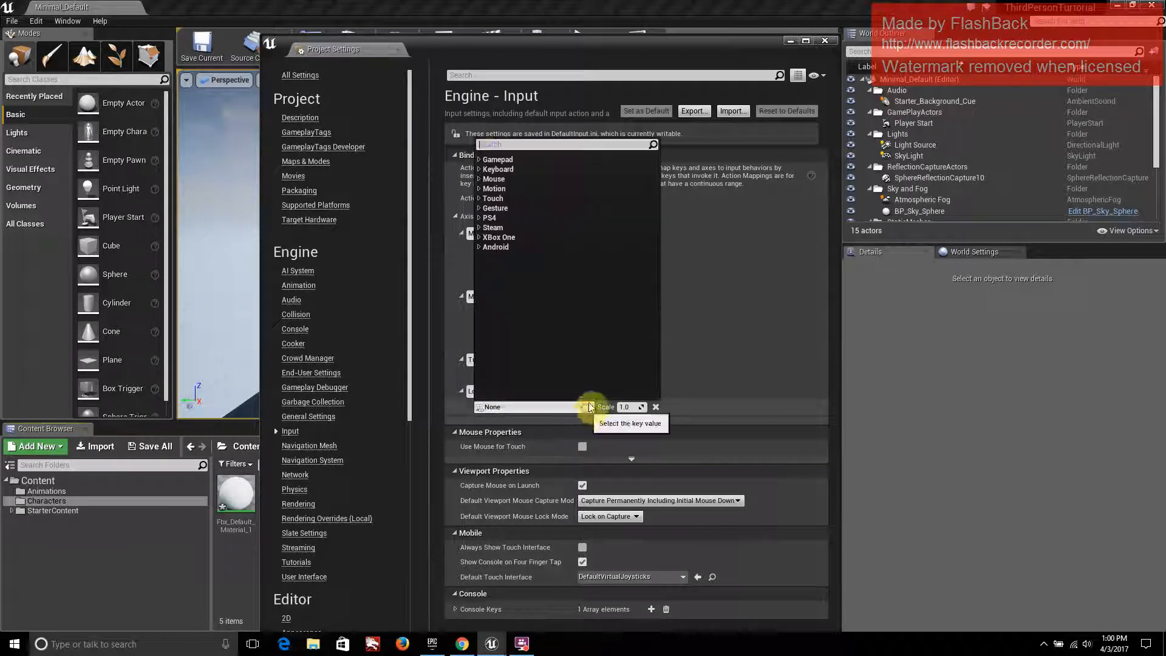
text(Mouse)
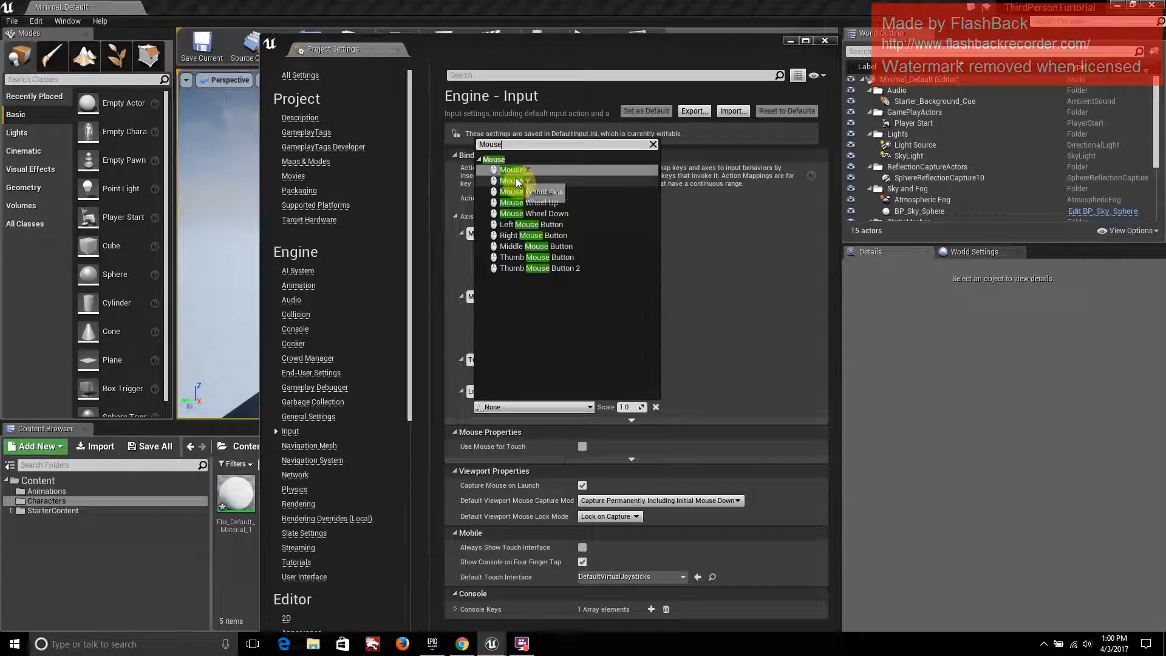
click(566, 181)
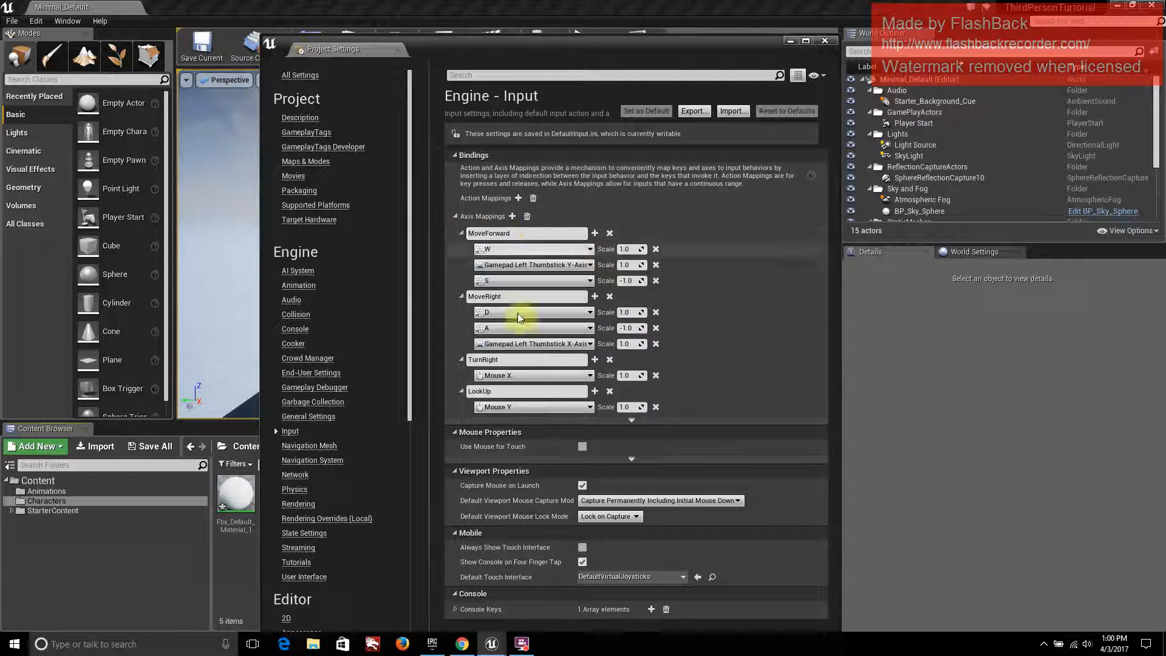
Collapse the axis mappings and add an action mapping named Jump with Space Bar as its first binding
click(455, 217)
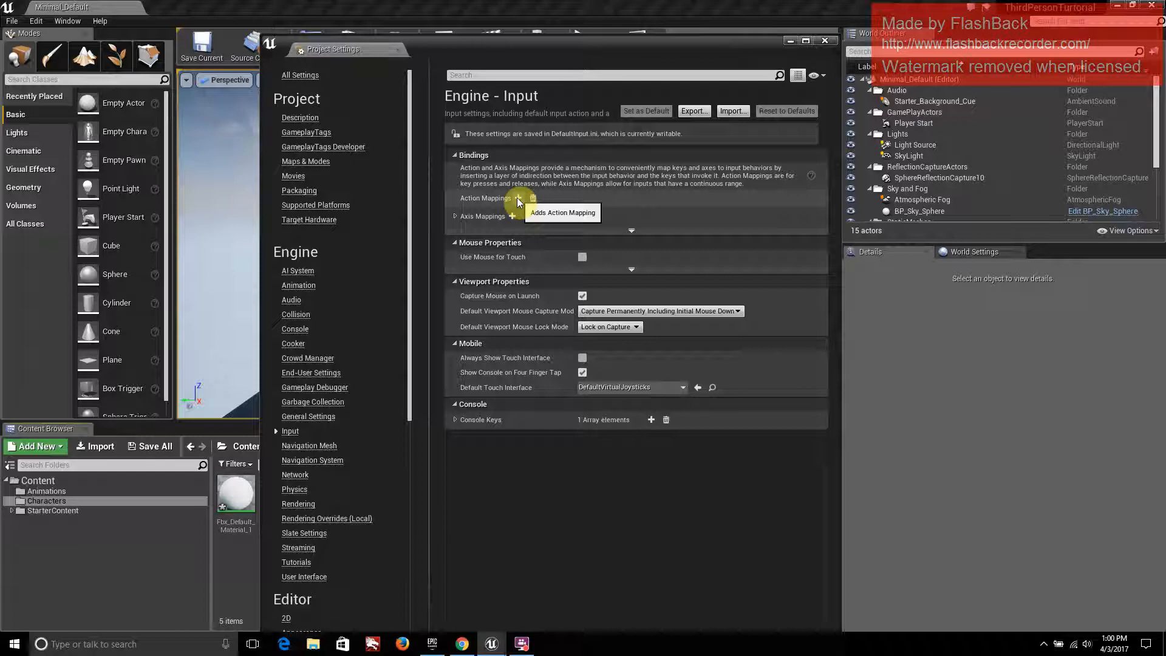
click(456, 198)
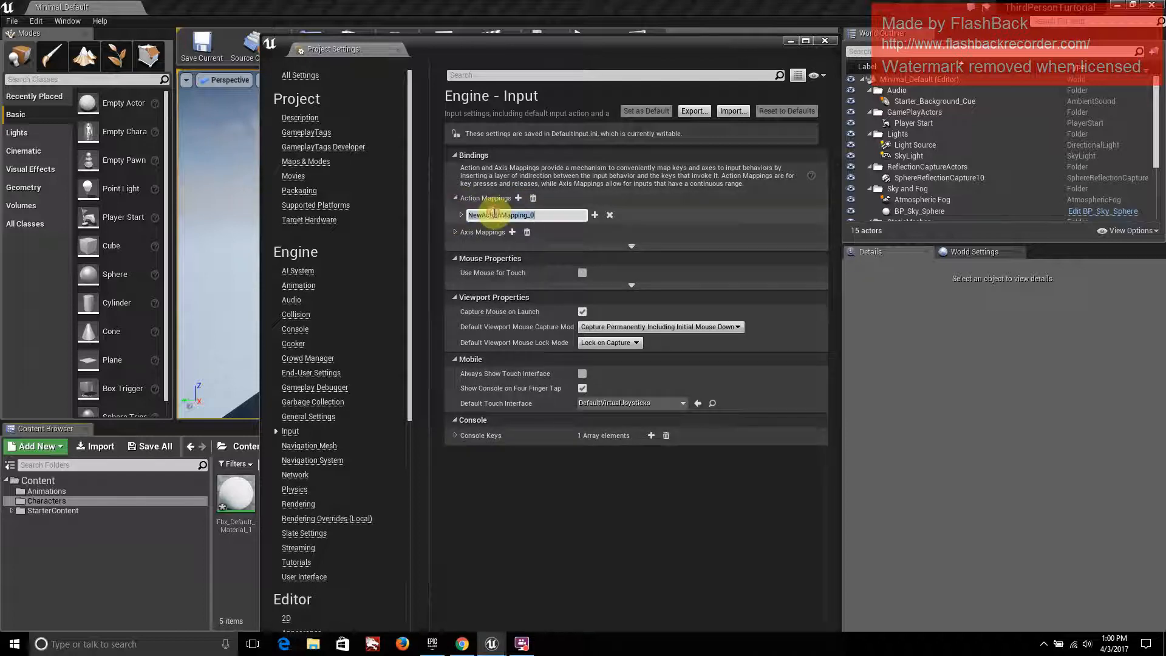
click(495, 214)
double_click(495, 214)
text(Jump)
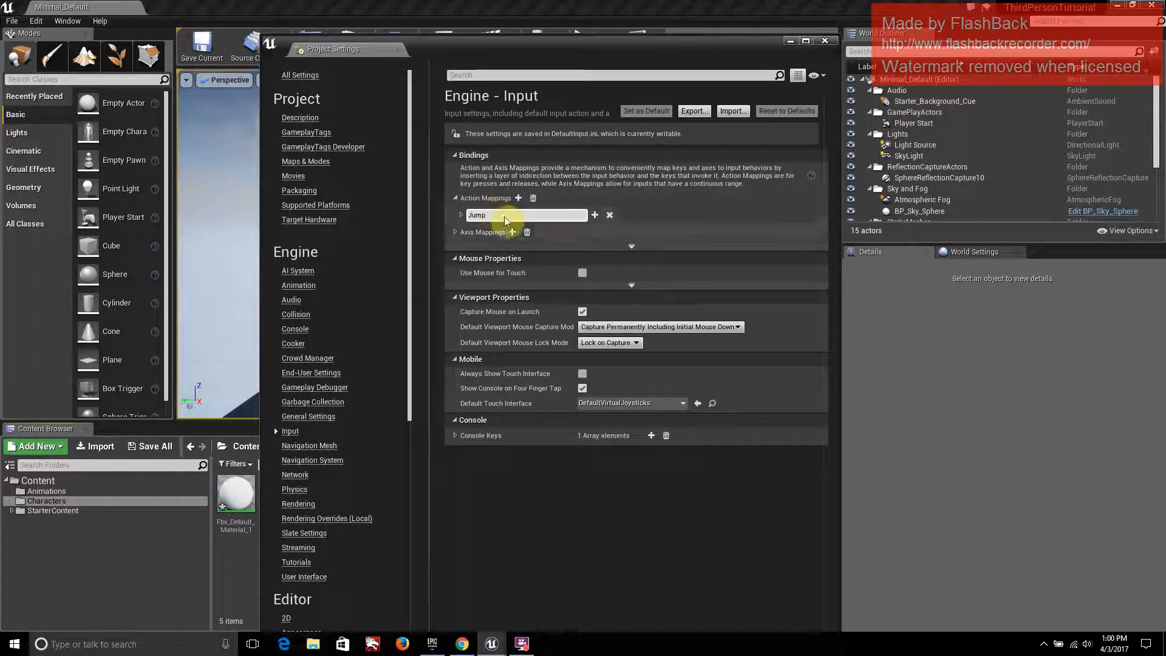
click(461, 214)
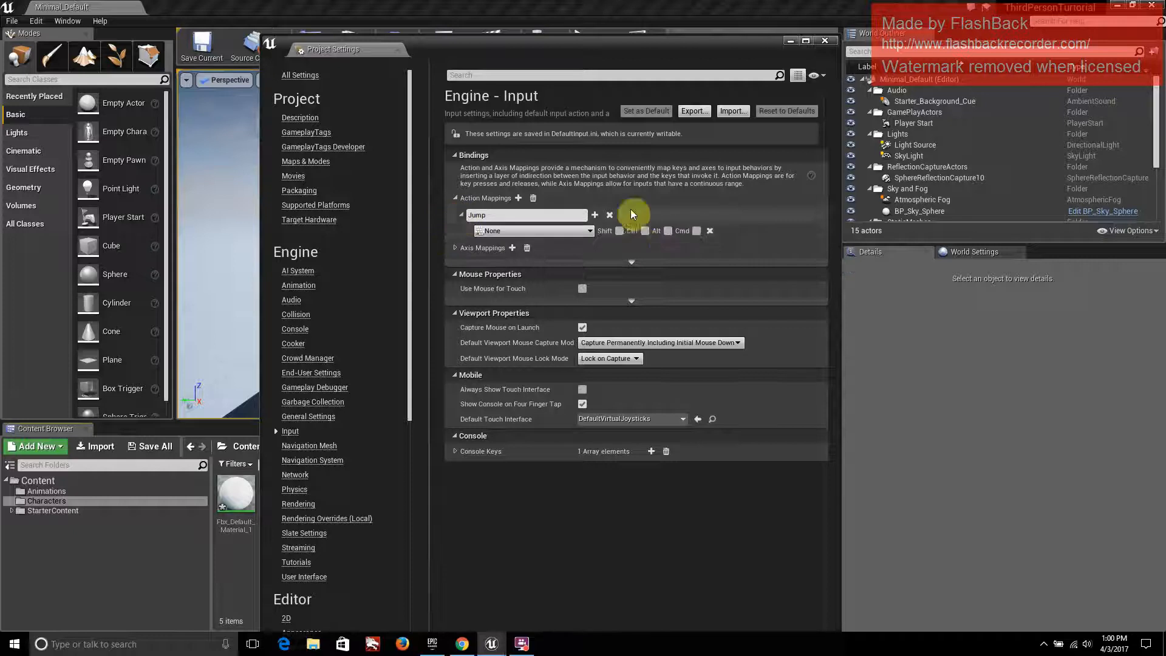
click(587, 231)
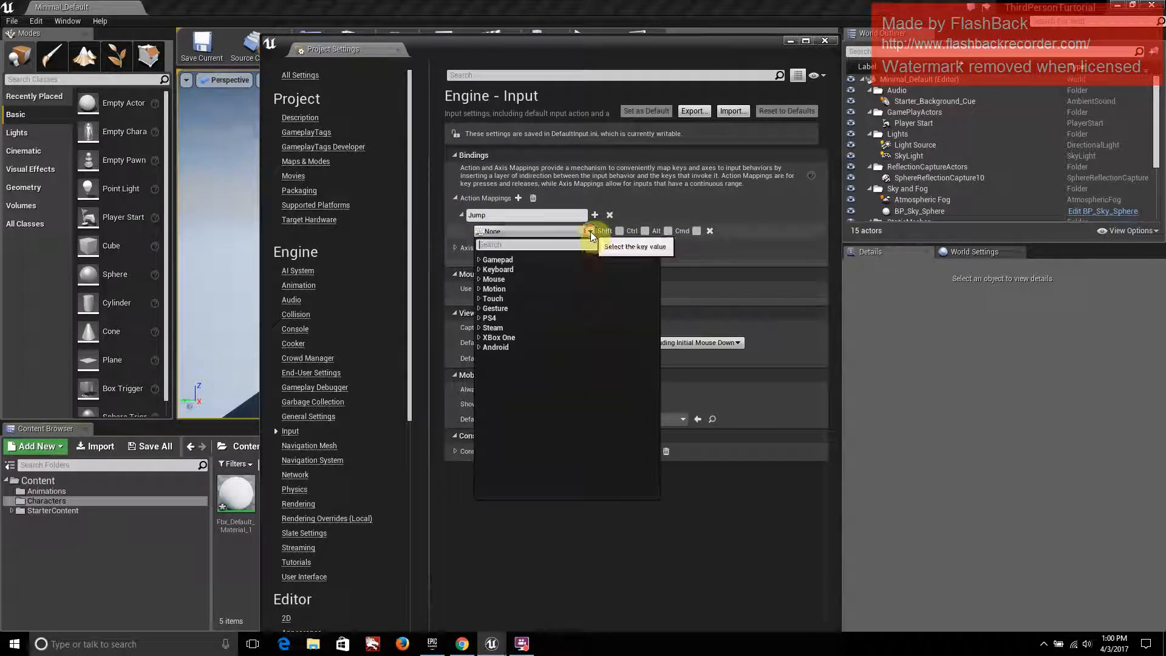
click(524, 243)
text(space)
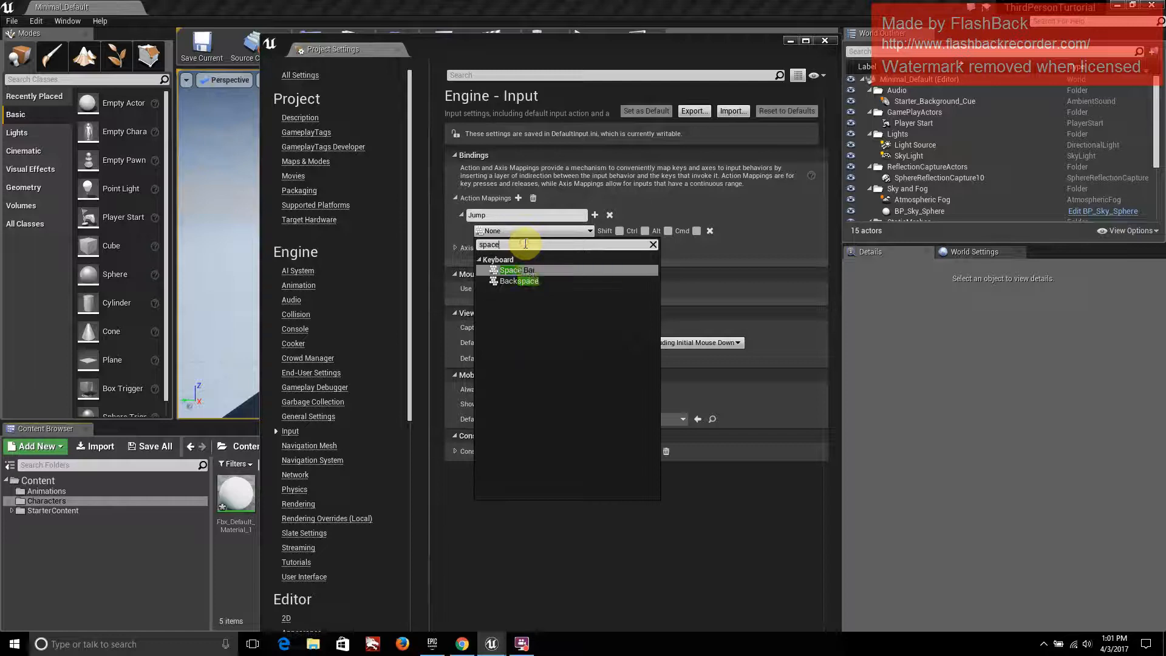
click(541, 272)
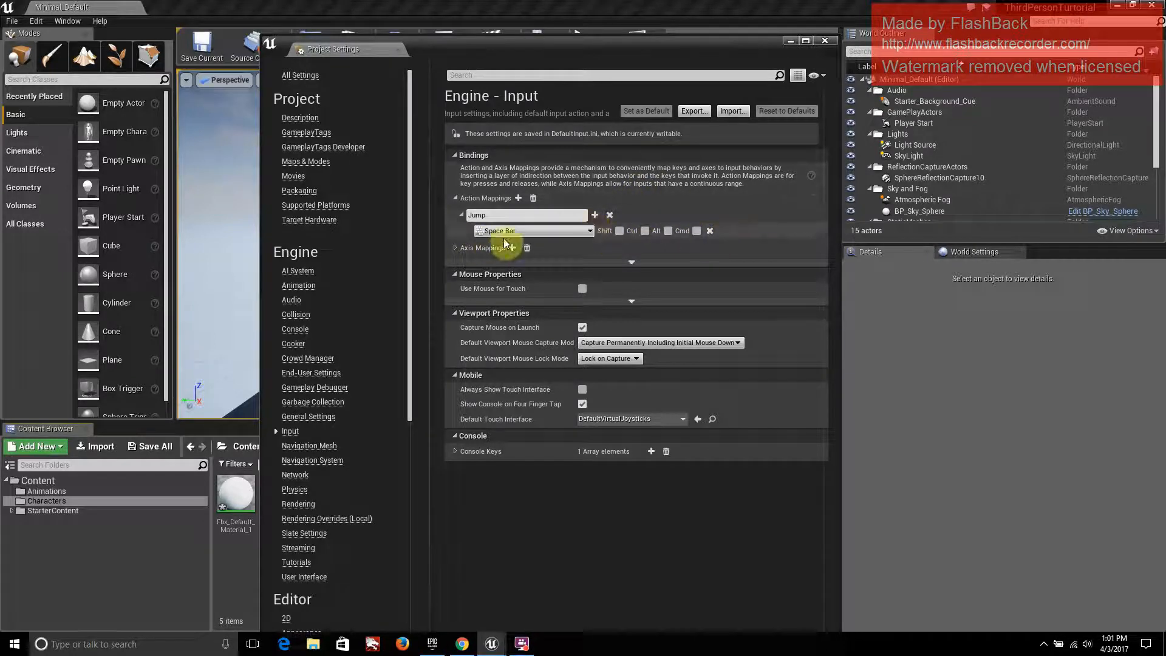
Add a second binding to Jump and assign Gamepad Face Button Bottom to it
click(595, 215)
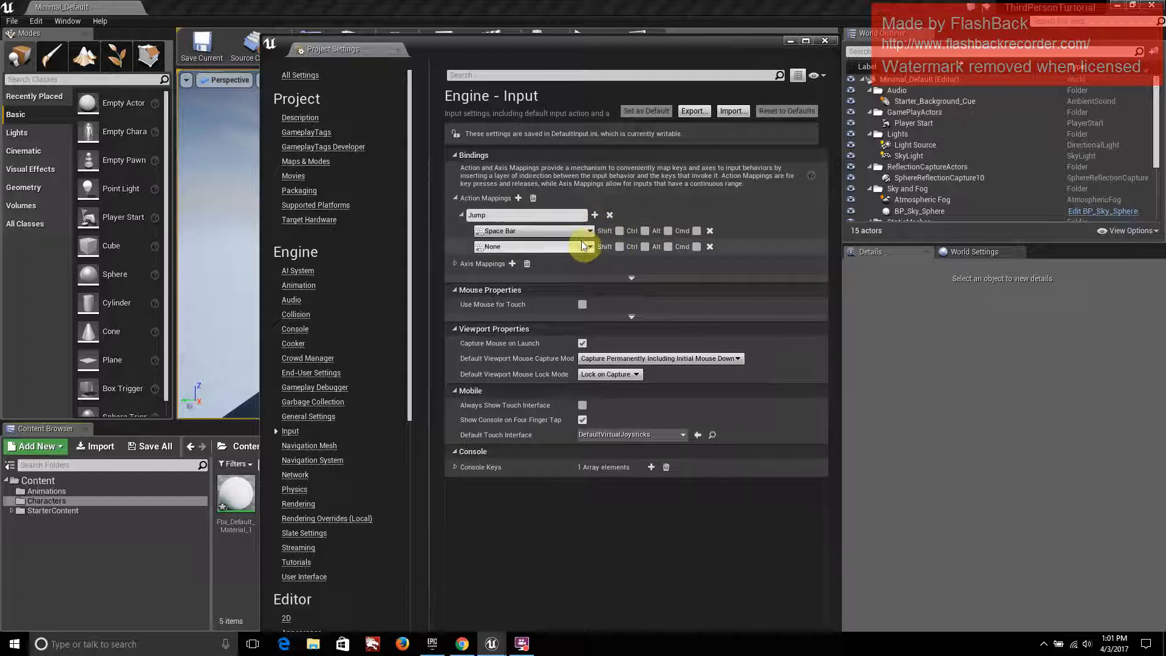
click(591, 247)
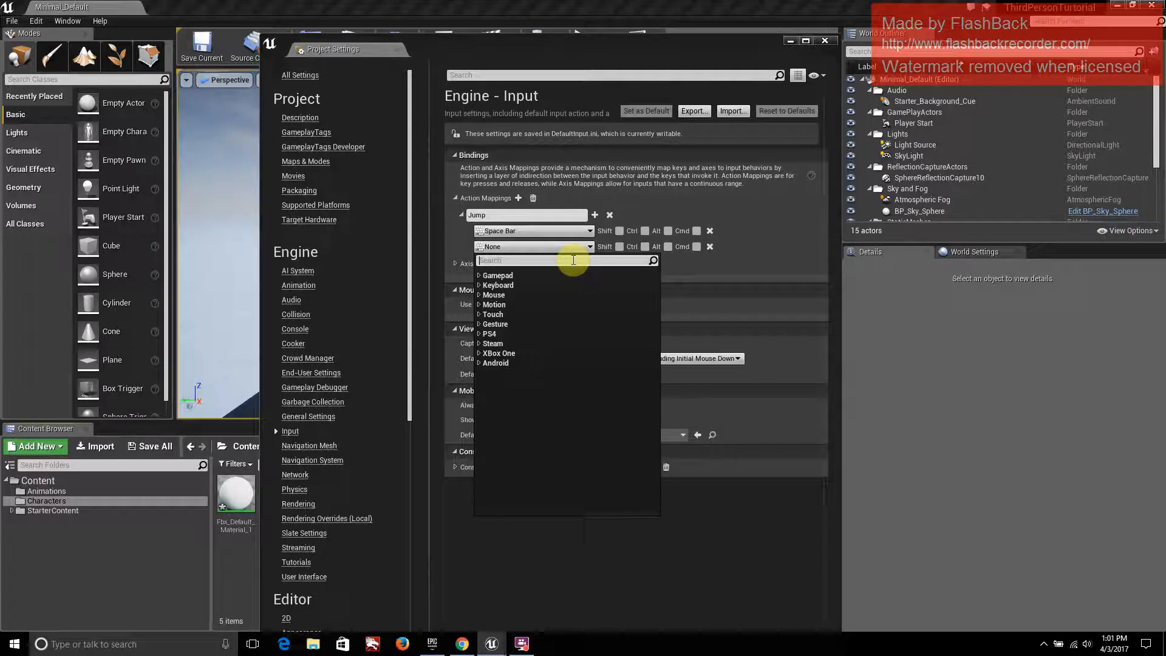
text(Game)
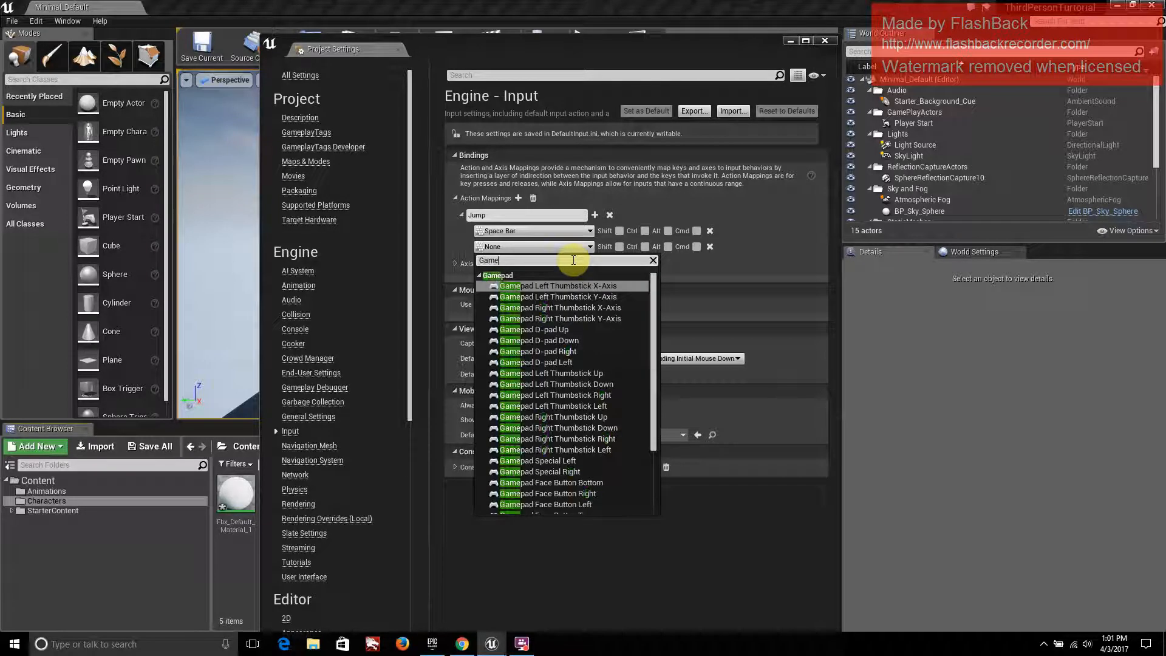
text(pad)
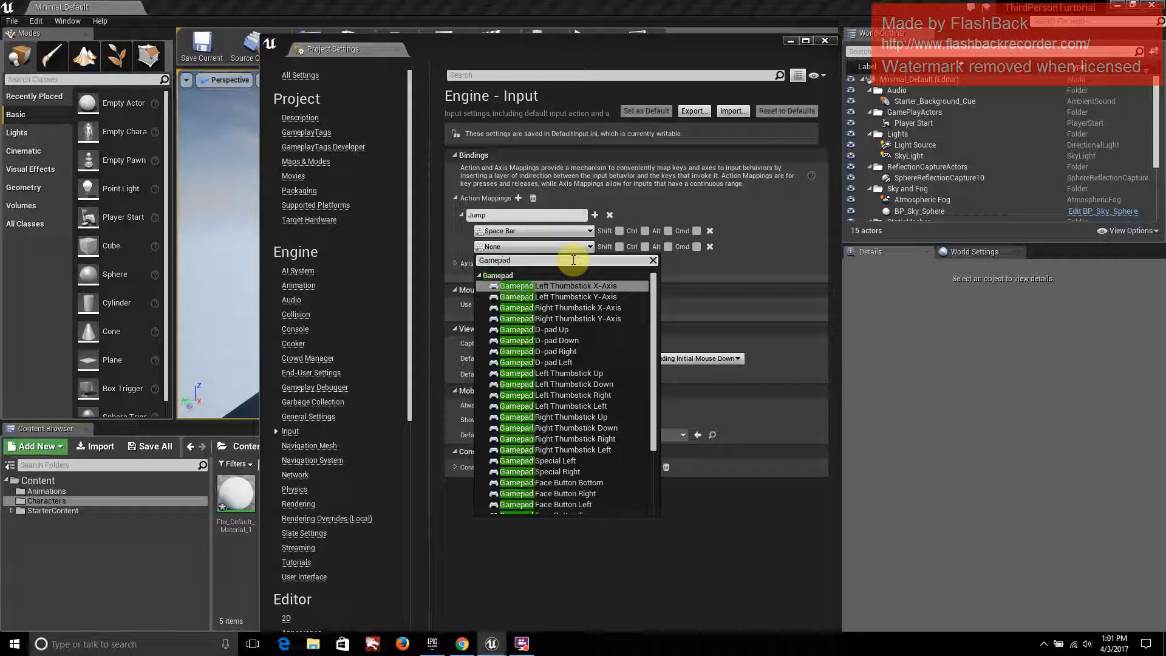
text( Bo)
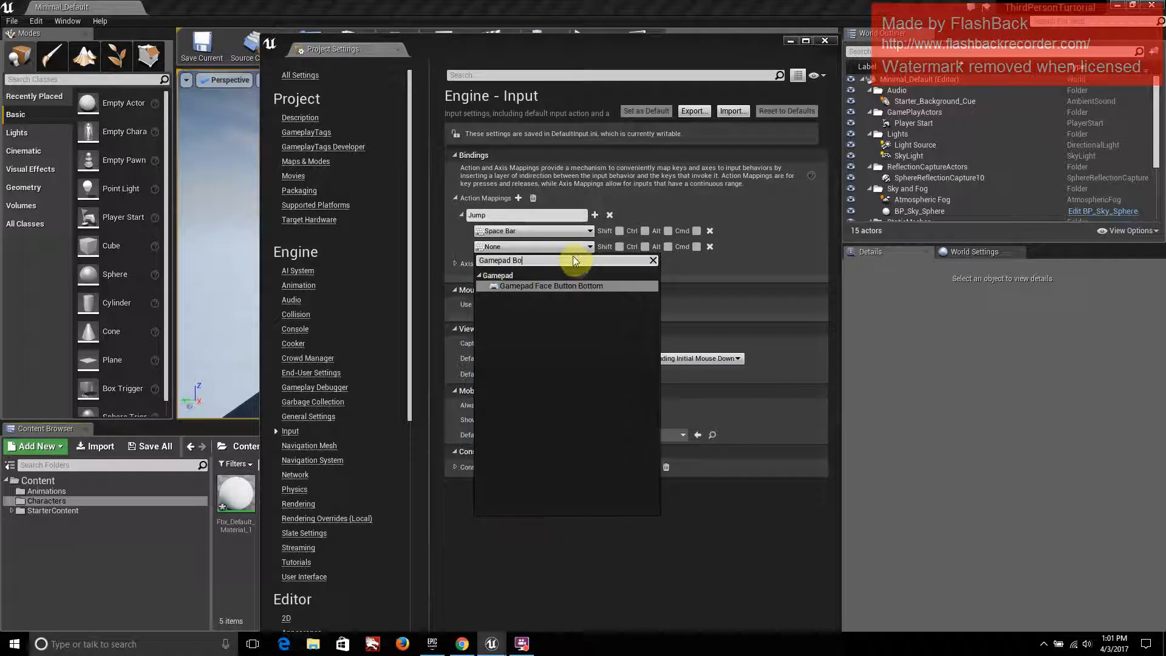
click(603, 285)
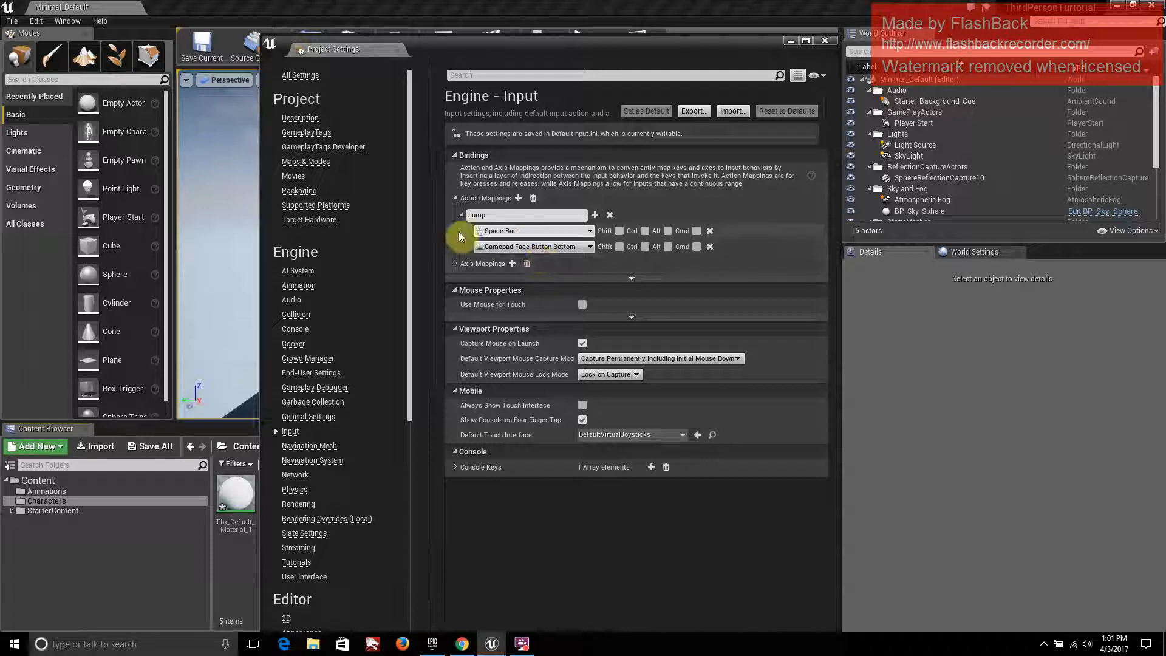
Collapse the action mappings and close the project settings
click(455, 198)
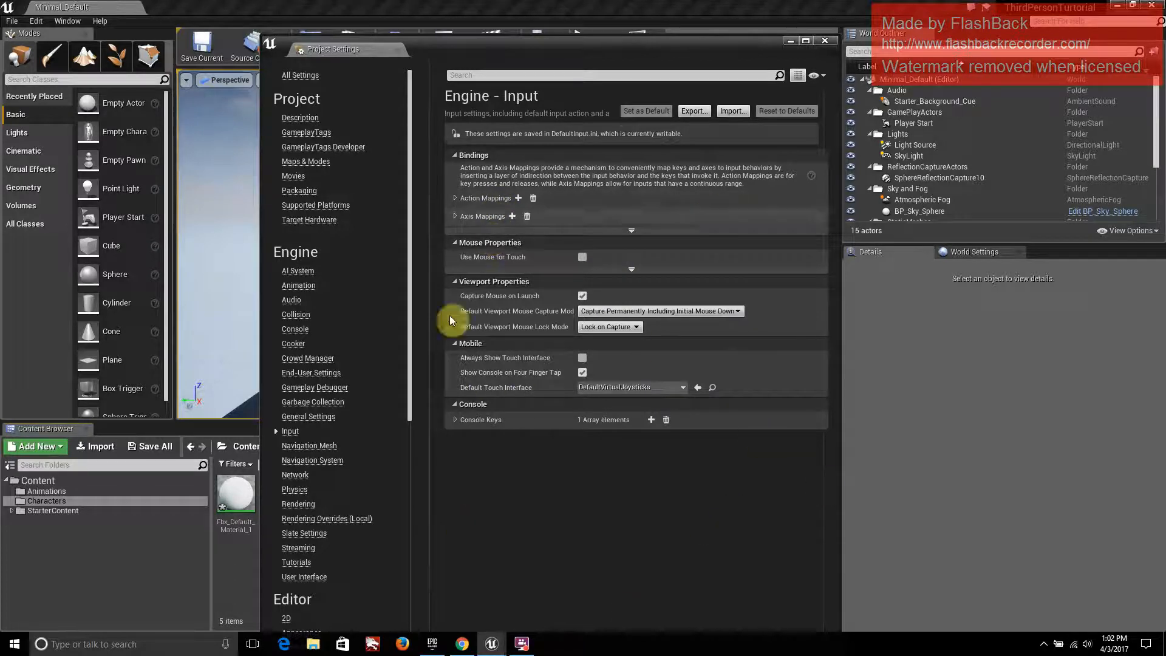
click(835, 39)
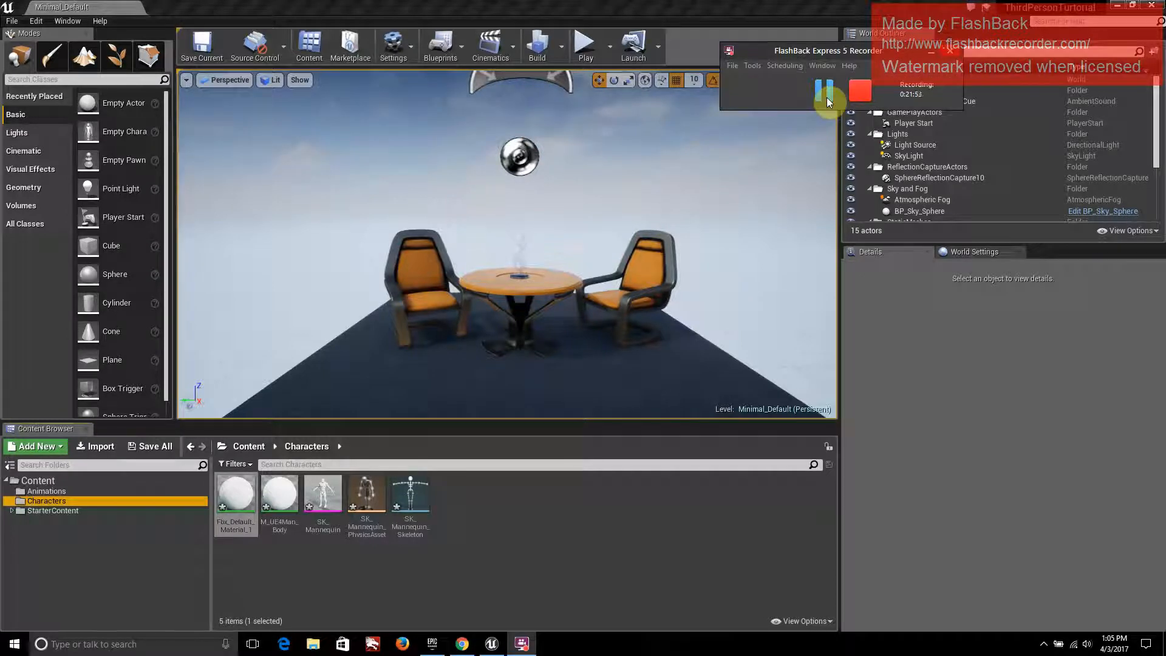
click(826, 97)
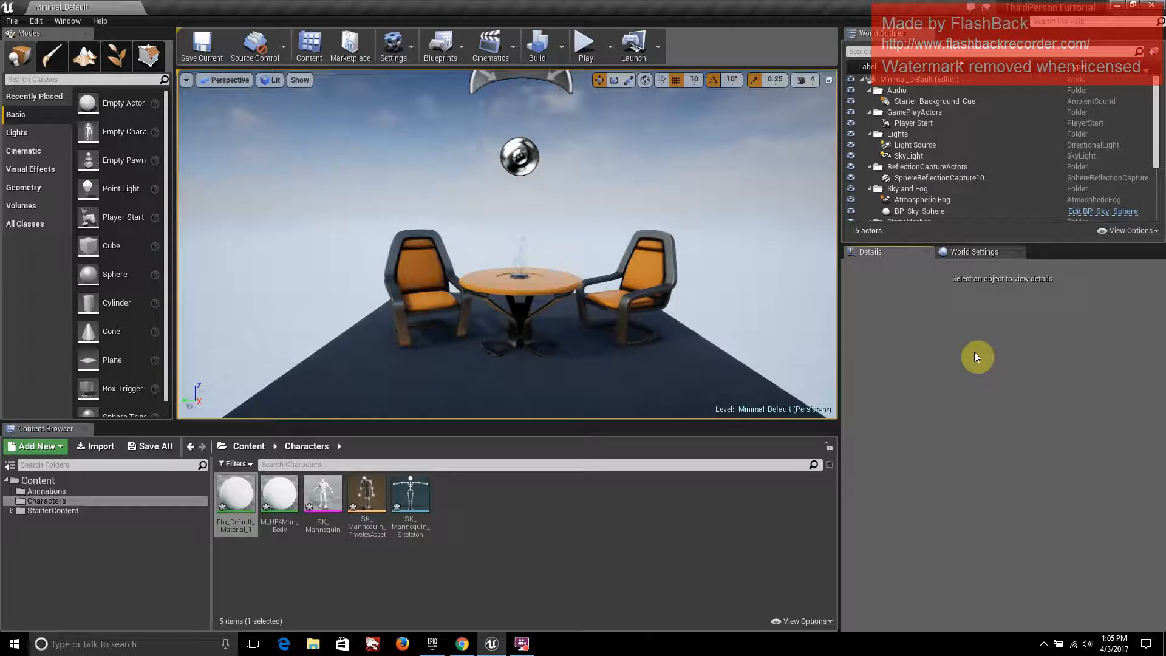
Create a Blend Space 1D for SK_Mannequin_Skeleton in the Animations folder and name it Idle_Walk_Run
click(91, 489)
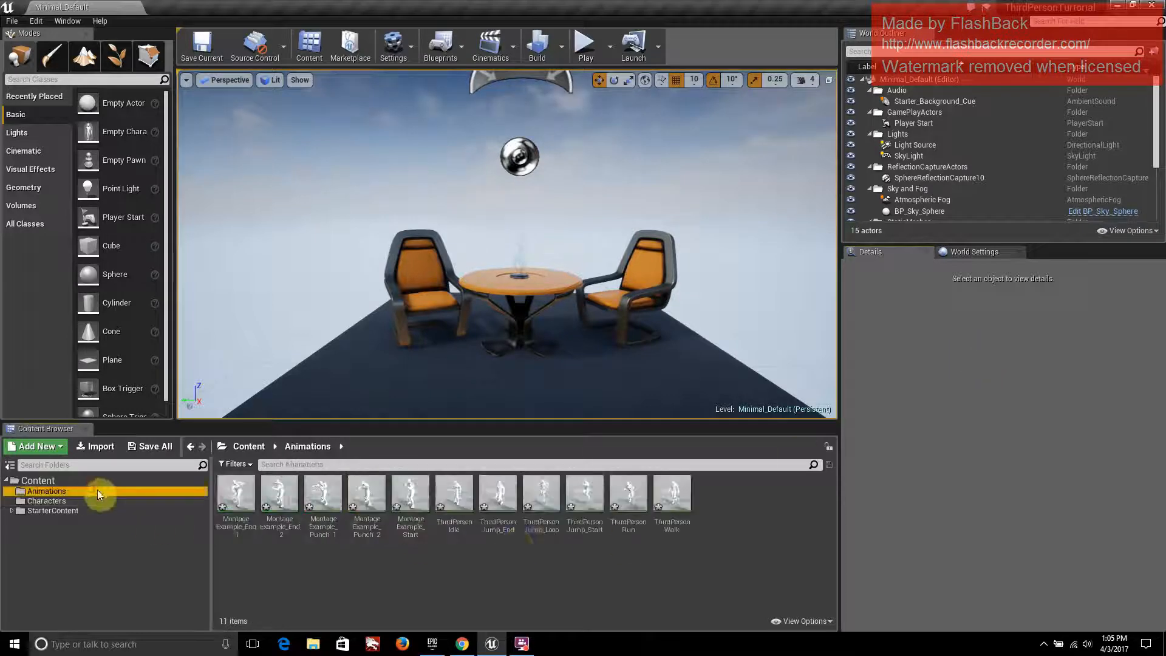
right_click(700, 569)
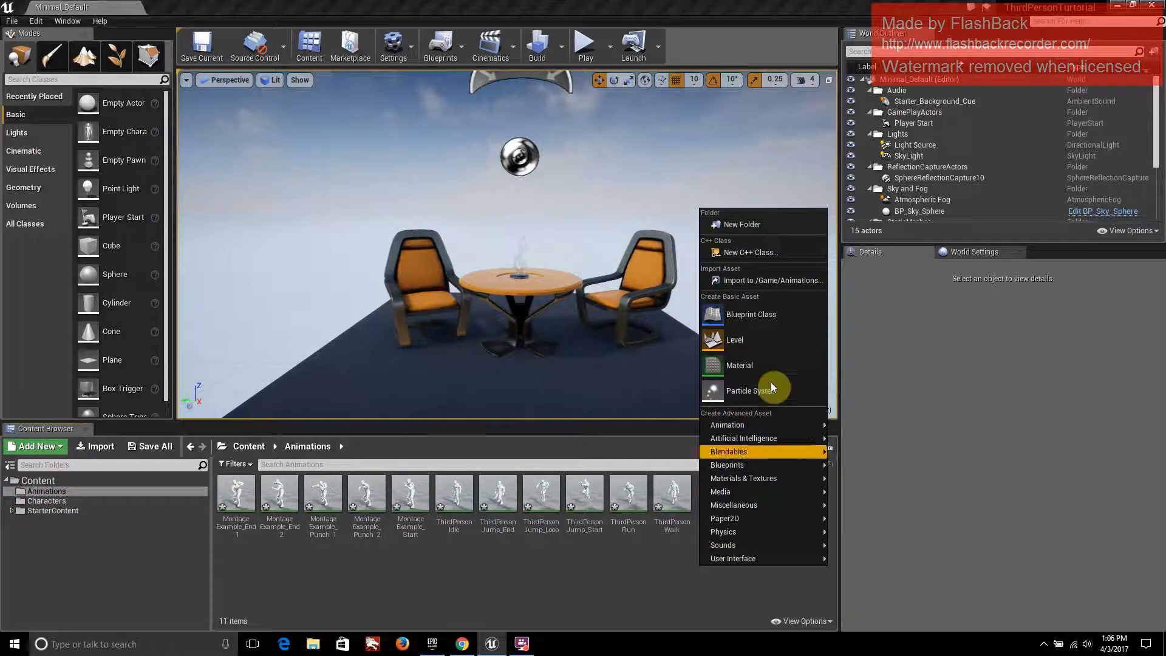
mouse_move(775, 425)
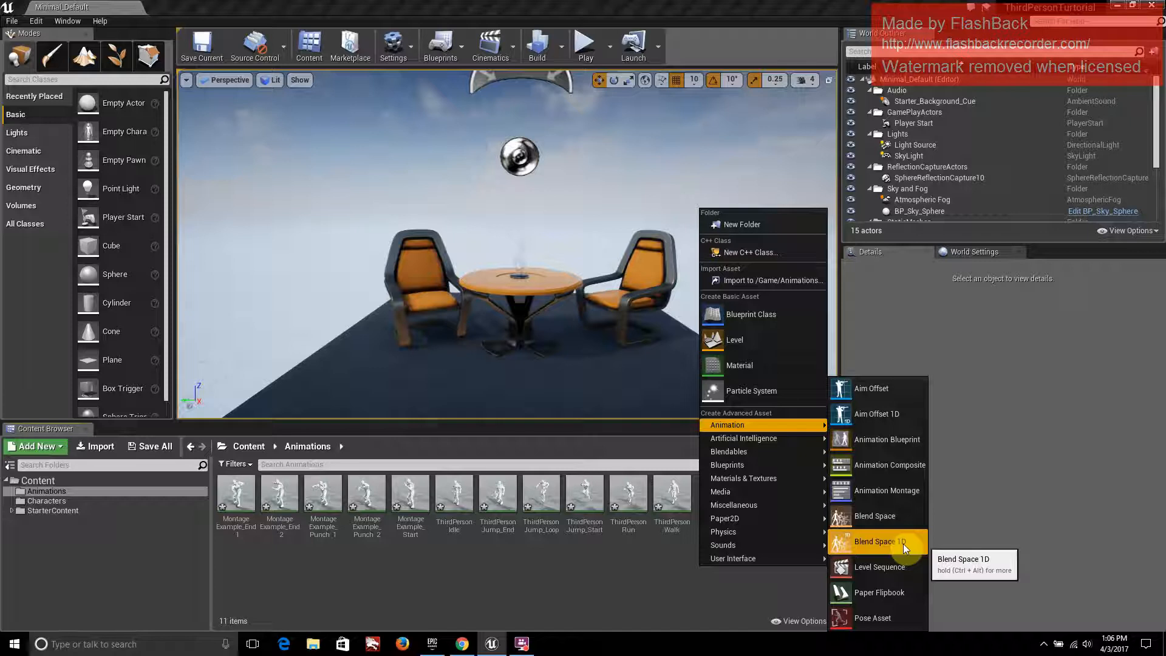
click(904, 542)
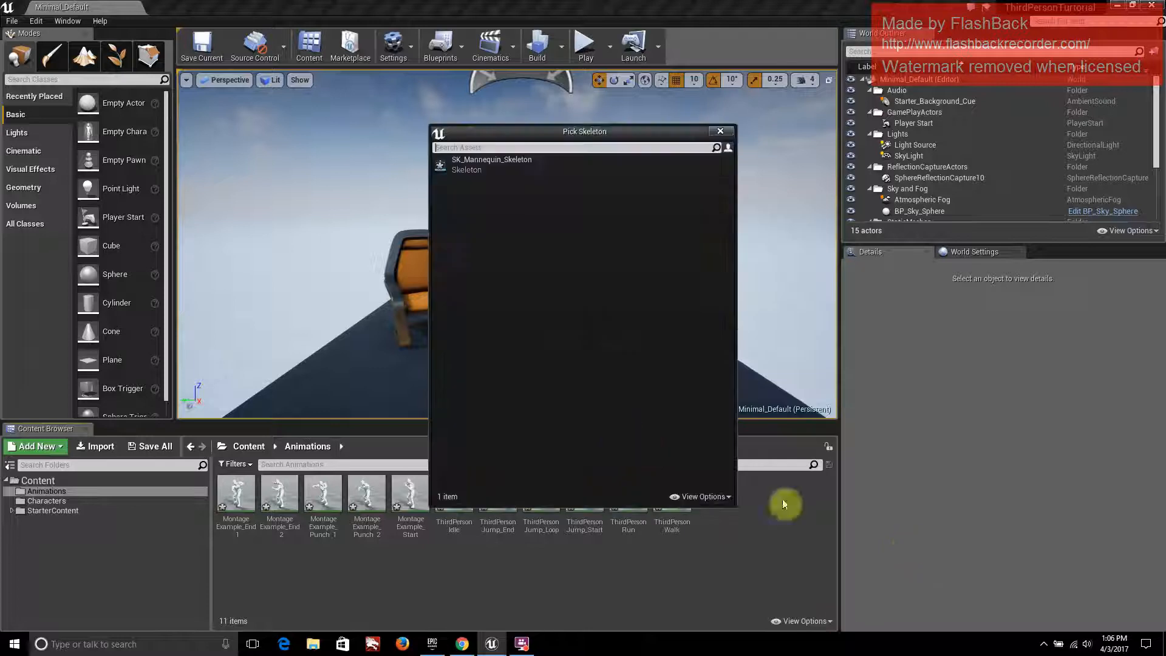
click(513, 164)
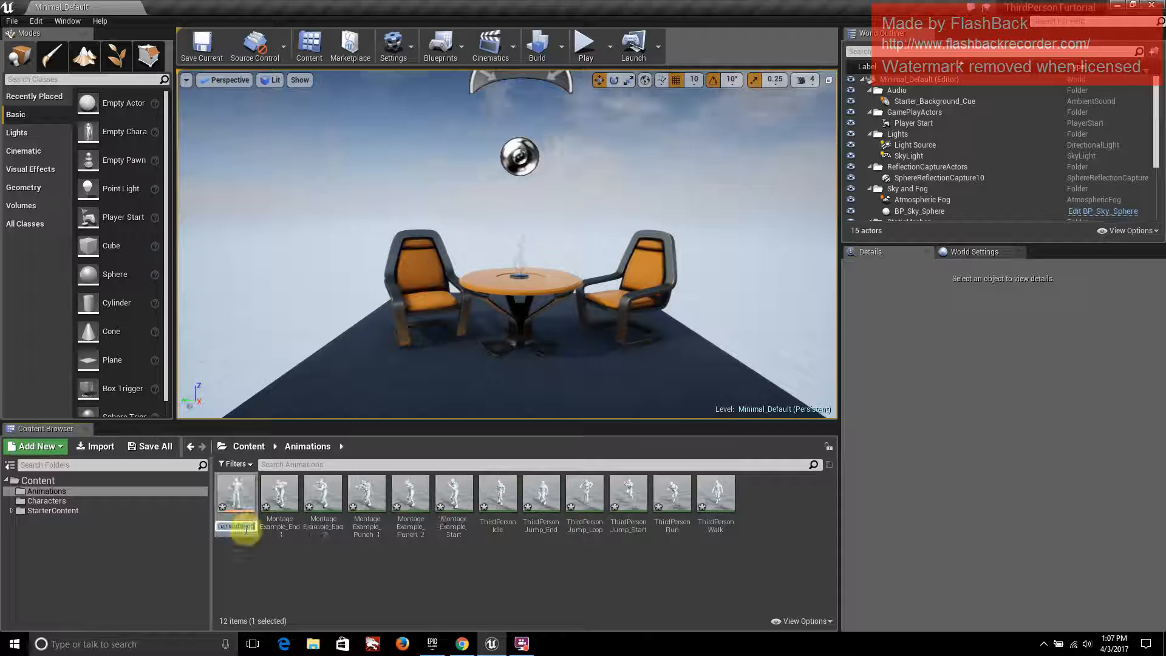
text(Idle_Ru)
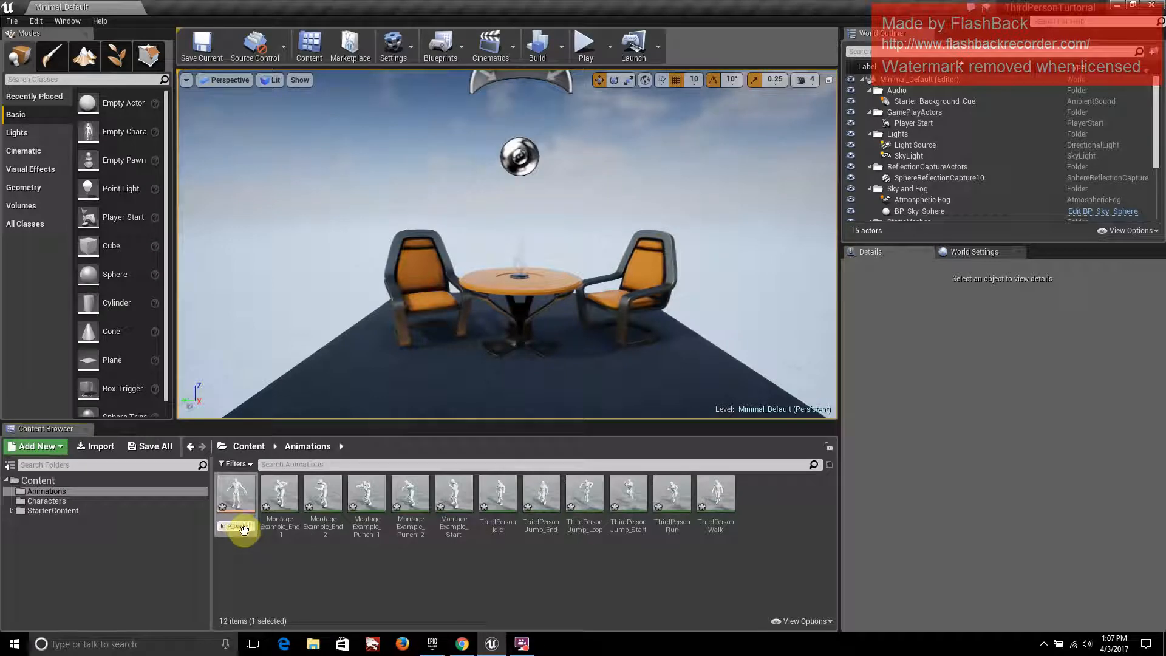
text(alk_Run)
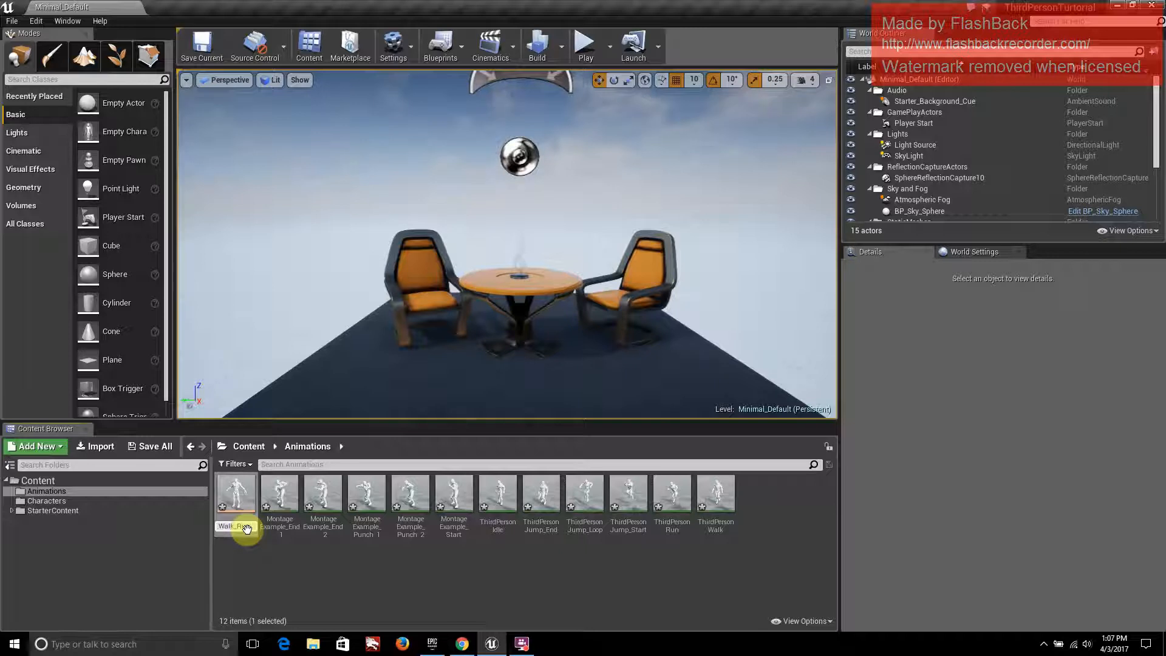
key(Return)
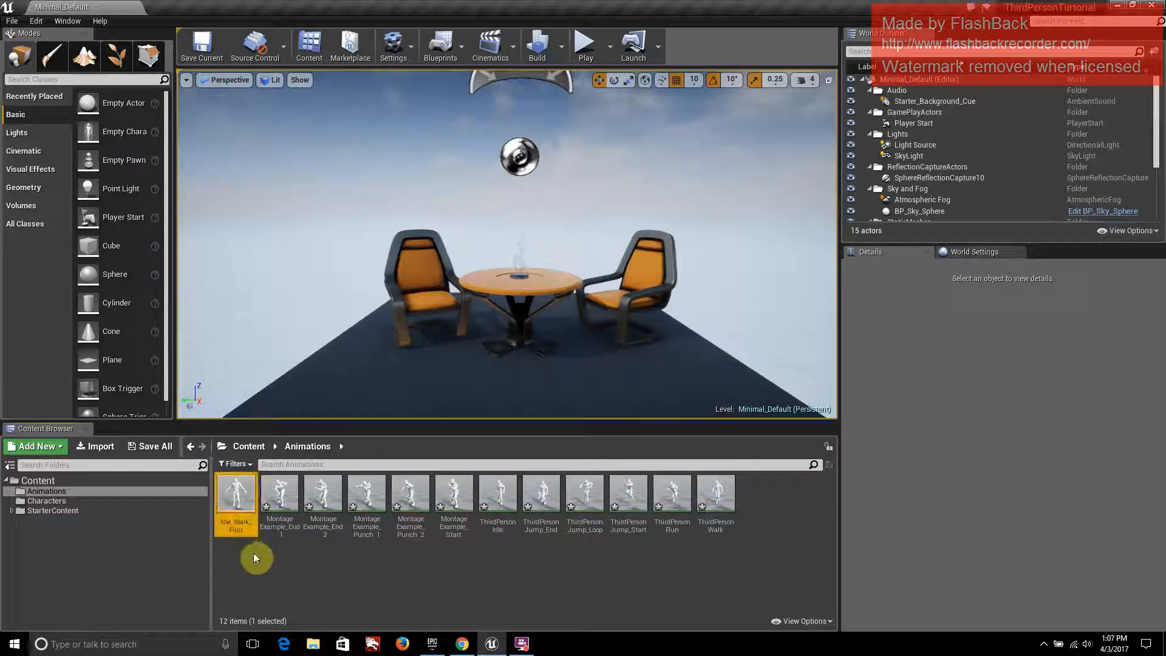
Open the Idle_Walk_Run blend space and dock its editor beside the Minimal_Default level in the main window
double_click(234, 500)
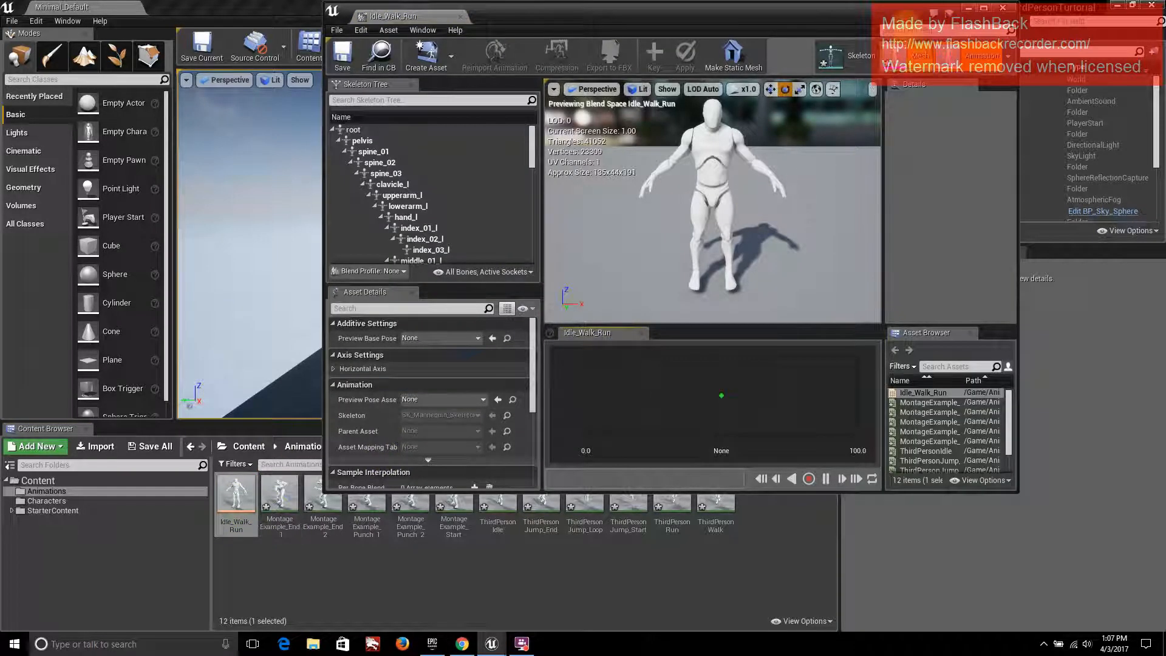
drag(392, 16, 222, 13)
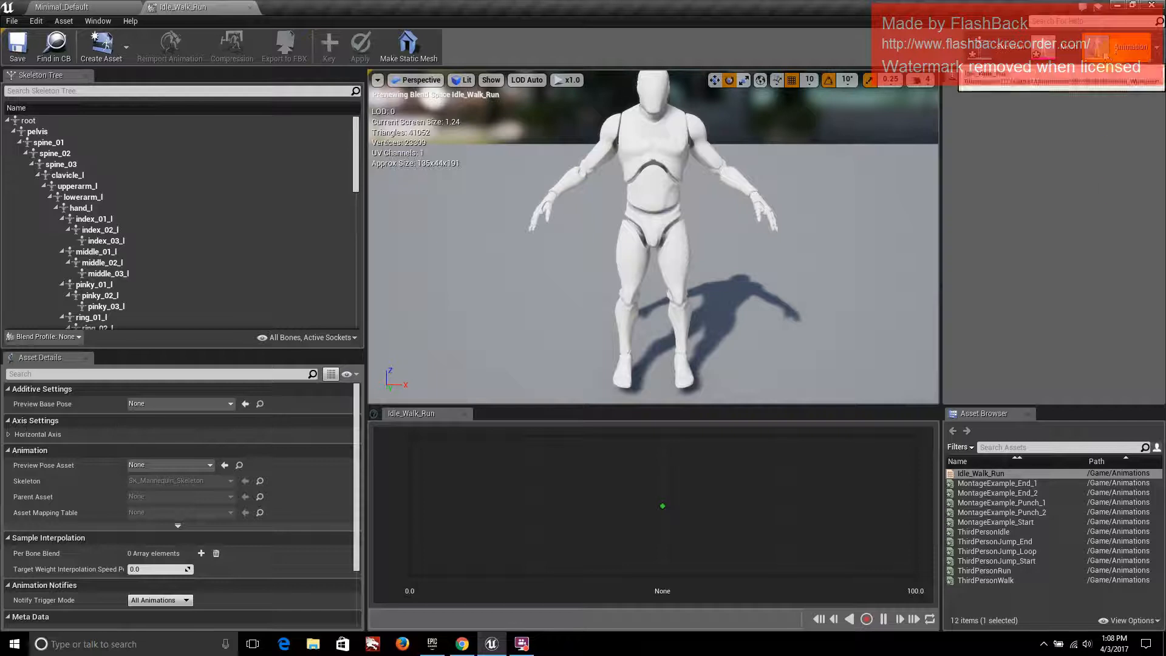
View the mannequin's mesh and skeleton editors and return to the Idle_Walk_Run animation editor
click(1067, 47)
click(1008, 48)
click(1109, 52)
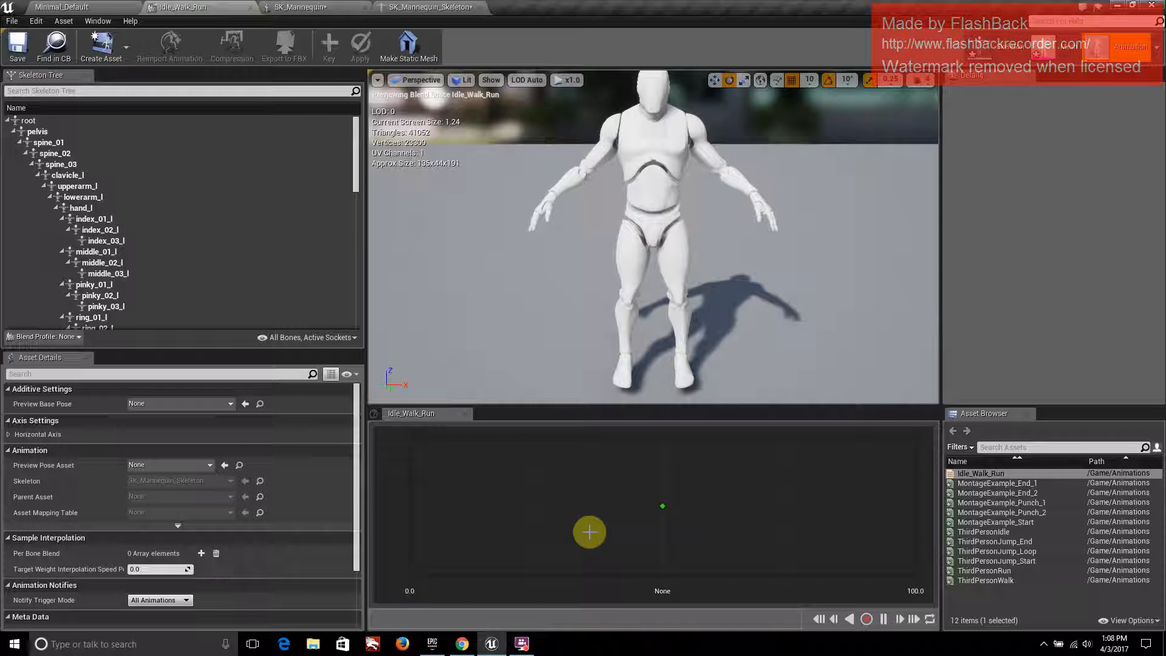
Name the blend space's horizontal axis Speed and set its maximum axis value to 375
mouse_move(663, 504)
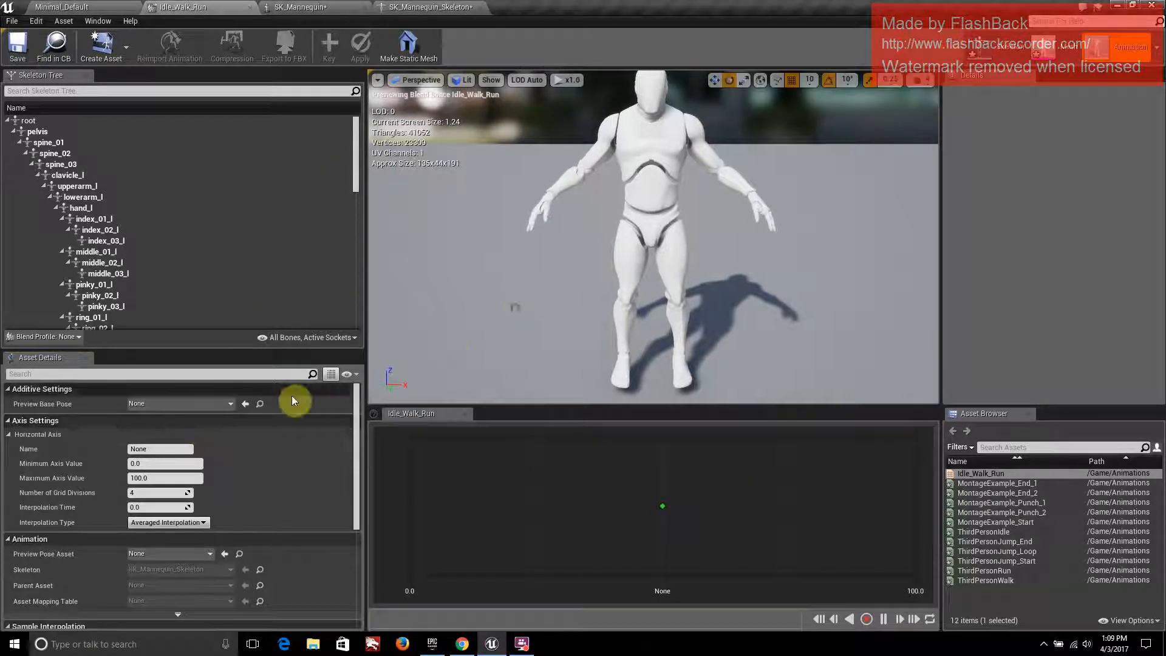
click(166, 450)
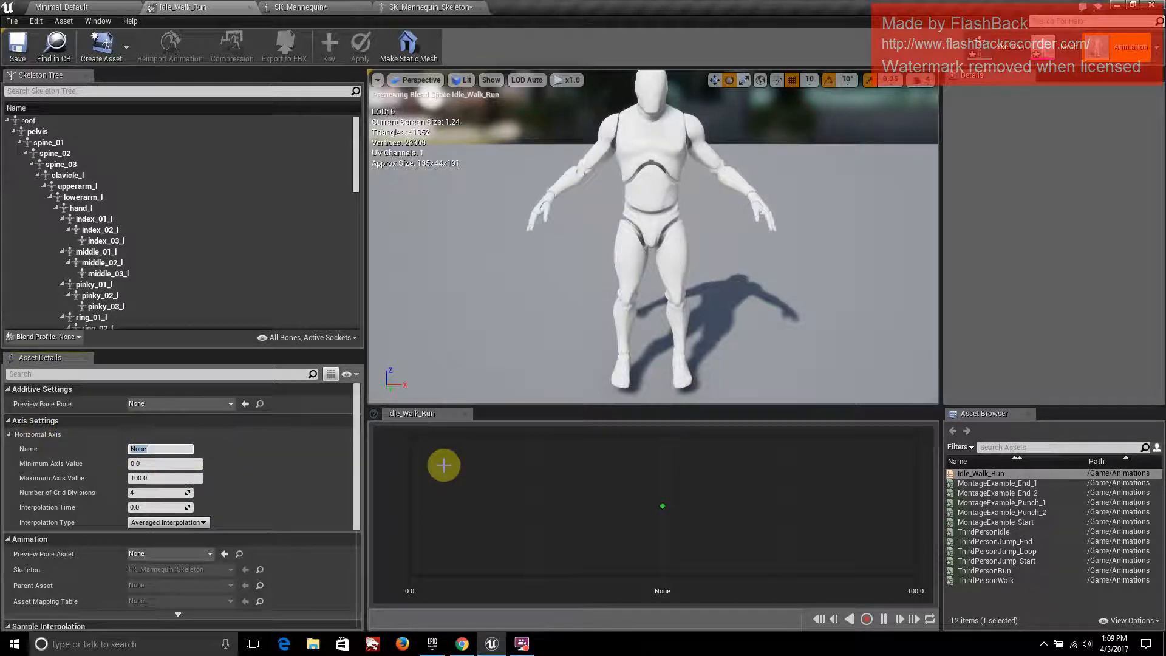
text(Speed)
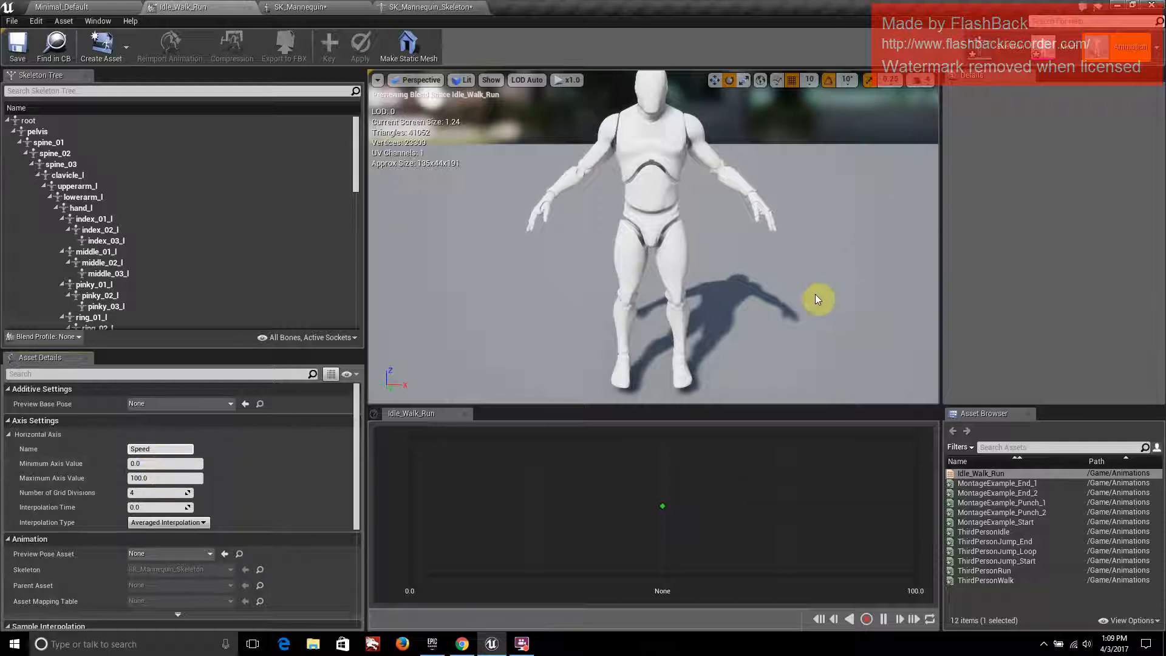
click(143, 478)
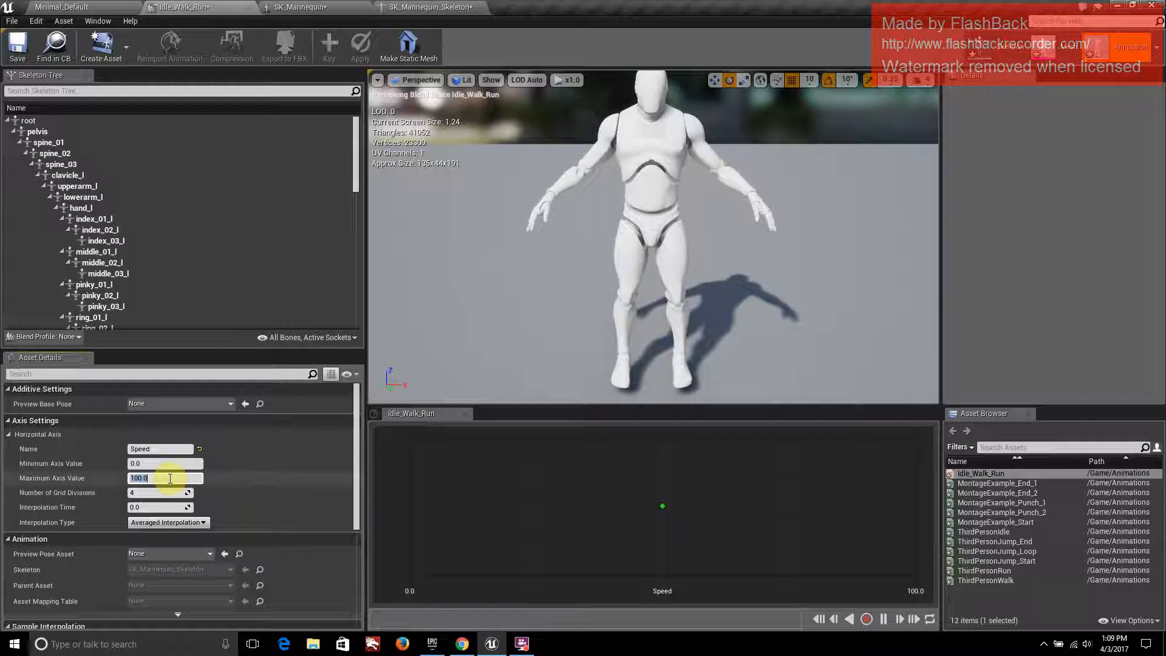
text(375)
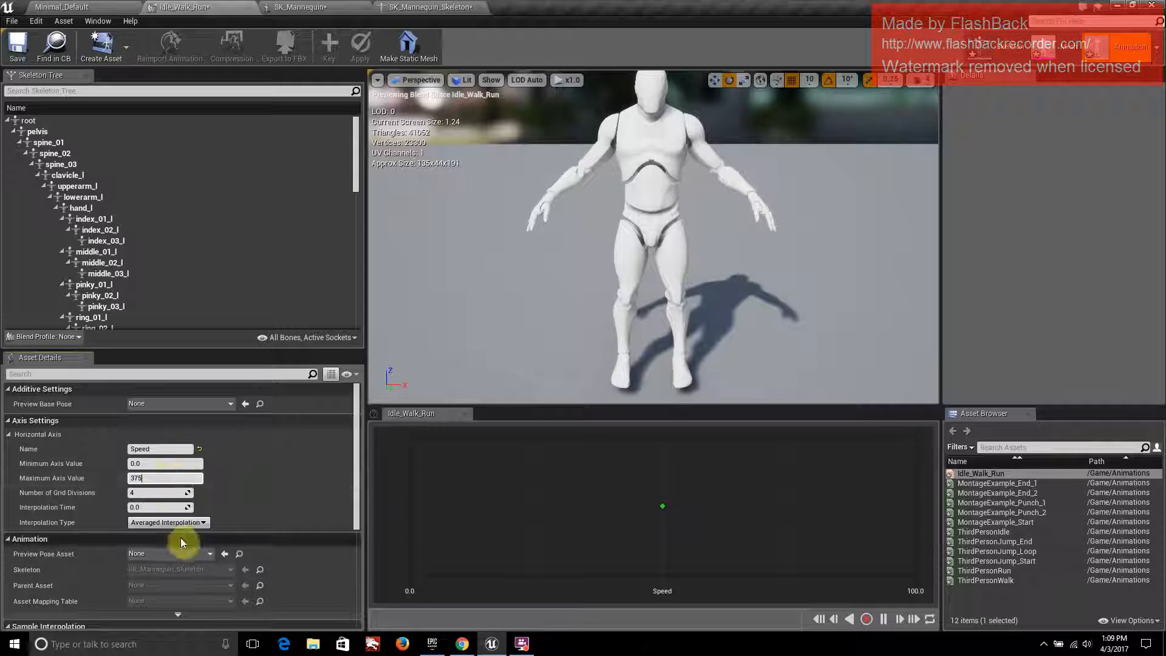
click(521, 644)
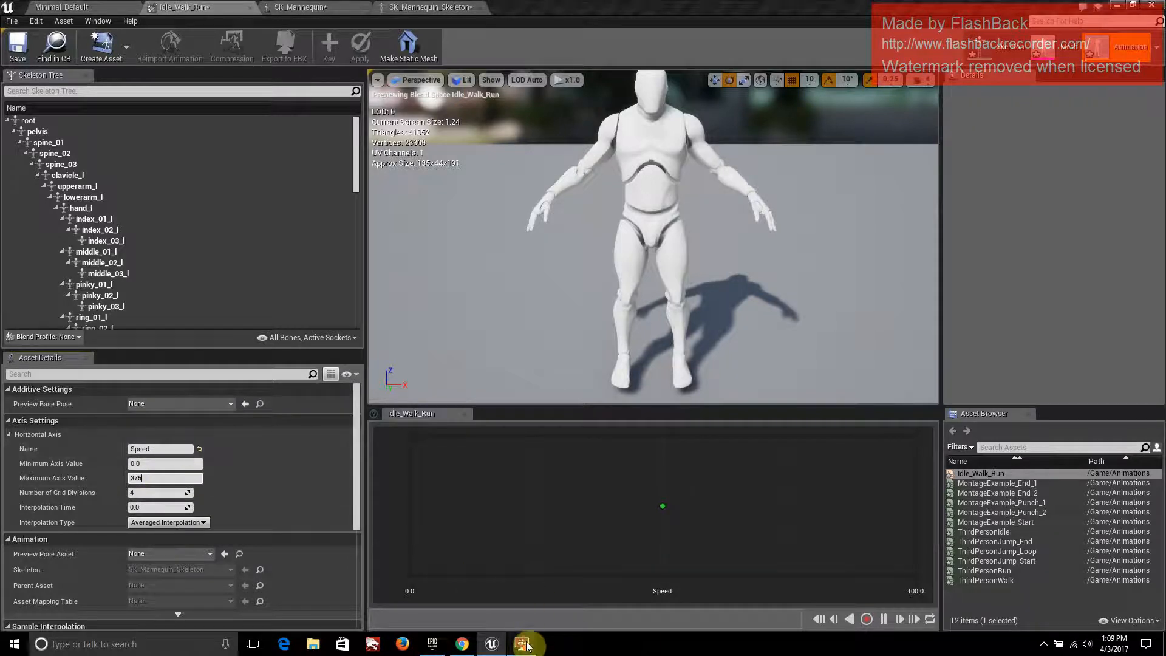
click(820, 102)
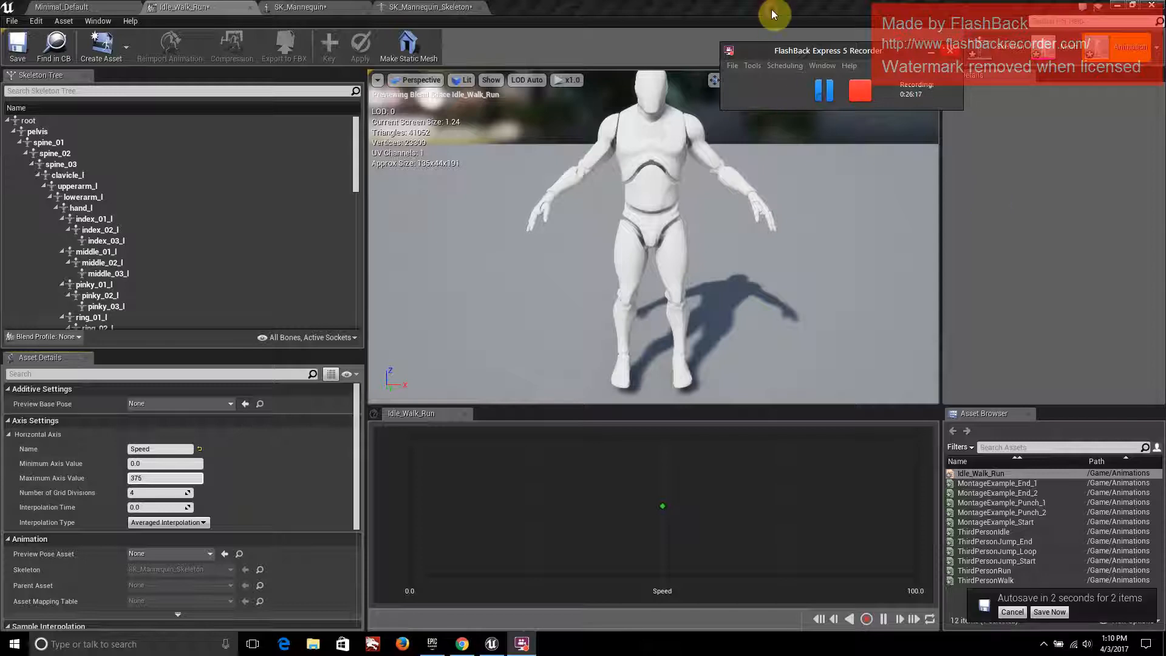
click(773, 15)
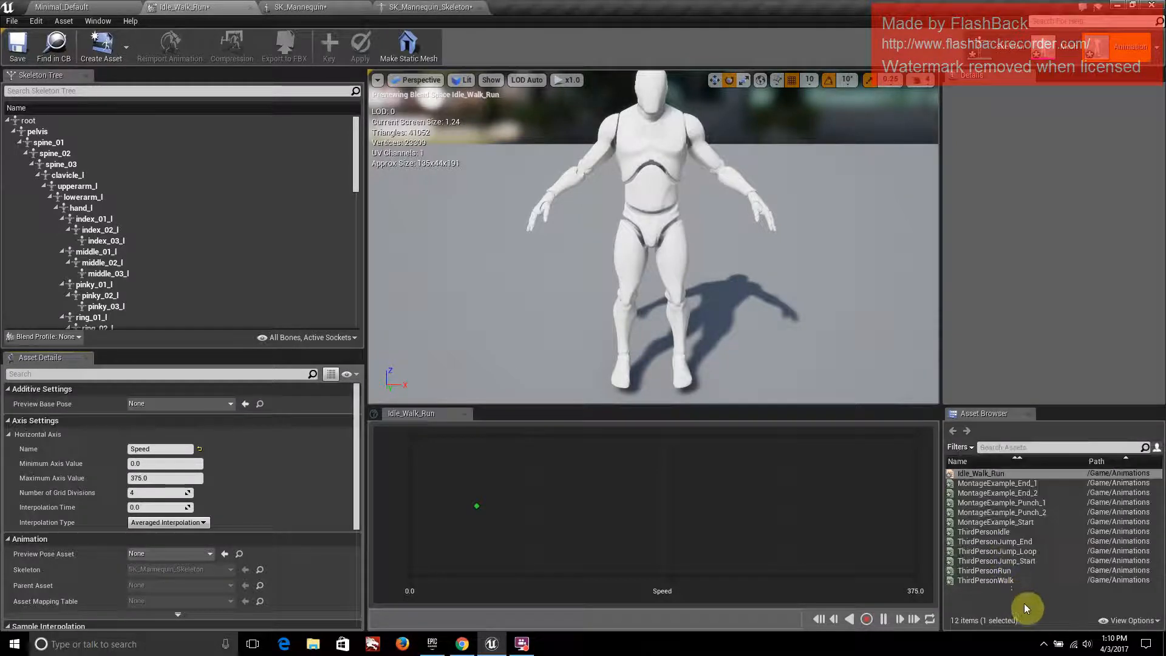
Place ThirdPersonIdle at speed 0 and ThirdPersonWalk on the first inner grid line of the Speed axis
mouse_move(1027, 533)
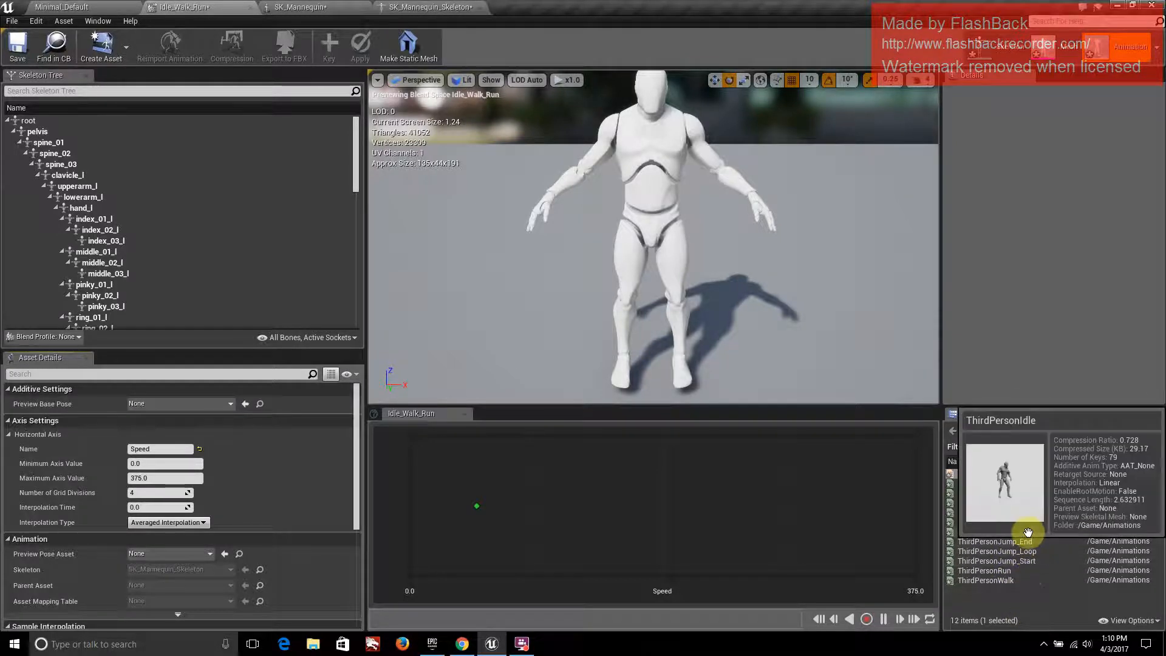
drag(1027, 533, 409, 506)
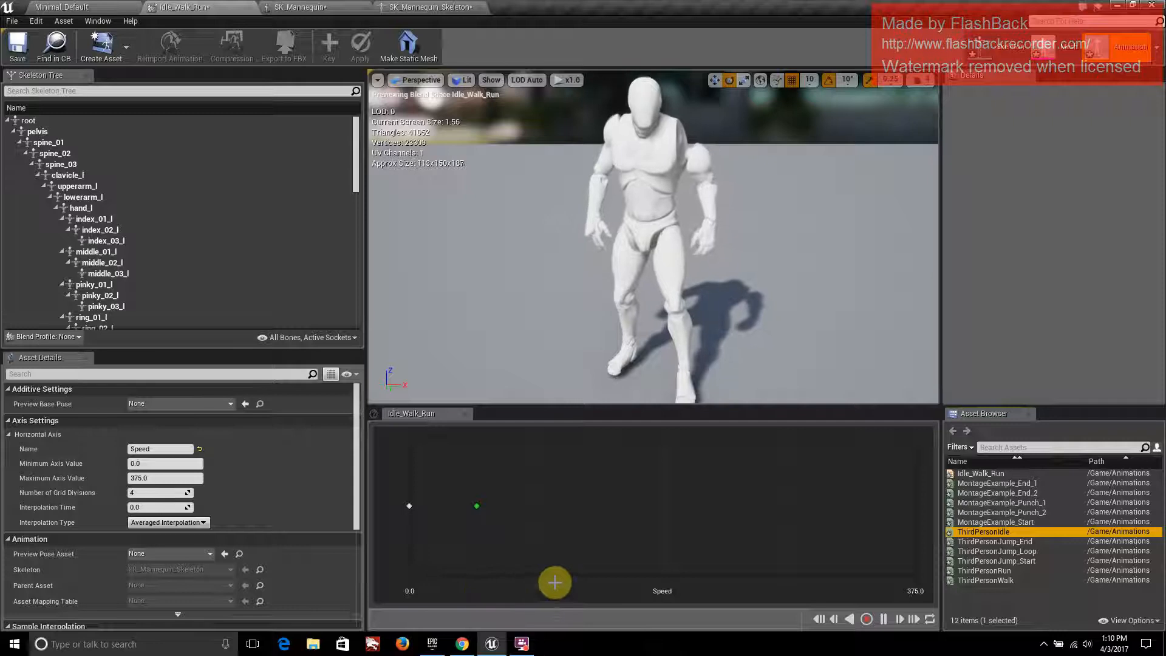
mouse_move(1041, 580)
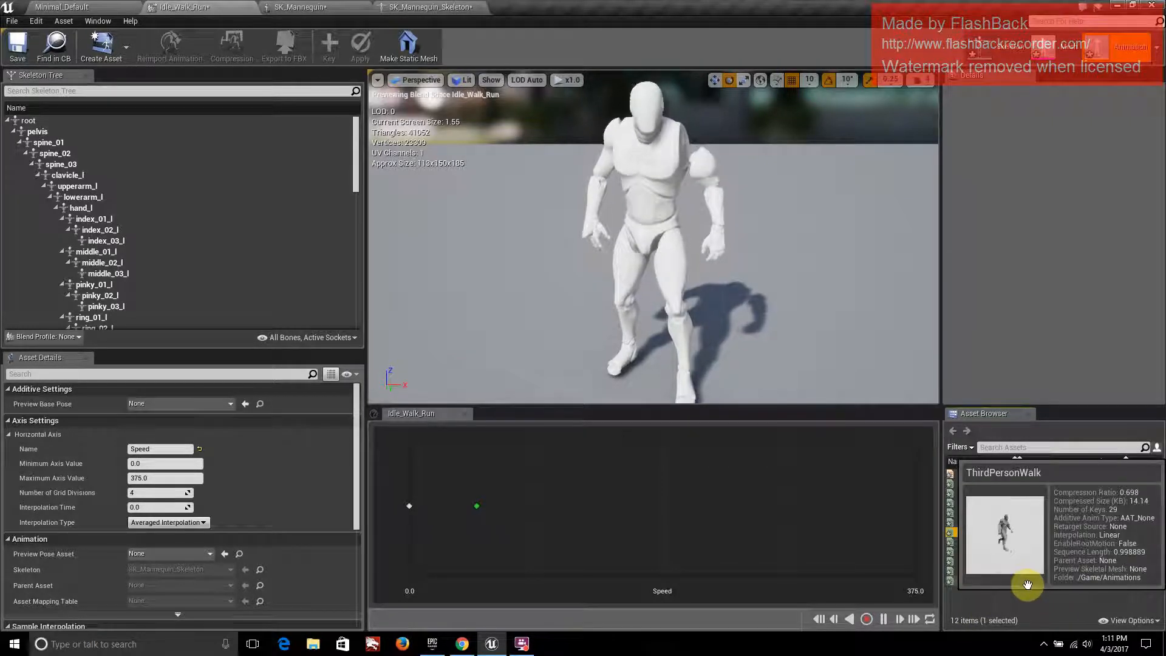
mouse_move(1026, 583)
mouse_down()
mouse_move(996, 588)
mouse_move(947, 550)
mouse_move(880, 526)
mouse_move(684, 508)
mouse_move(588, 512)
mouse_move(547, 530)
mouse_move(545, 504)
mouse_move(401, 505)
mouse_move(460, 508)
mouse_up()
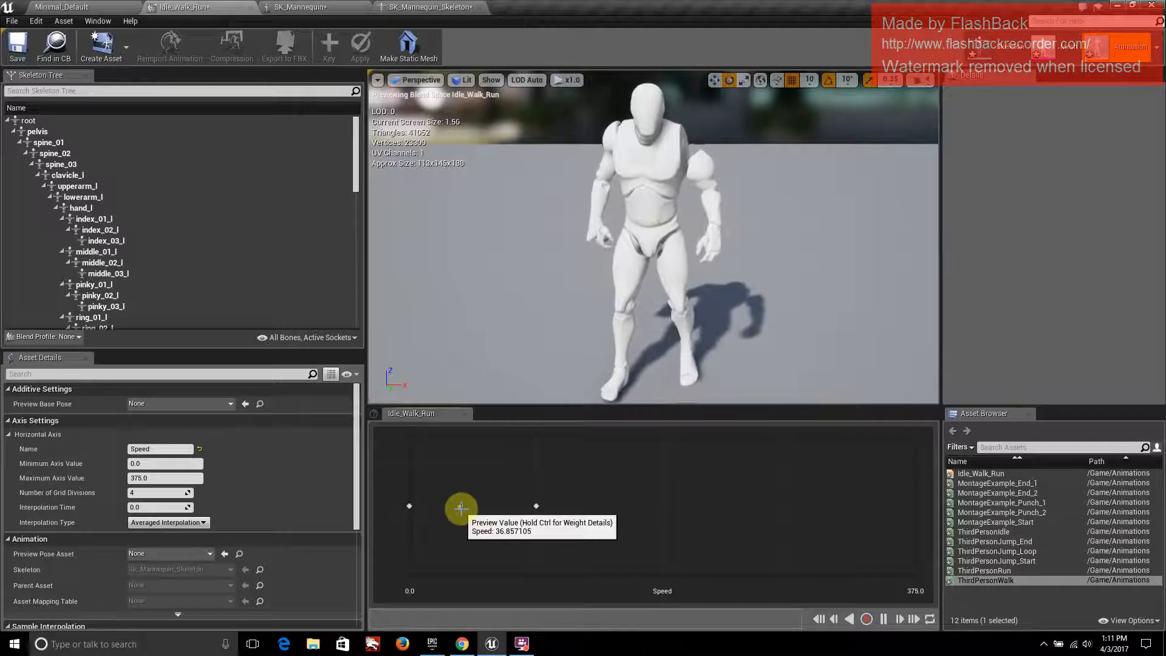
Preview the blend between the idle and walk samples by sweeping the preview point along the Speed axis
drag(460, 507, 471, 508)
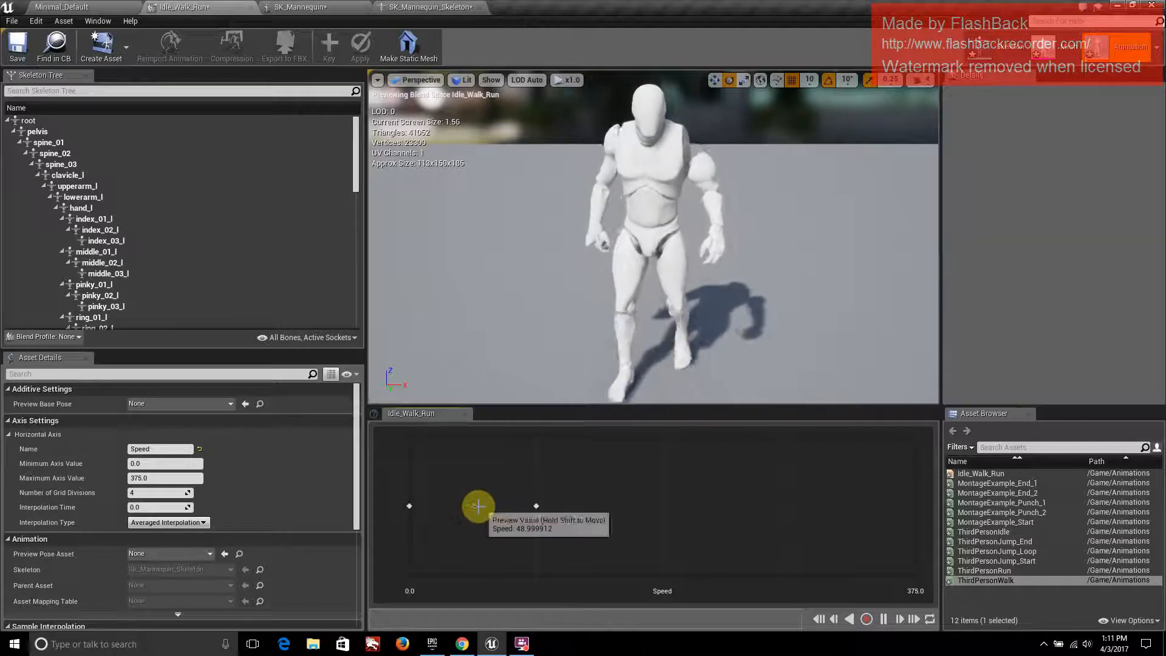
drag(471, 506, 387, 503)
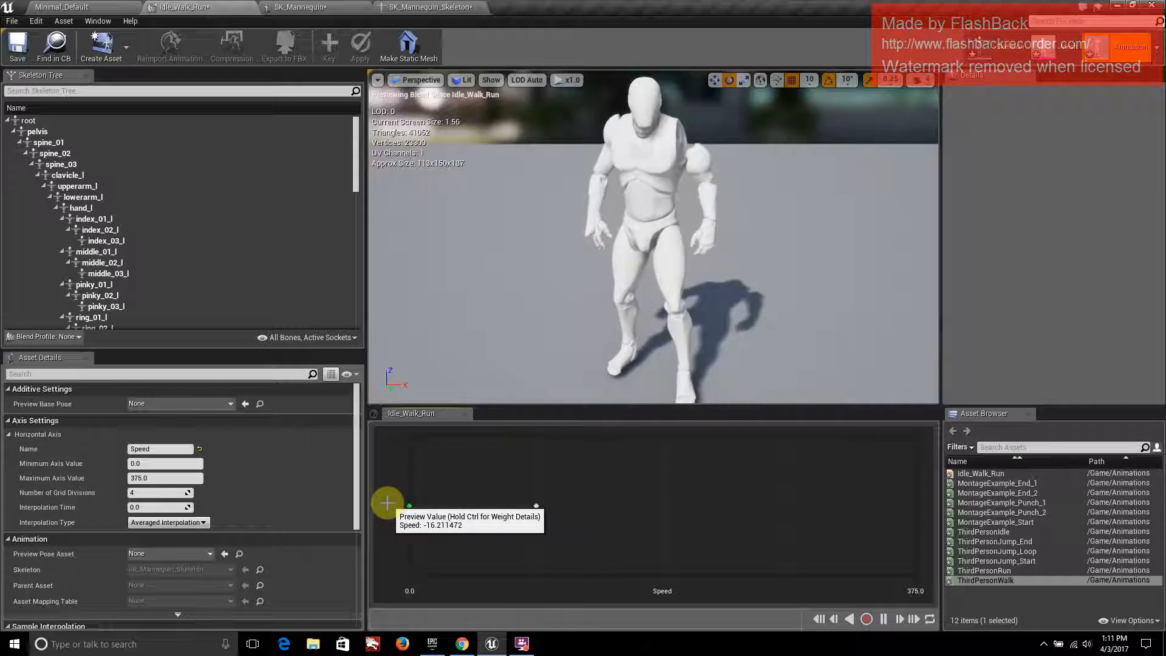
drag(389, 503, 545, 507)
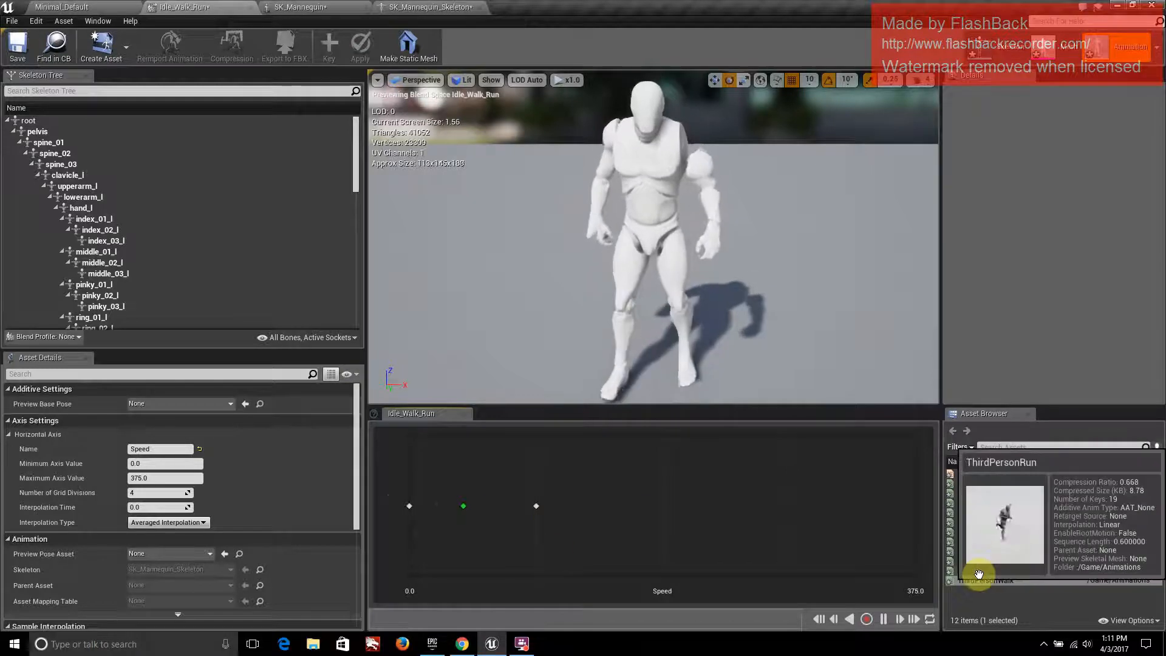
Place ThirdPersonRun on the third inner grid line of the Speed axis and sweep the preview point back to 0
drag(979, 574, 787, 508)
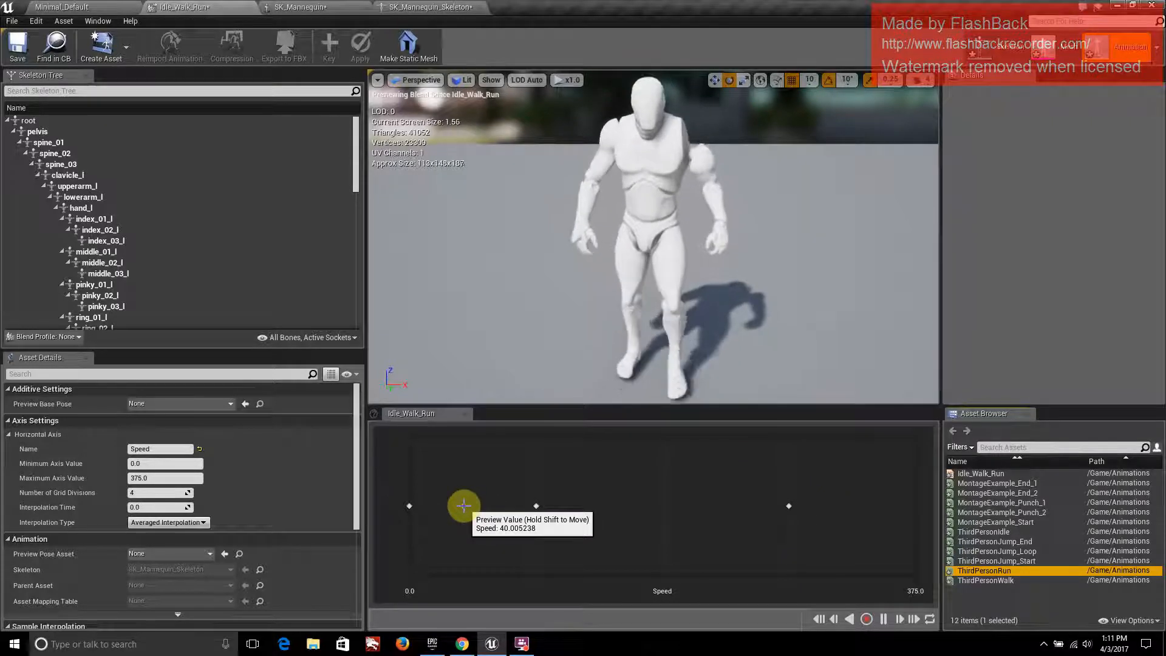
drag(467, 506, 359, 502)
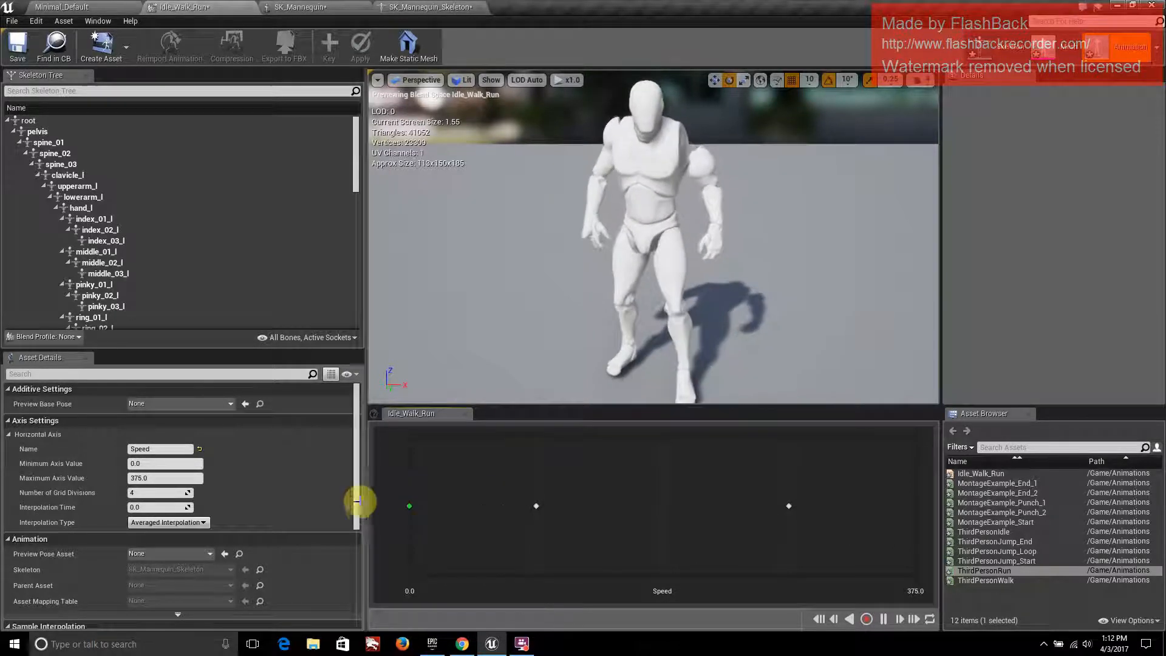
click(522, 643)
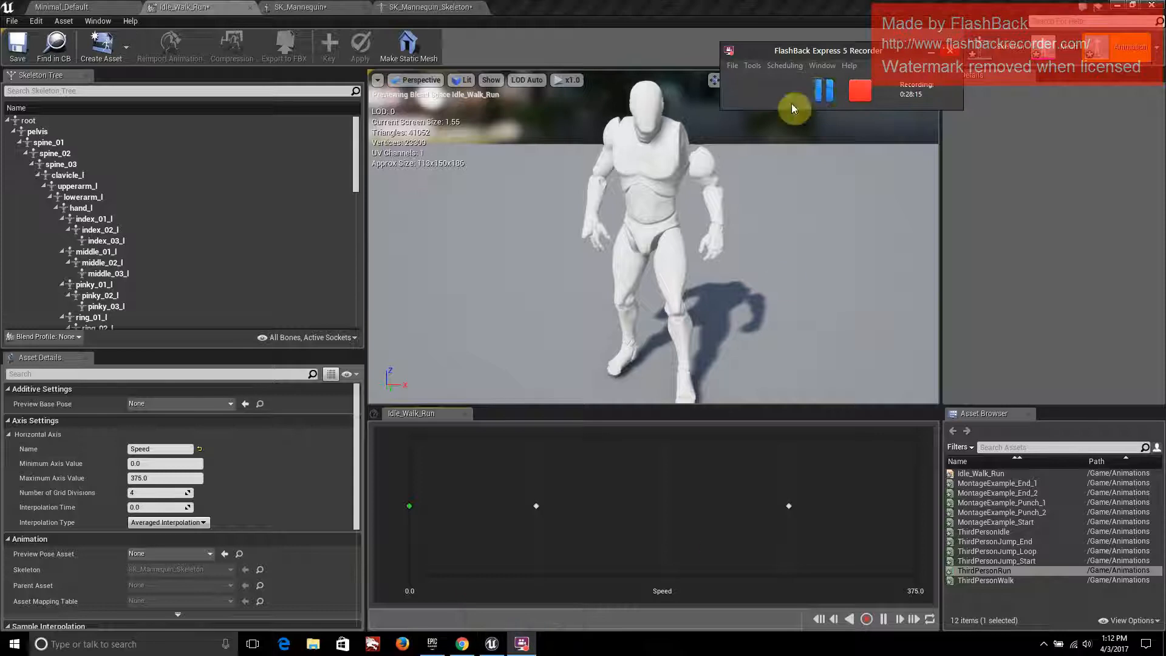
click(820, 92)
click(820, 93)
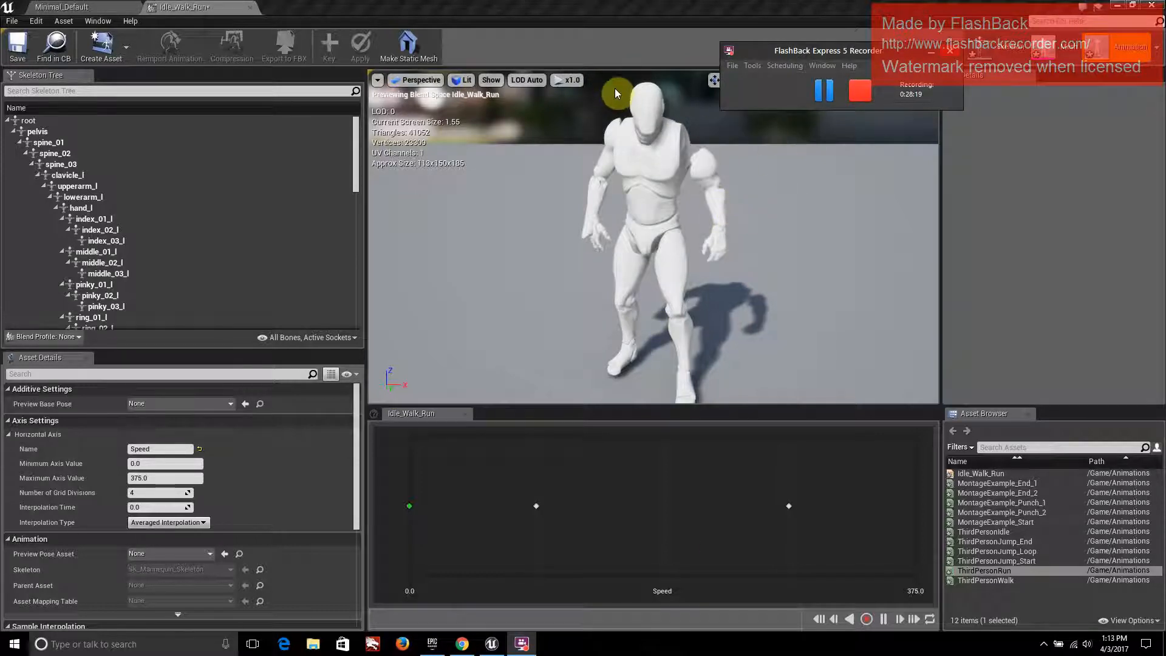
Save the Idle_Walk_Run blend space and close its editor
click(18, 46)
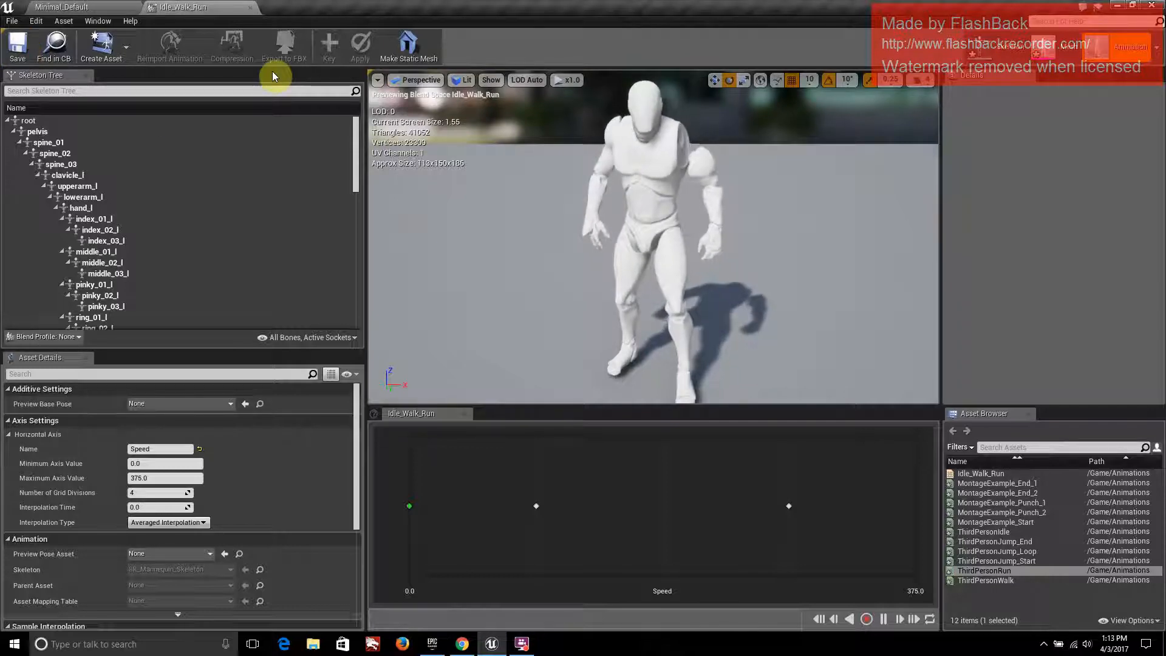
click(251, 8)
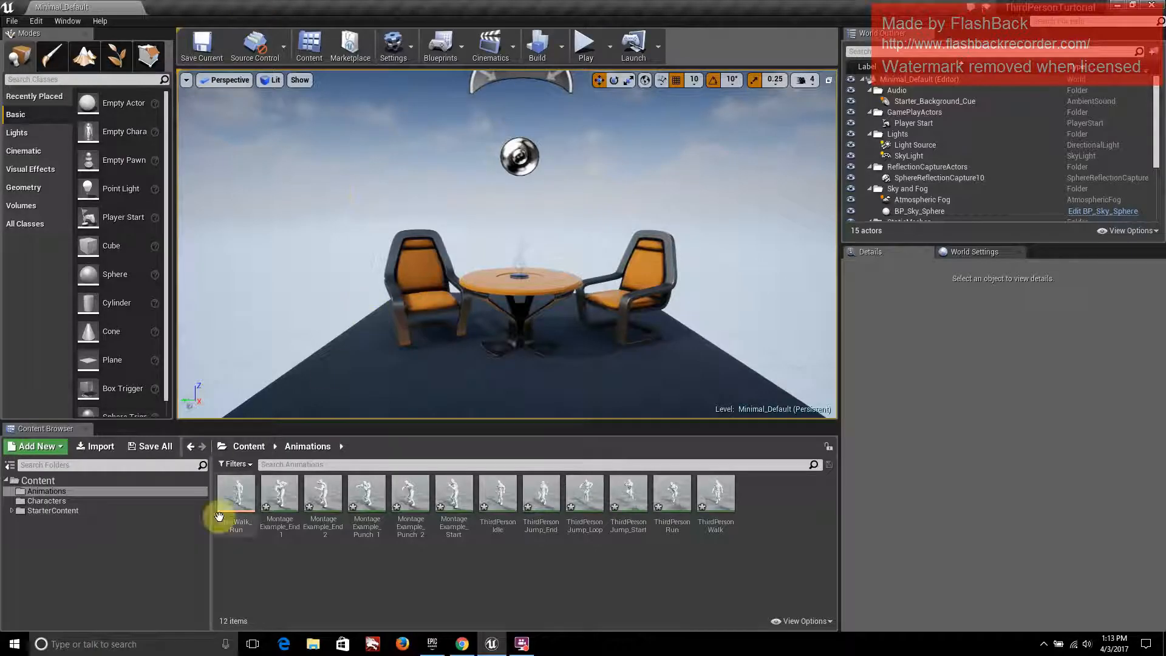
Create an Animation Blueprint in the Characters folder with parent AnimInstance and target skeleton SK_Mannequin_Skeleton, and name it CharacterAnimationBP
click(85, 501)
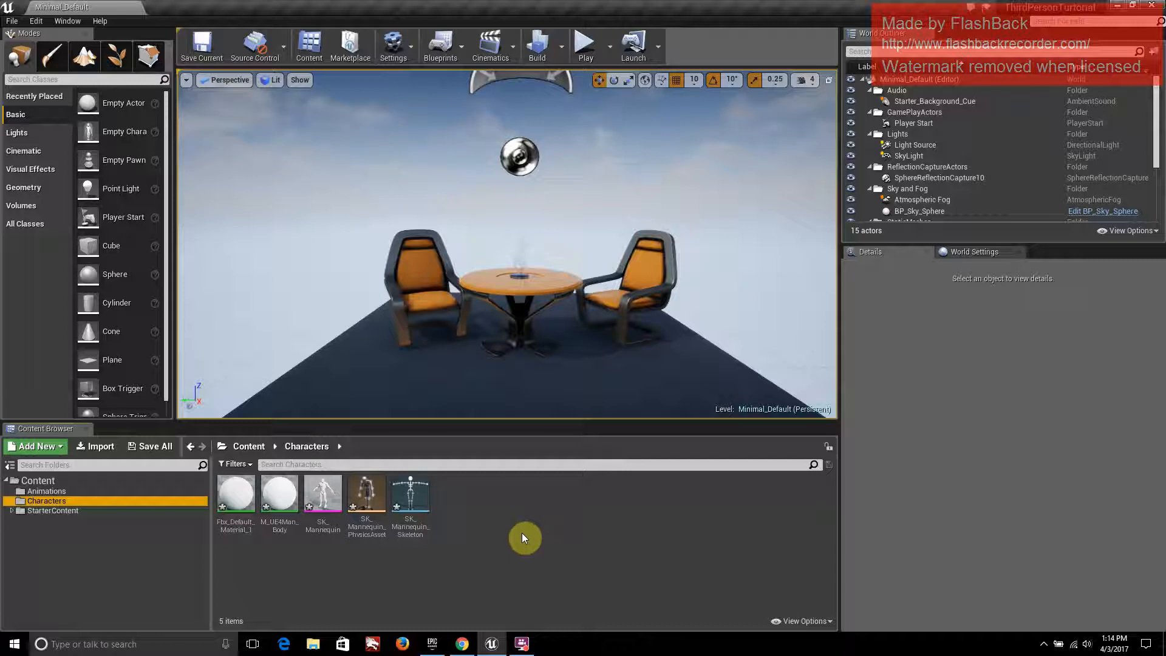
right_click(514, 527)
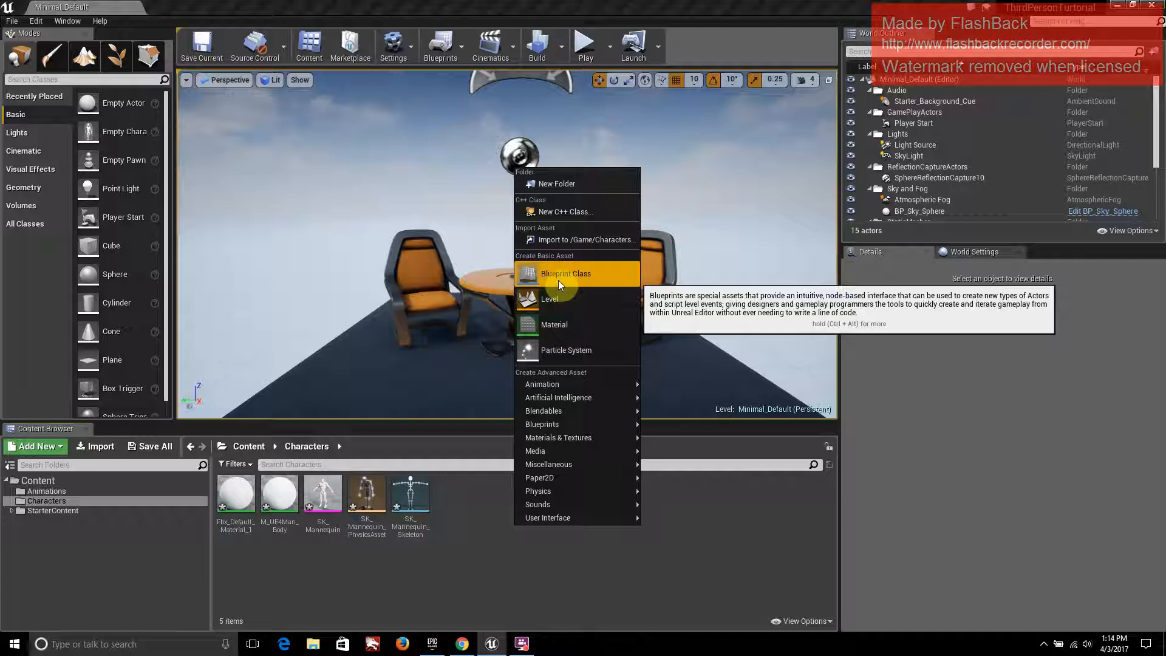
mouse_move(584, 385)
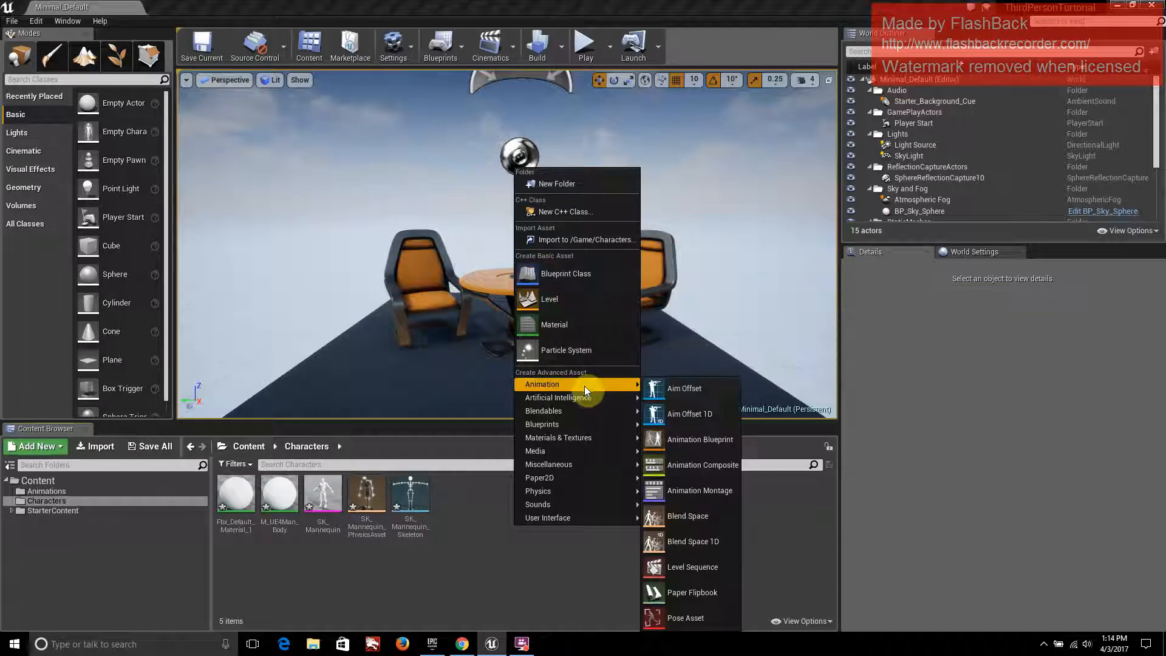
click(673, 439)
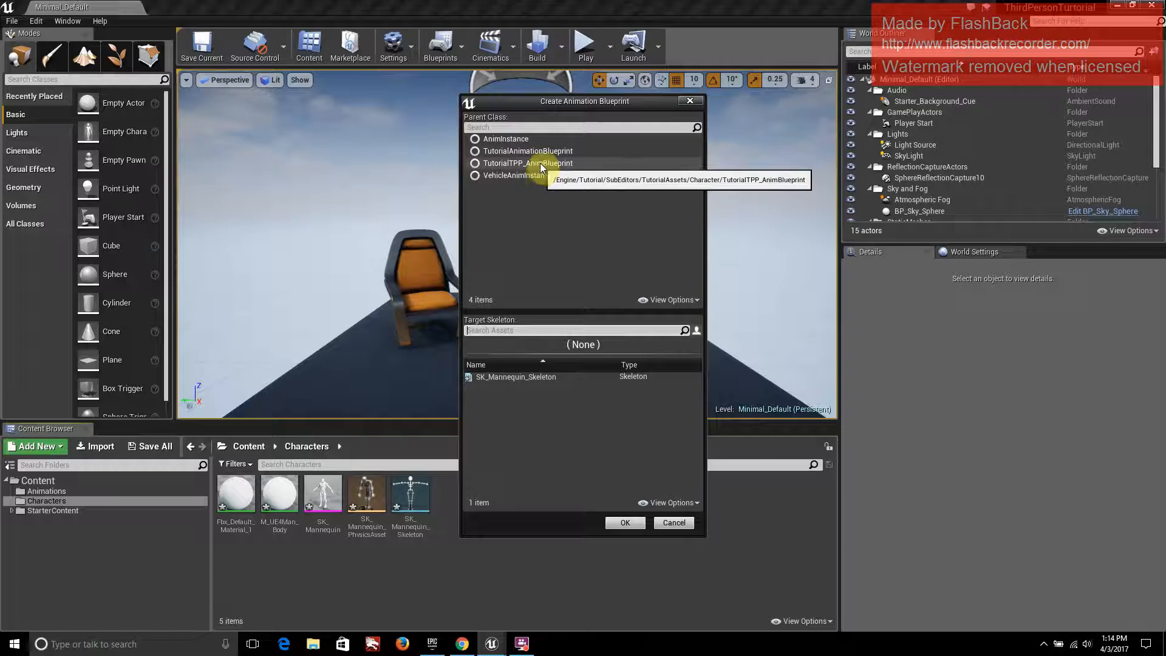
click(518, 137)
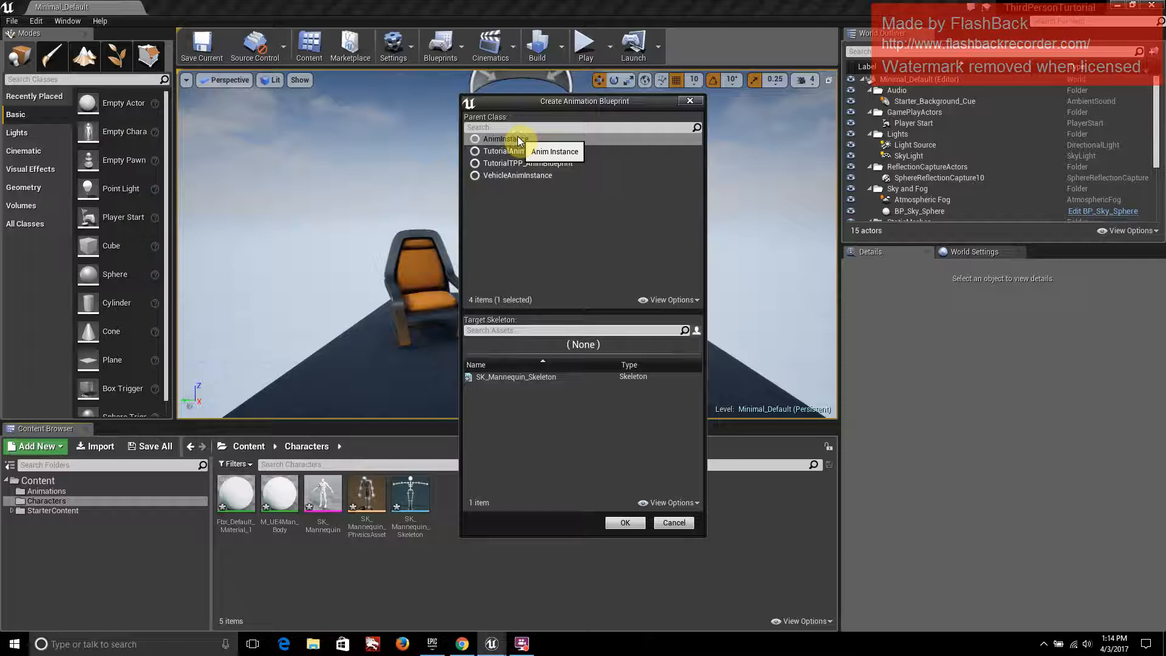
click(625, 523)
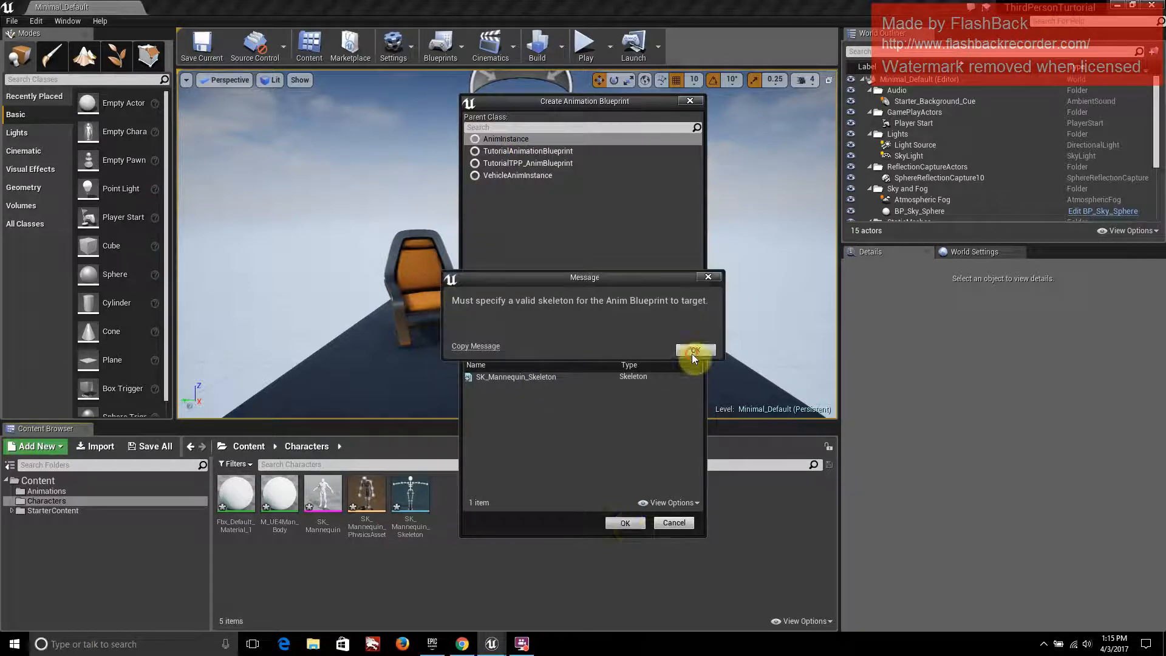
click(694, 350)
click(575, 377)
click(625, 524)
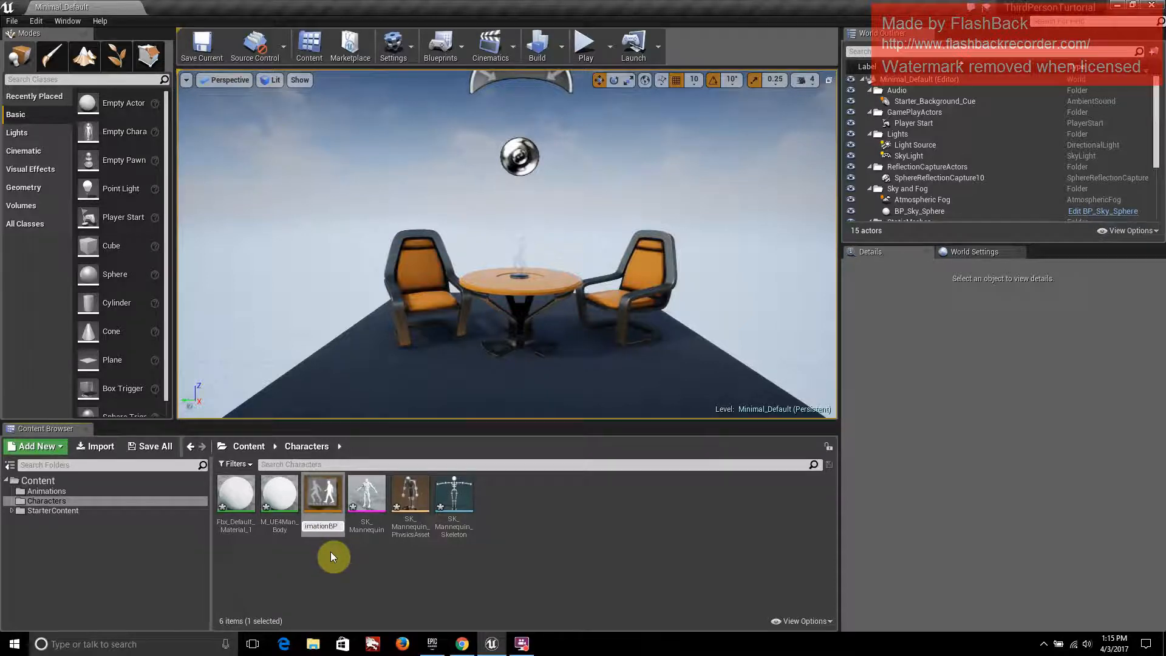
key(Return)
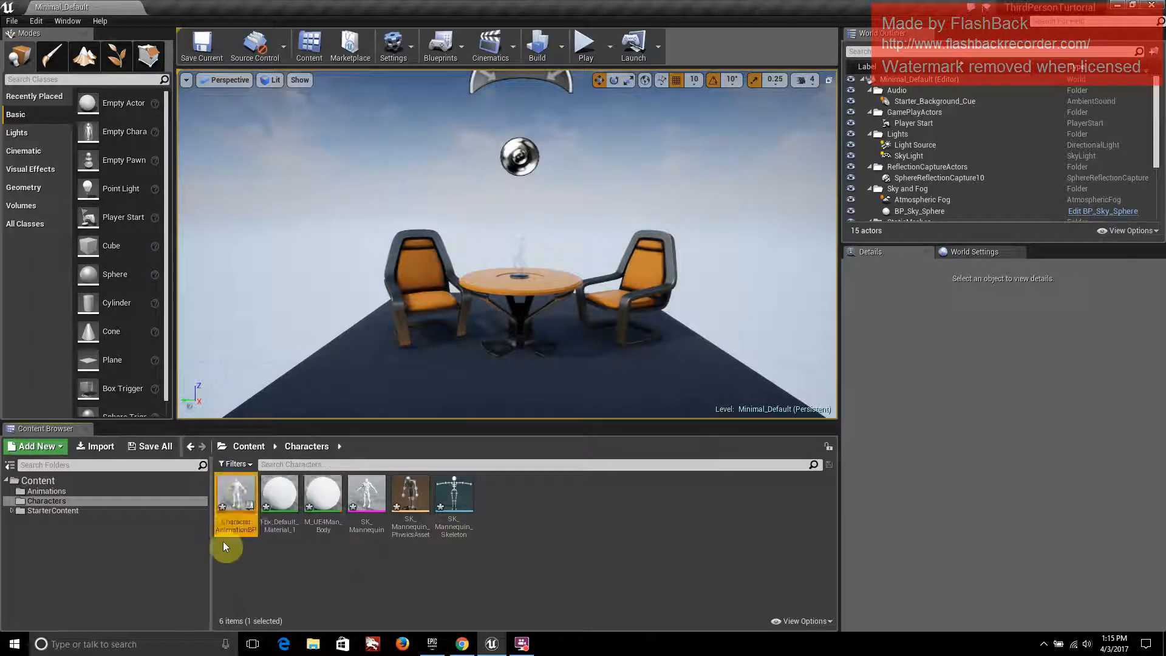
Open CharacterAnimationBP, then enlarge and reposition its editor window so the Anim Graph has more room
double_click(243, 489)
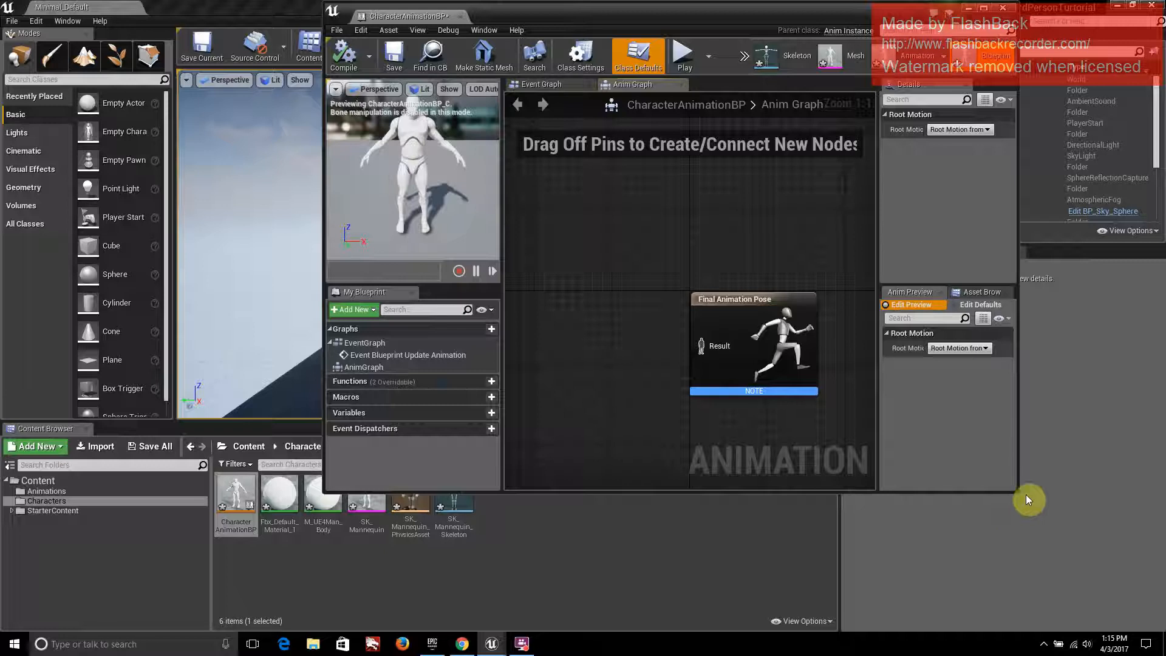
drag(1019, 493, 1144, 572)
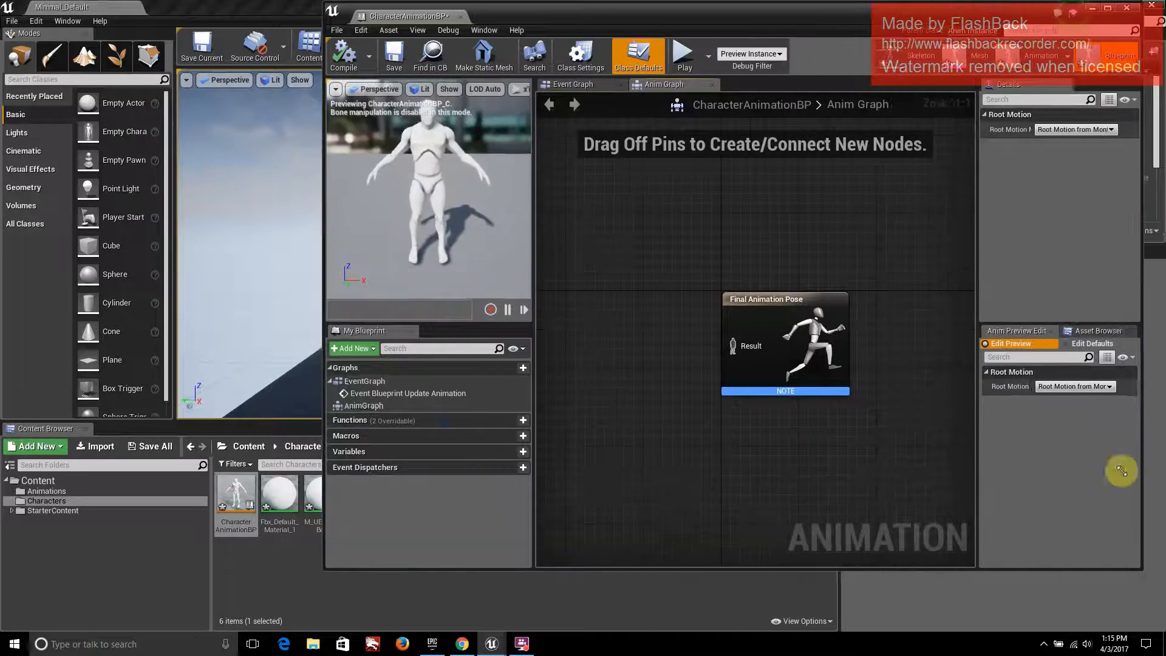
drag(893, 38, 677, 28)
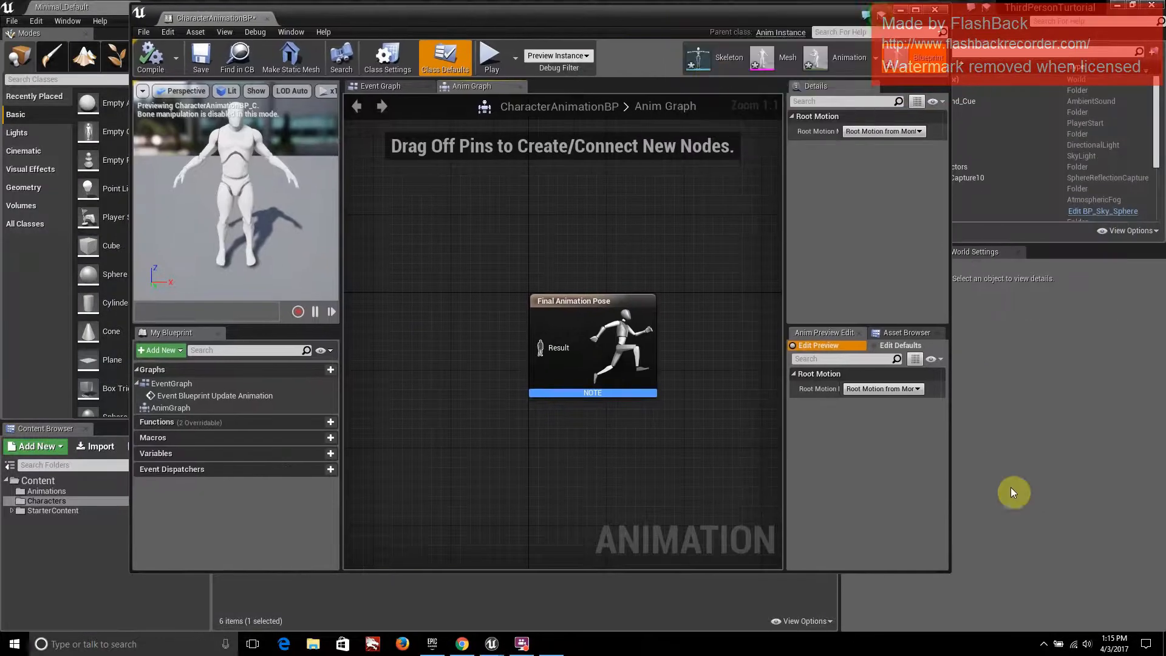
drag(950, 571, 1101, 612)
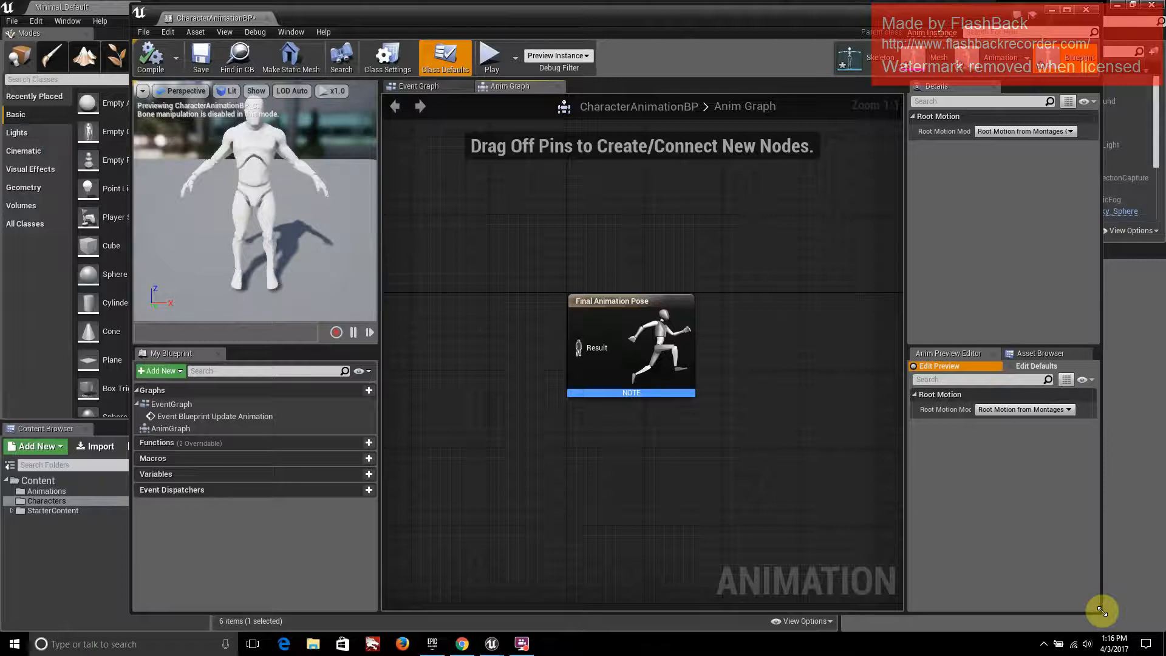
drag(742, 22, 728, 20)
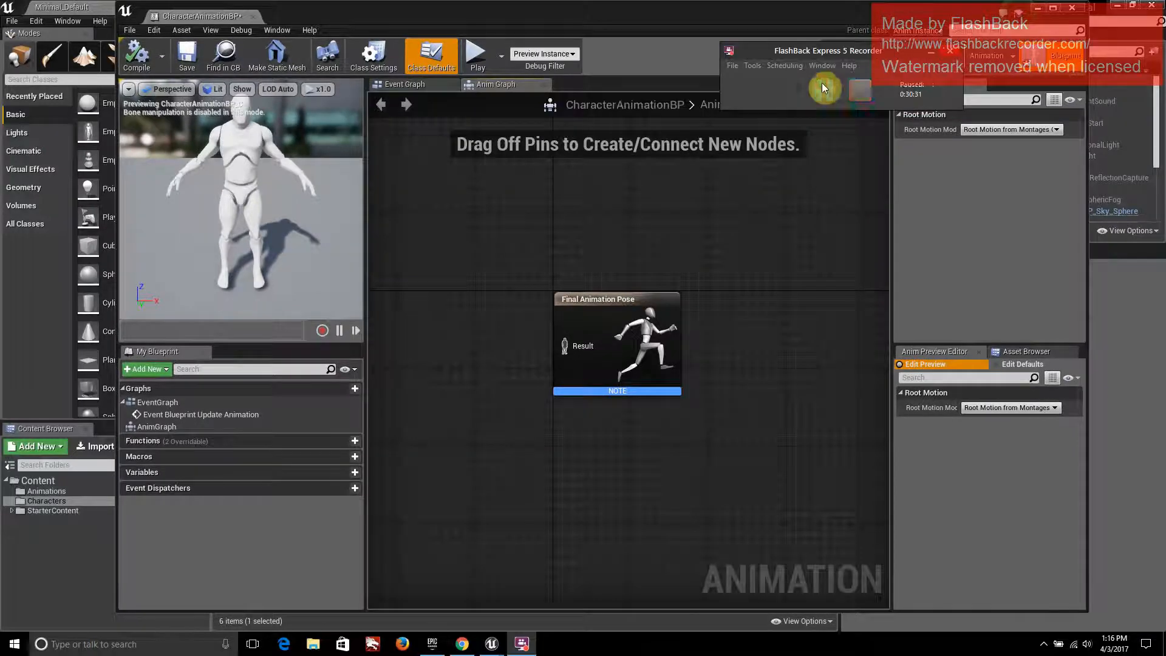
click(716, 174)
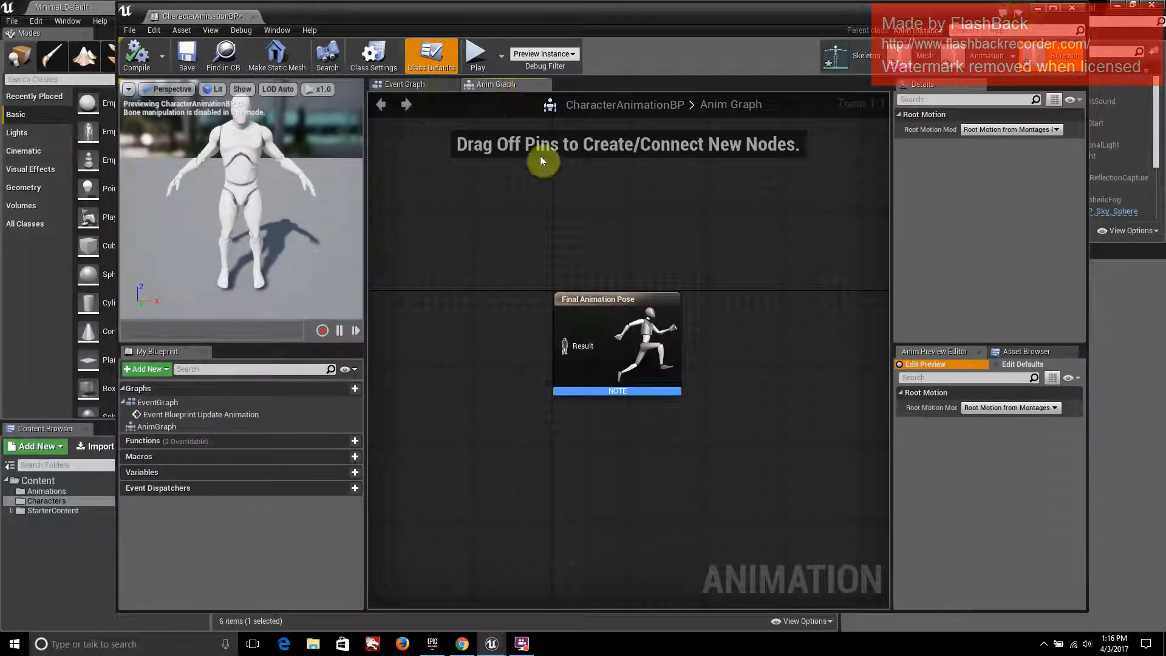
Compare the animation blueprint's Event Graph with its Anim Graph, ending on the Anim Graph
click(420, 85)
right_drag(688, 273, 552, 196)
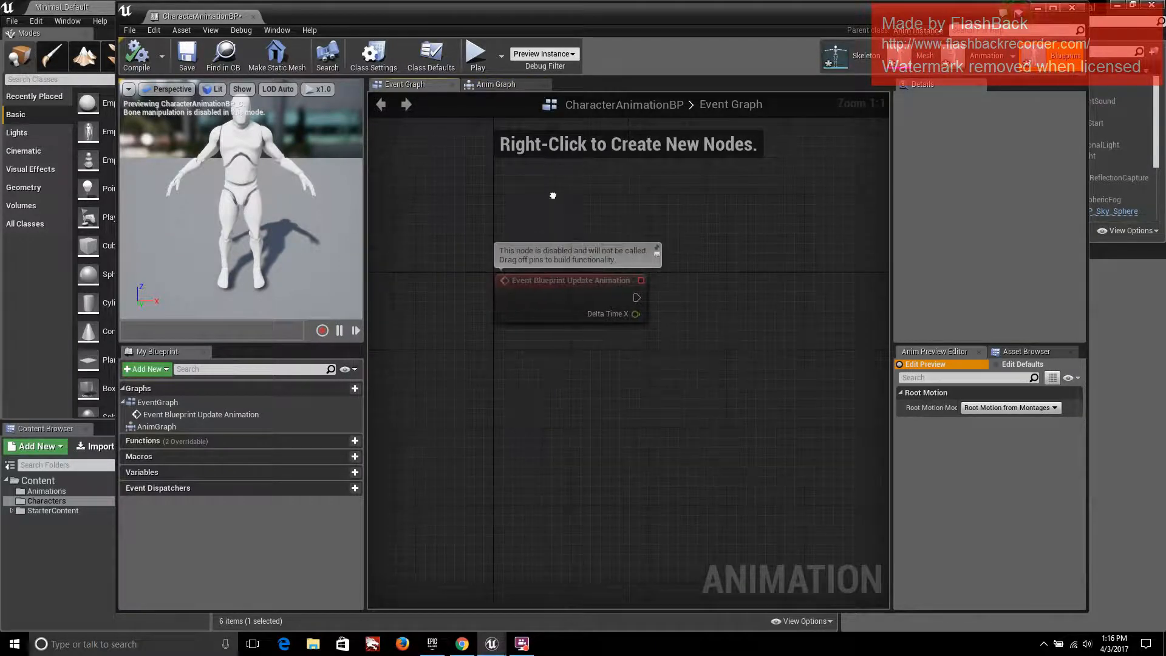
click(485, 85)
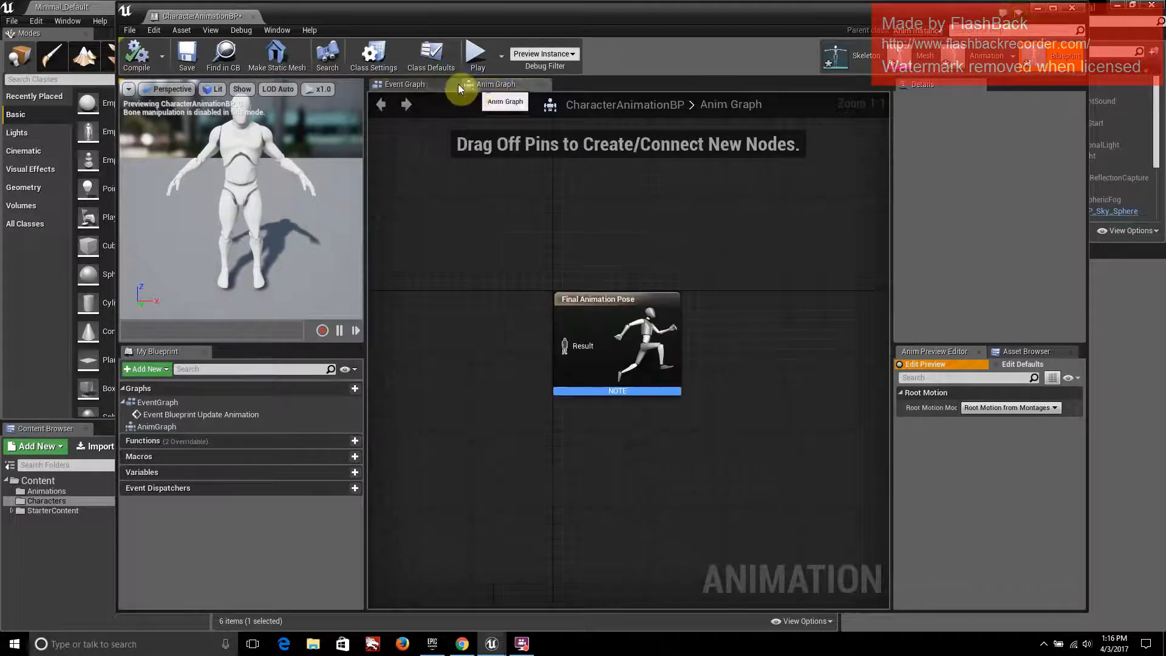
click(439, 84)
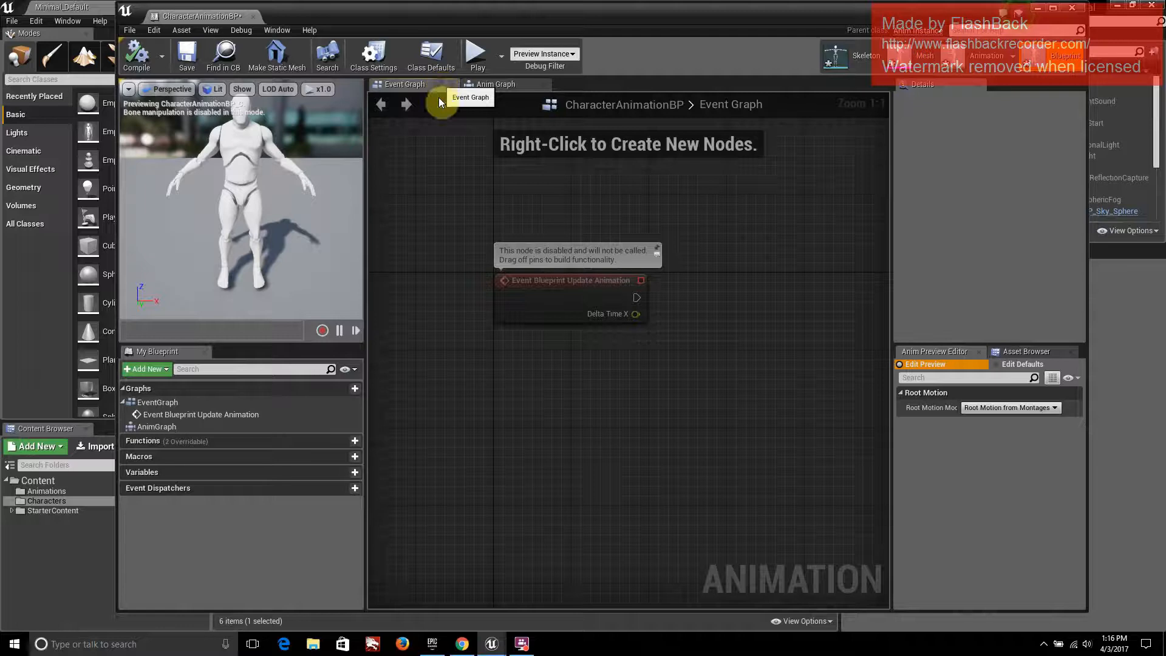
click(495, 85)
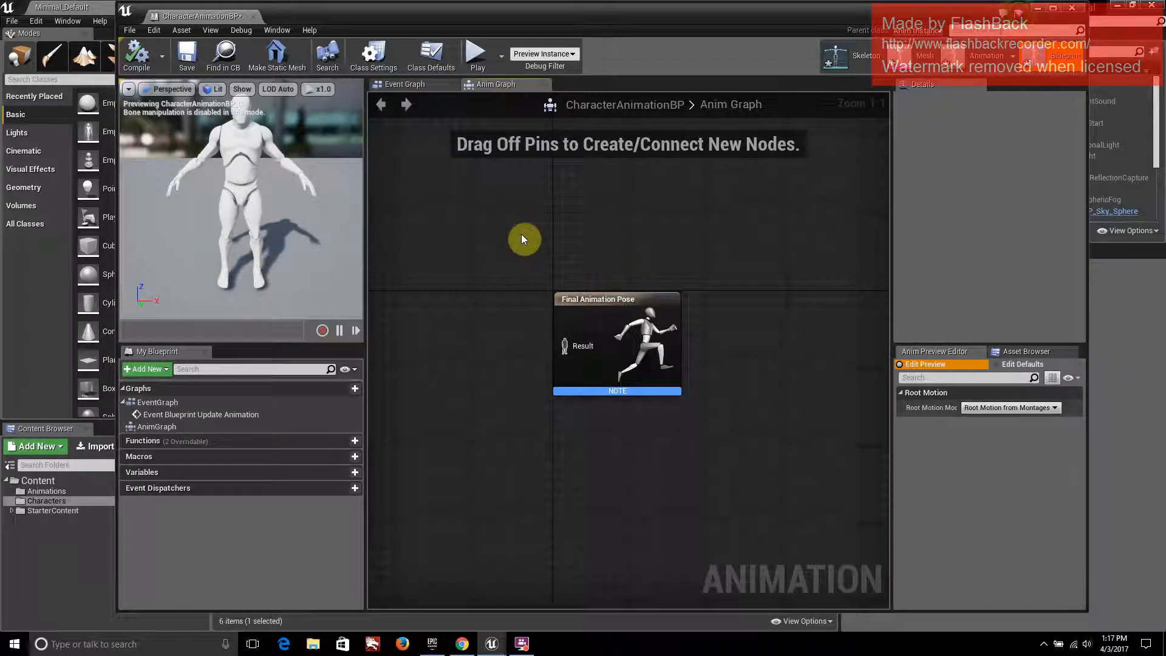
Add a new state machine to the Anim Graph, connect it to the Final Animation Pose's Result, and line it up with that node
right_drag(501, 251, 654, 196)
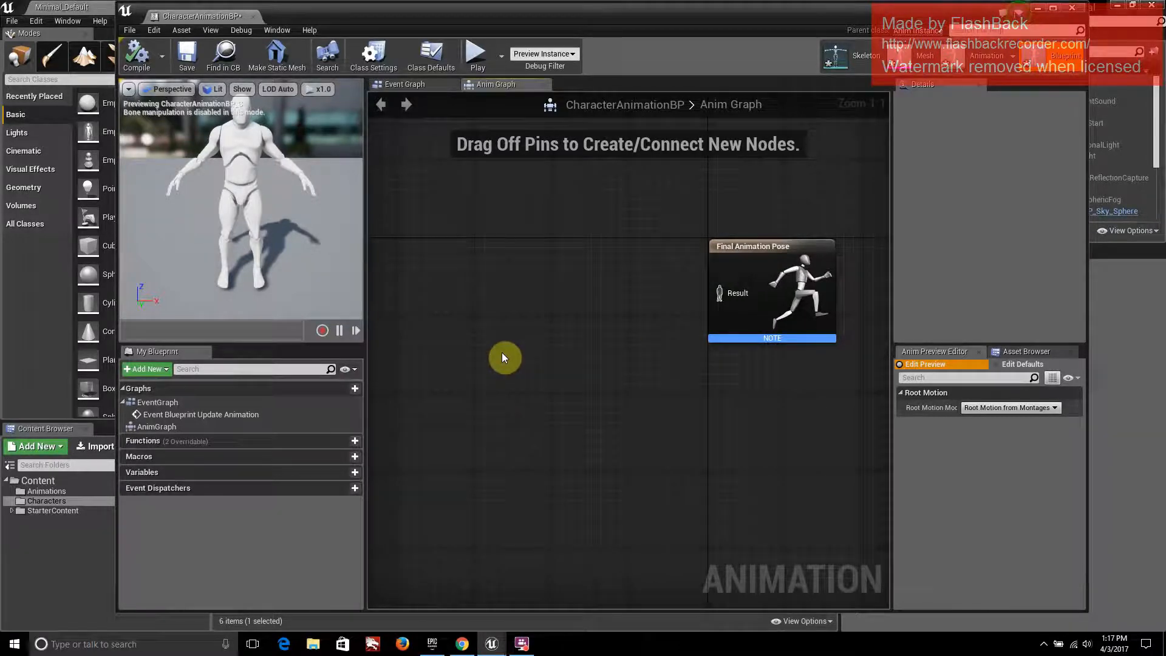
right_click(441, 305)
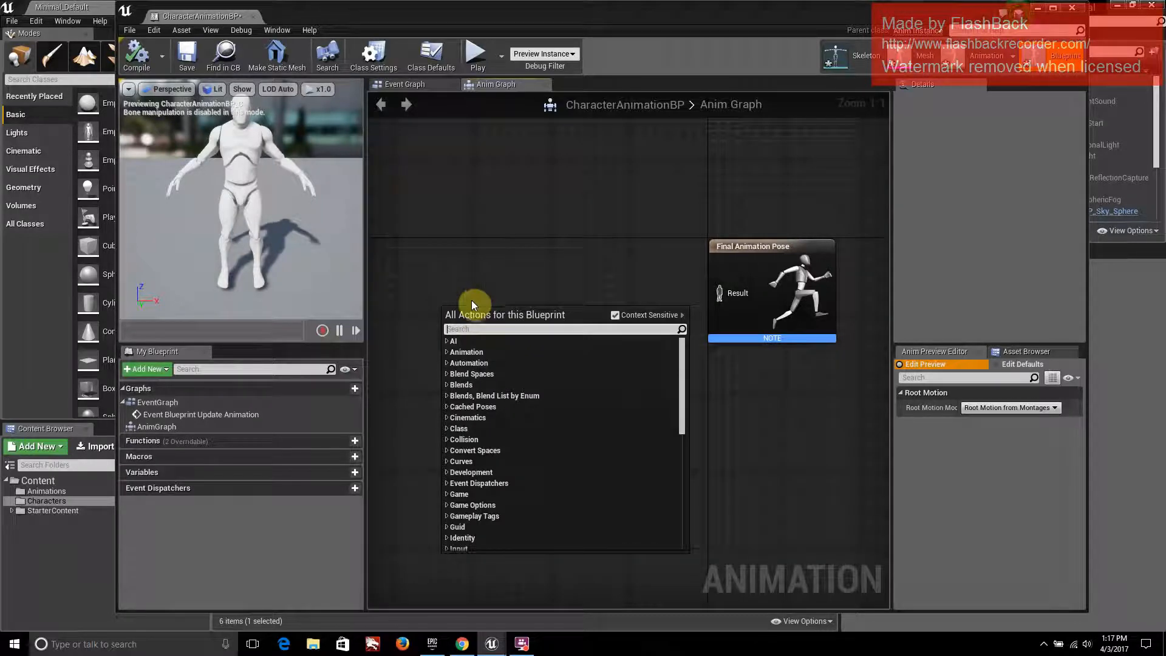
scroll(488, 287, down, 1)
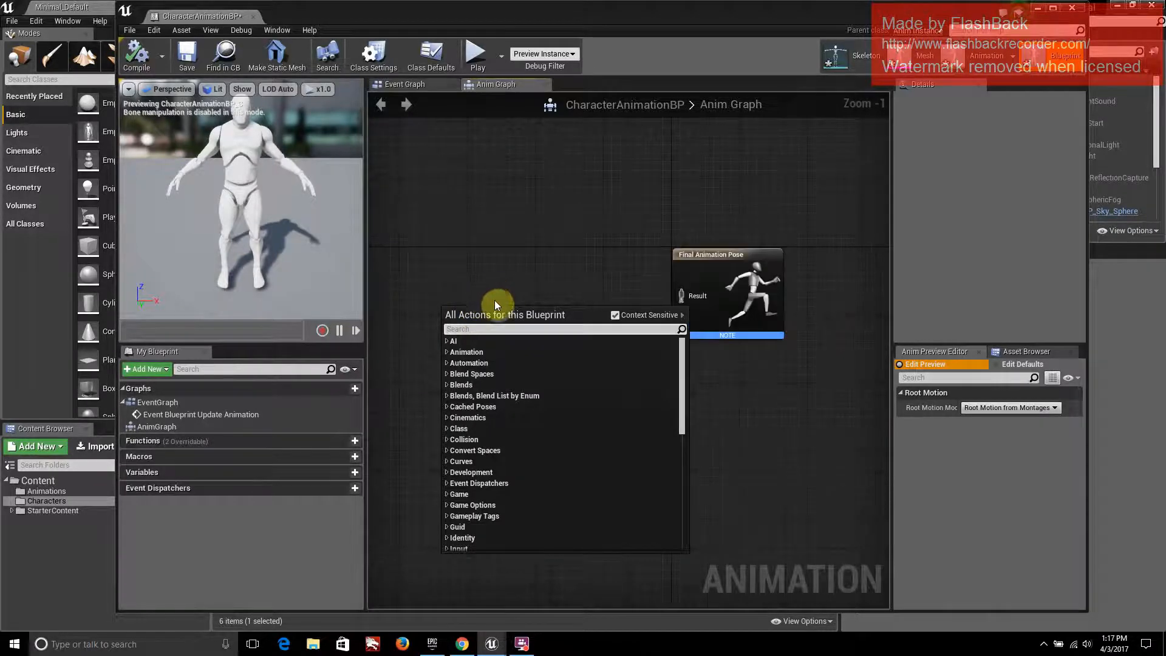
scroll(522, 270, up, 1)
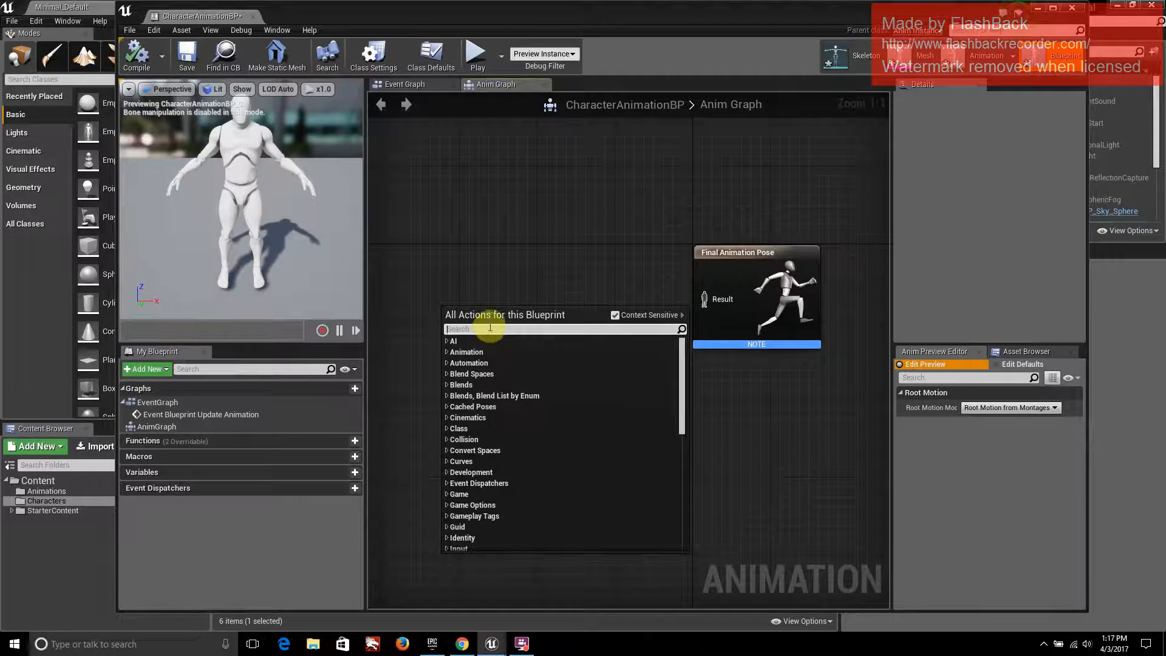
text(state)
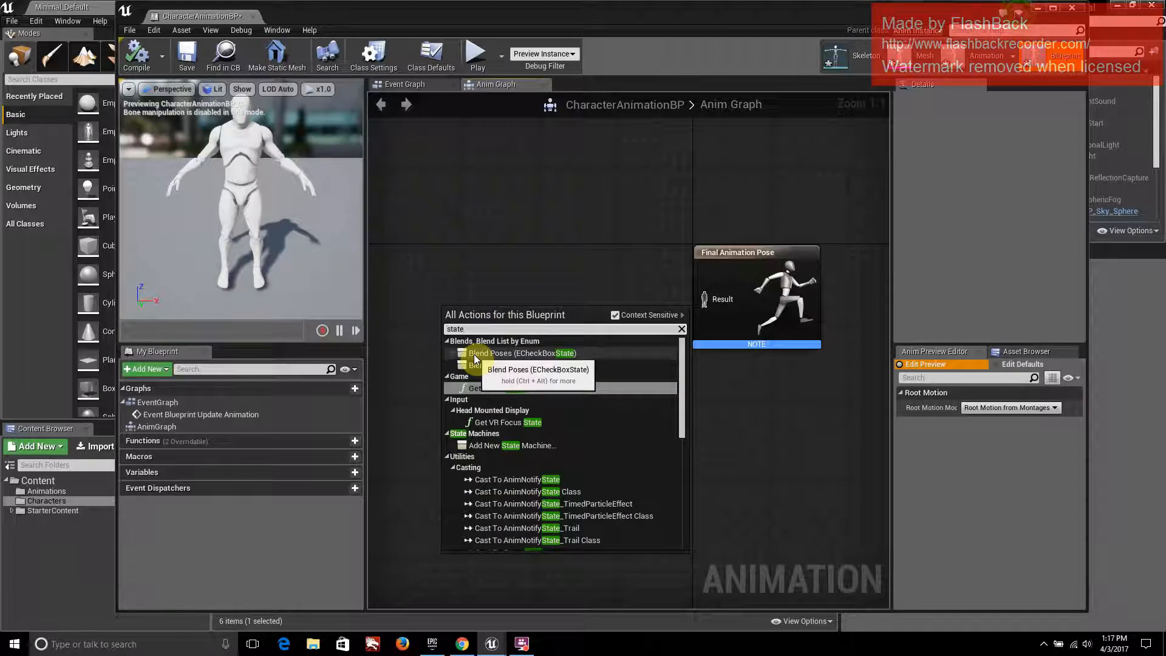
click(488, 445)
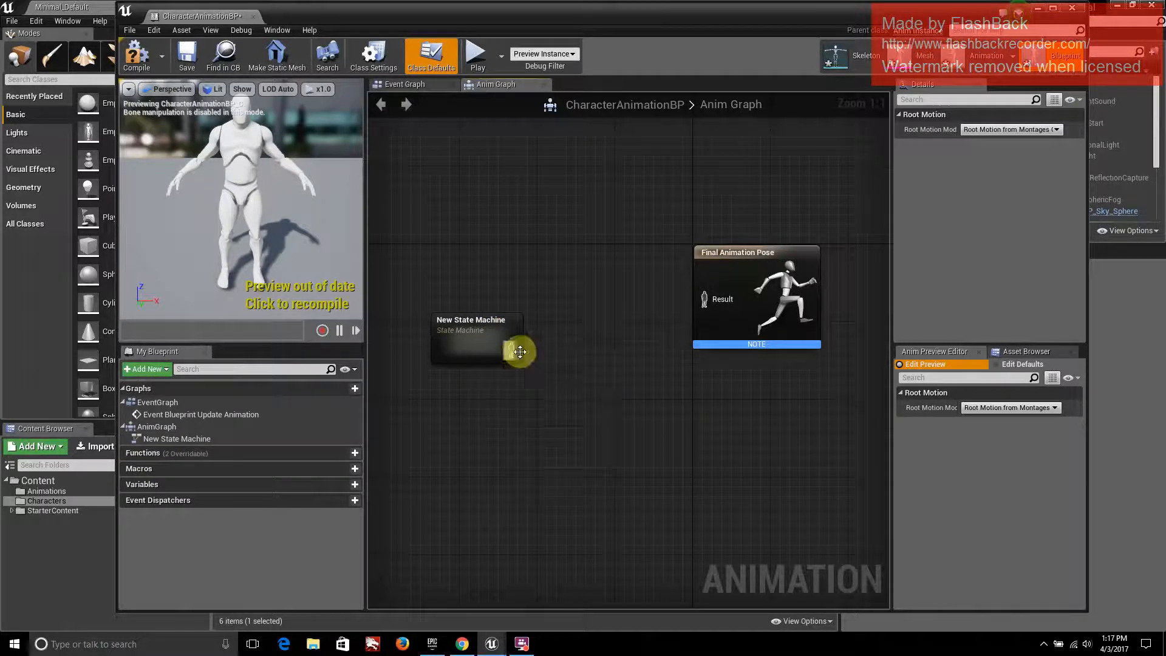
drag(514, 351, 699, 300)
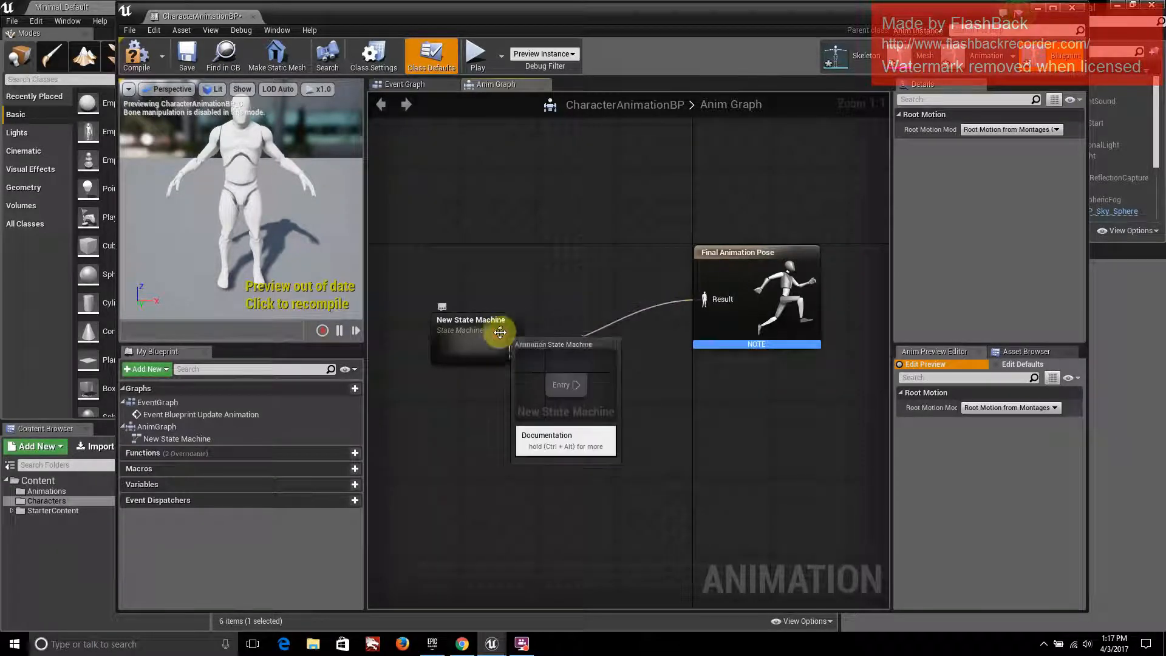
drag(467, 352, 534, 302)
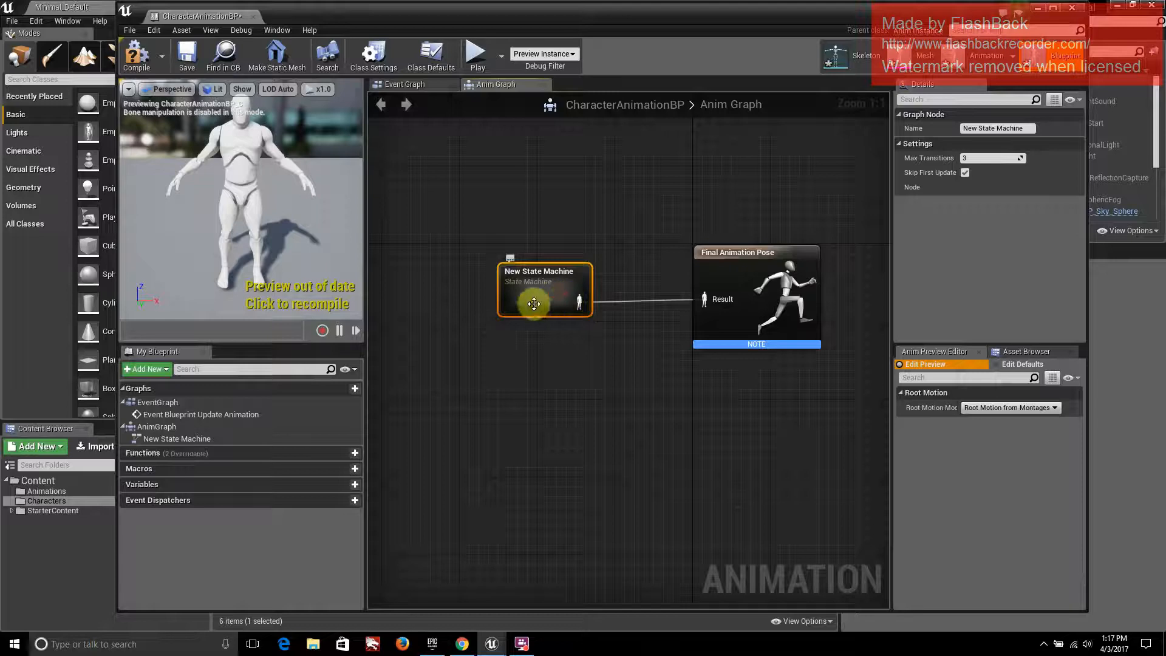
Rename the new state machine Locomotion and open its graph
double_click(534, 273)
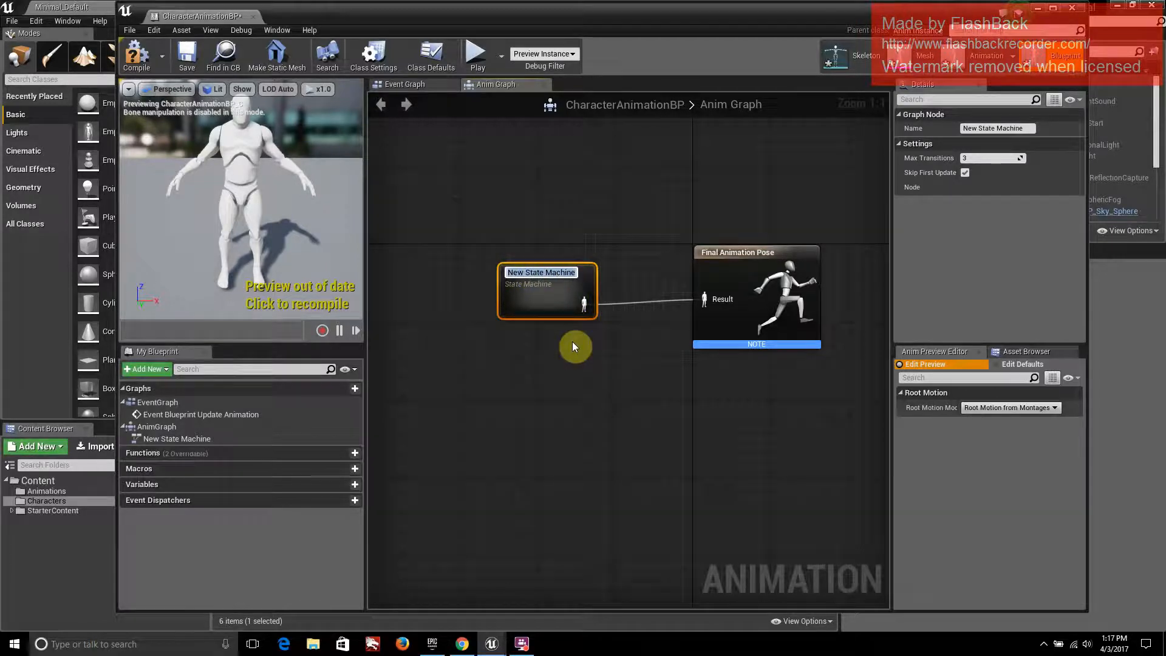
text(Locomotion)
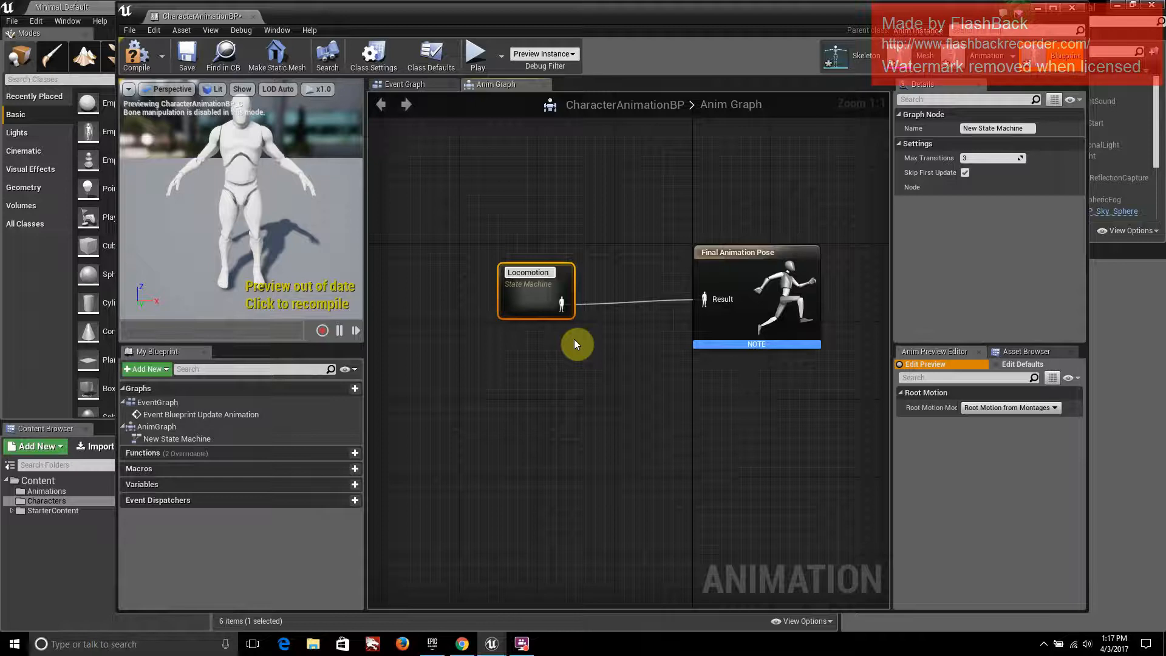
key(Return)
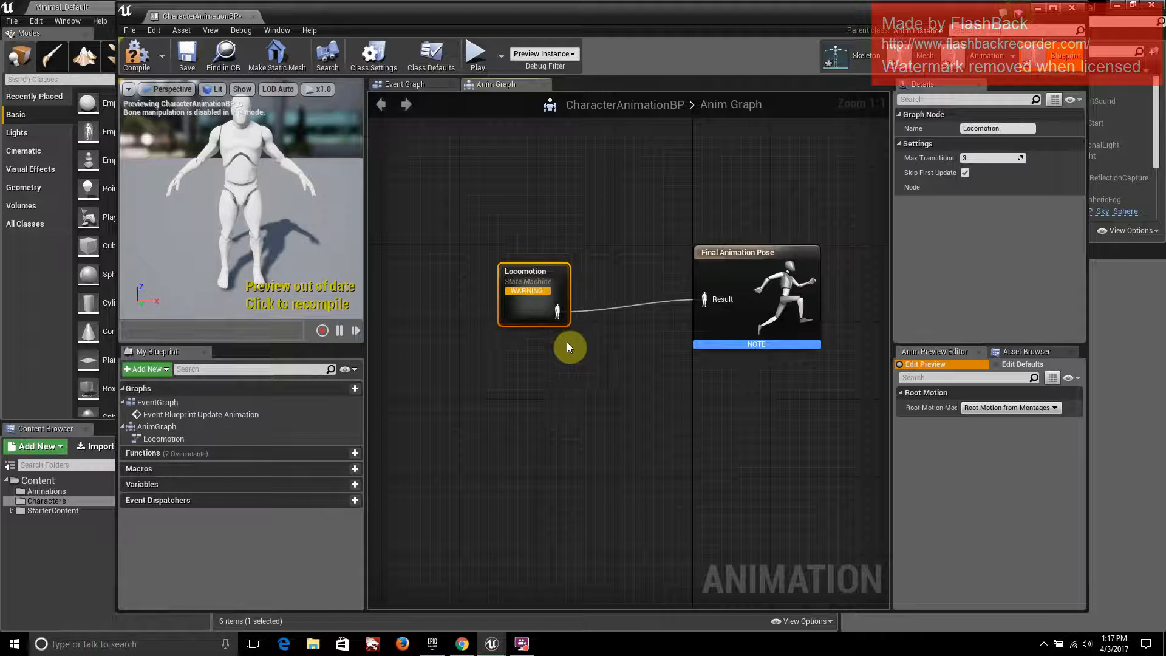
double_click(547, 290)
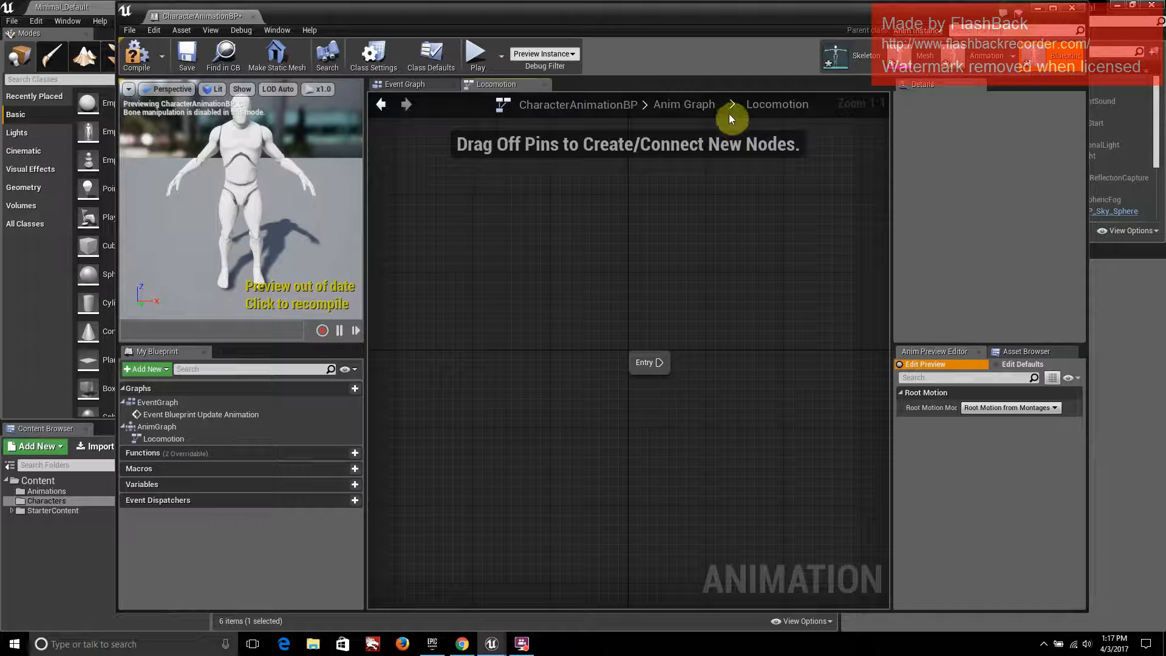
click(706, 104)
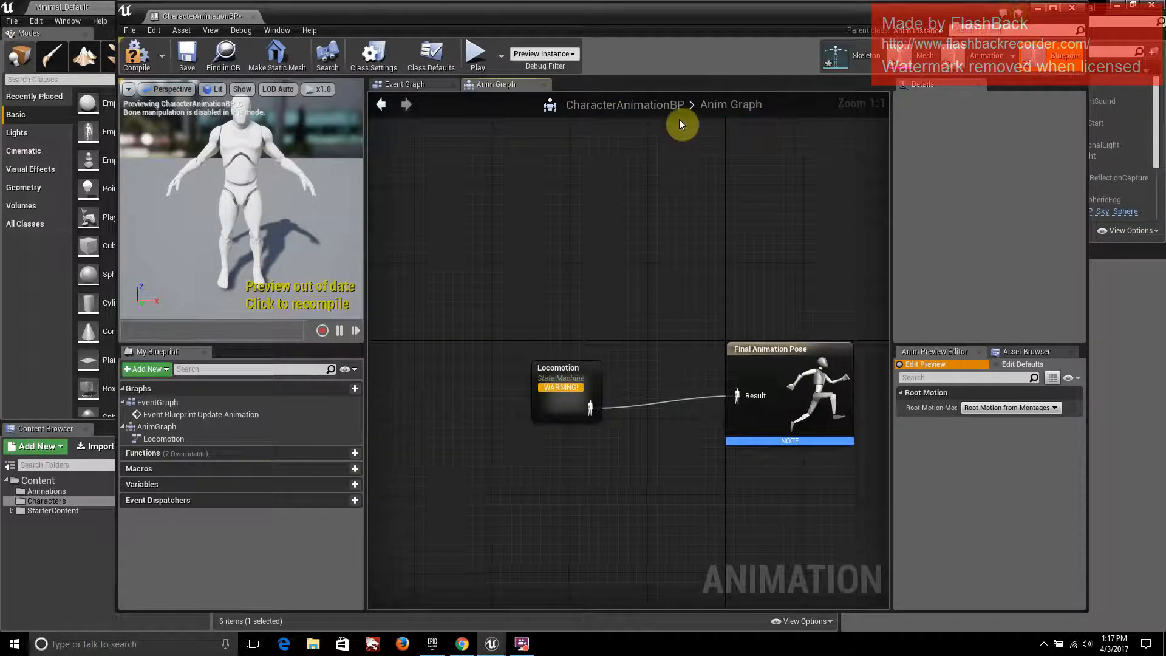
double_click(567, 379)
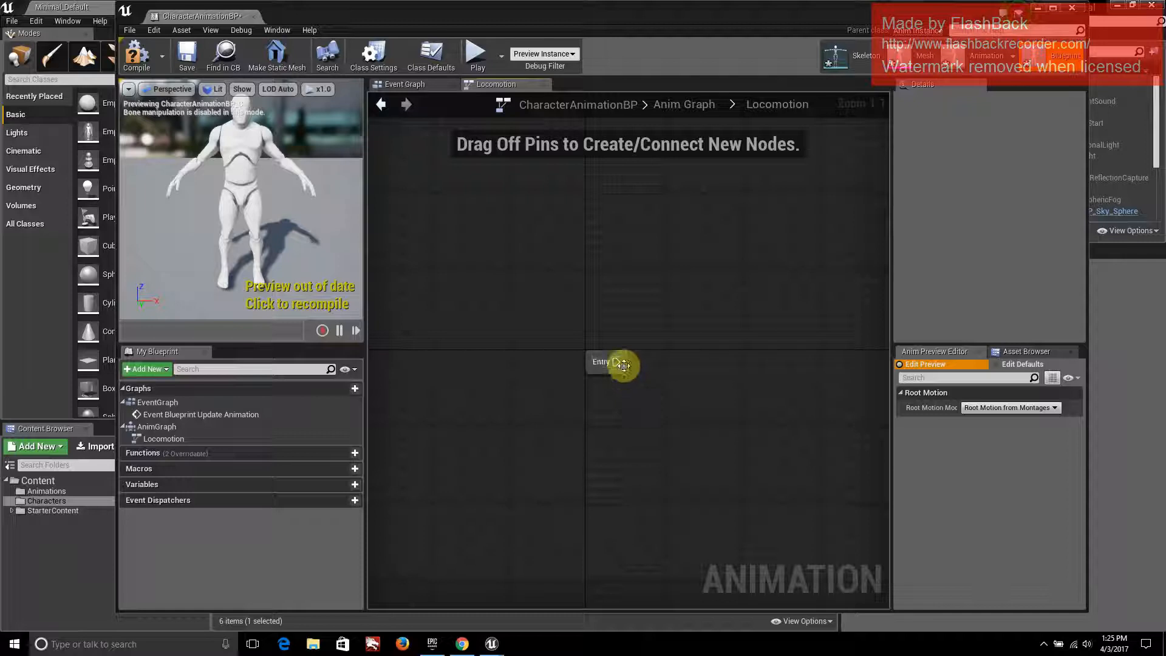
Add a state connected from Entry in the Locomotion graph, name it Idle_Walk_Run, and align it with Entry
click(615, 364)
drag(616, 363, 689, 359)
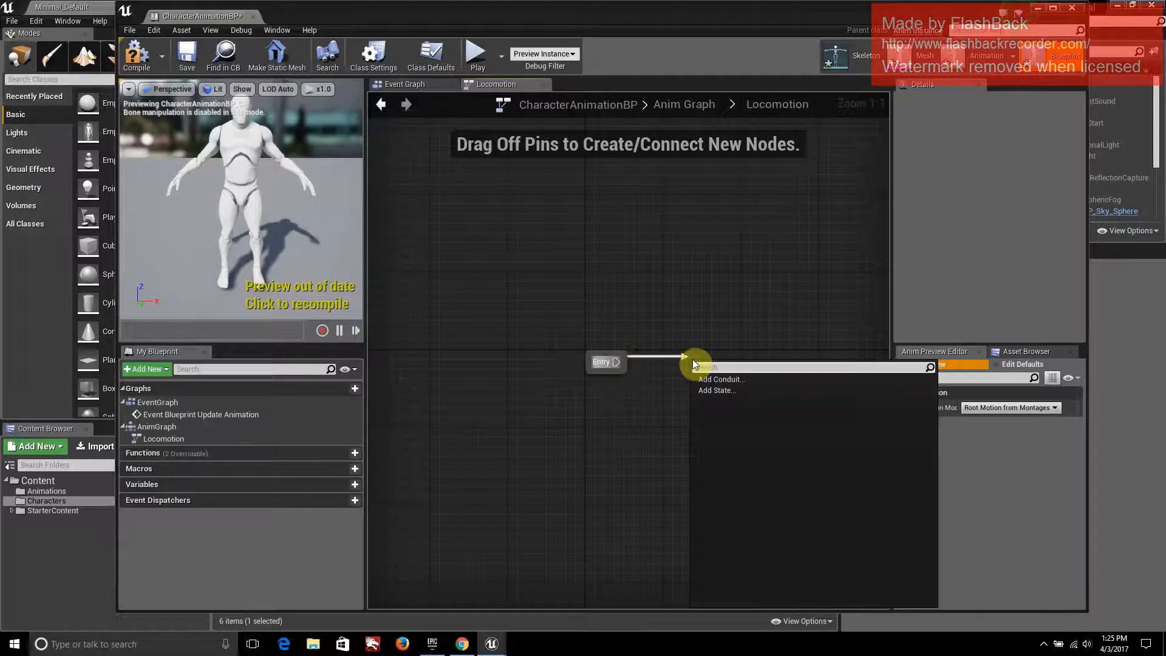
click(707, 390)
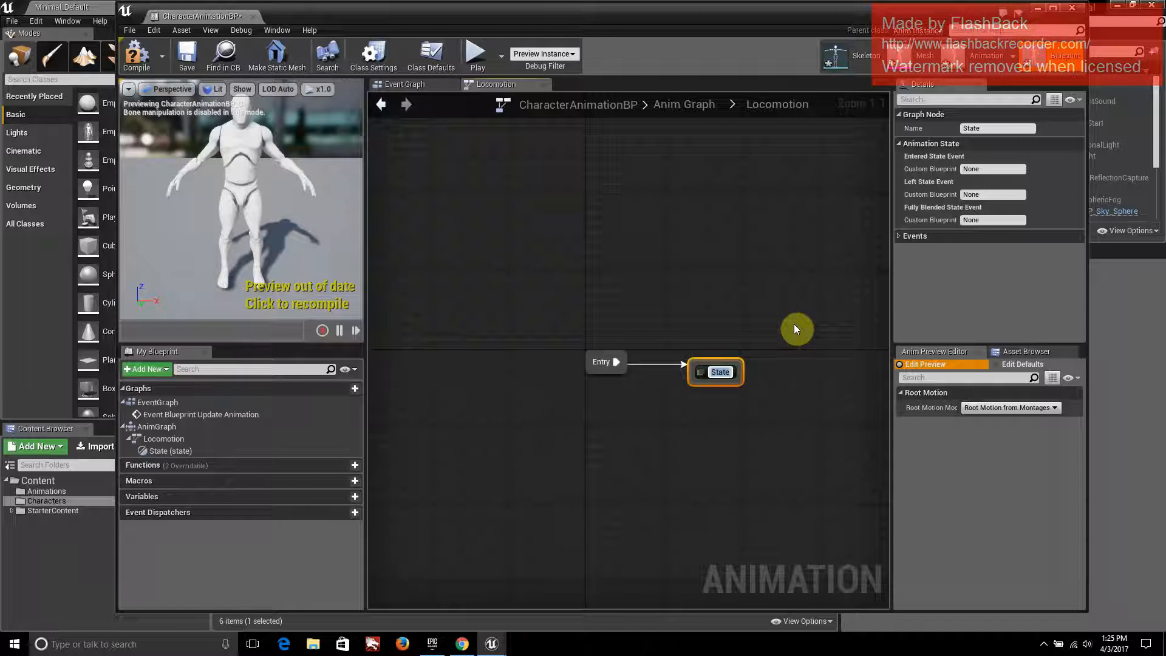
text(Idle_walk)
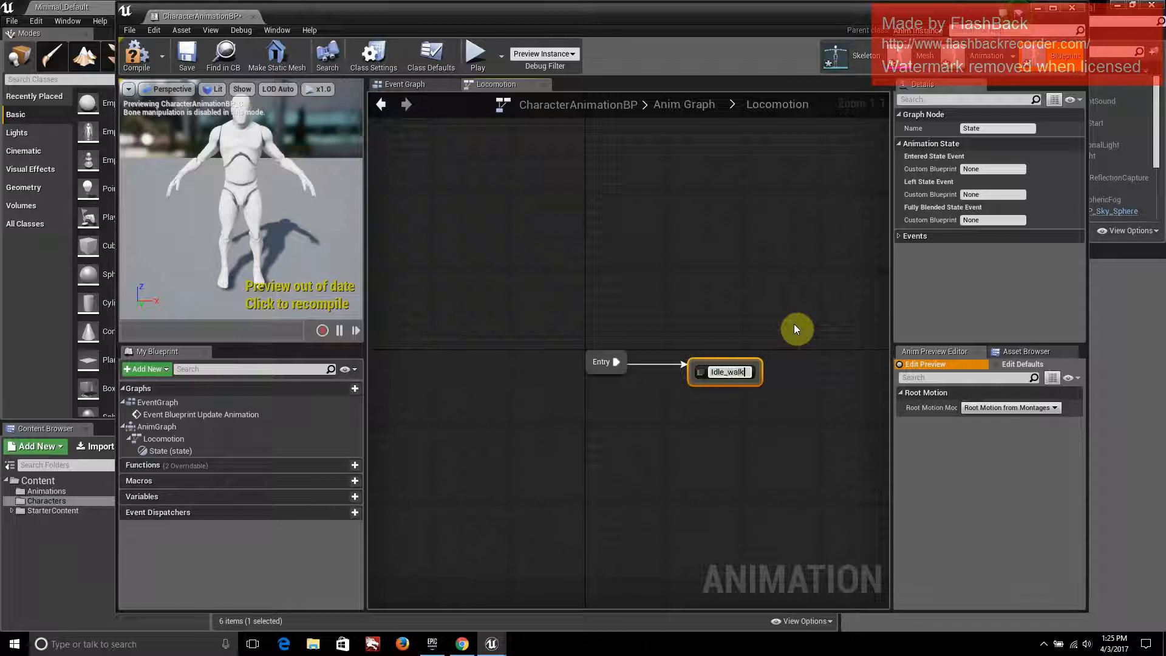
key(BackSpace)
key(BackSpace)
key(BackSpace)
key(BackSpace)
text(Walk_Run)
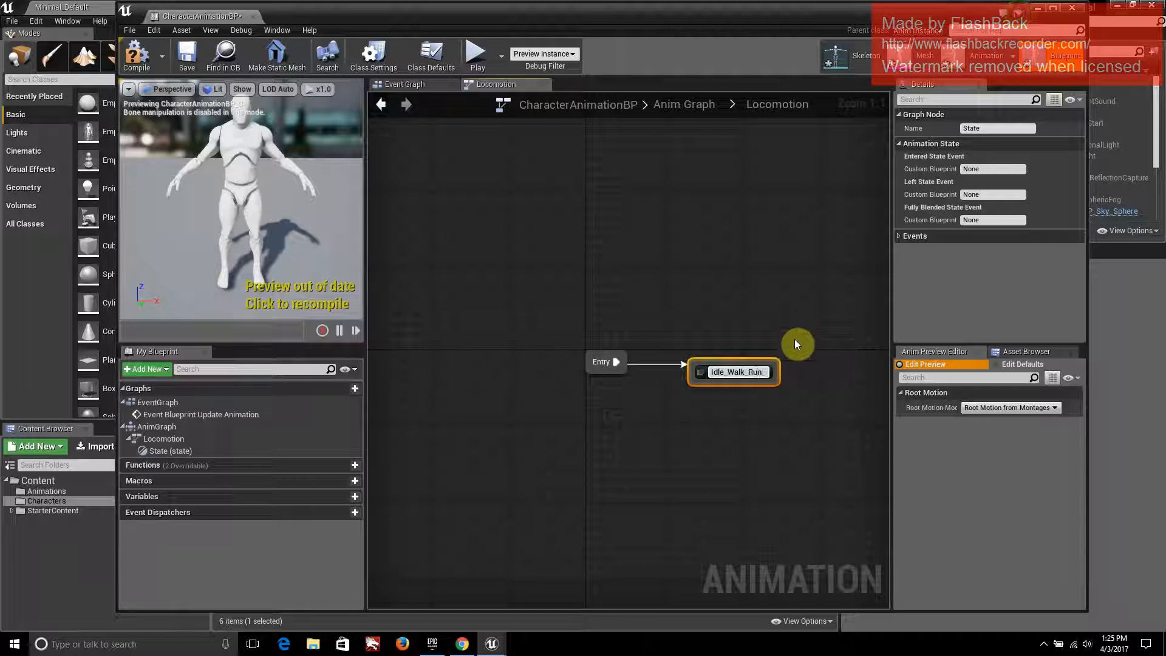
key(Return)
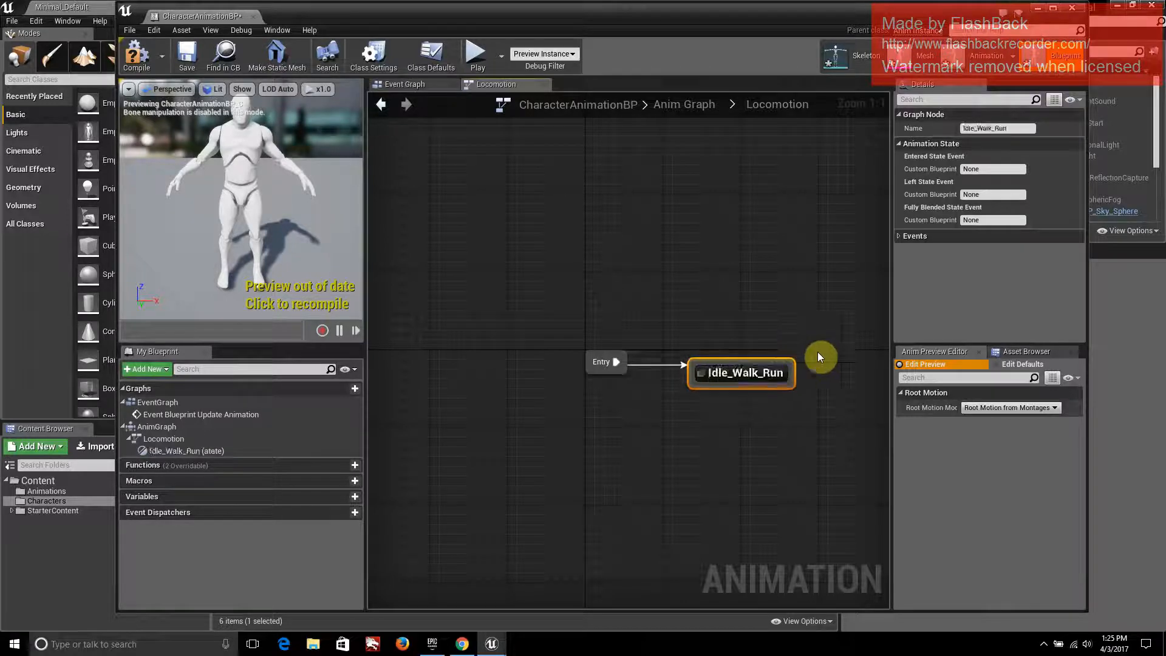
drag(715, 371, 713, 361)
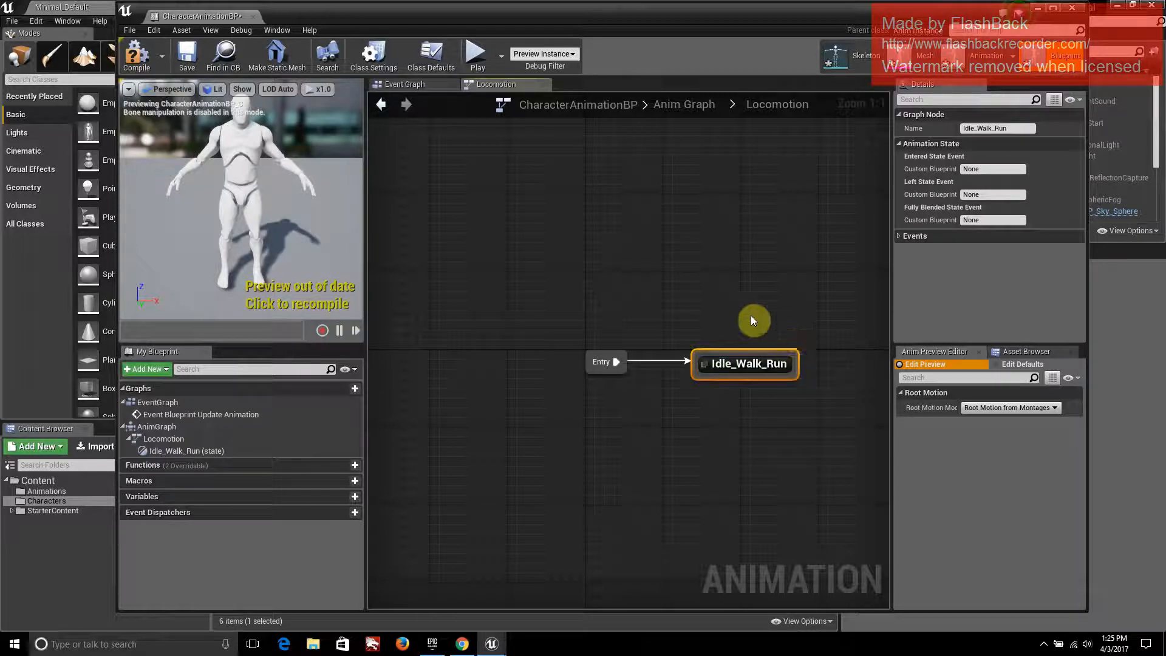
Inside the Idle_Walk_Run state, add the Idle_Walk_Run Blendspace Player and connect its pose output to the Final Animation Pose's Result
double_click(758, 367)
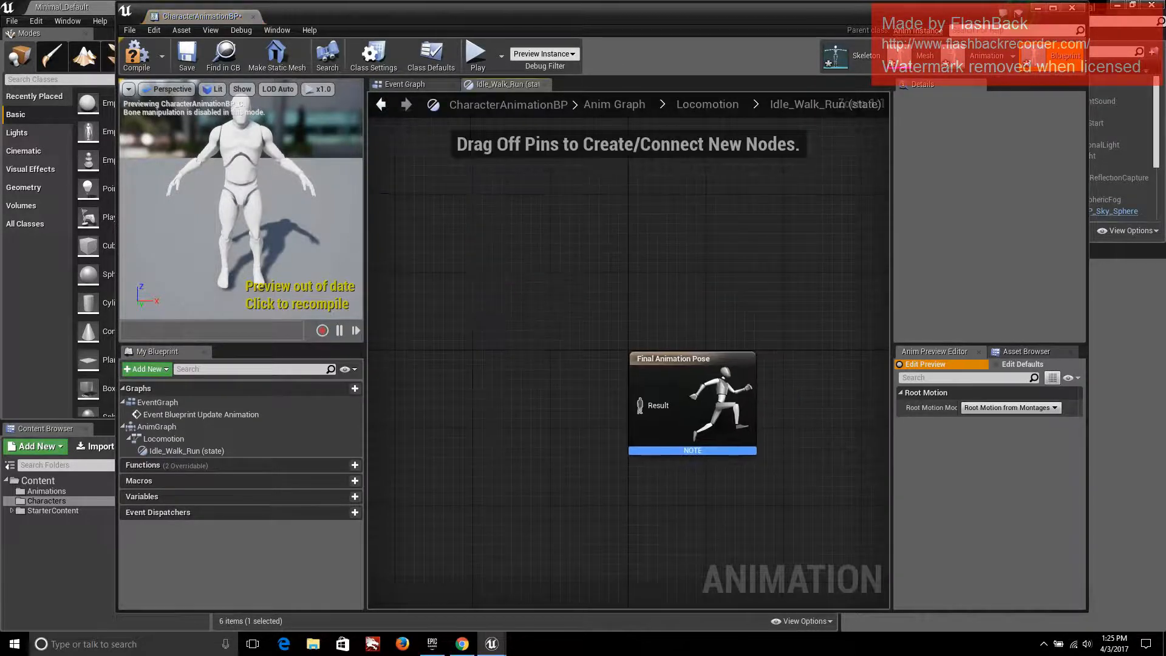
right_drag(705, 295, 611, 242)
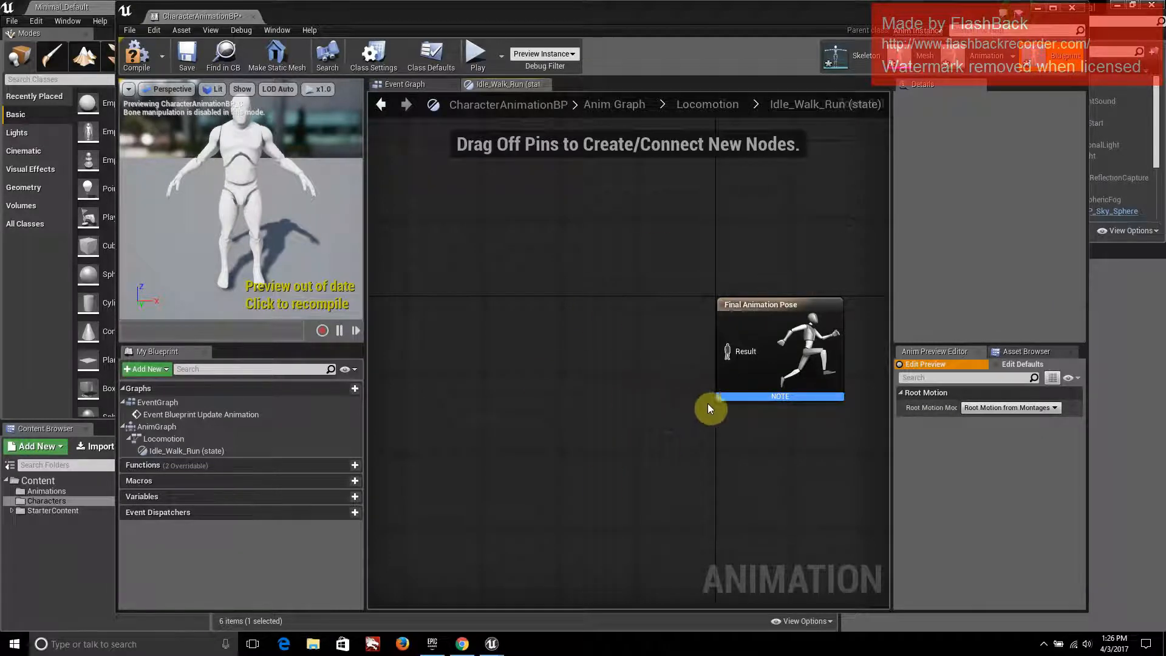
right_click(583, 376)
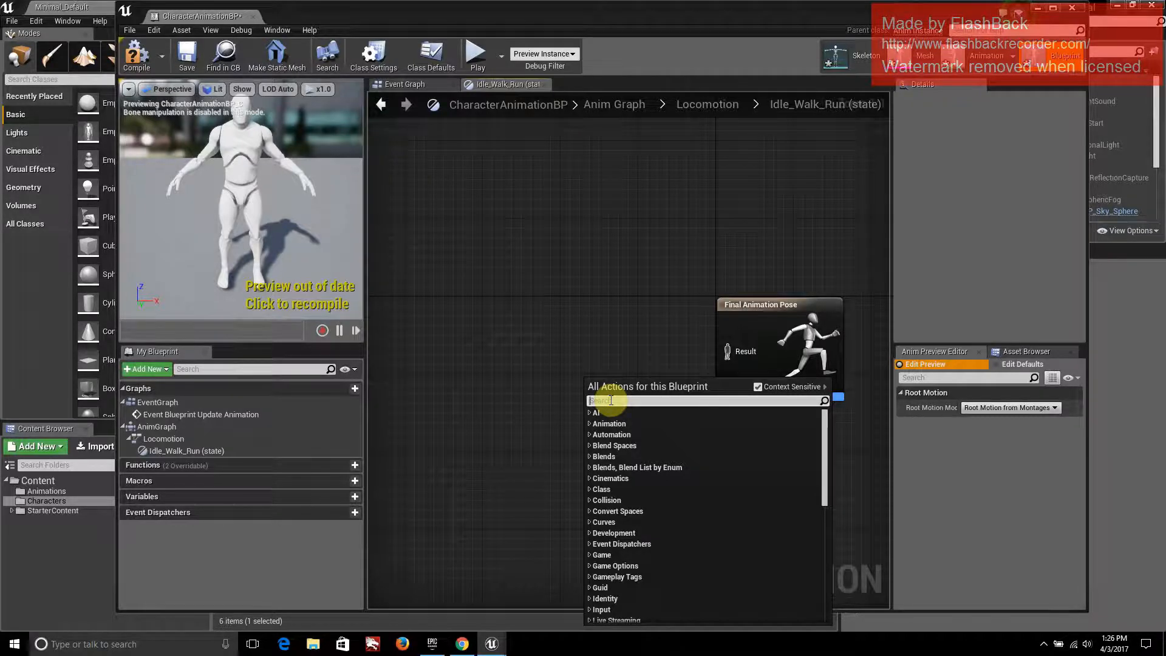
text(Idle)
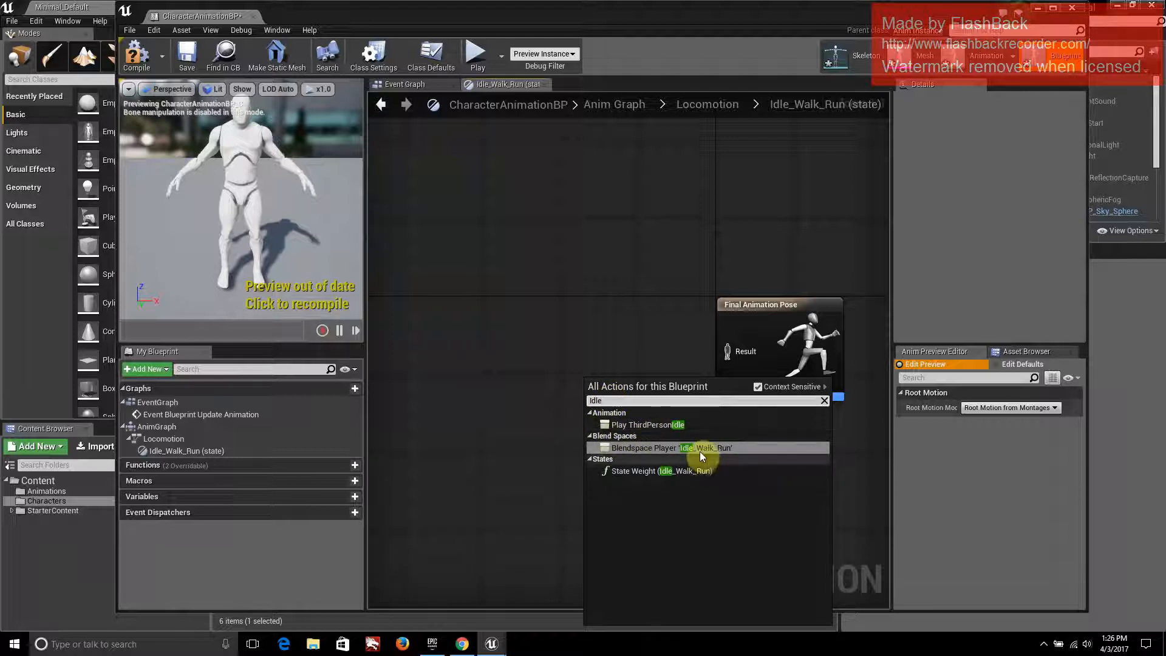
click(700, 451)
drag(623, 393, 543, 304)
drag(607, 326, 738, 363)
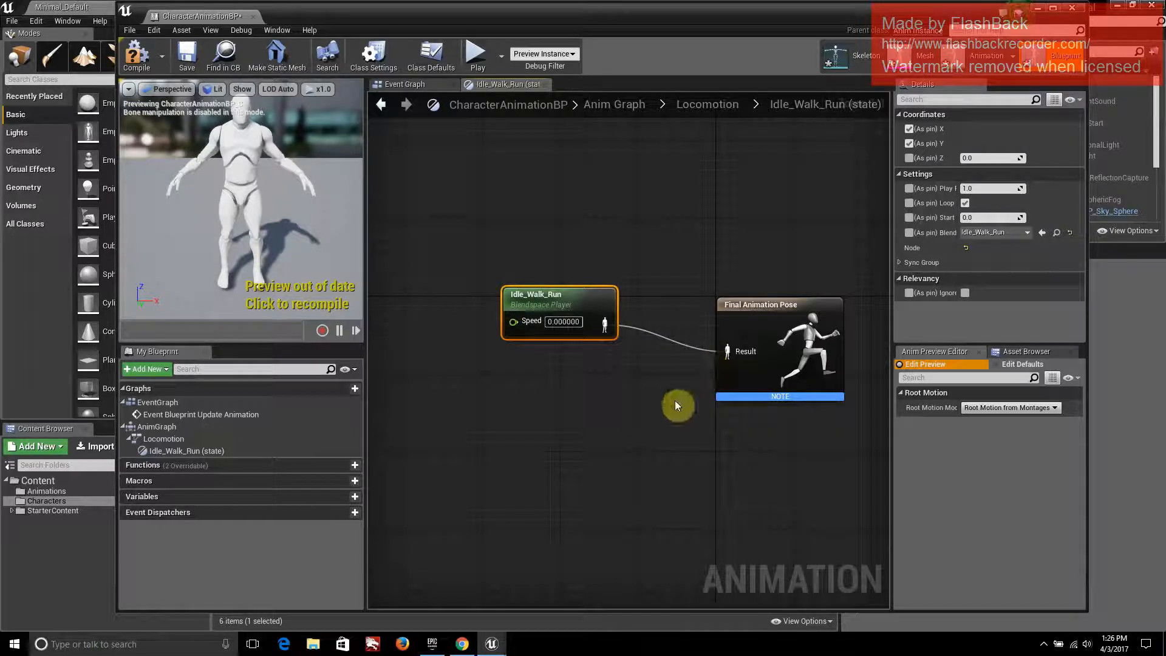
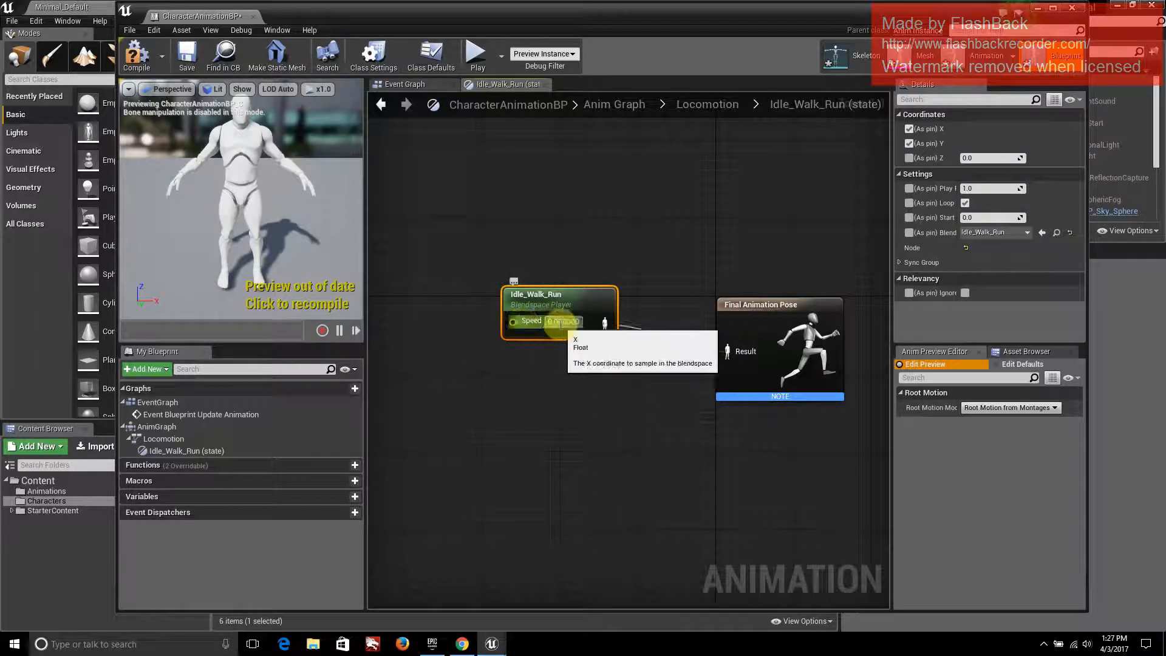
Promote the Idle_Walk_Run blend space player's Speed input to a variable named Speed
right_click(520, 319)
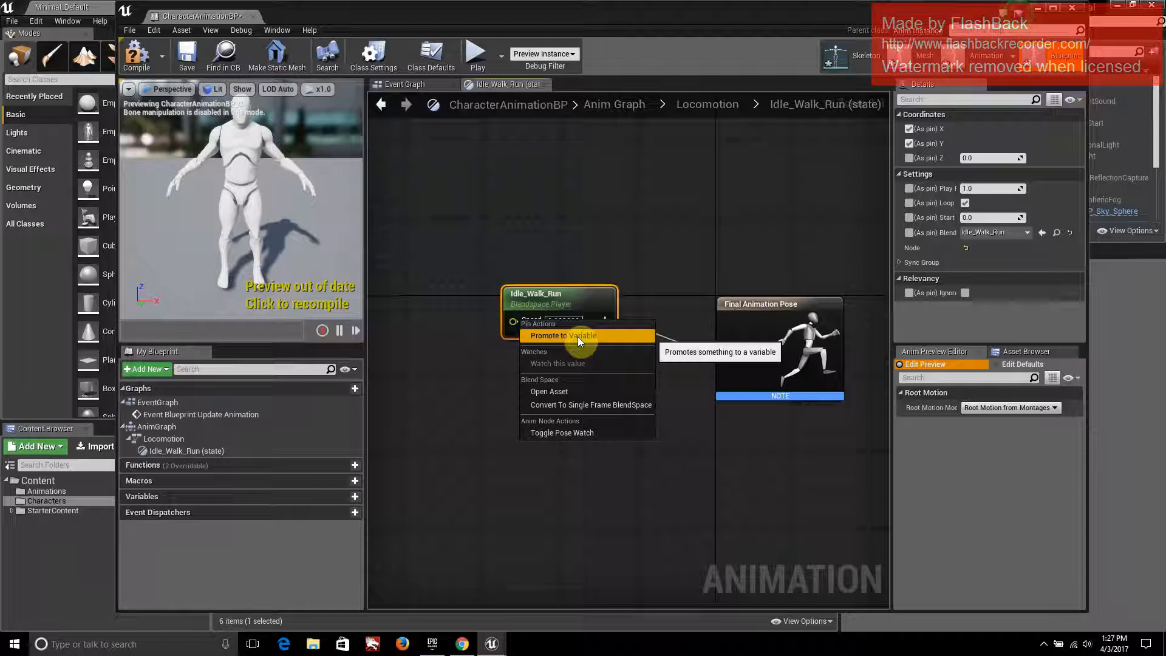
click(581, 337)
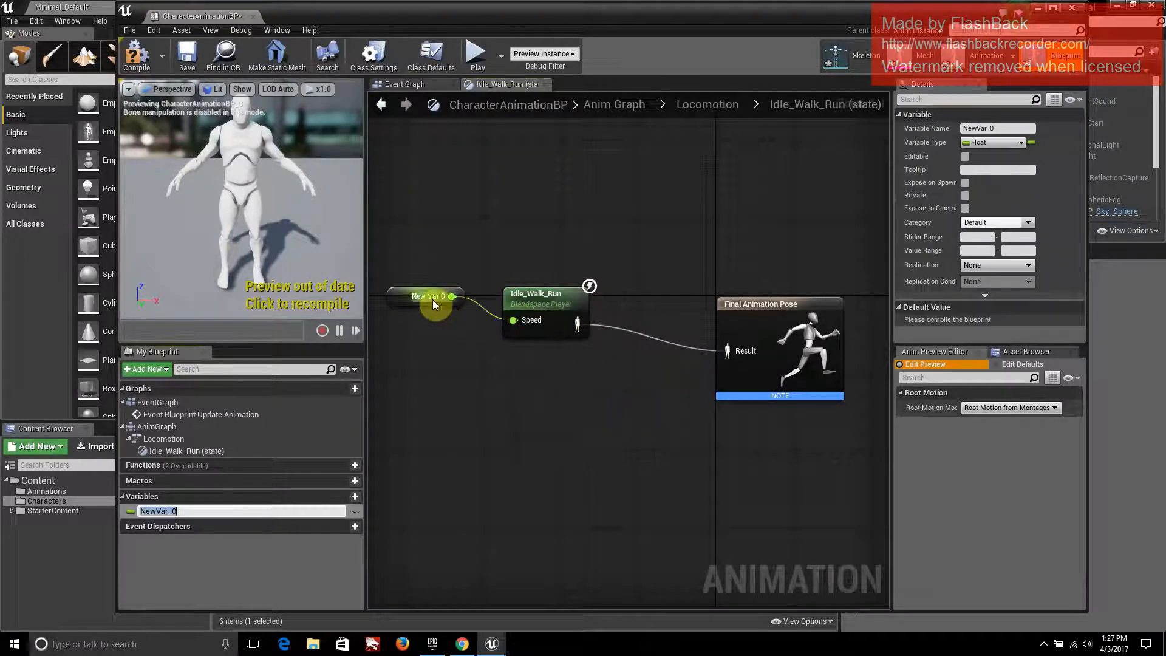
key(Return)
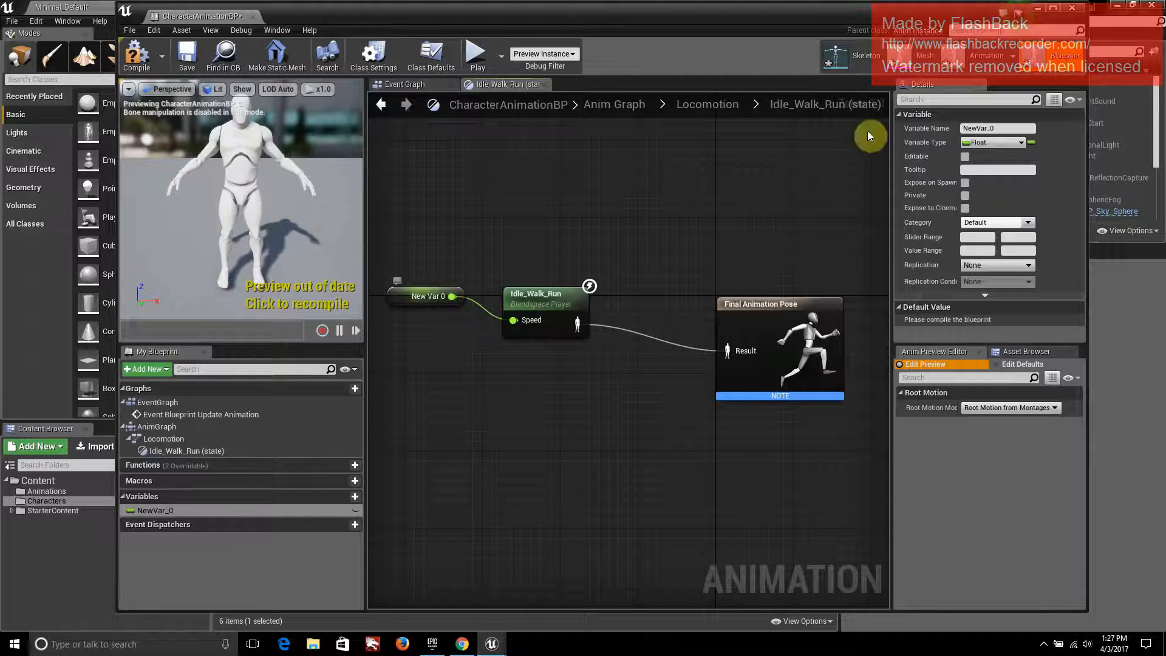
click(999, 128)
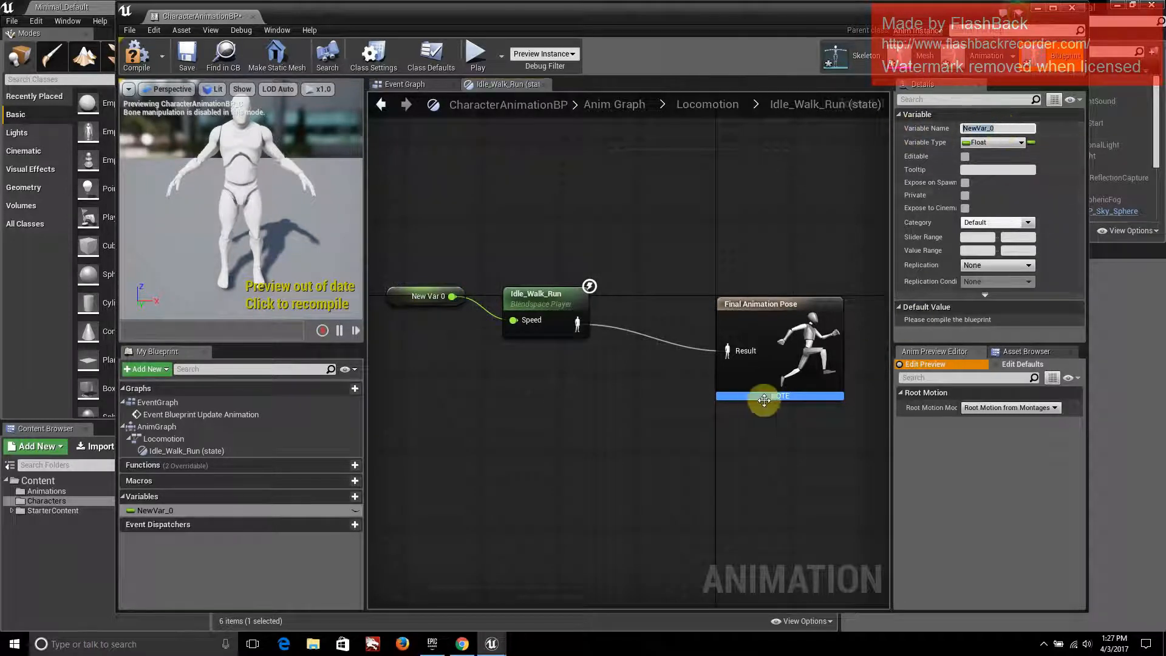
text(Speed)
click(668, 302)
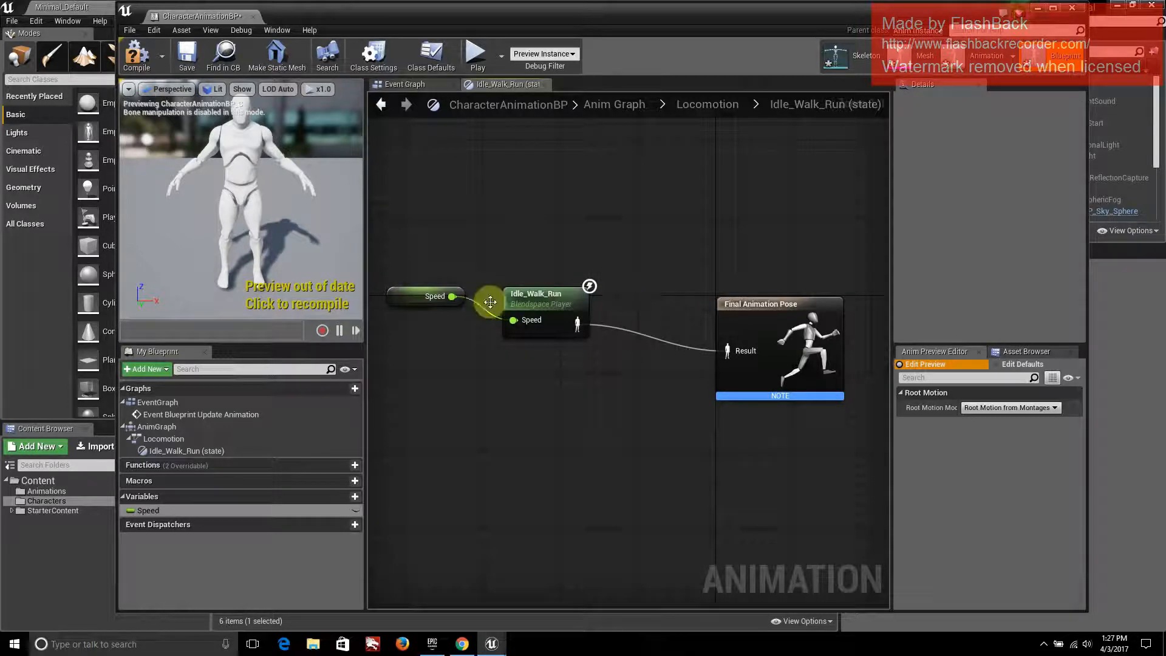
In the Locomotion graph, add a state named Jump with a transition from Idle_Walk_Run, and place it above and right of that state
click(383, 103)
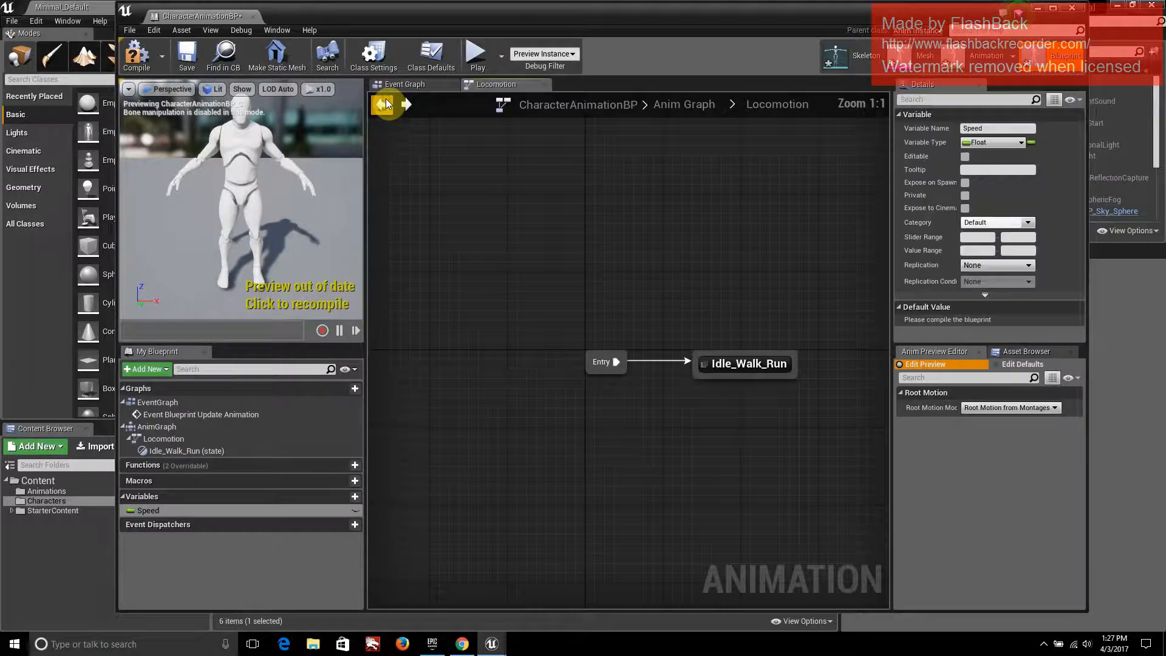
right_drag(698, 279, 598, 236)
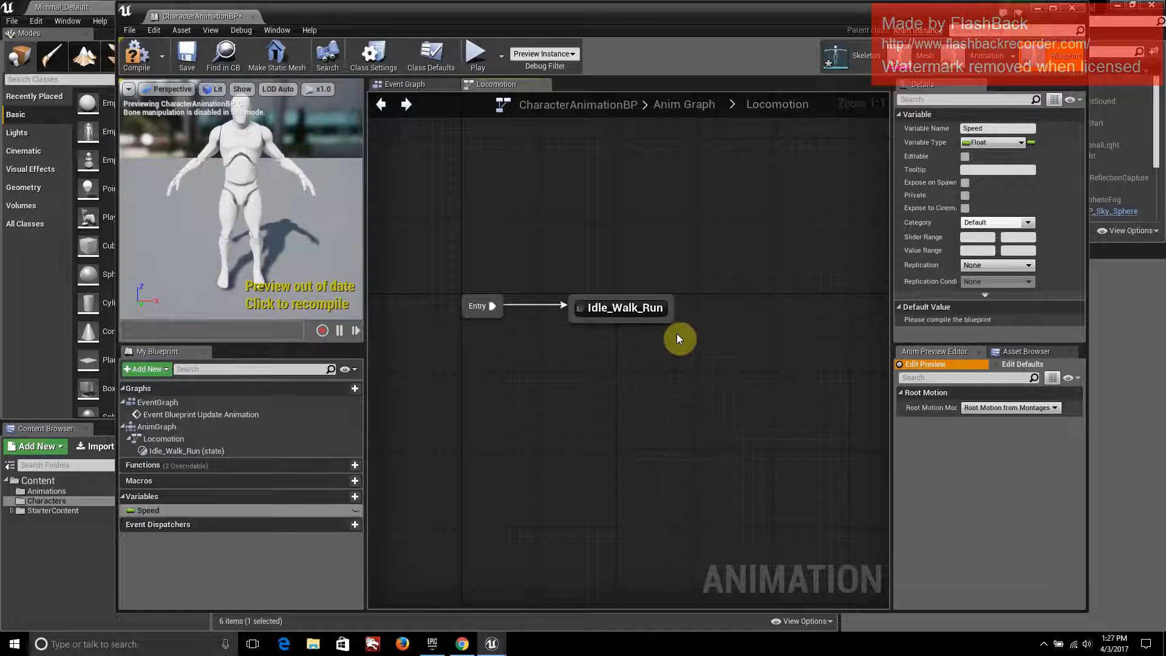
drag(673, 301, 703, 247)
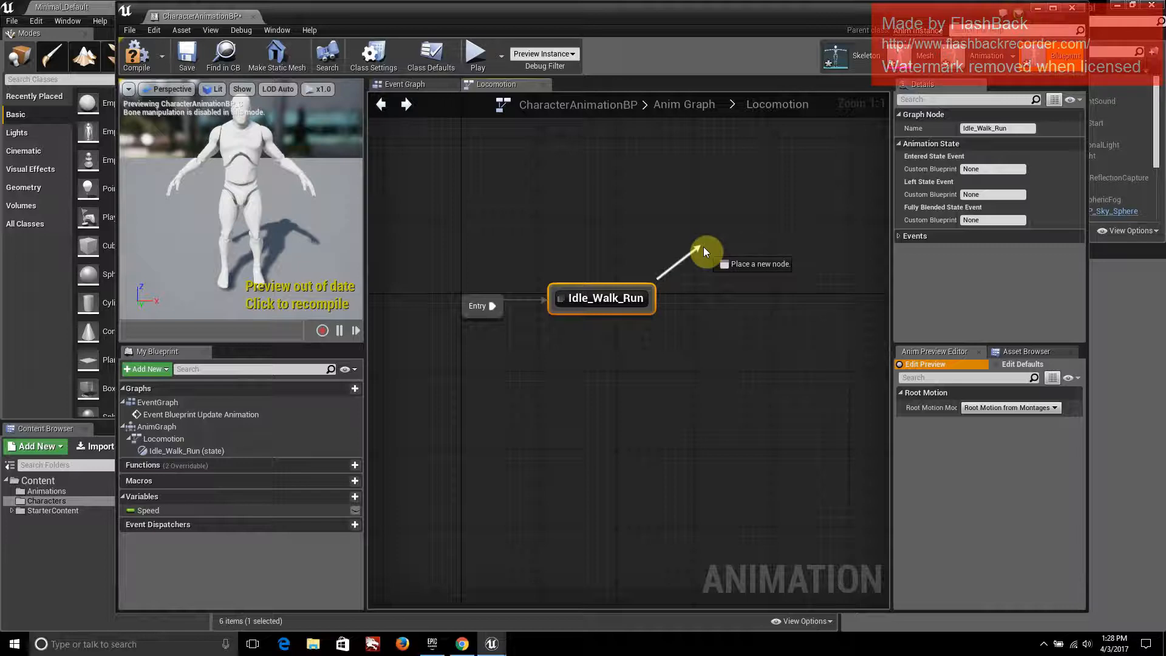
drag(703, 247, 703, 247)
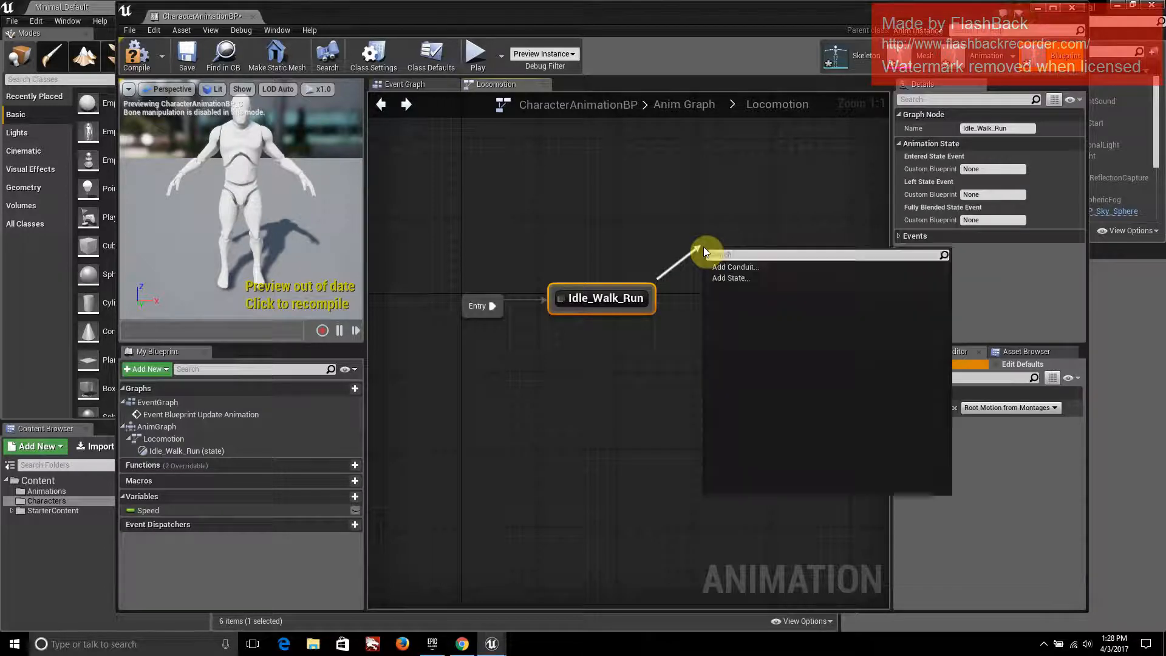
click(727, 277)
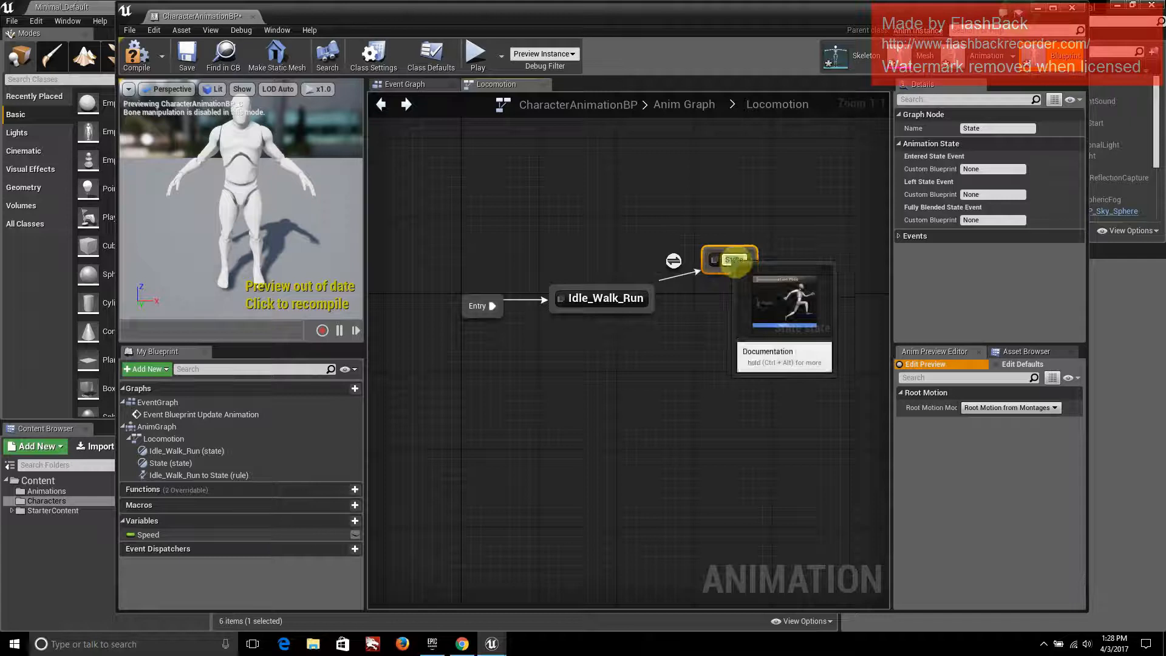
text(Jump)
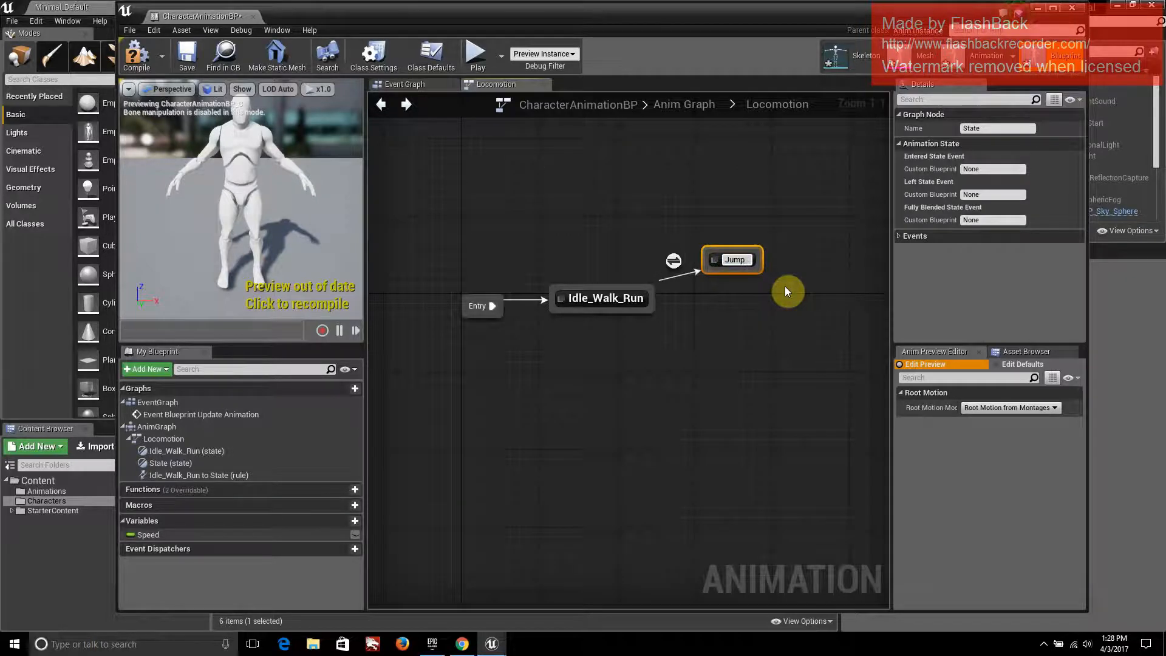
click(794, 200)
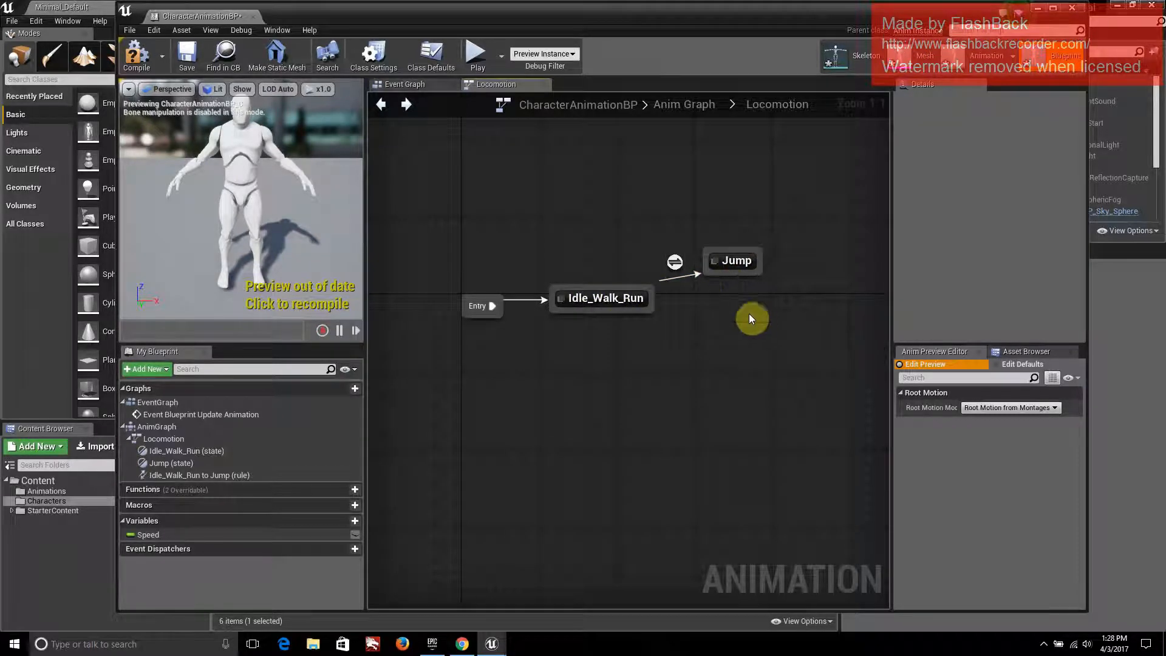
click(739, 262)
drag(741, 267, 749, 239)
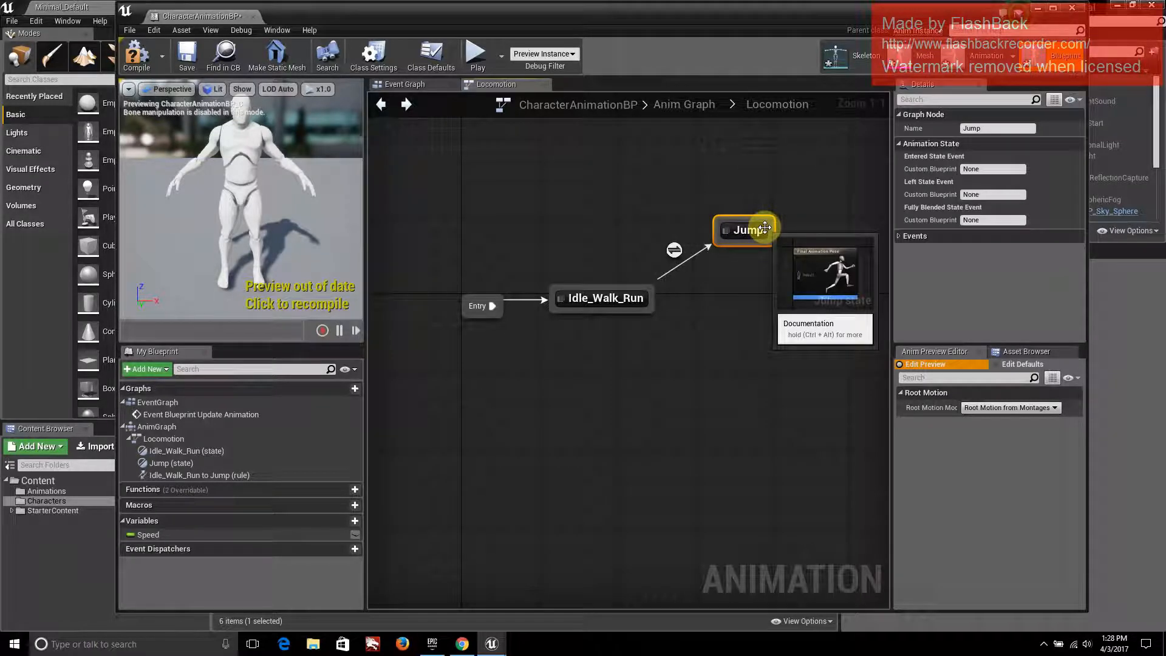
Inside the Jump state, add the Play ThirdPersonJump_Start node and connect its pose output to the Final Animation Pose's Result
double_click(763, 229)
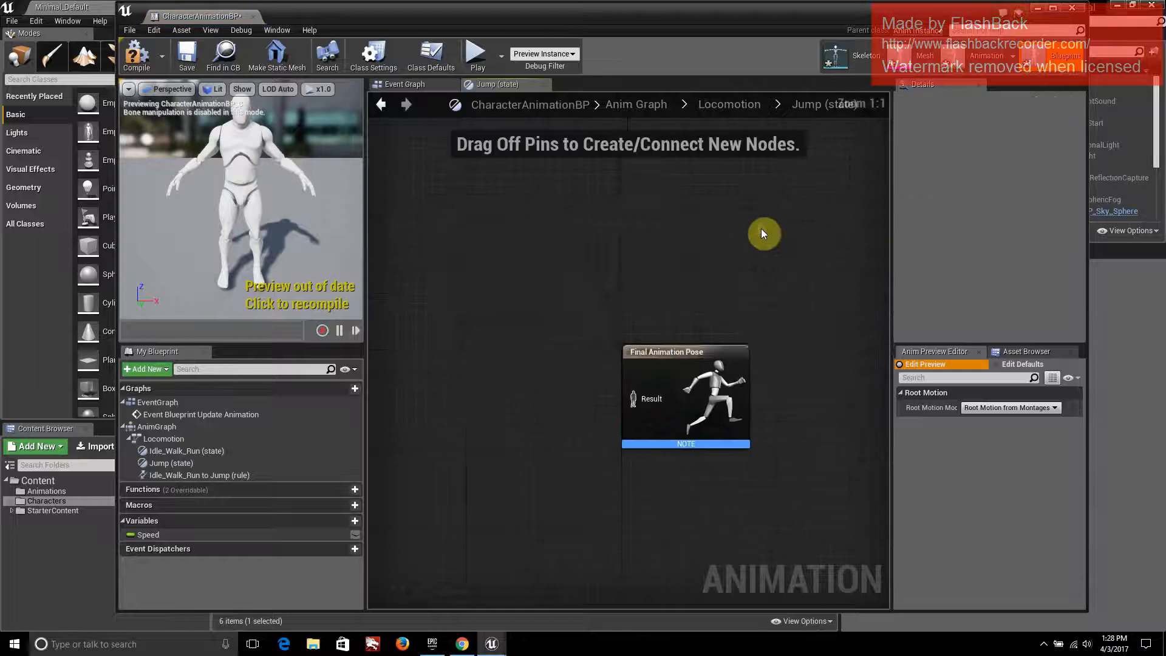
right_drag(525, 401, 586, 289)
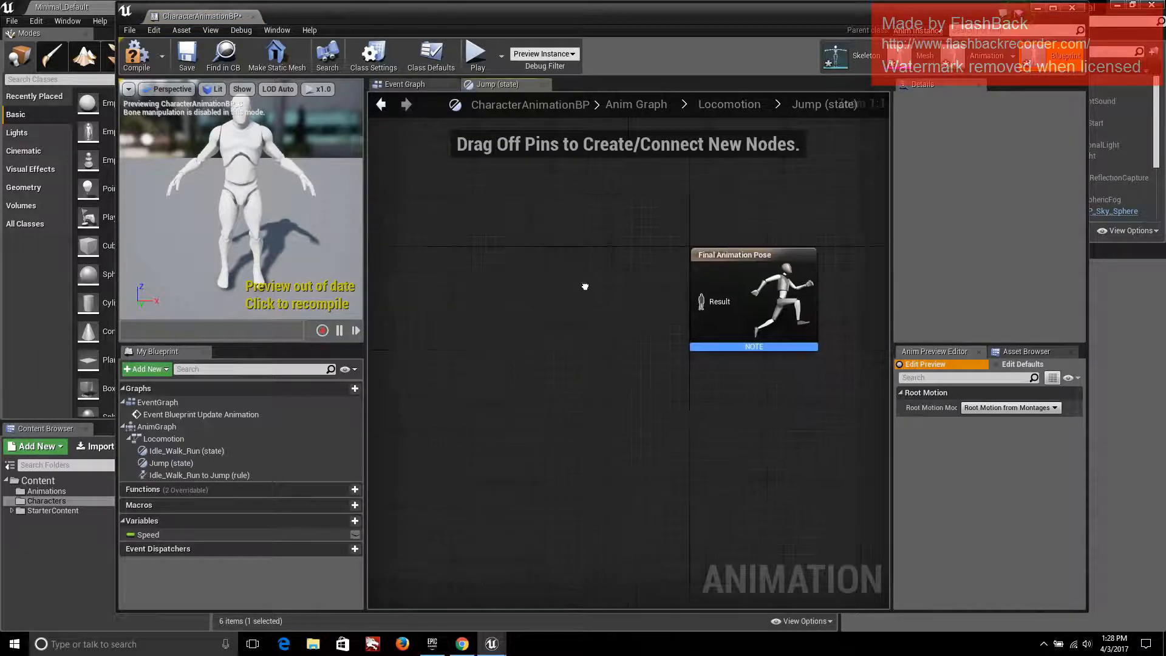
right_click(530, 313)
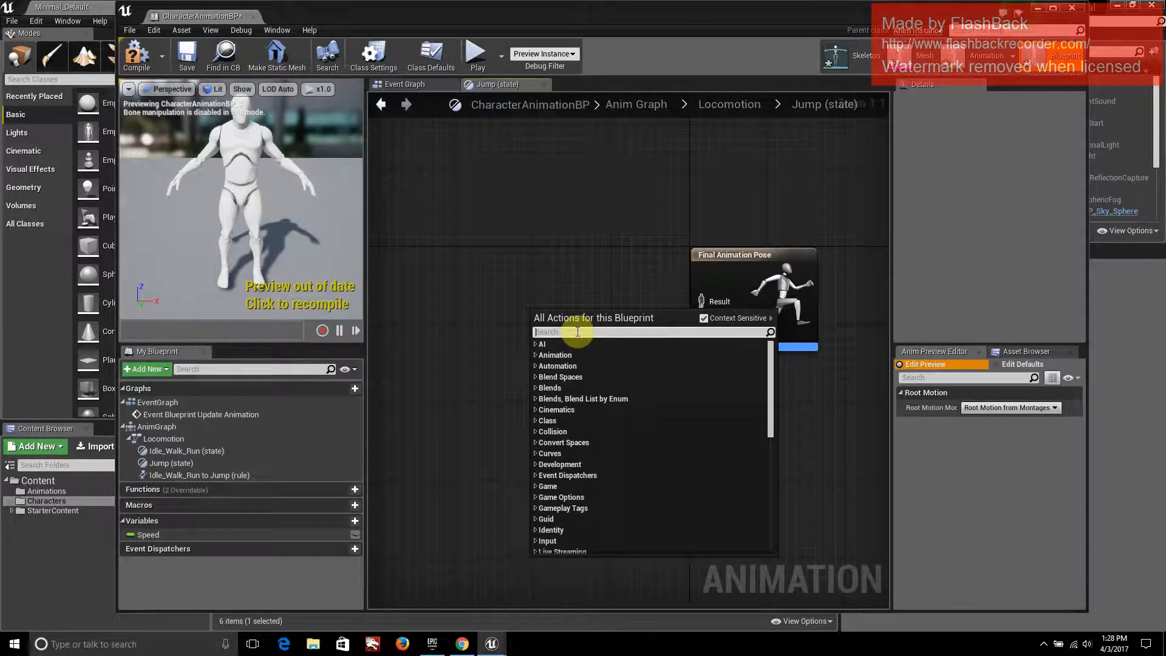
text(Jump)
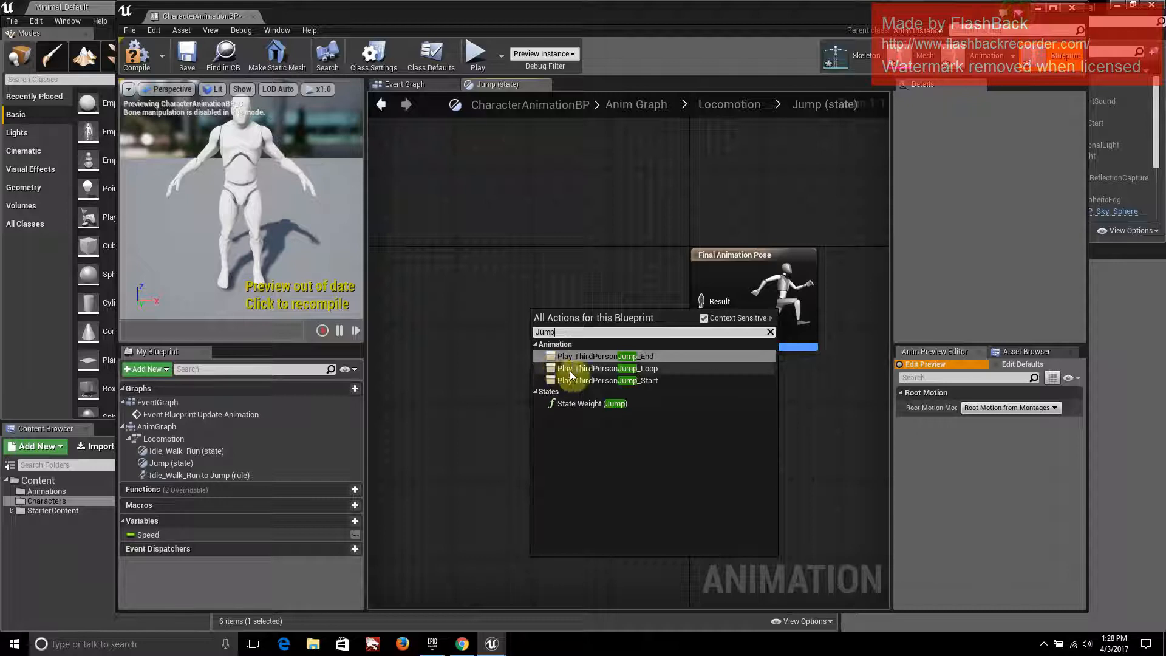
click(610, 377)
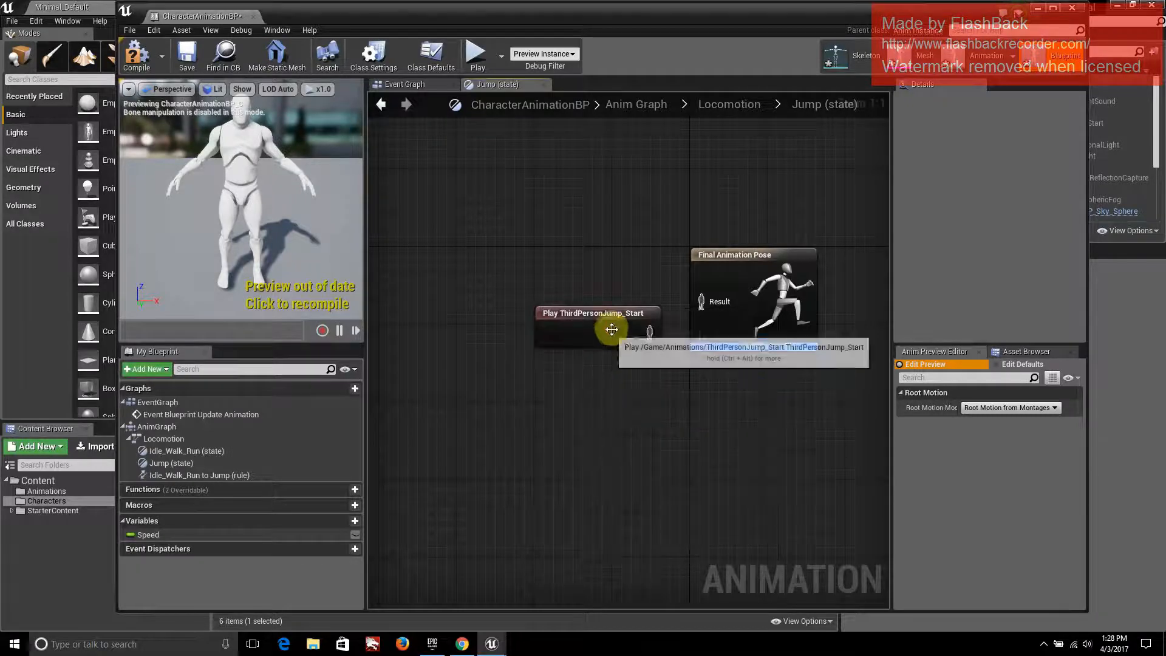
drag(575, 320, 507, 299)
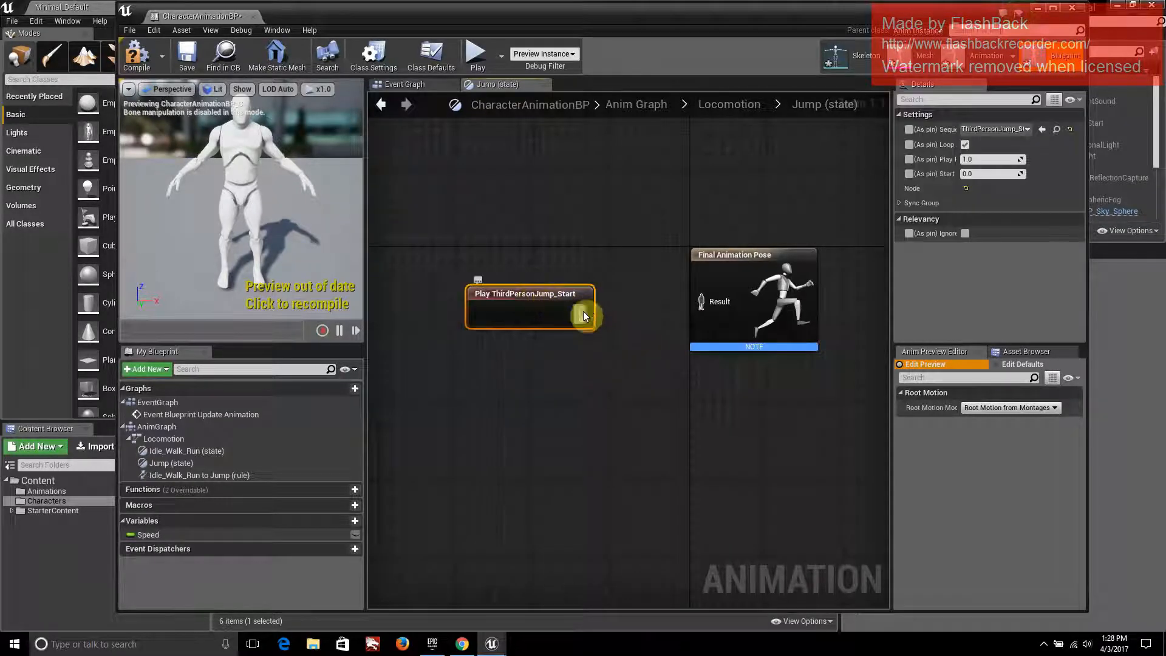
drag(583, 311, 701, 301)
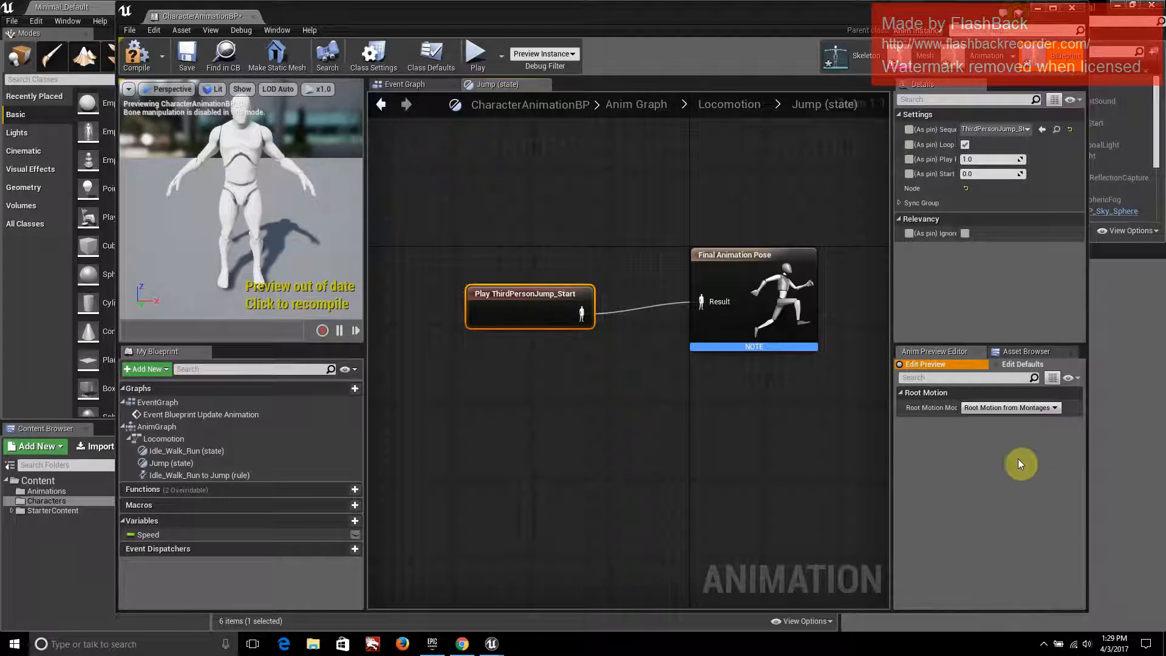
Return to the Locomotion graph and open the transition rule from Idle_Walk_Run to Jump
click(382, 105)
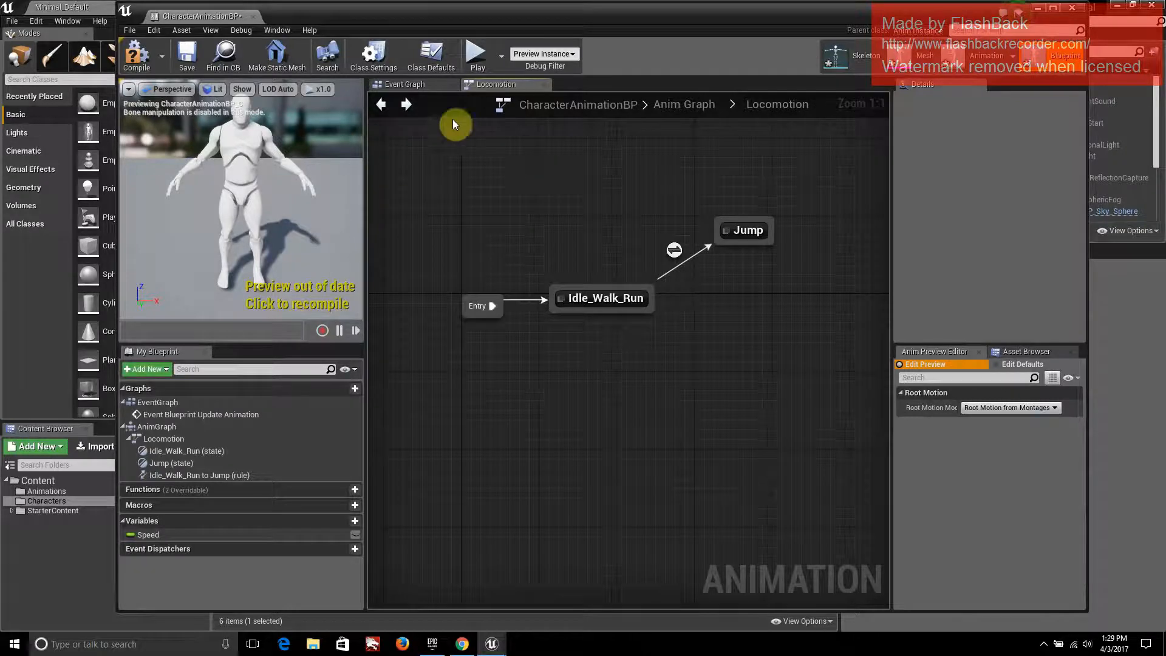
click(407, 105)
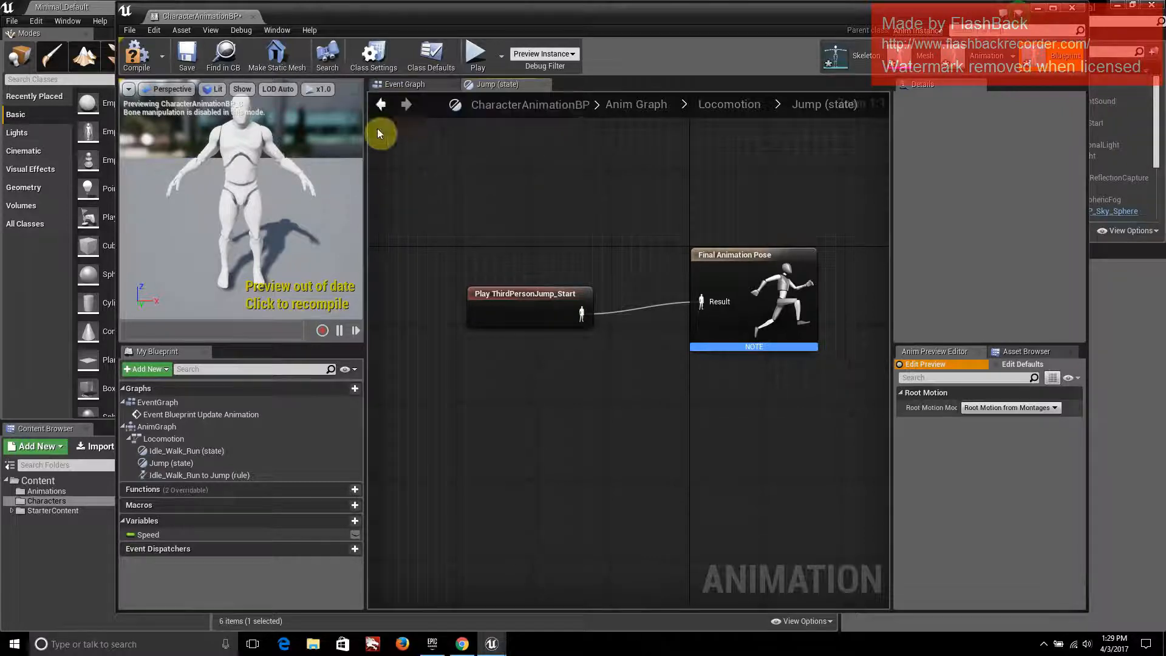
click(381, 106)
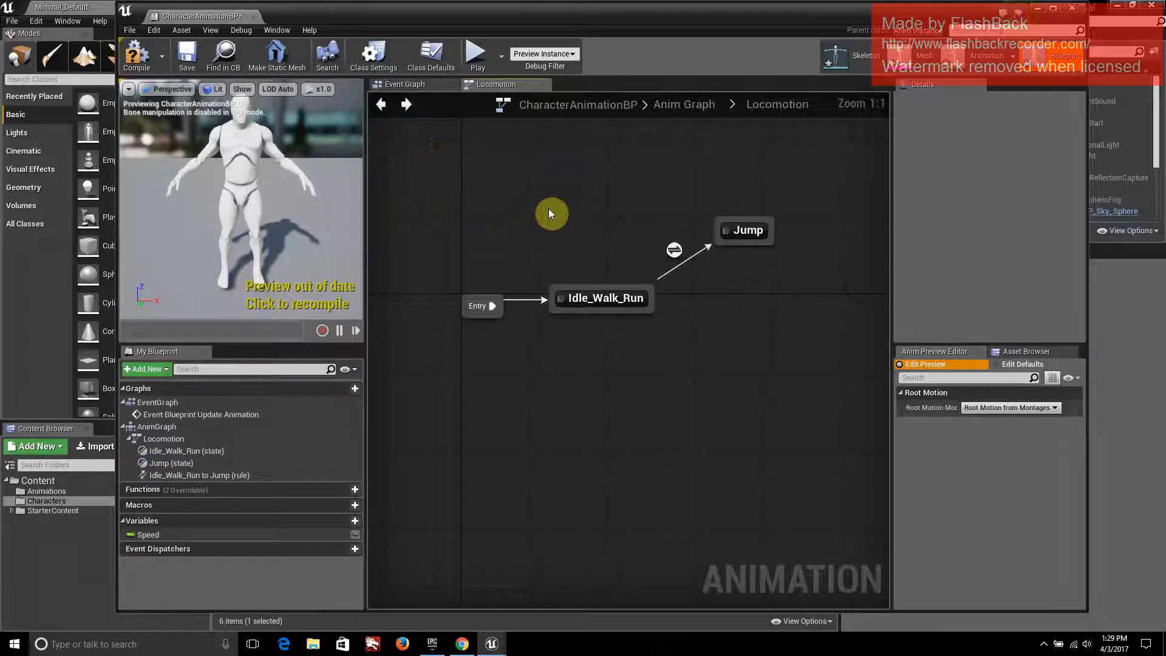
mouse_move(673, 250)
click(679, 250)
double_click(679, 250)
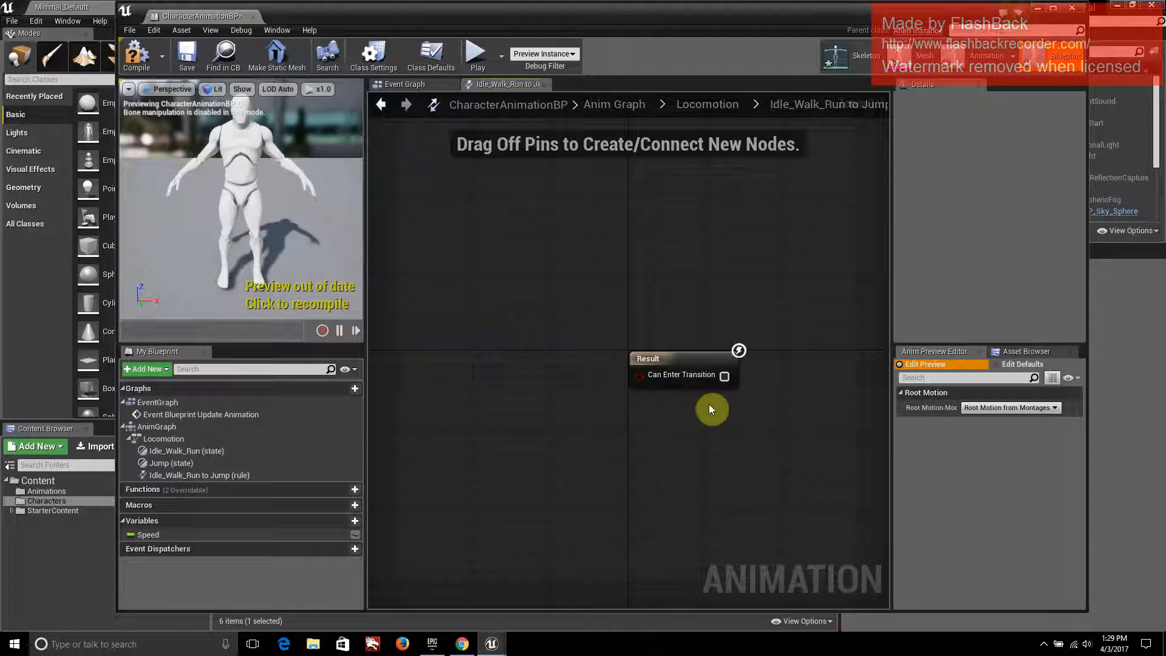
click(1120, 501)
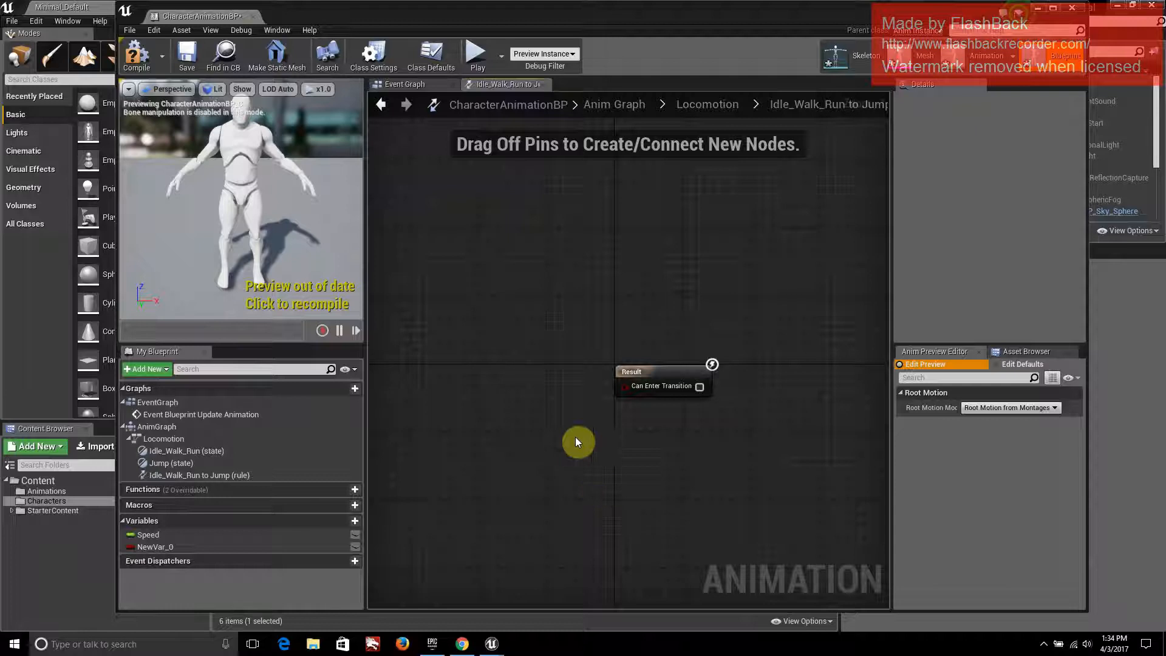
Promote the rule's Can Enter Transition input to a new Boolean variable and name it Is_In_Air
right_click(538, 395)
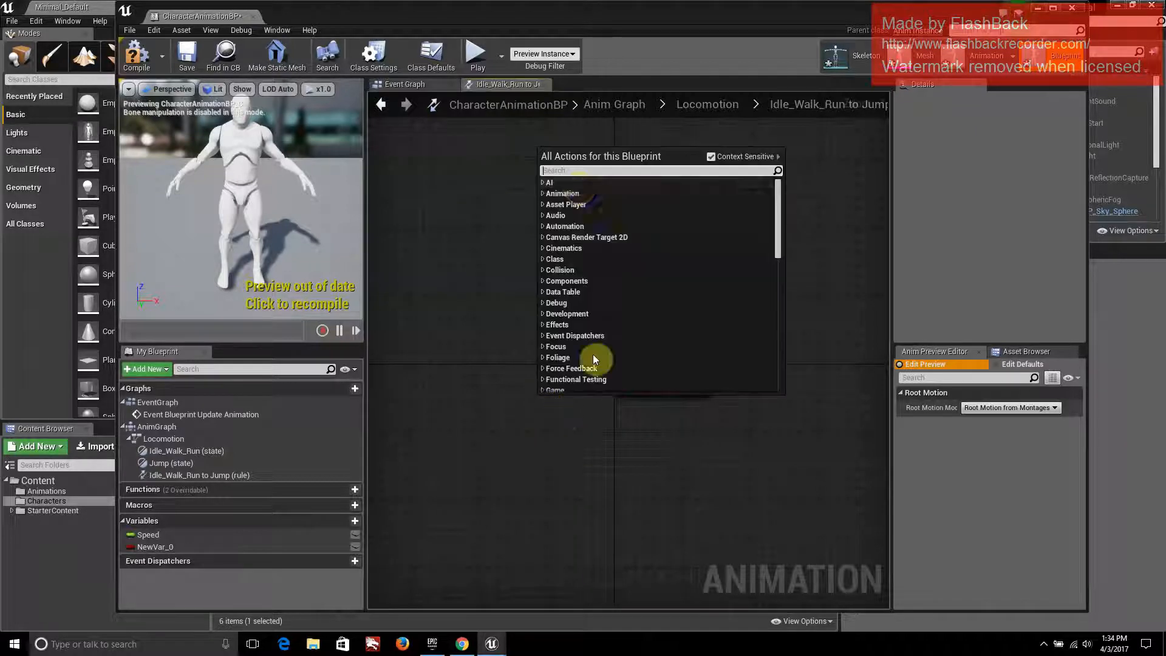
click(620, 396)
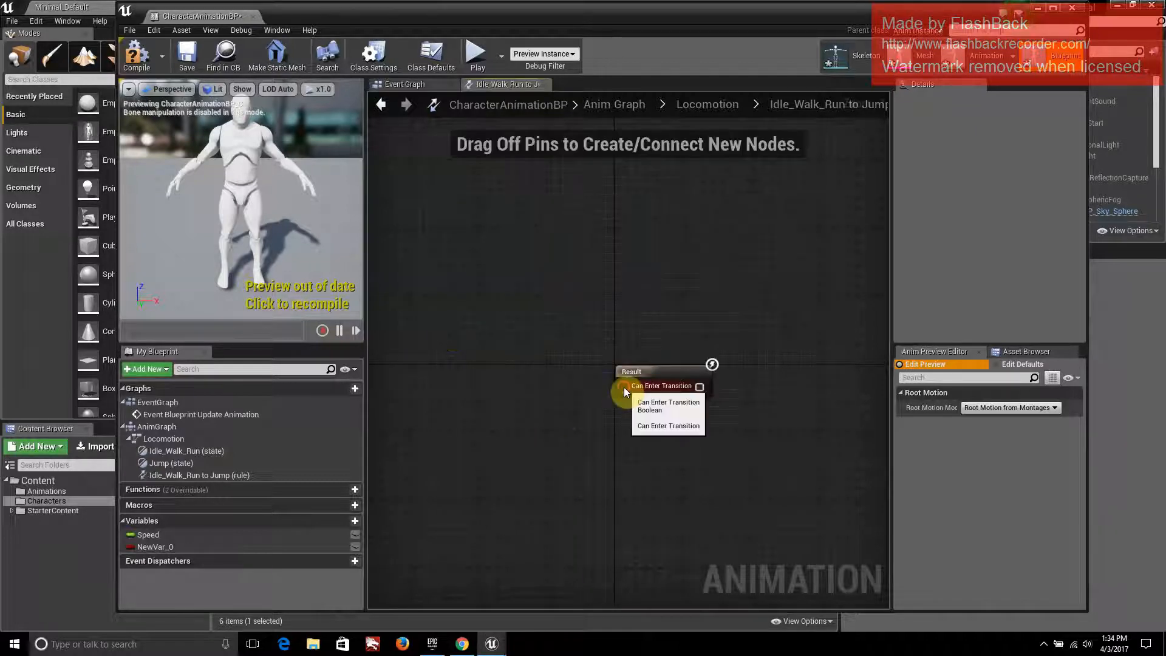
drag(625, 388, 541, 385)
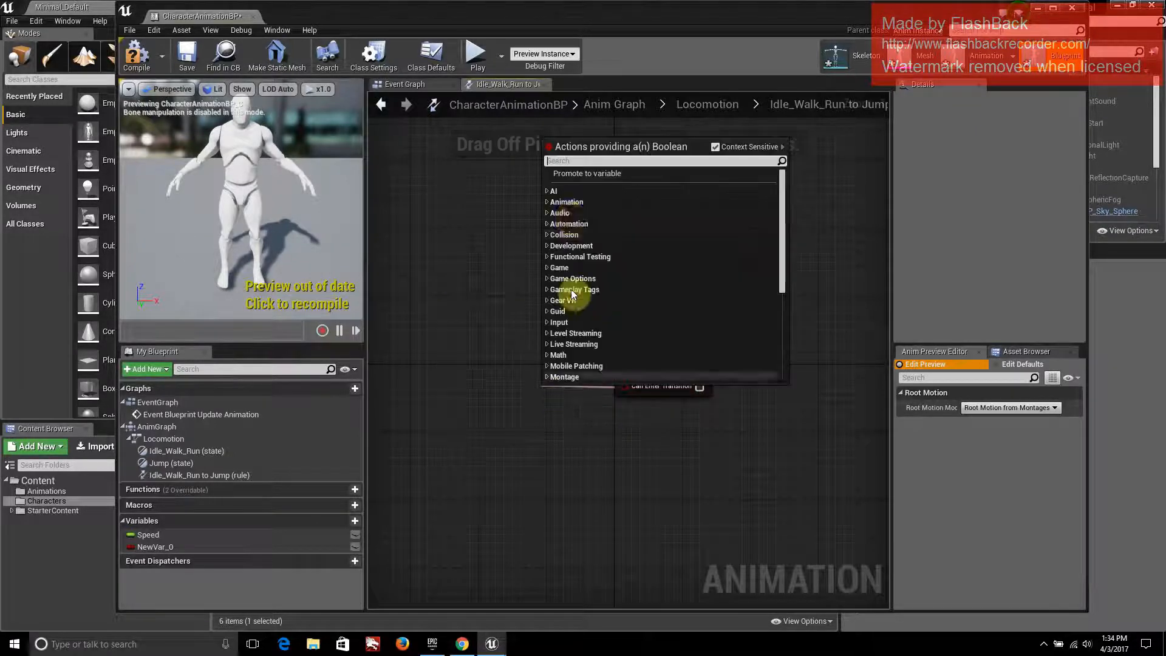
click(569, 175)
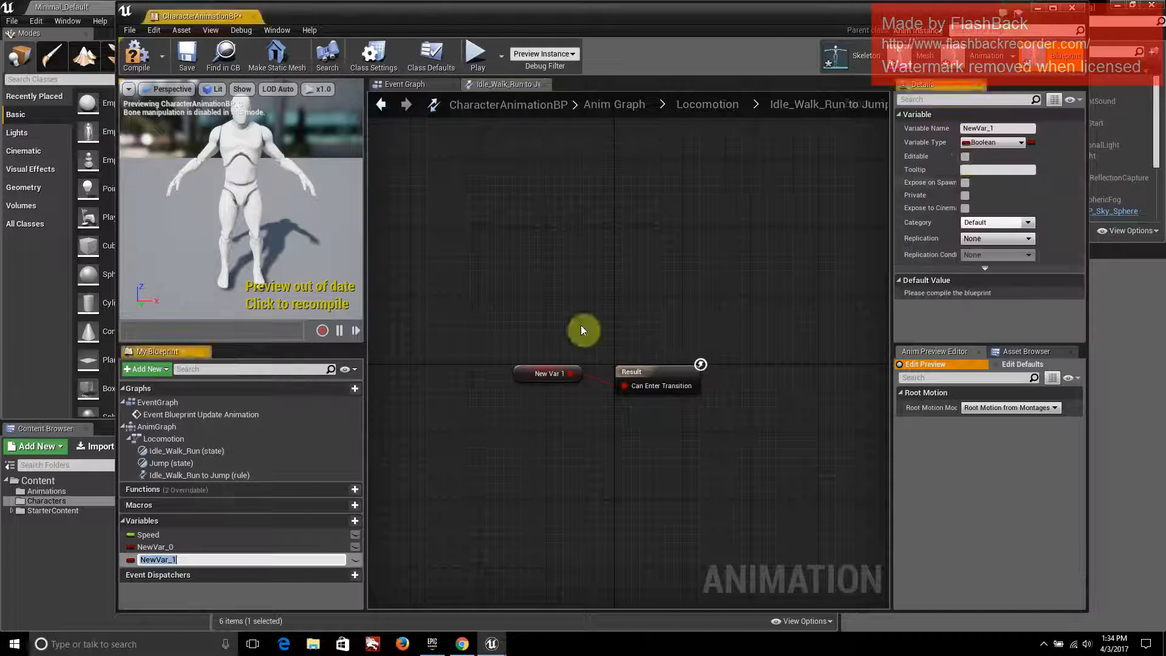
click(1013, 127)
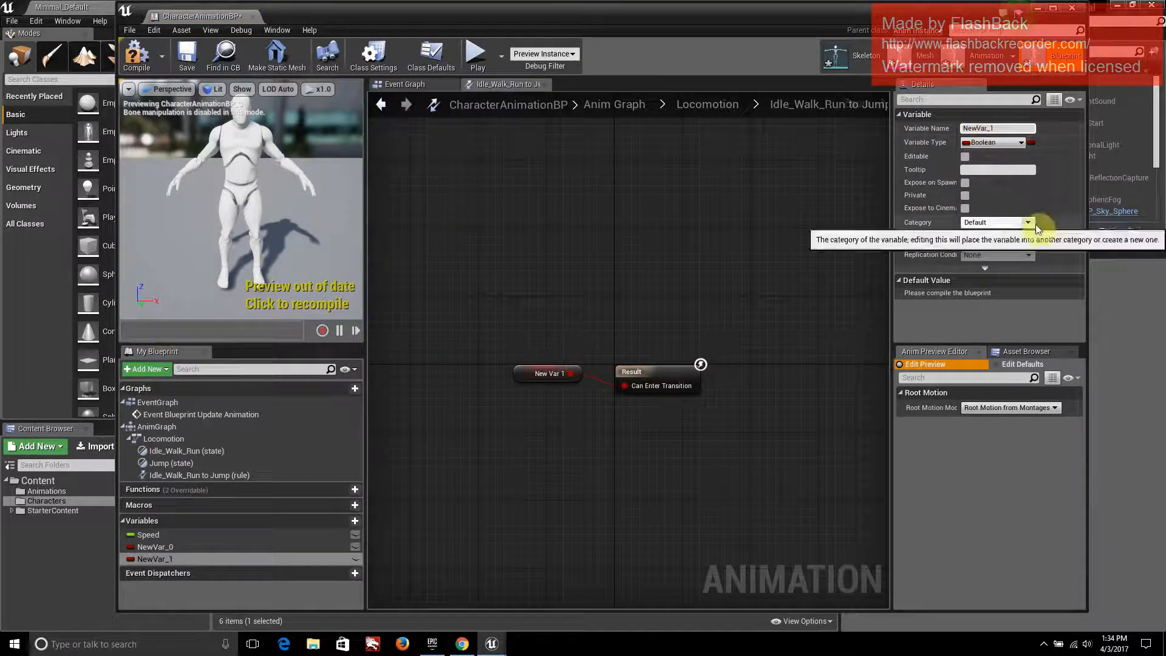
click(1001, 125)
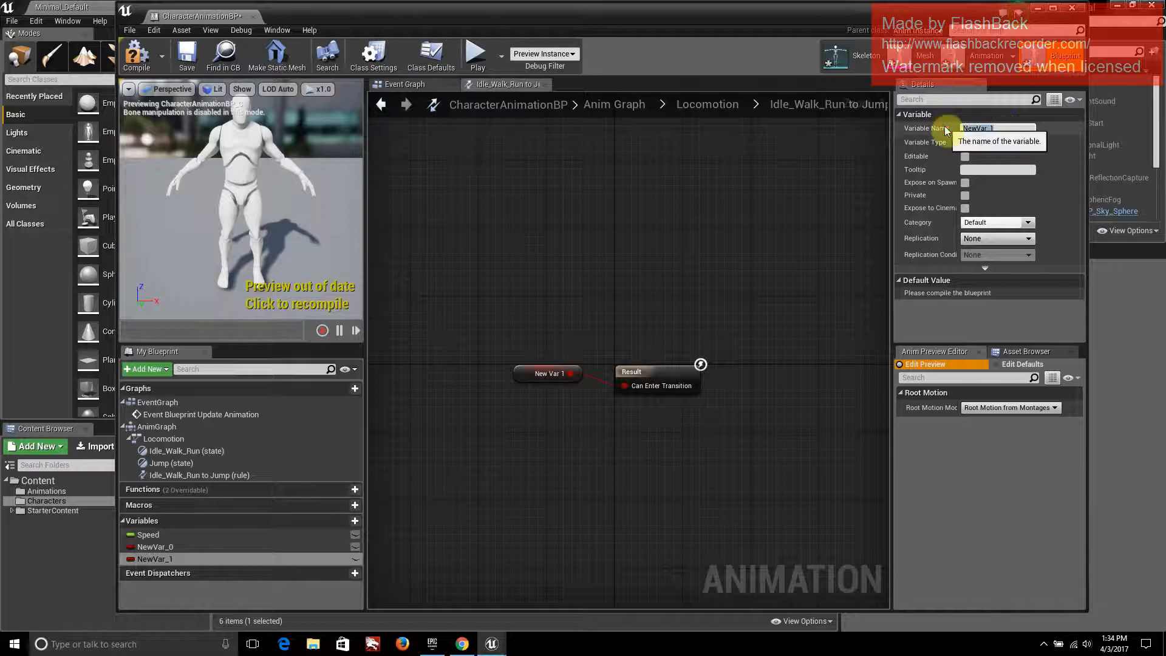
text(Is)
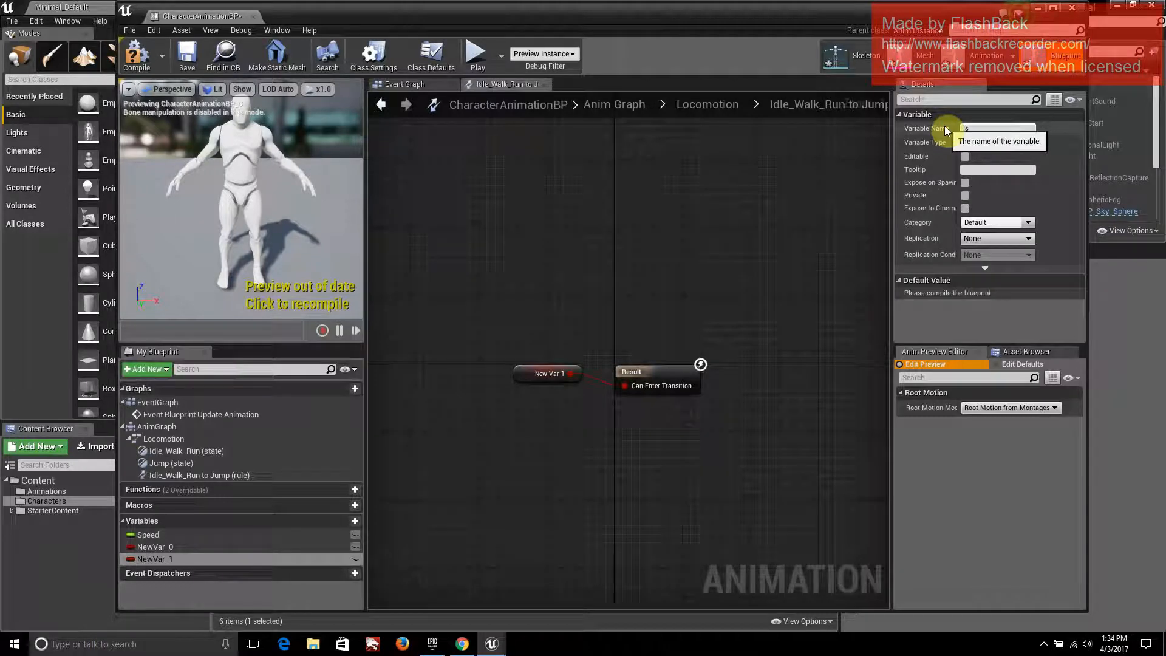
text( In)
text( Air)
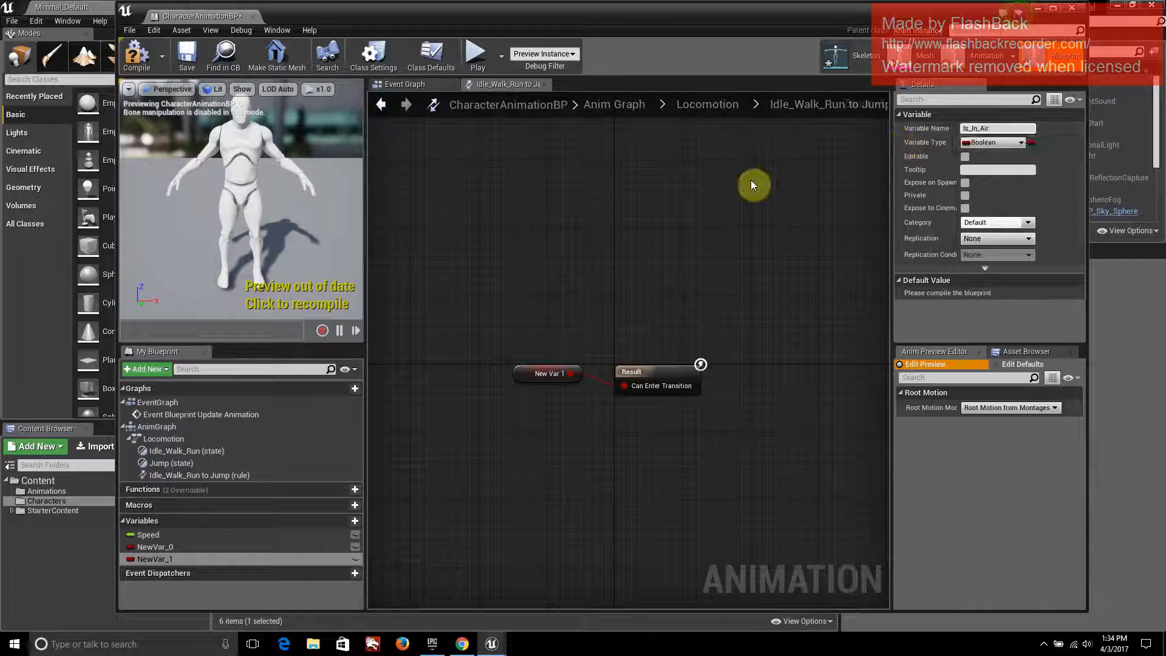
click(751, 180)
In the Locomotion graph, add a state named Jump_Loop with a transition from Jump, position it beside Jump, and open its graph
click(381, 104)
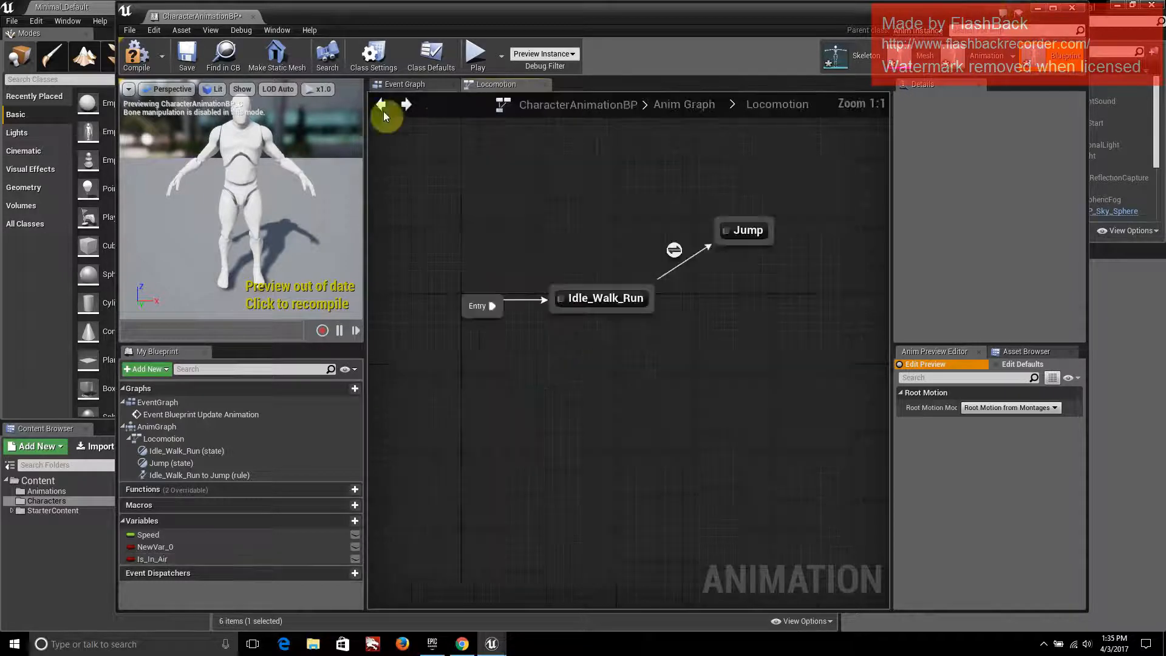
right_drag(752, 268, 545, 350)
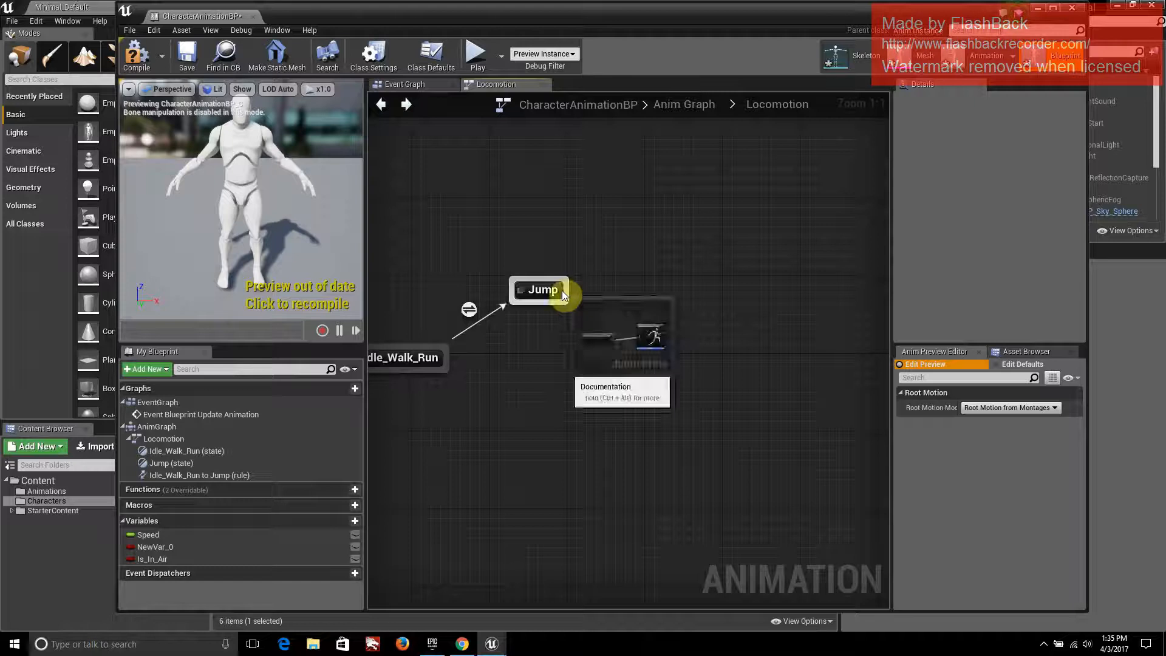
drag(568, 292, 635, 297)
click(663, 328)
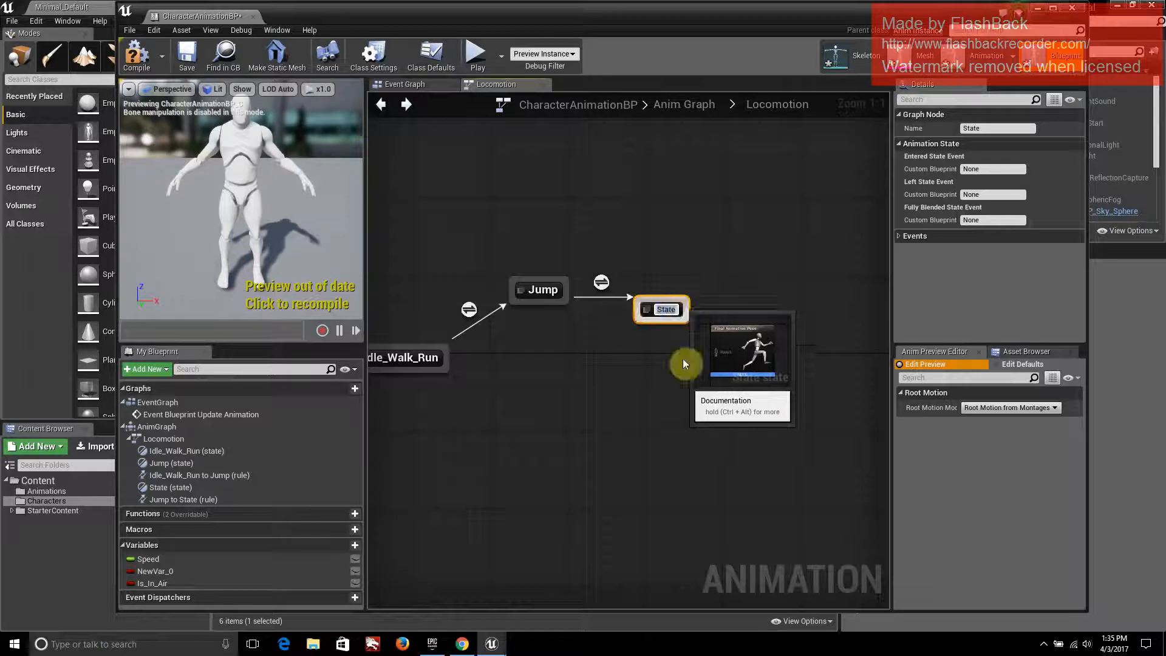
text(J)
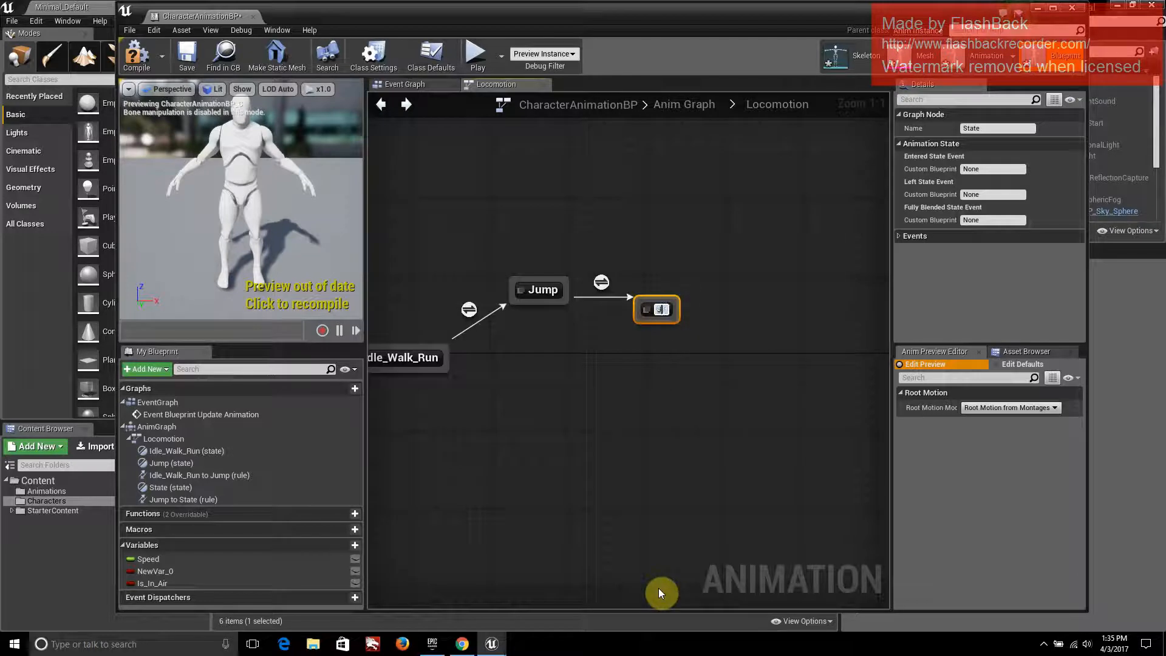
text(ump_Loop)
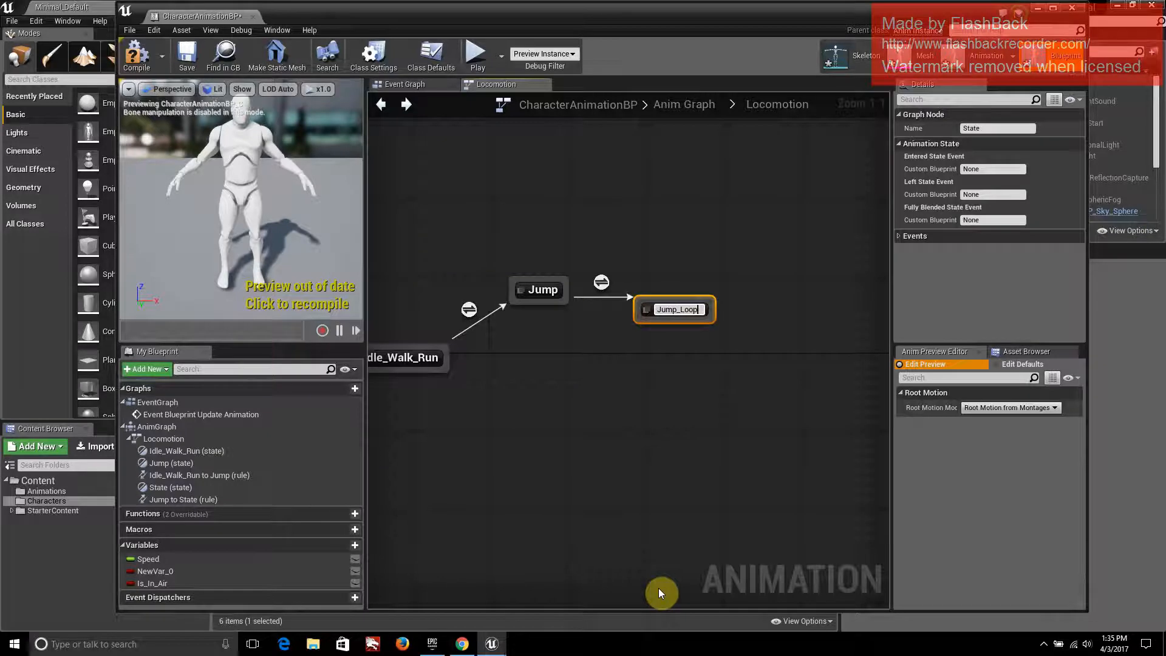
key(Return)
mouse_move(668, 310)
mouse_down()
mouse_move(672, 287)
mouse_move(678, 299)
mouse_up()
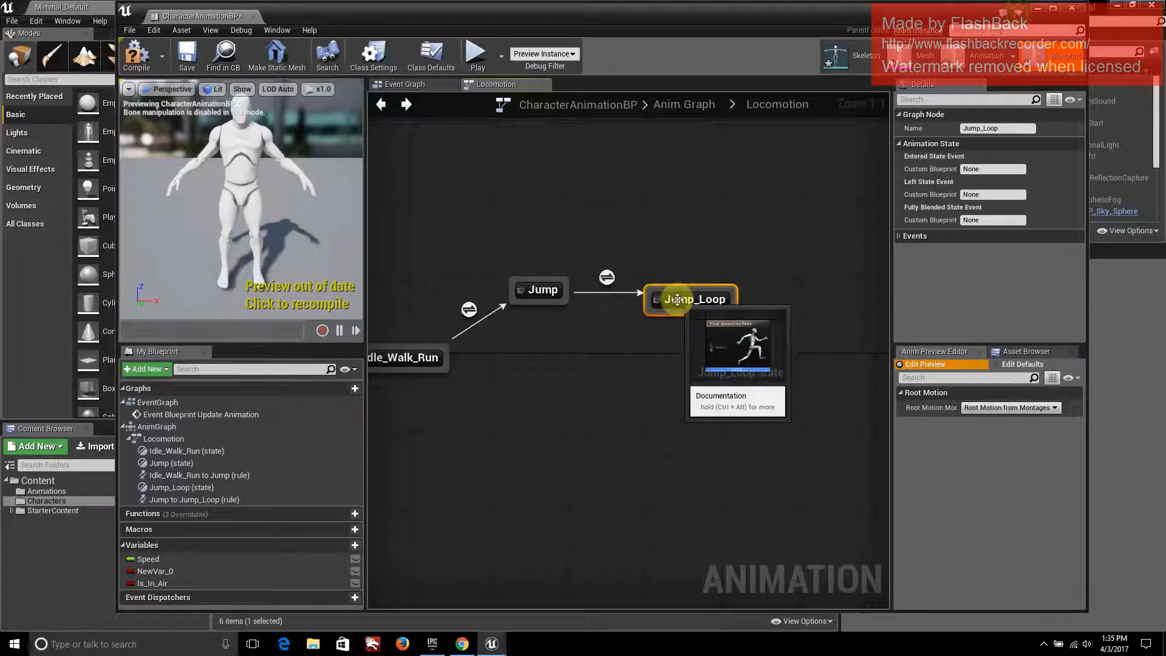
double_click(678, 299)
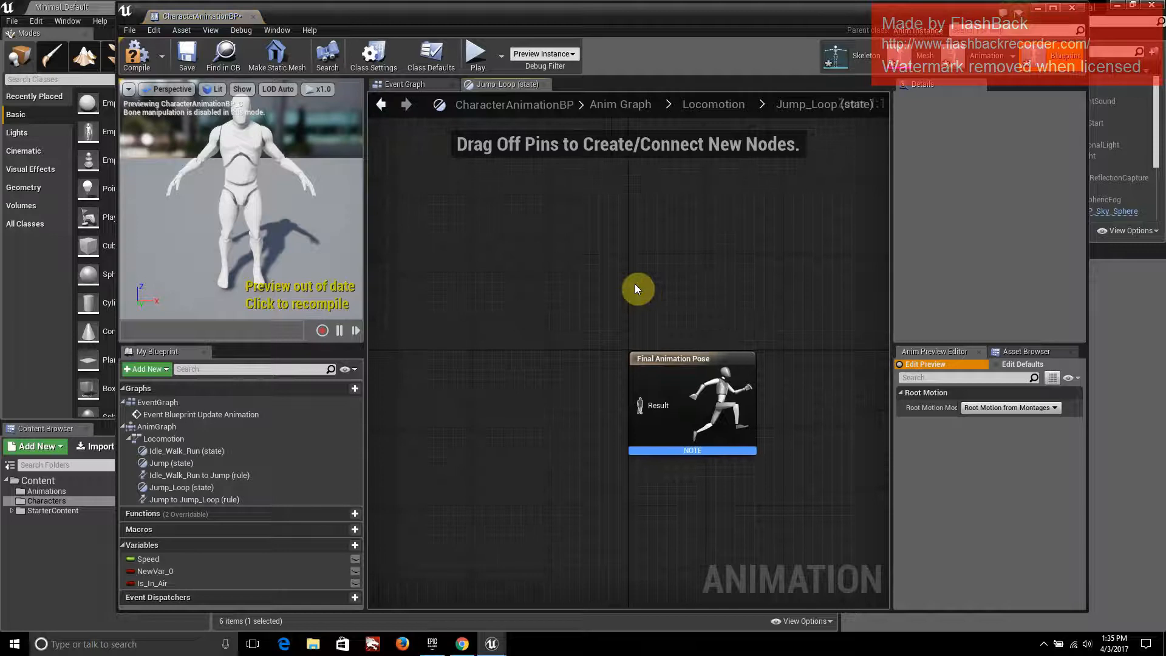
Inside the Jump_Loop state, add the Play ThirdPersonJump_Loop node and connect its pose output to the Final Animation Pose's Result
right_click(499, 393)
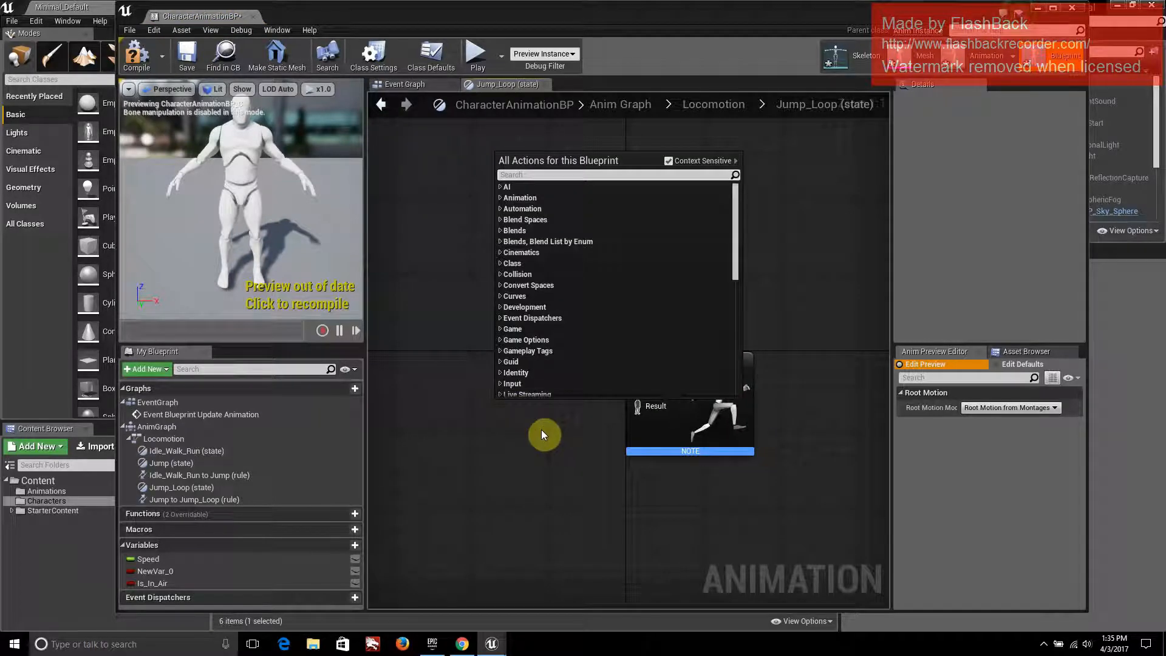
text(Jump)
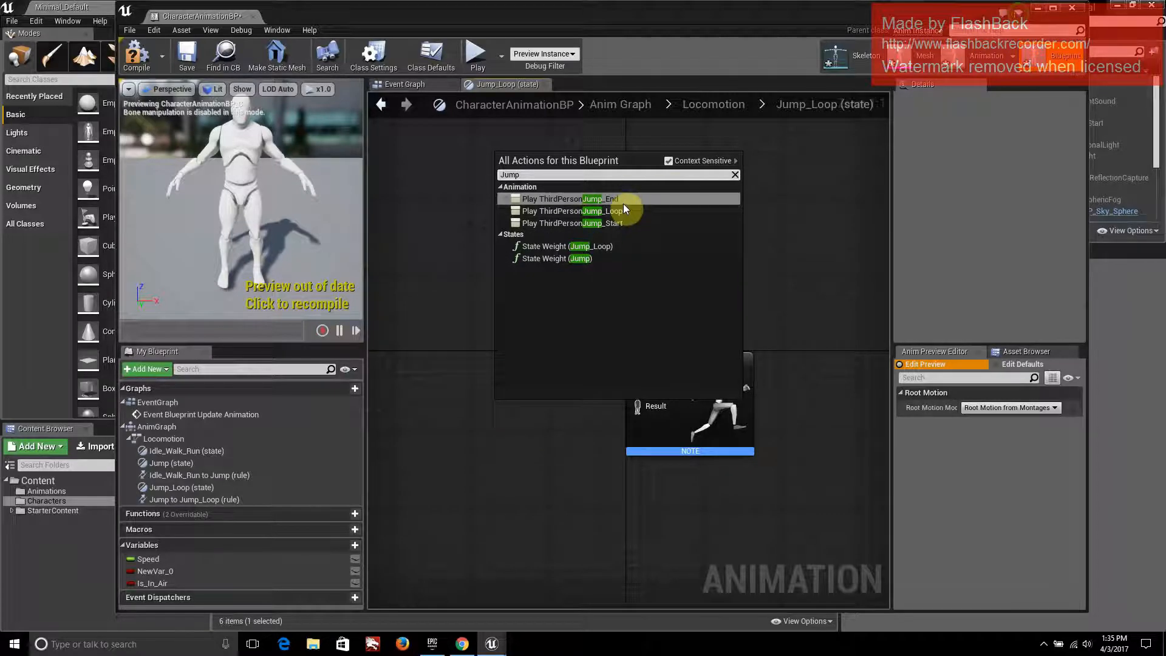
click(571, 211)
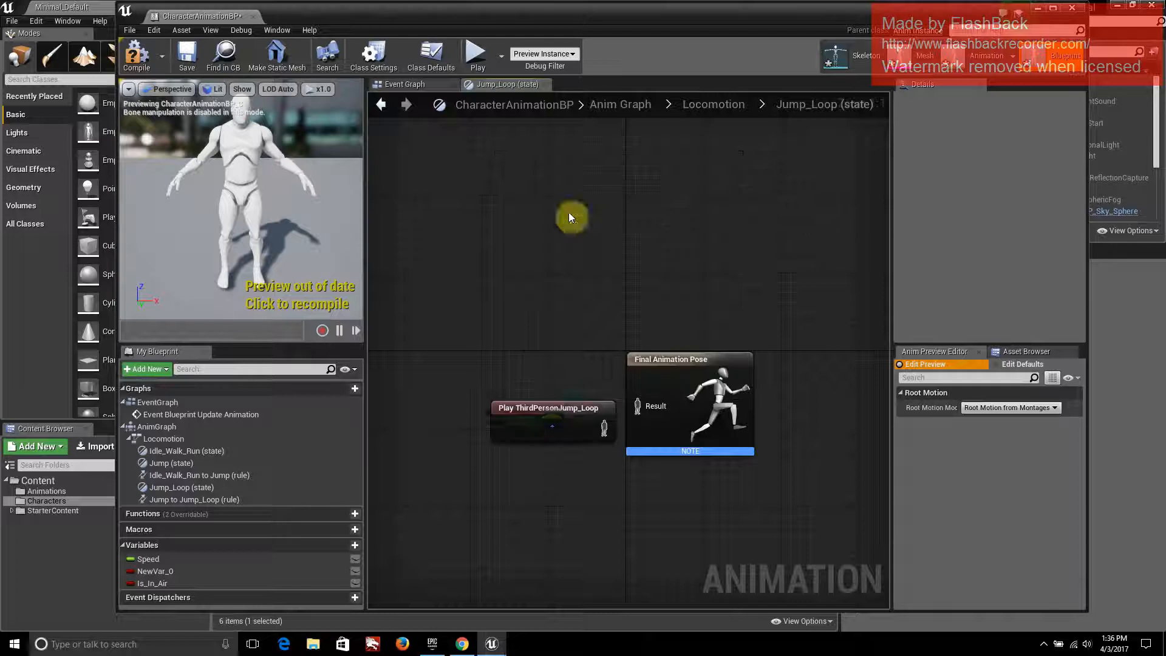
drag(549, 432, 635, 407)
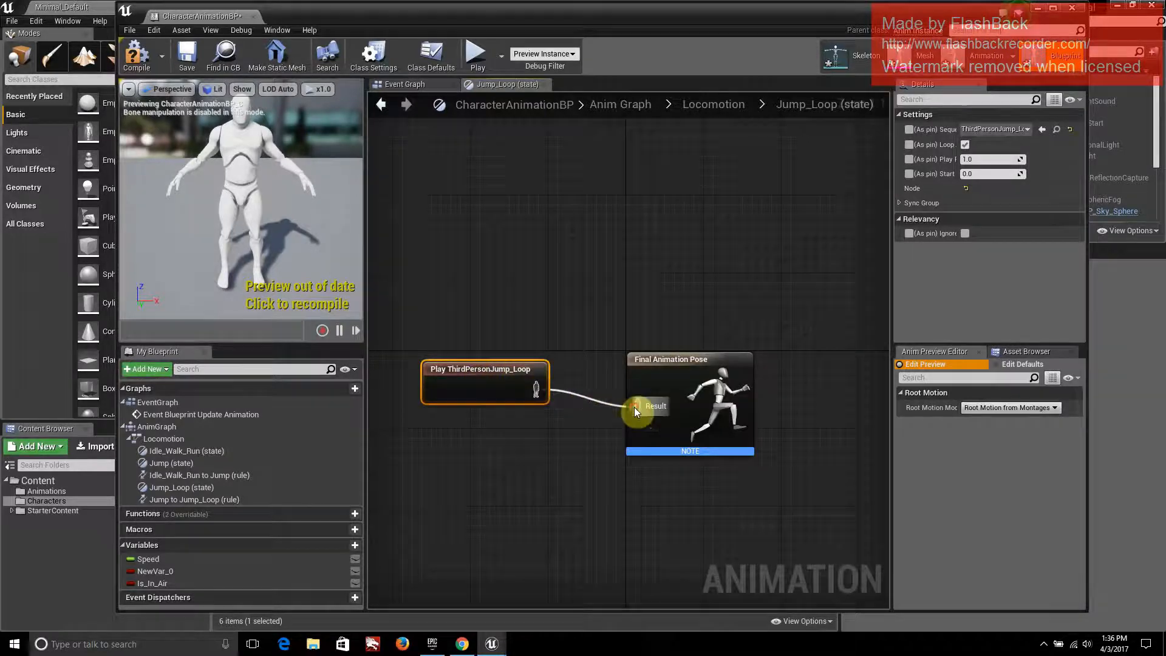
Open the Jump to Jump_Loop transition rule from the Locomotion graph and add a Time Remaining (ratio) (ThirdPersonJump_Start) node before the Result node
click(381, 105)
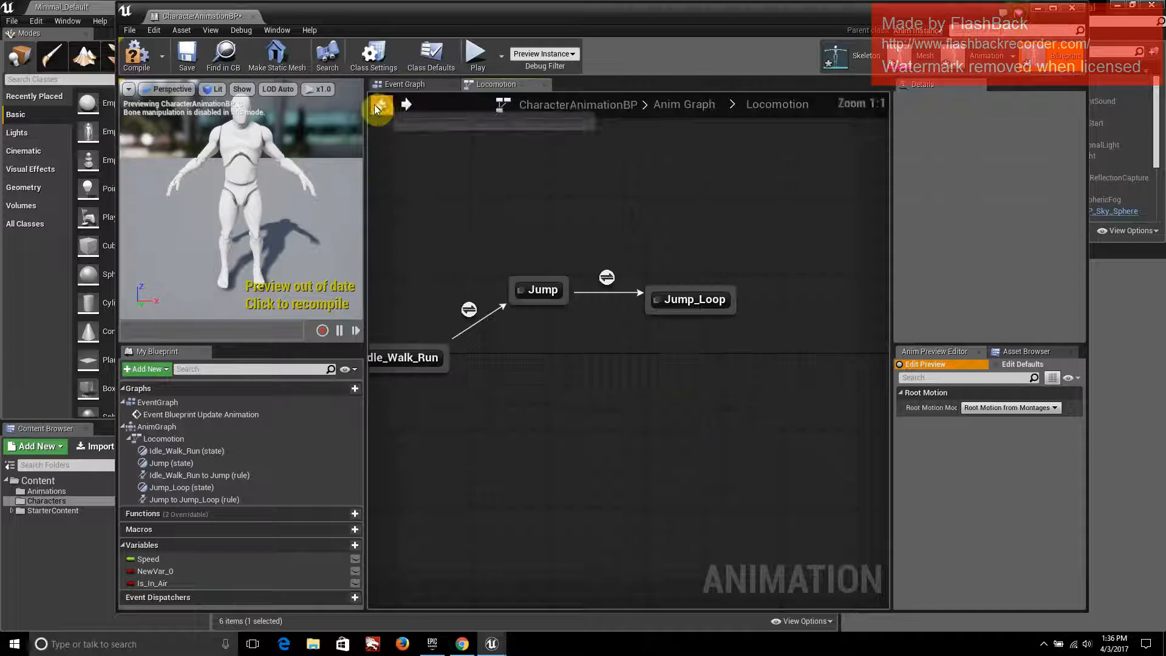
double_click(607, 277)
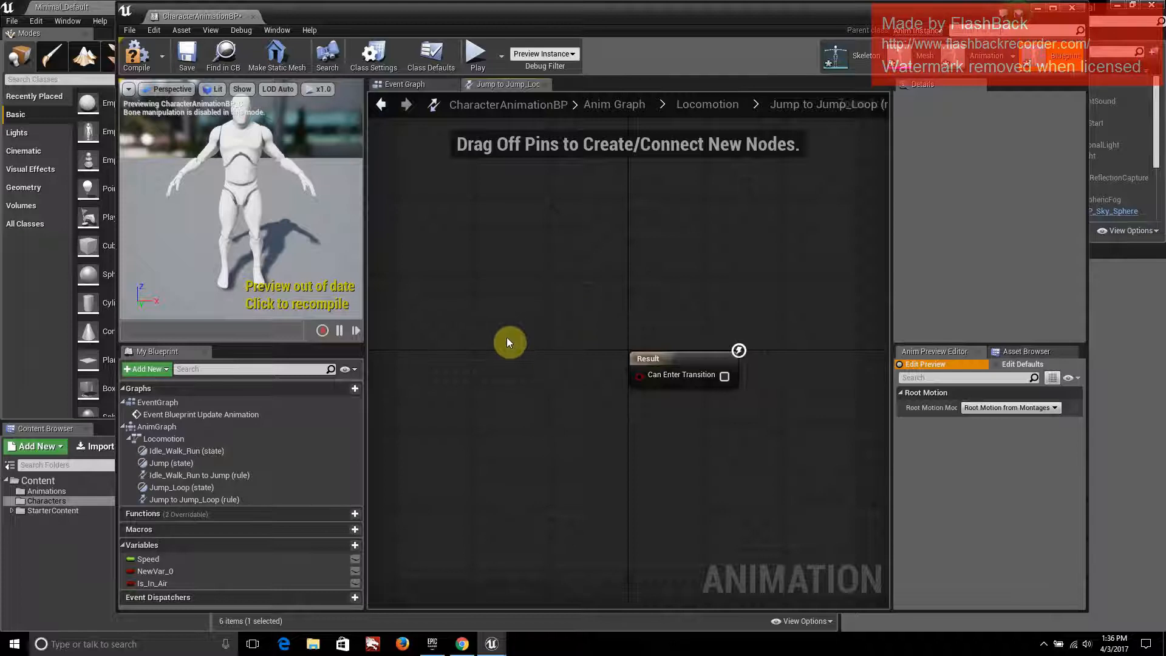
right_click(474, 384)
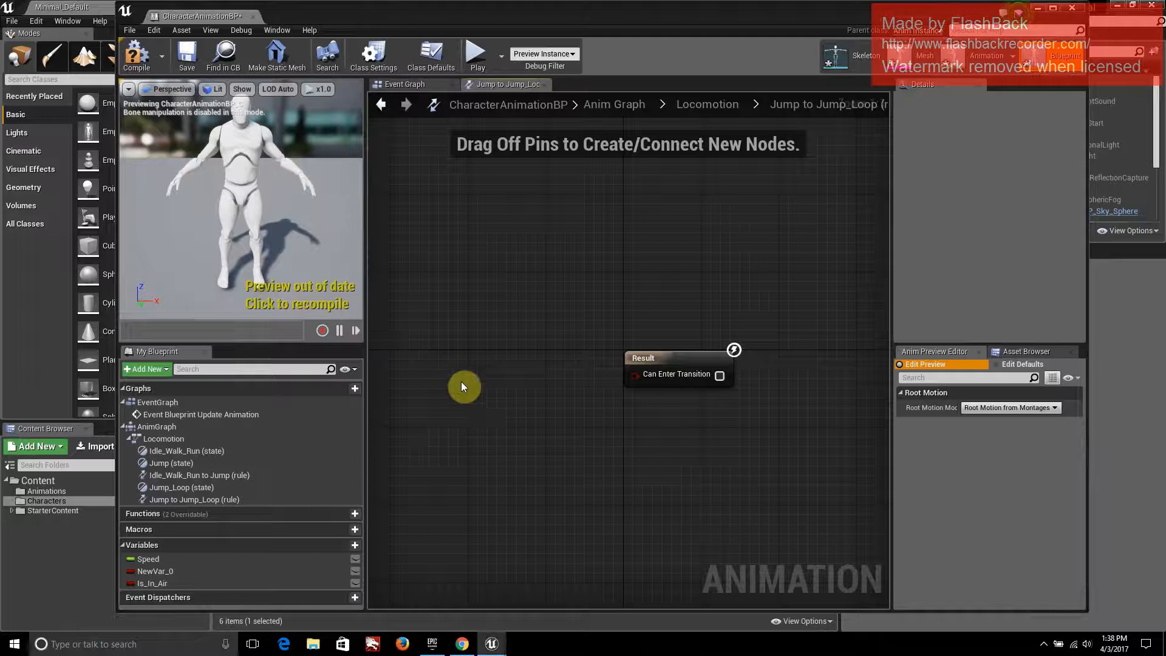
right_click(461, 382)
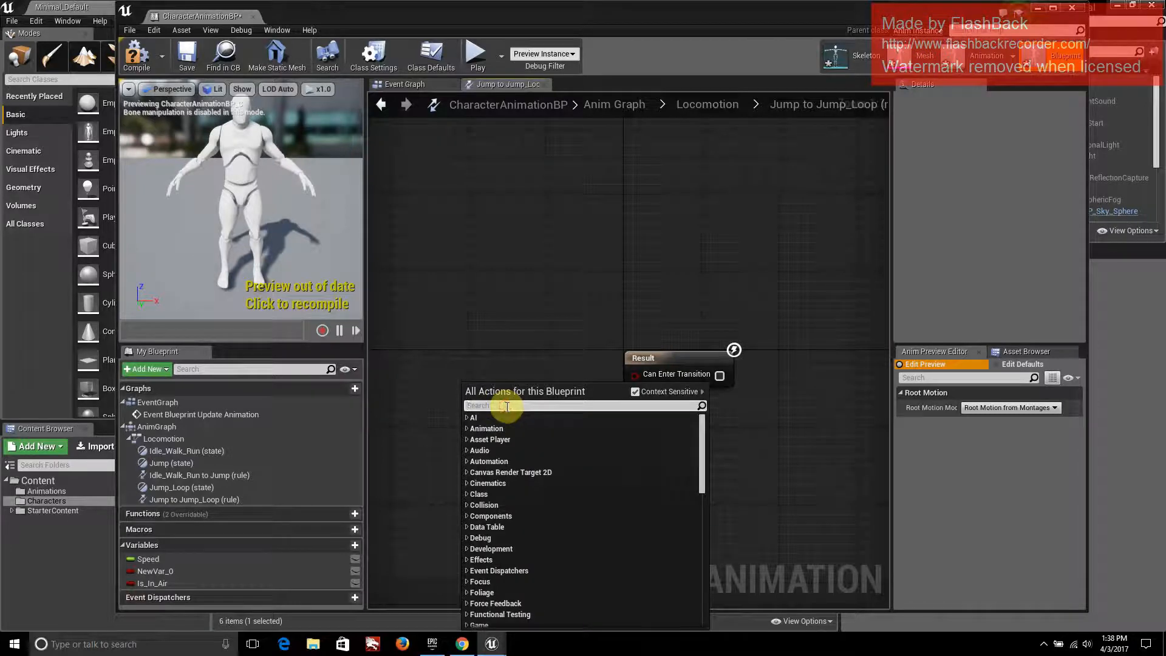
text(timeRemain)
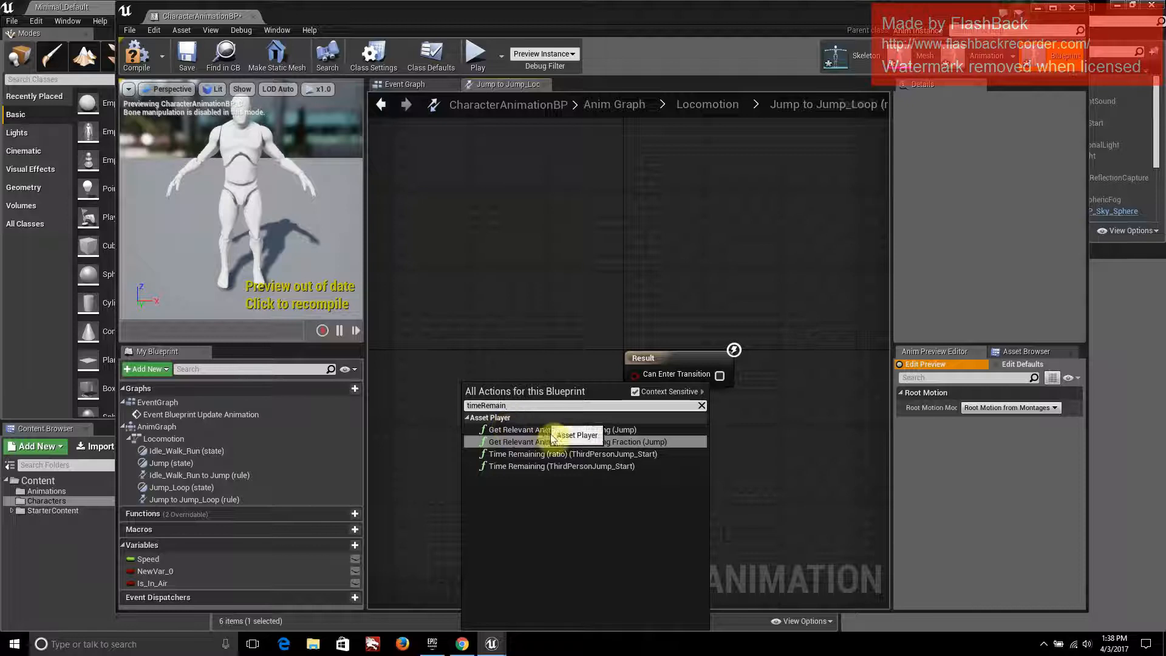
click(588, 455)
drag(511, 368, 416, 334)
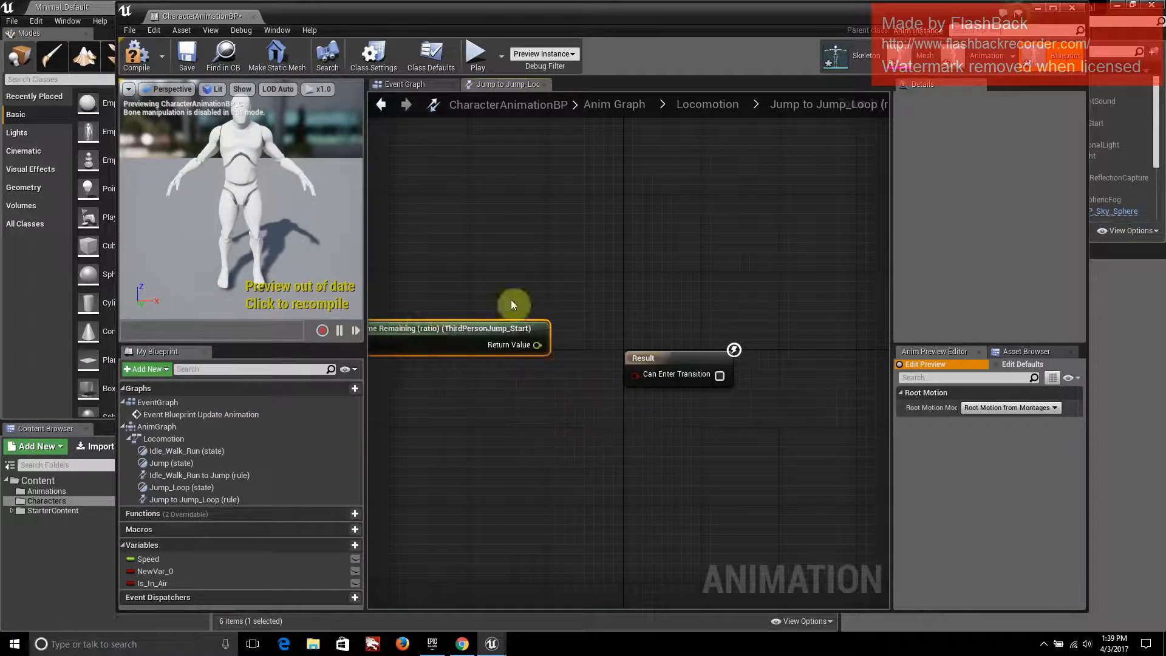
right_drag(512, 305, 592, 261)
drag(566, 295, 542, 329)
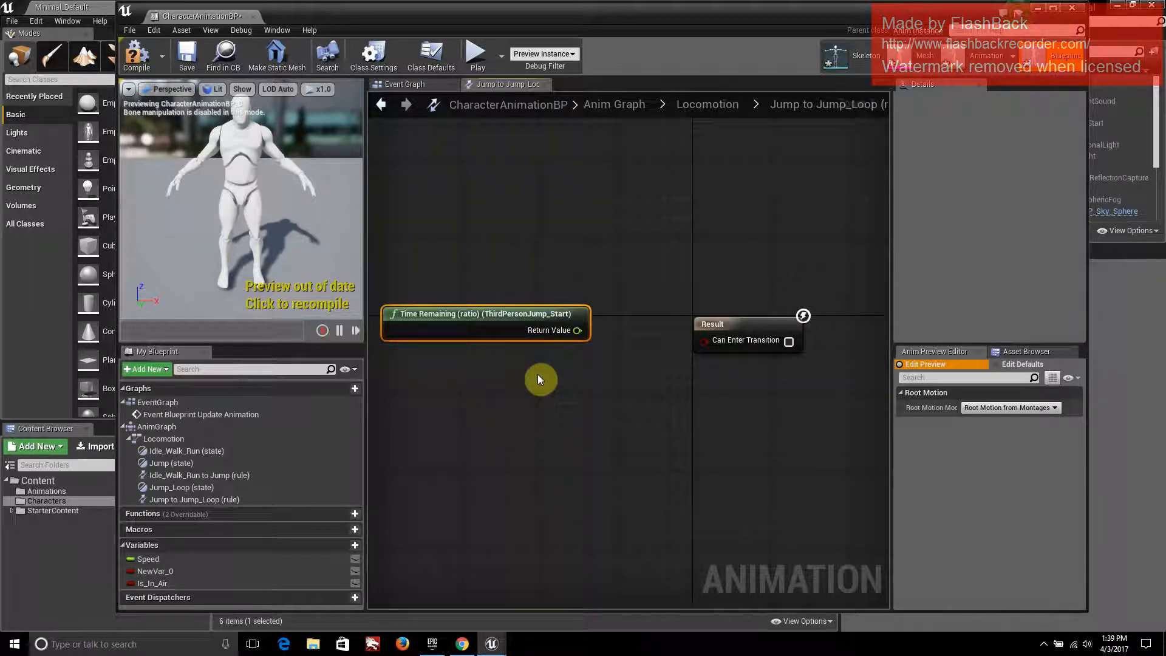
right_click(620, 368)
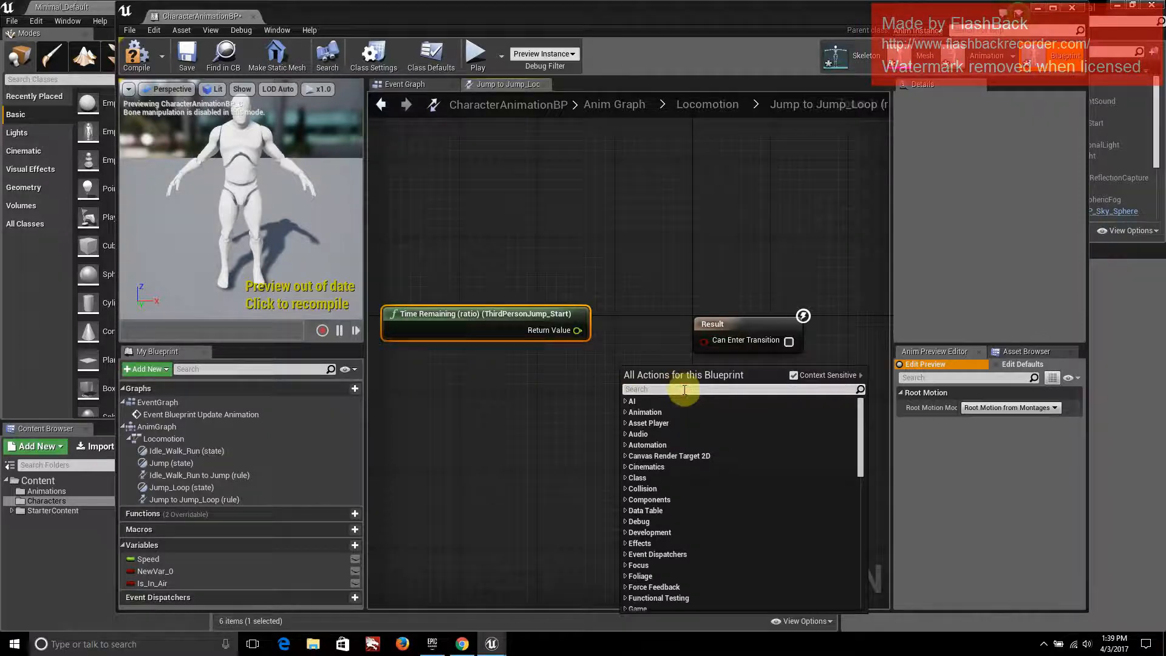
text(<)
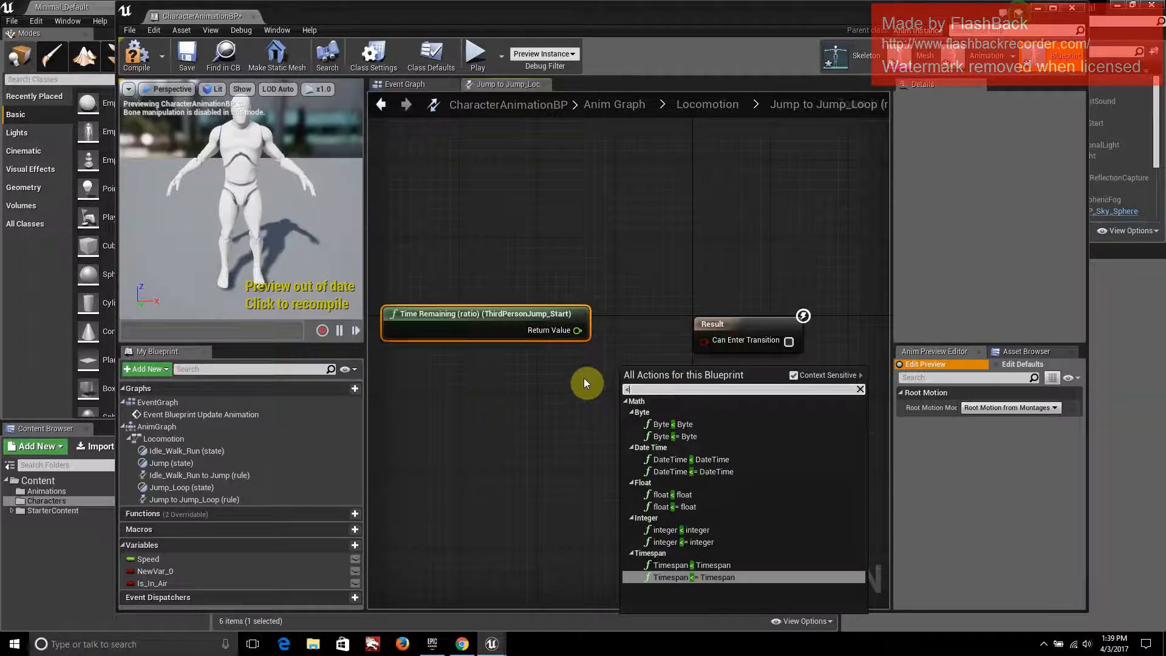
key(BackSpace)
click(628, 357)
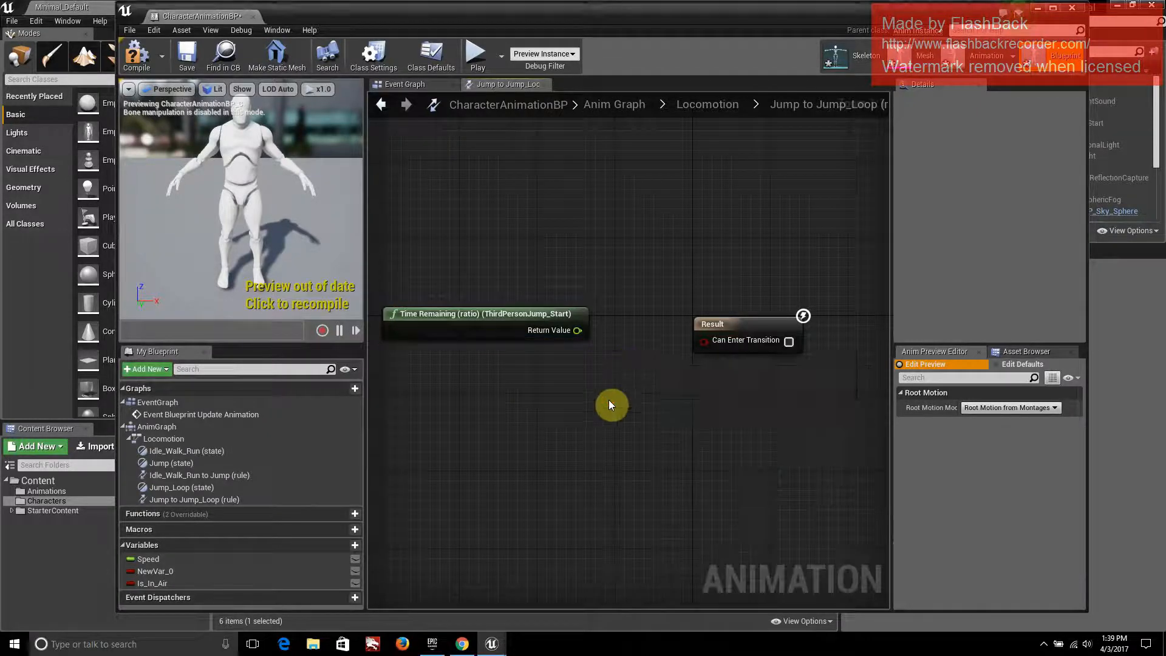
right_click(609, 400)
click(597, 330)
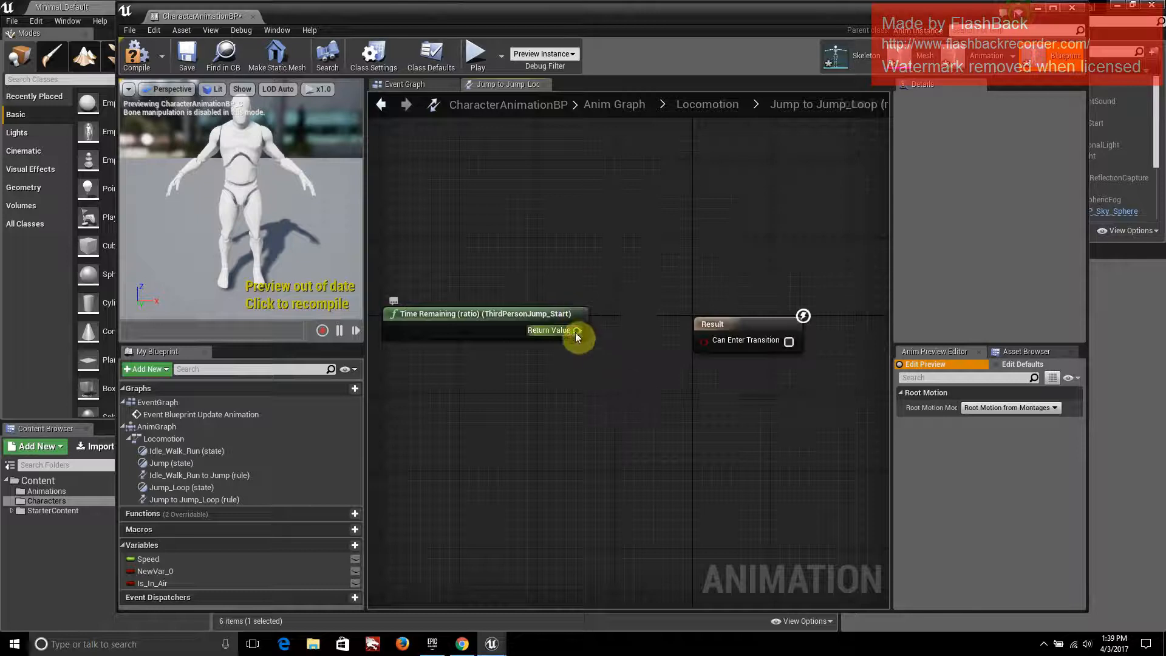
Feed the time-remaining Return Value into a float < float node with threshold .1, connect it to Can Enter Transition, and return to Locomotion
drag(577, 330, 635, 427)
text(<)
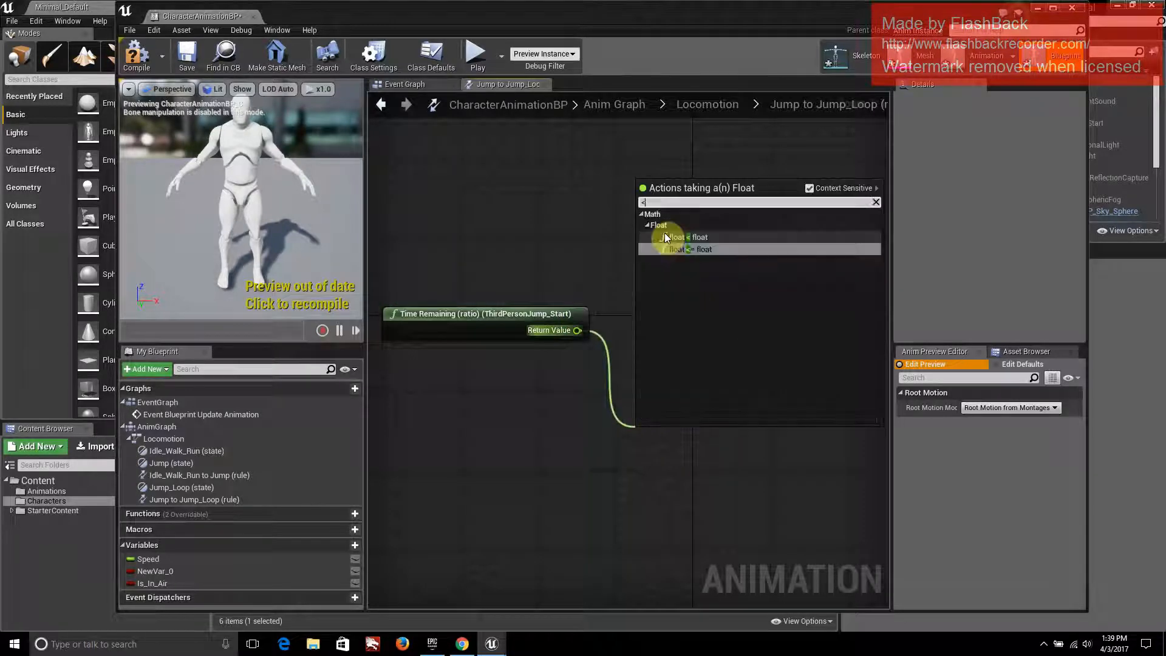
click(708, 237)
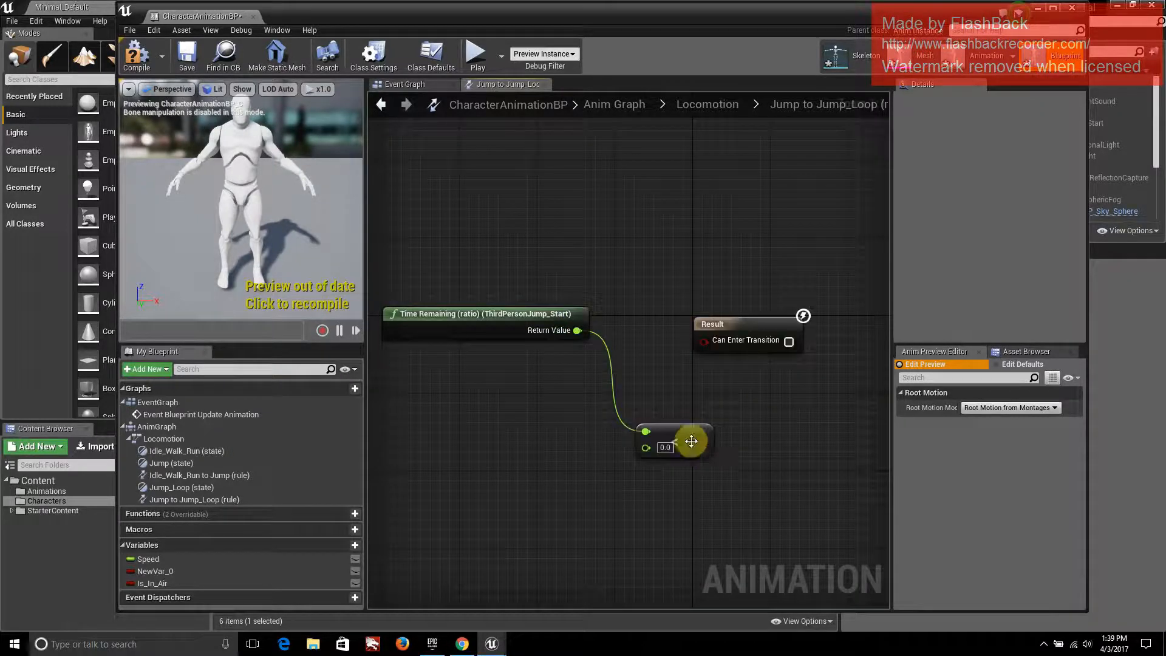
drag(702, 439, 704, 340)
click(662, 449)
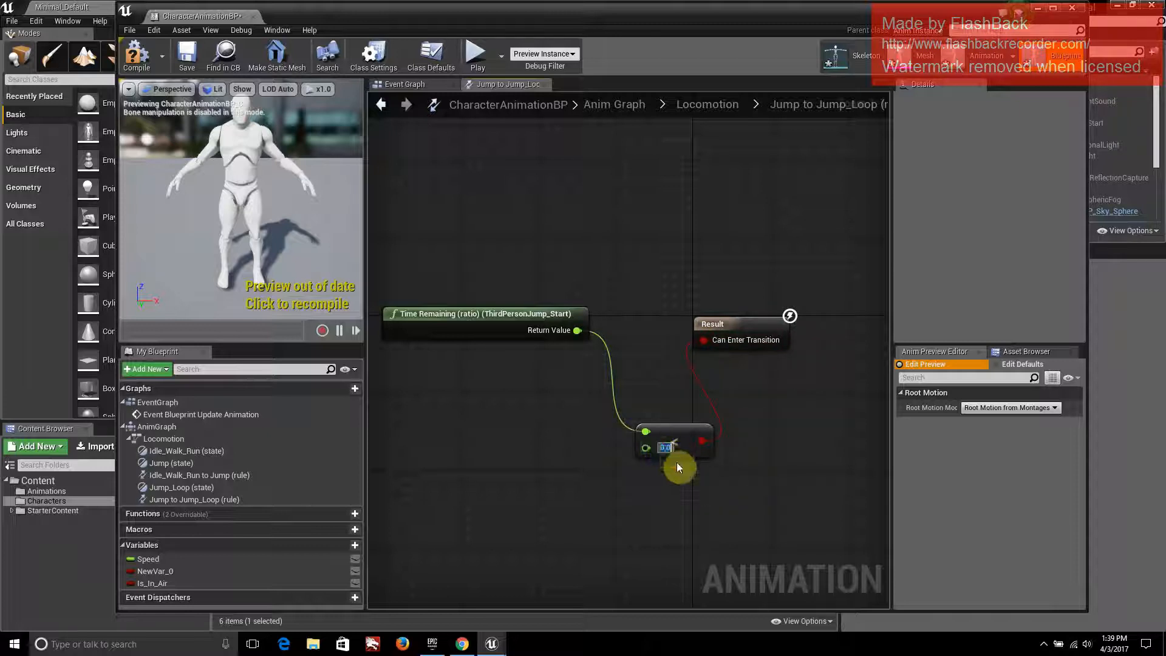
text(.1)
click(680, 376)
click(381, 105)
right_click(1058, 644)
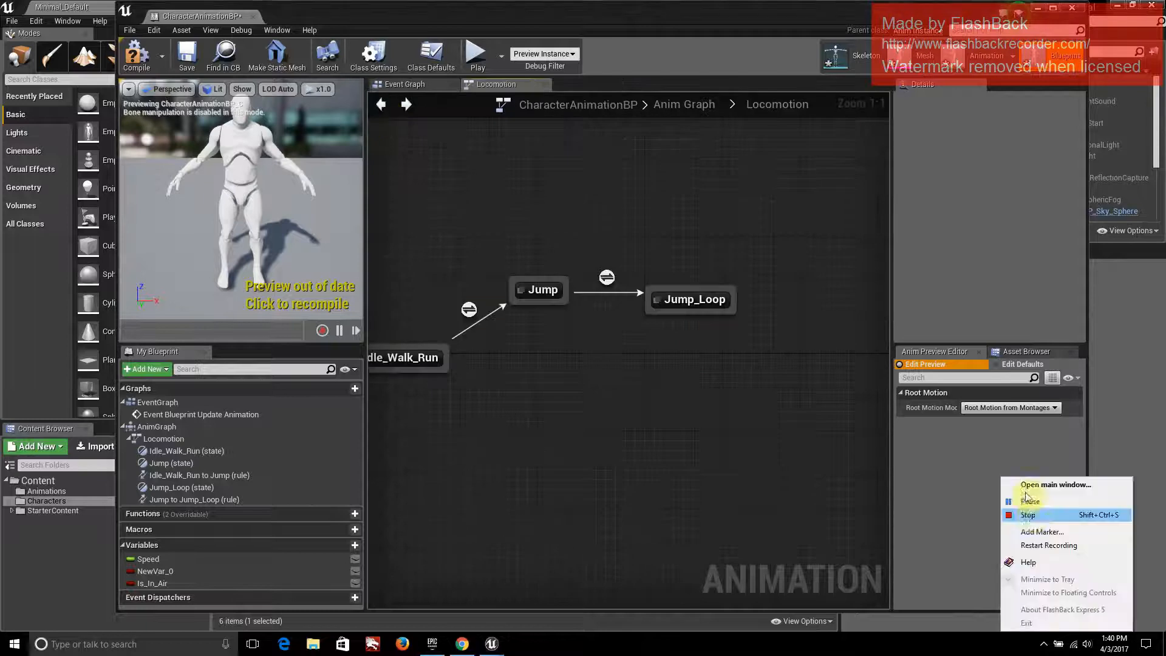
click(1029, 501)
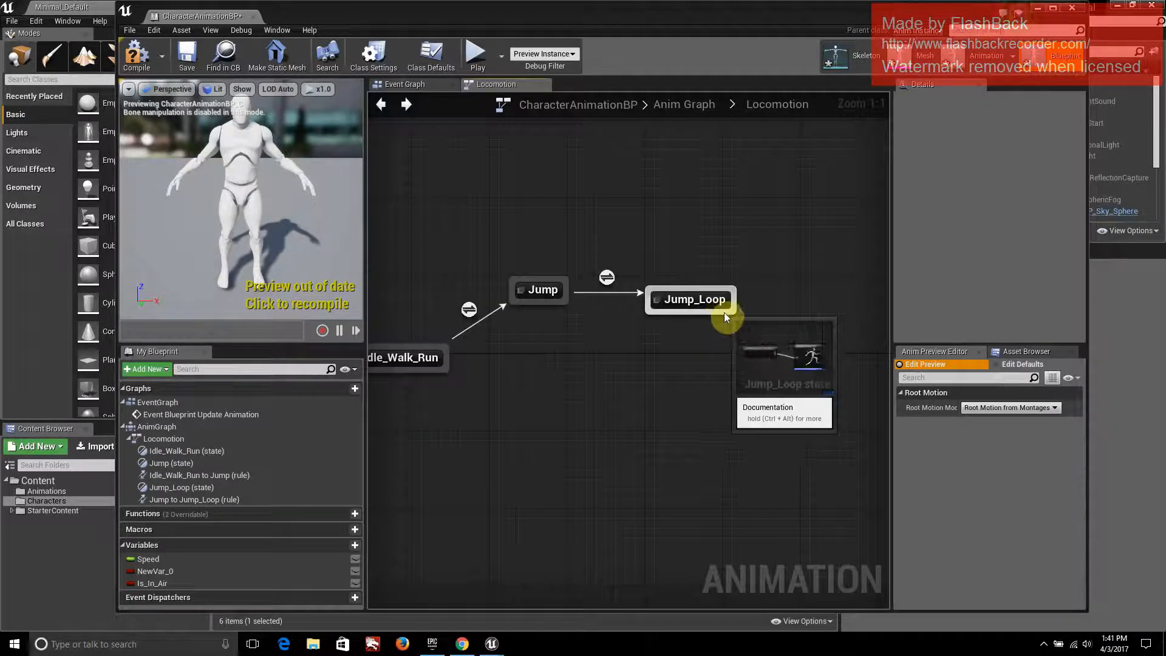
In the Locomotion graph, add a state named Jump_End with a transition from Jump_Loop, and position it below and between Jump and Jump_Loop
drag(723, 312, 705, 392)
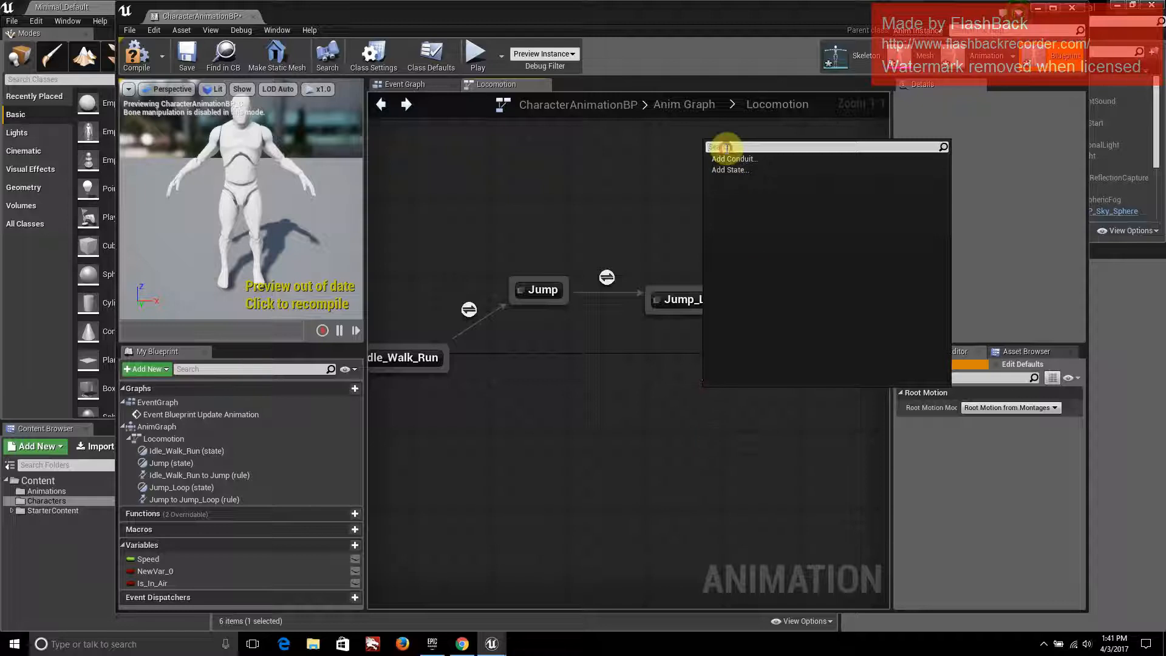
text(Jum)
key(BackSpace)
key(BackSpace)
key(BackSpace)
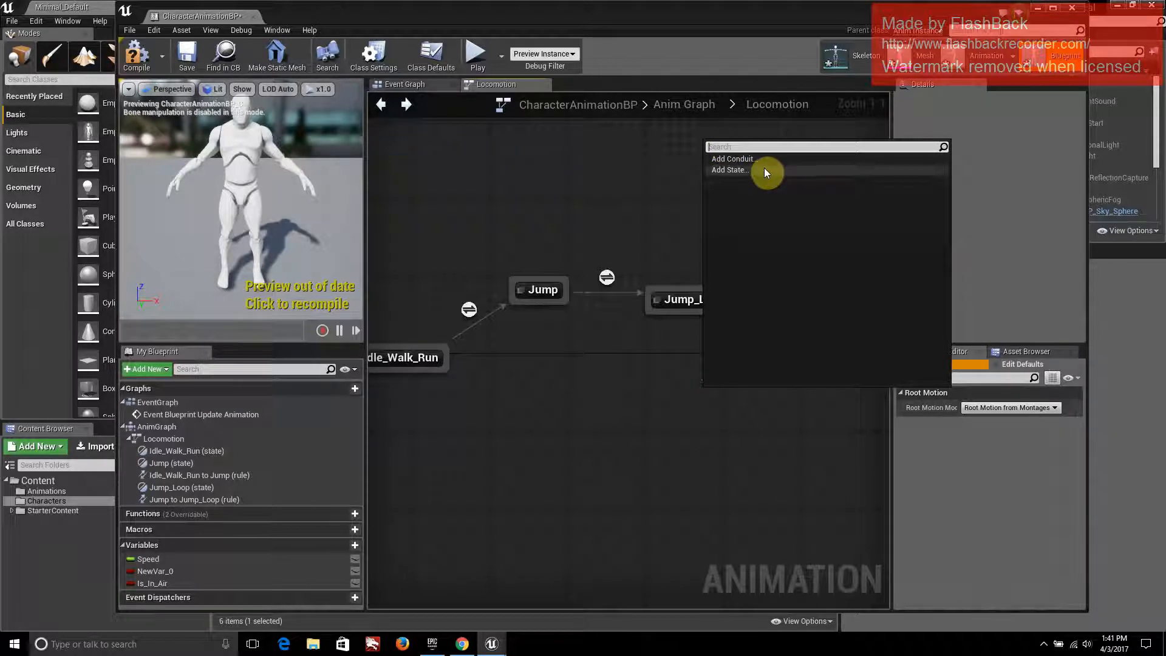
click(764, 171)
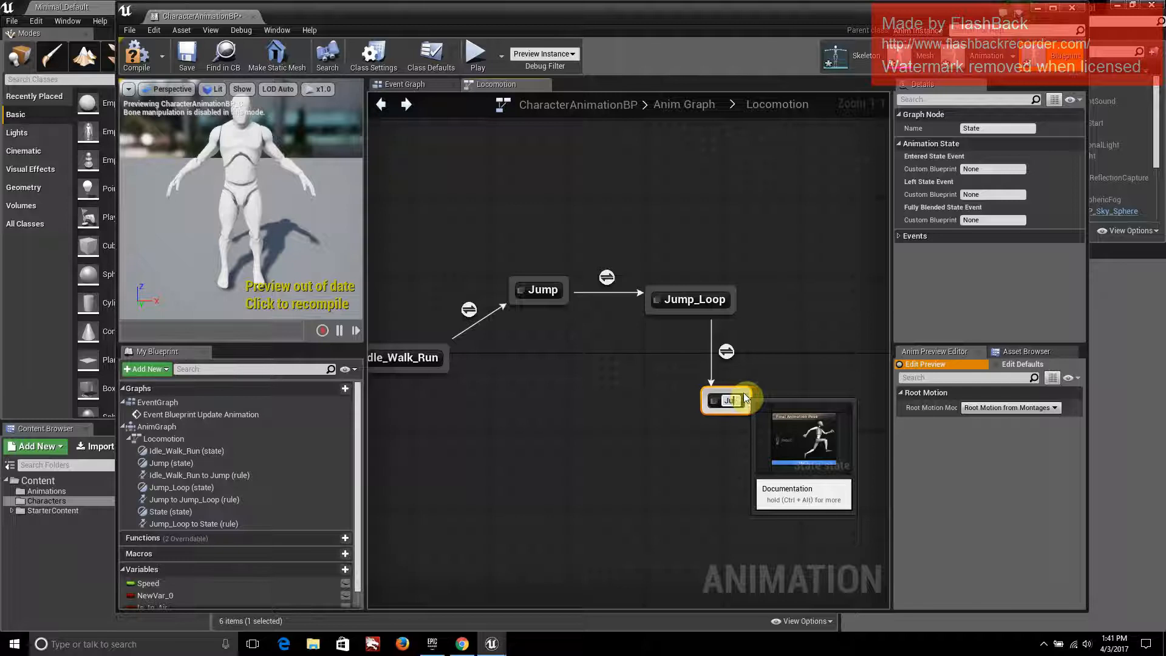
text(Jump_End)
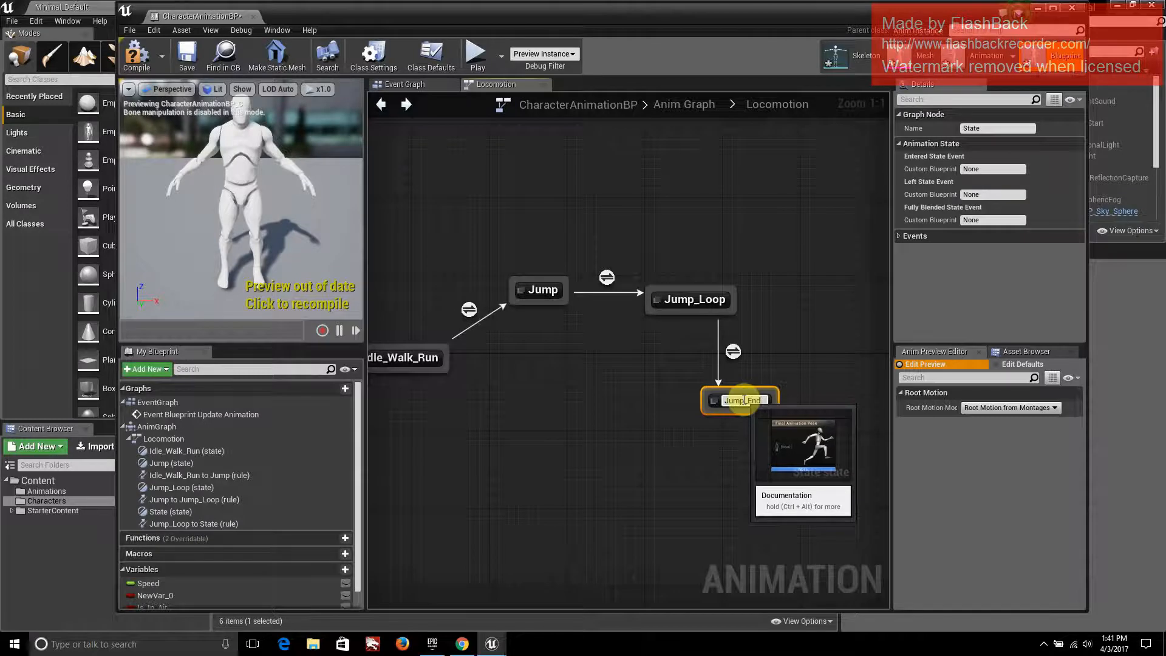
drag(743, 400, 601, 395)
Inside the Jump_End state, add the Play ThirdPersonJump_End node and connect its pose output to the Final Animation Pose's Result
double_click(600, 391)
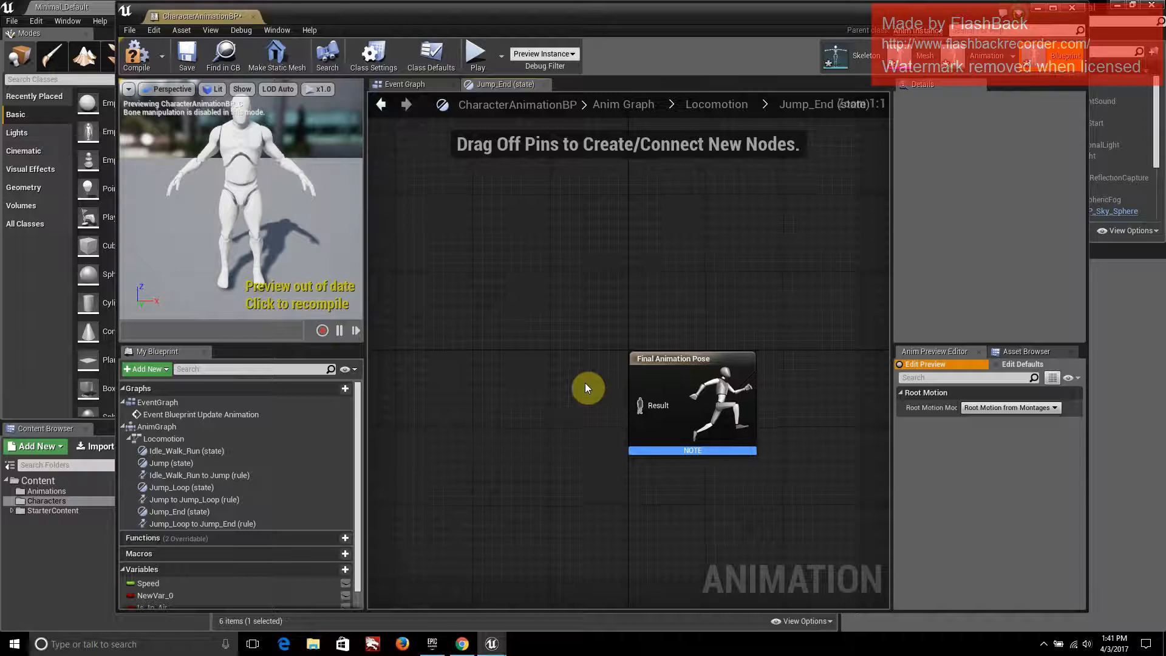
right_click(521, 396)
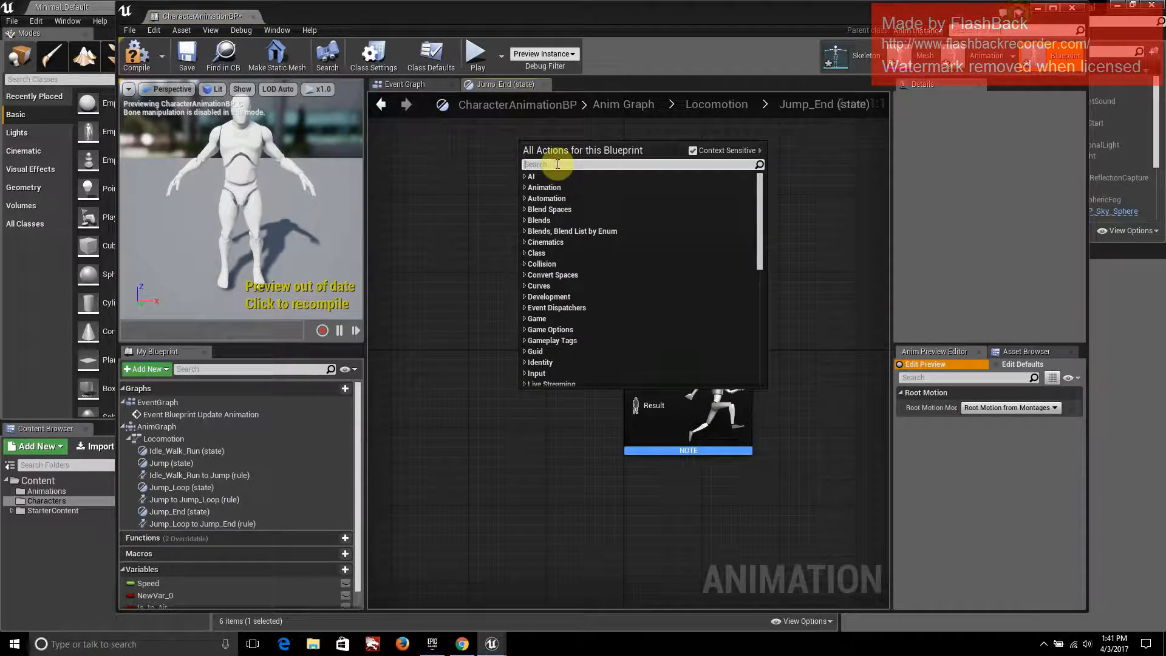
text(Jump)
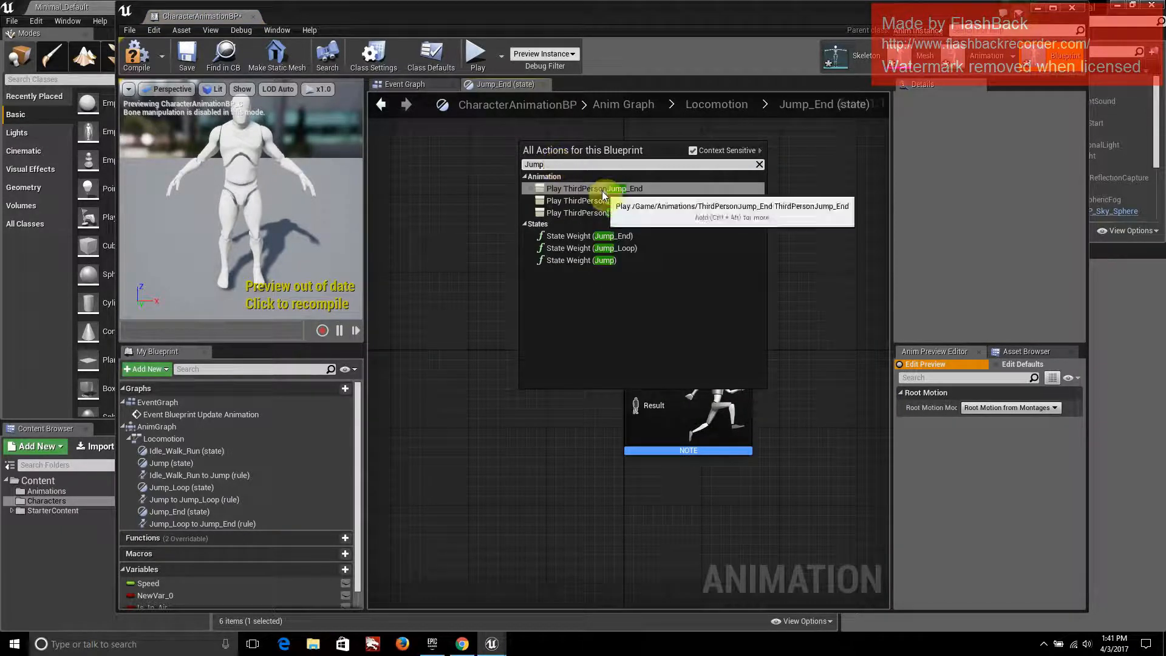
click(602, 191)
drag(519, 408, 427, 368)
drag(511, 388, 629, 407)
click(619, 413)
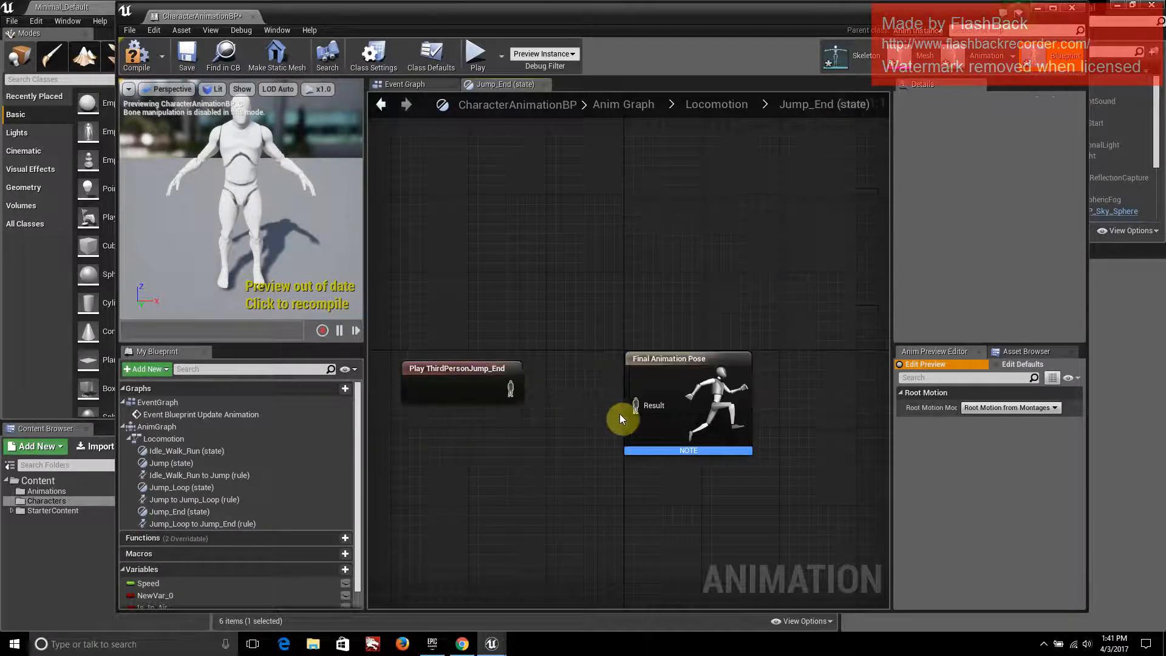
drag(511, 389, 638, 405)
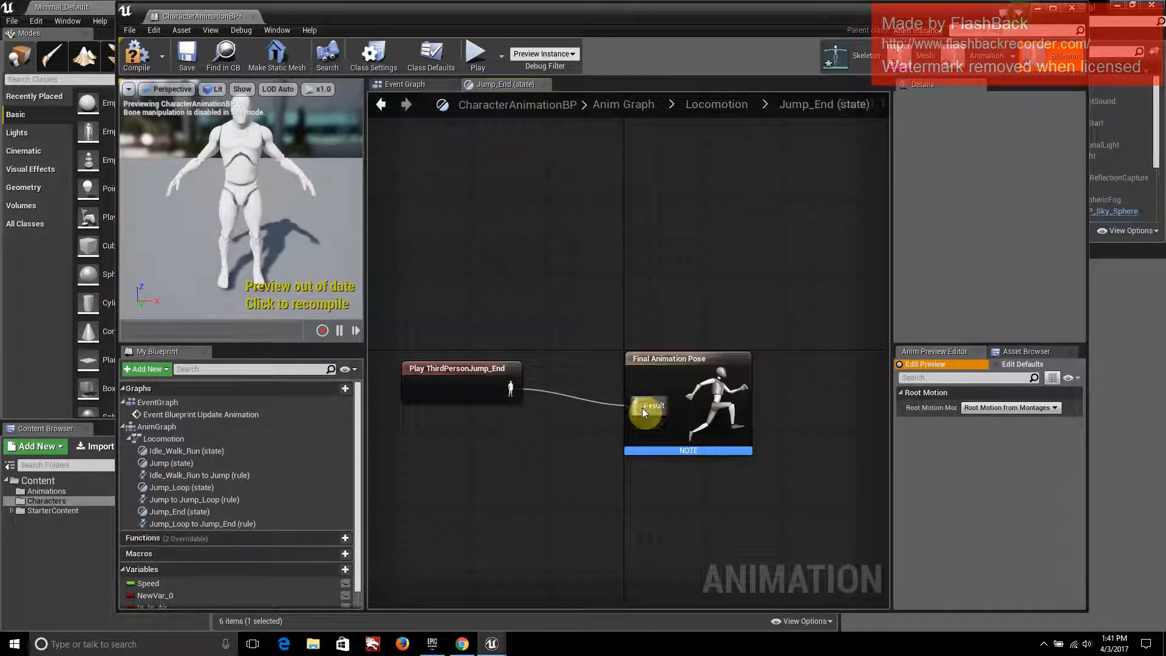
Back in the Locomotion graph, shift Jump_End slightly down and open the transition rule from Jump_Loop to Jump_End
click(382, 105)
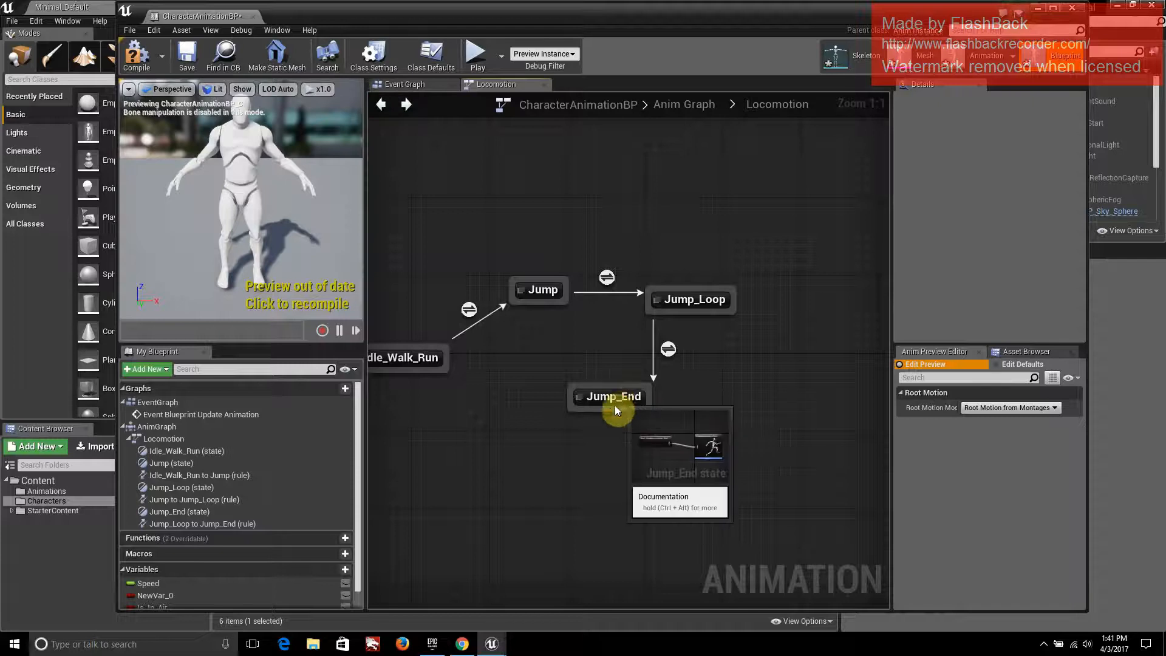
drag(615, 406, 600, 425)
double_click(661, 359)
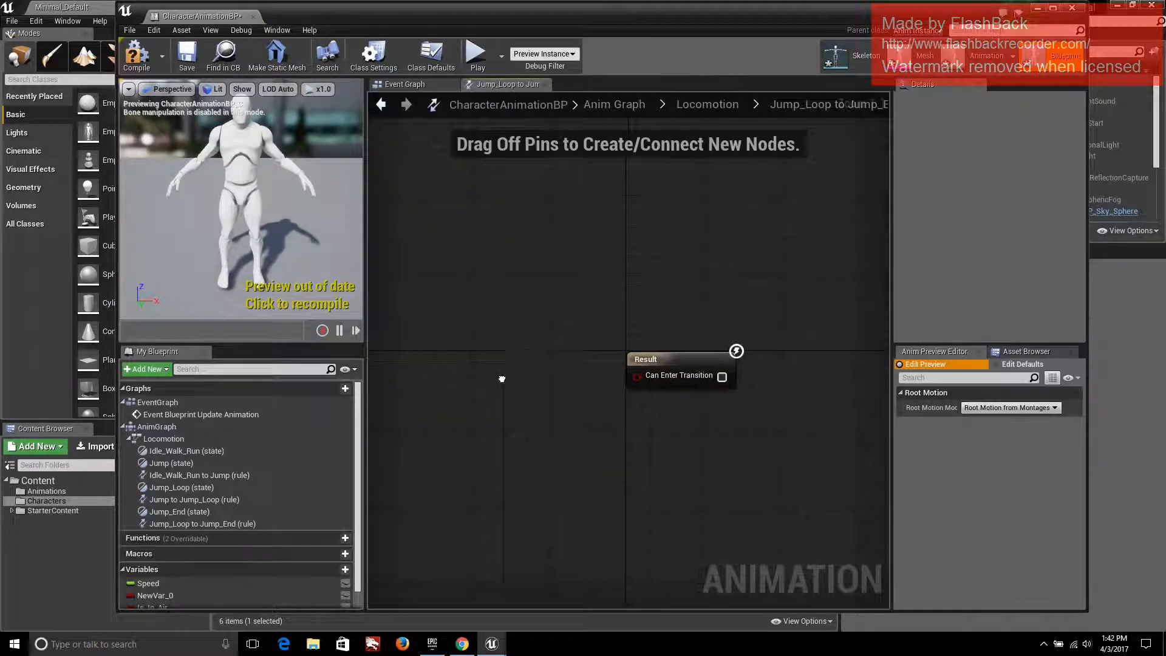
right_click(502, 383)
text(Is)
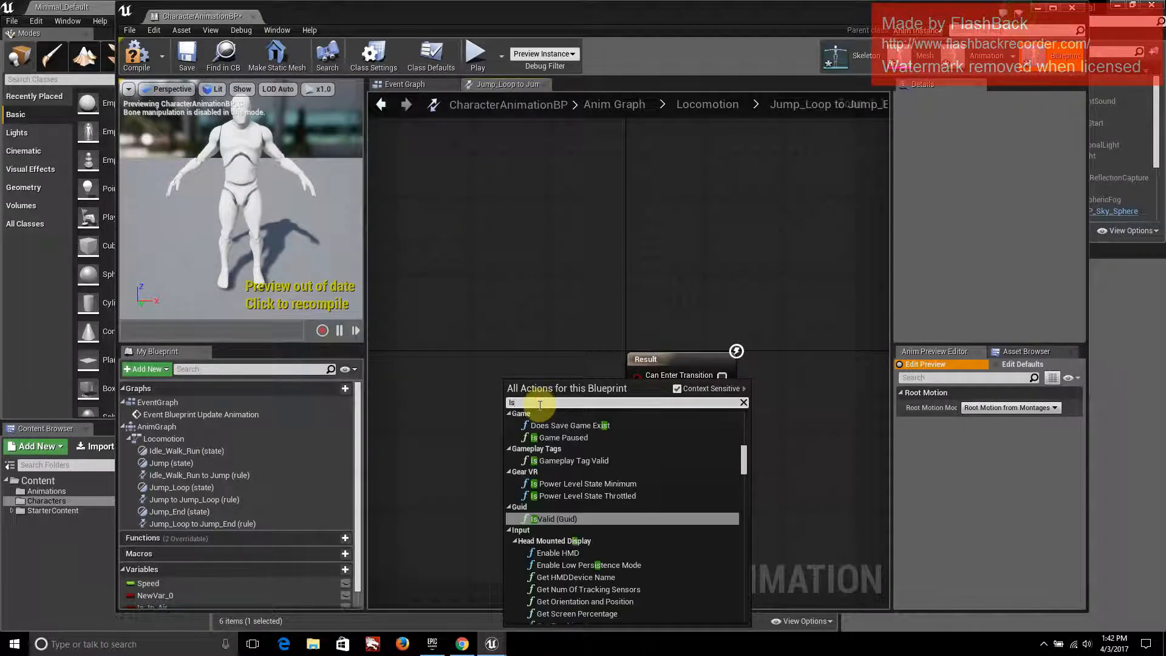
text(_I)
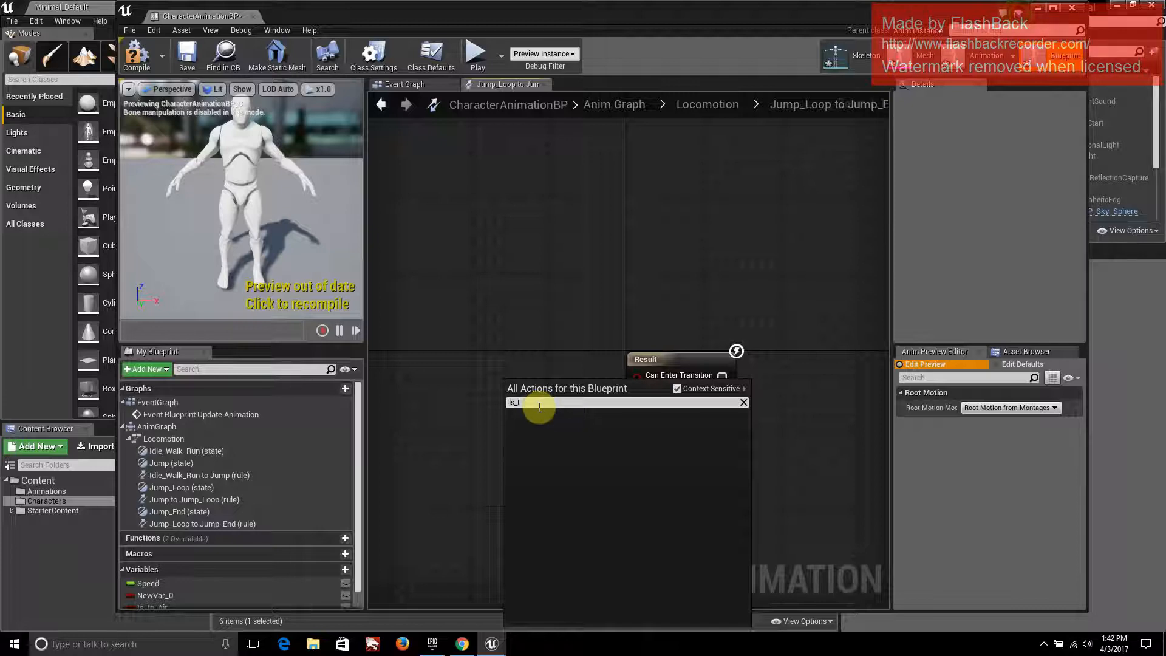
key(BackSpace)
key(BackSpace)
key(BackSpace)
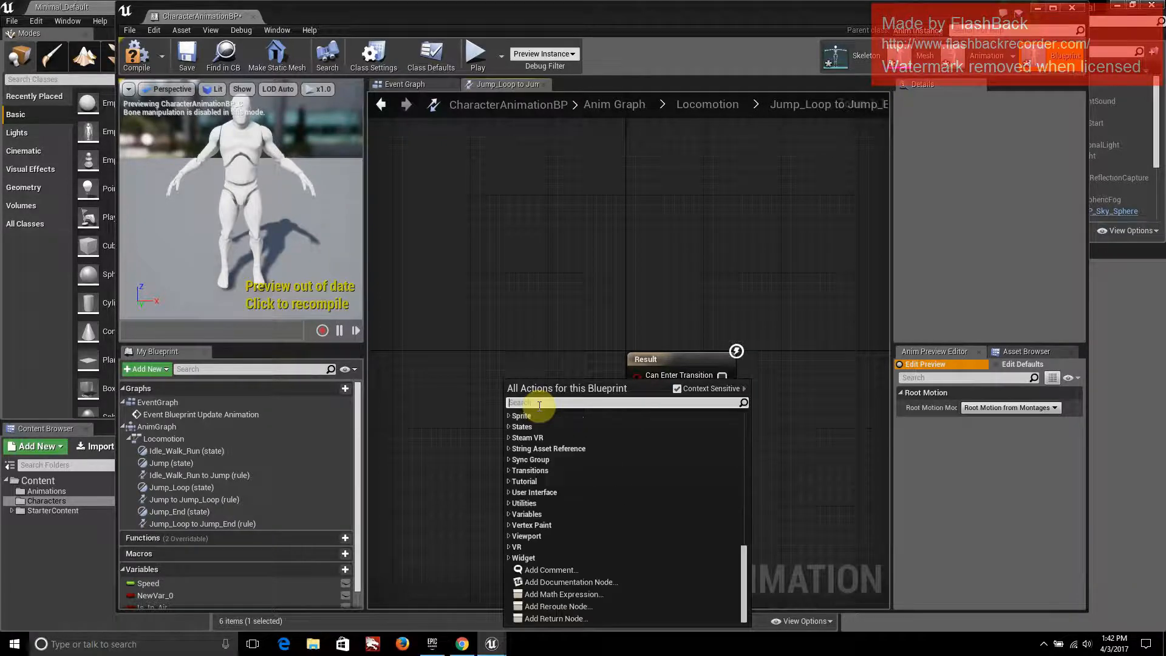
click(519, 315)
Place a Get node for the Is_In_Air variable in the Jump_Loop to Jump_End rule graph
scroll(225, 577, down, 1)
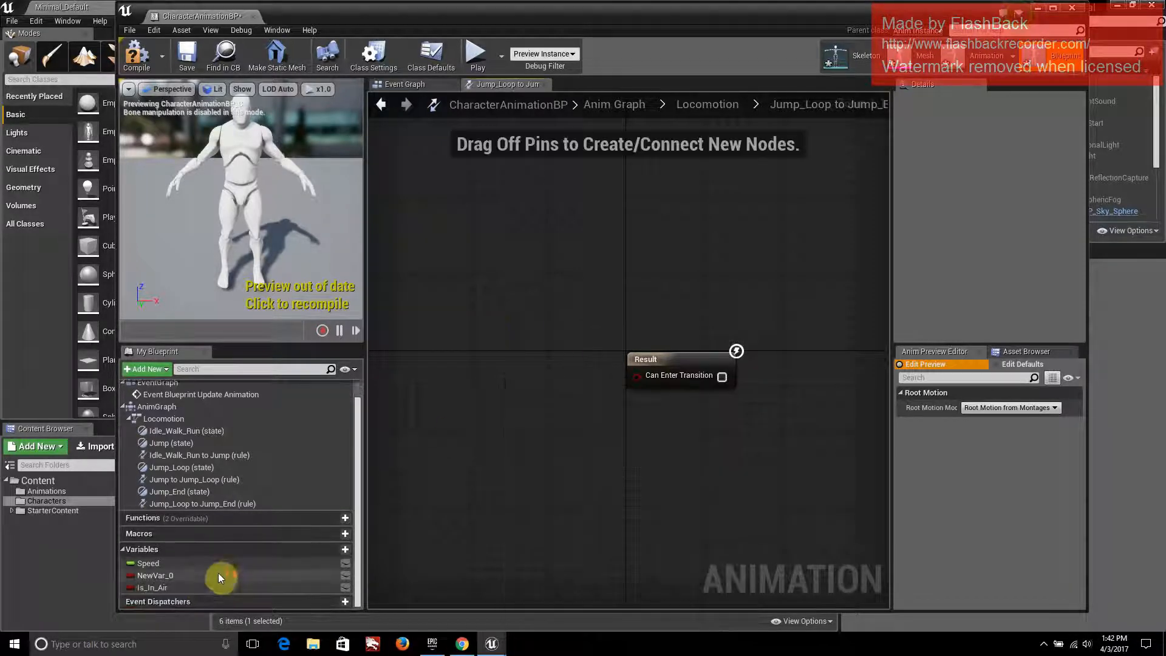
drag(195, 588, 497, 338)
click(513, 352)
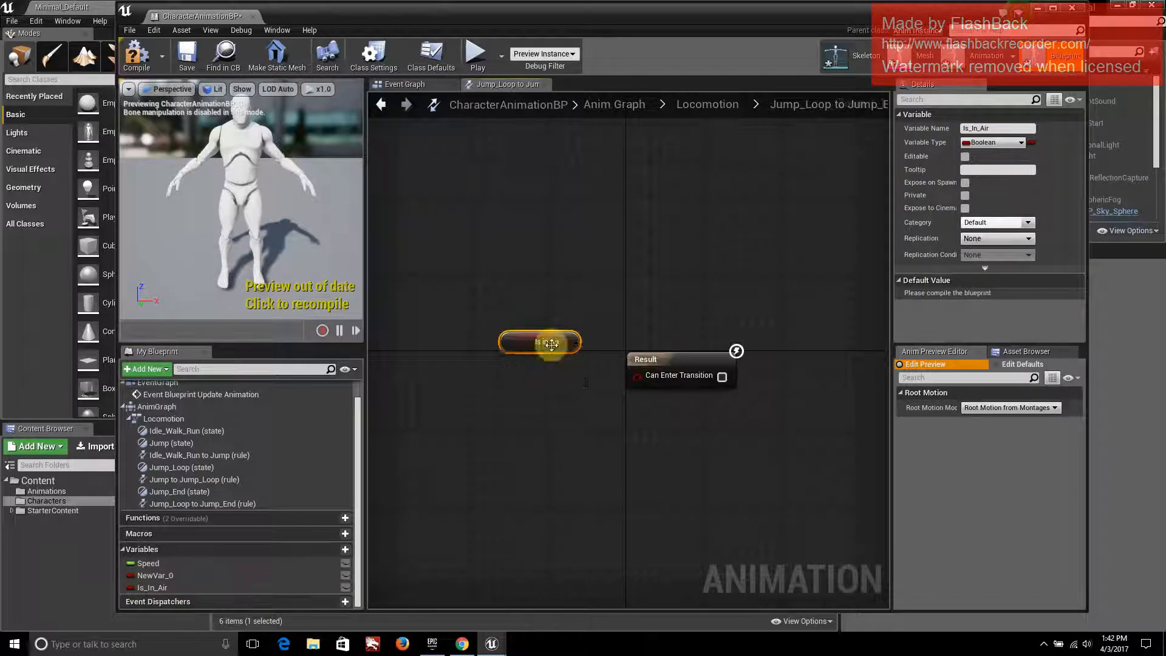
Add a NOT Boolean node fed by Is In Air and connect its output to the Result node's Can Enter Transition
drag(569, 342, 555, 415)
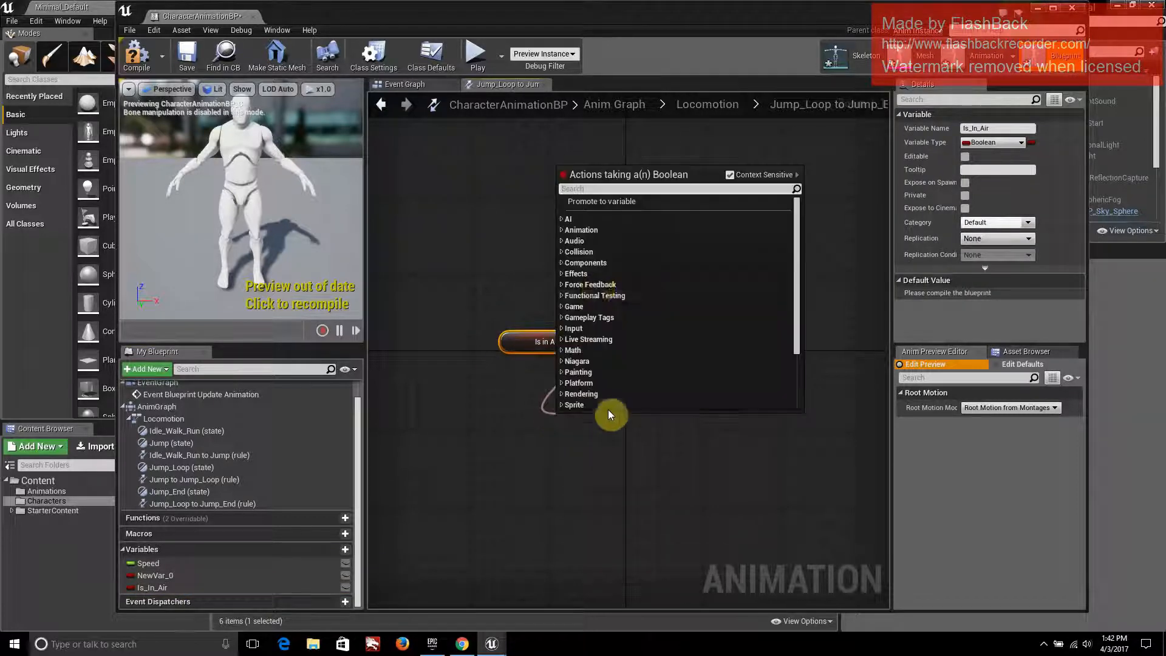
text(Nt)
key(BackSpace)
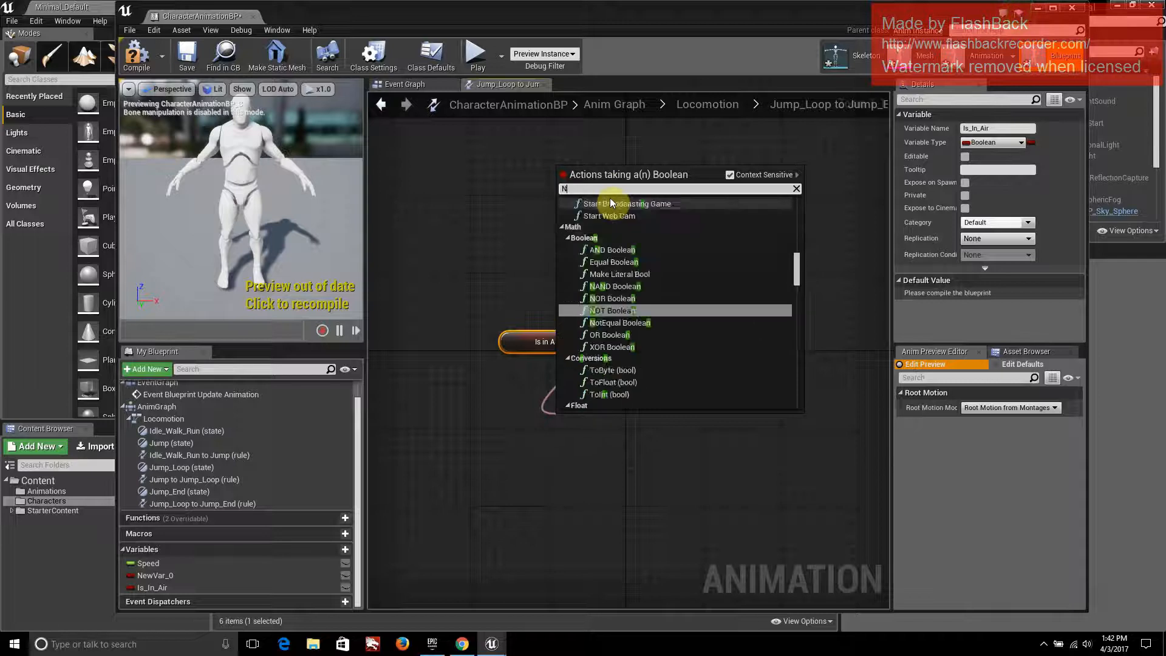
text(ot)
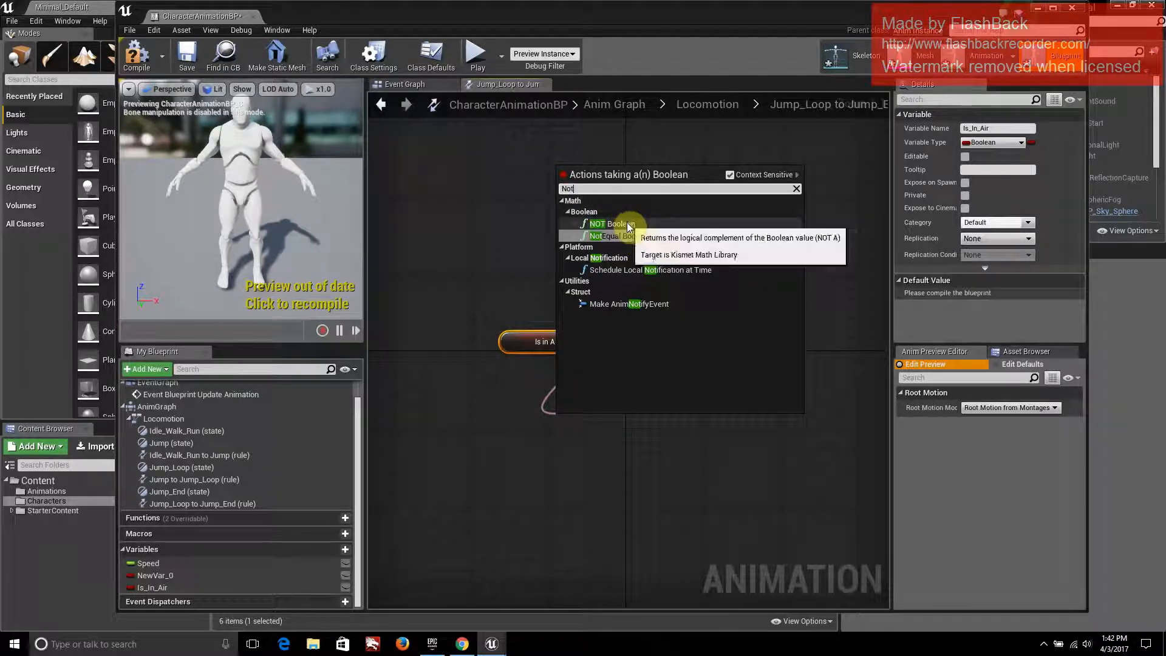
click(627, 223)
drag(628, 422, 635, 377)
drag(567, 420, 559, 352)
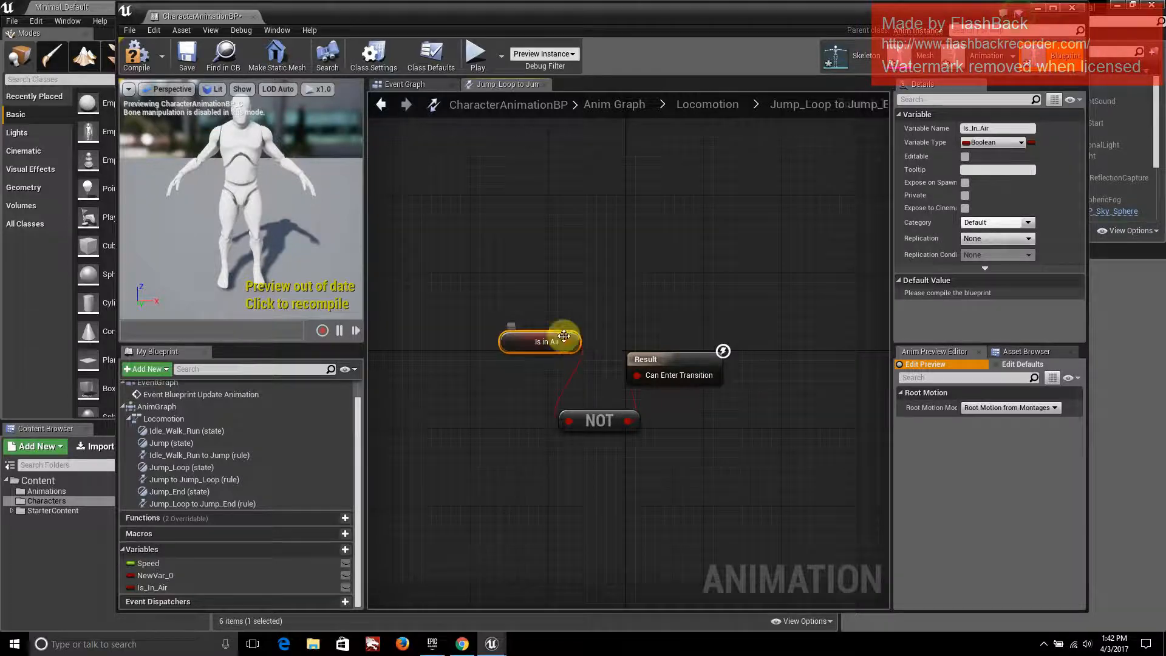
Move the Is in Air node to the left of the NOT node in the Jump_Loop to Jump_End rule
right_drag(527, 358, 553, 349)
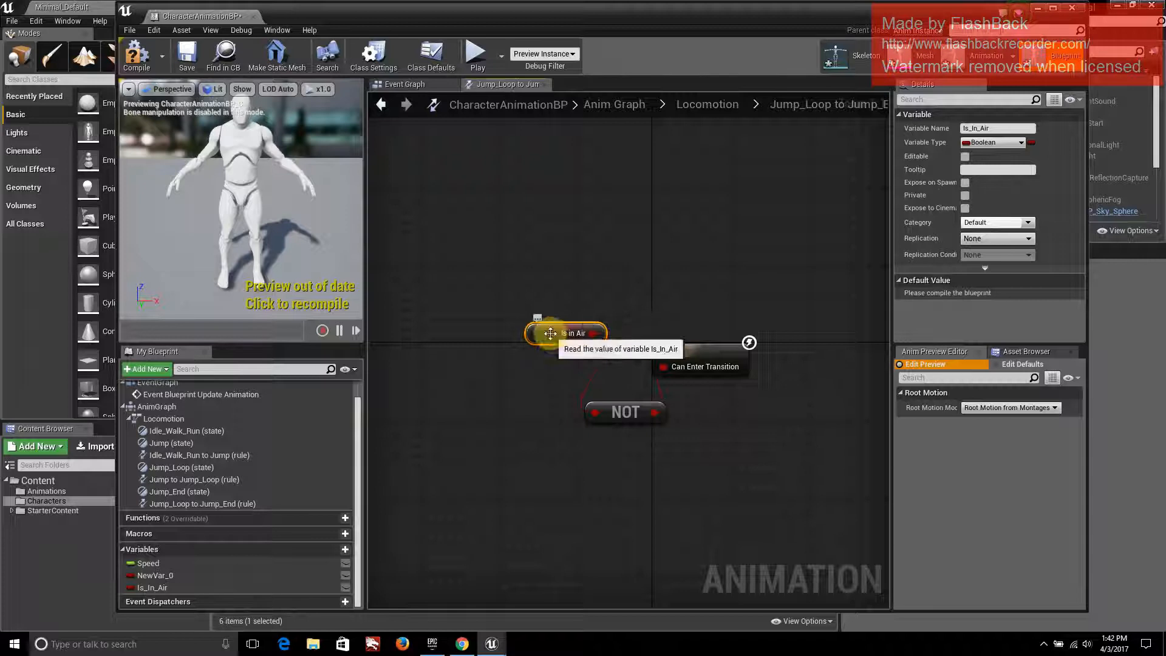
drag(554, 338, 507, 372)
click(764, 493)
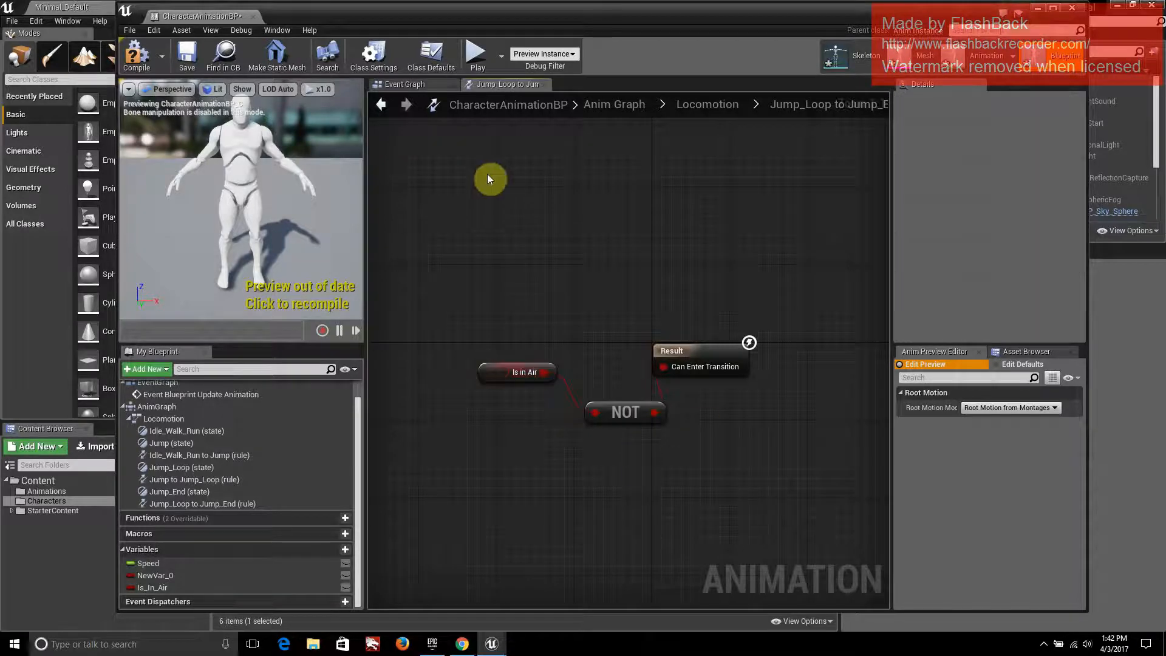
Return to the Locomotion state machine and create a transition from Jump_End to Idle_Walk_Run
click(381, 104)
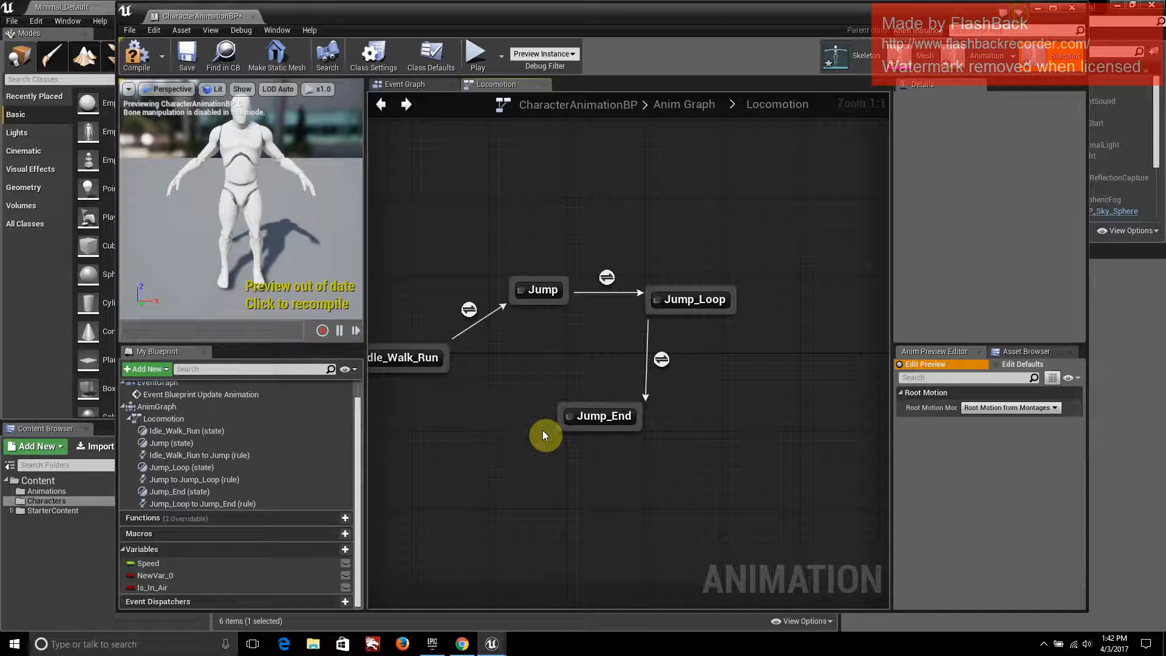
drag(559, 415, 445, 367)
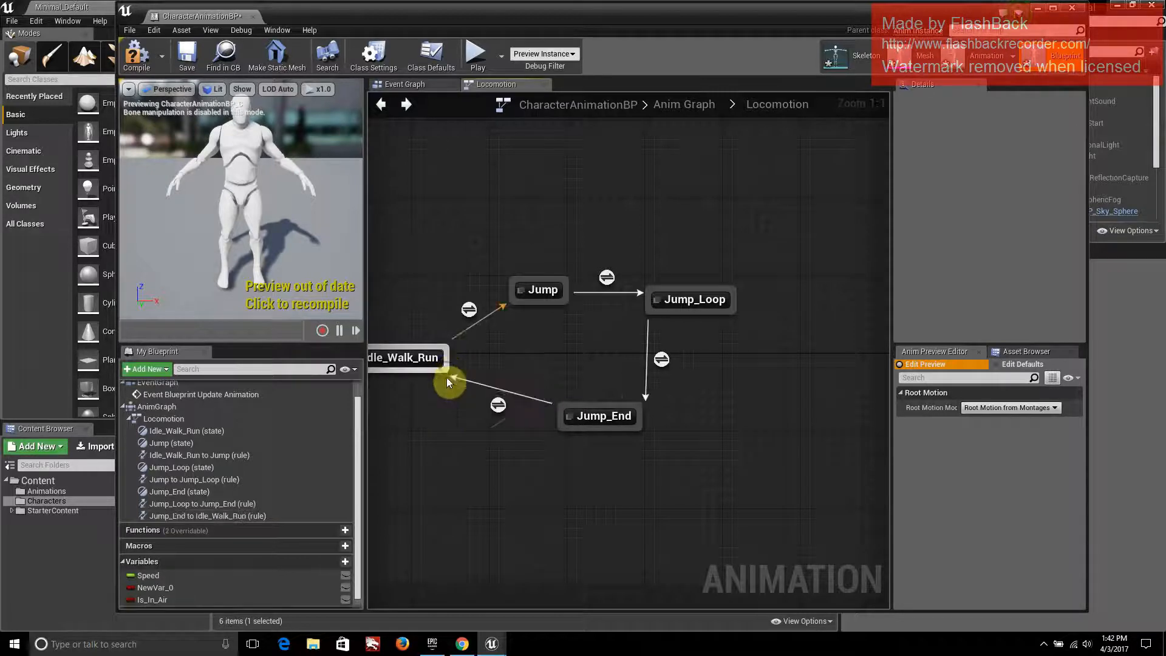
right_drag(432, 443, 484, 432)
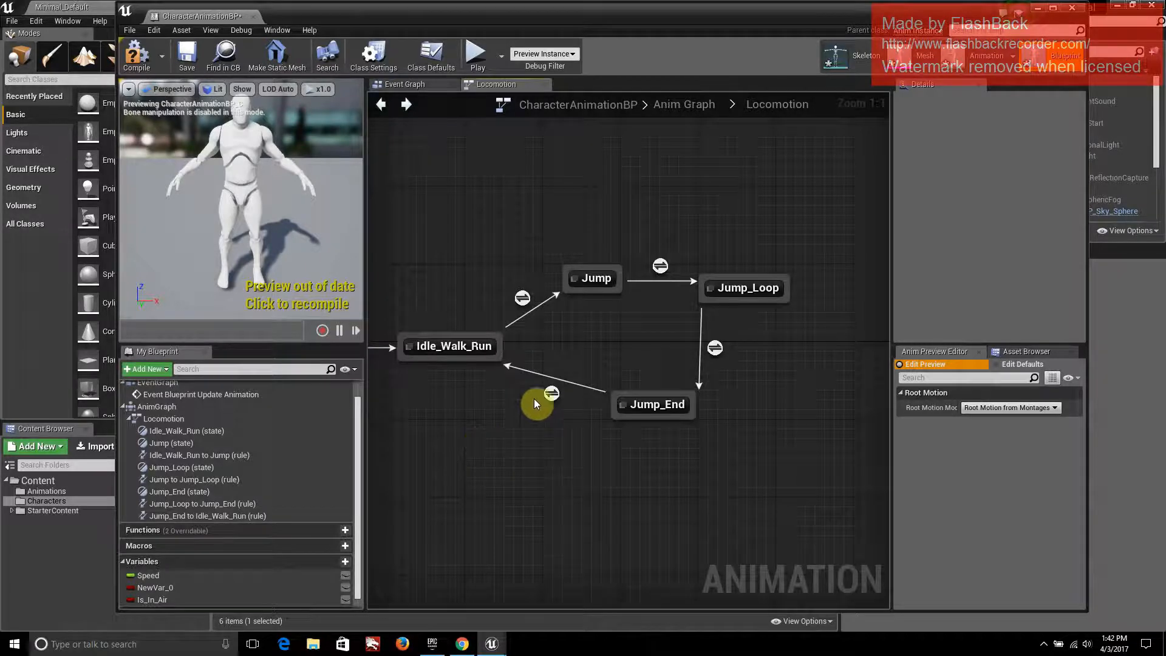
In the Jump_End to Idle_Walk_Run transition rule, add a Time Remaining (ratio) (ThirdPersonJump_End) node left of the Result node
click(556, 393)
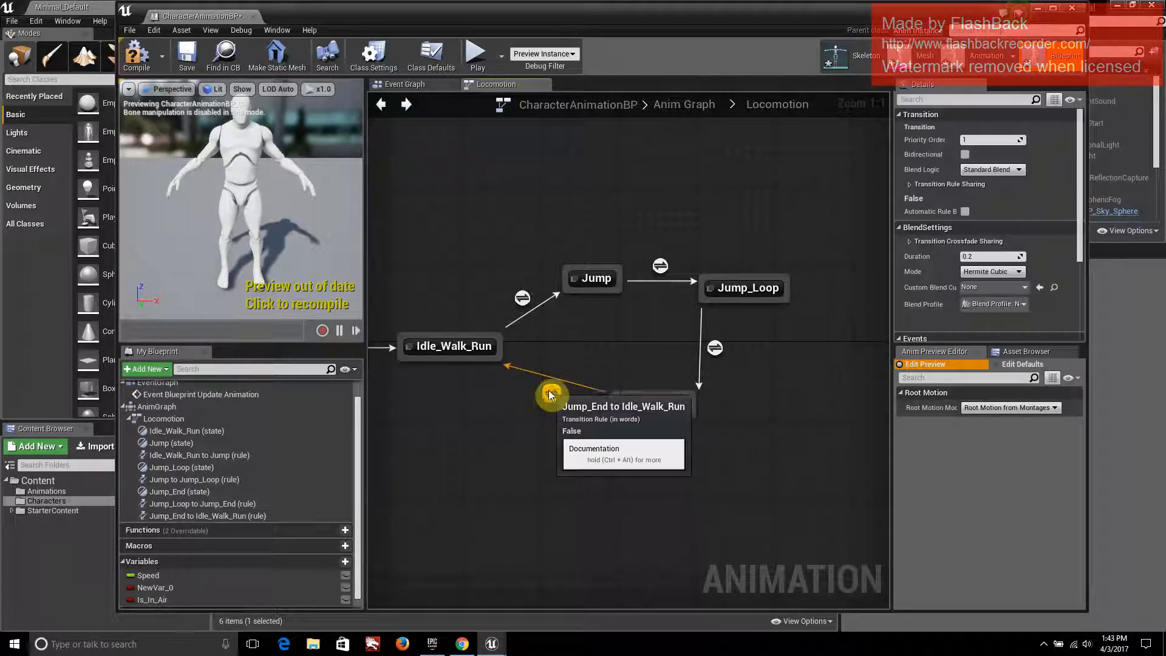
click(599, 427)
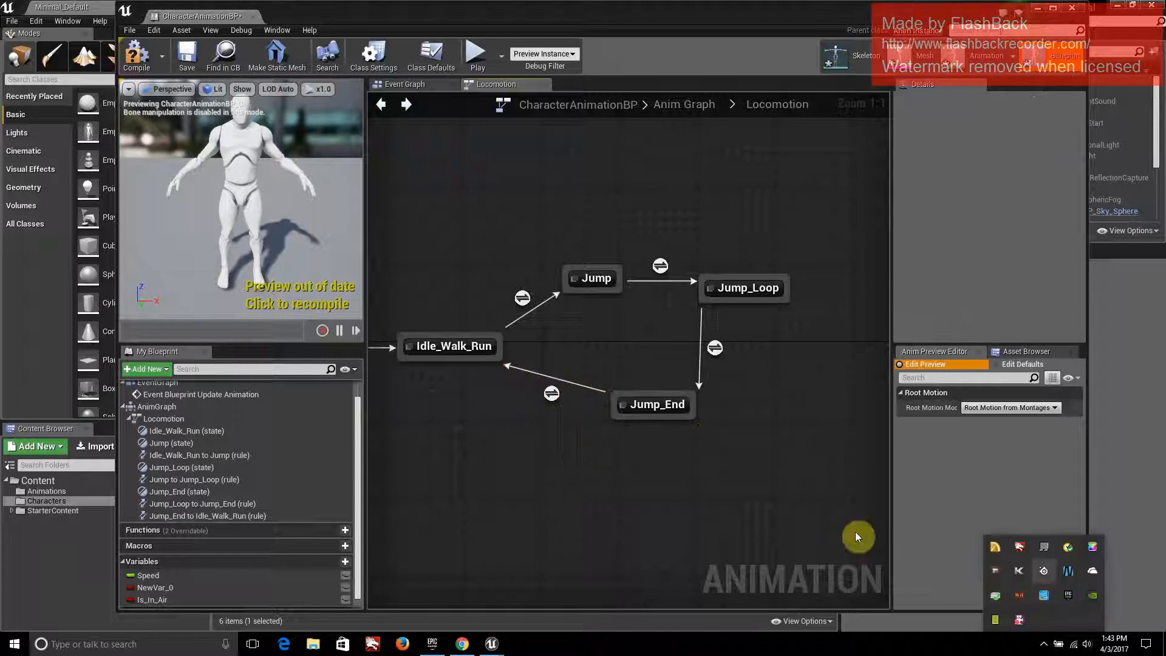
double_click(545, 395)
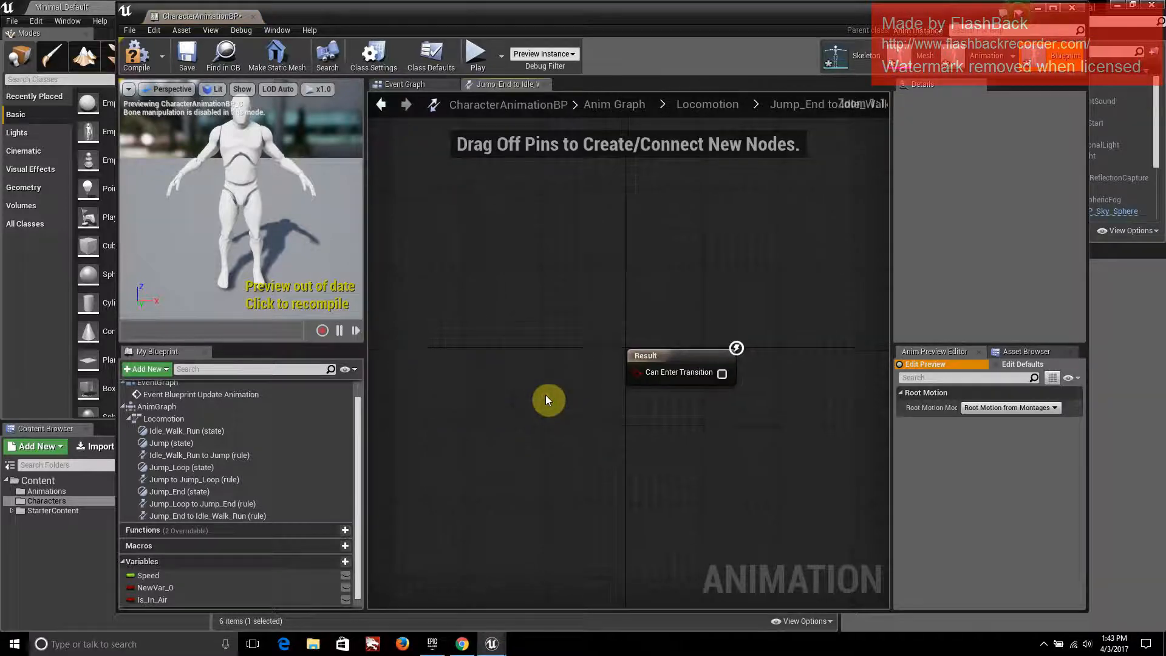
right_click(500, 372)
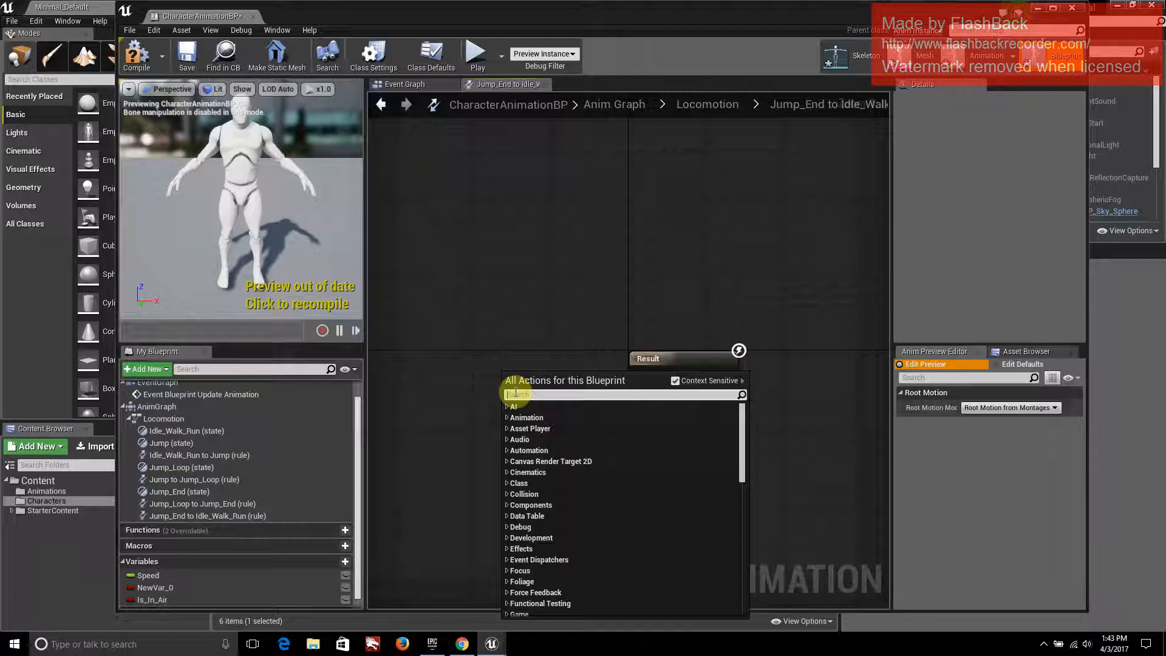
text(tra)
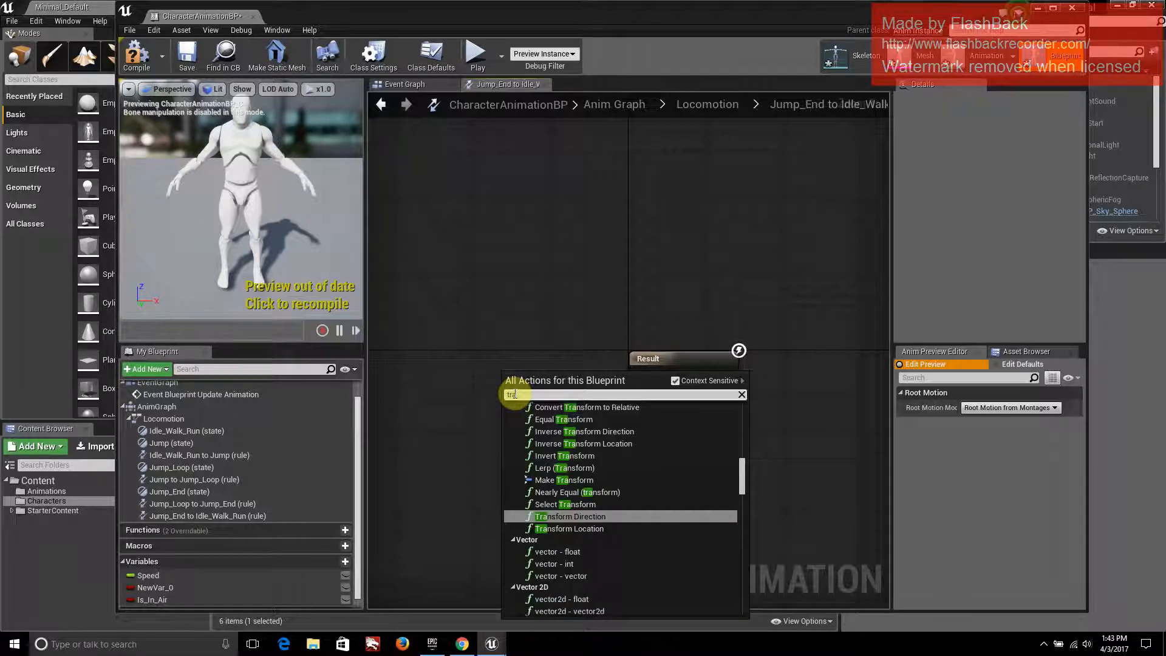
key(BackSpace)
key(BackSpace)
key(BackSpace)
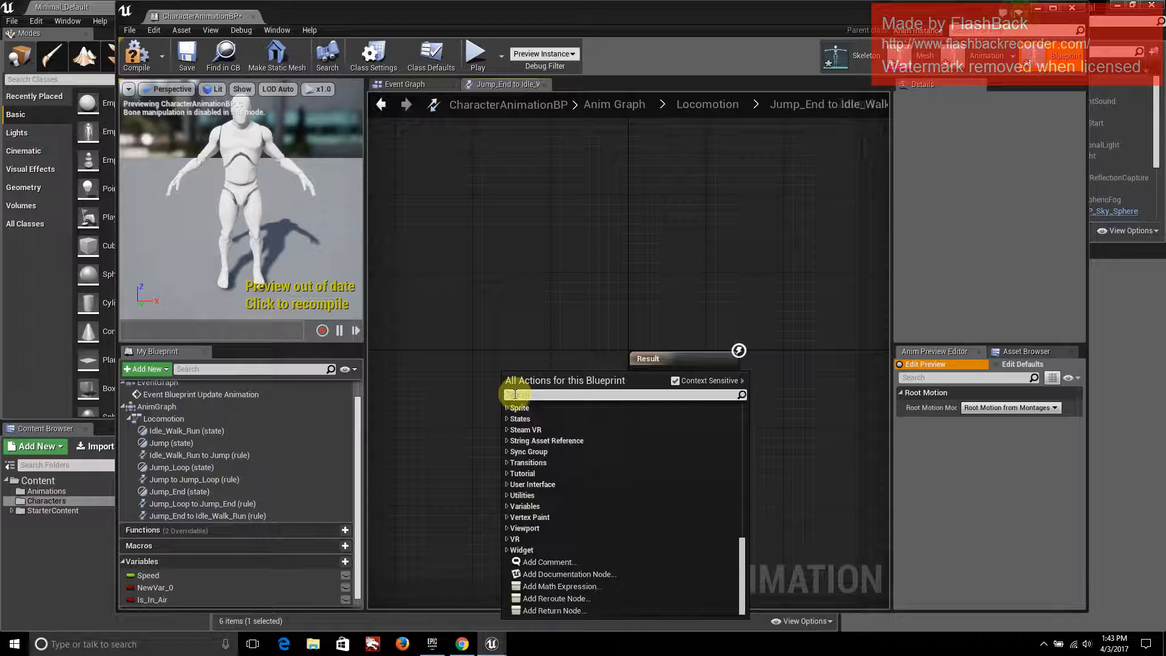
text(TimeRe)
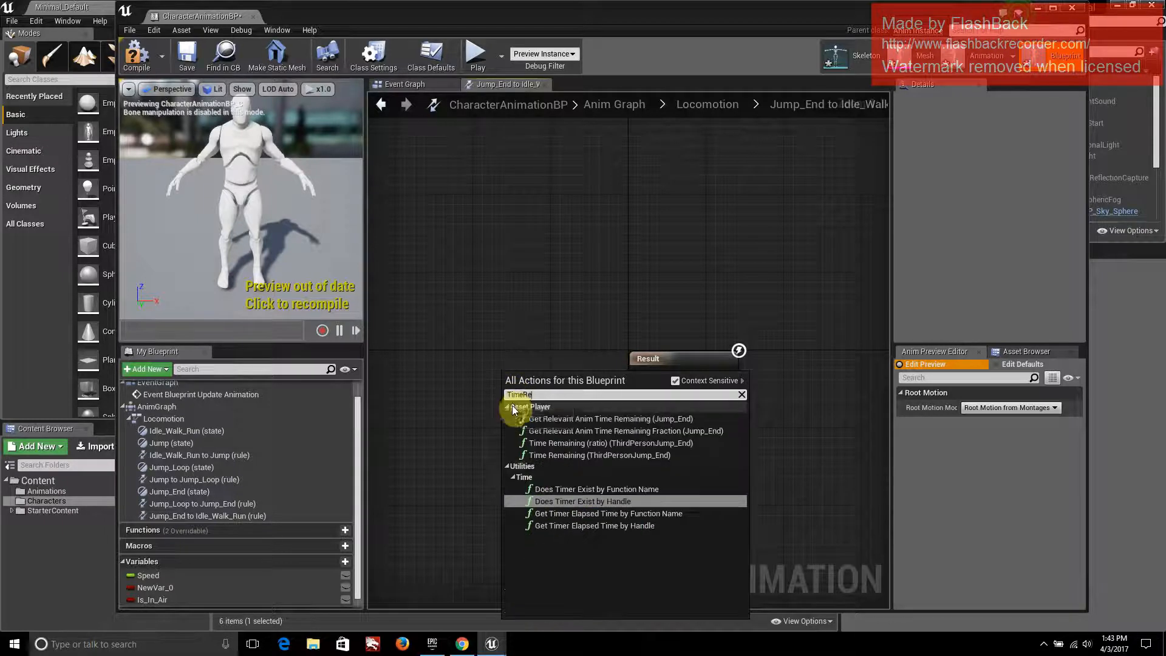
text(main)
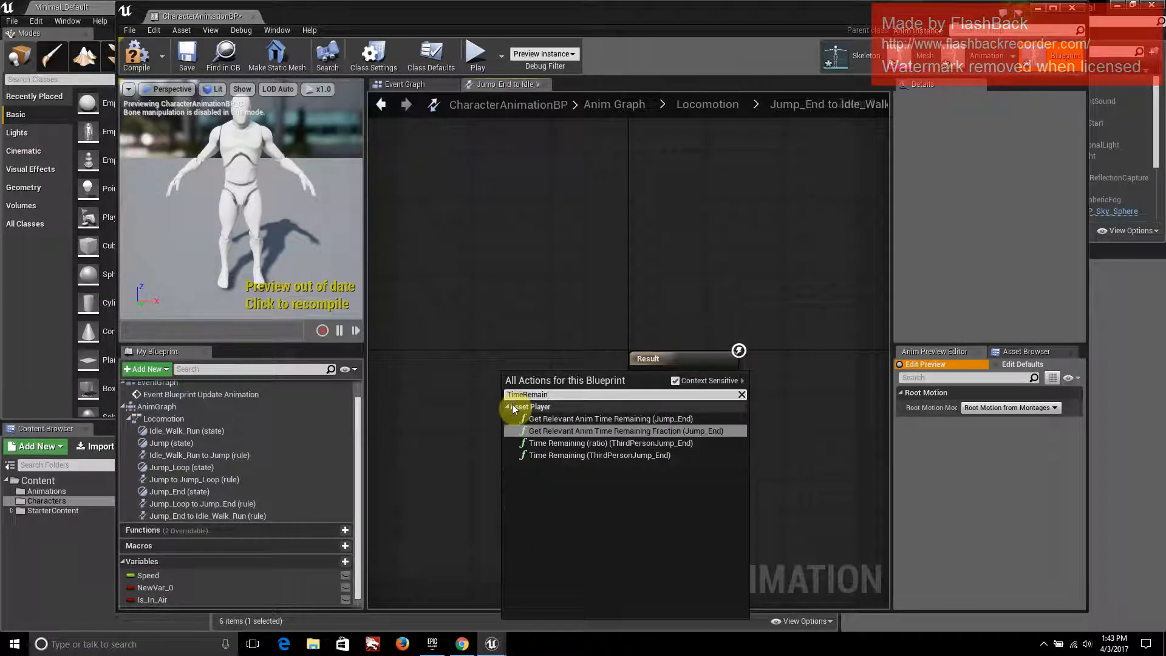
click(655, 444)
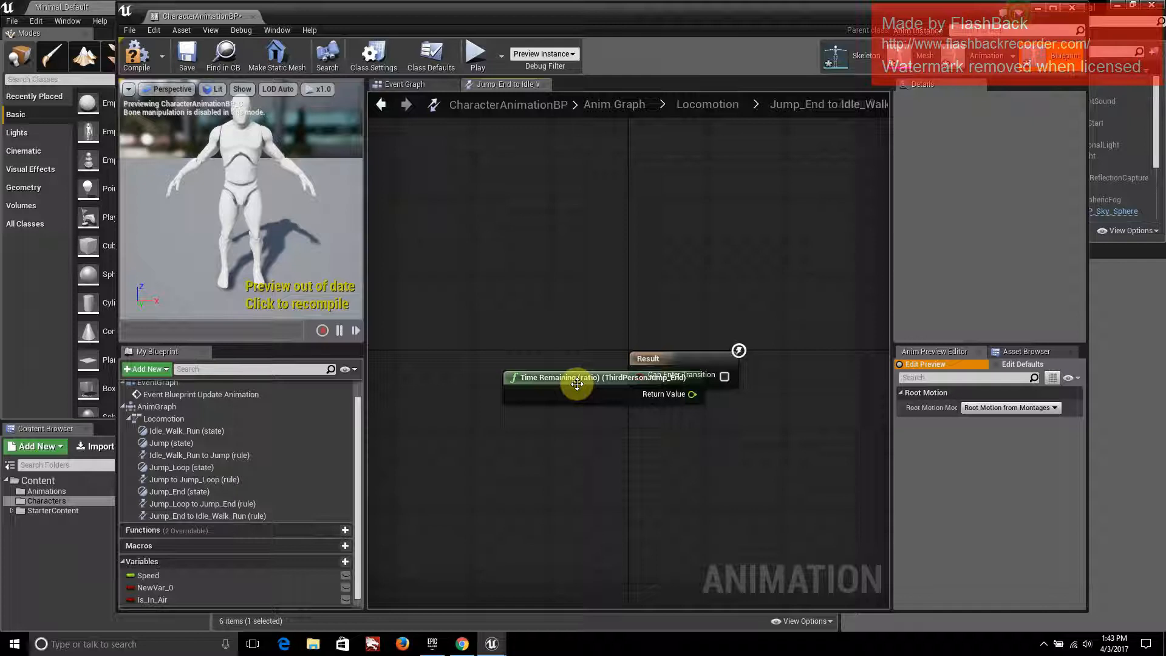
drag(533, 381, 401, 342)
Feed the time remaining ratio into a float < float node with B set to 1, and connect its output to Can Enter Transition
drag(516, 356, 543, 447)
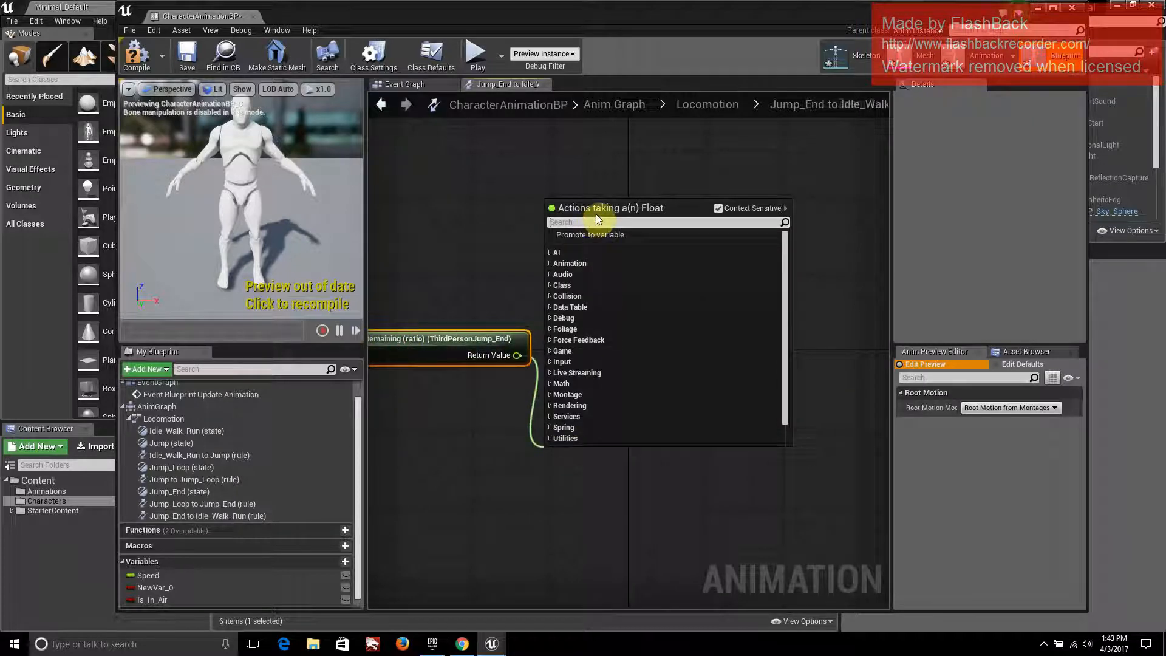
text(less)
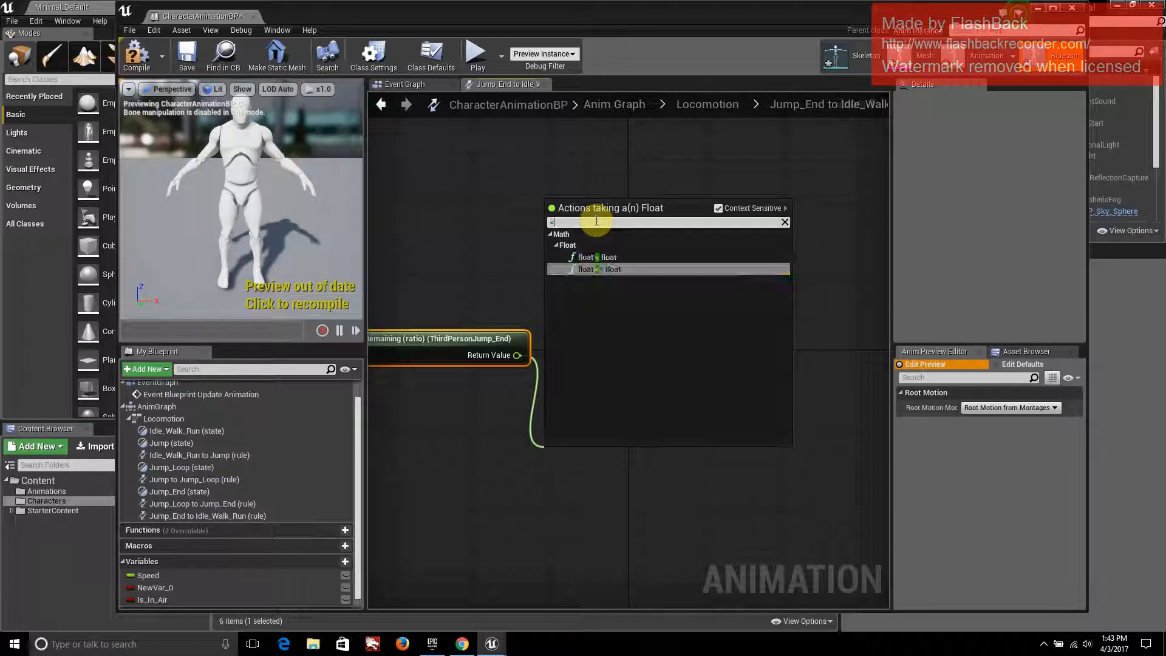
click(586, 255)
drag(609, 466, 640, 375)
click(569, 472)
text(1)
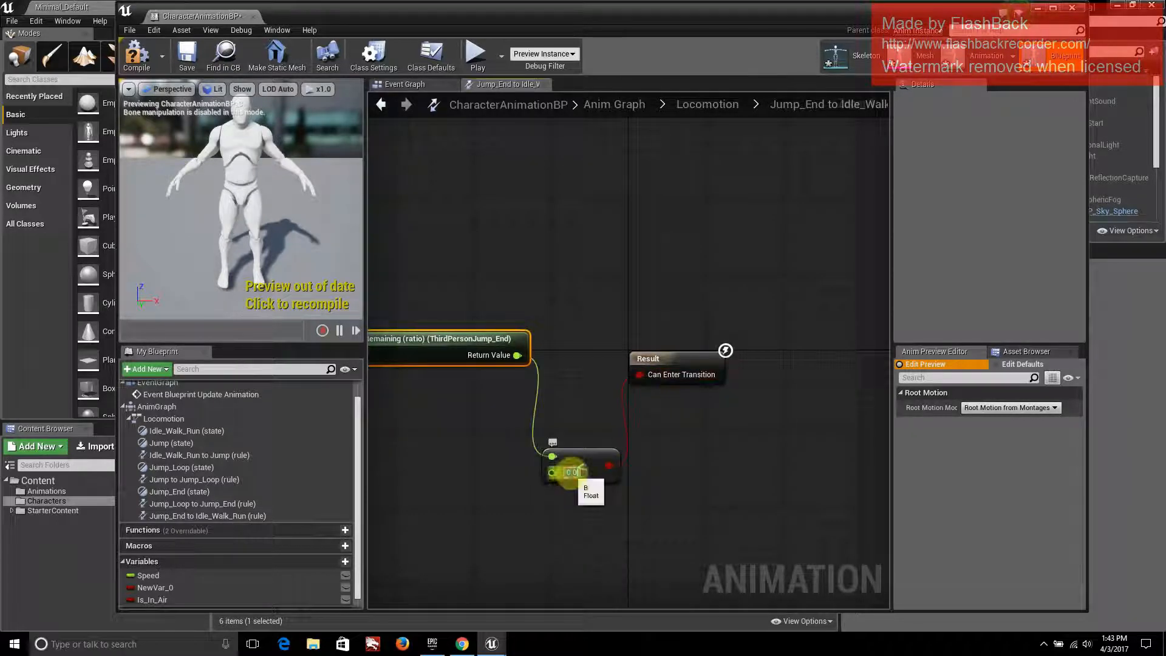
click(571, 377)
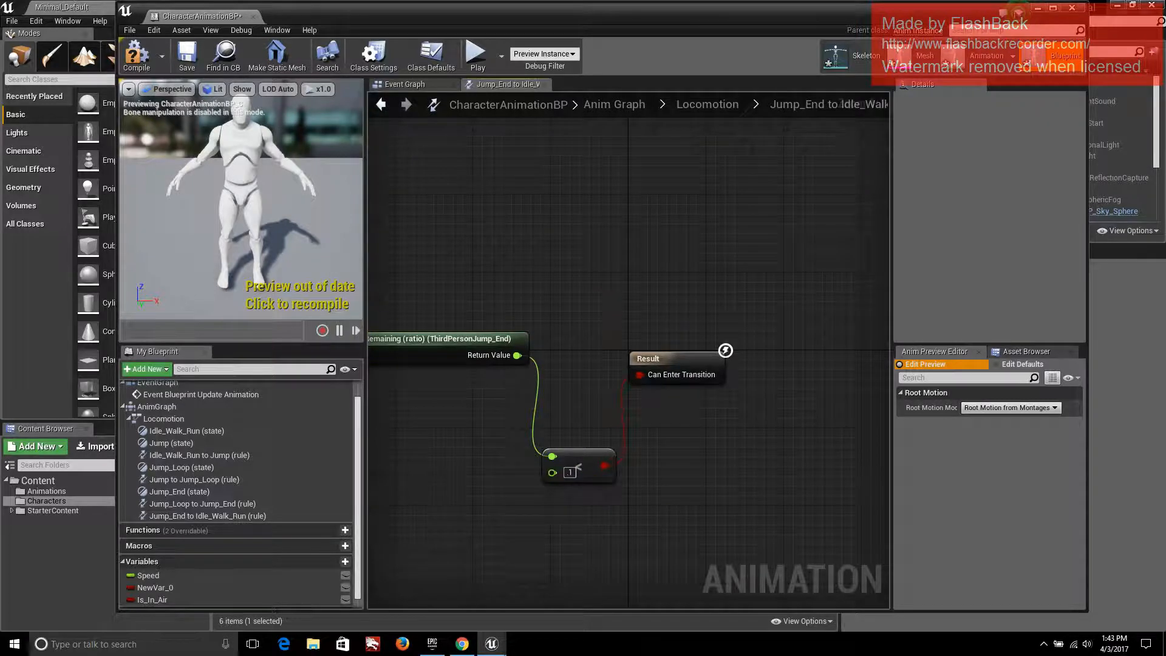
right_drag(598, 334, 741, 303)
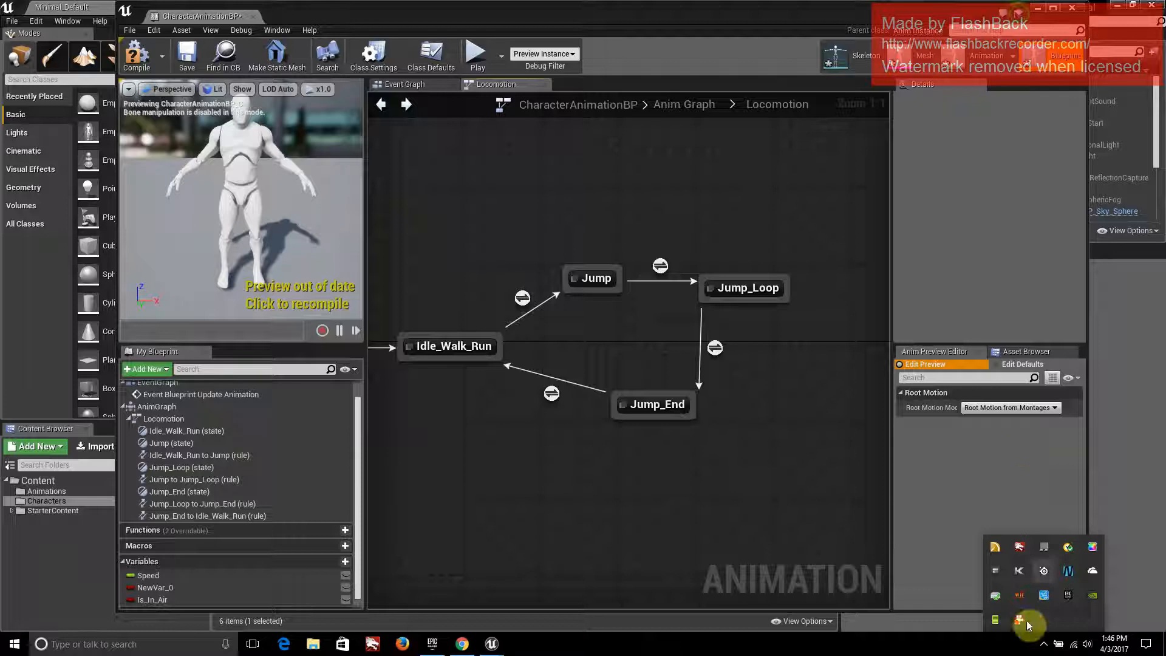
right_click(1027, 626)
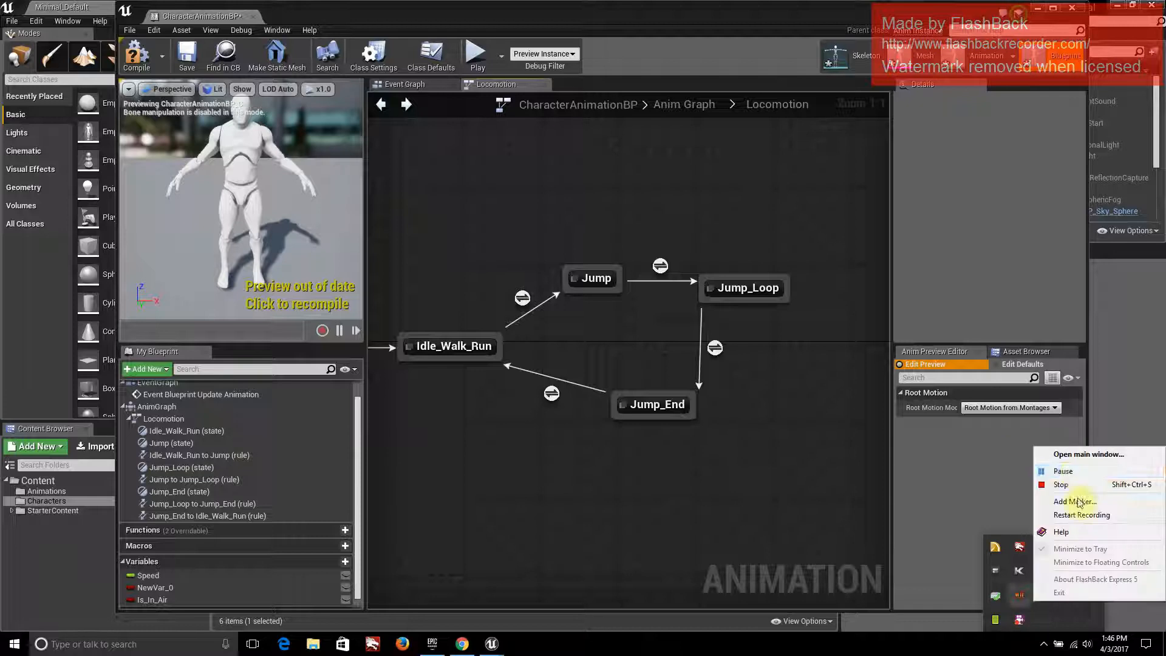
click(1001, 474)
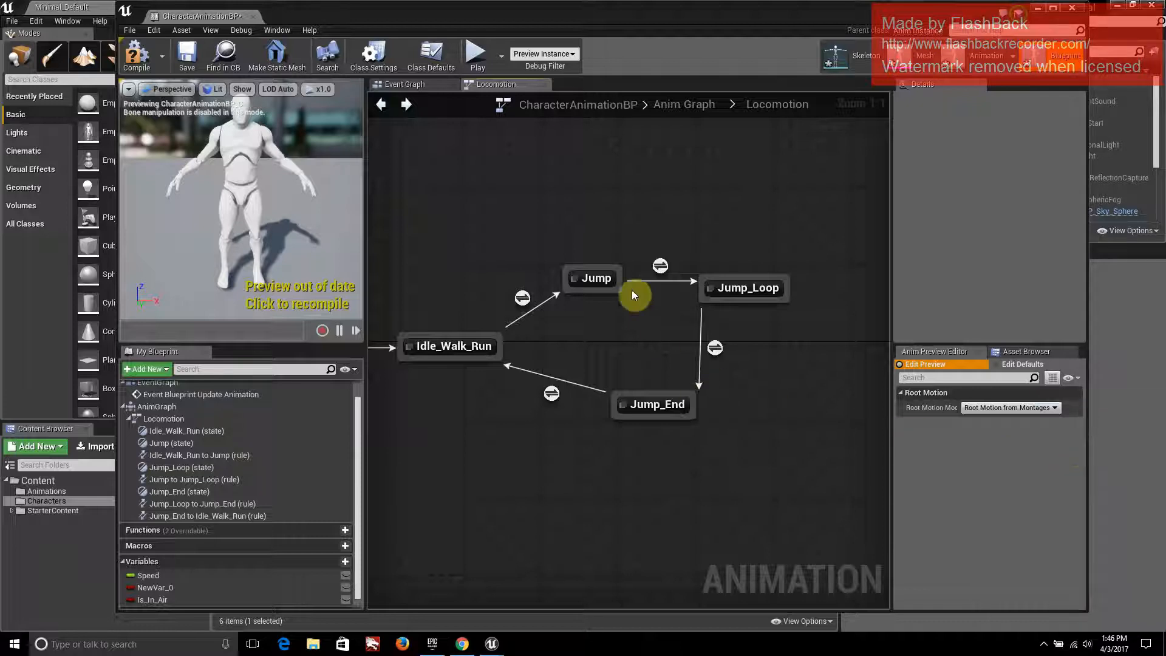
Go back from the Locomotion state machine to the Anim Graph to view its connection to Final Animation Pose
right_drag(547, 203, 664, 227)
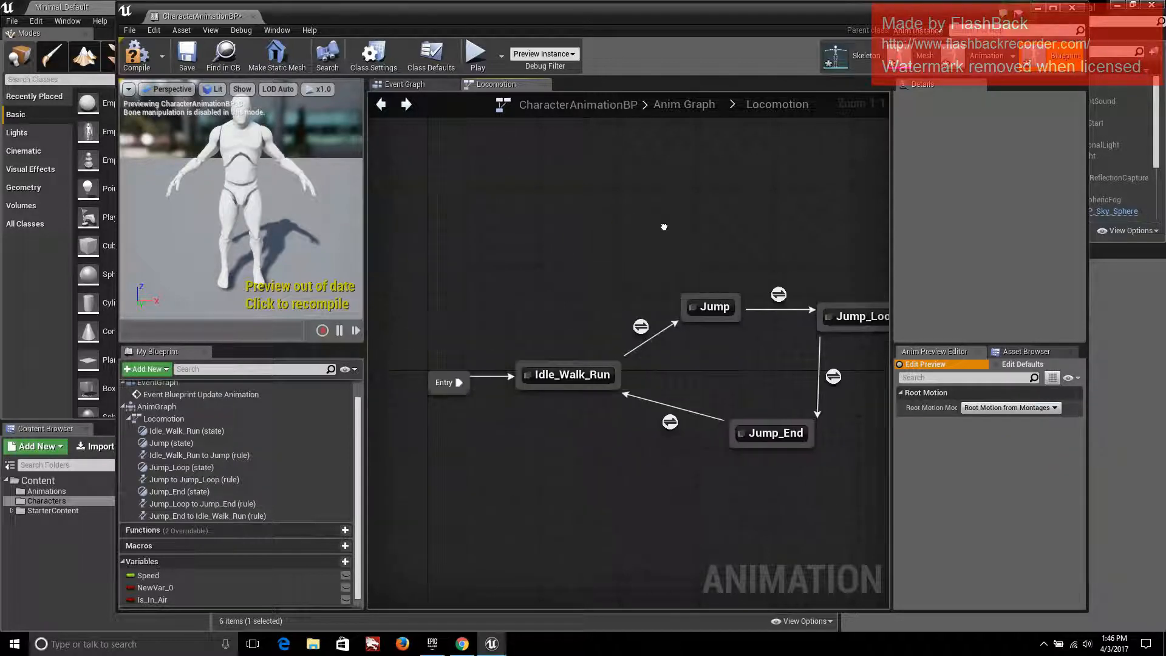
click(384, 106)
click(402, 103)
click(381, 104)
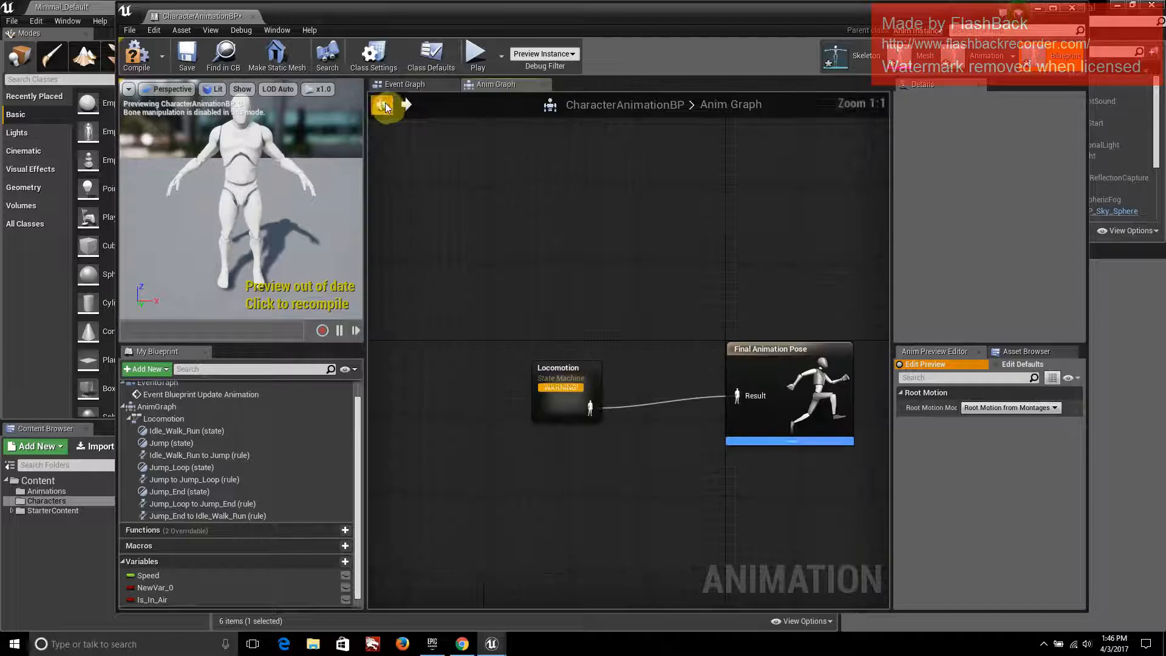
right_drag(733, 240, 665, 247)
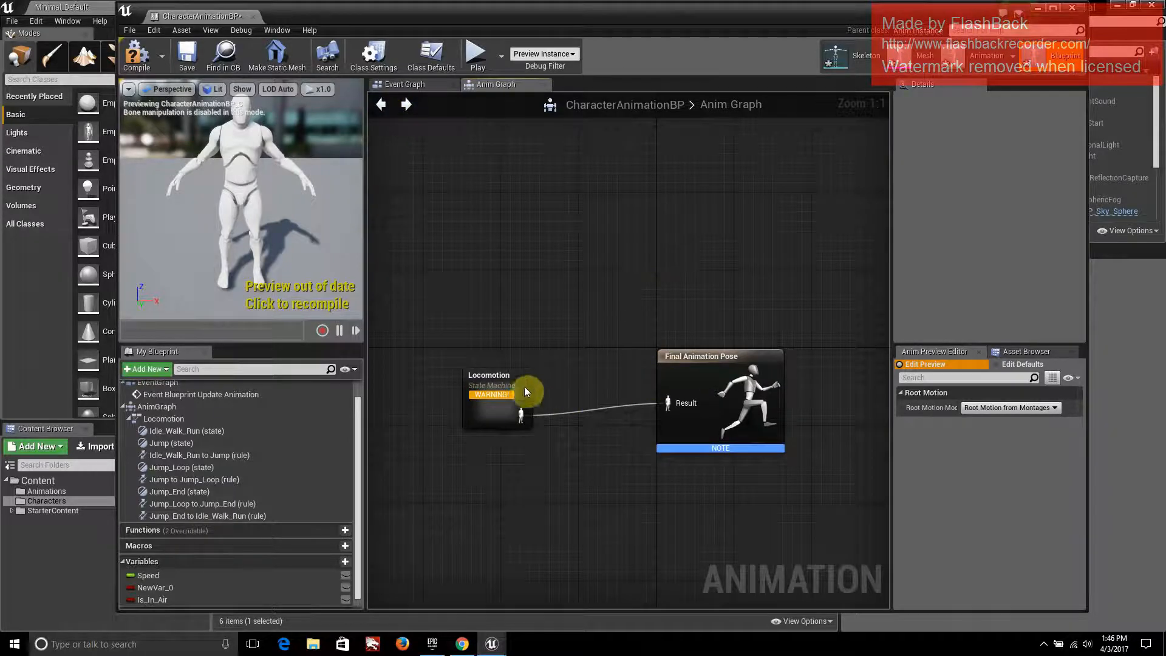
In the Event Graph, add a Try Get Pawn Owner node and place it below Event Blueprint Update Animation
click(398, 84)
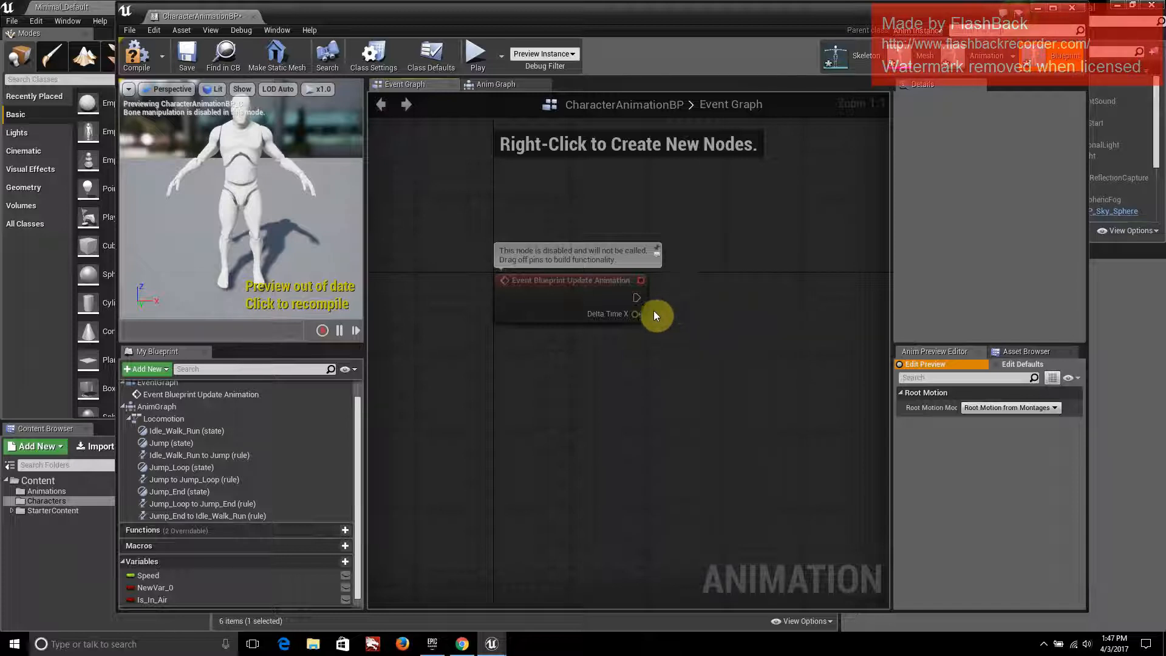
right_click(576, 392)
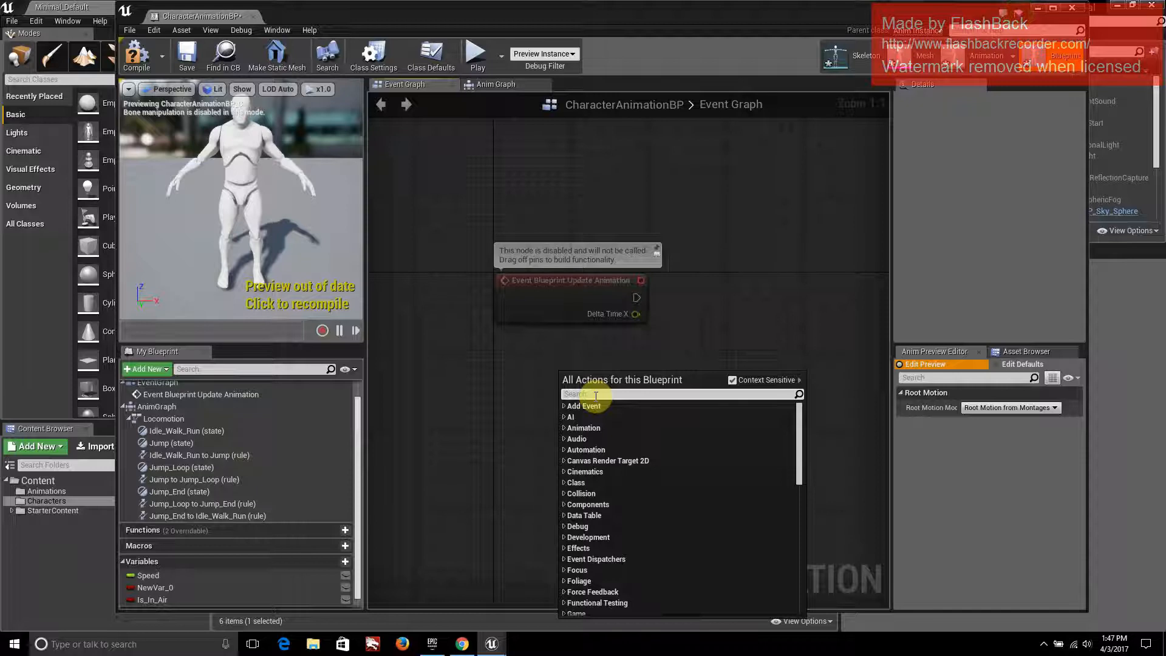
text(TryGet)
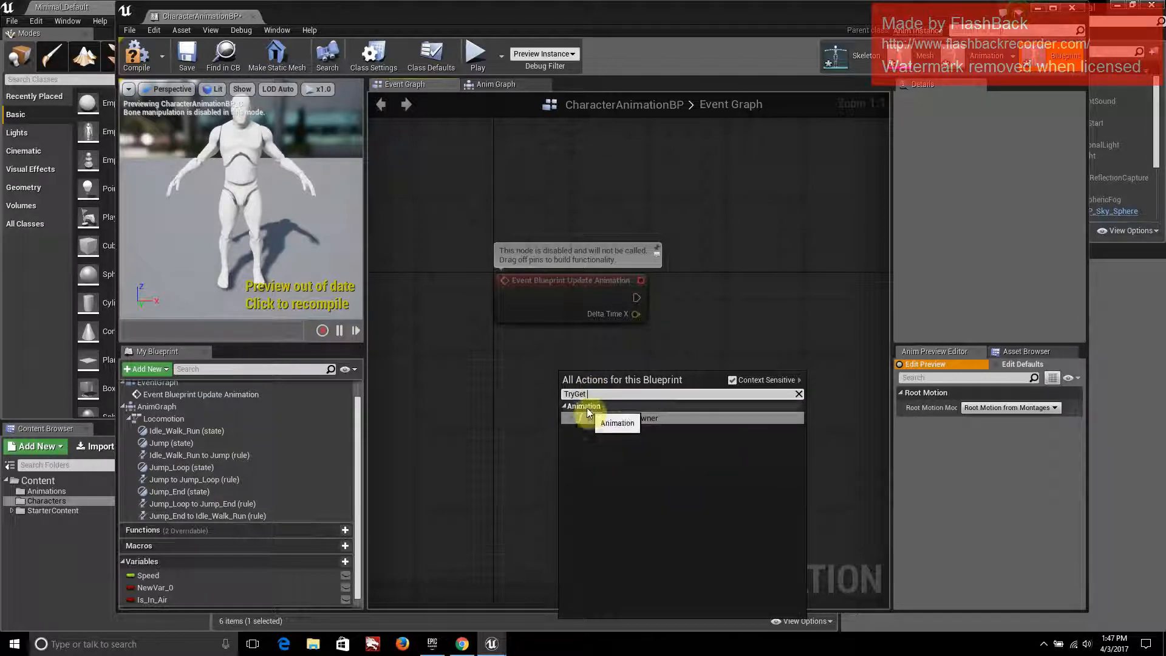
click(607, 418)
drag(627, 383, 560, 368)
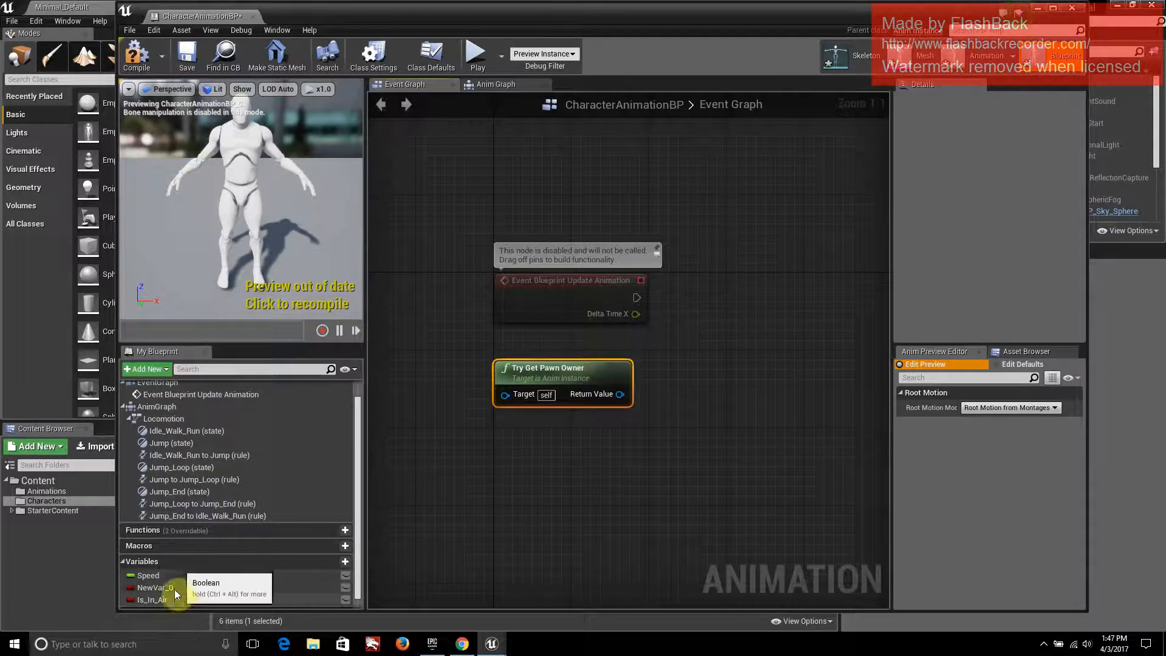
click(1043, 644)
right_click(1027, 627)
click(1062, 493)
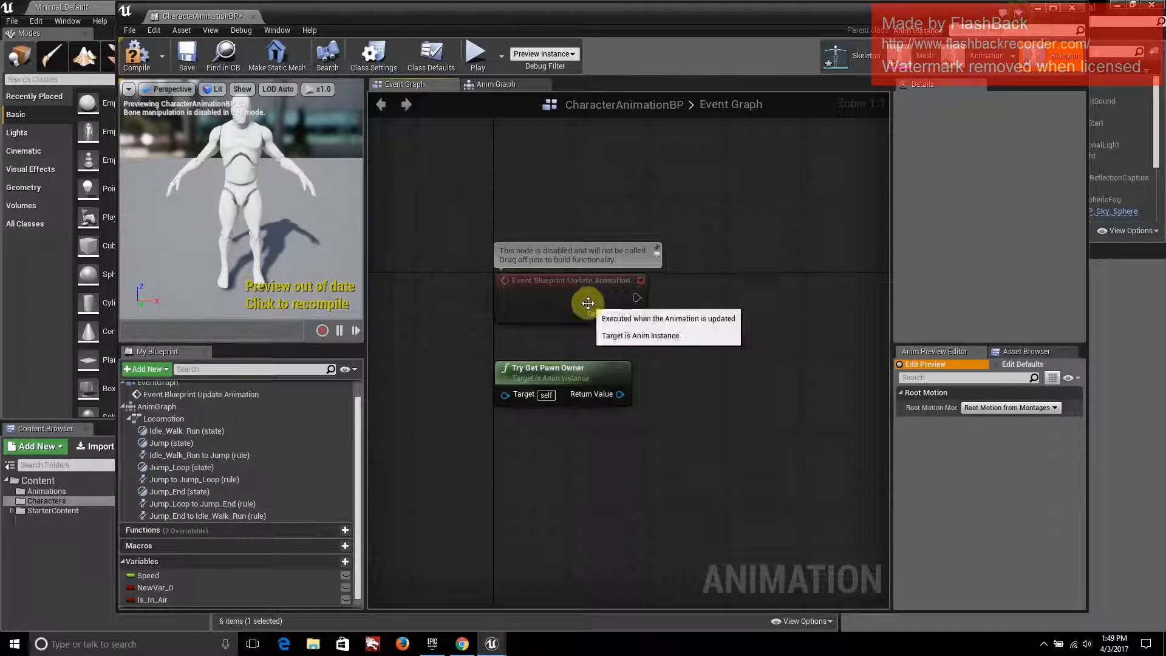
Add an IsValid node executed by Event Blueprint Update Animation, with Try Get Pawn Owner's return value as its Input Object
drag(637, 297, 729, 311)
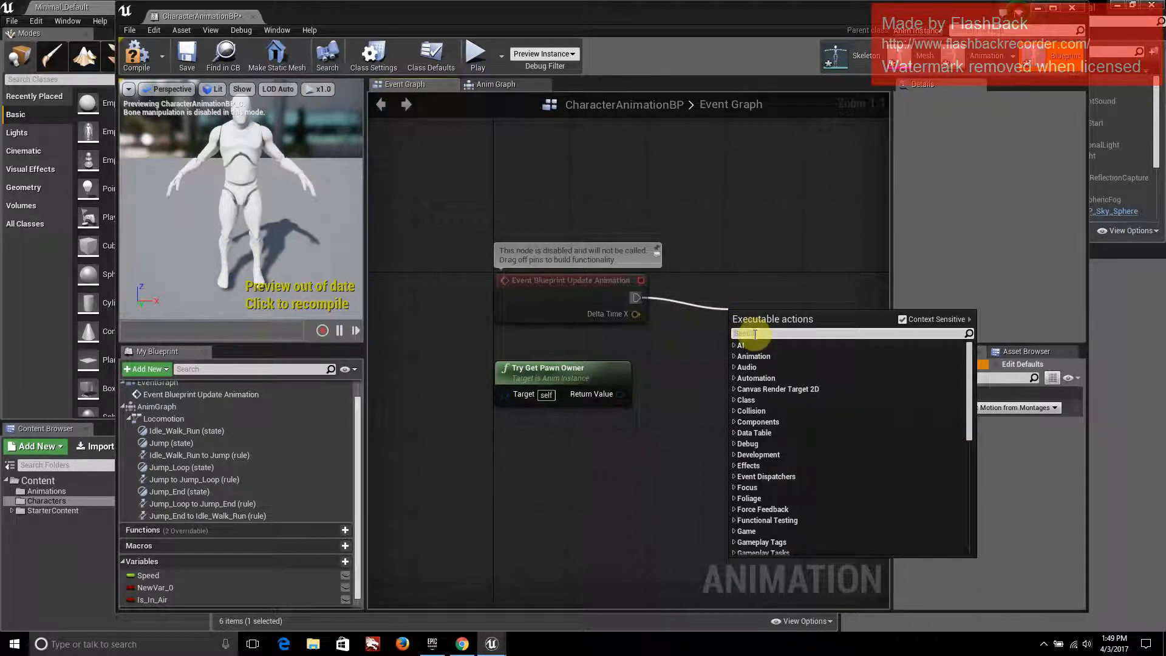
text(isVal)
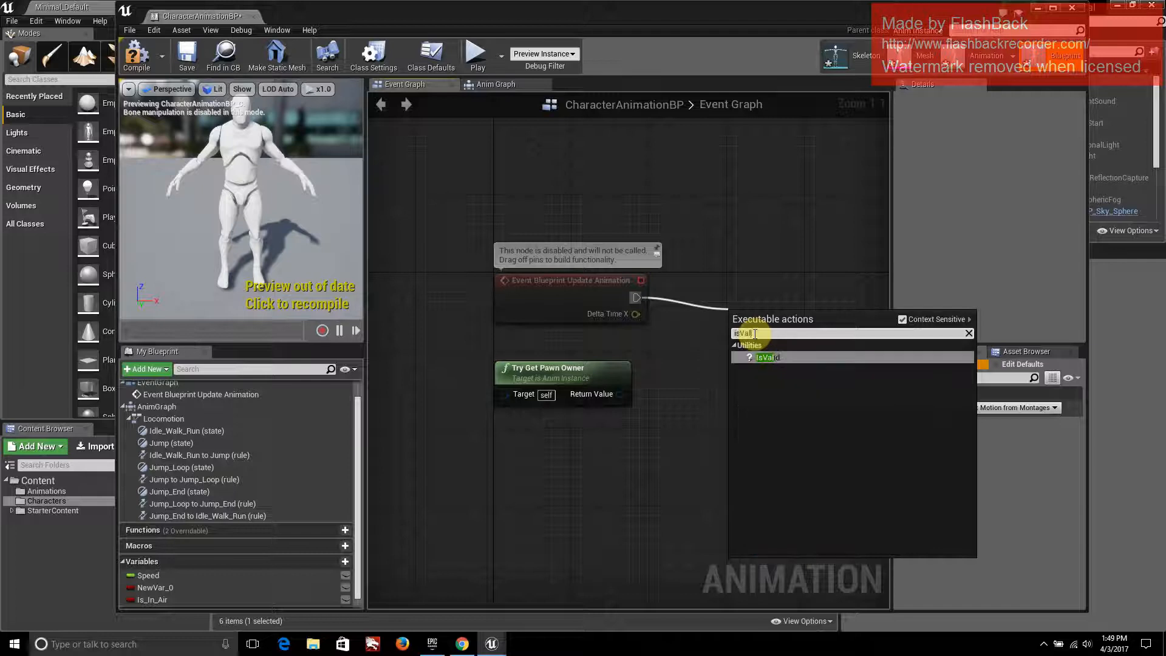
text(i)
key(Return)
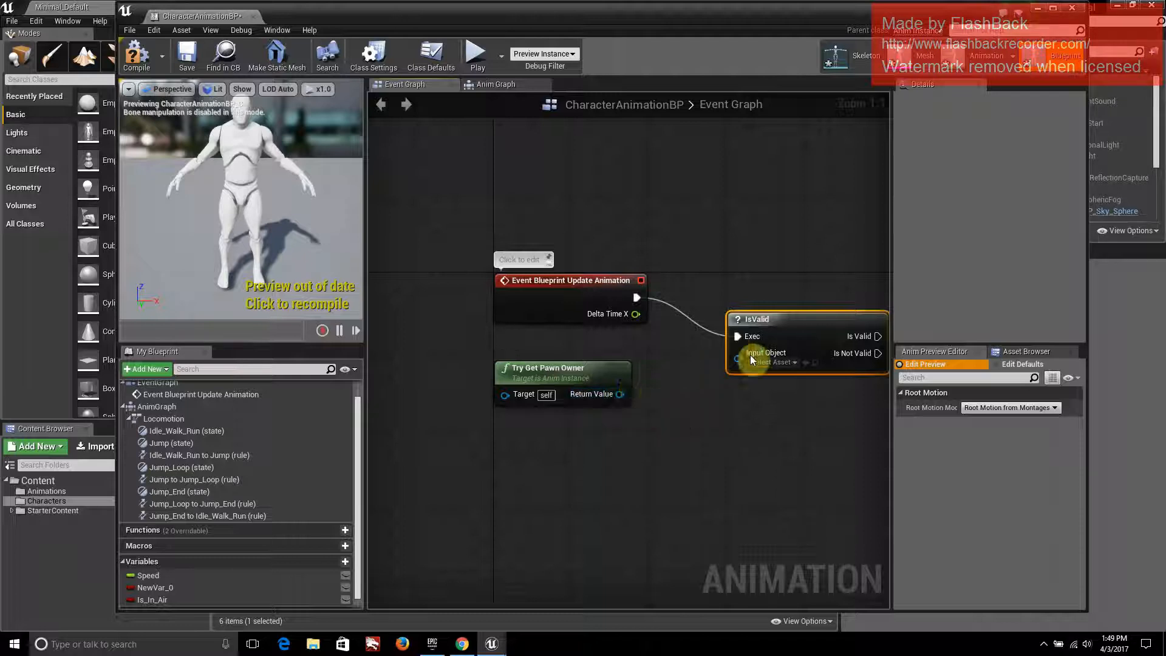
drag(618, 395, 738, 358)
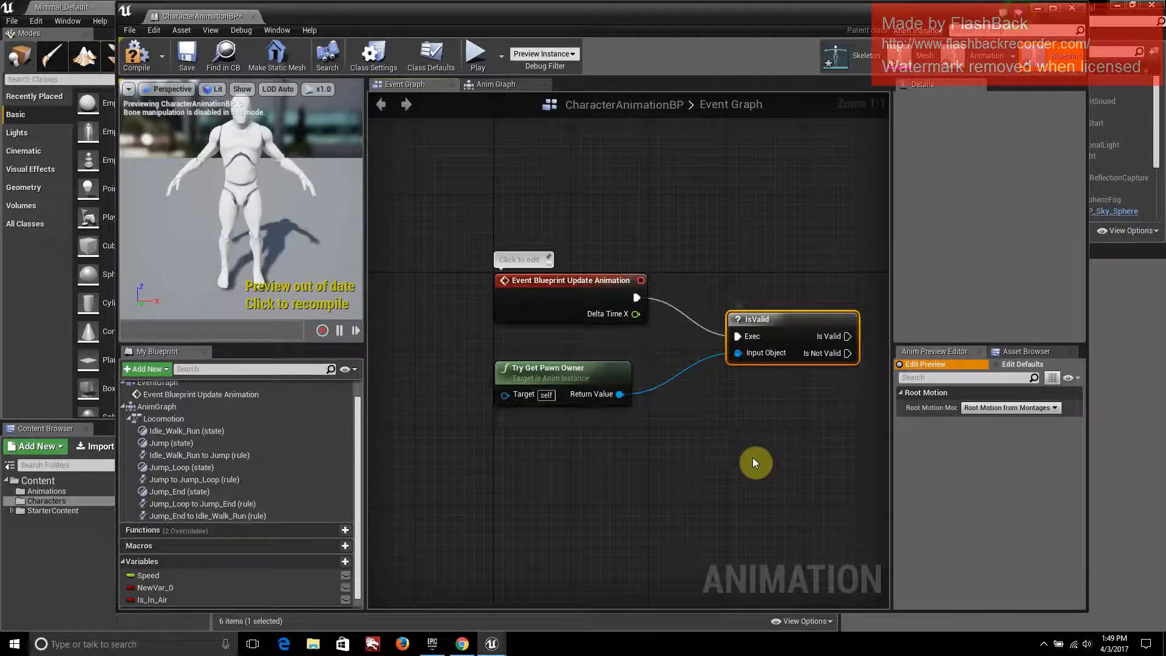
right_drag(755, 460, 639, 436)
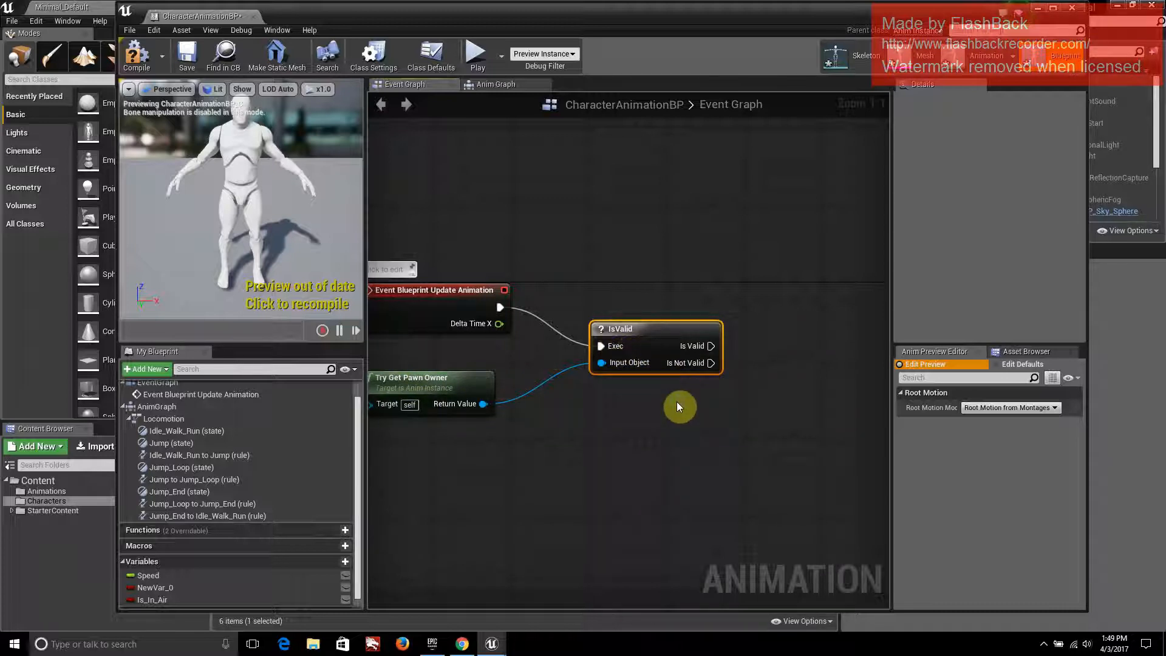
right_drag(700, 448, 638, 435)
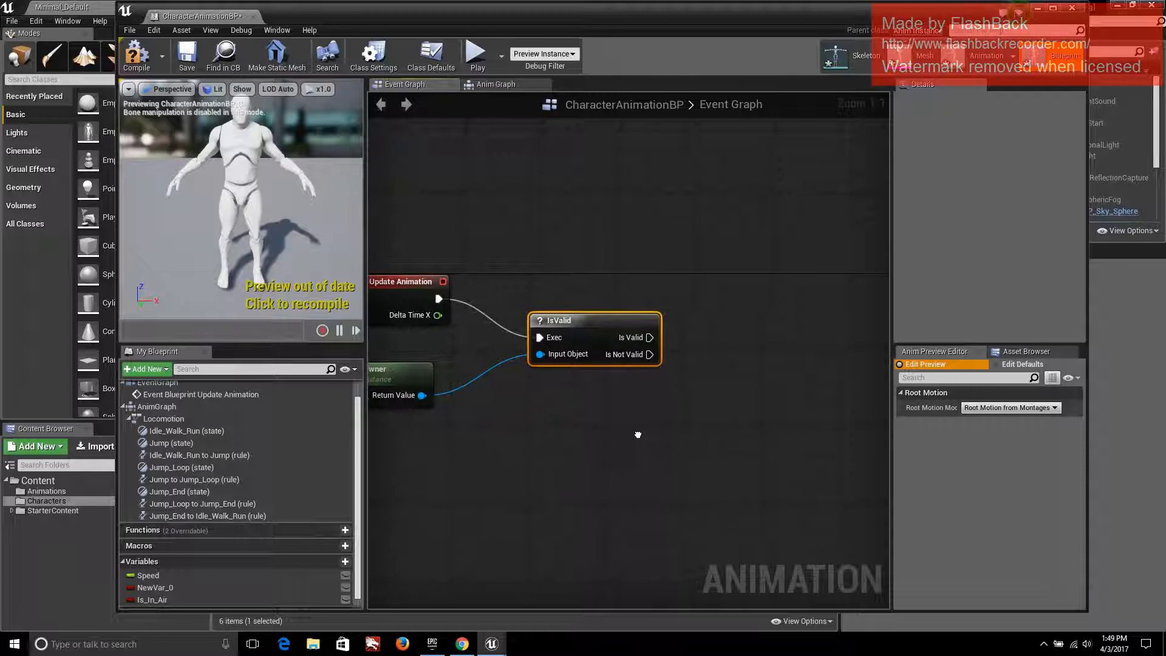
Add a Get Movement Component node targeting Try Get Pawn Owner's return value
right_drag(583, 489, 771, 442)
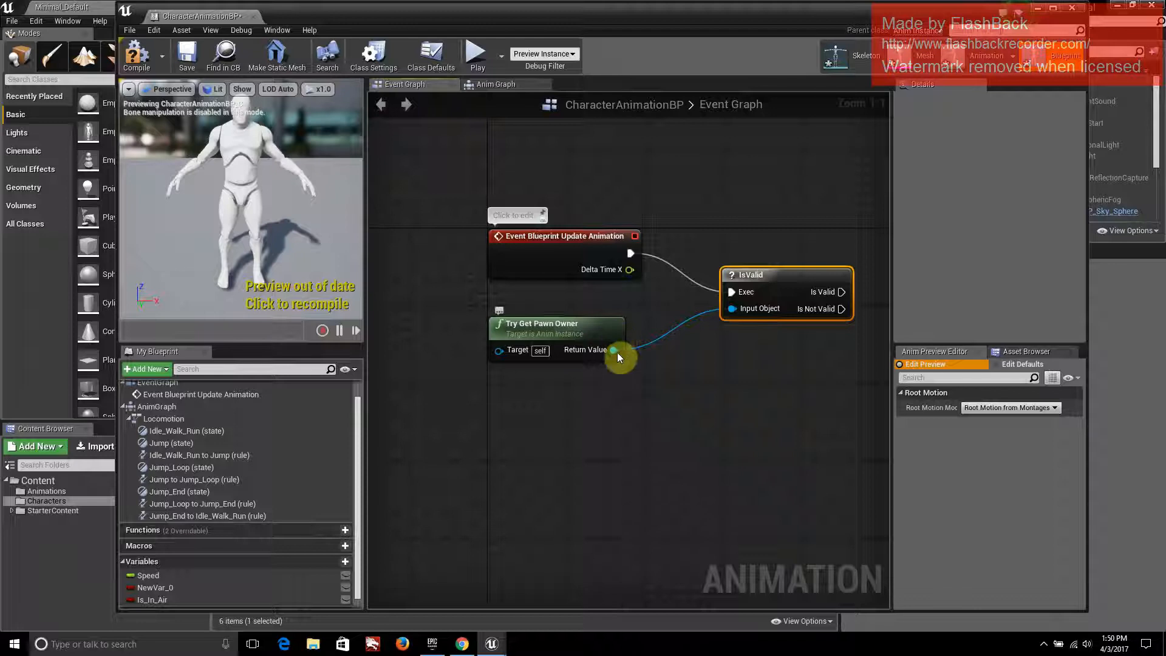
drag(614, 350, 655, 422)
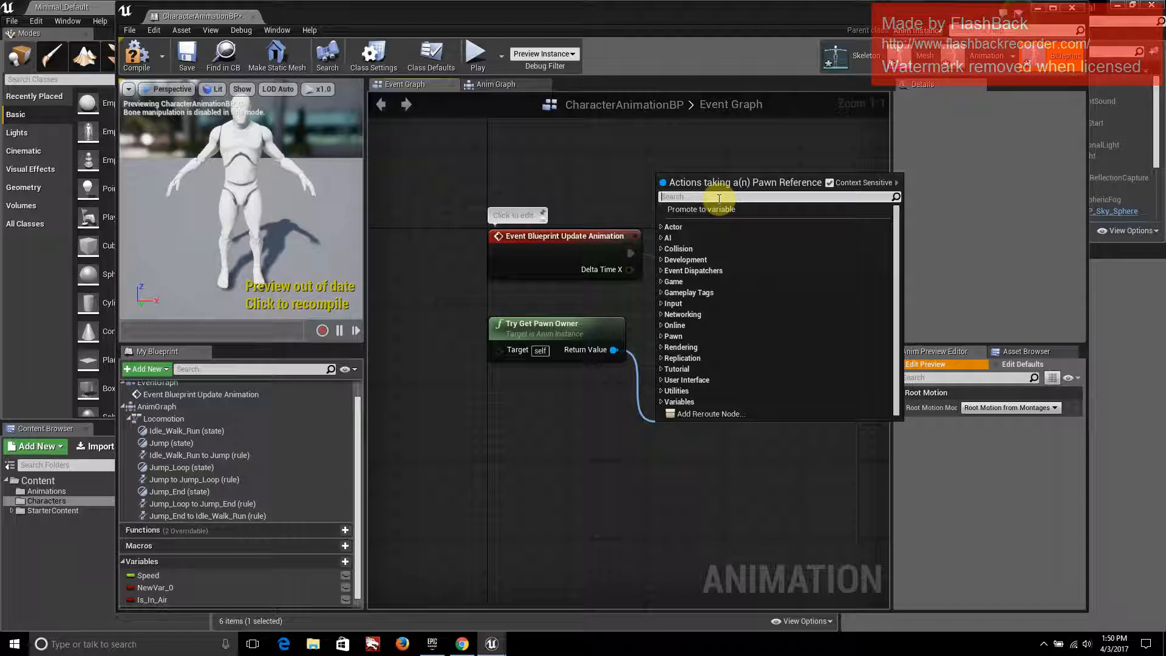
text(getmove)
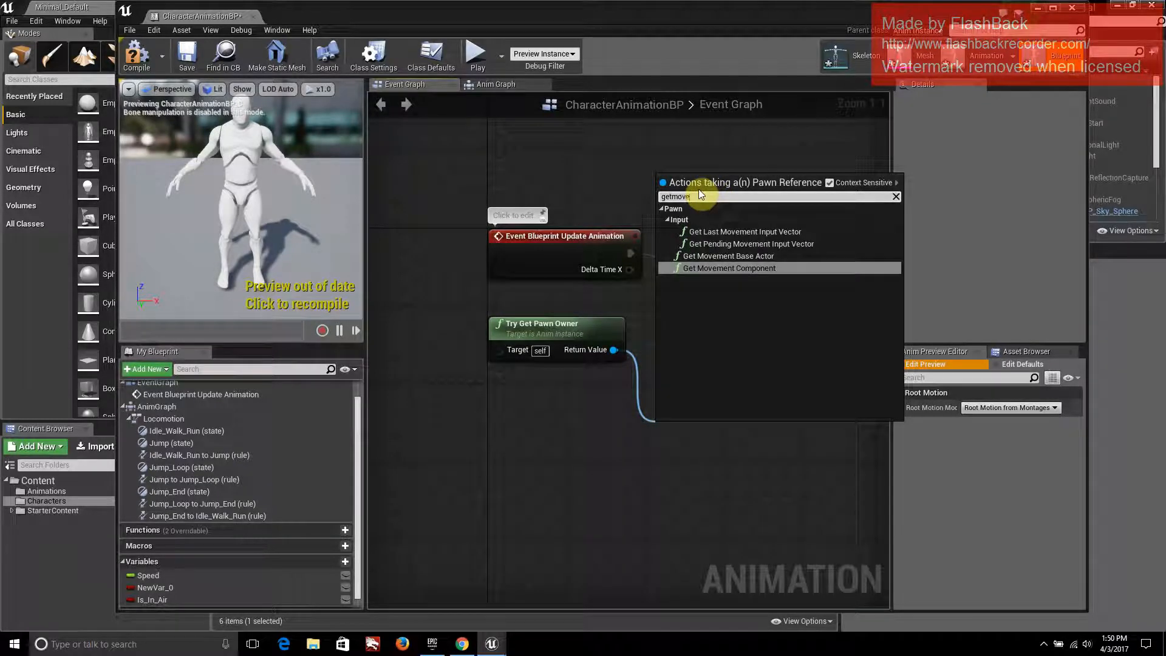
click(690, 269)
right_drag(773, 377, 673, 354)
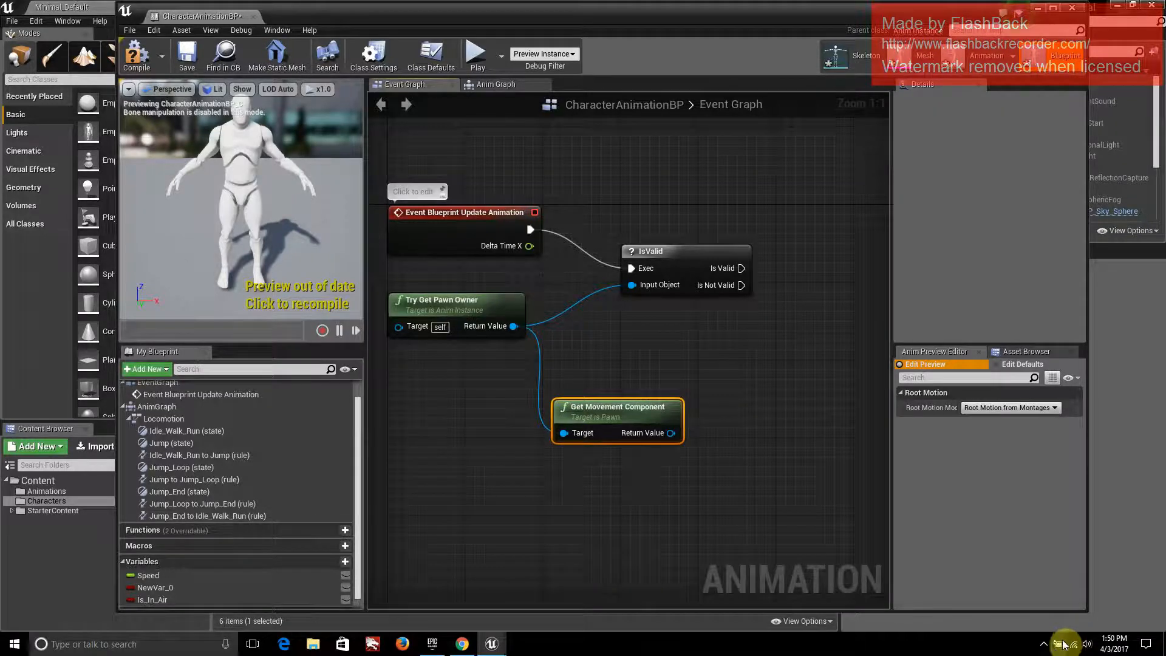
click(1044, 644)
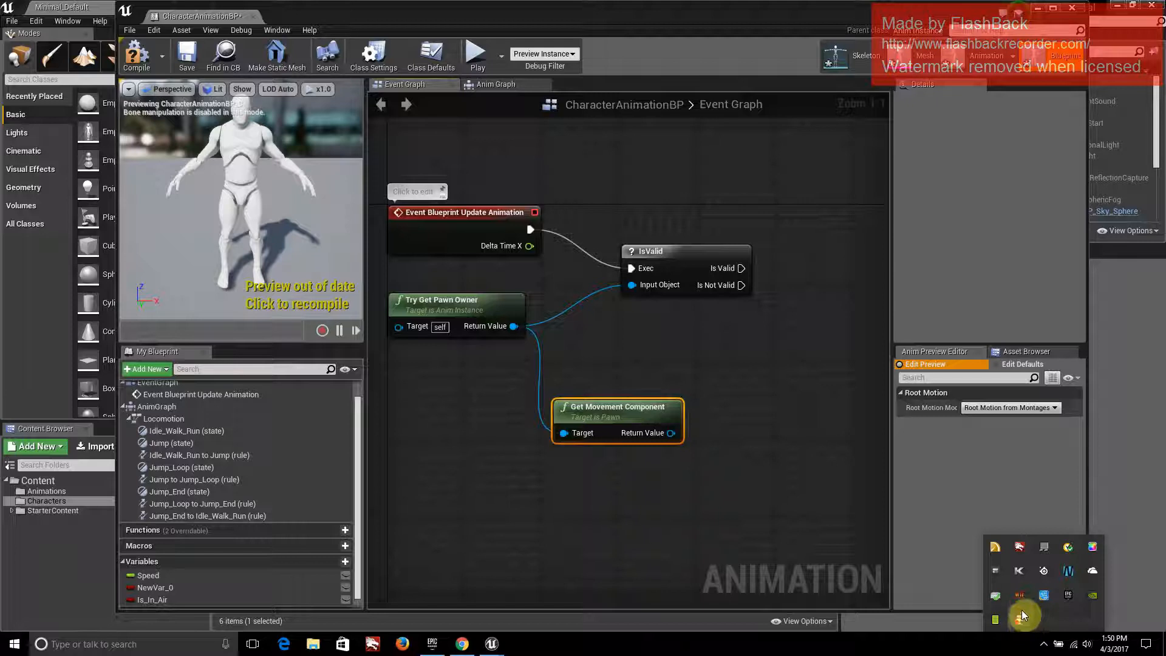
right_click(1021, 613)
click(1053, 474)
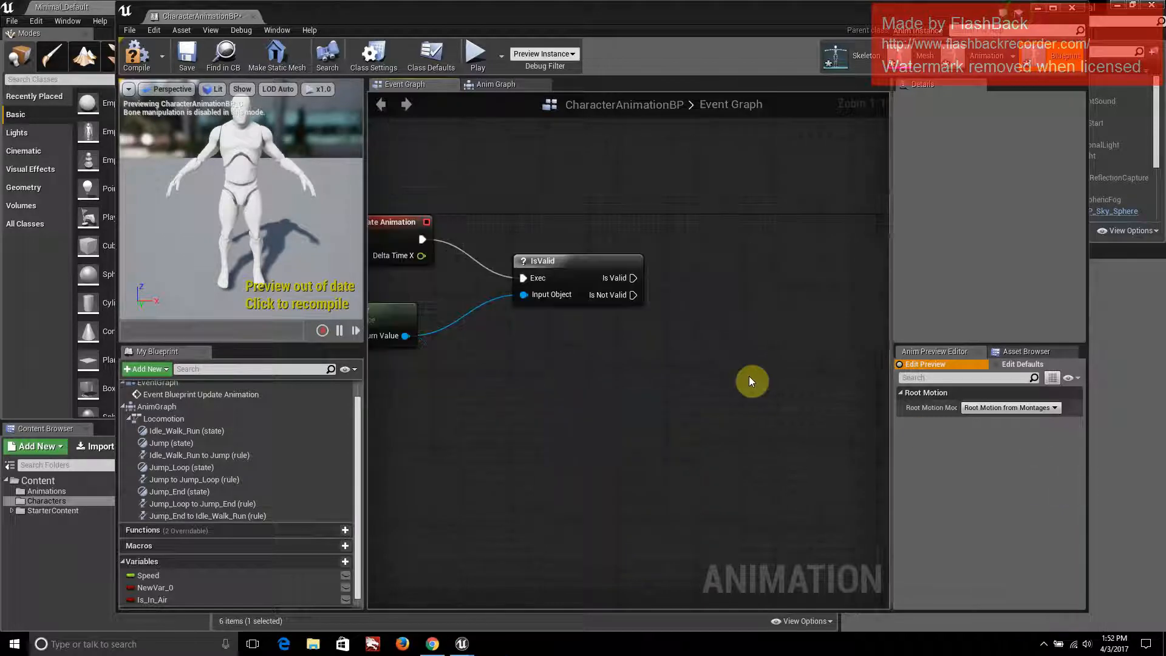
click(734, 373)
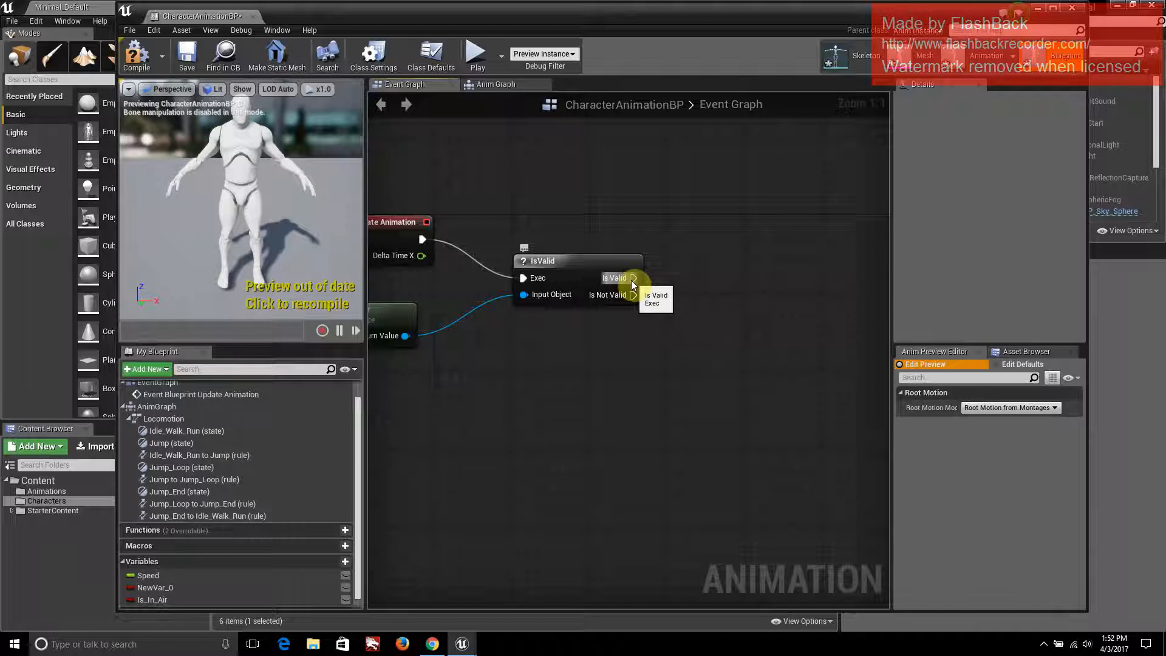
Add a Set Is in Air node executed from IsValid's Is Valid output and place it up beside the IsValid node
drag(633, 278, 721, 258)
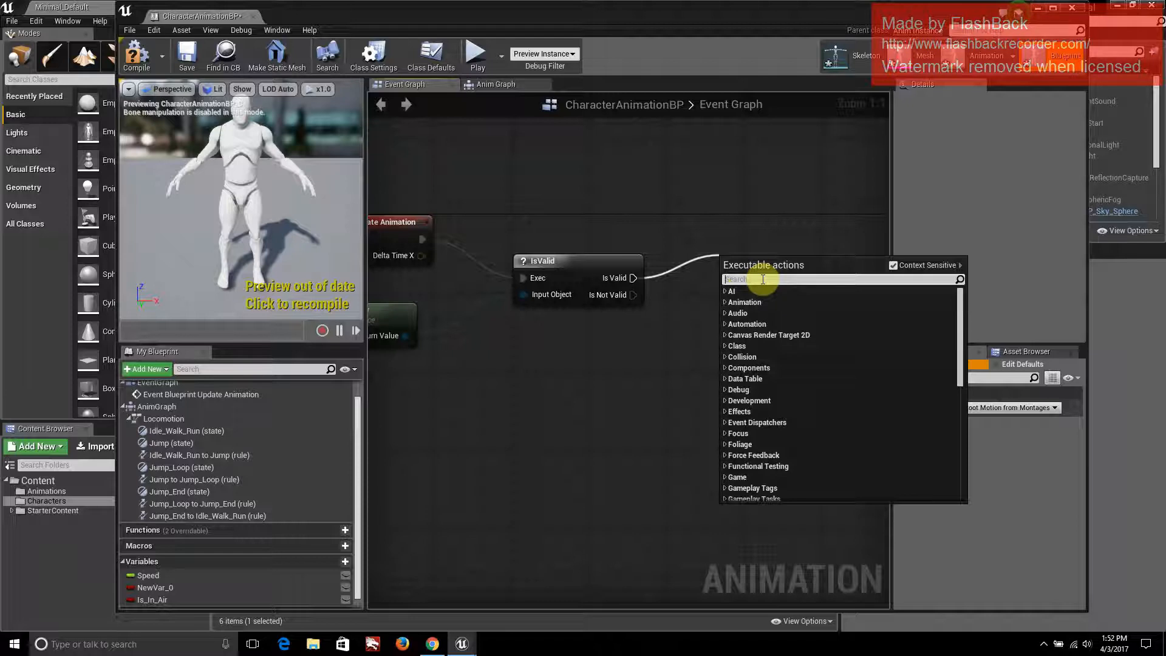
text(Is)
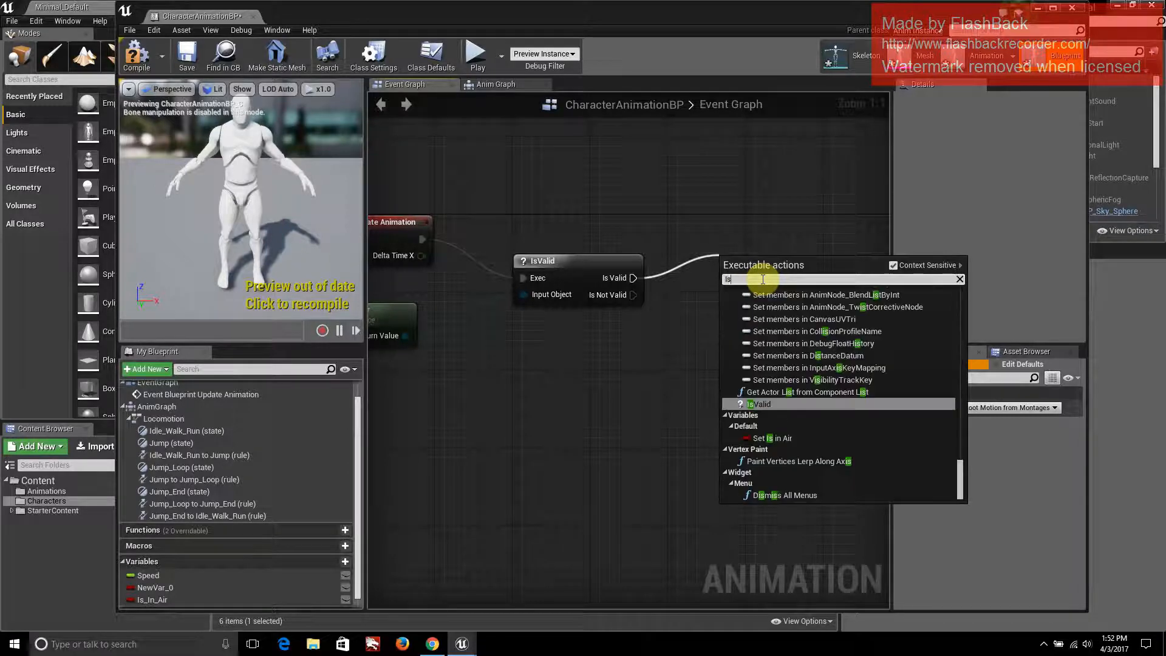
click(770, 438)
drag(770, 261, 750, 213)
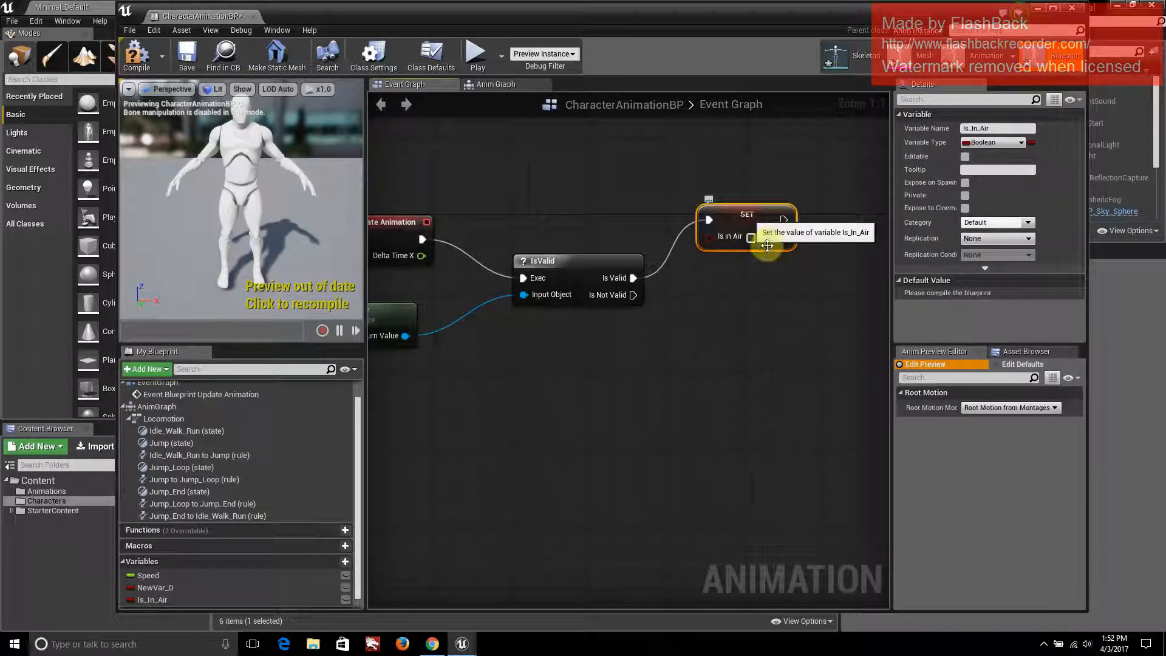
Add a Set Speed node executed after the Set Is in Air node and align it in the same row
right_drag(817, 272, 595, 278)
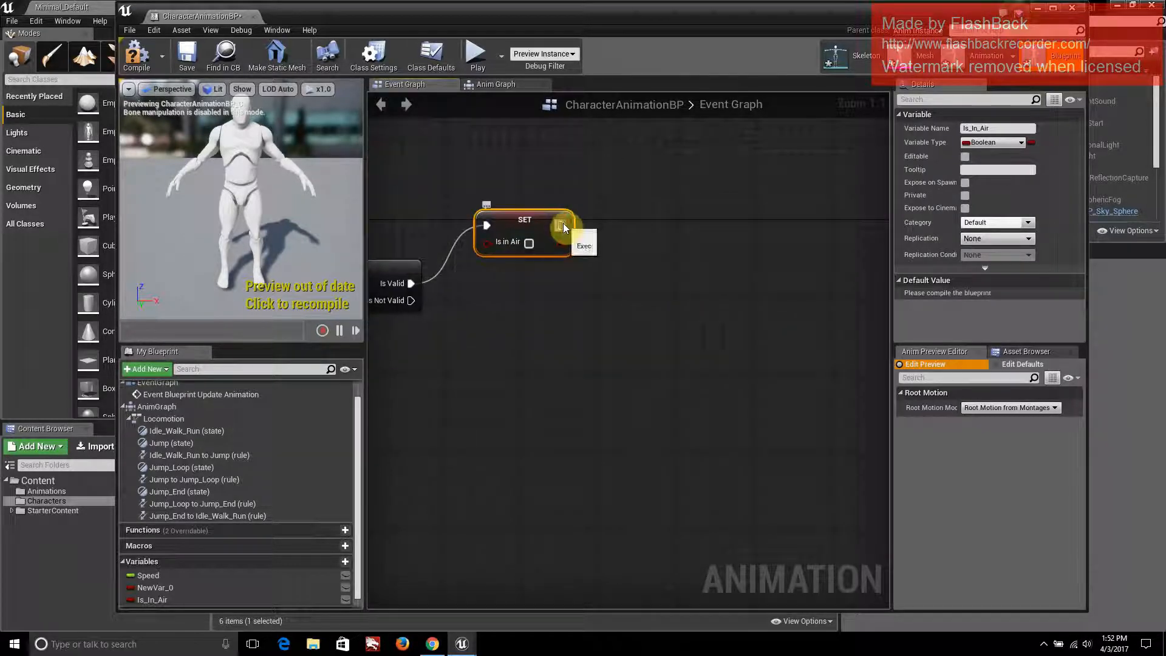
drag(562, 223, 678, 227)
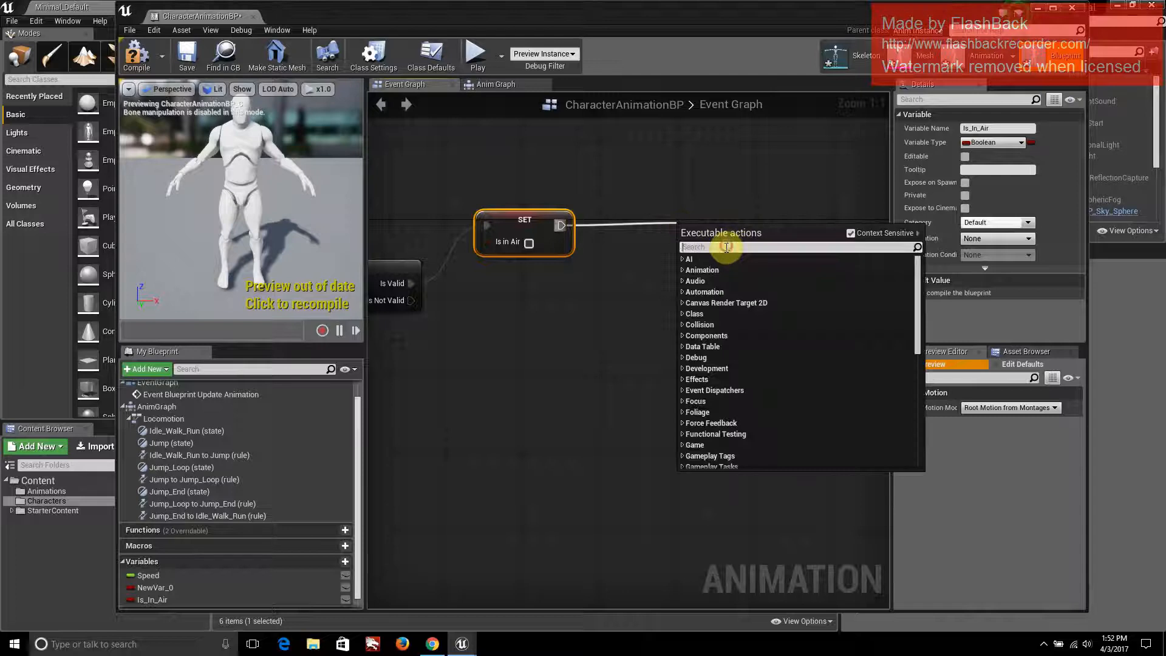
text(speed)
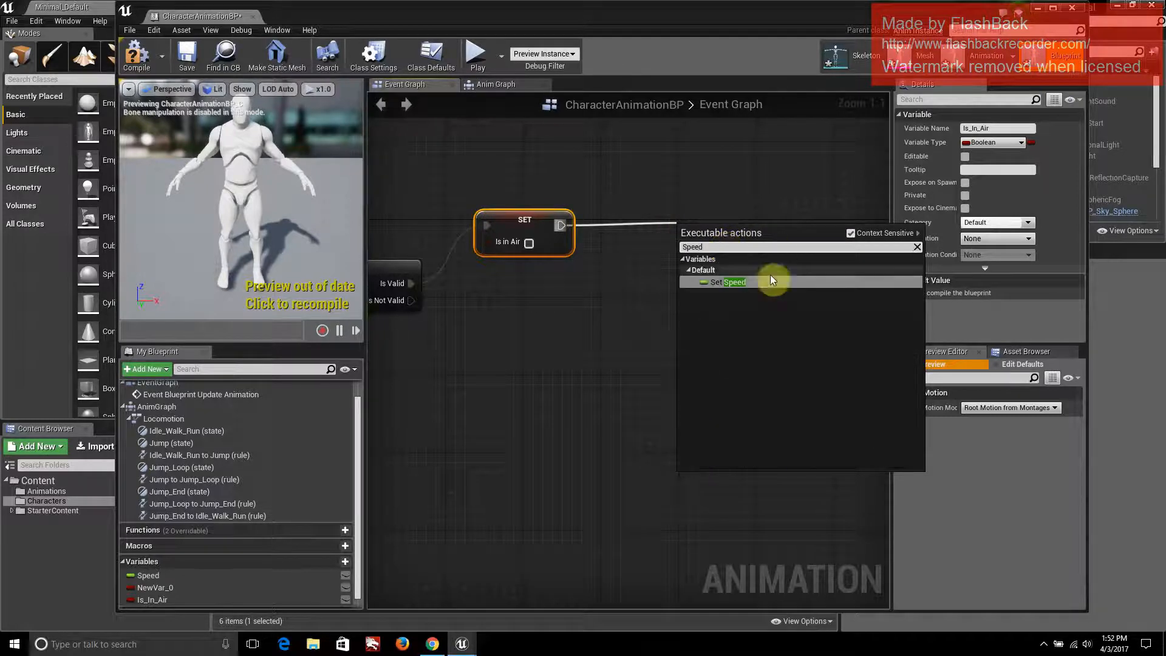
click(772, 278)
drag(704, 230, 666, 220)
Add a Get Movement Component node below IsValid, with Try Get Pawn Owner's return value as its Target
right_drag(477, 338, 550, 313)
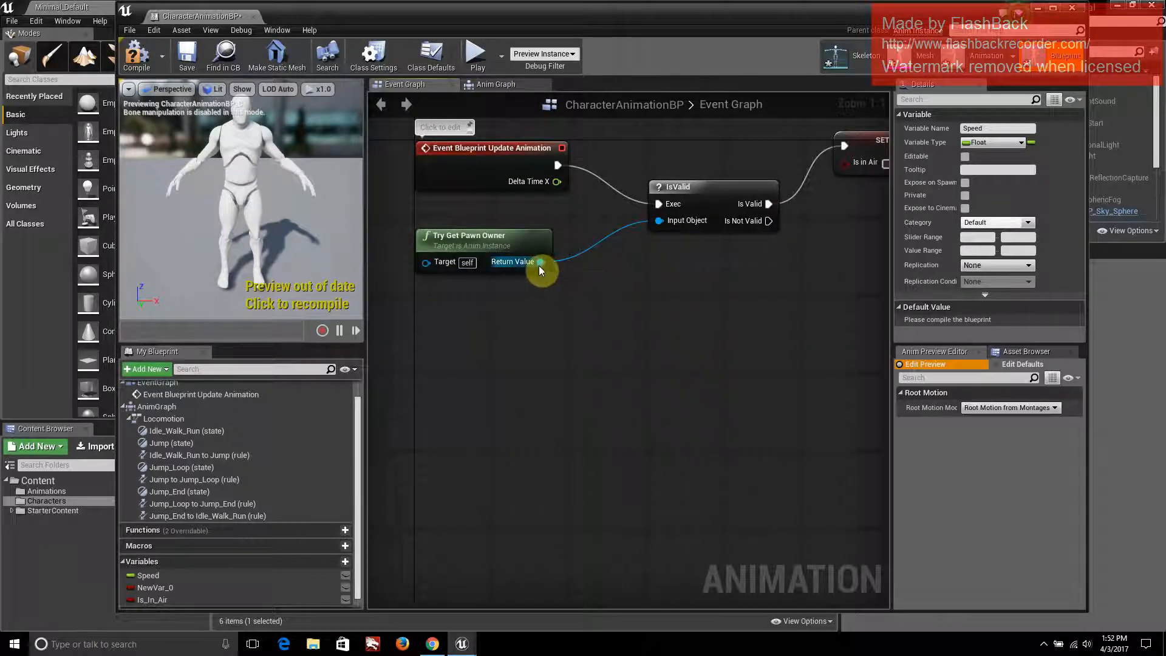
drag(540, 264, 620, 344)
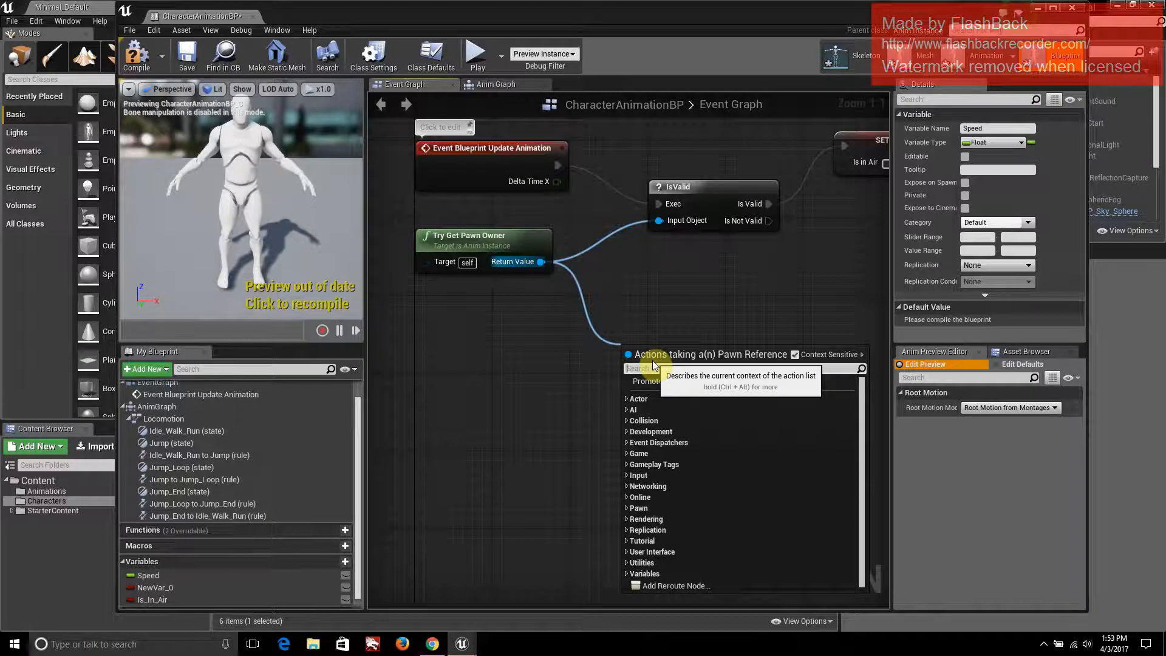
text(get)
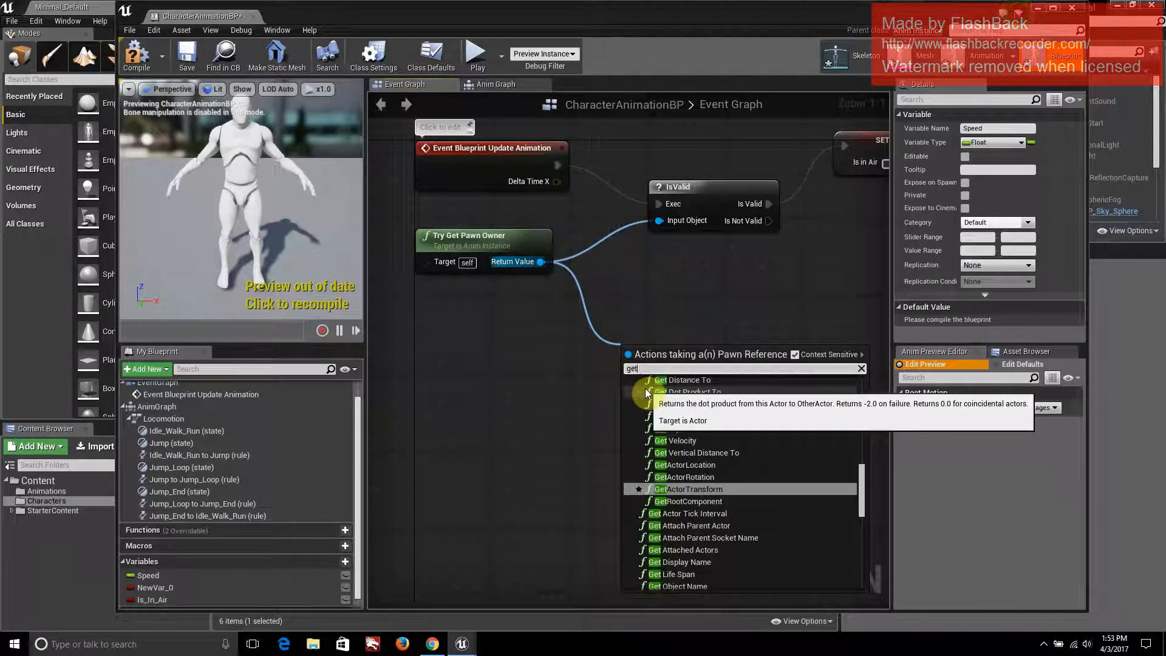
text(mo)
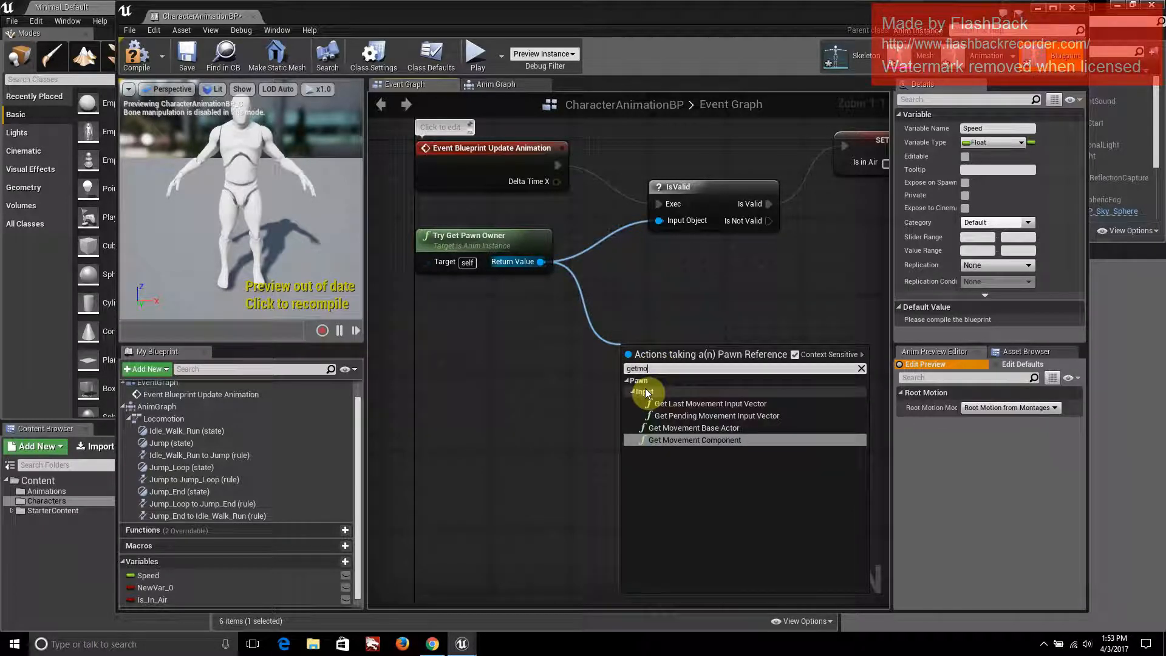
text(ve)
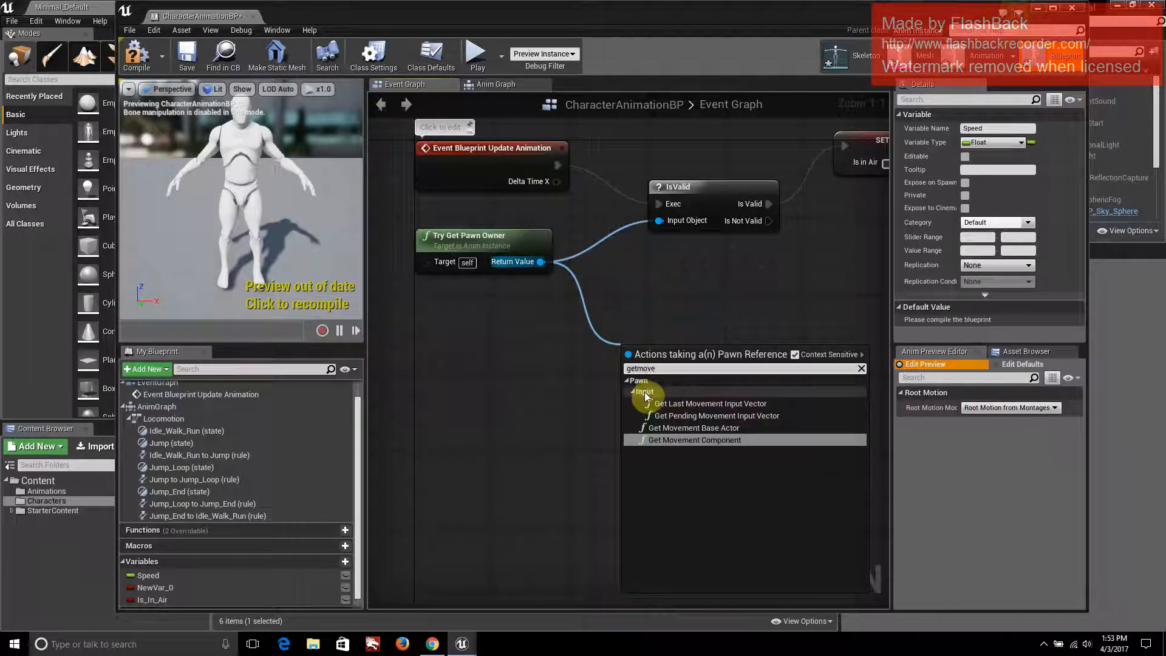
click(694, 441)
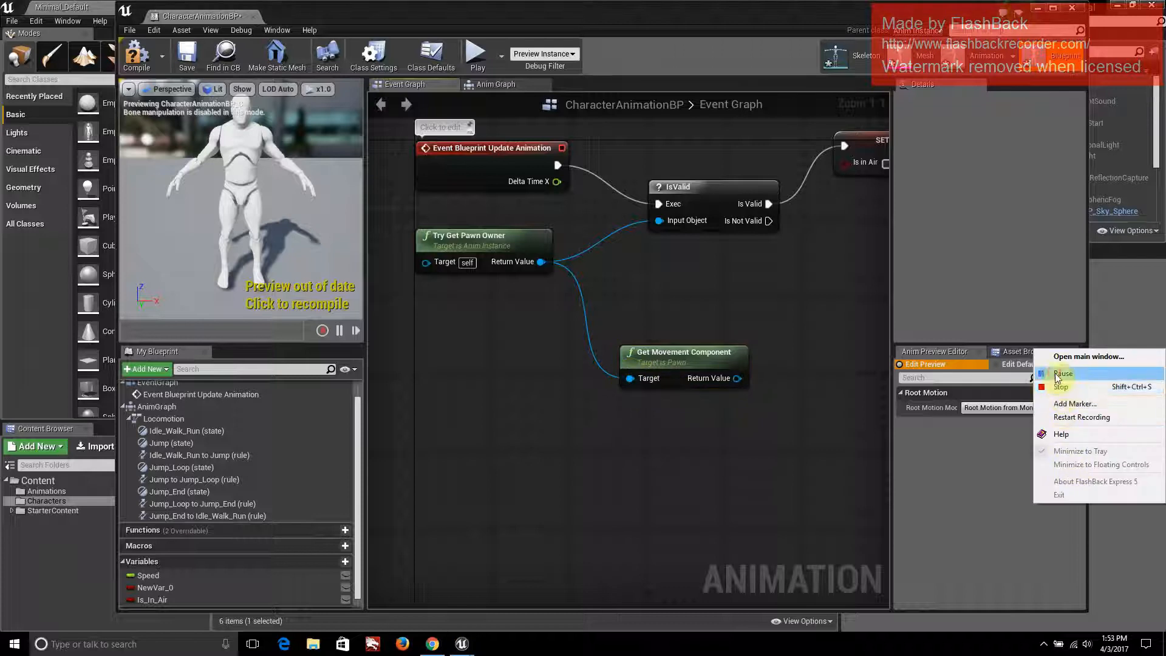
click(1069, 486)
Add an Is Falling node from Get Movement Component's return value and connect its result to the Is in Air setter
right_drag(832, 334, 511, 323)
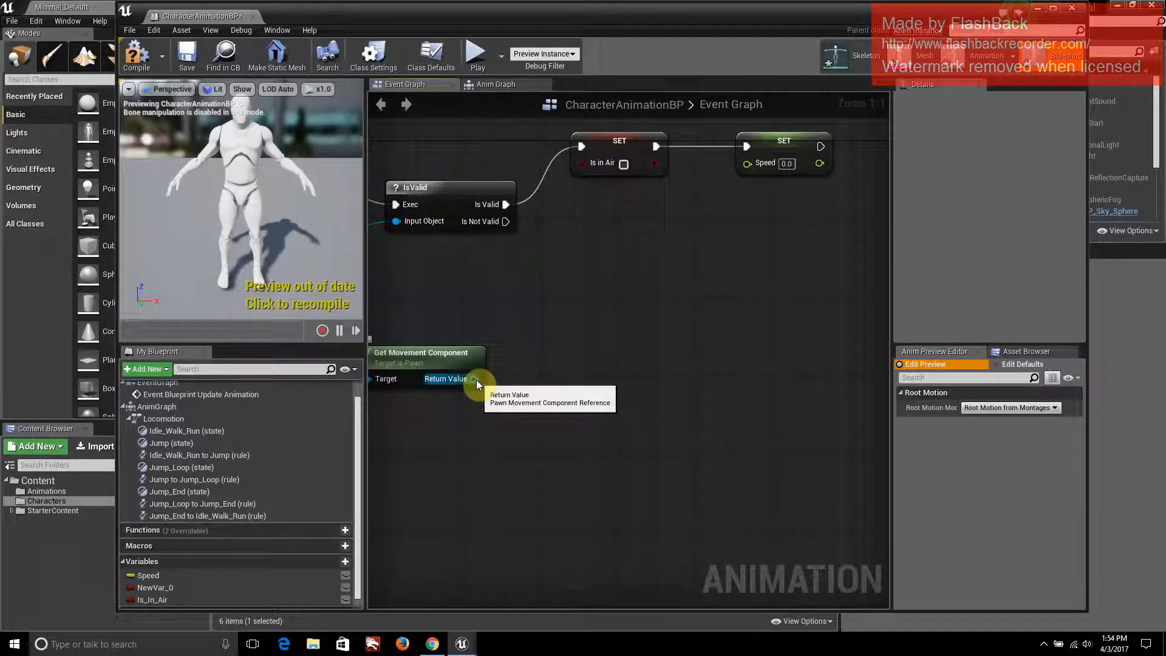
drag(476, 380, 581, 362)
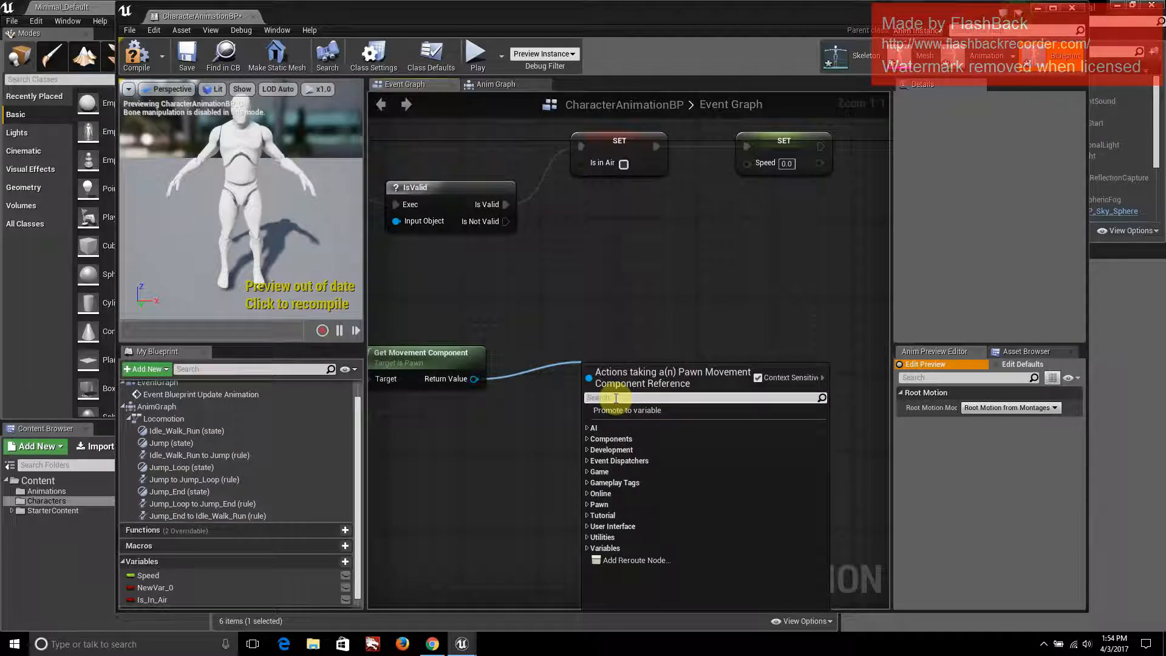
text(Is)
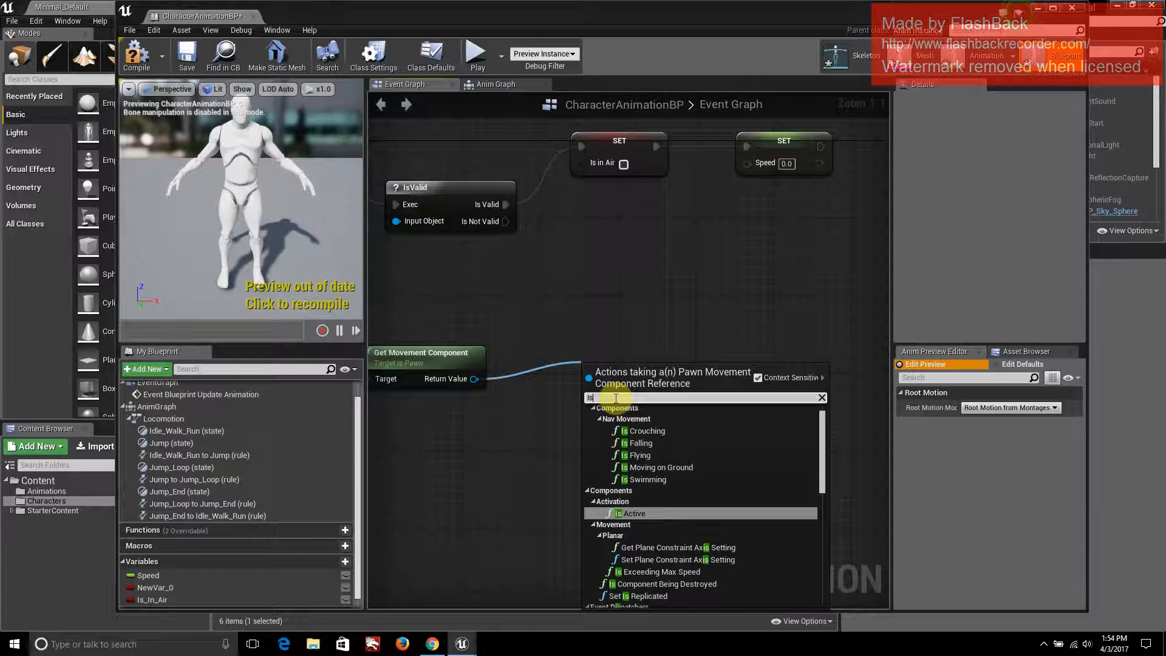
text(fallin)
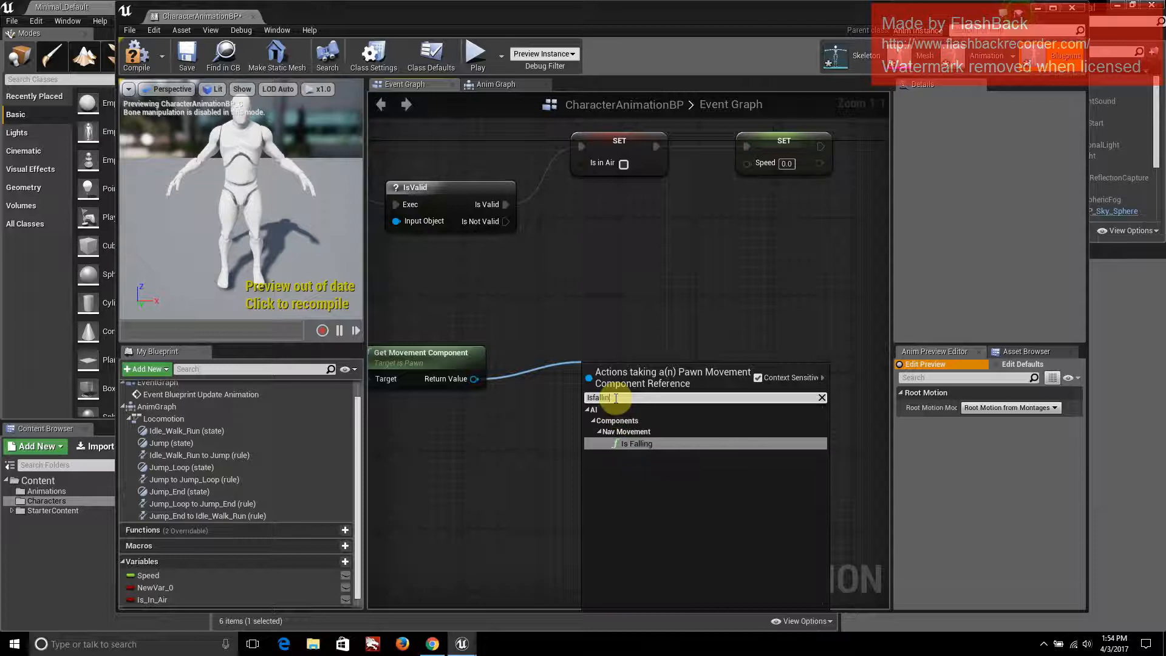
click(614, 445)
drag(640, 373, 581, 316)
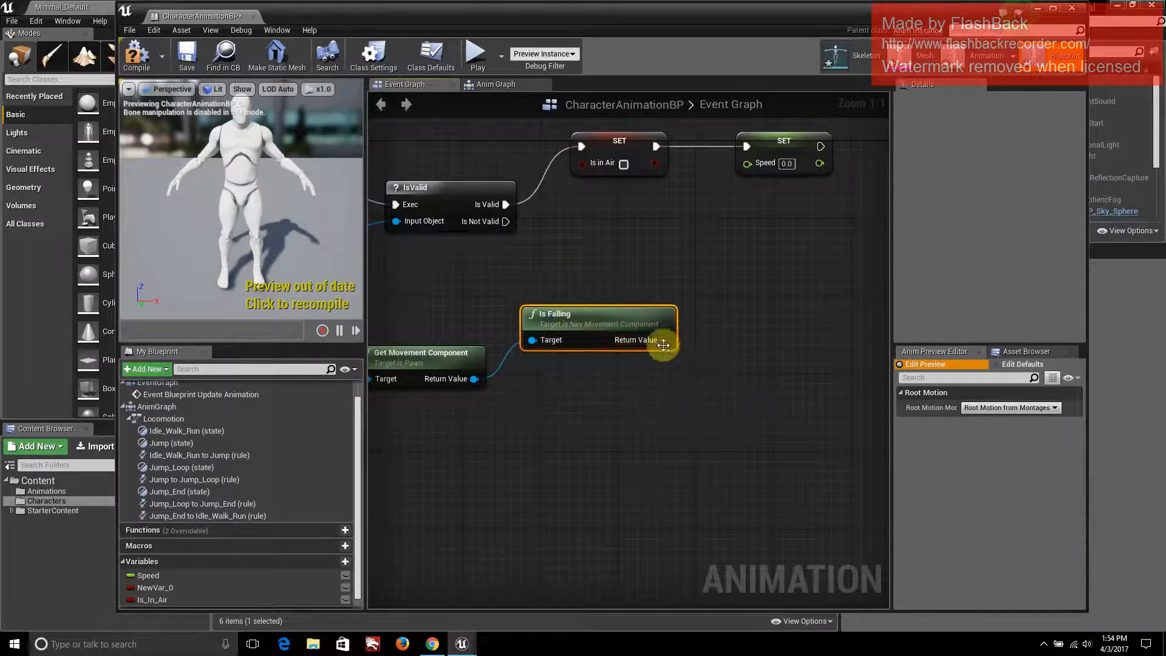
drag(665, 340, 581, 168)
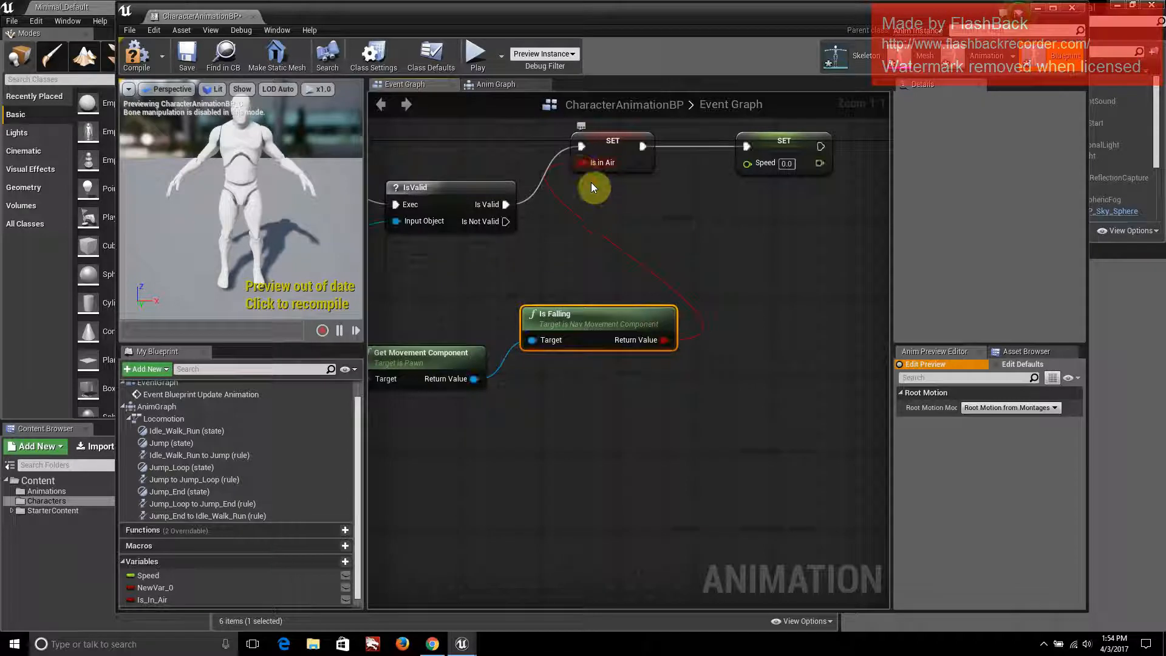
right_drag(595, 252, 669, 263)
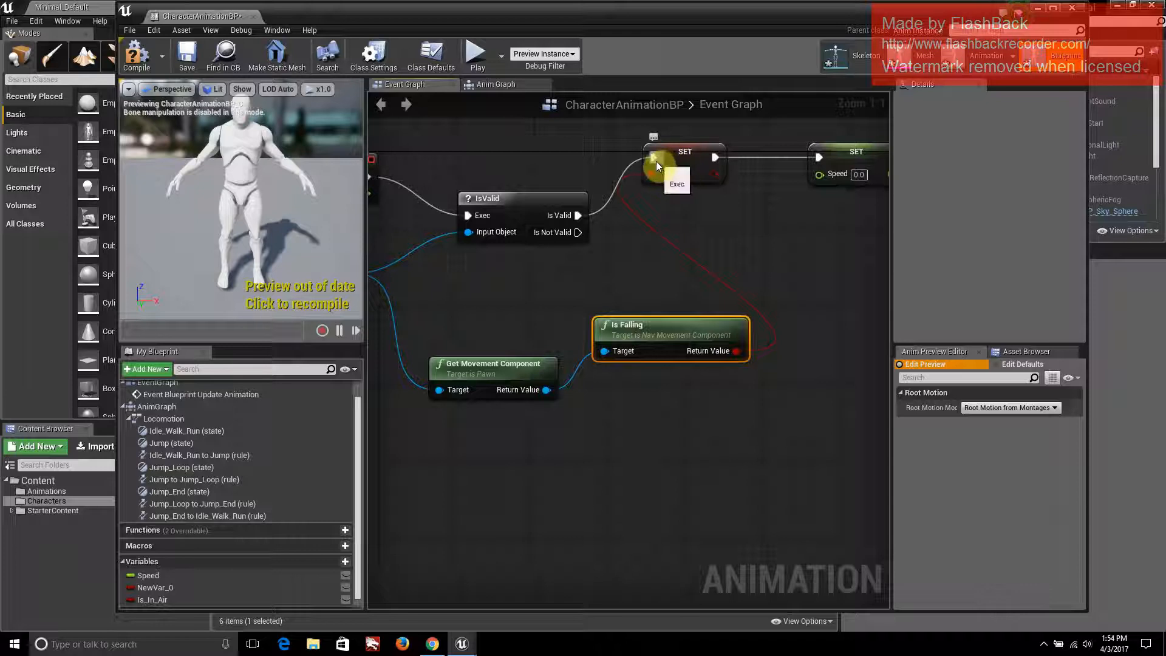
drag(673, 208, 655, 173)
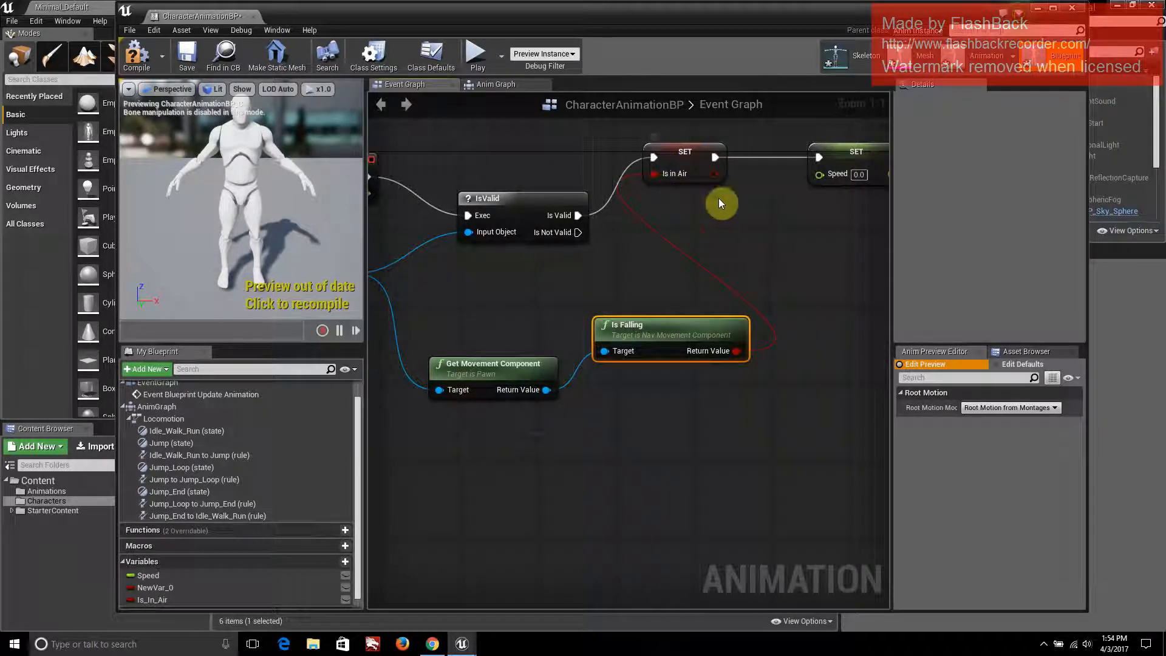
right_drag(719, 203, 752, 177)
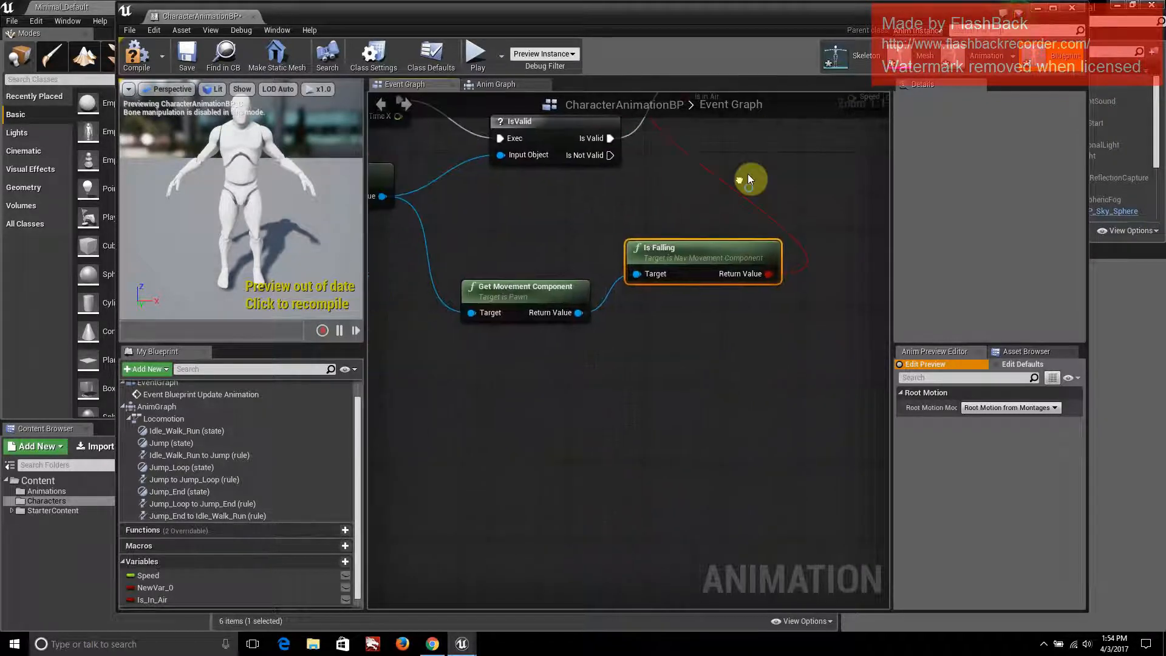
click(1043, 645)
click(840, 547)
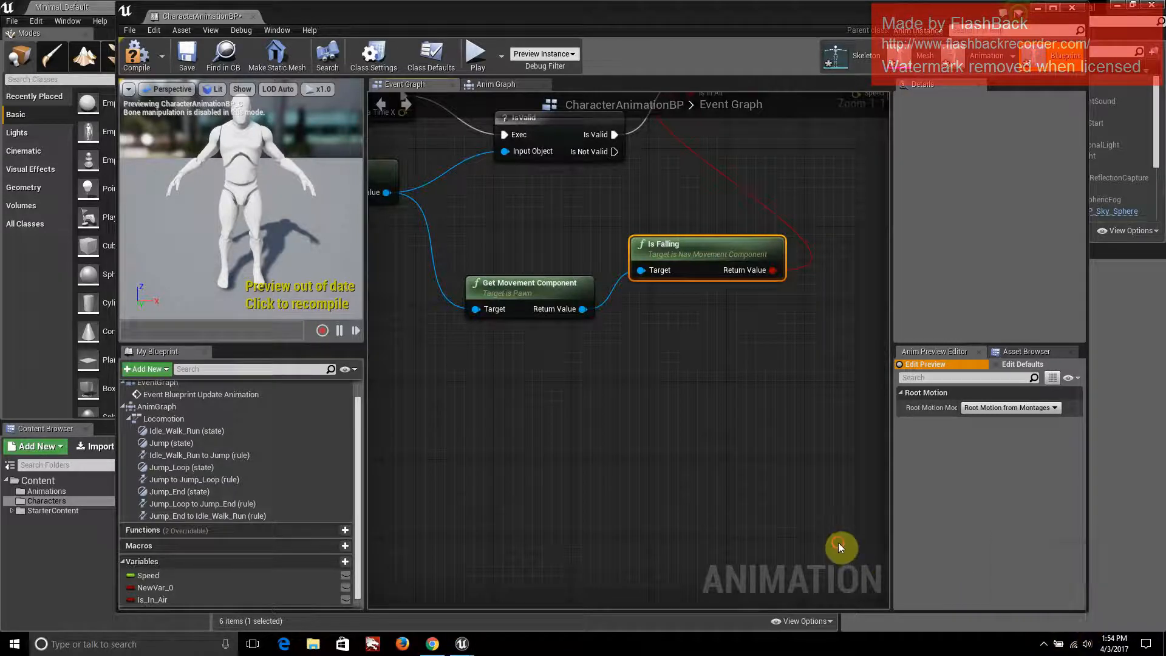
Add a Get Velocity node below Get Movement Component, with Try Get Pawn Owner's return value as its Target
right_drag(664, 426, 811, 439)
right_drag(701, 379, 680, 396)
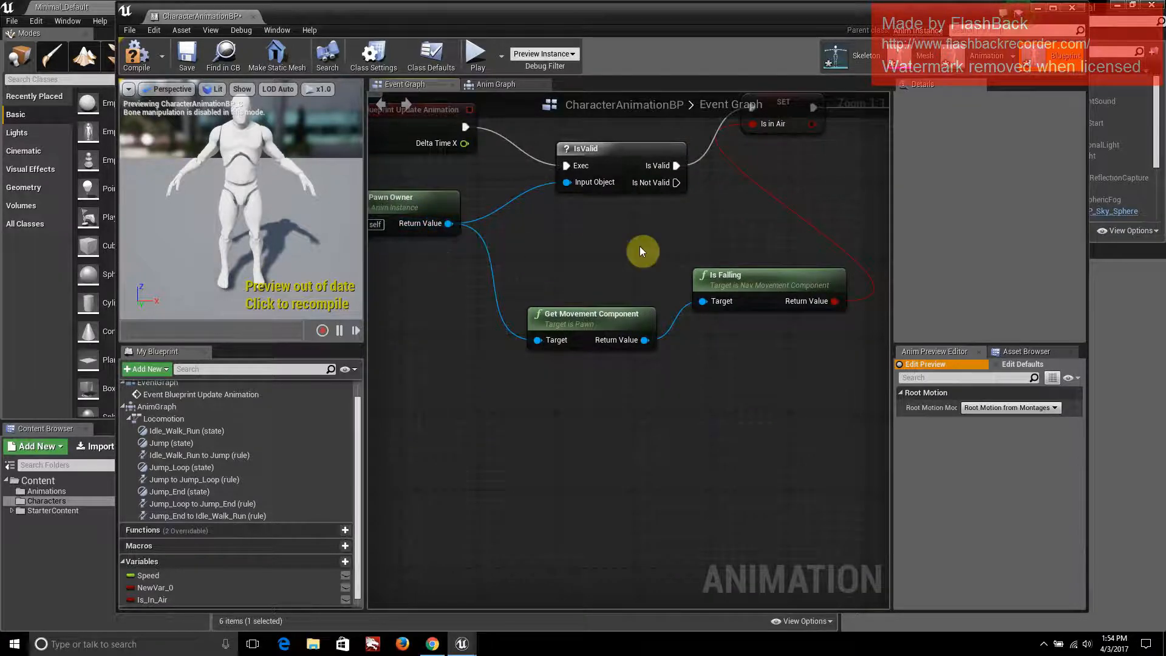
right_drag(643, 239, 719, 224)
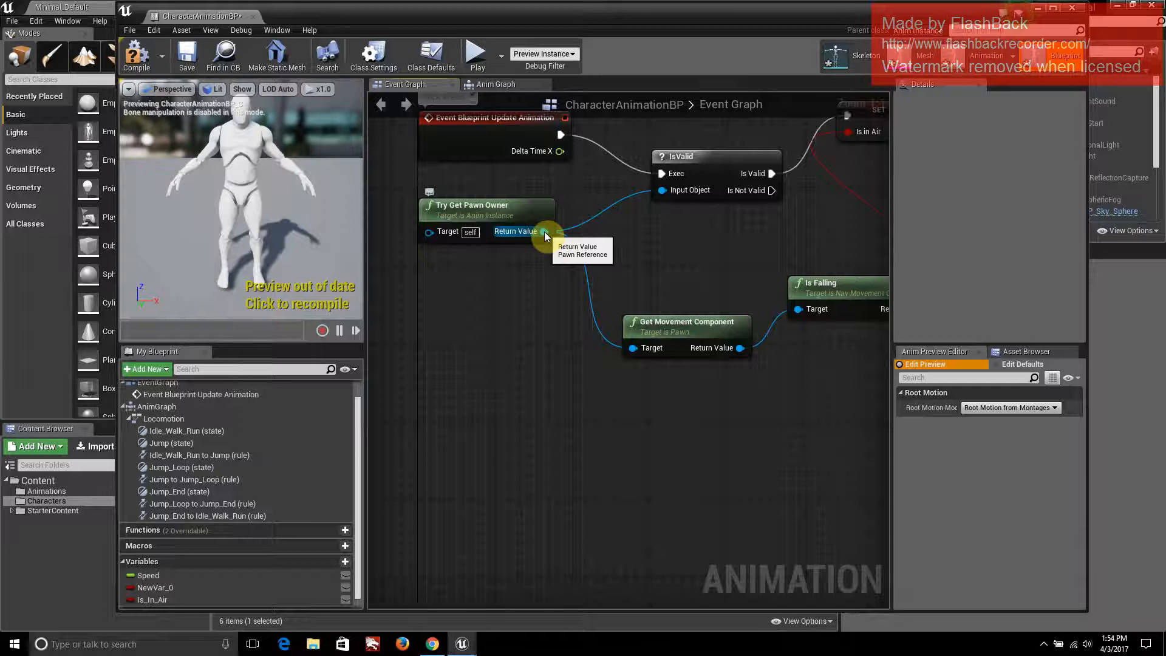
drag(544, 231, 633, 482)
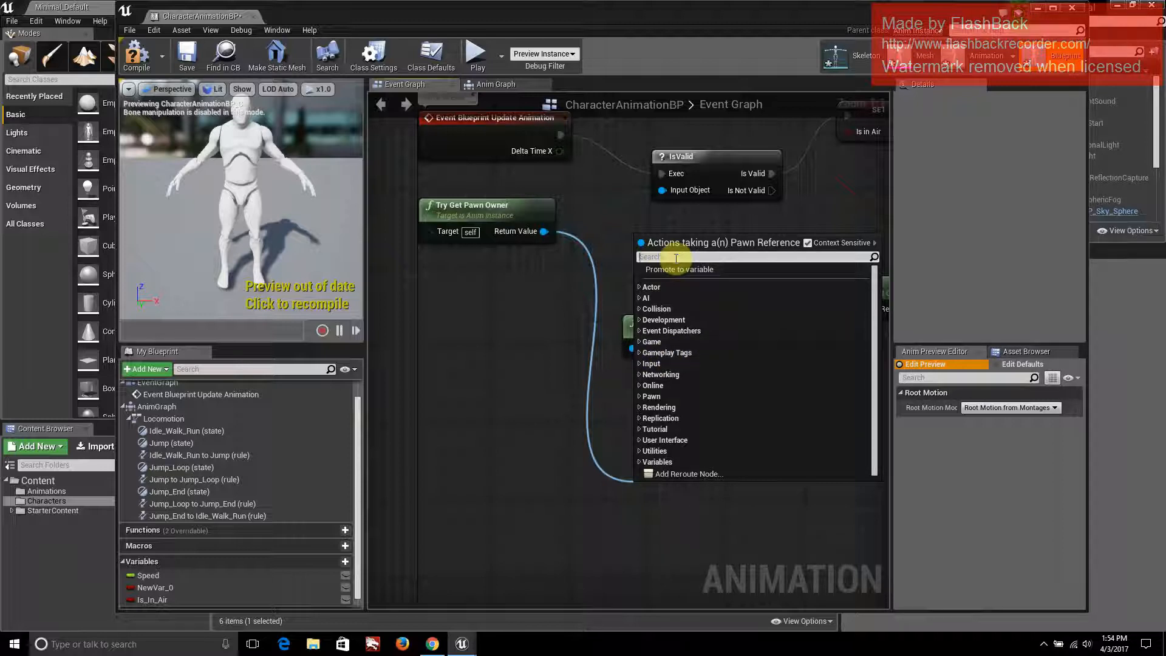
text(Get)
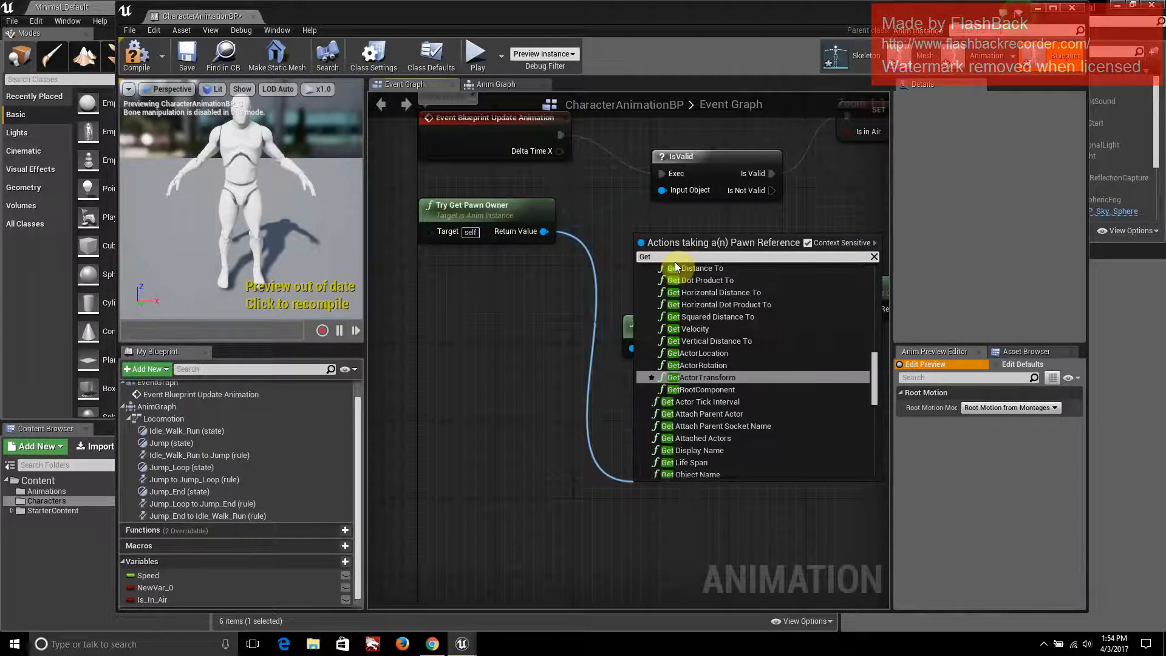
text(v)
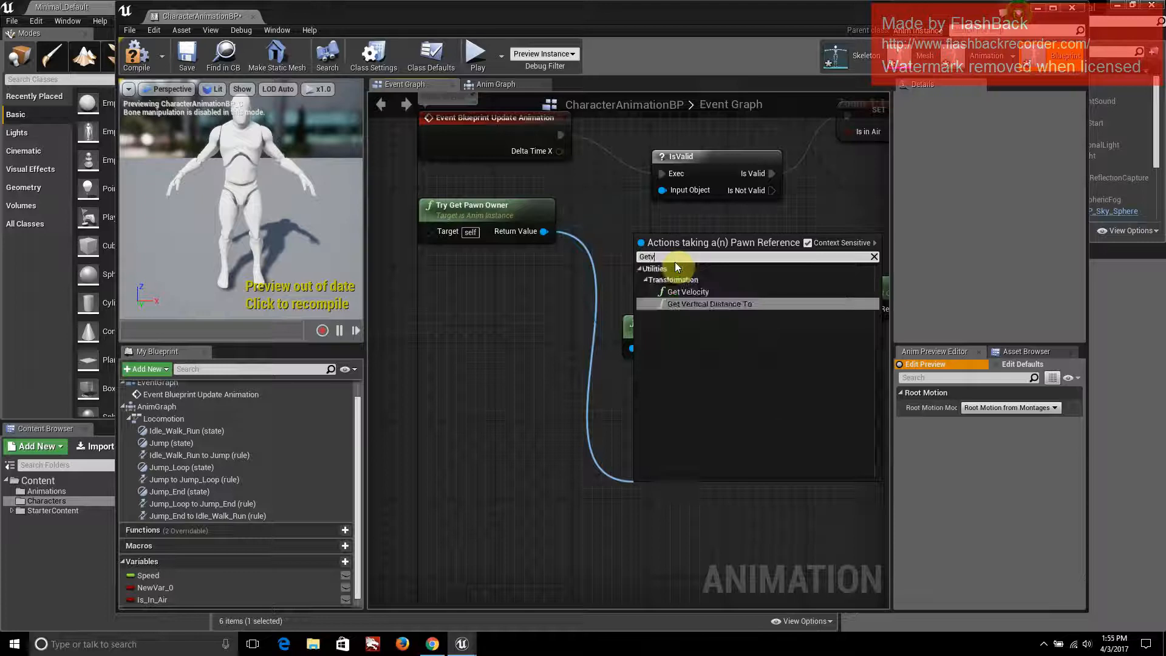
click(701, 292)
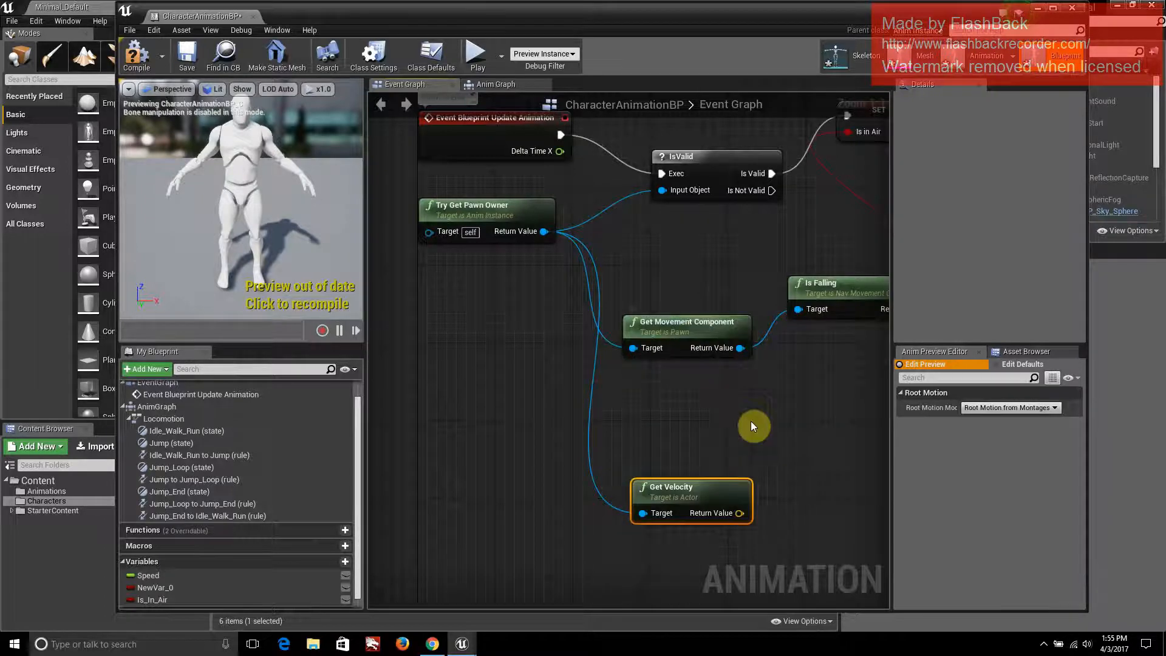
right_drag(751, 425, 701, 368)
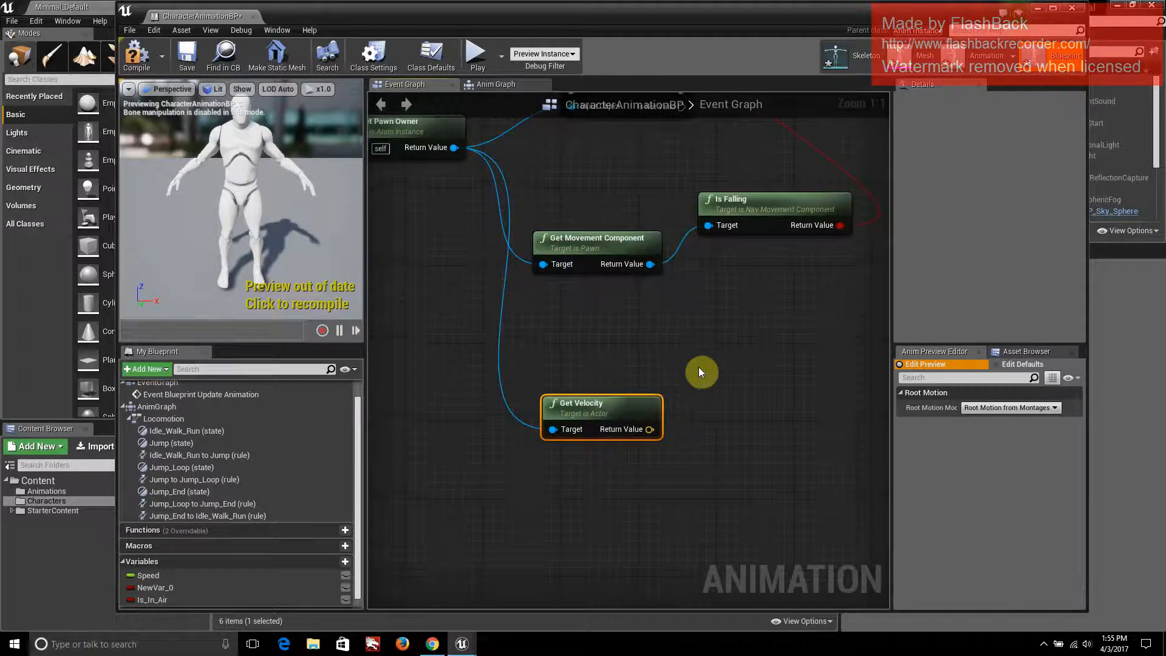
click(699, 372)
click(1044, 644)
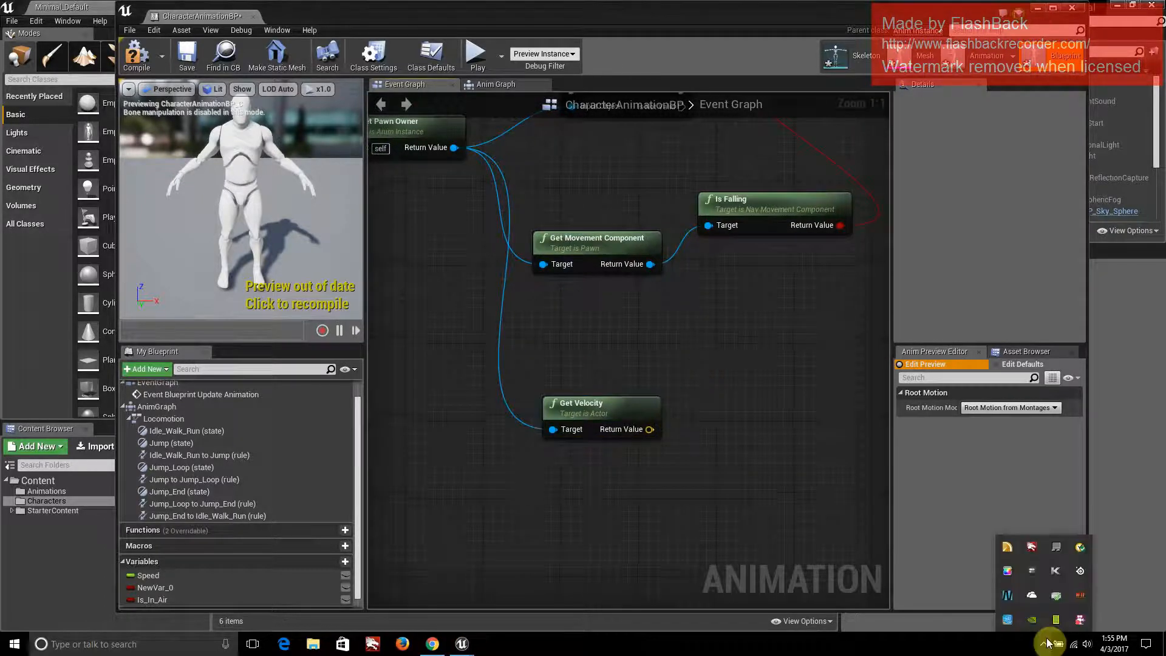
click(808, 527)
Add a VectorLength node from Get Velocity's return value and connect its result to the Speed setter
right_drag(719, 376, 562, 423)
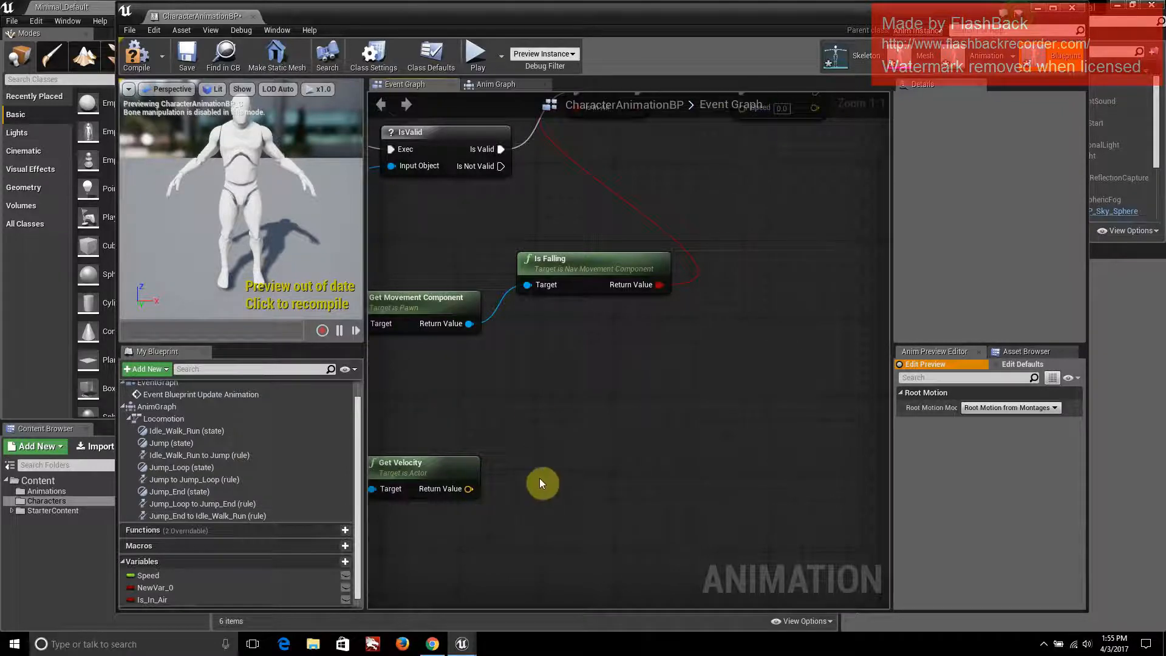
right_drag(541, 481, 573, 426)
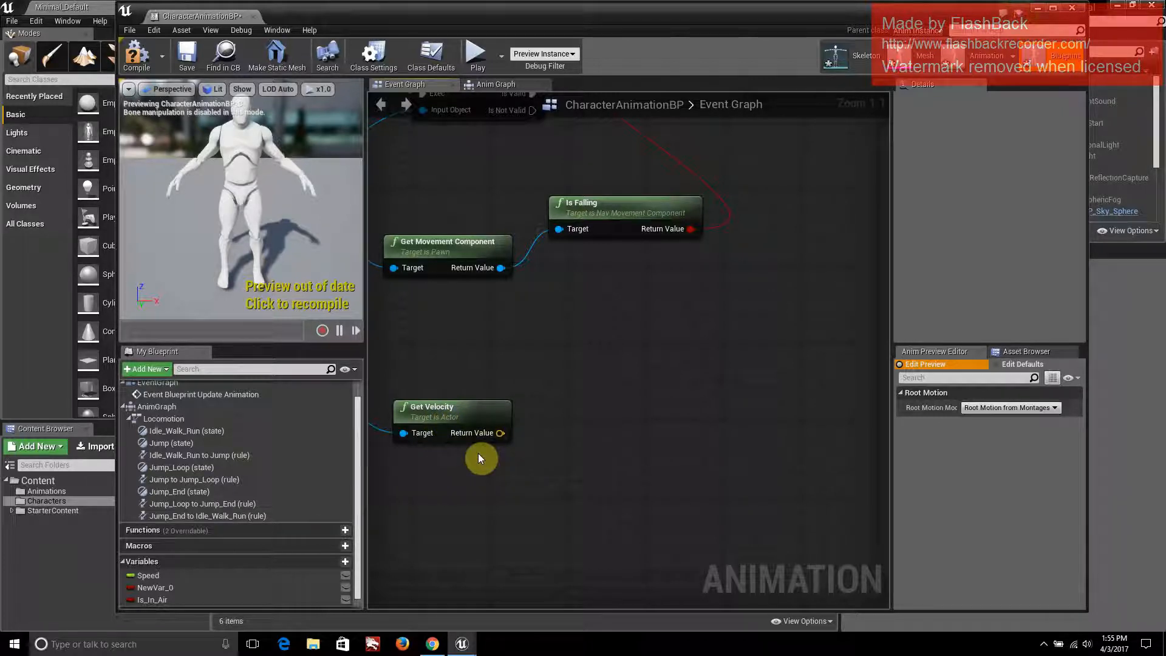
drag(500, 432, 625, 363)
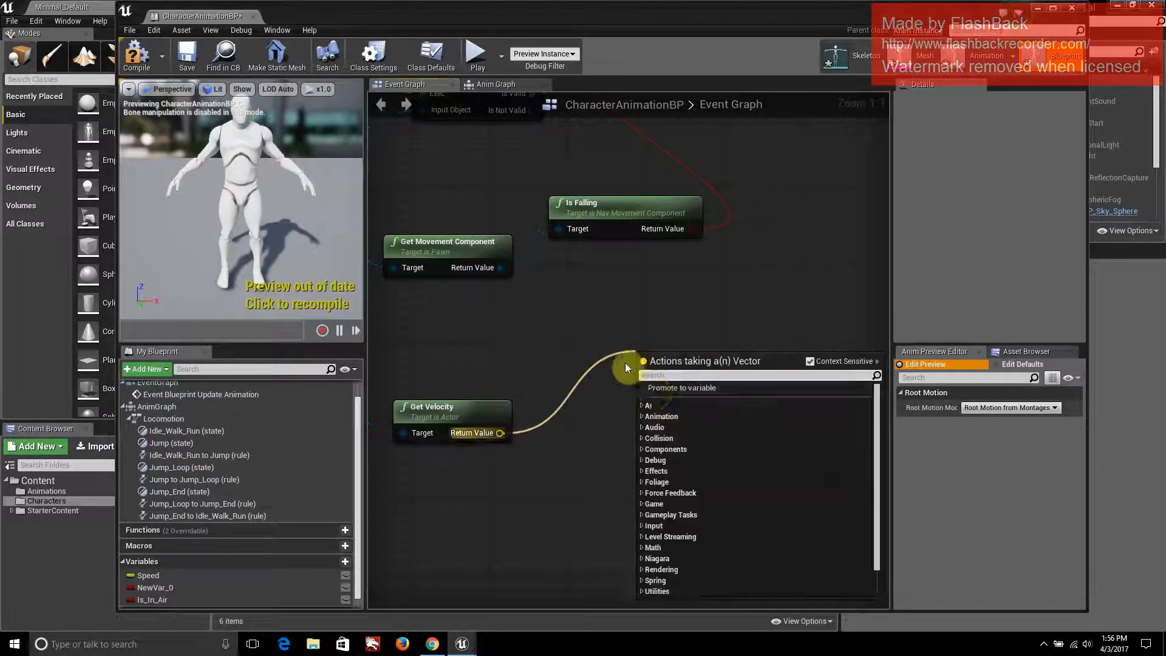
text(Vector)
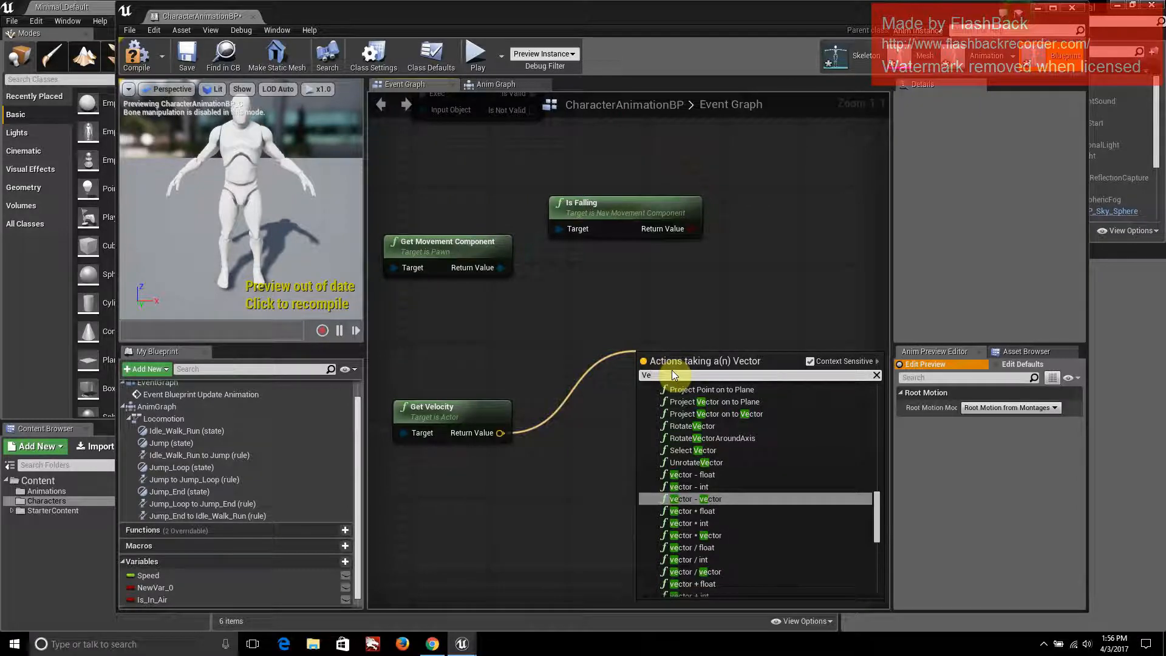
text(length)
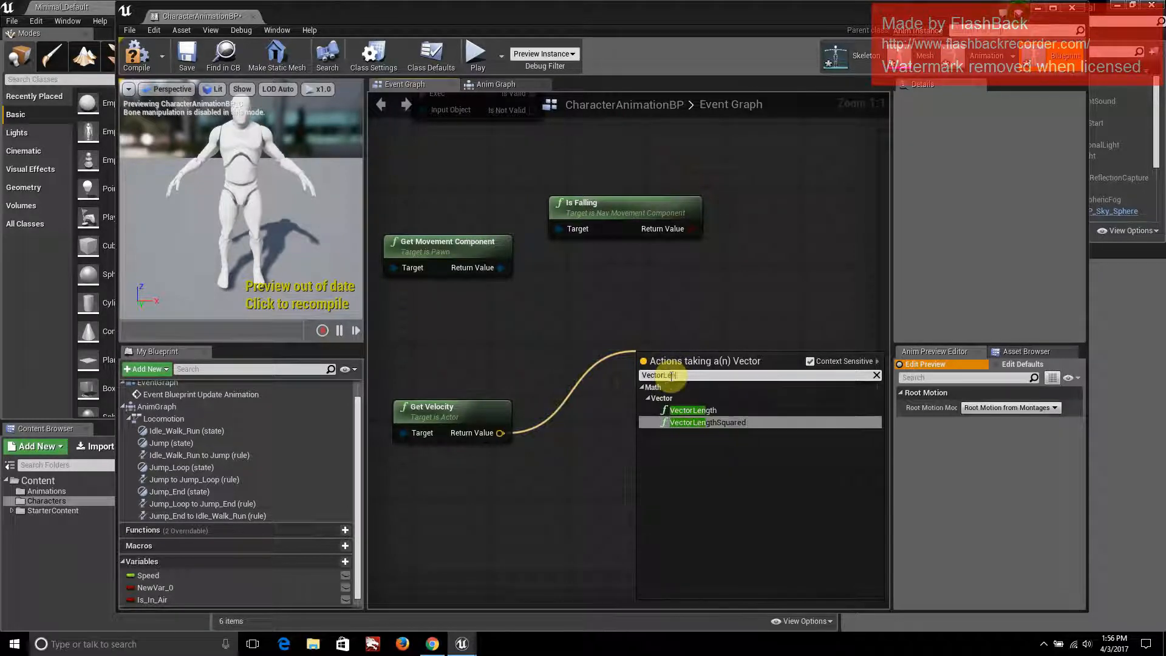
click(720, 407)
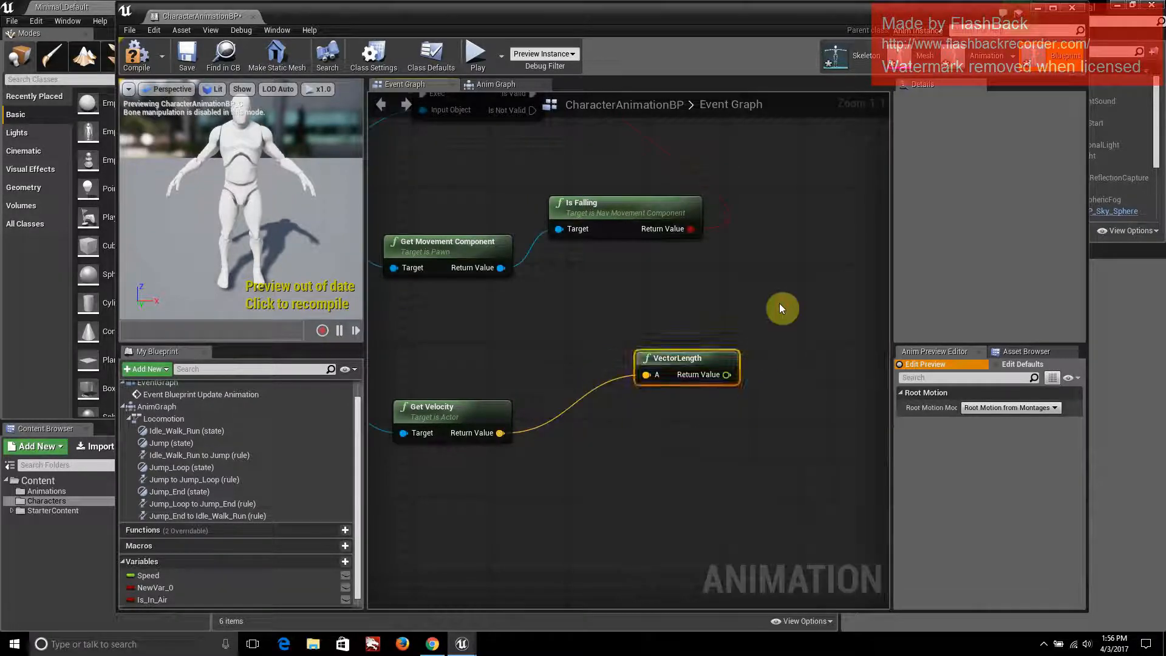
right_drag(755, 318, 573, 449)
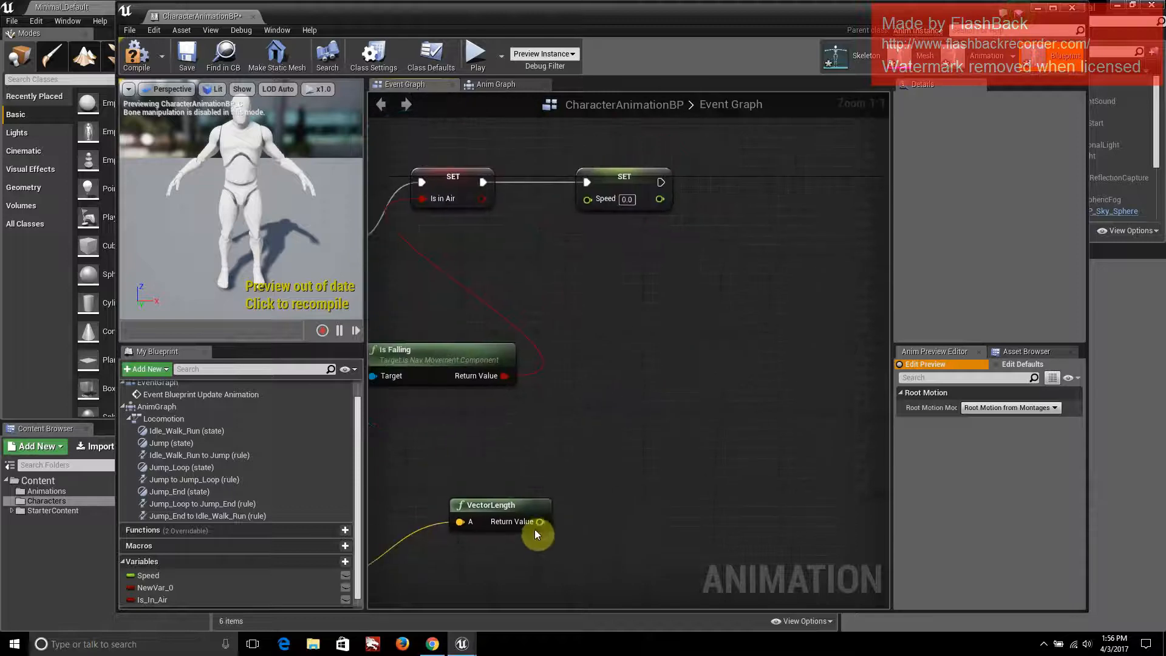
drag(540, 522, 586, 200)
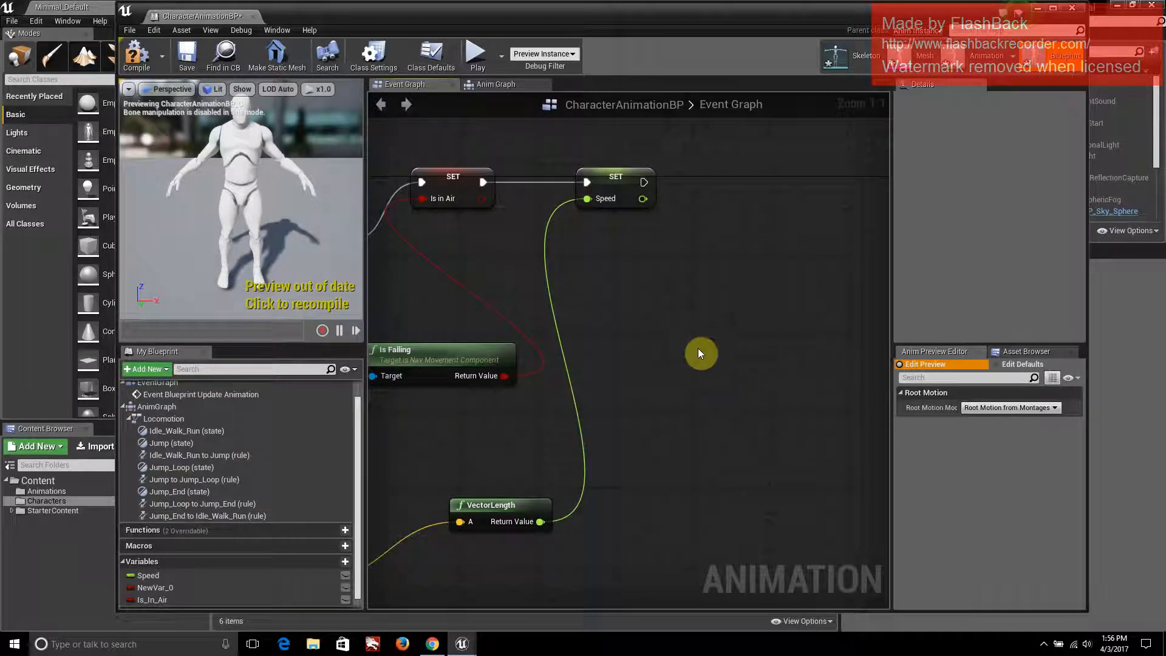
right_drag(657, 330, 582, 242)
click(1044, 644)
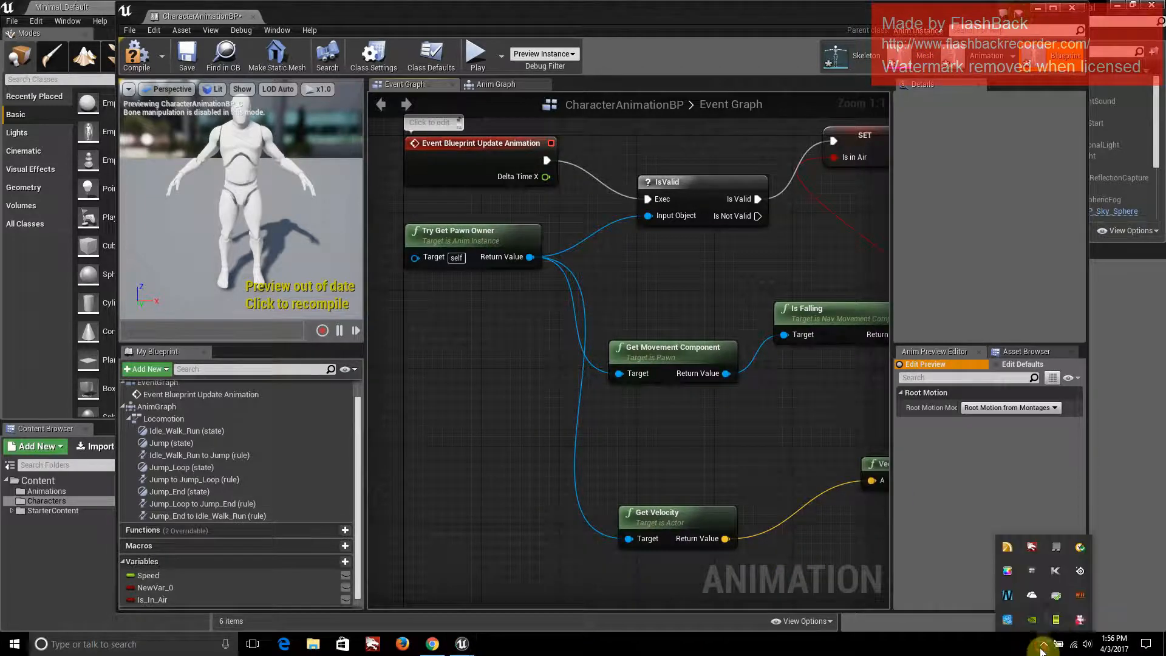
right_click(1080, 619)
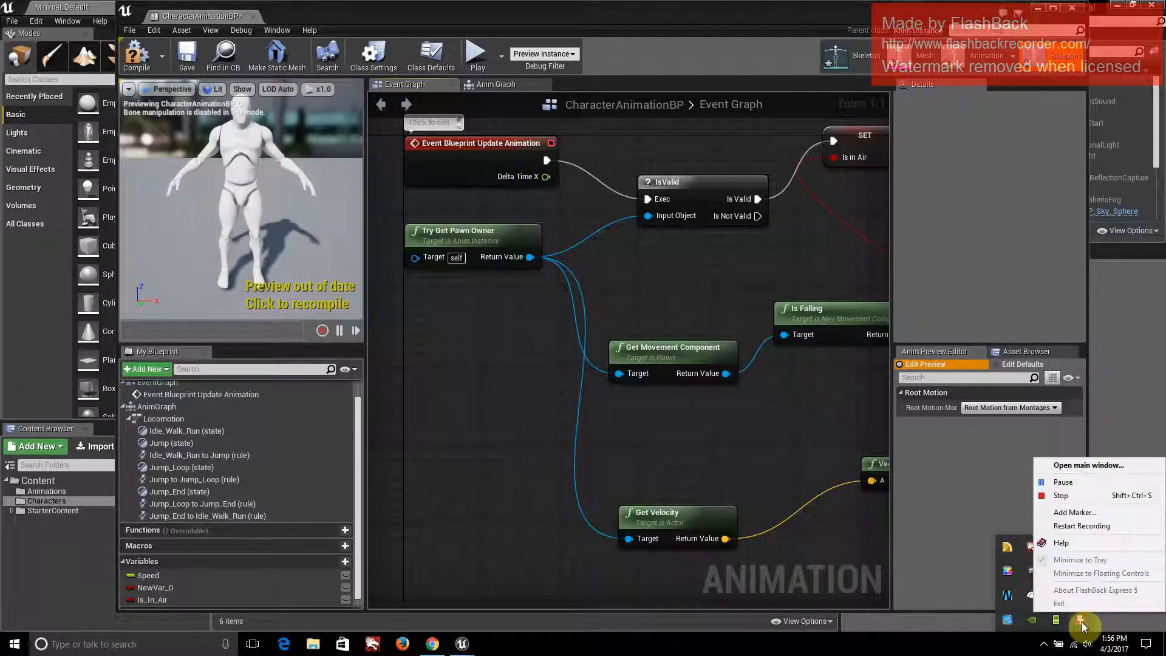
click(1058, 484)
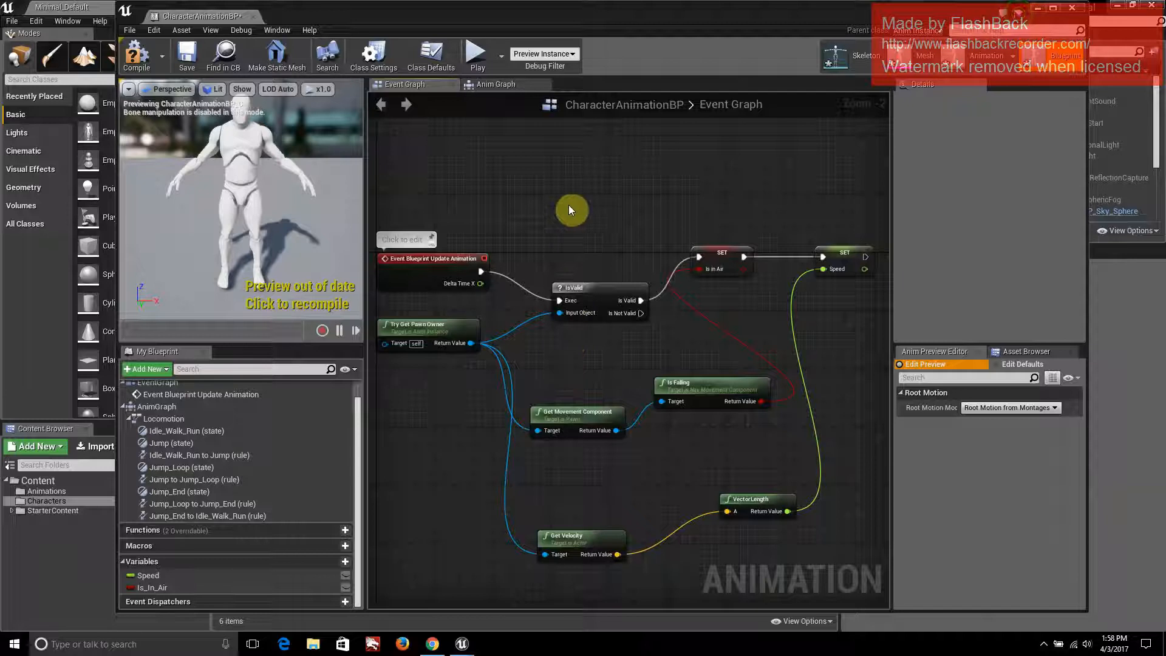
Compile and save the CharacterAnimationBP blueprint and return to the level editor
click(506, 86)
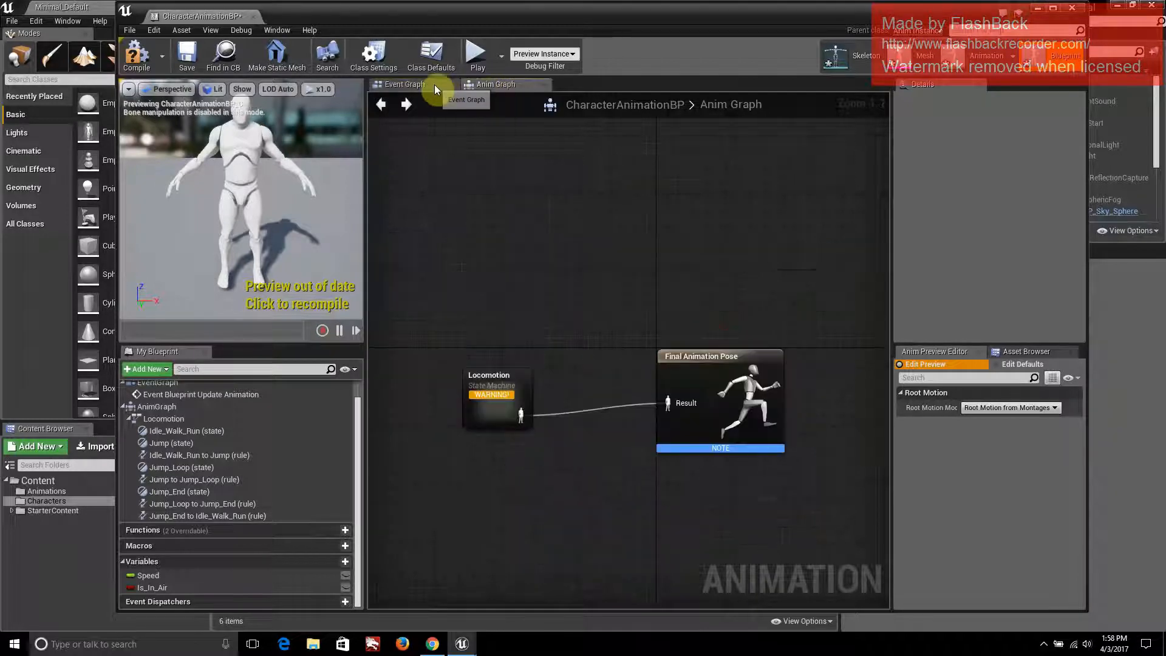
click(435, 85)
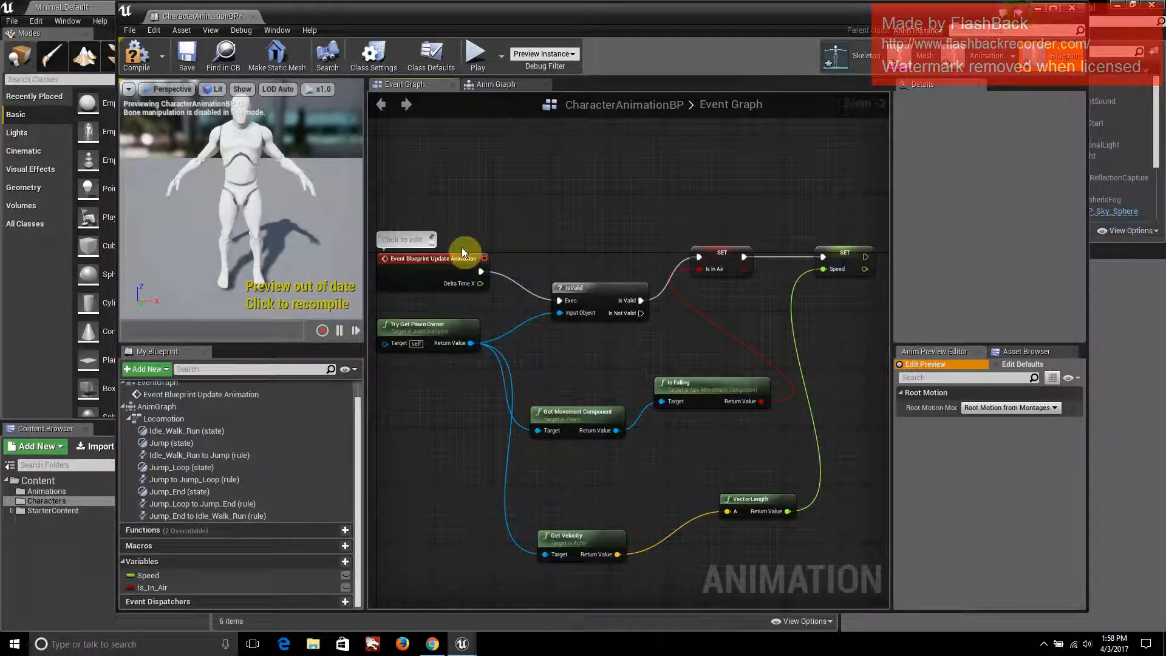
click(139, 62)
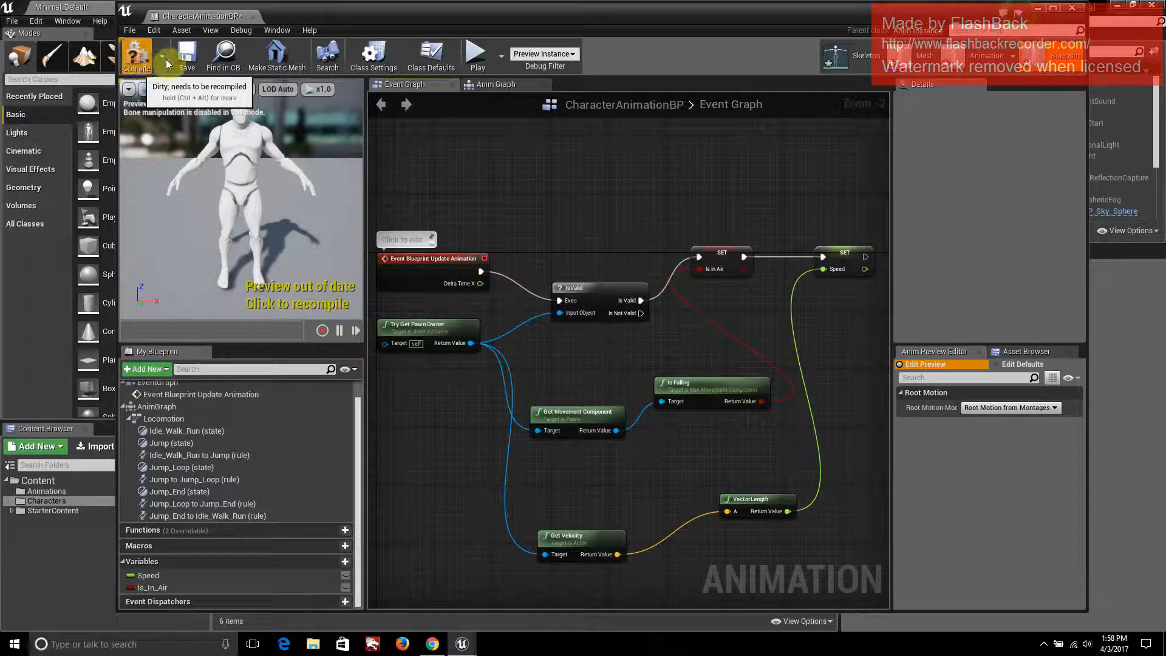
click(188, 59)
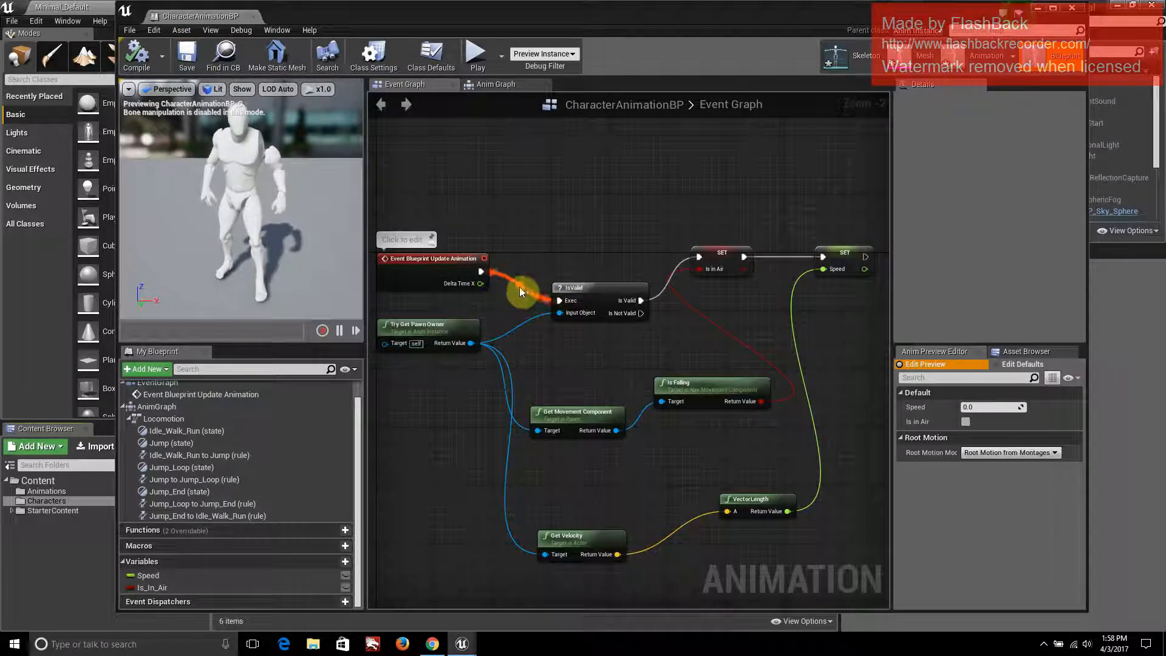
click(505, 89)
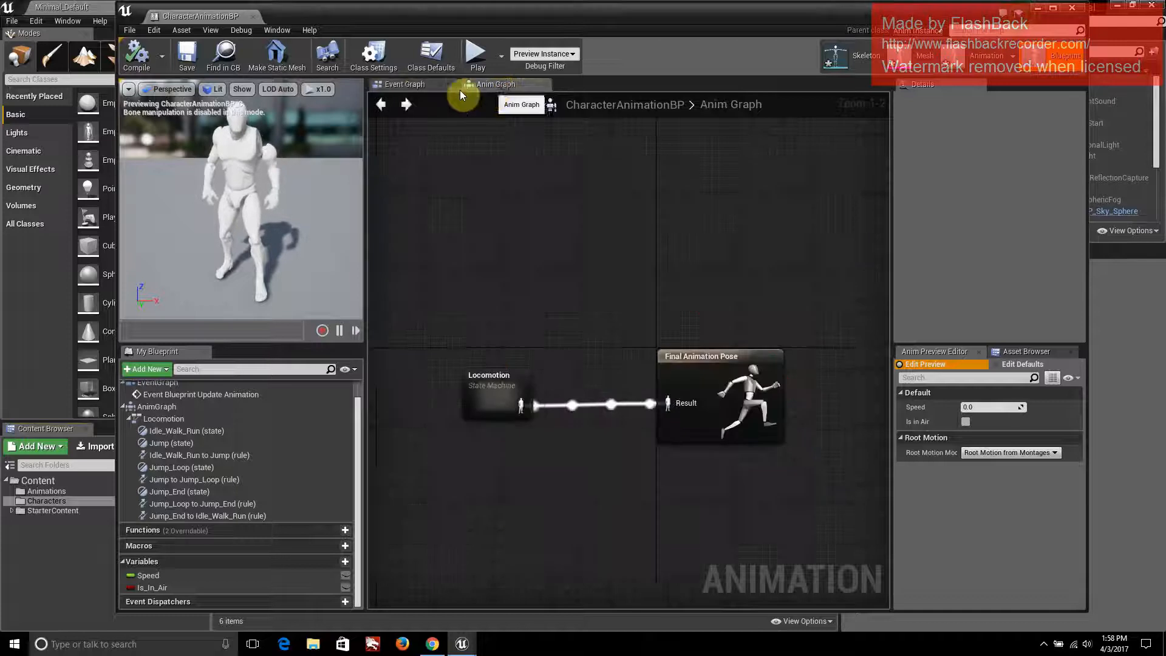
click(406, 85)
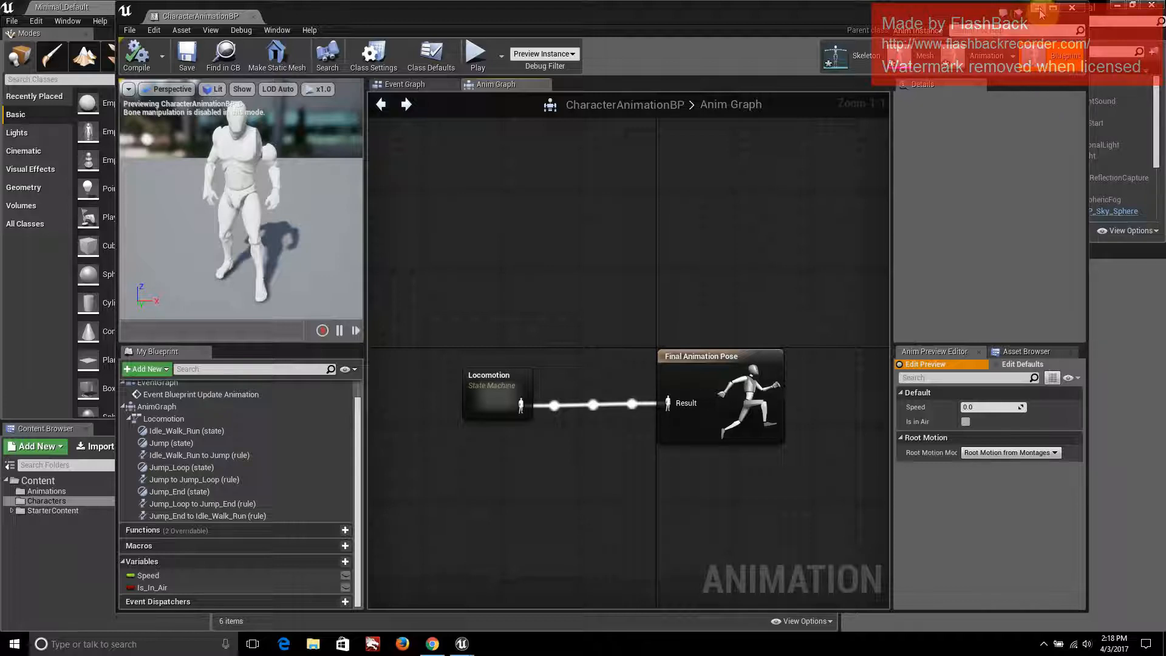
click(1082, 8)
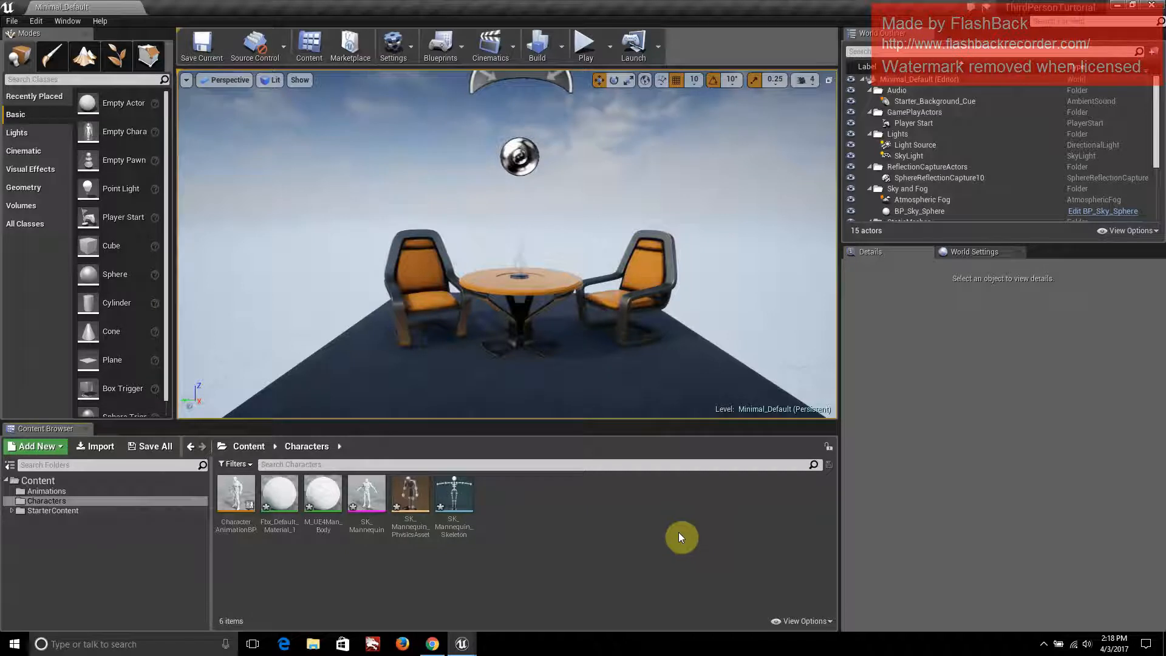
Create a blueprint class with Character as its parent in the Characters folder and name it CharacterBP
right_click(532, 525)
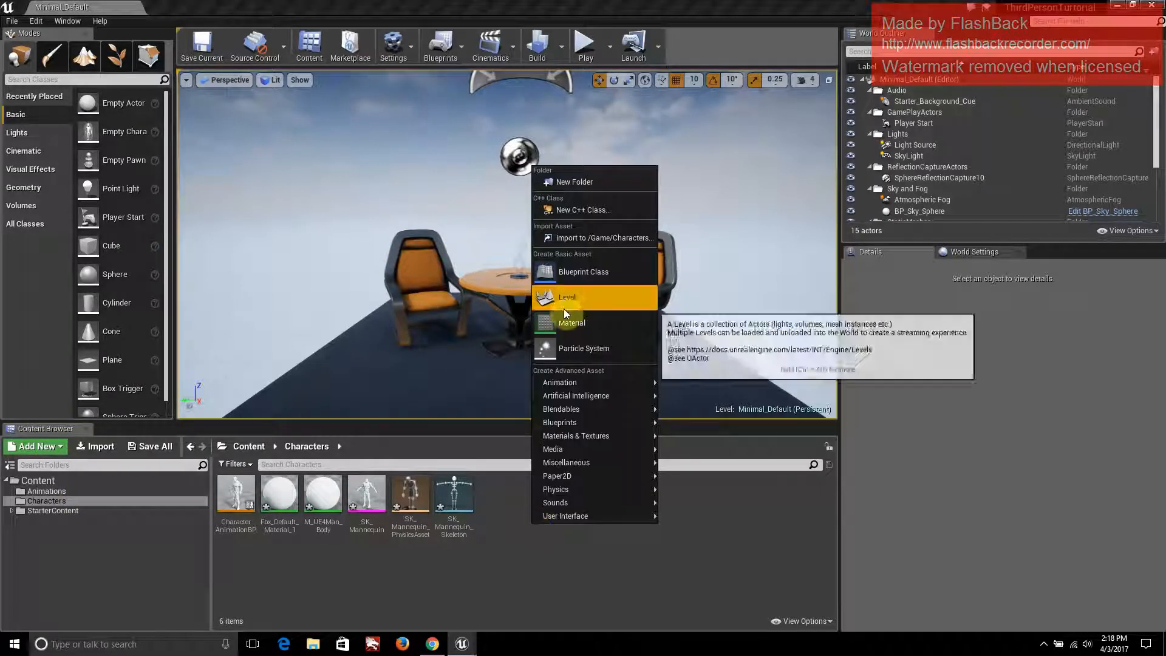
click(607, 273)
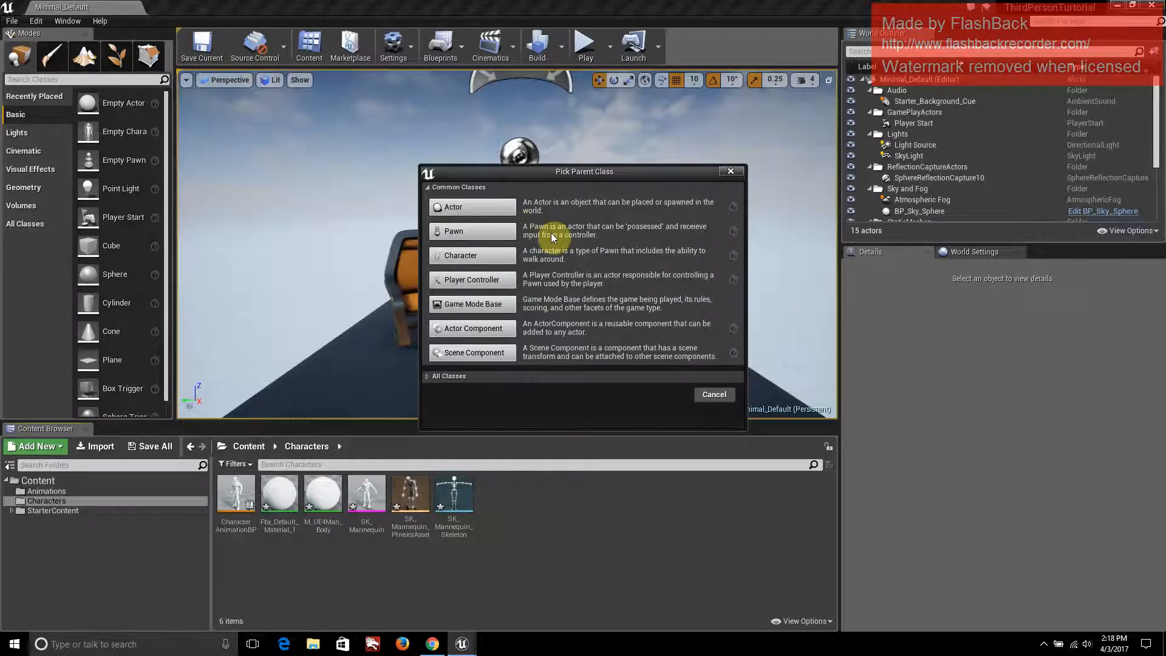
click(496, 257)
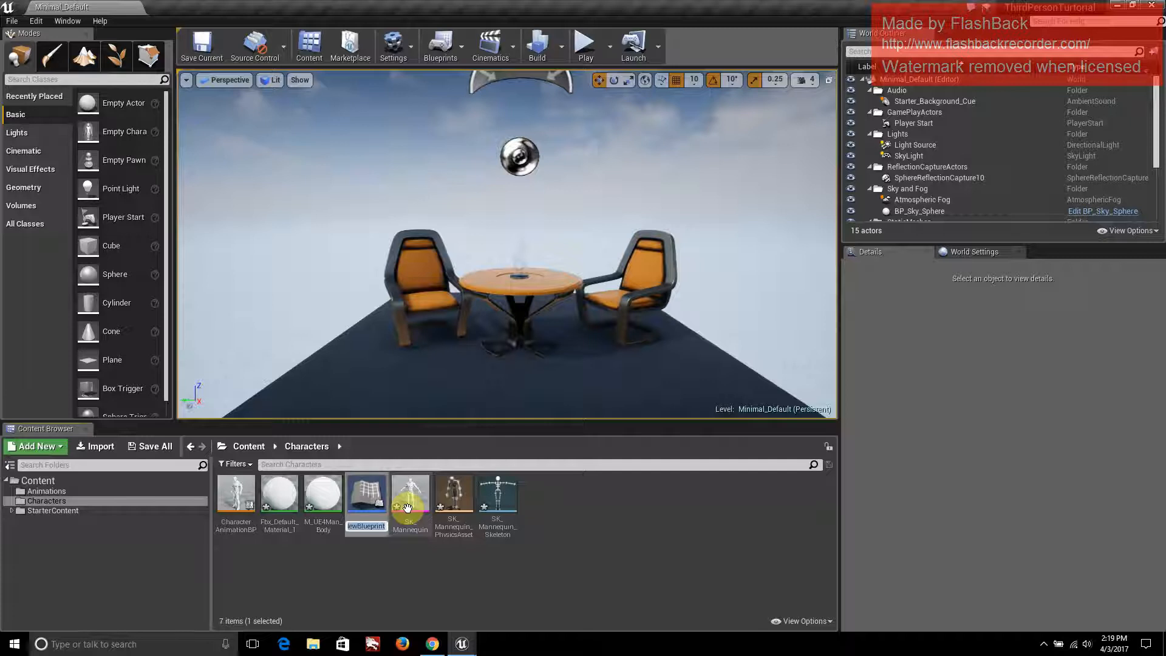
text(CharacterBP)
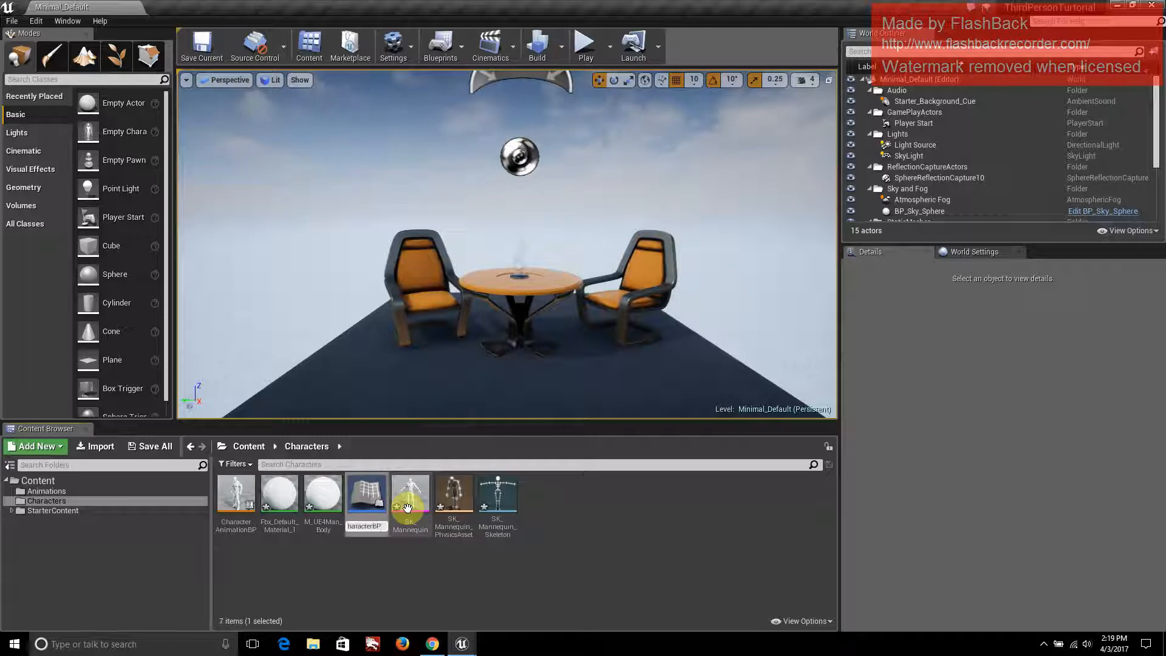
key(Return)
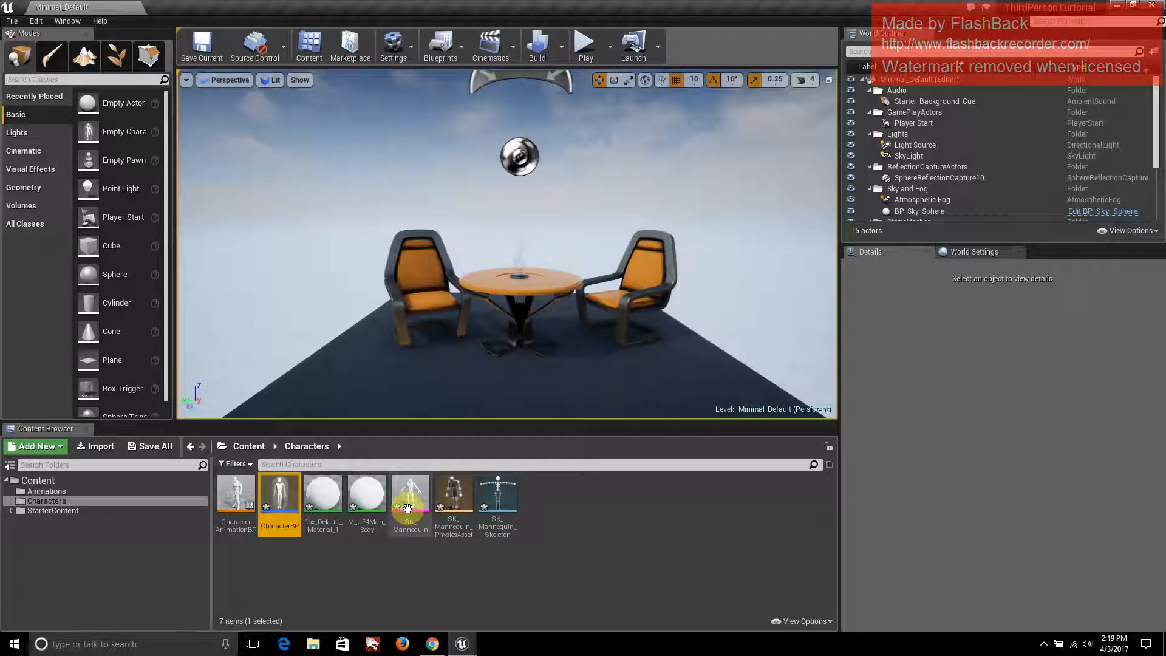
Open CharacterBP, look at its Construction Script and Event Graph, and return to its Viewport
double_click(282, 501)
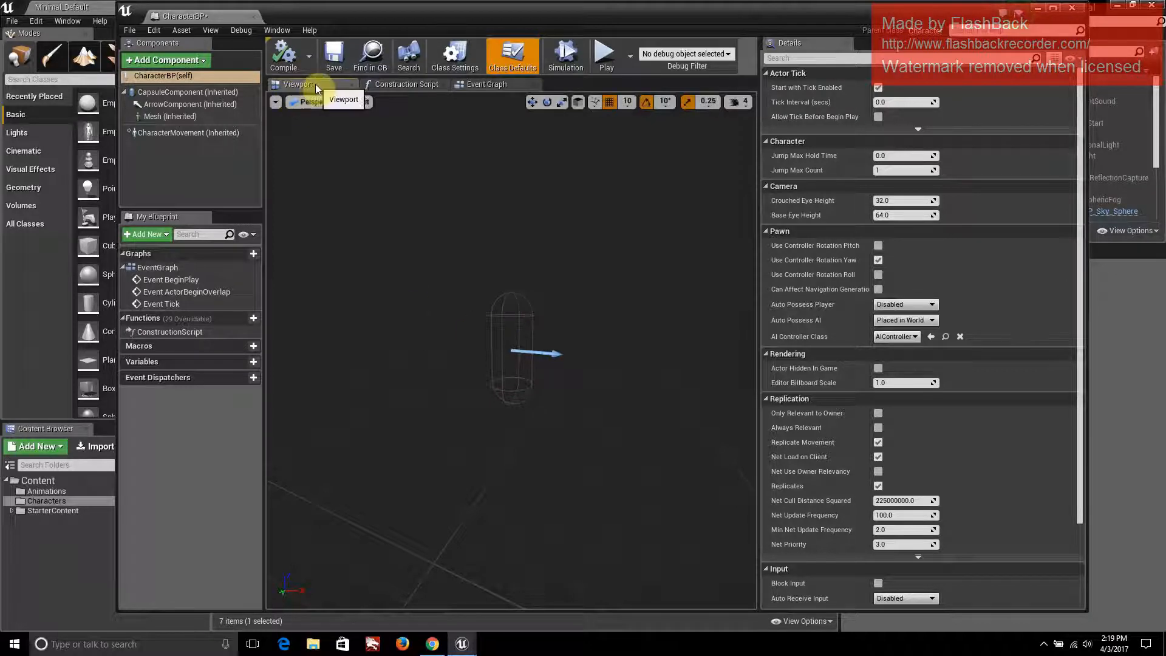
click(413, 86)
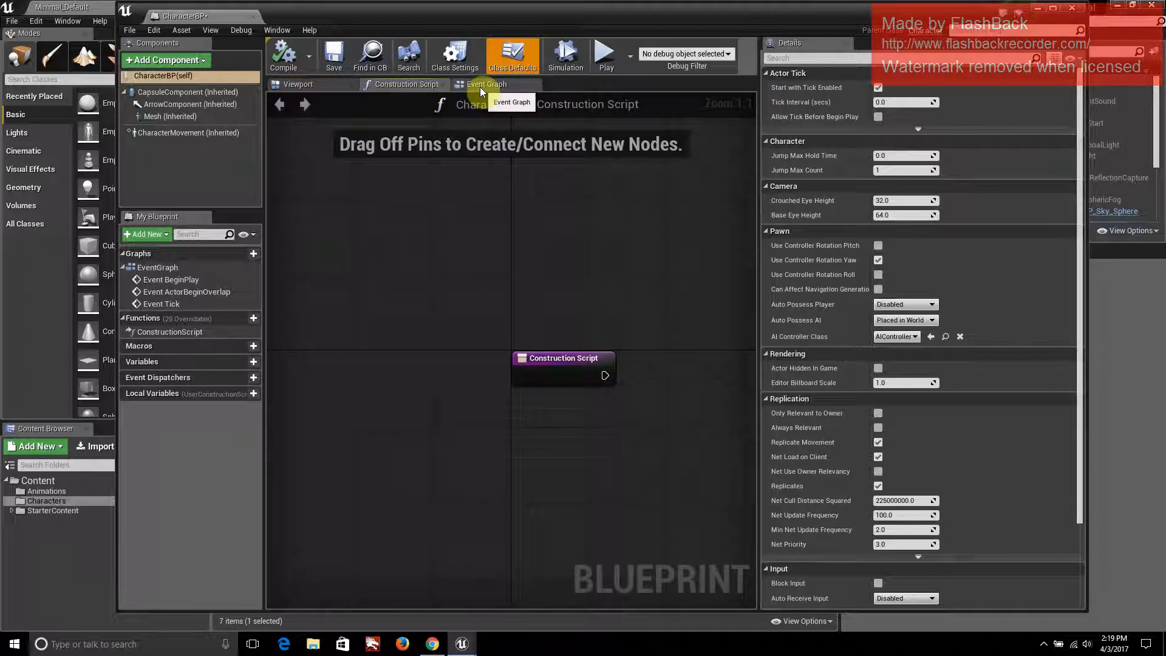
click(483, 85)
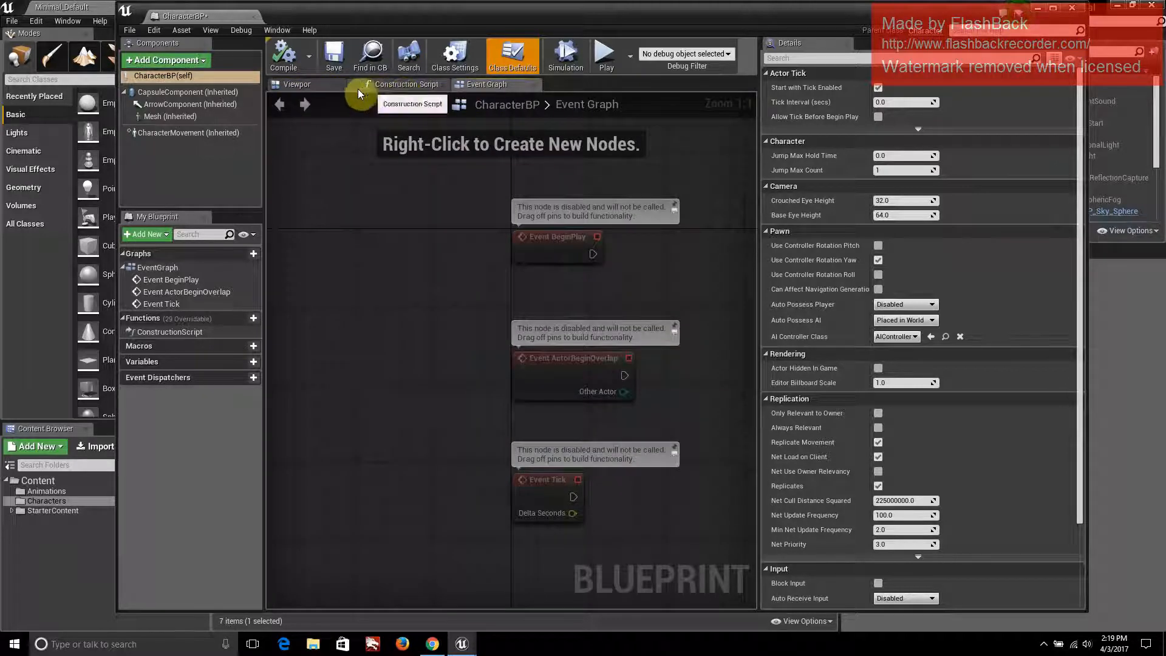
click(321, 82)
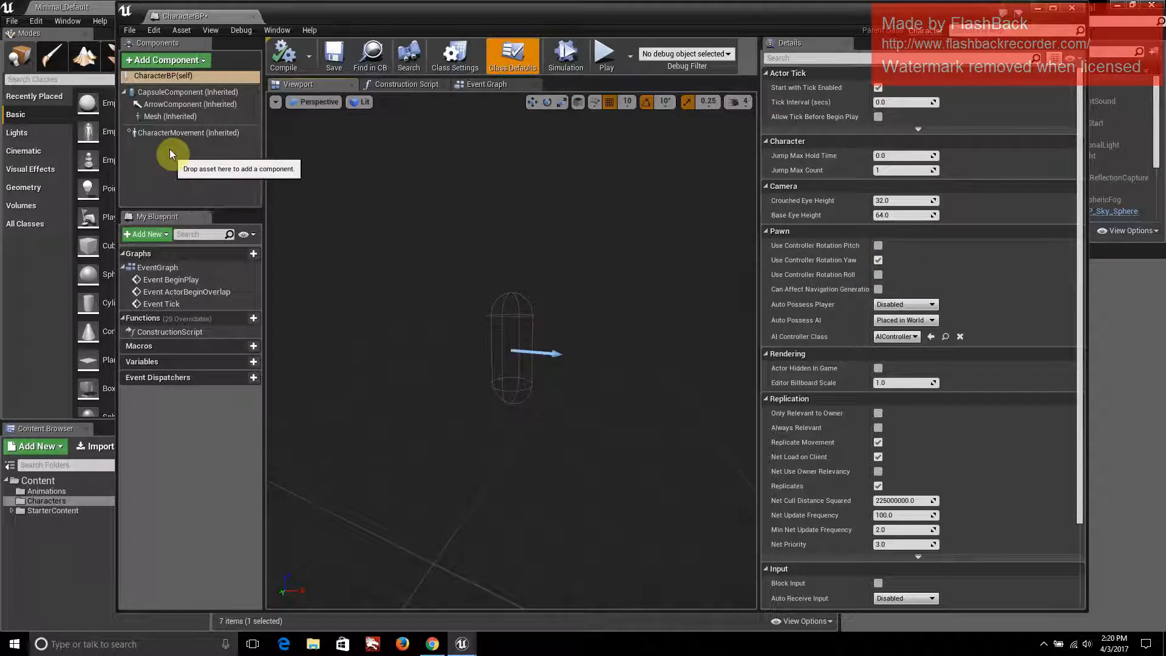
Assign SK_Mannequin as the inherited Mesh component's skeletal mesh and lower it into the capsule to Z -90 cm
click(180, 117)
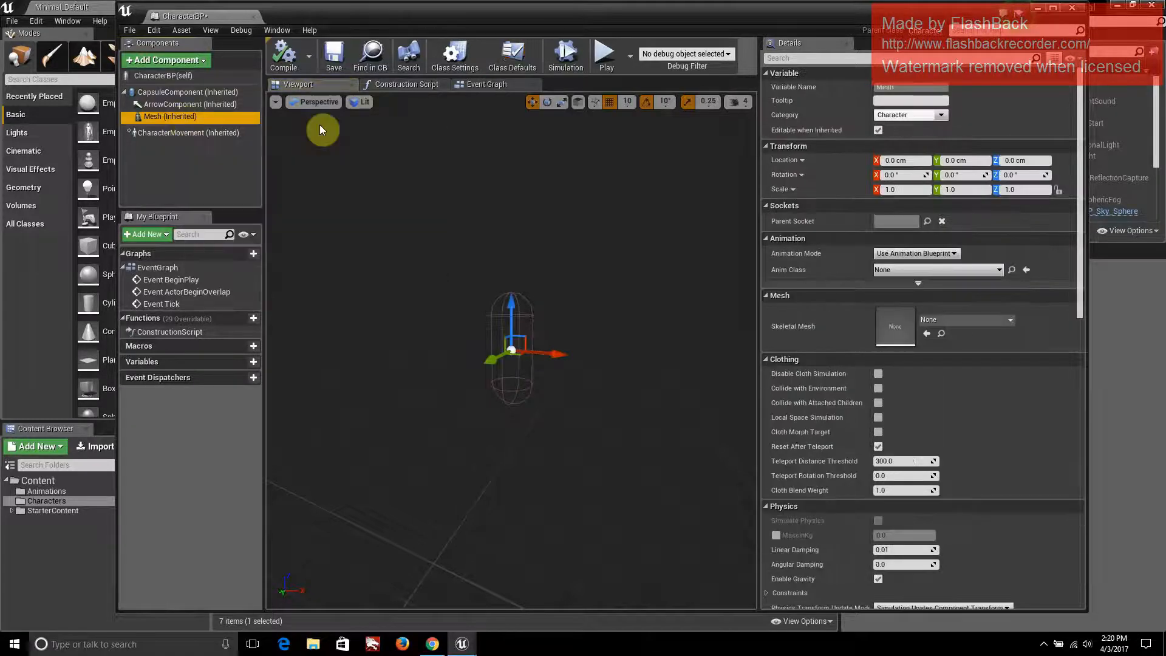
scroll(854, 243, down, 1)
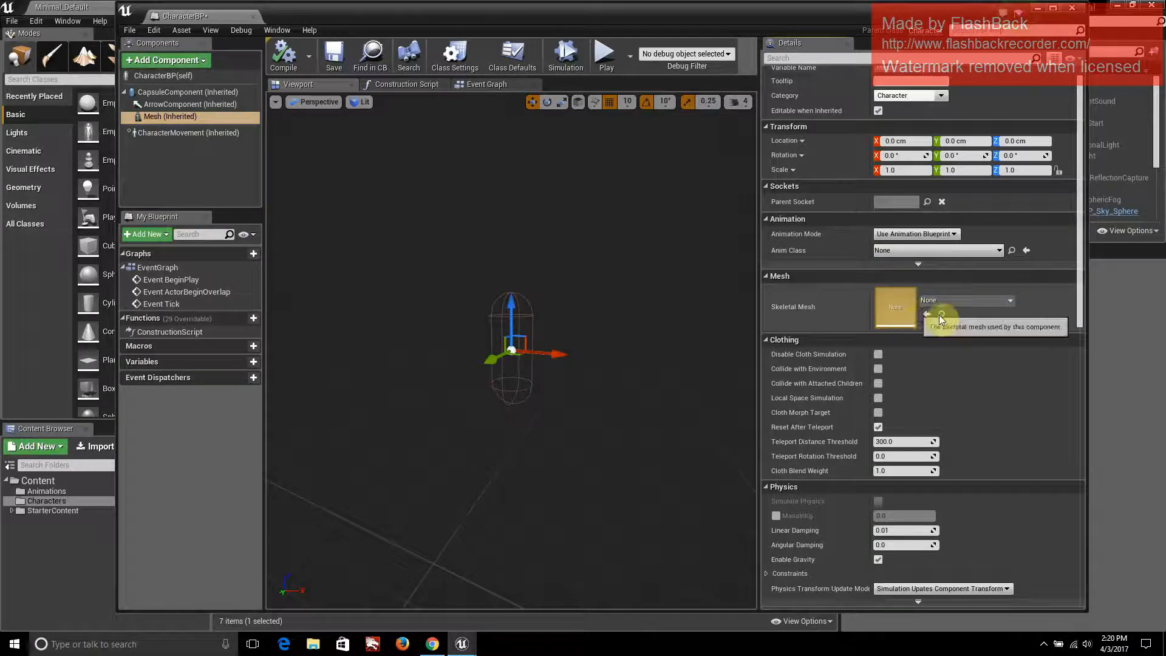
click(1010, 301)
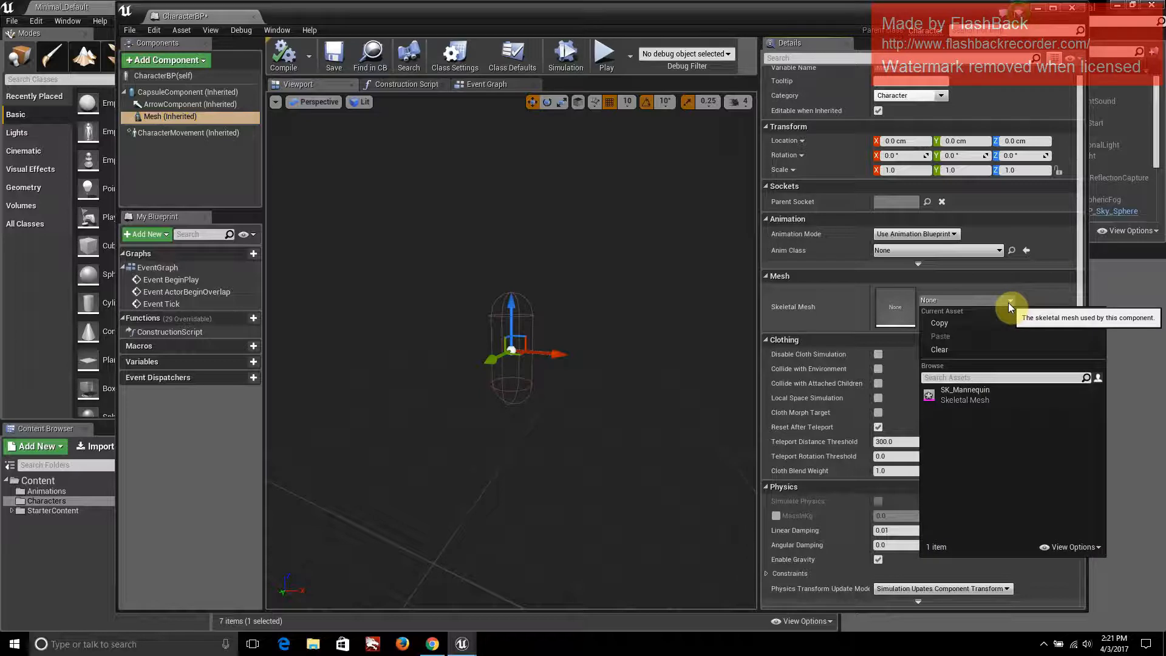
click(1019, 395)
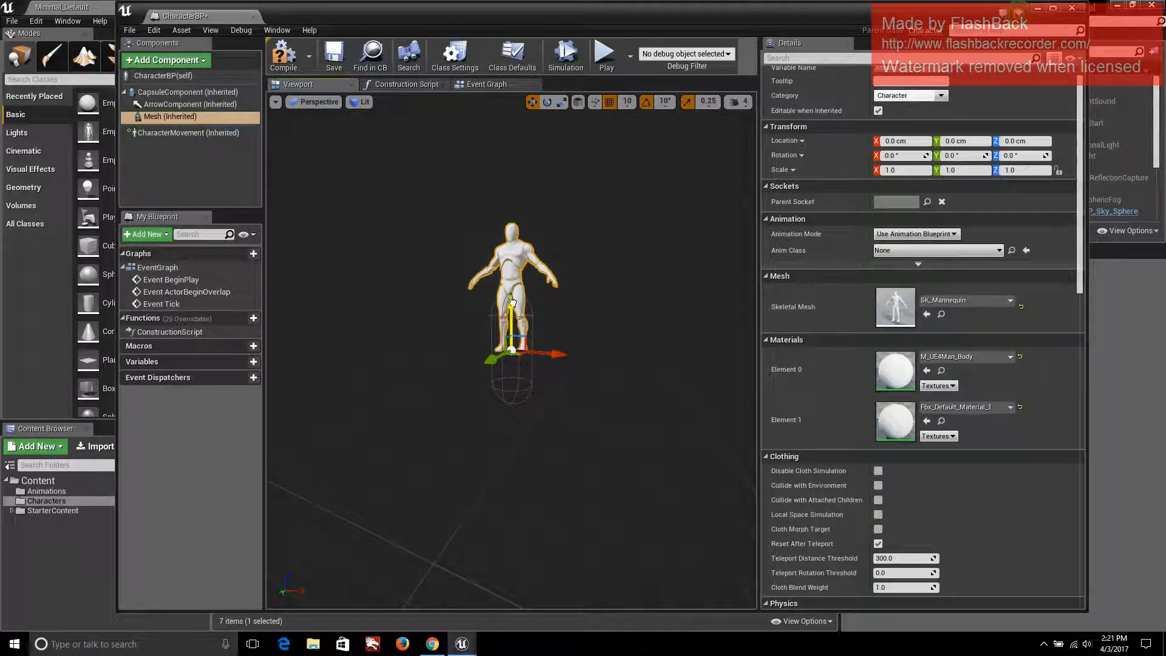
drag(517, 302, 521, 354)
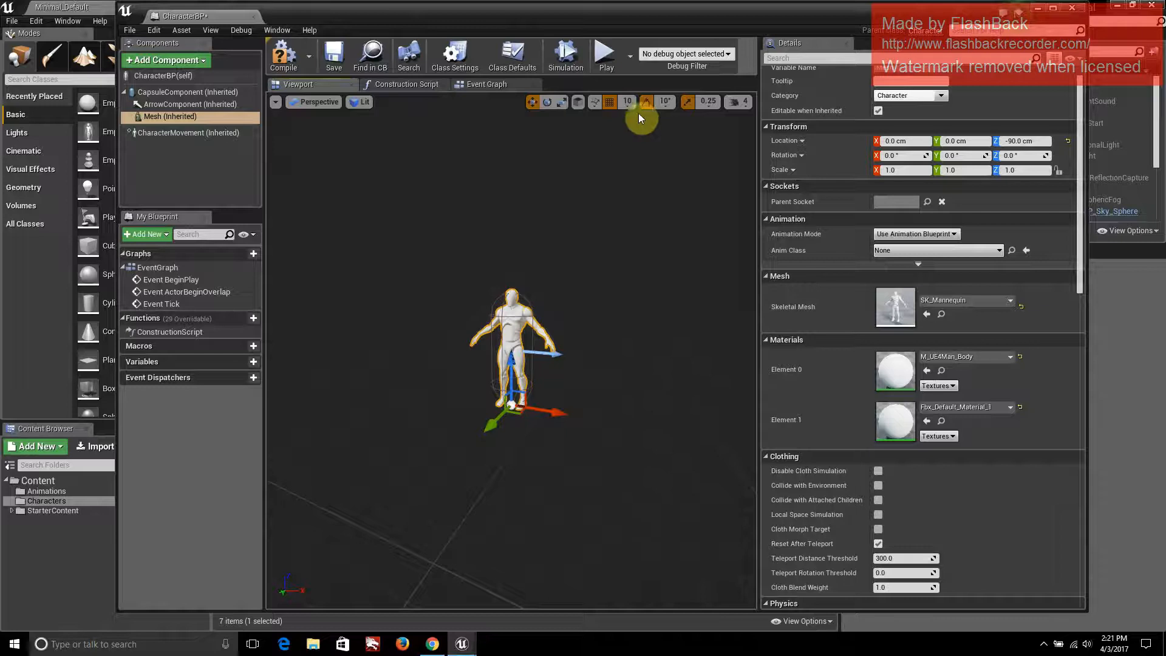
Rotate the mannequin mesh about its vertical axis to about -80° so it turns toward the arrow component
click(552, 105)
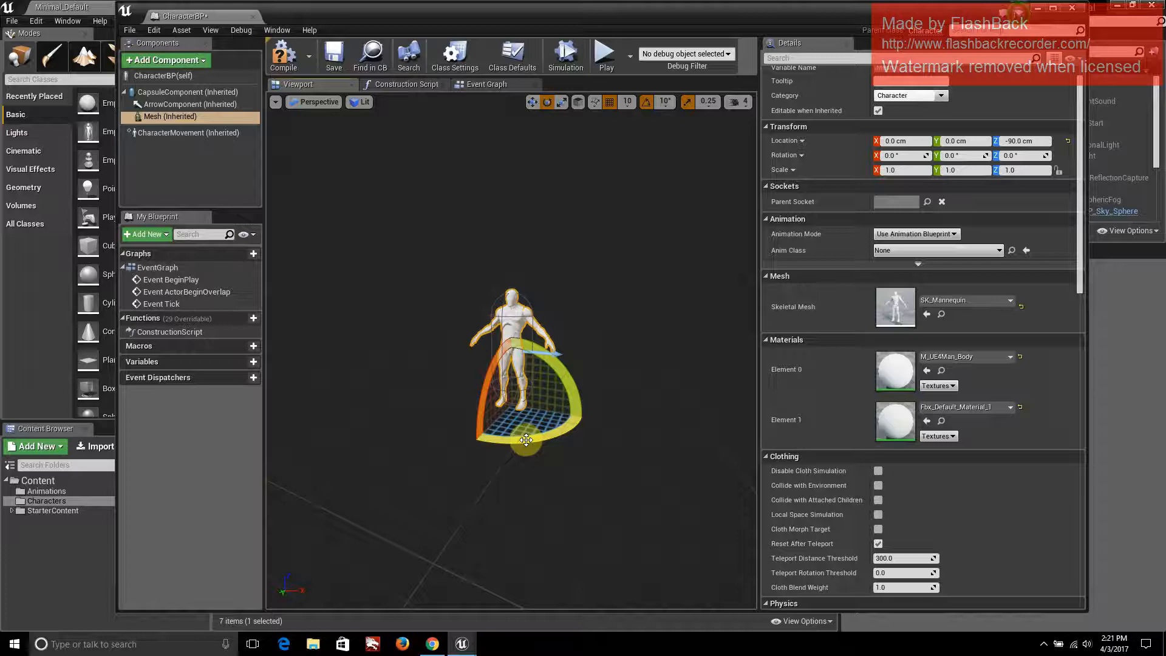
mouse_move(539, 433)
mouse_down()
mouse_move(554, 412)
mouse_move(586, 418)
mouse_move(539, 384)
mouse_move(539, 440)
mouse_up()
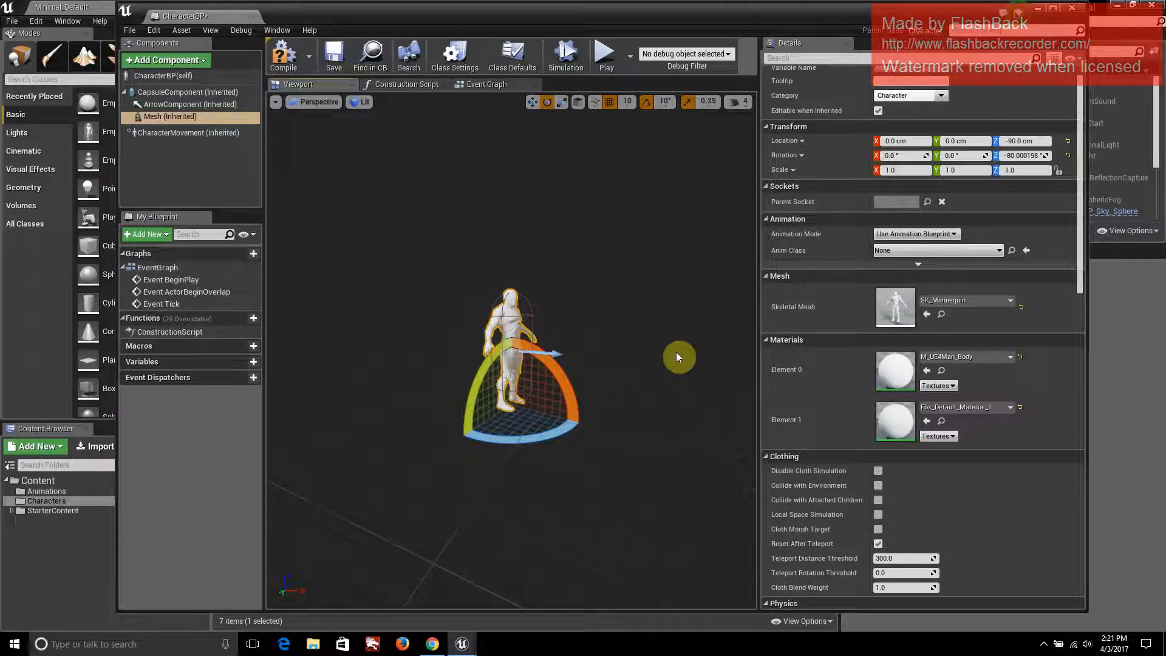
mouse_move(676, 353)
mouse_down()
mouse_move(657, 369)
mouse_move(679, 333)
mouse_move(665, 322)
mouse_move(662, 285)
mouse_move(641, 383)
mouse_move(617, 380)
mouse_move(614, 364)
mouse_move(631, 367)
mouse_move(586, 372)
mouse_move(583, 352)
mouse_move(559, 364)
mouse_move(513, 357)
mouse_move(676, 352)
mouse_up()
scroll(665, 355, down, 2)
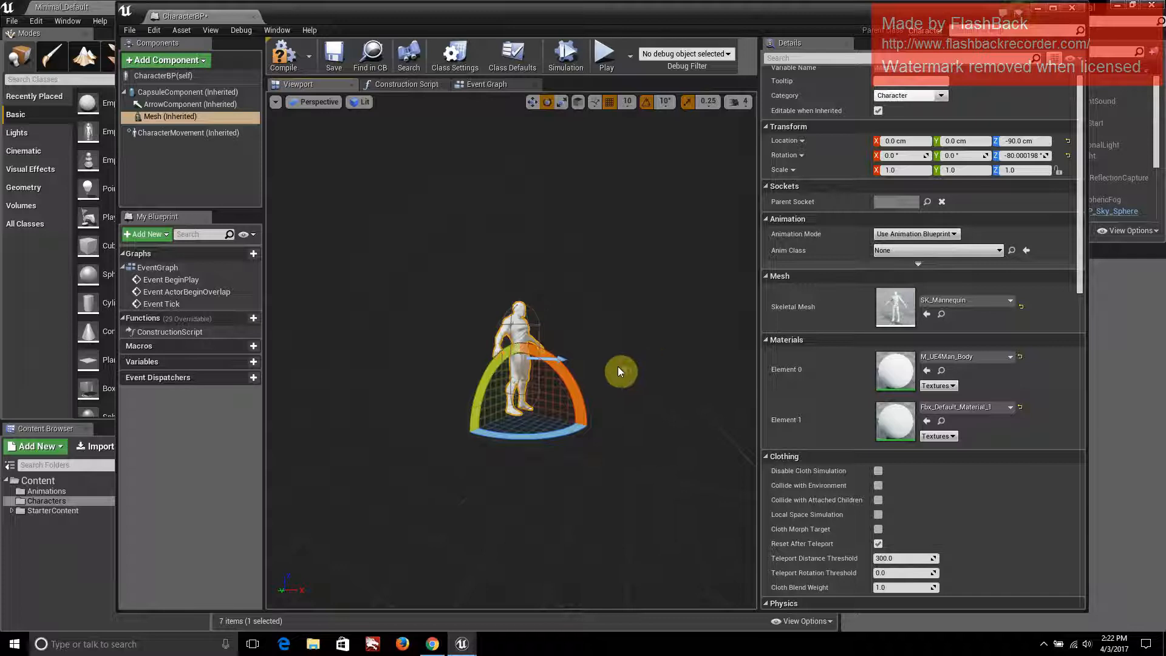
scroll(618, 366, up, 3)
scroll(621, 402, down, 2)
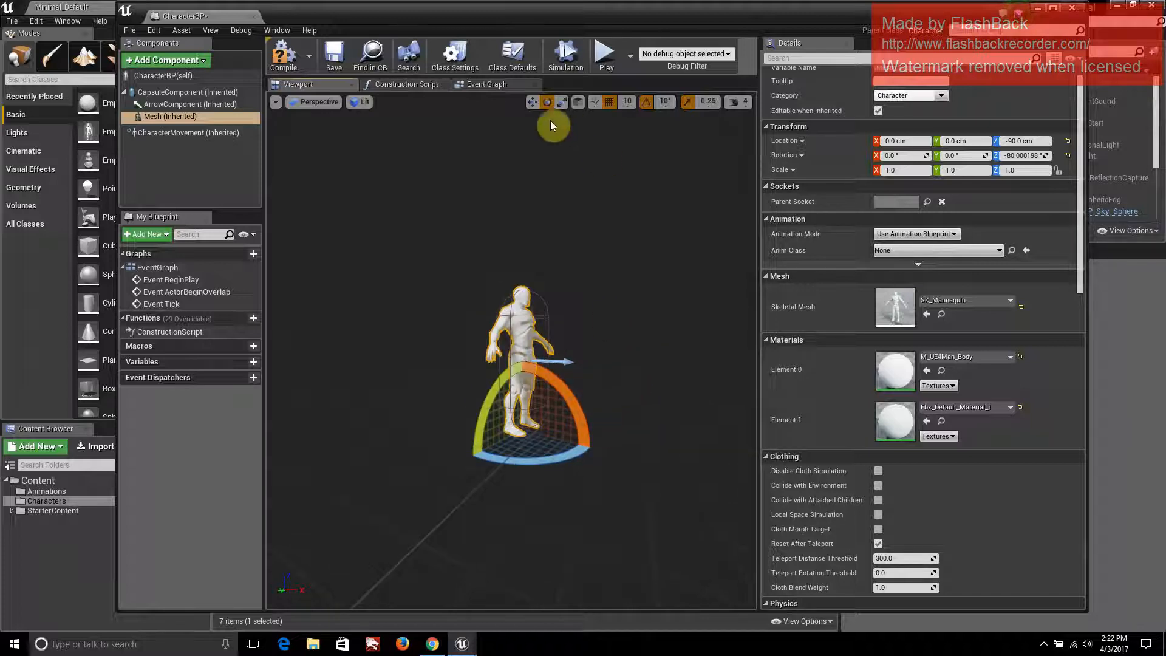
Move the mannequin mesh up within the capsule to a Z location of -80 cm
click(532, 102)
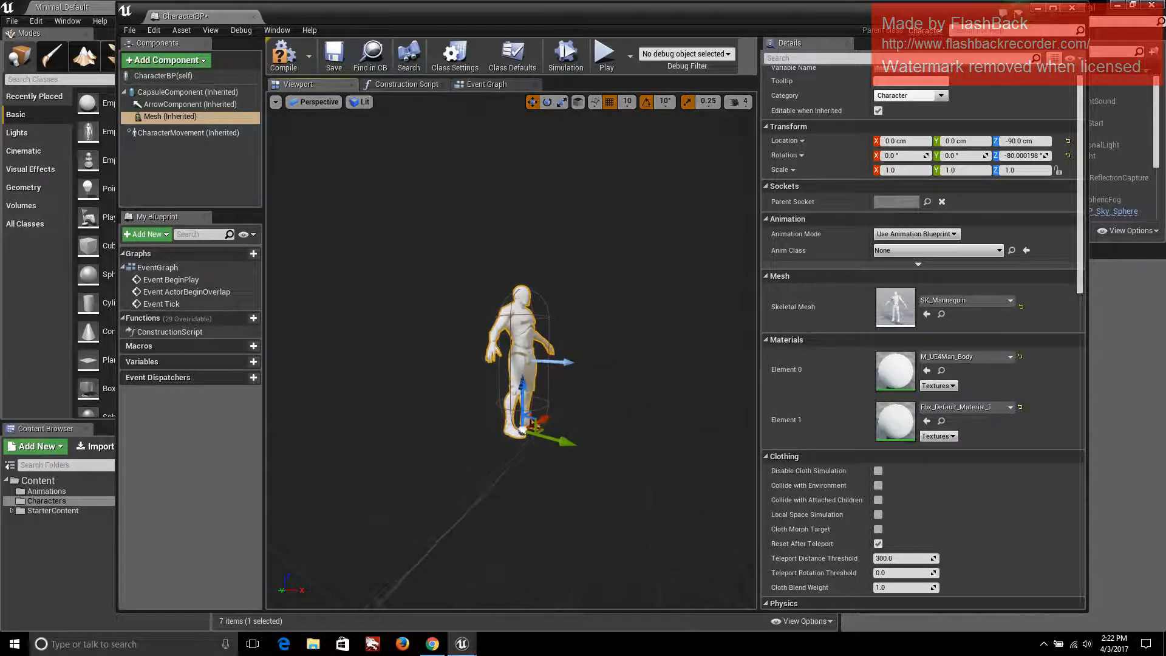
drag(522, 386, 522, 382)
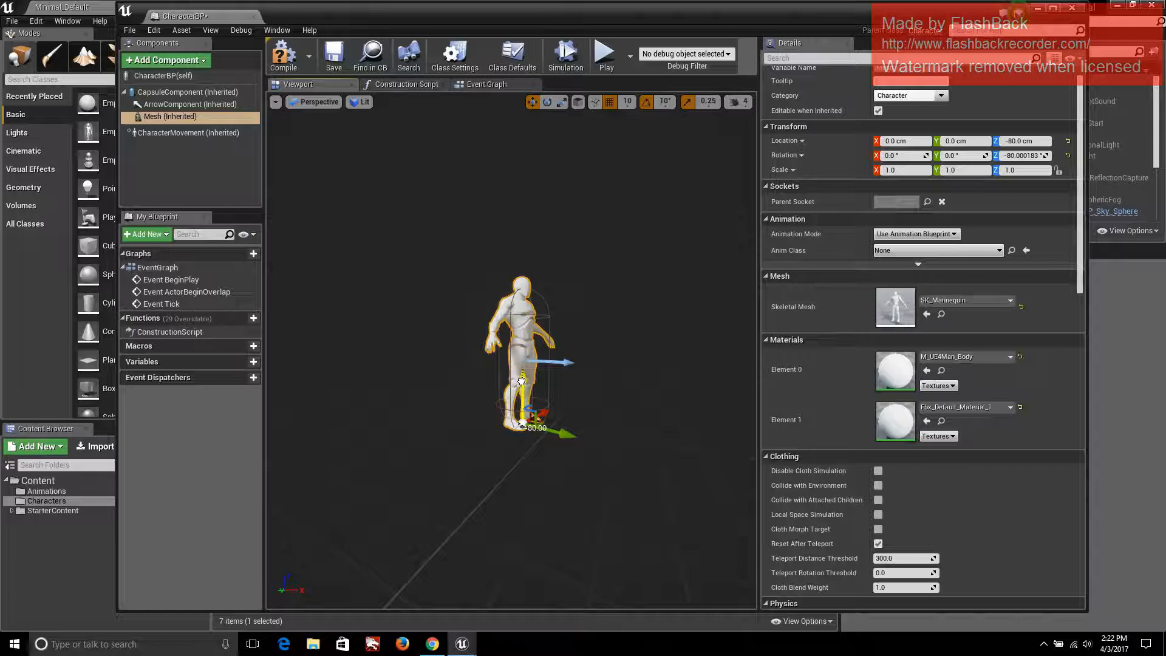
drag(552, 462, 551, 463)
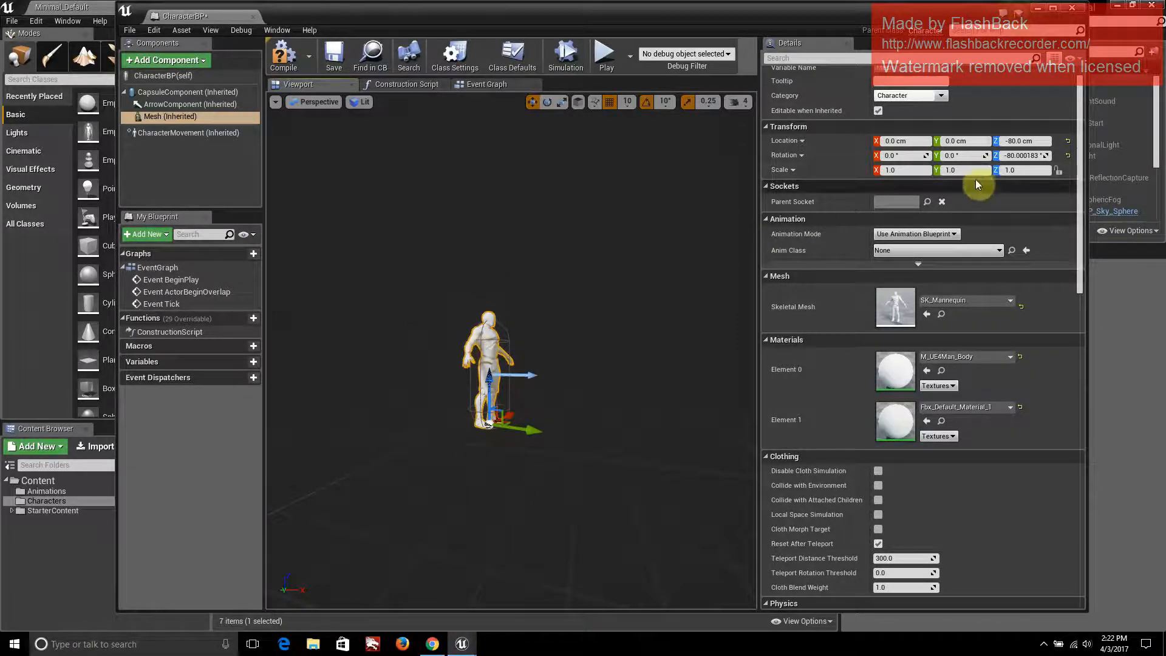
Set the mesh's Z rotation to exactly -90° so the mannequin faces along the arrow component
click(1020, 157)
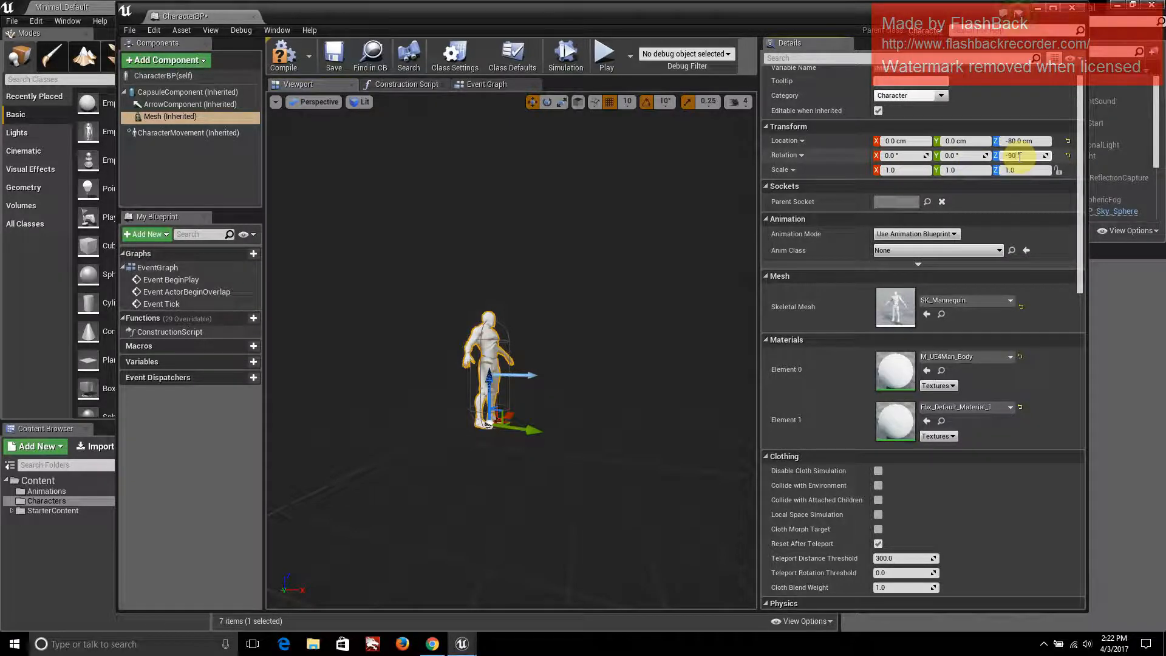
text(-90)
key(Return)
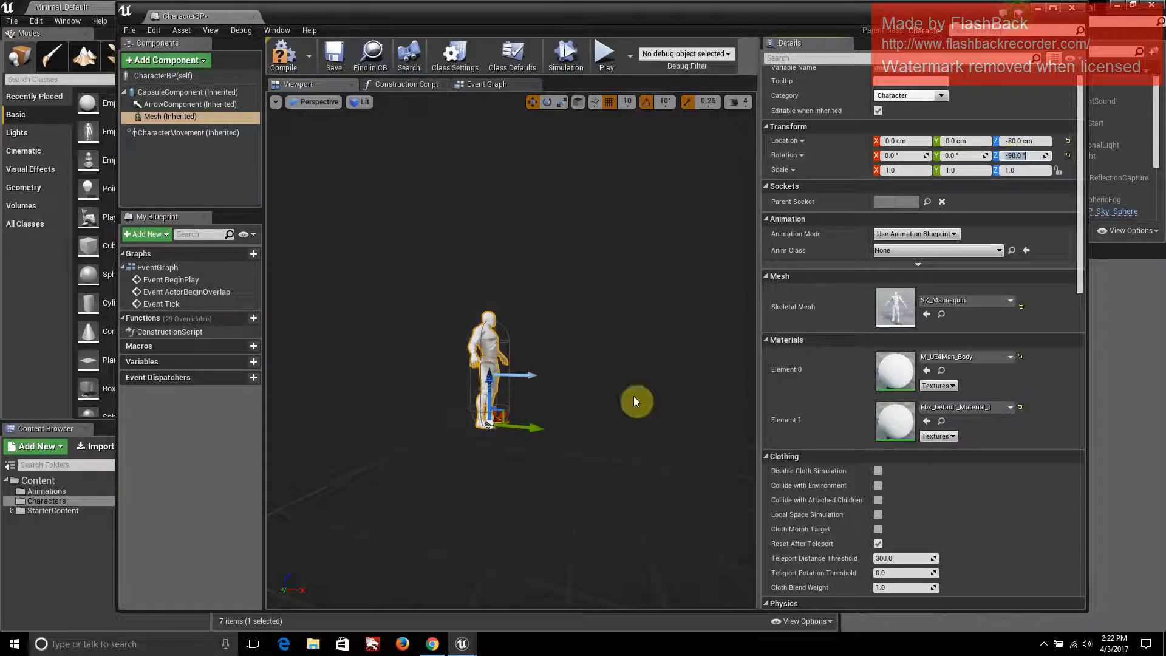
mouse_move(635, 398)
mouse_down()
mouse_move(717, 404)
mouse_move(717, 365)
mouse_move(716, 382)
mouse_move(756, 384)
mouse_move(756, 401)
mouse_move(744, 370)
mouse_move(759, 404)
mouse_move(621, 396)
mouse_up()
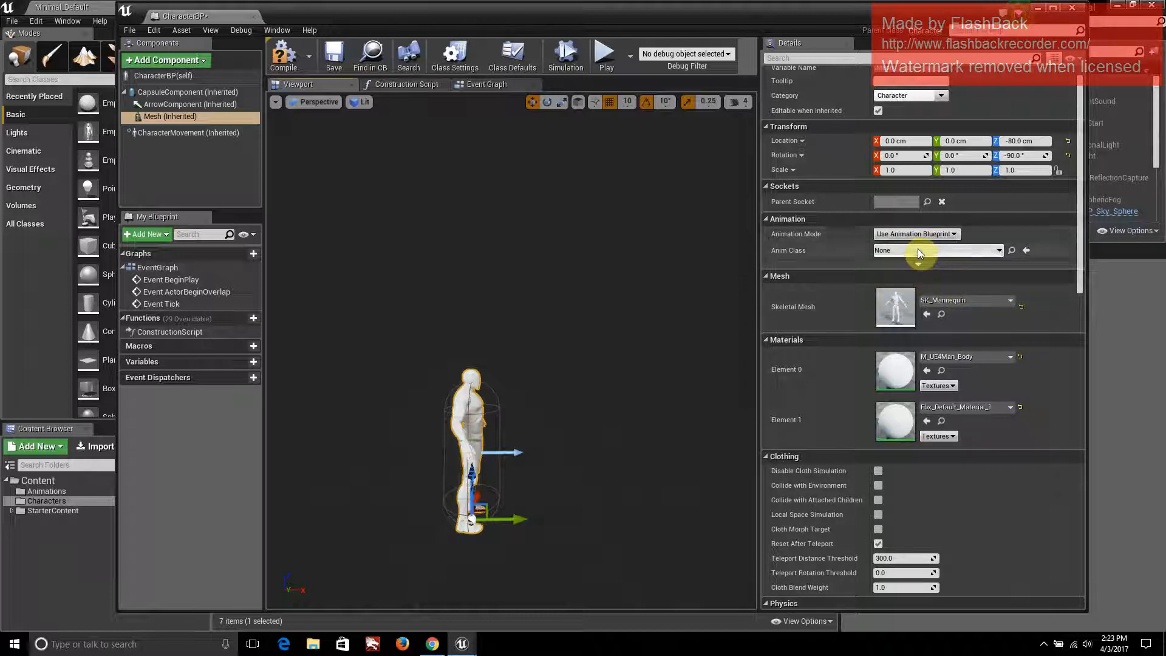
Review the mesh's Animation Mode options and expand its advanced animation settings
click(958, 236)
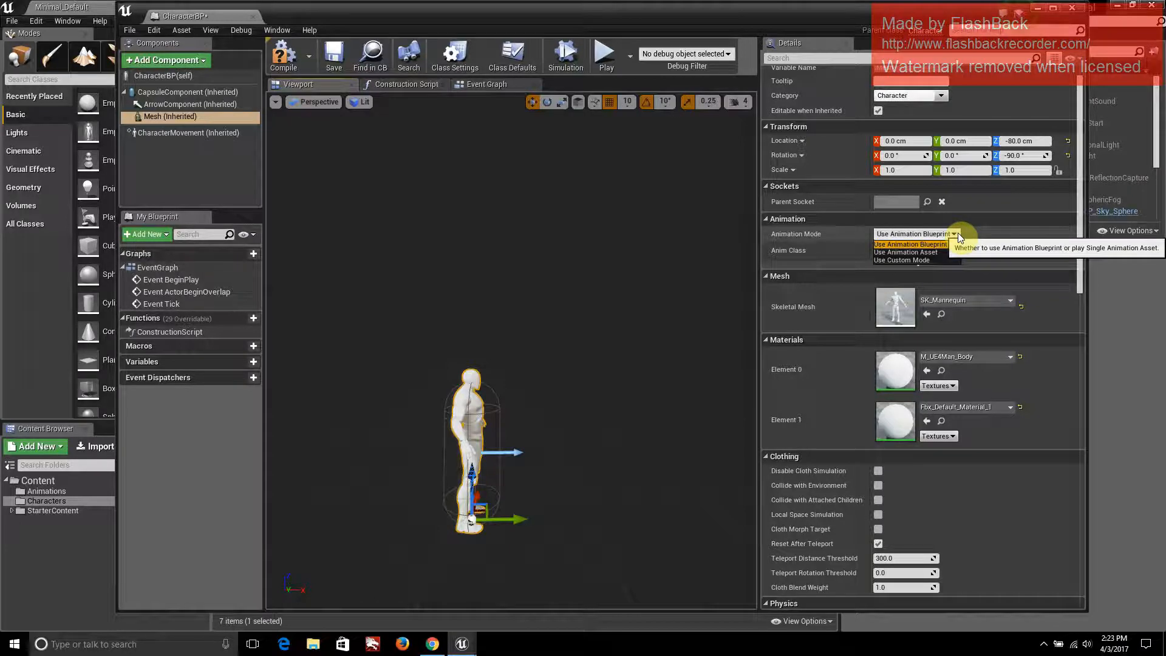
click(957, 233)
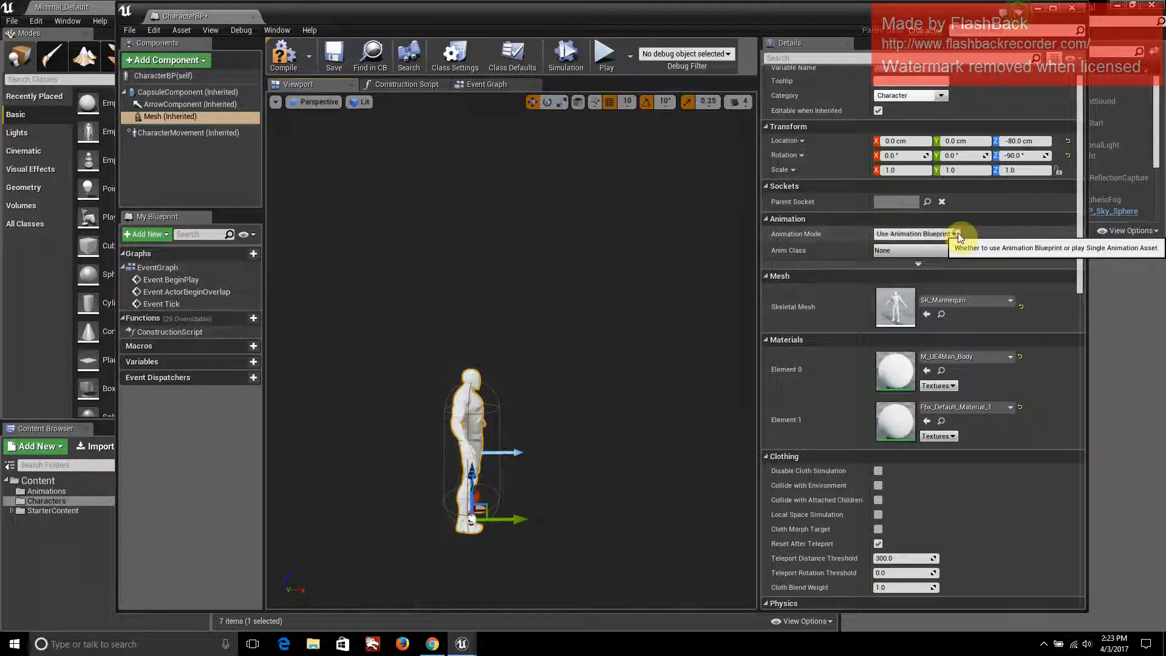
click(918, 264)
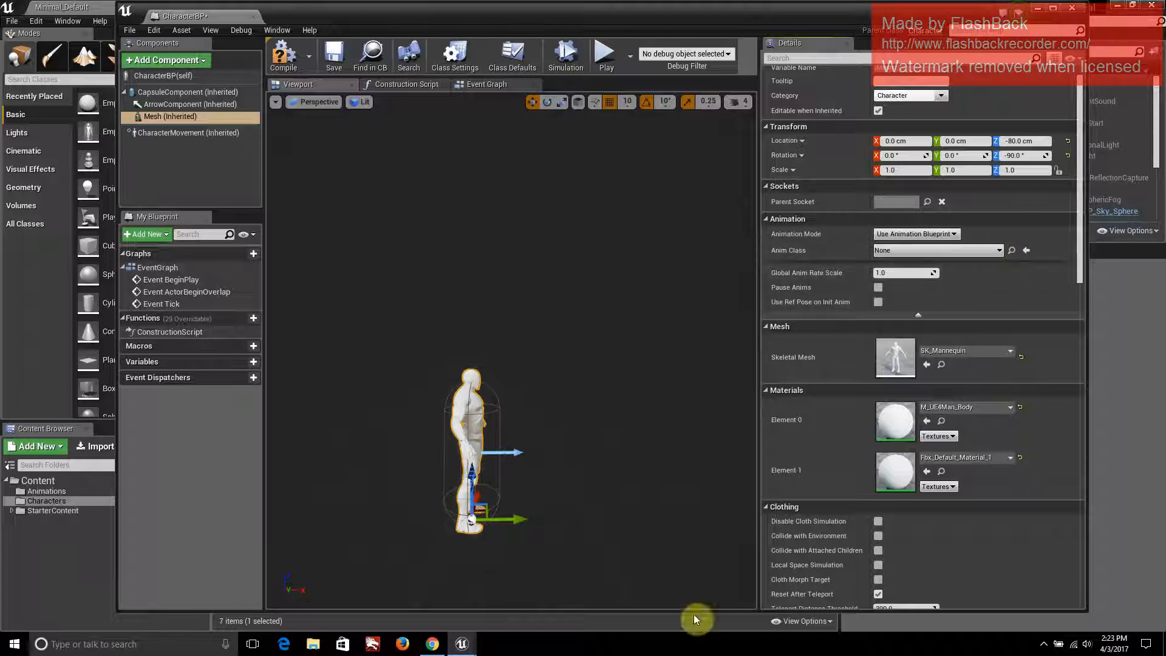
click(1044, 644)
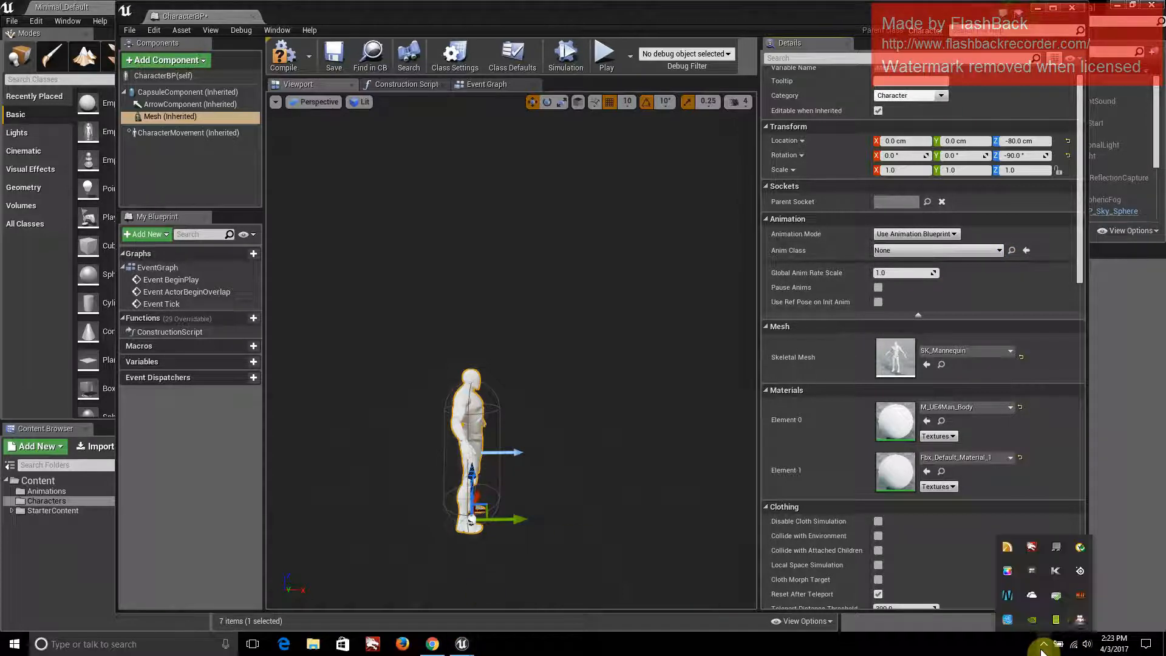
right_click(1080, 624)
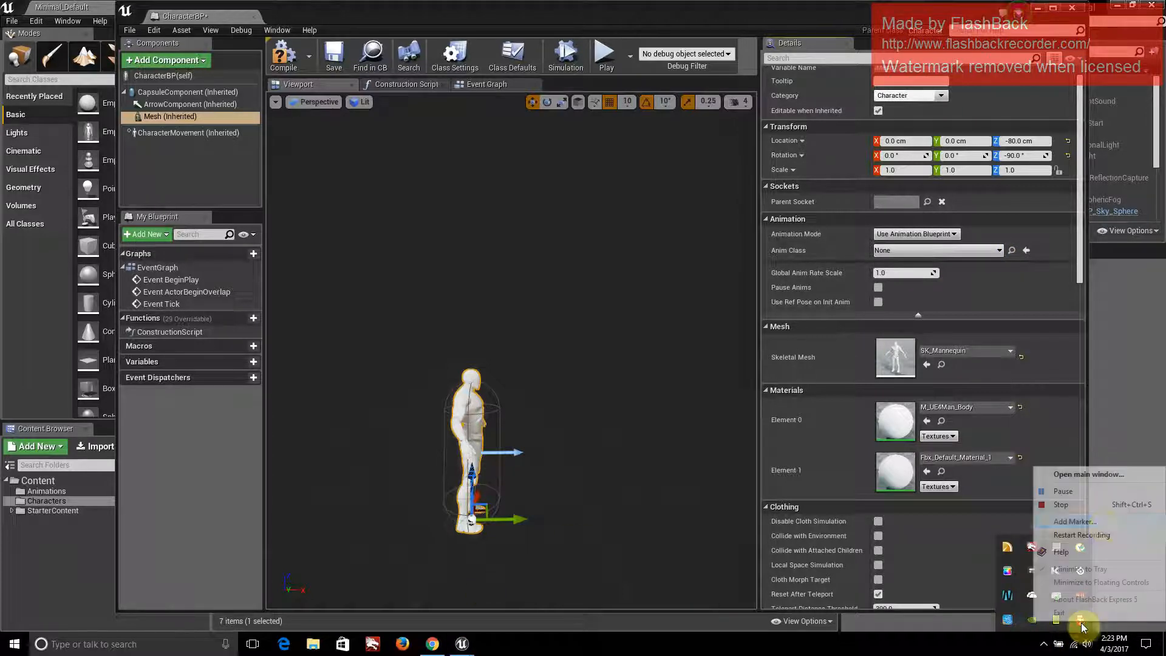
click(1067, 486)
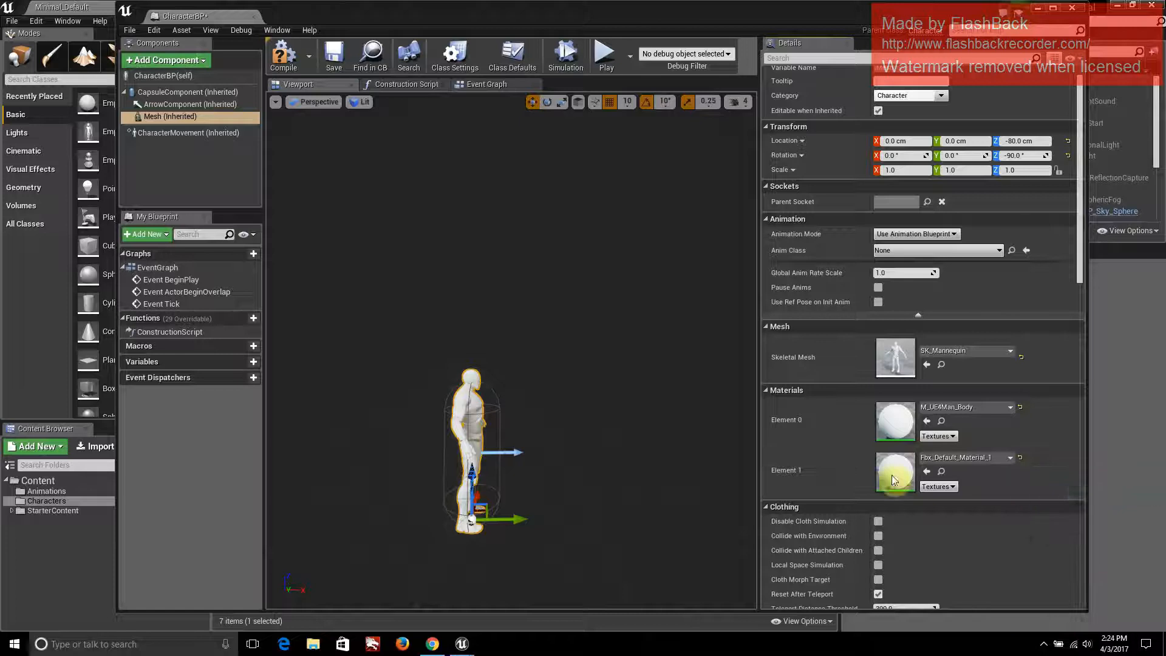
Assign CharacterAnimationBP as the Anim Class of the inherited mesh
click(985, 250)
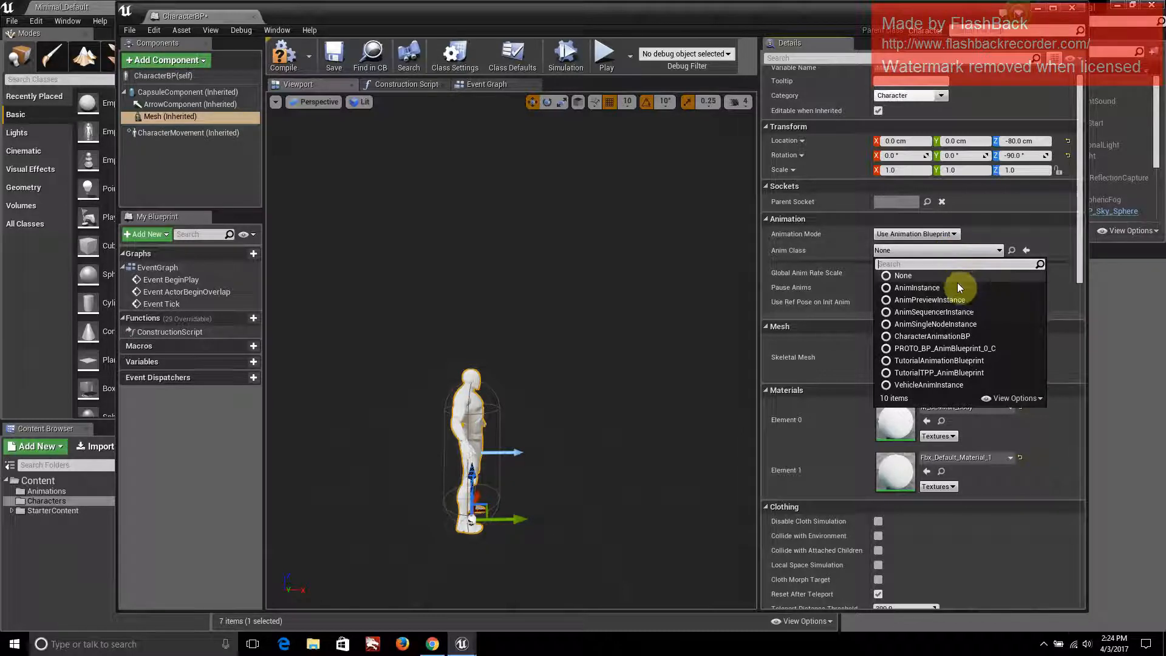
click(968, 336)
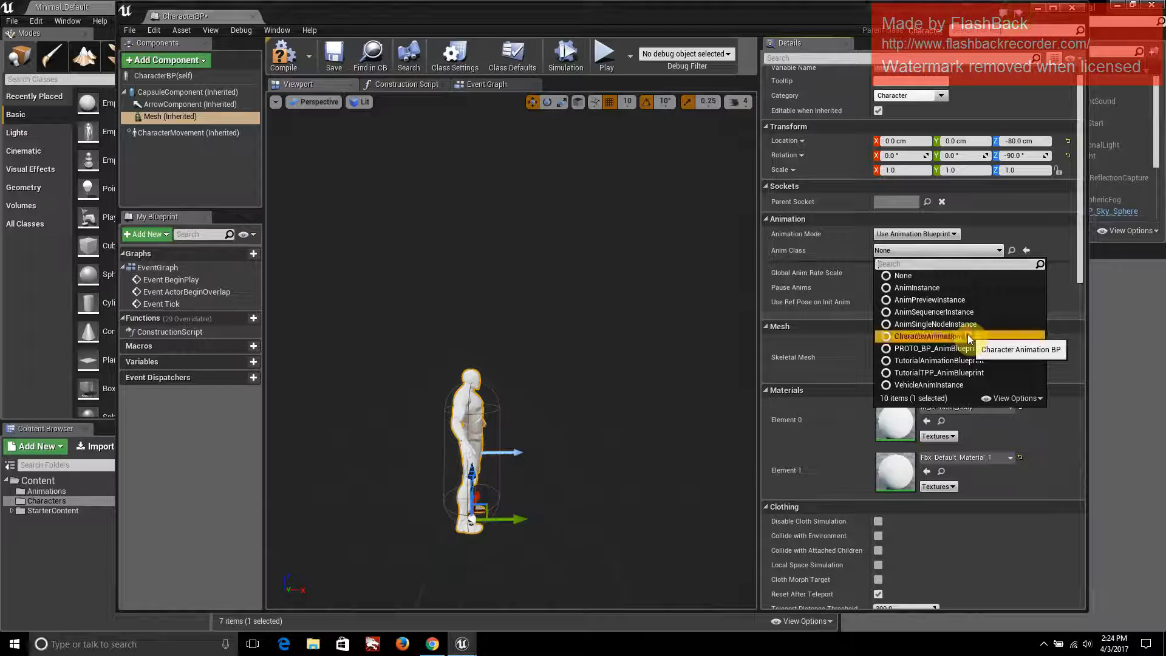
Look through the Animations and Characters folders, and return to CharacterBP to inspect the mannequin's pose in the viewport
click(1038, 10)
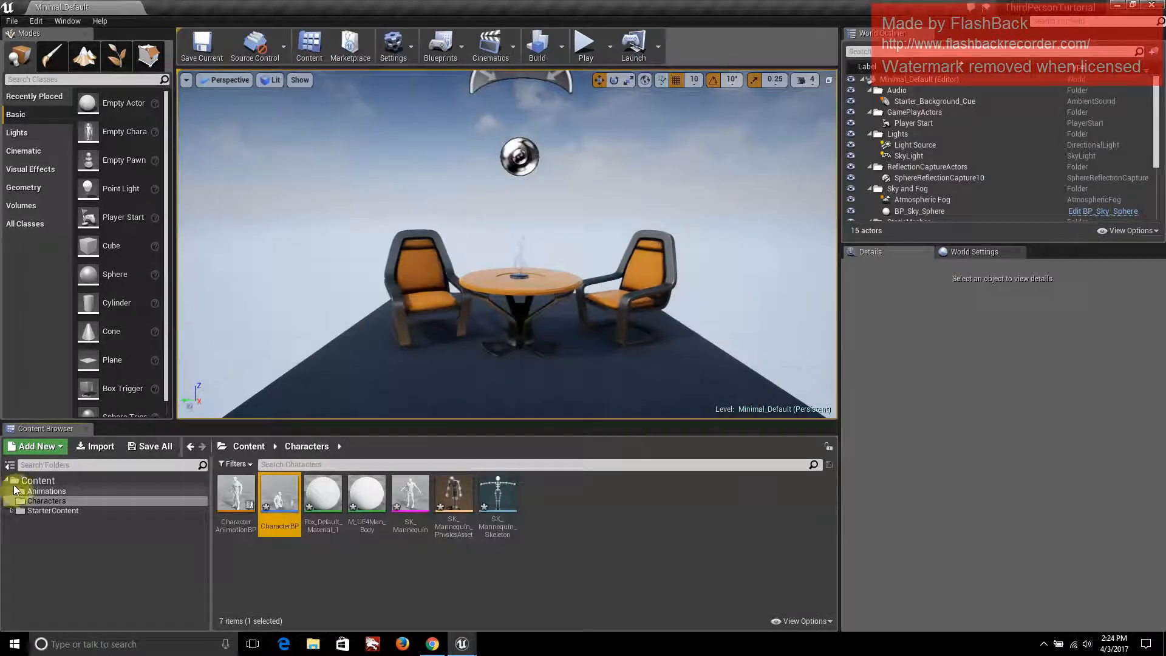
click(16, 491)
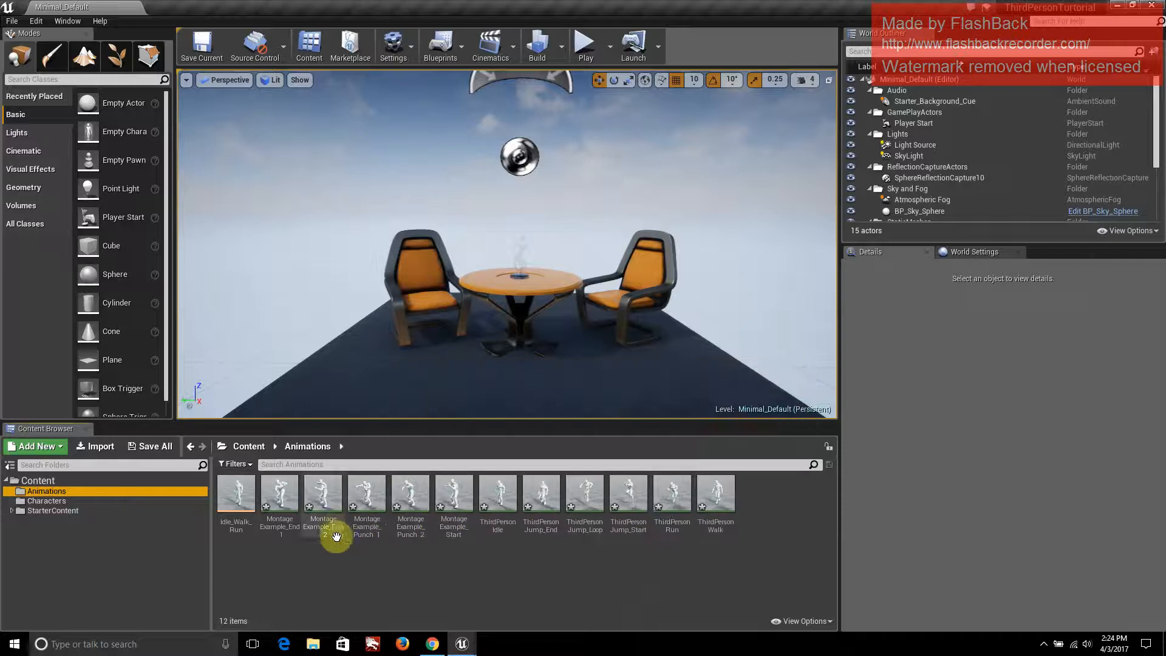
click(102, 502)
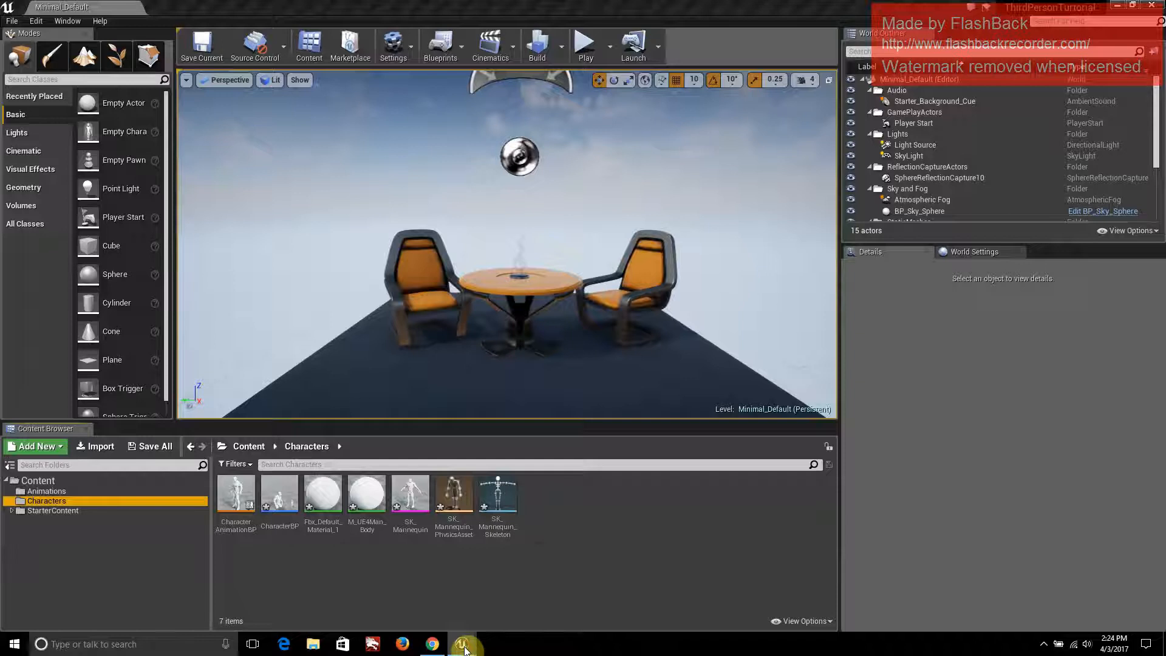
mouse_move(463, 643)
click(568, 595)
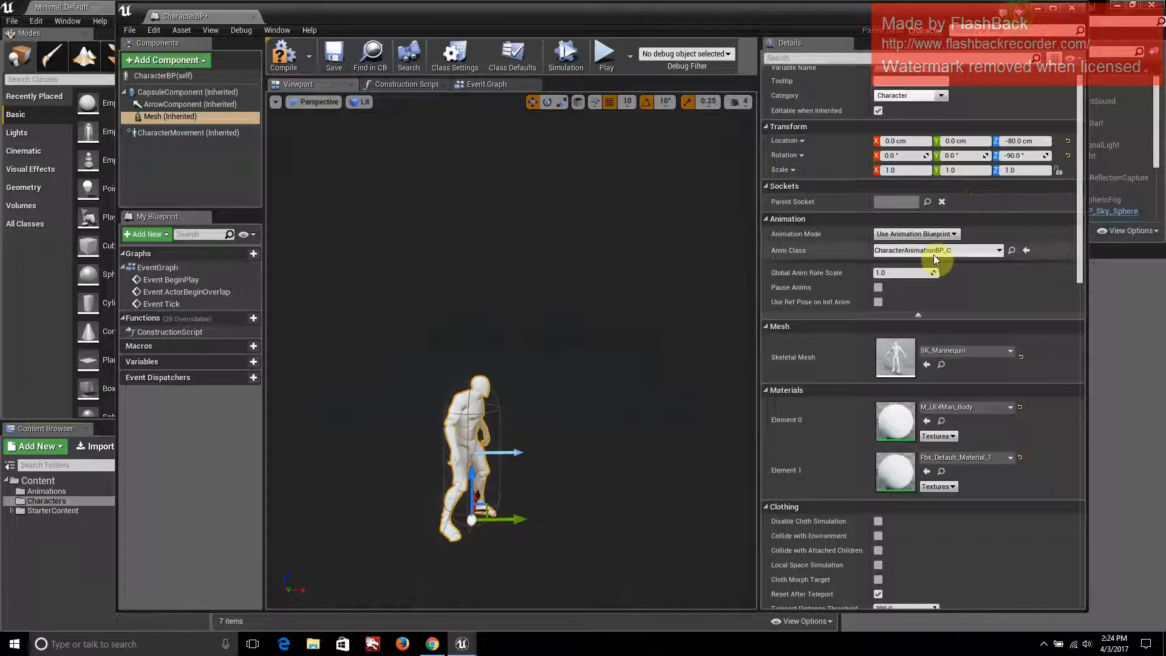
drag(559, 306, 592, 330)
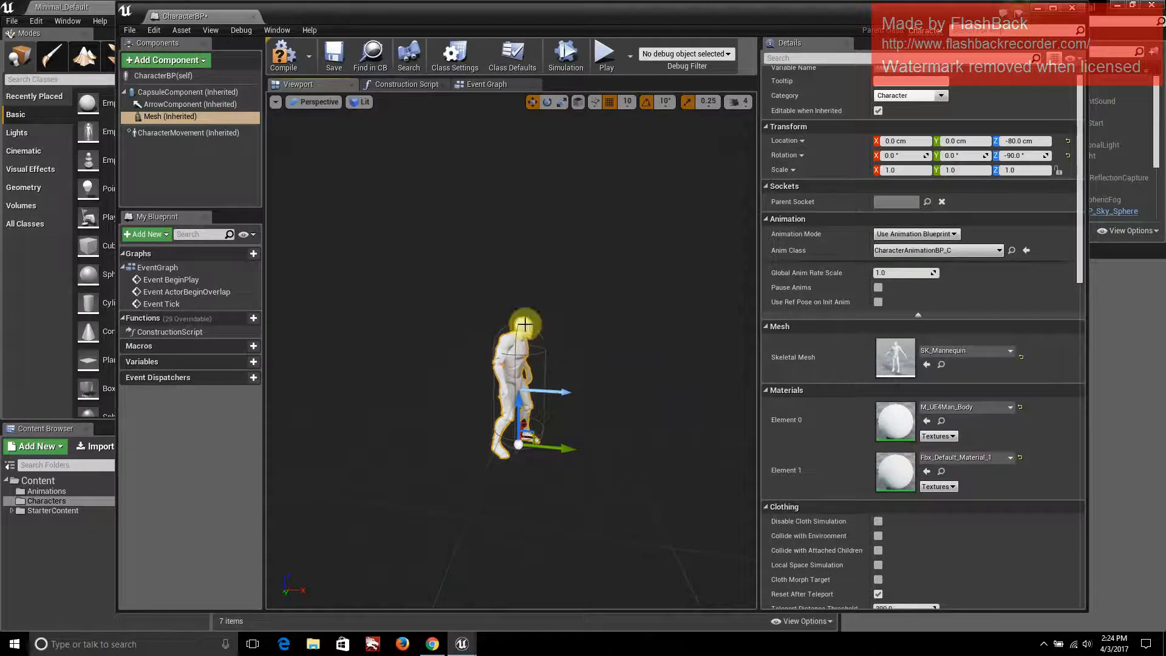
right_drag(523, 320, 547, 339)
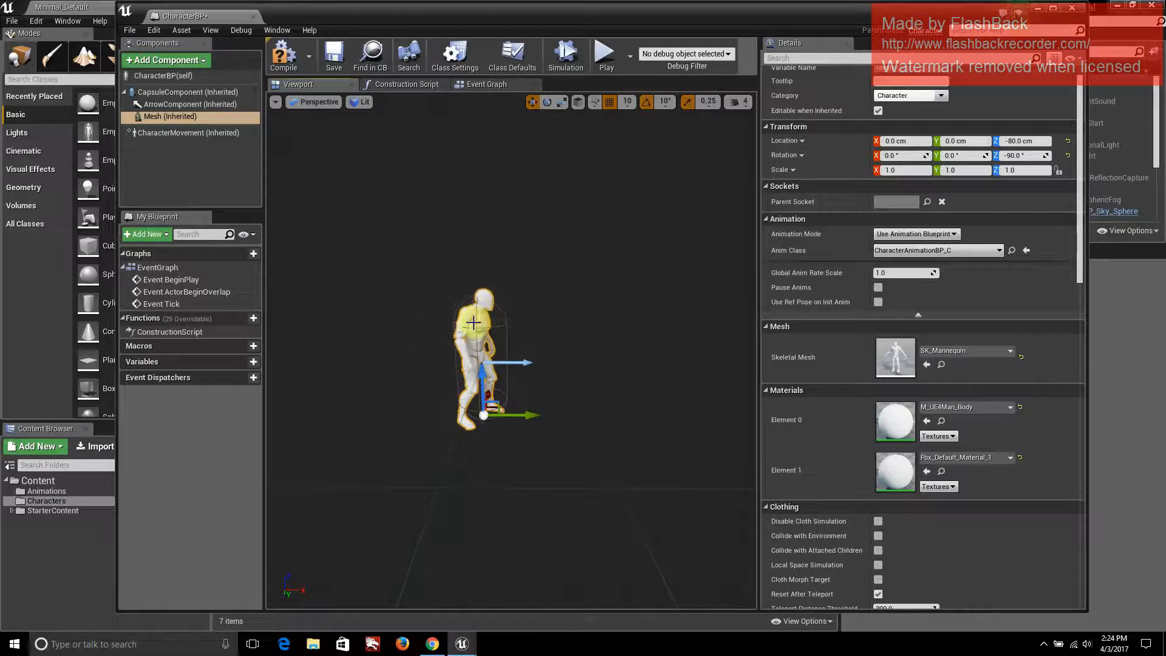
mouse_move(403, 327)
right_down()
mouse_move(425, 327)
mouse_move(355, 307)
mouse_move(404, 307)
mouse_move(401, 316)
mouse_move(394, 305)
mouse_move(394, 328)
right_up()
Add a Spring Arm component to the character, keeping the name SpringArm, and raise it to Z 50 cm
click(229, 166)
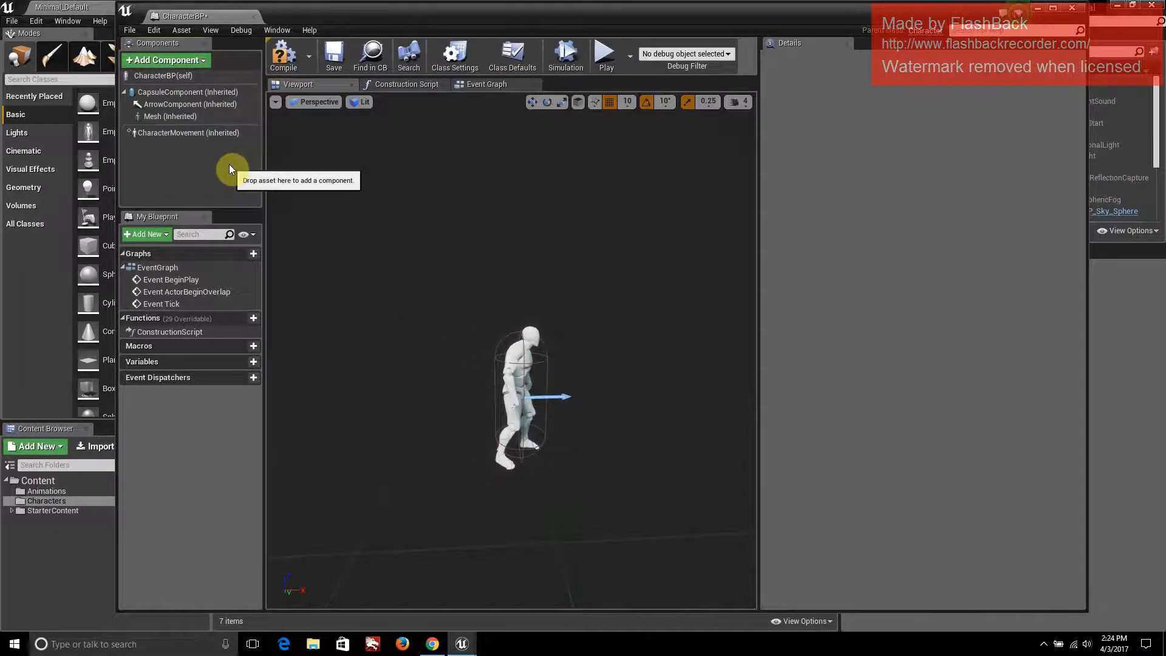
click(181, 61)
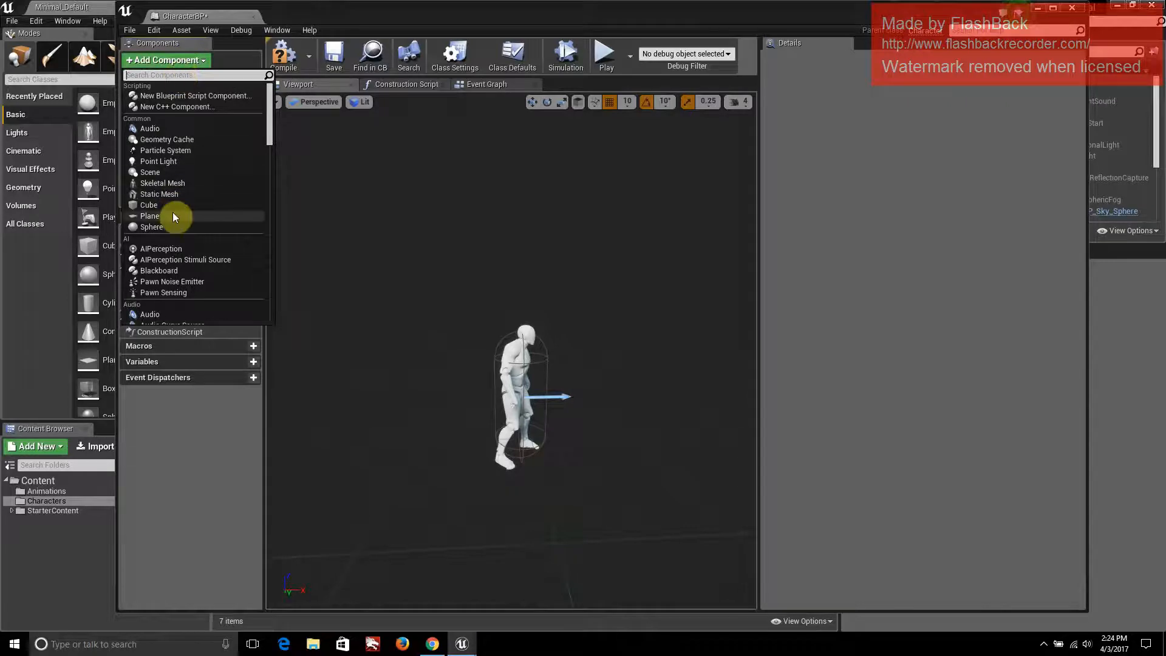
text(spu)
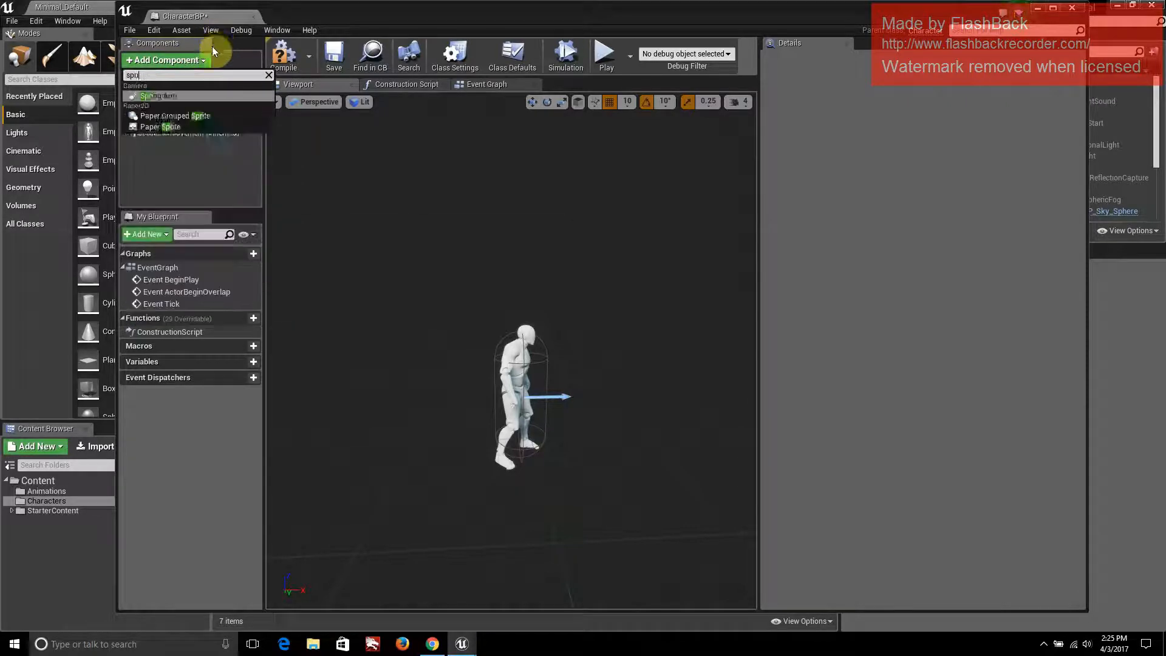
key(Return)
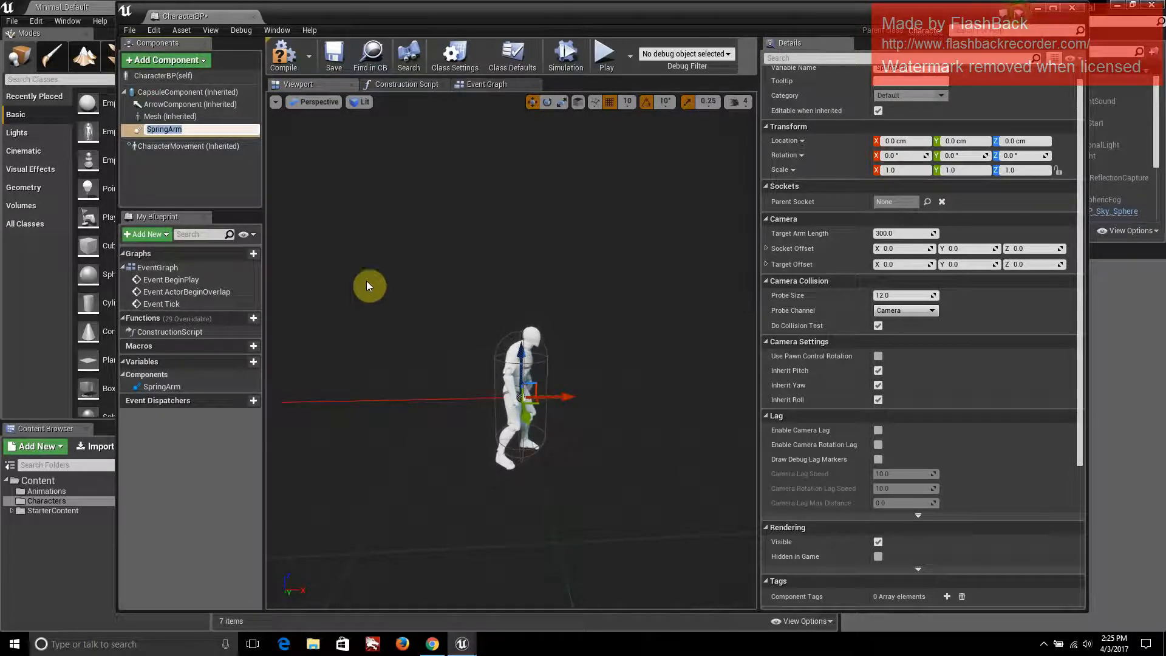
key(Return)
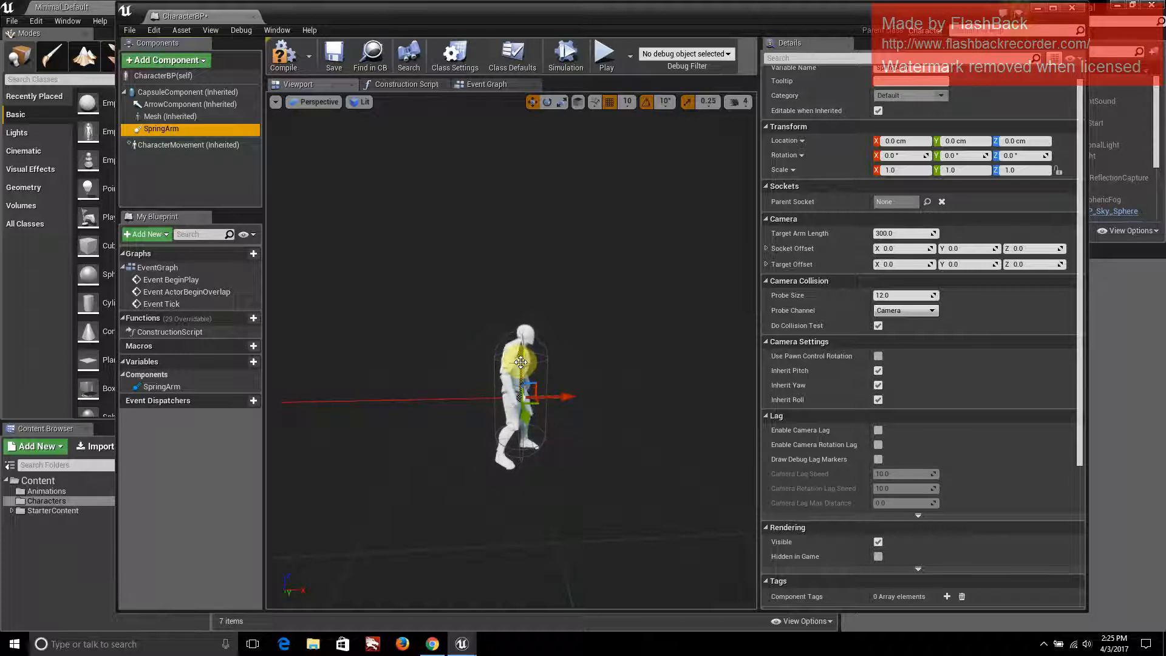
click(520, 363)
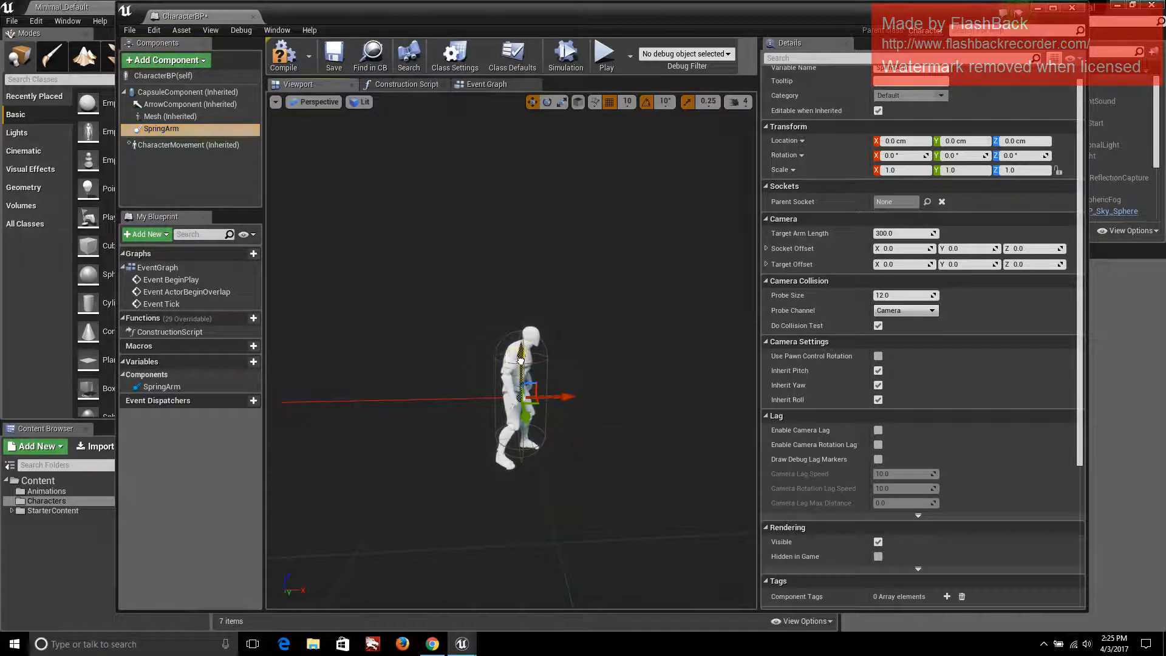
drag(520, 362, 529, 321)
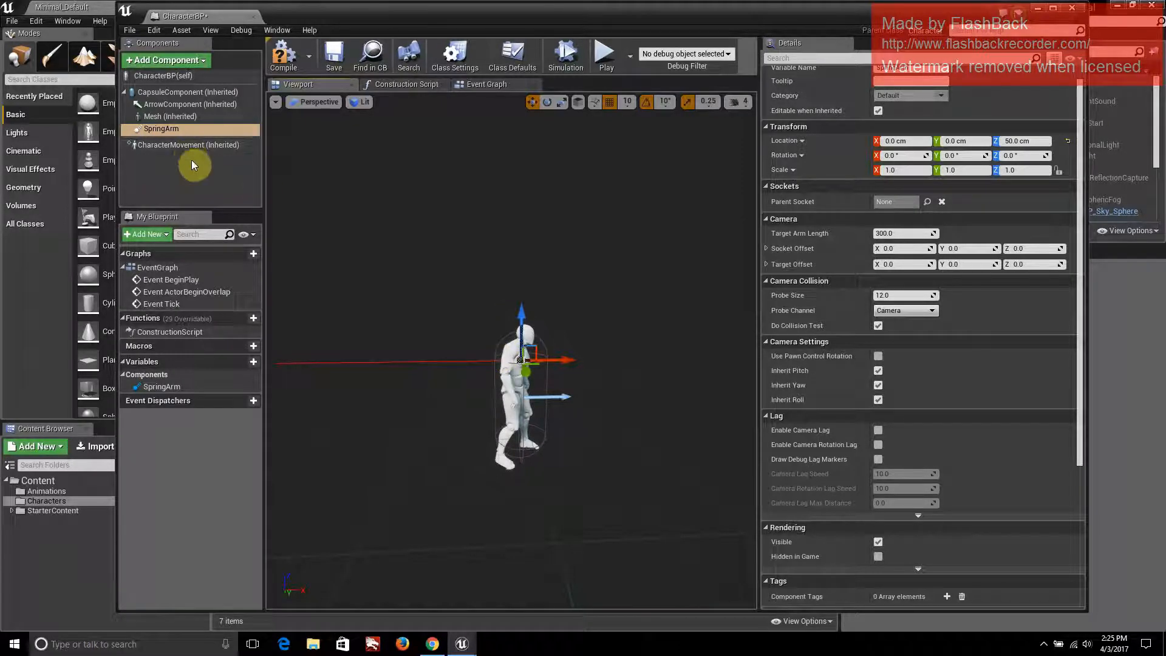
Add a Camera component as a child of SpringArm, keeping the name Camera
click(190, 61)
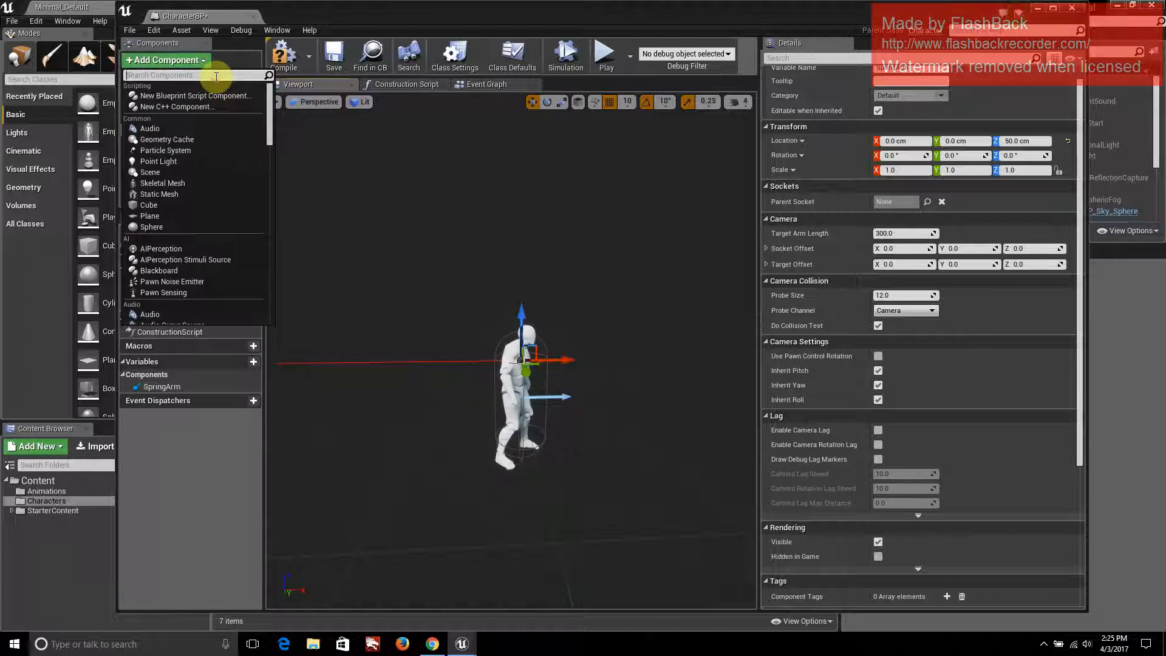
text(camera)
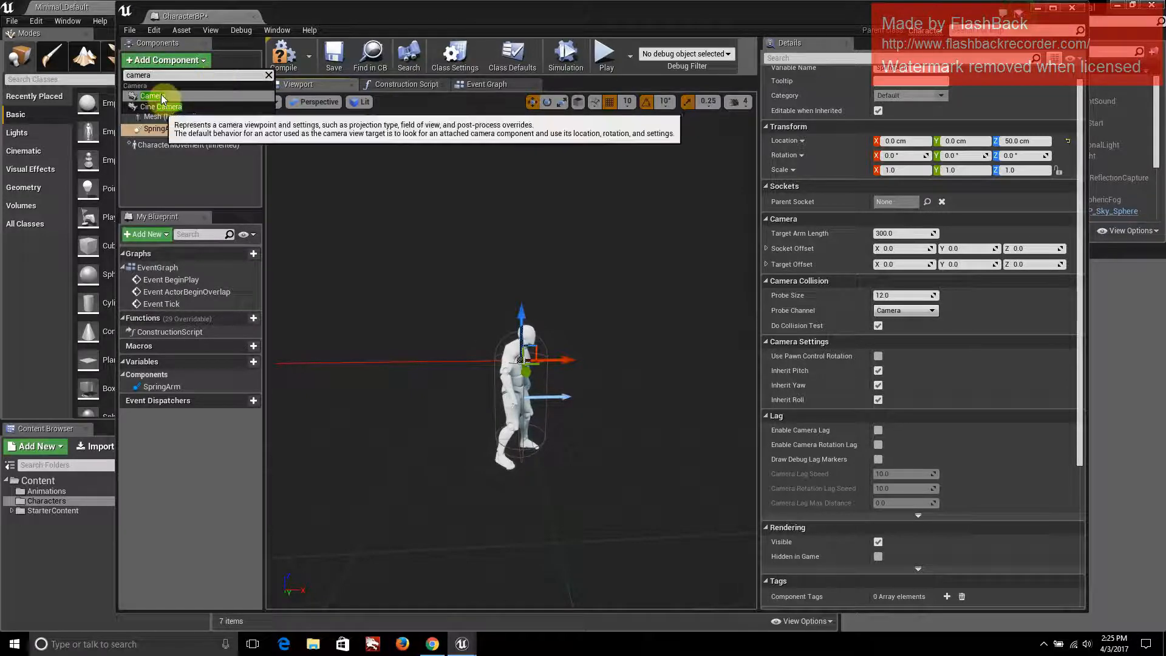
click(163, 98)
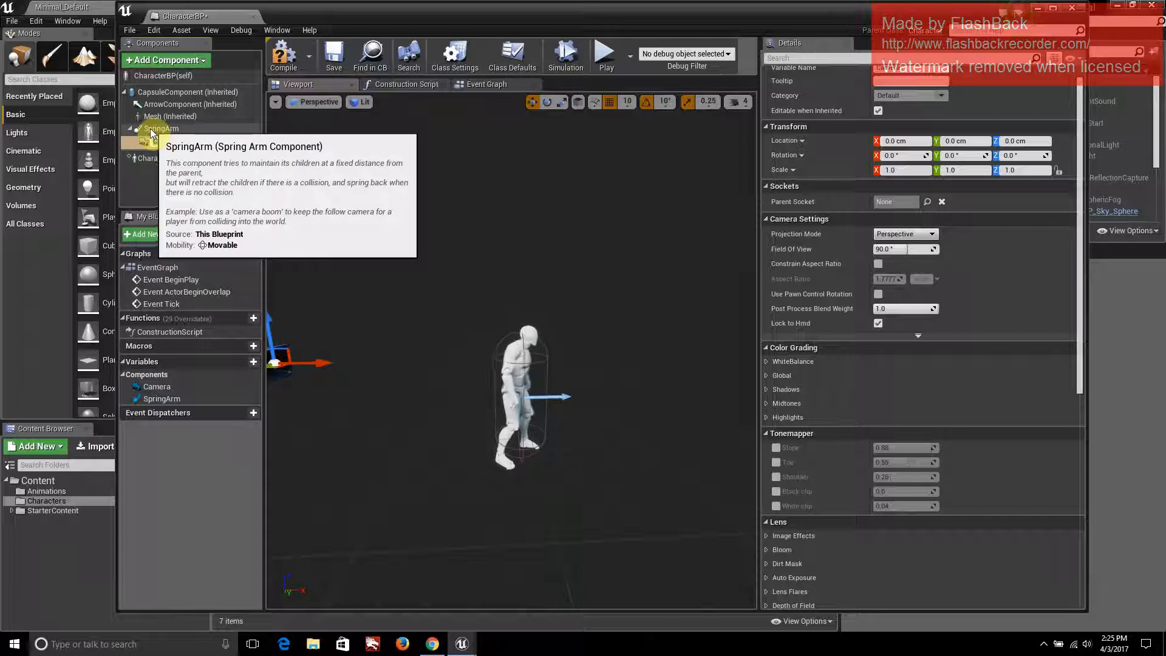
click(150, 189)
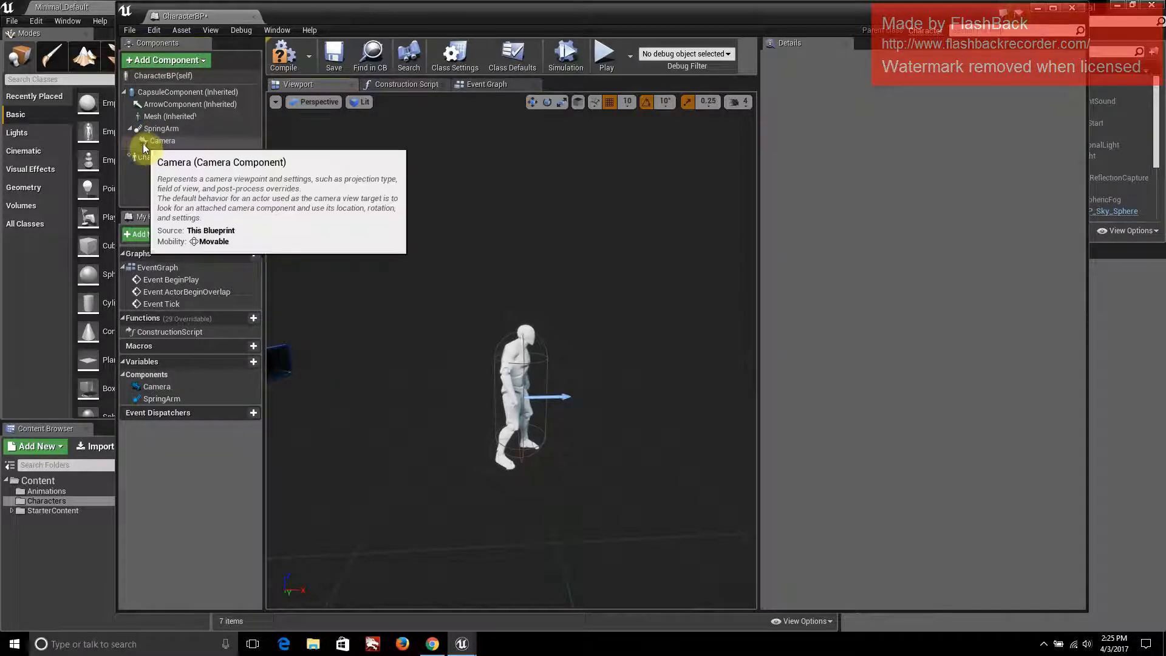
Enable Use Pawn Control Rotation on the Camera component and compare its settings with those of SpringArm
drag(144, 143, 161, 117)
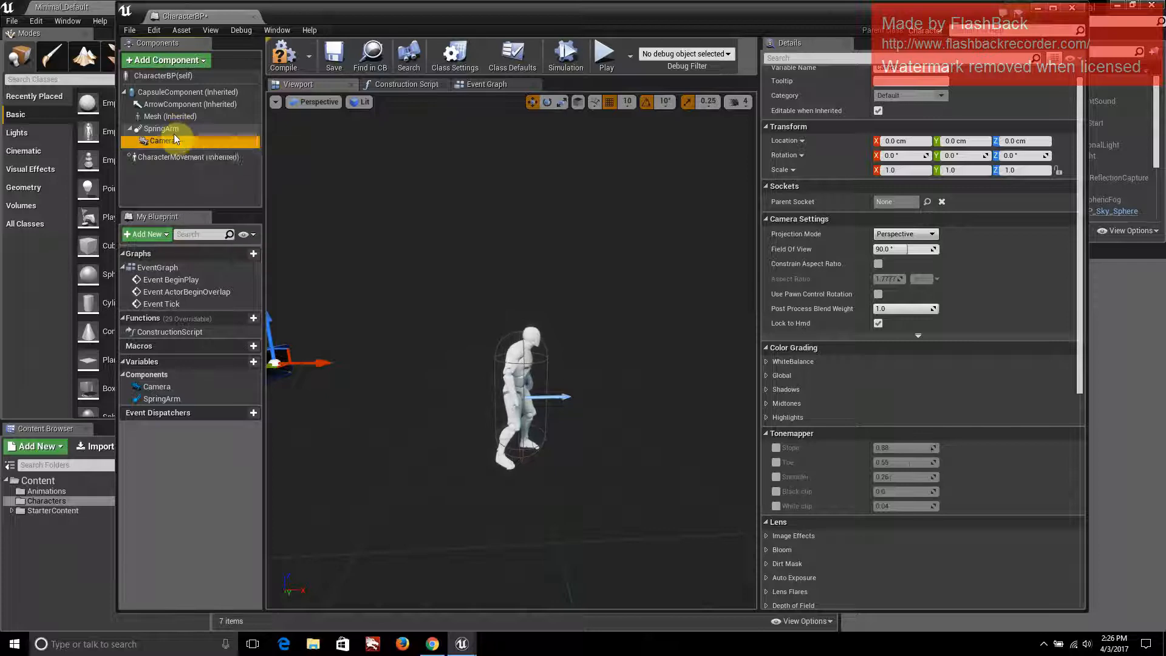
click(521, 390)
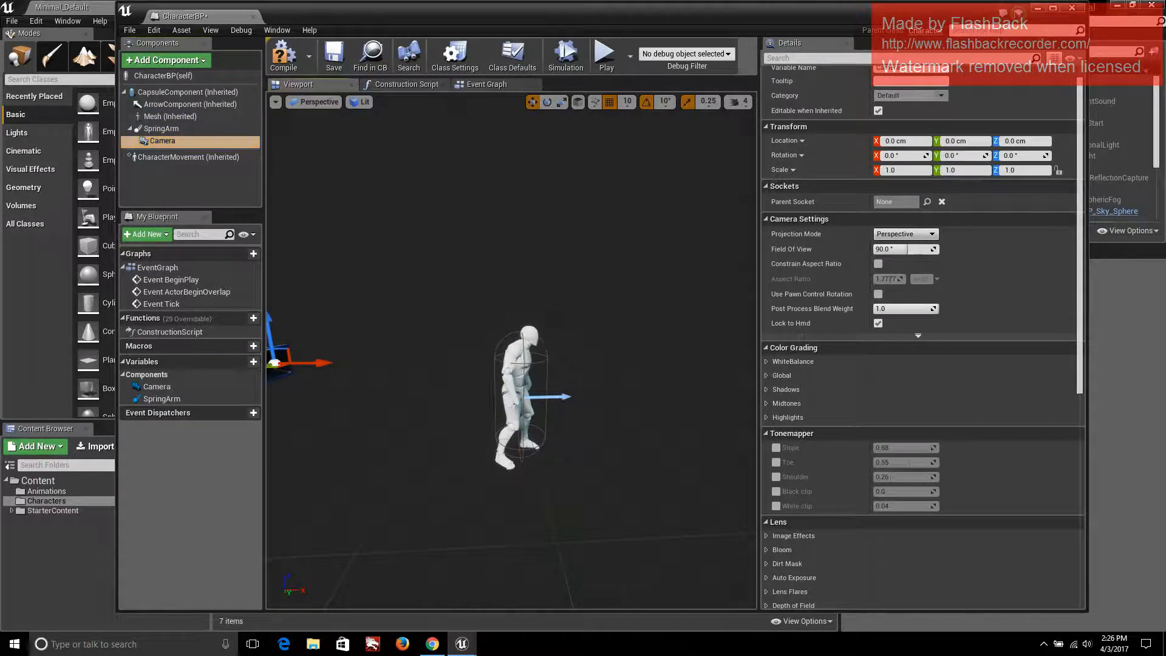
mouse_move(520, 391)
right_down()
mouse_move(582, 405)
mouse_move(532, 358)
mouse_move(510, 304)
mouse_move(610, 338)
right_up()
right_drag(403, 380, 423, 425)
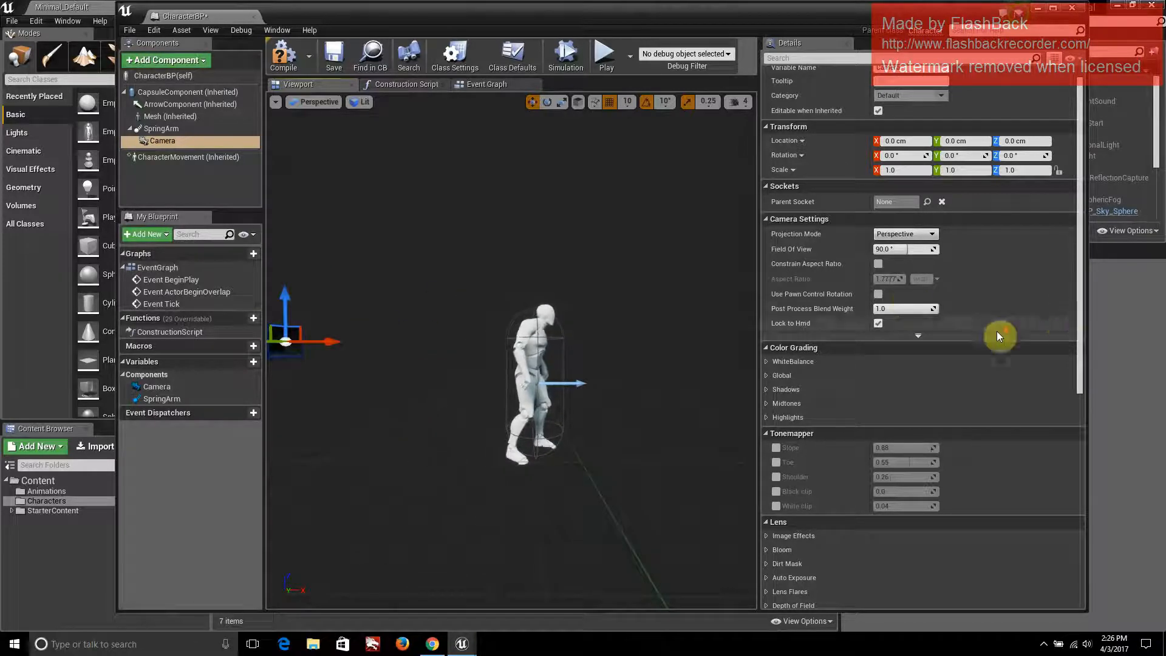
scroll(994, 333, up, 1)
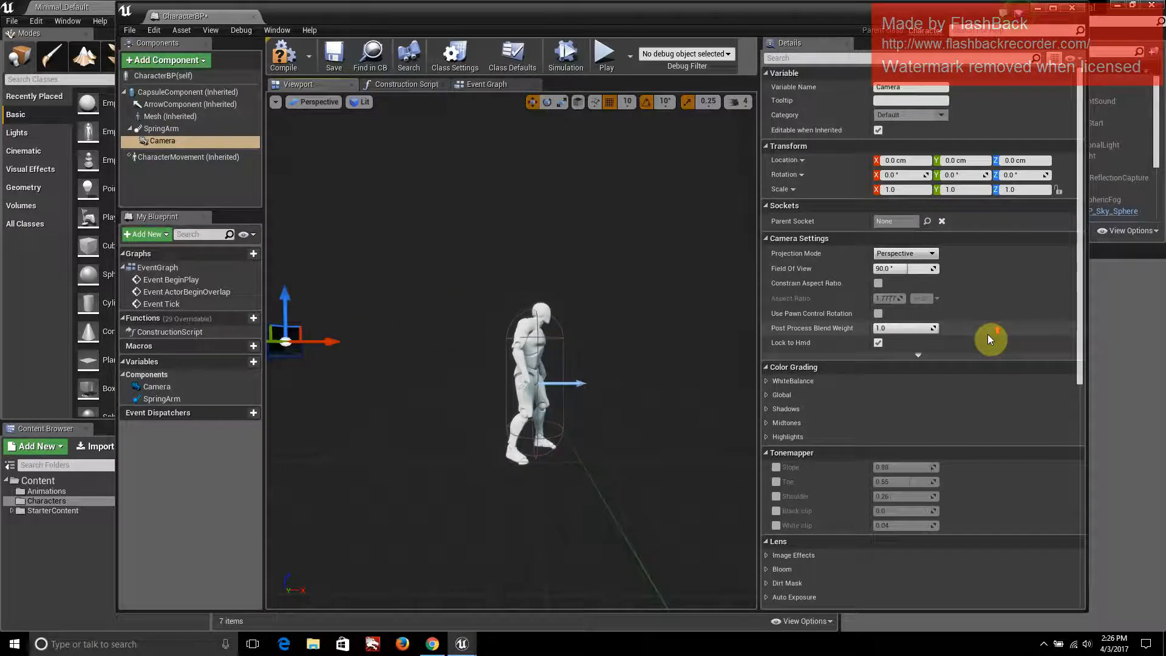
click(877, 314)
mouse_move(643, 385)
middle_down()
mouse_move(582, 387)
mouse_move(589, 437)
mouse_move(552, 468)
mouse_move(636, 377)
middle_up()
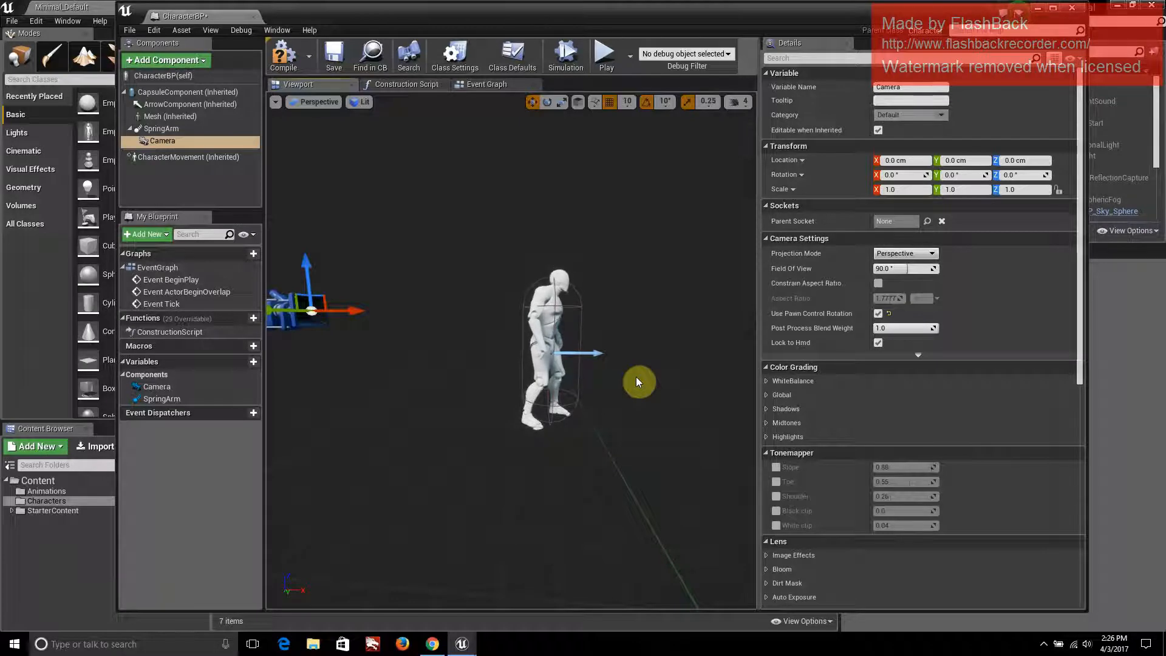
click(162, 129)
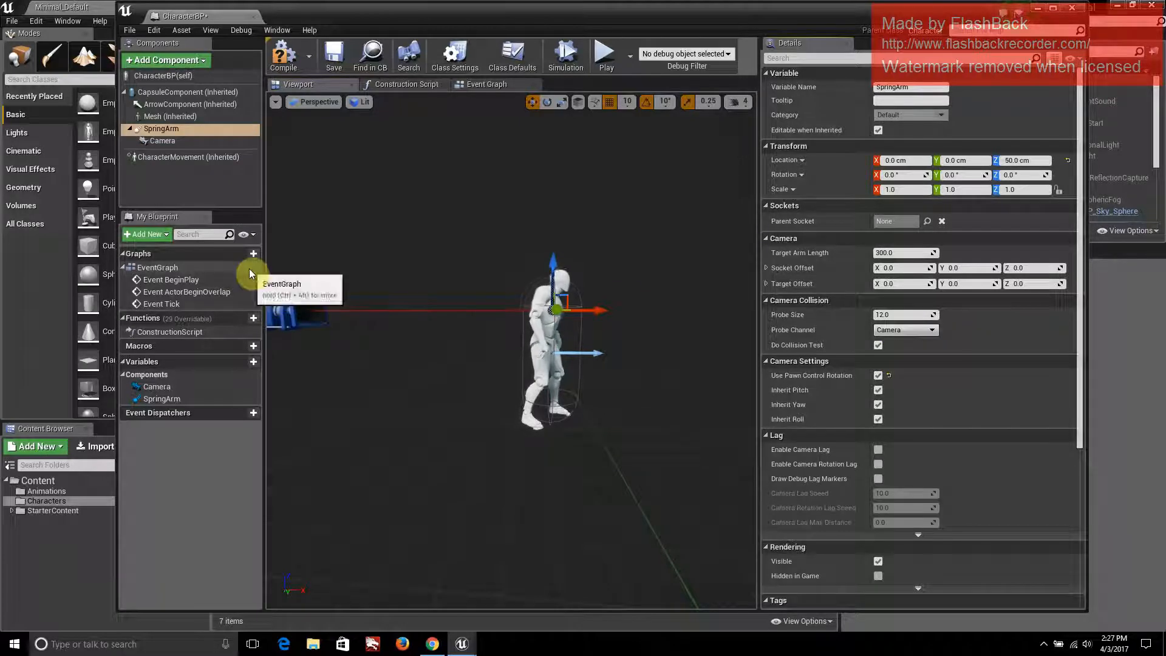
click(172, 139)
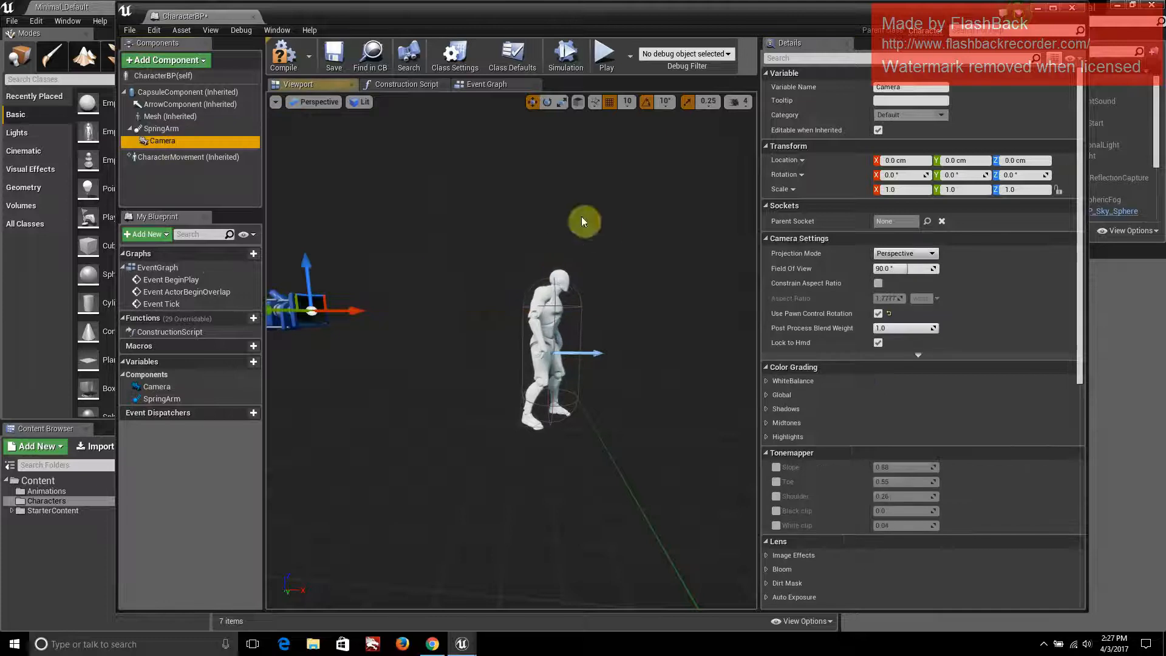
click(1024, 161)
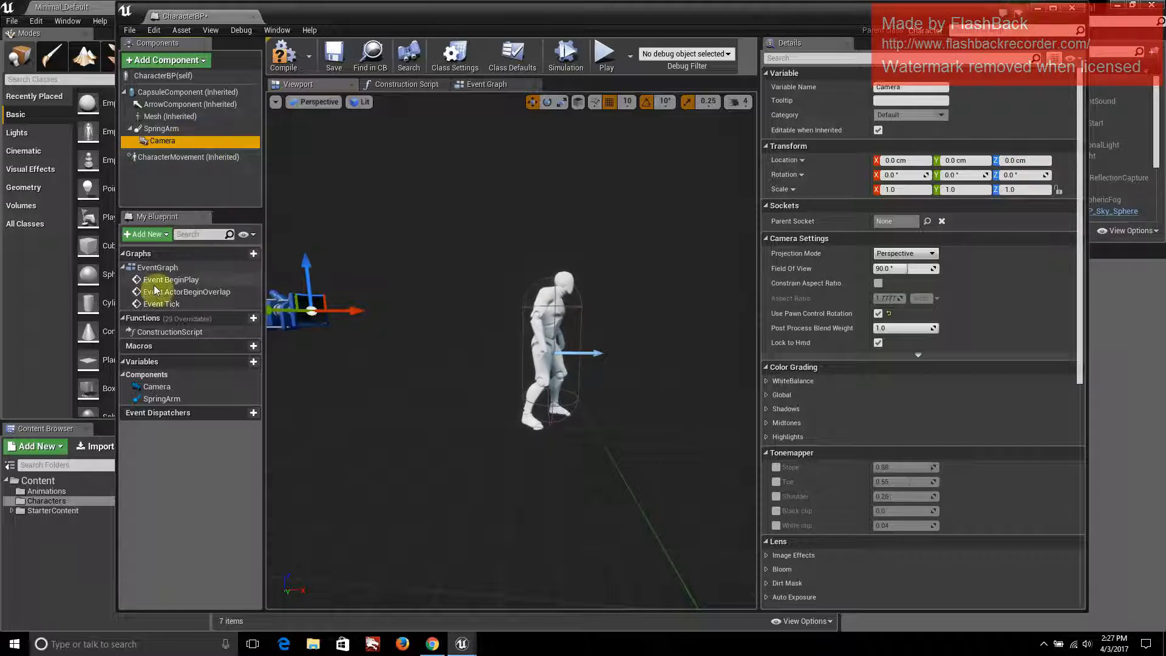
Turn off Use Controller Rotation Yaw in the class defaults of CharacterBP
mouse_move(250, 319)
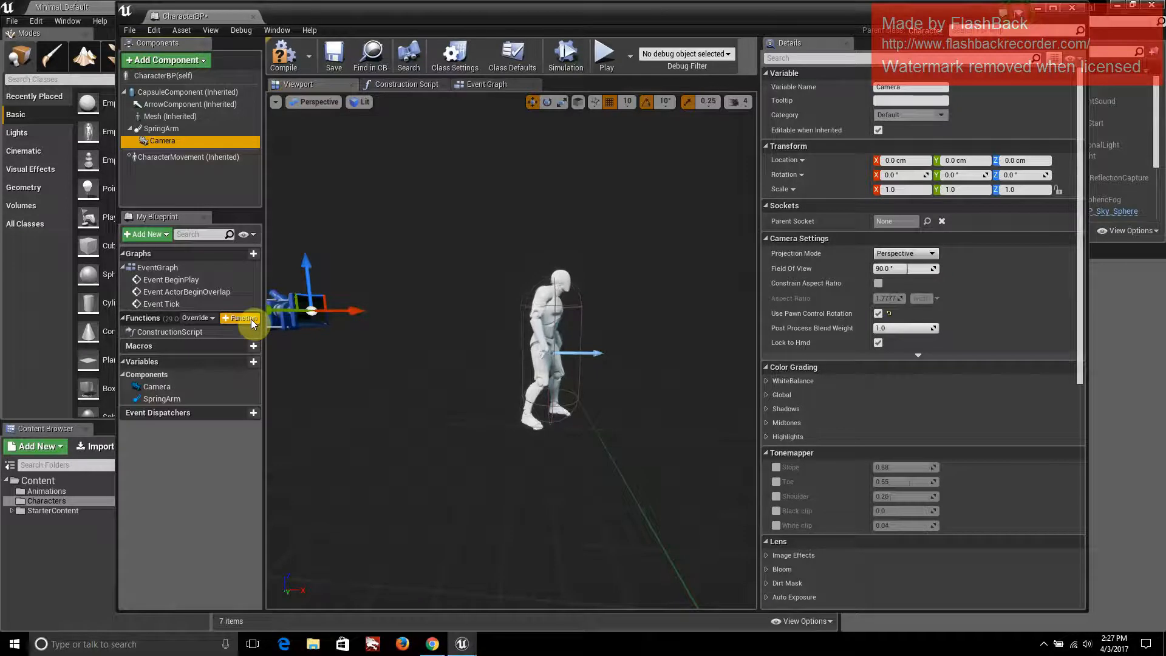
click(512, 55)
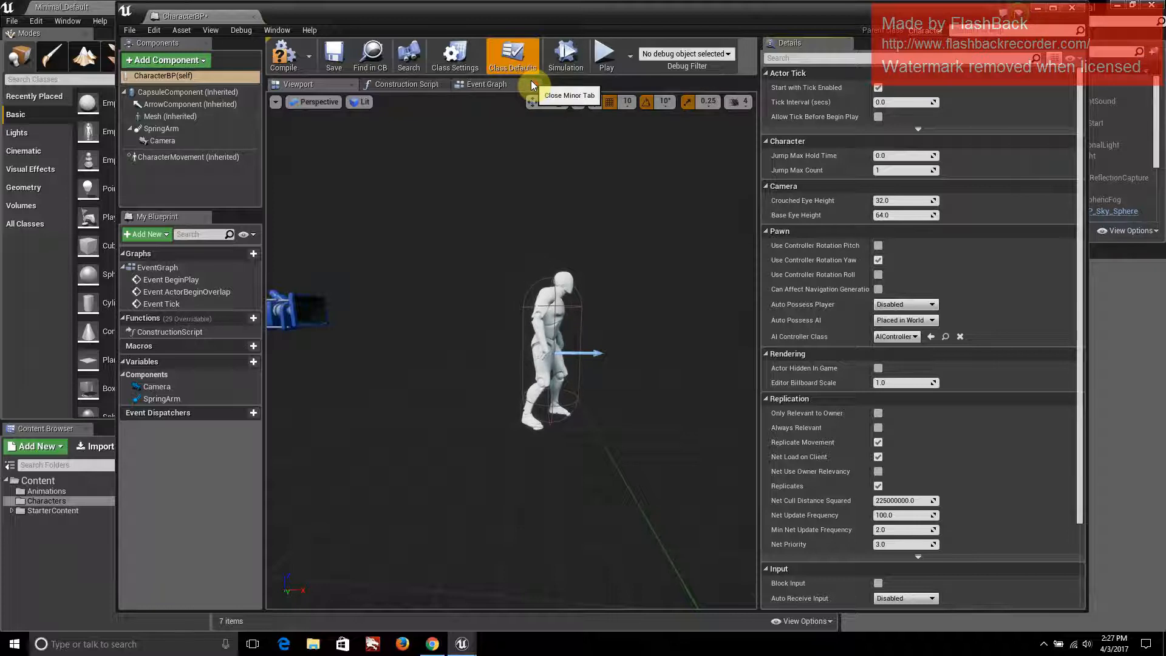
click(878, 259)
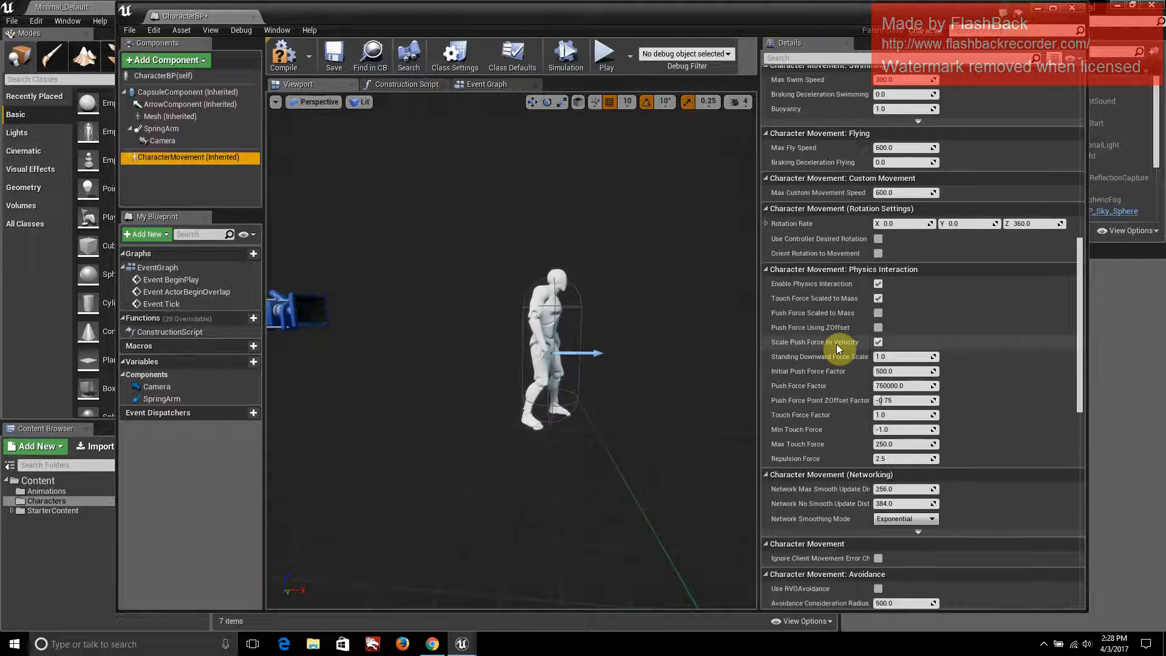
Filter the CharacterMovement properties by "rotation", enable Orient Rotation to Movement, and save the blueprint
scroll(838, 334, up, 10)
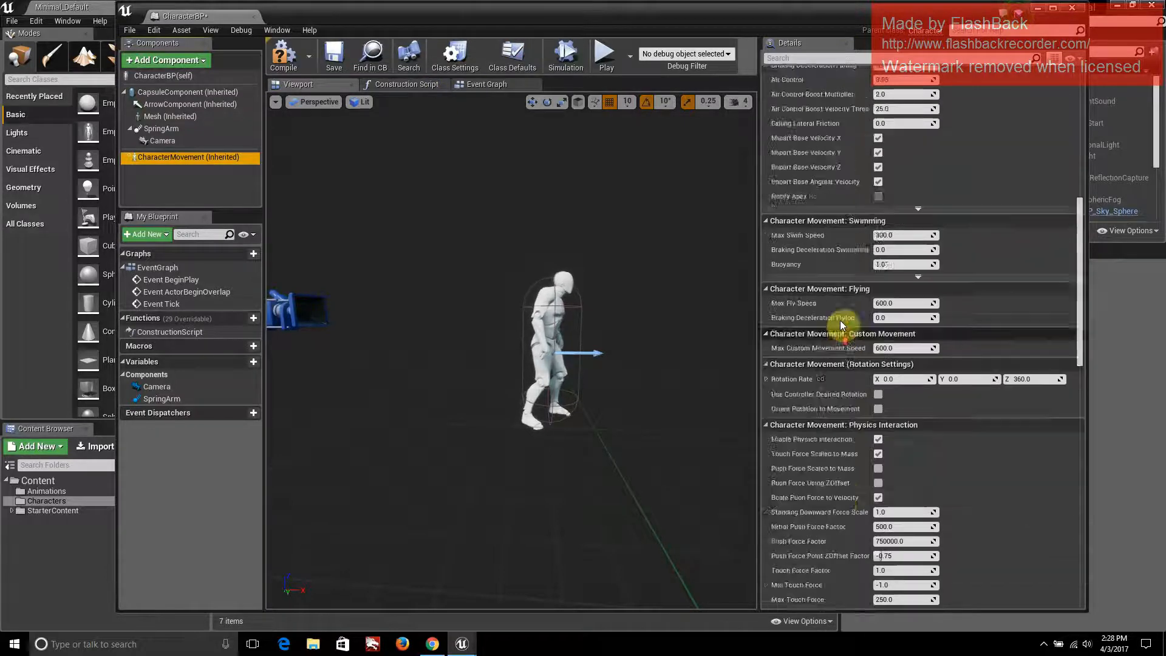
scroll(848, 326, up, 2)
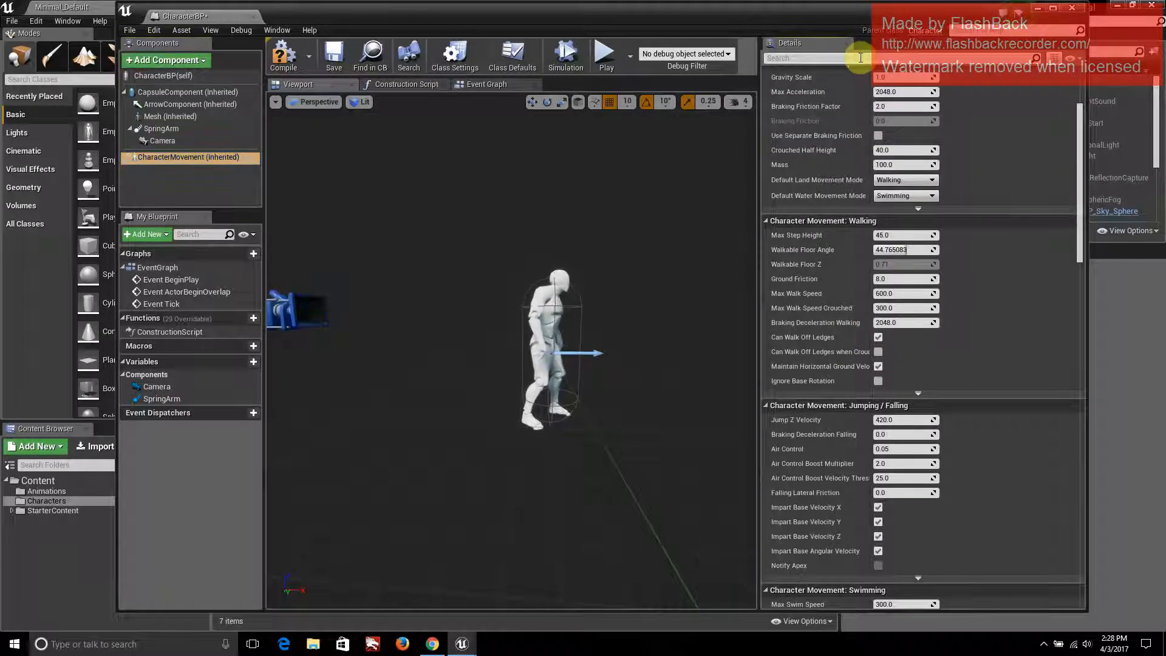
text(rotation)
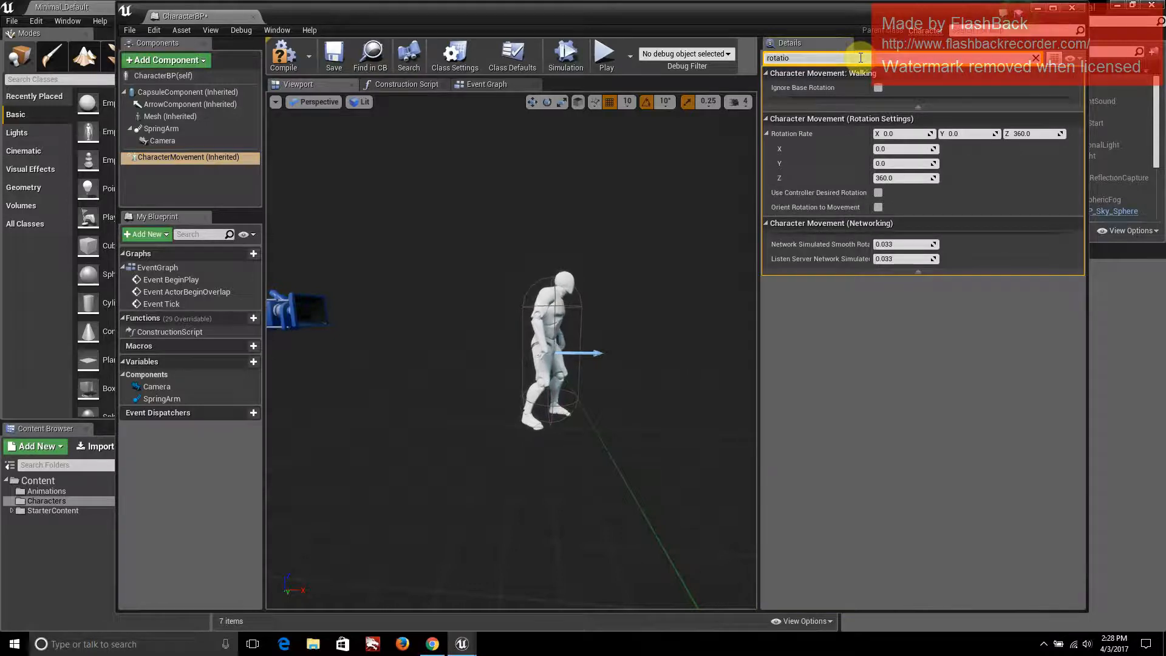
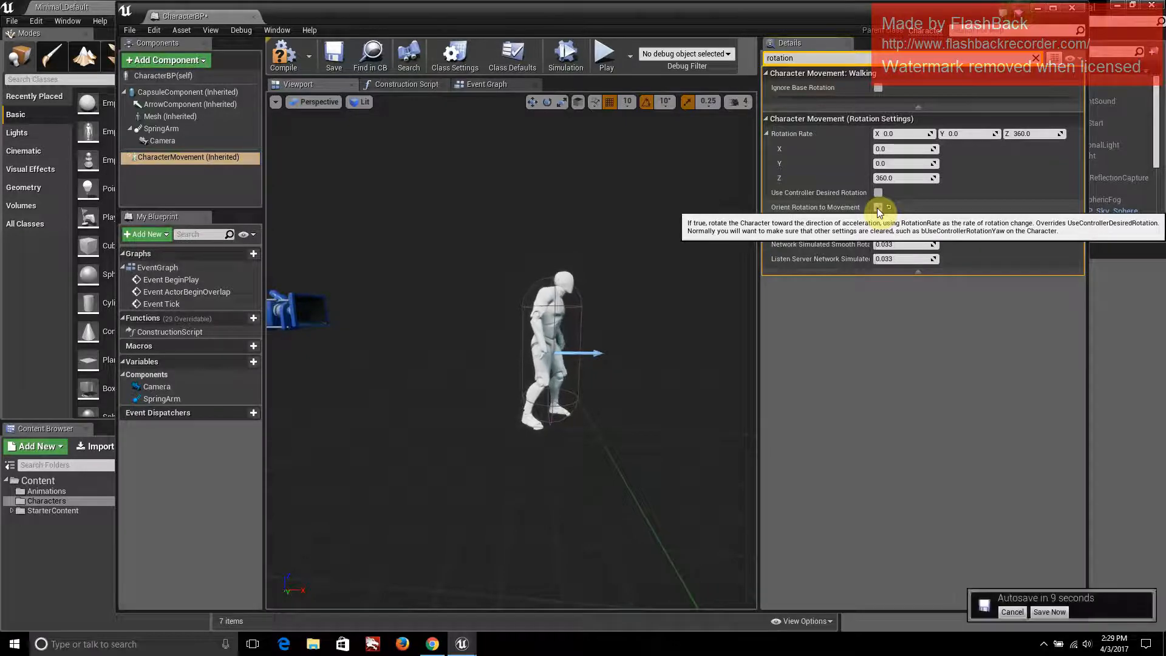
click(878, 208)
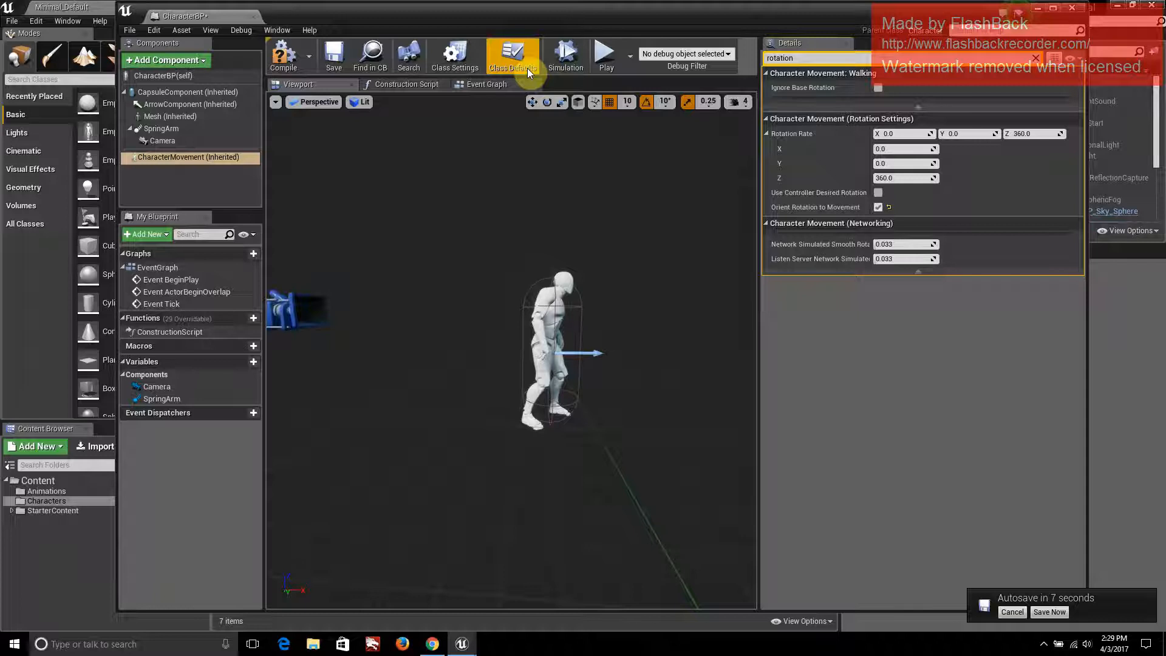
click(332, 74)
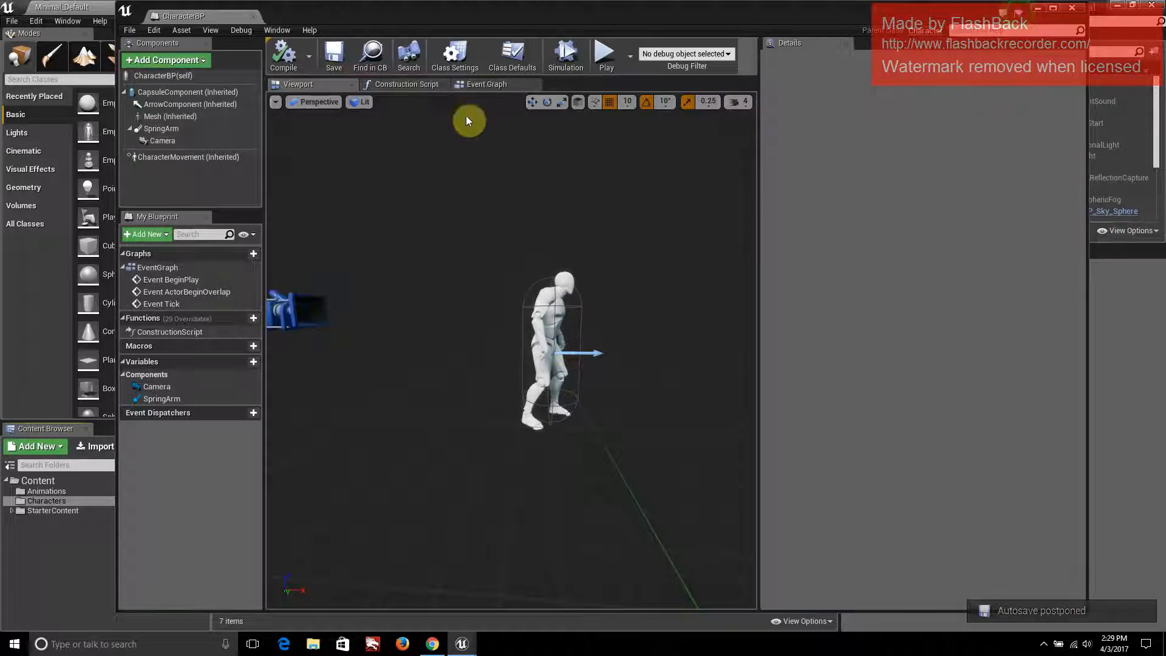
Add the MoveForward input axis event in an empty area of CharacterBP's Event Graph
click(491, 89)
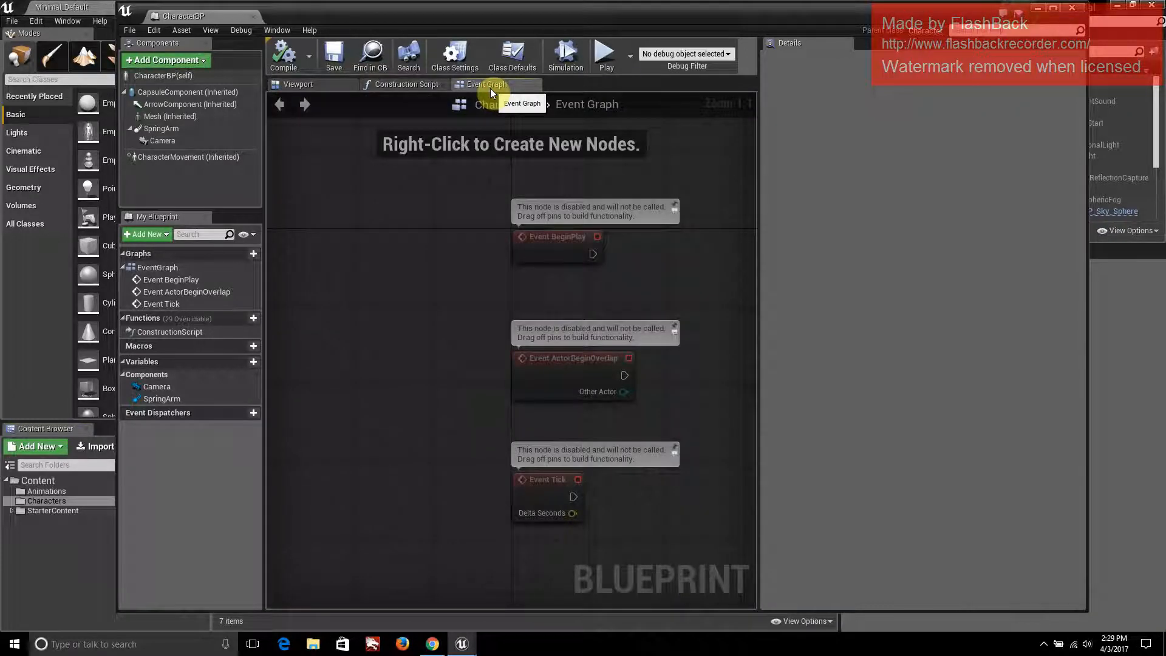
right_drag(453, 195, 383, 157)
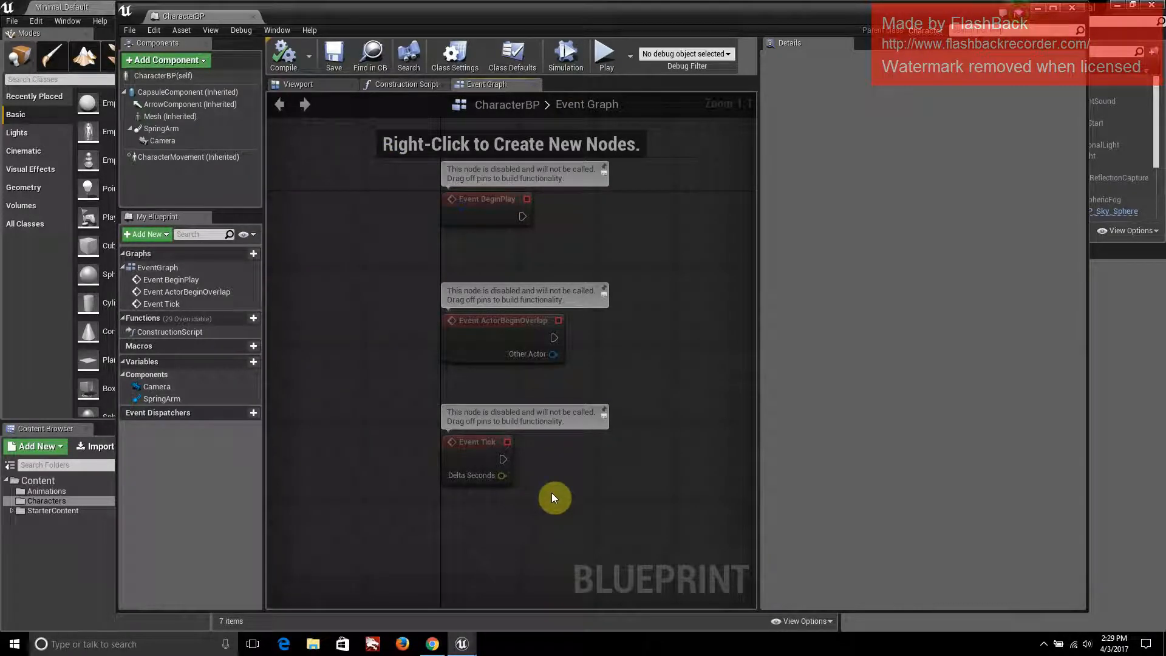
right_drag(643, 487, 271, 435)
right_drag(608, 379, 587, 318)
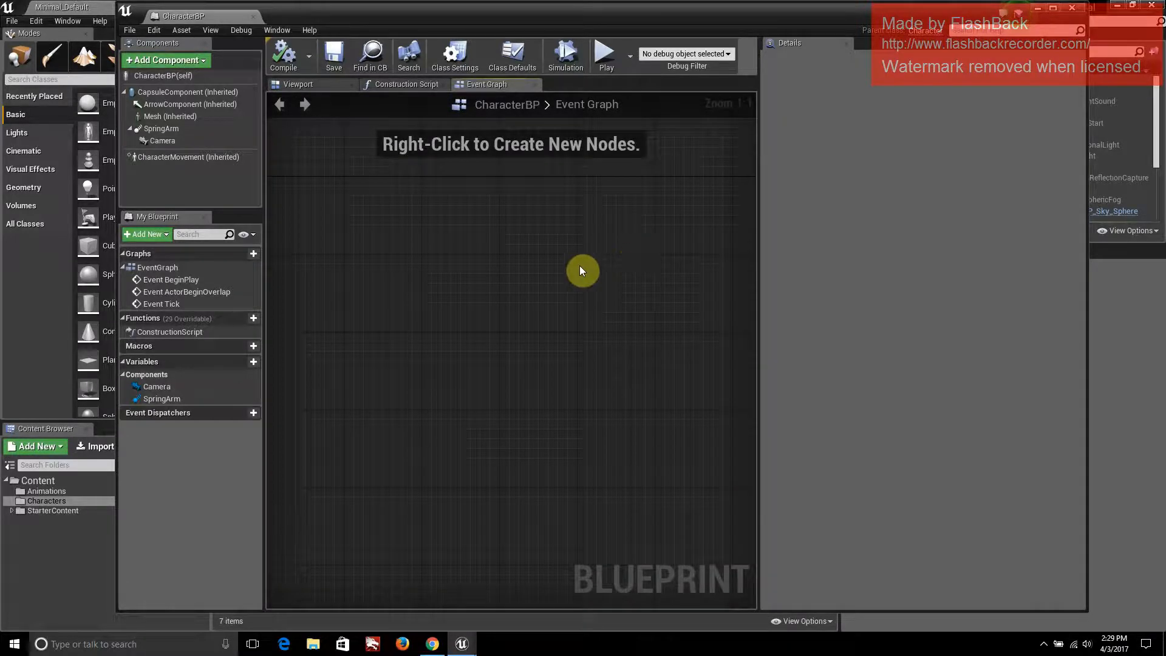
scroll(528, 302, down, 5)
right_drag(524, 300, 435, 254)
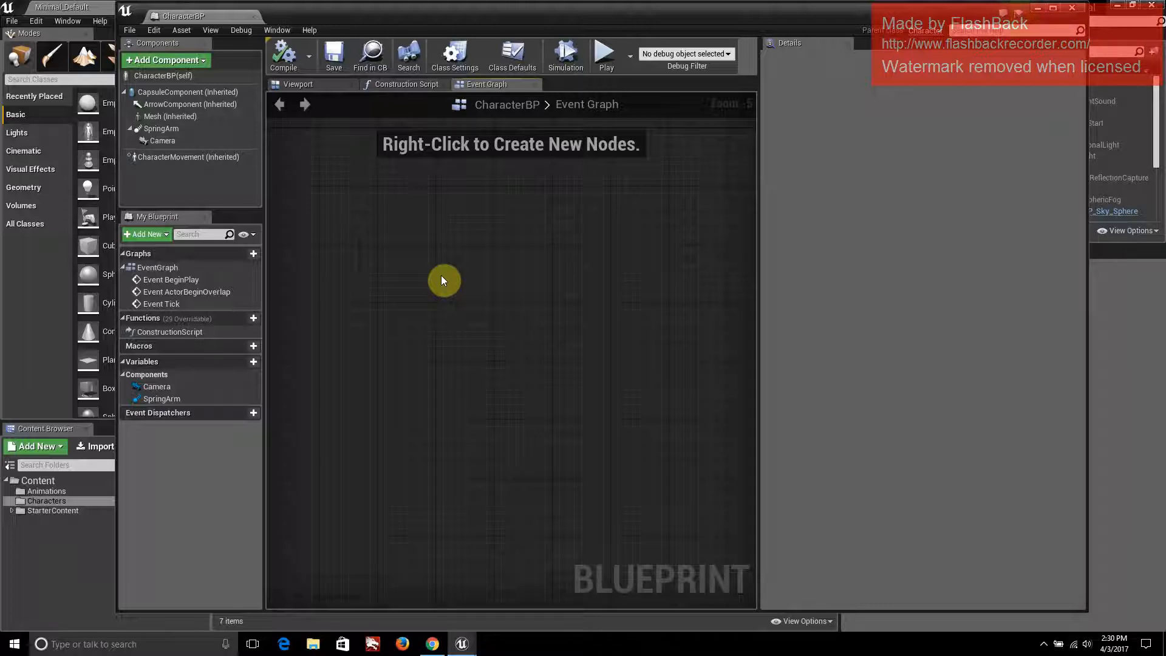
right_click(469, 270)
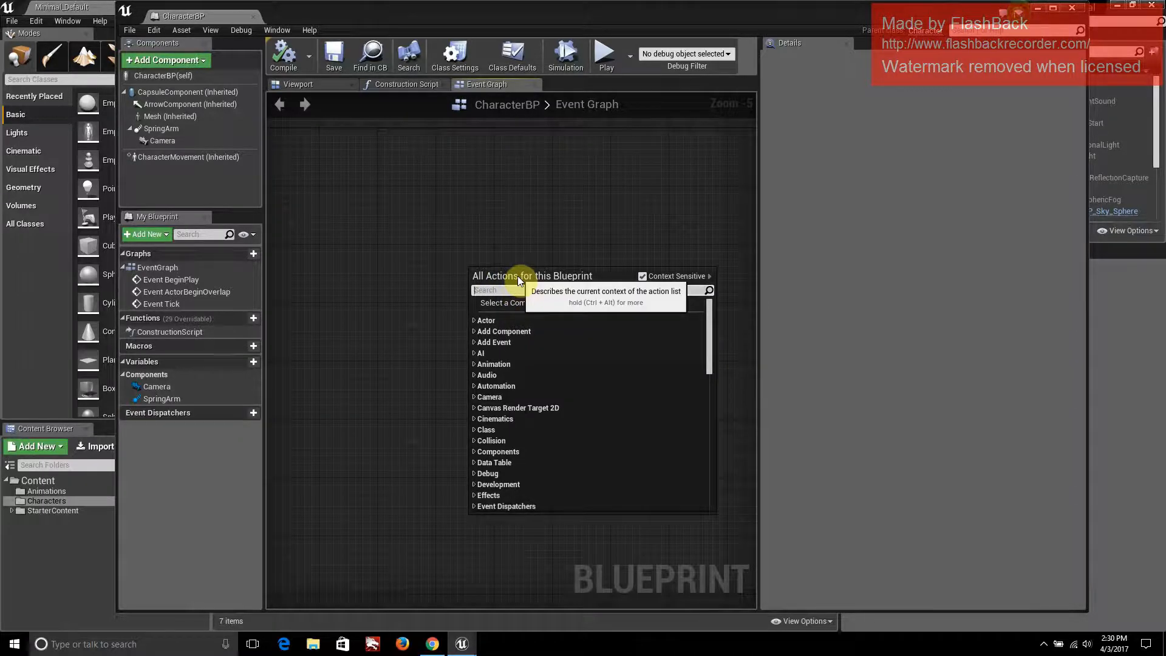
text(axis)
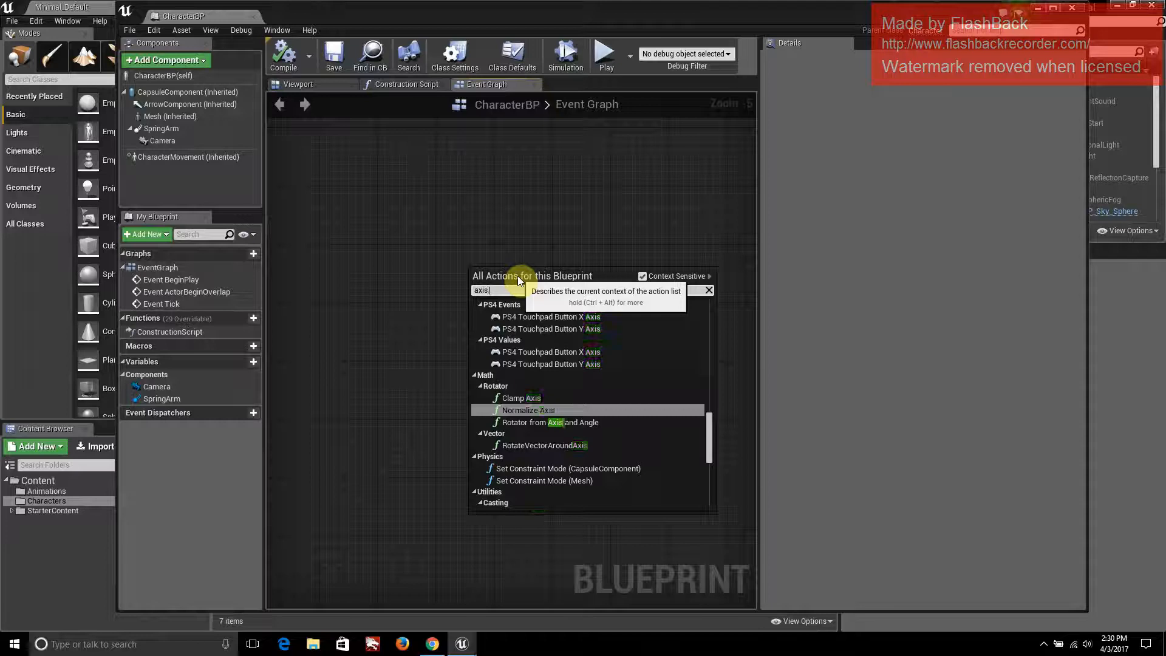
text( Move)
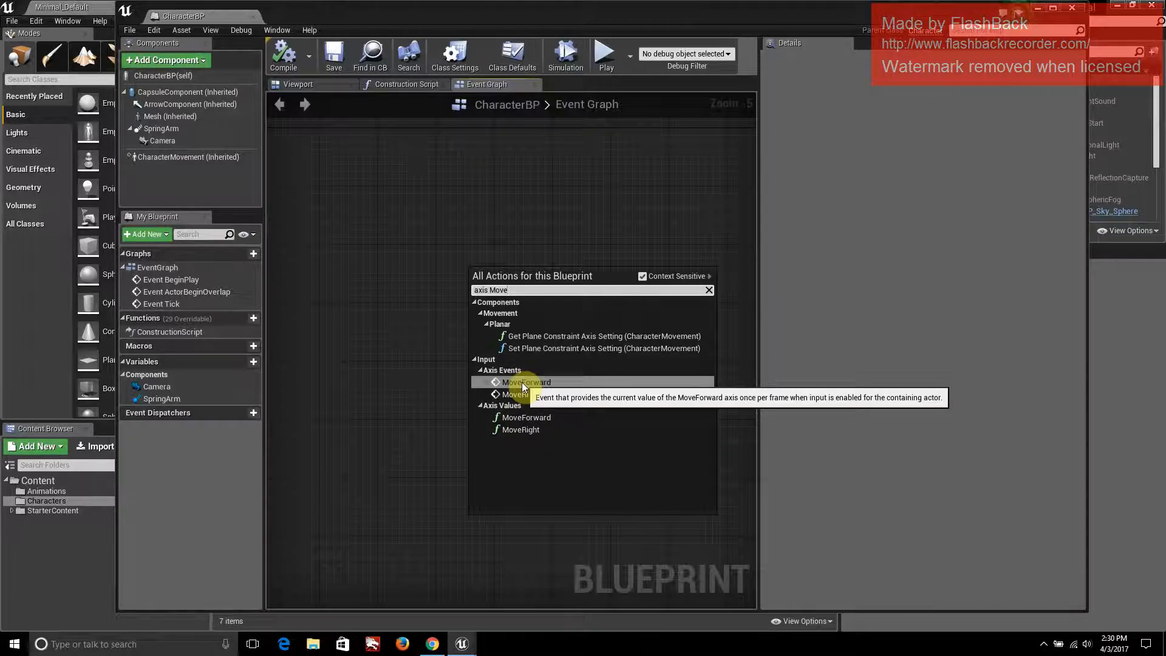
click(536, 383)
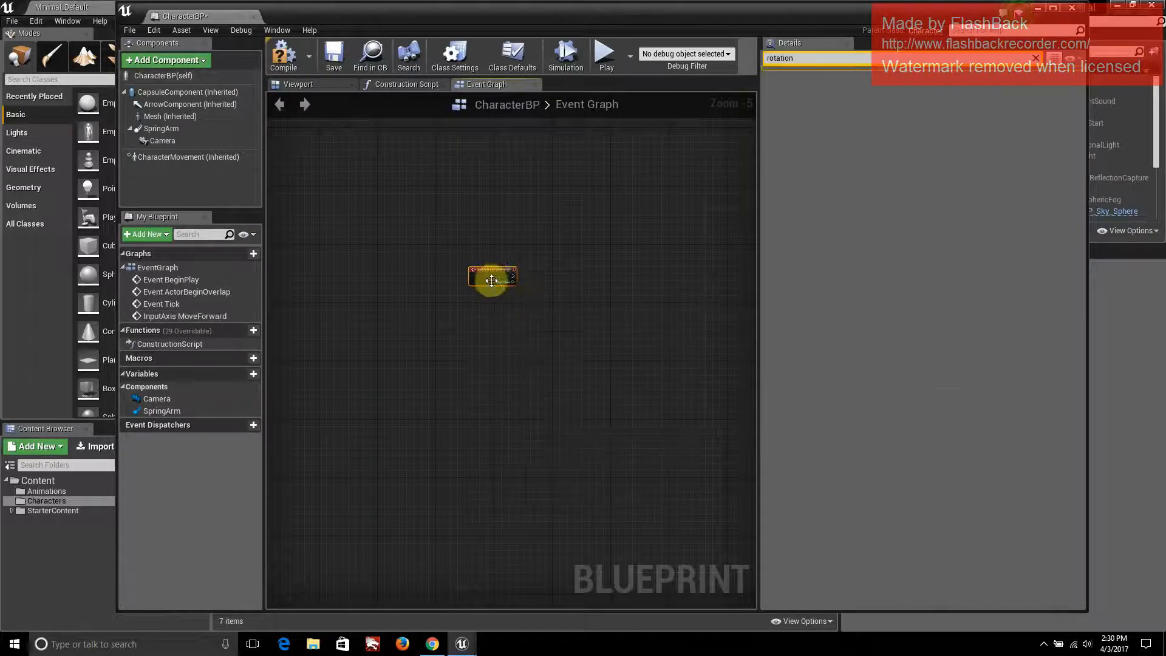
Add an Add Movement Input node run by the InputAxis MoveForward event and connect Axis Value to its Scale Value
scroll(461, 279, up, 4)
right_drag(519, 285, 450, 359)
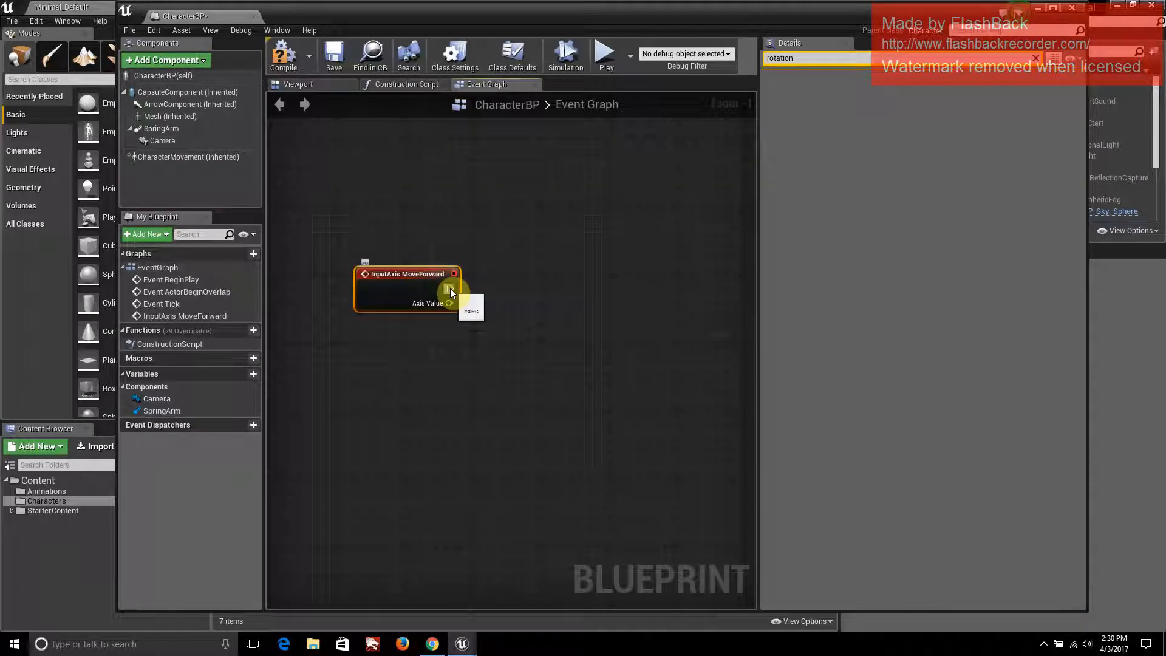
drag(451, 288, 593, 293)
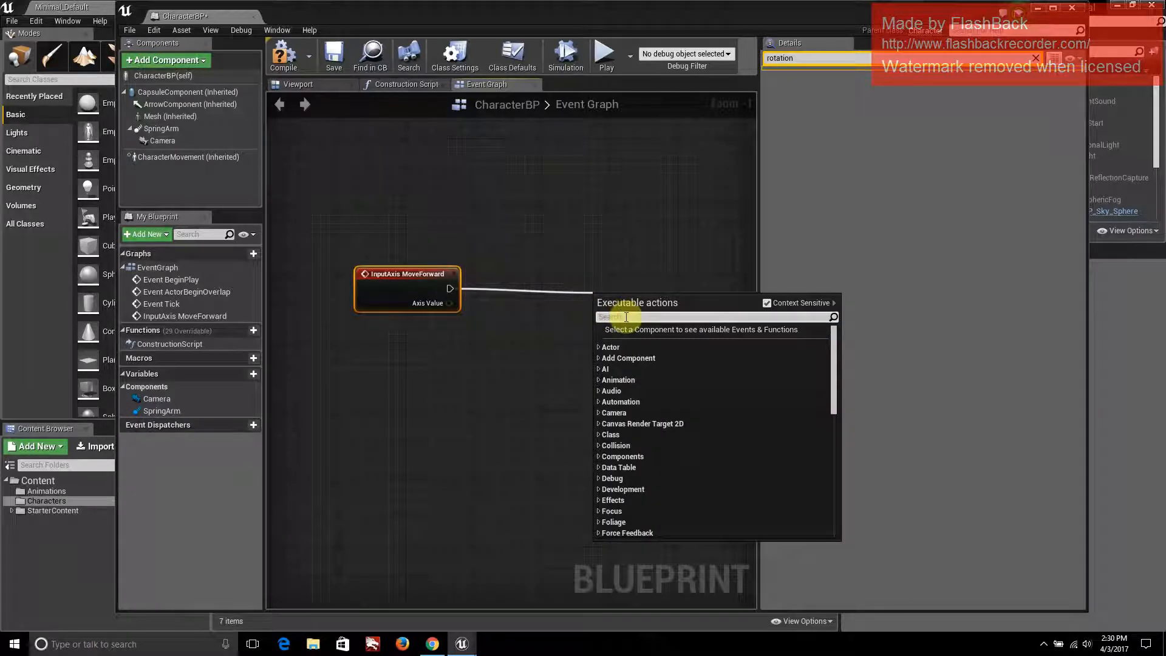
text(addmove)
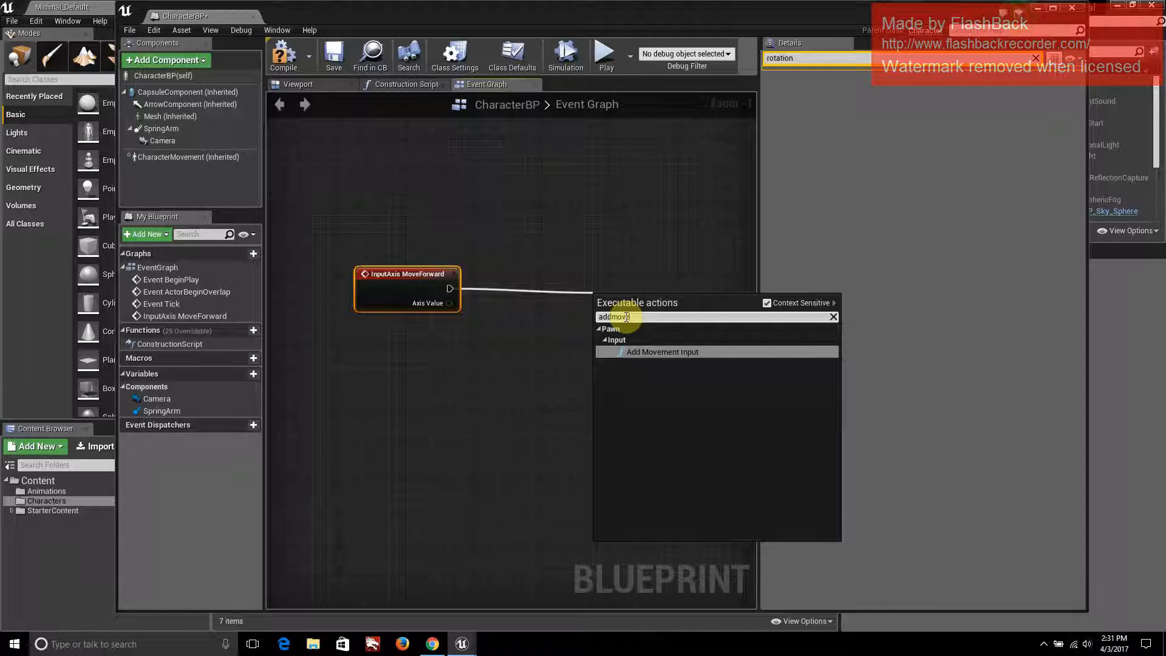
click(680, 354)
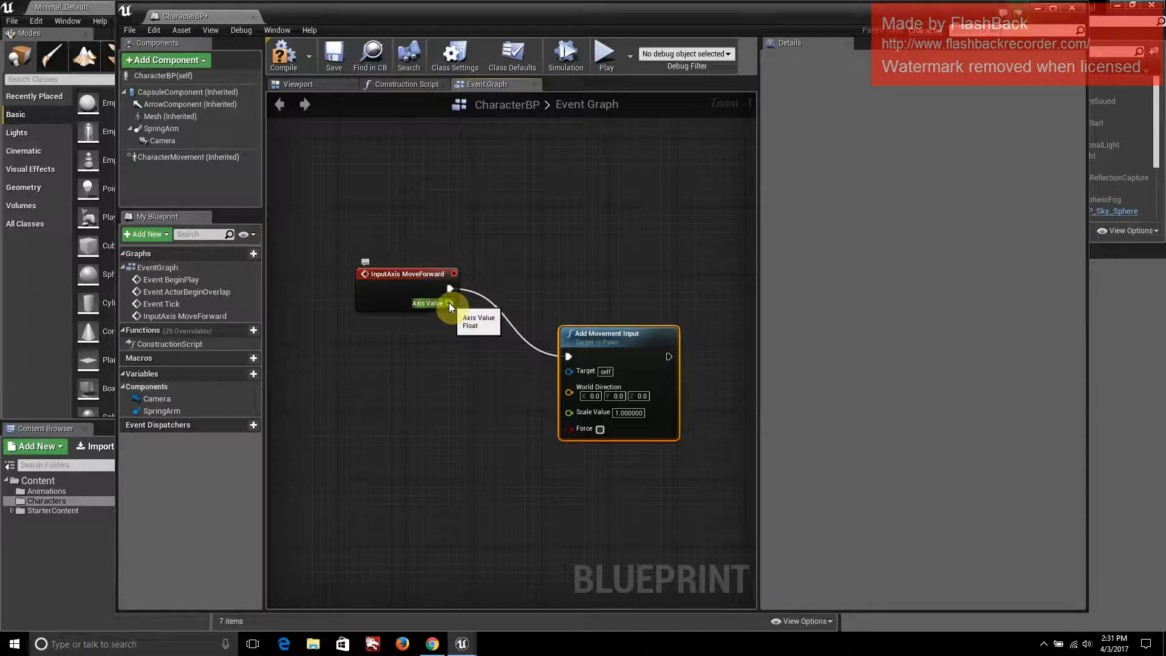
drag(449, 302, 570, 417)
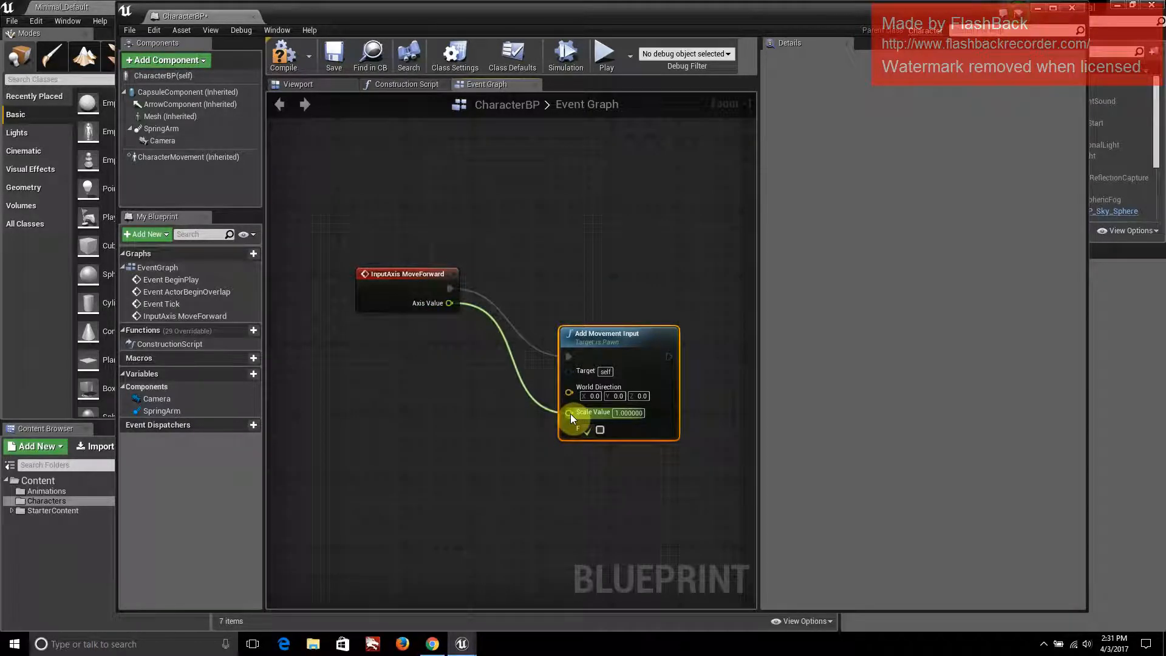
drag(570, 414, 570, 413)
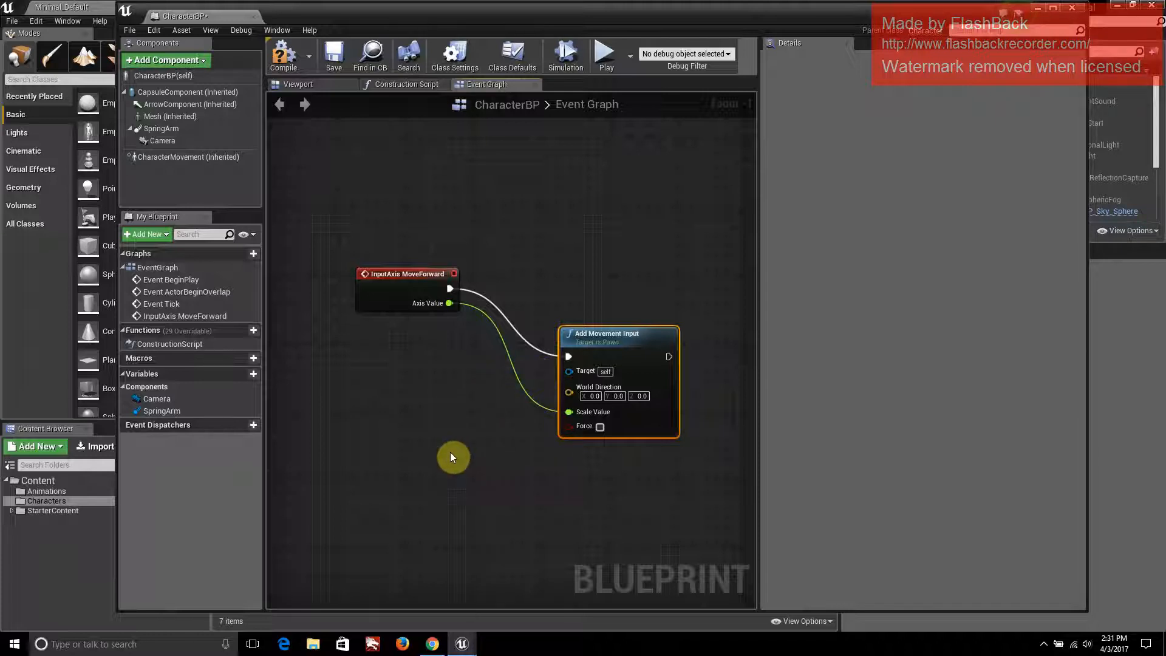
Add a Get Control Rotation node in the empty area below the InputAxis MoveForward event
scroll(453, 440, up, 1)
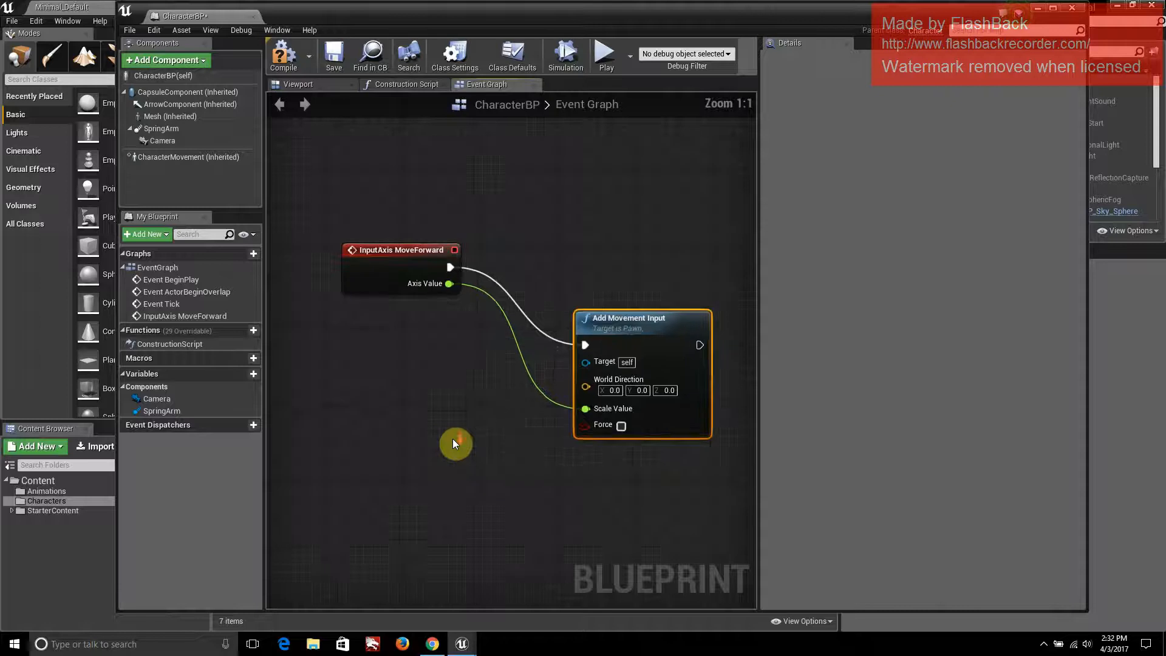
scroll(453, 442, down, 5)
right_drag(453, 449, 498, 303)
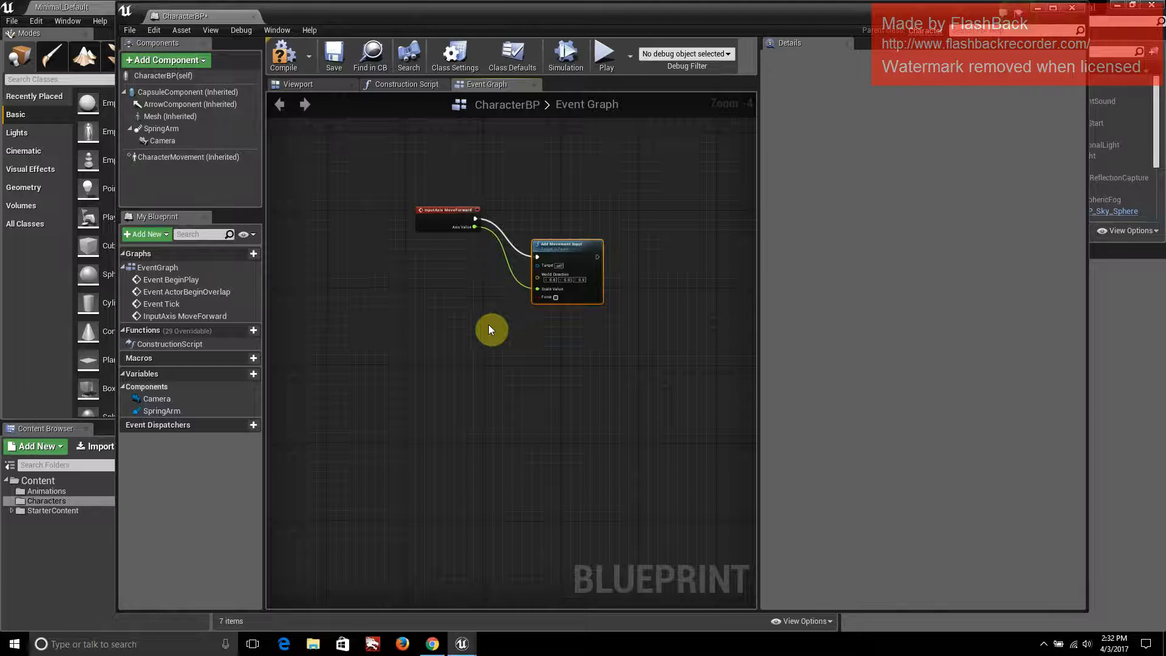
right_click(446, 335)
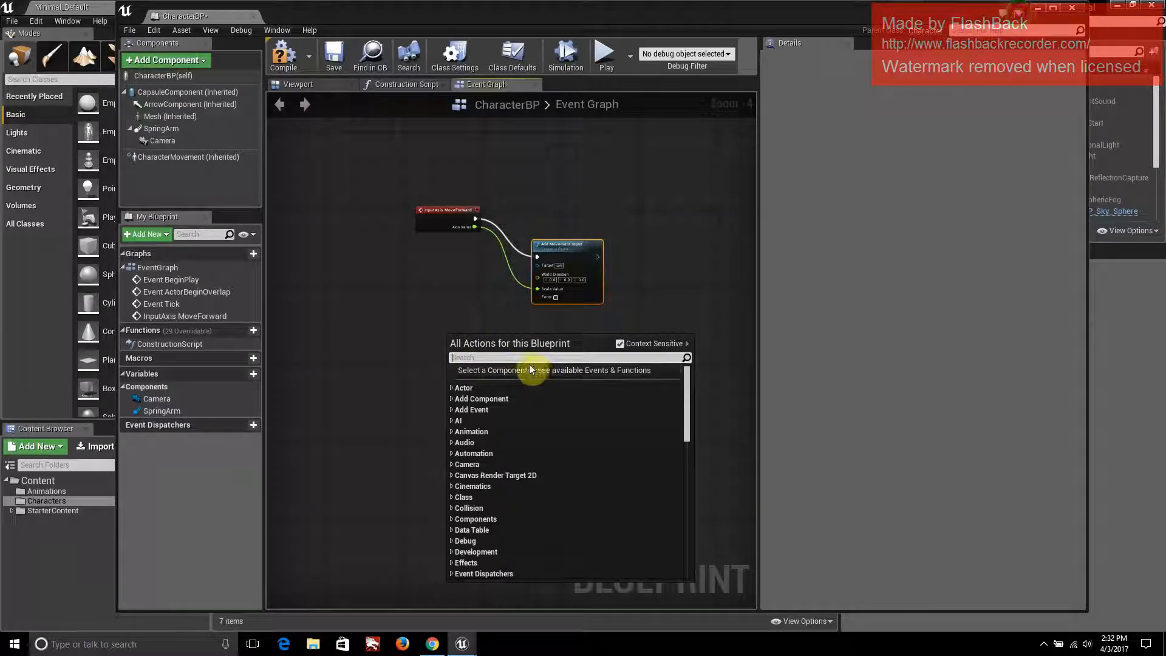
text(Add)
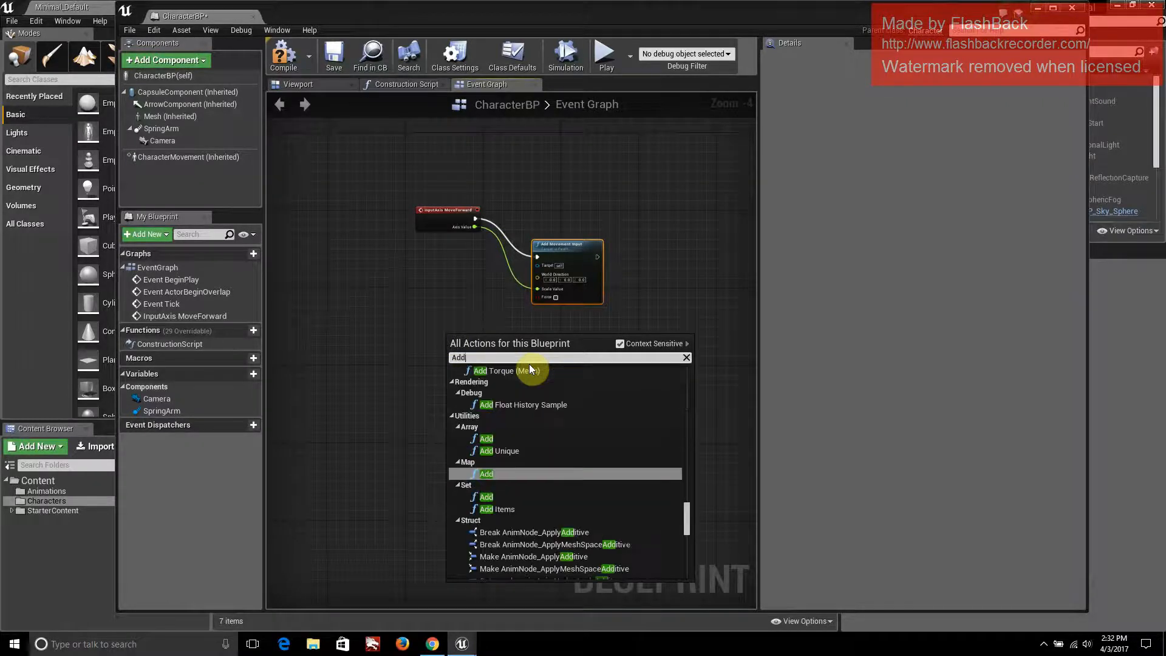
text( get)
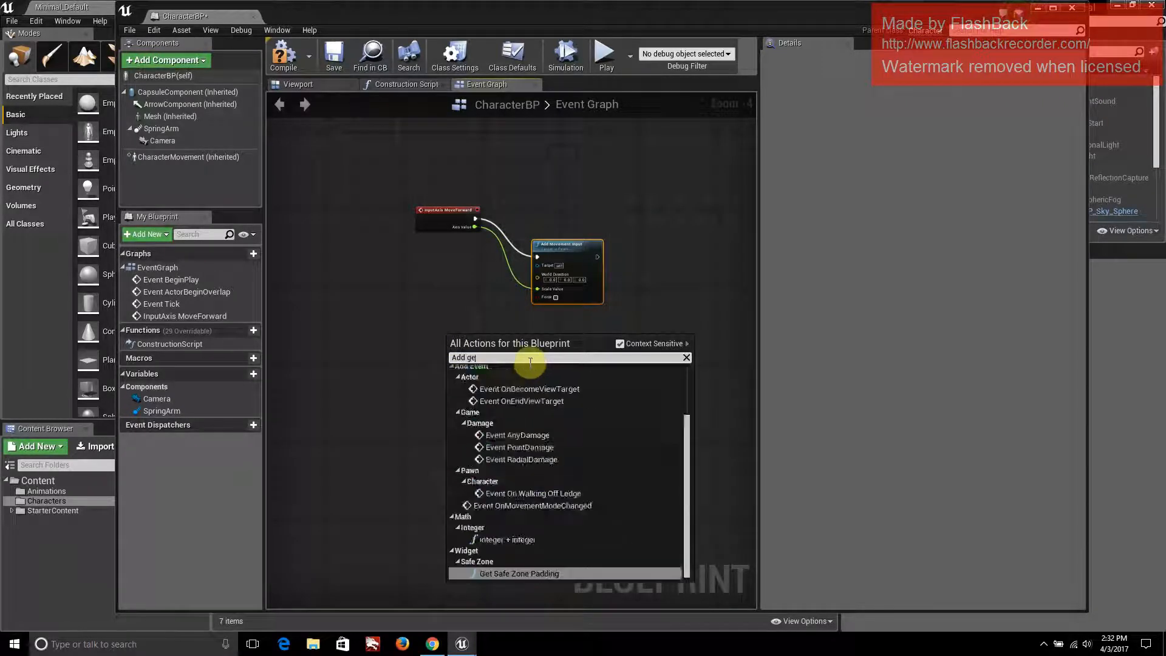
key(BackSpace)
key(BackSpace)
key(BackSpace)
key(BackSpace)
key(BackSpace)
key(BackSpace)
key(BackSpace)
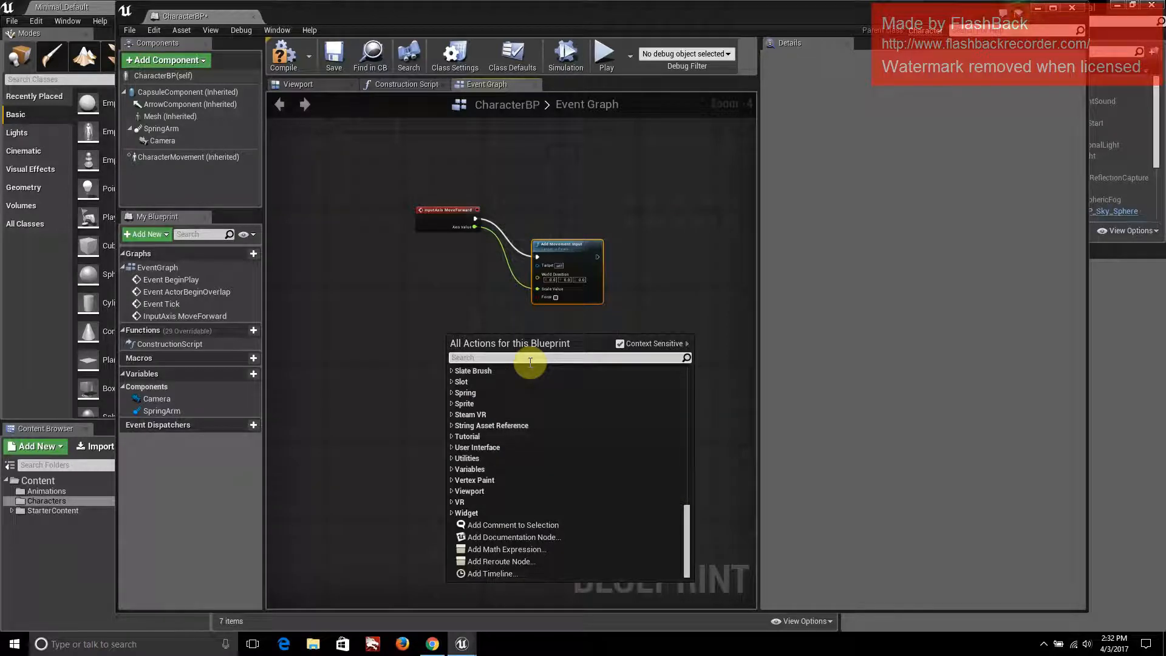
text(get)
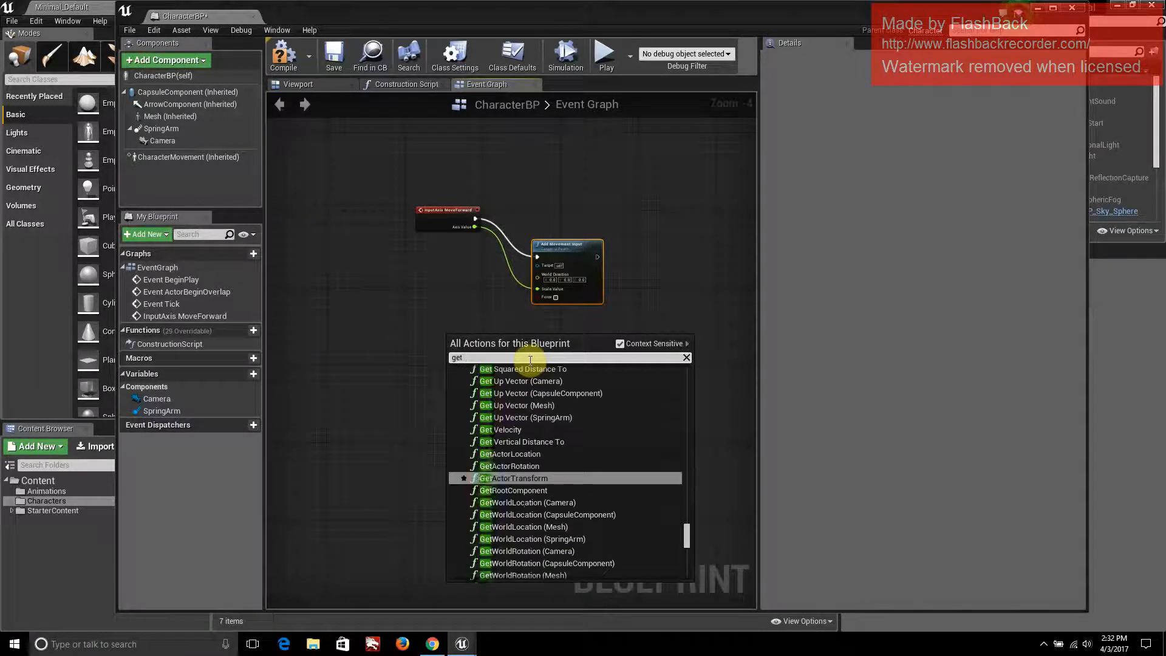
text( control)
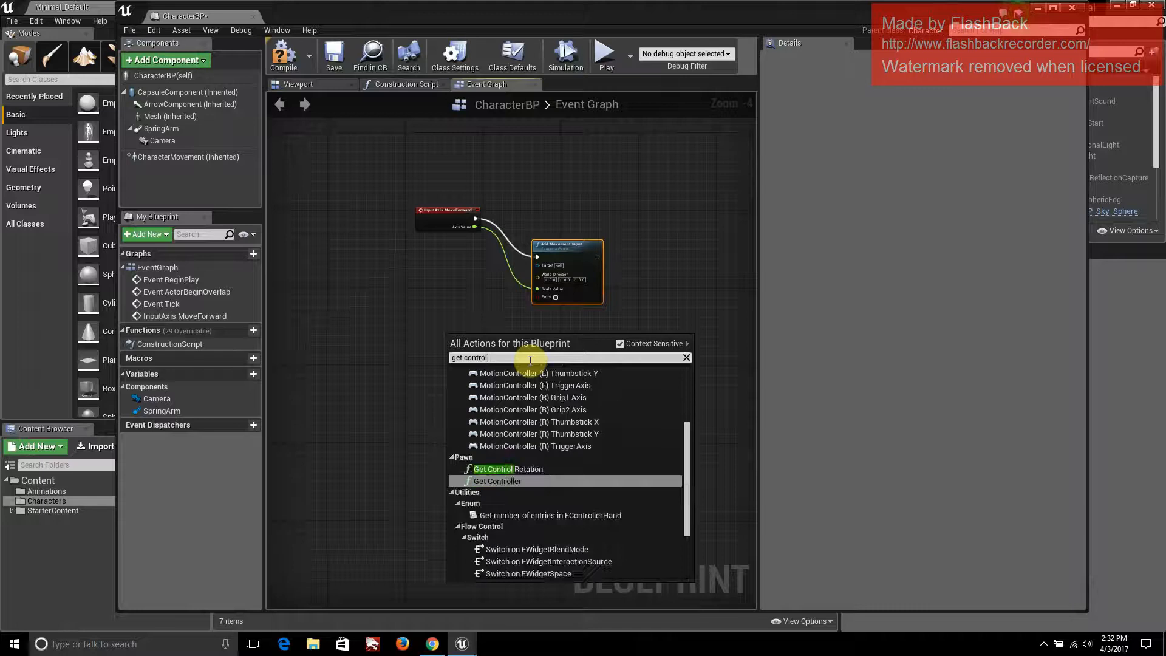
click(541, 468)
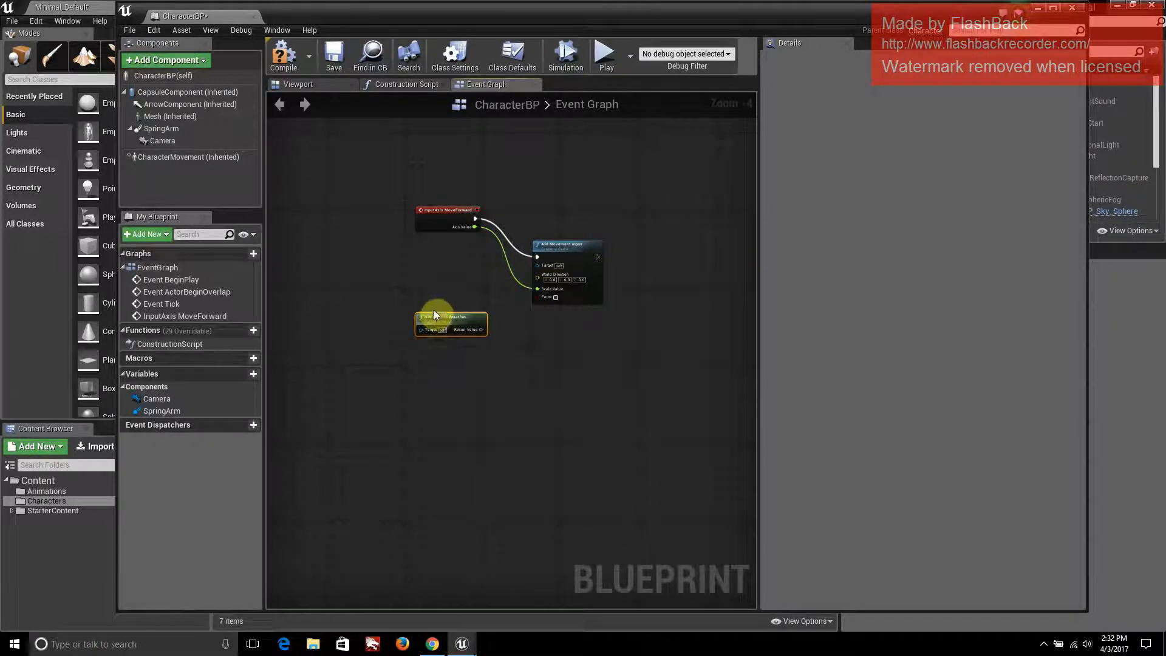
scroll(434, 310, up, 3)
drag(452, 308, 375, 325)
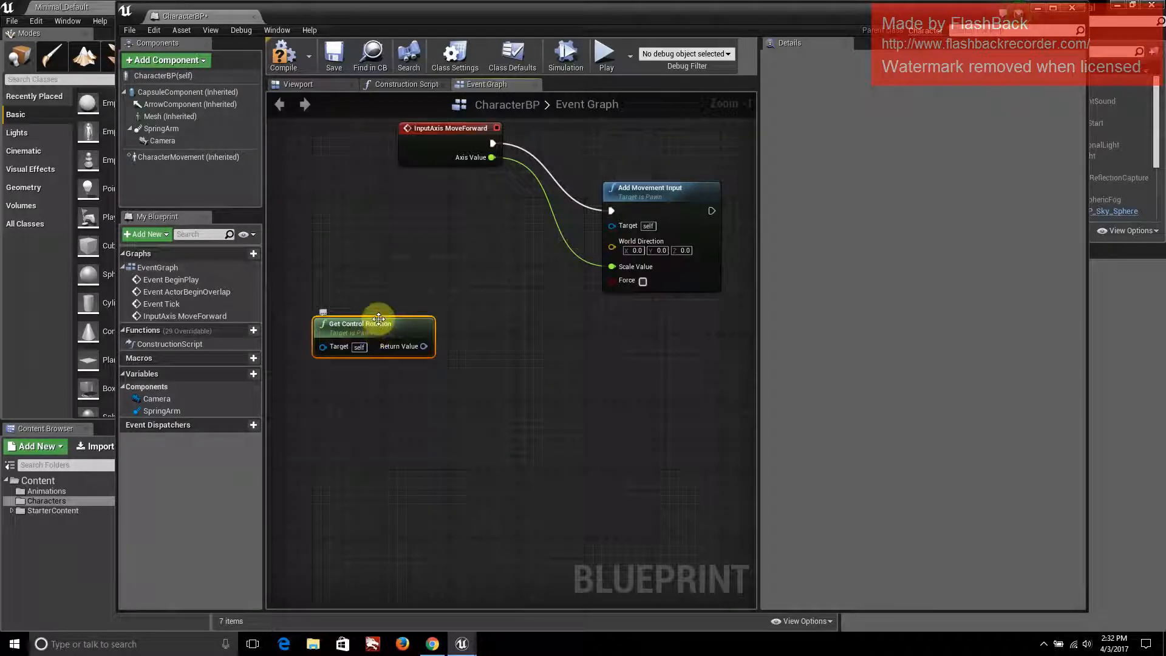
Add a Break Rotator node fed by Get Control Rotation's Return Value and place it closer to that node
drag(424, 346, 543, 374)
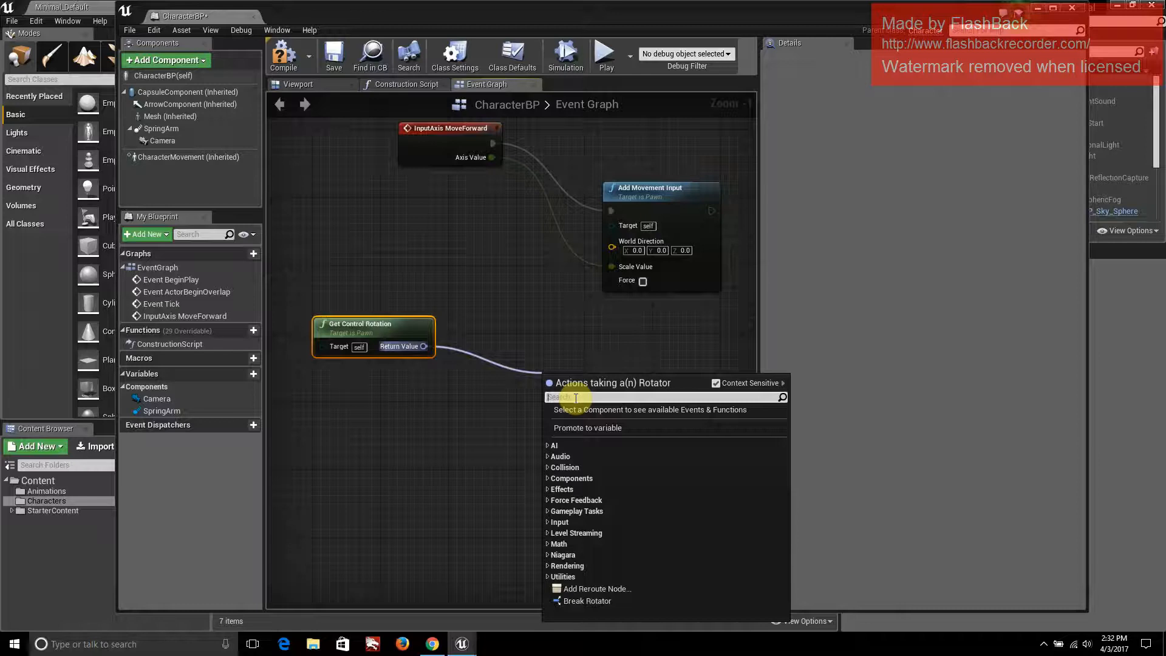
text(Break)
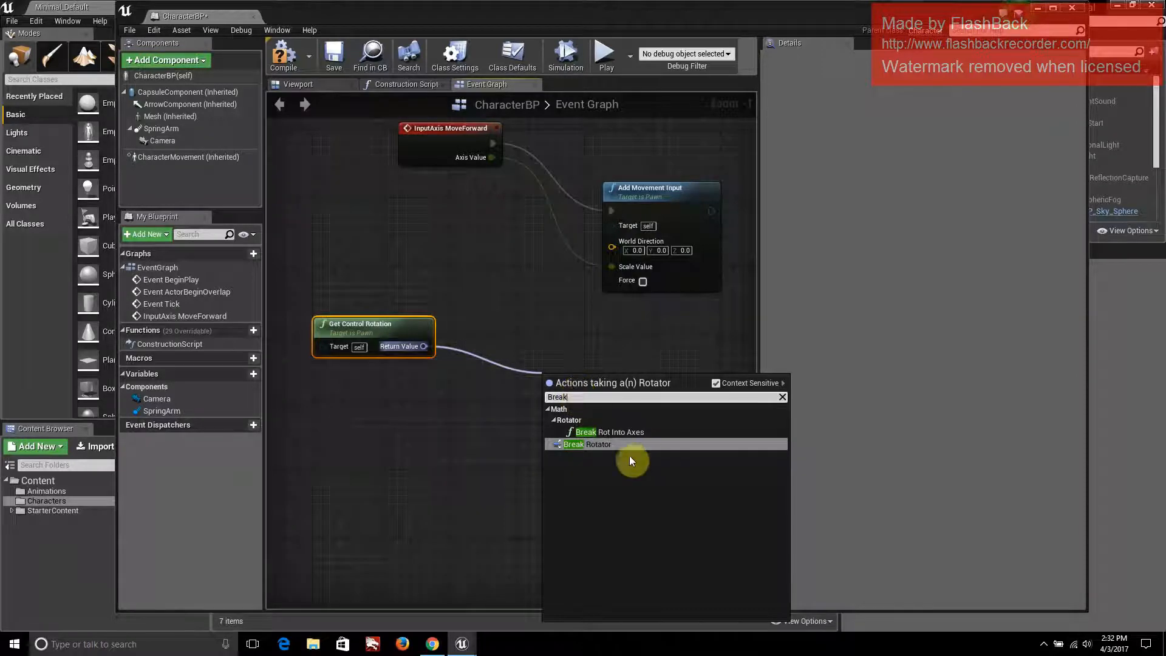
click(627, 449)
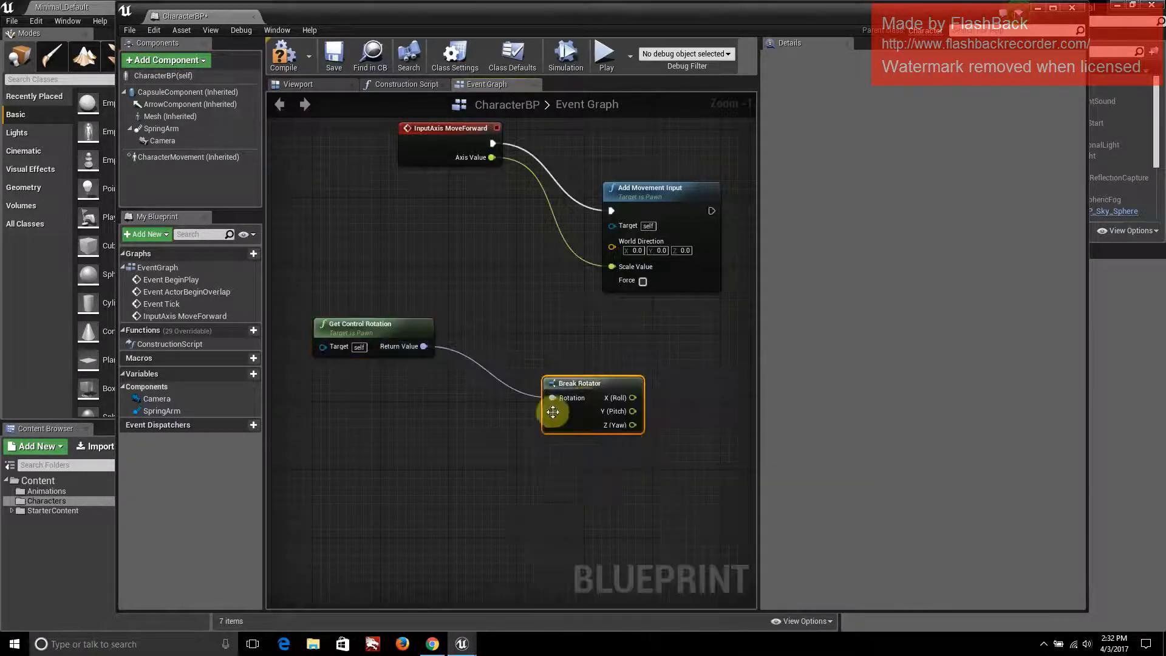
drag(588, 385, 536, 384)
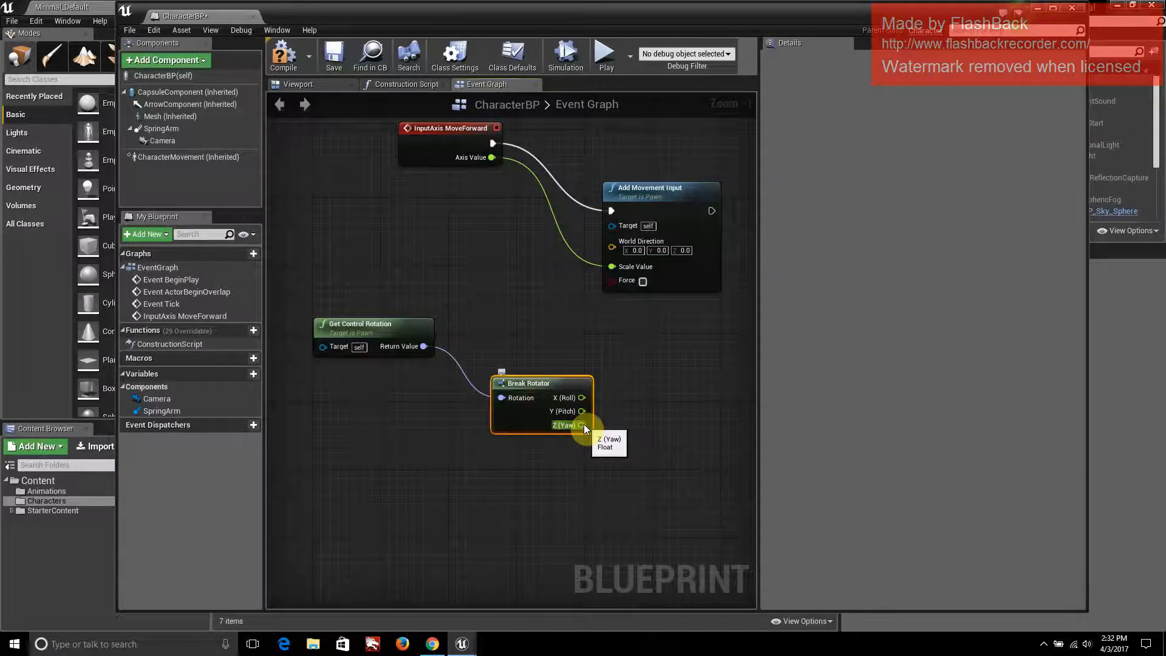
Add a Make Rotator node and connect Break Rotator's Z (Yaw) output to its Z (Yaw) input instead of X (Roll)
drag(584, 424, 649, 383)
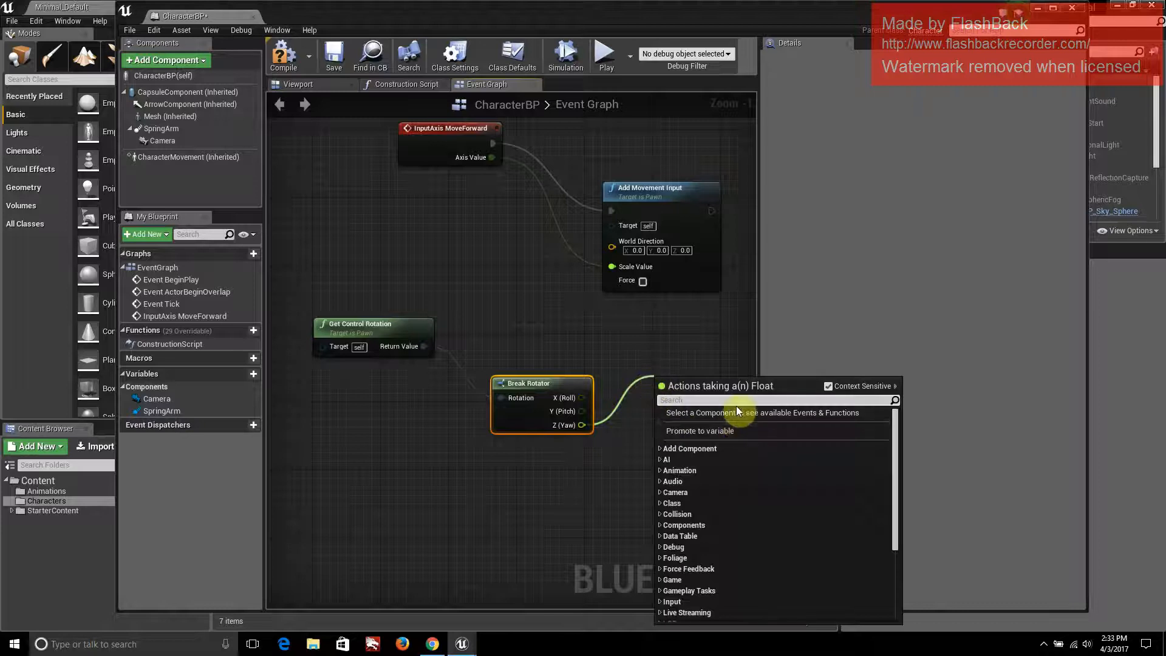
text(make)
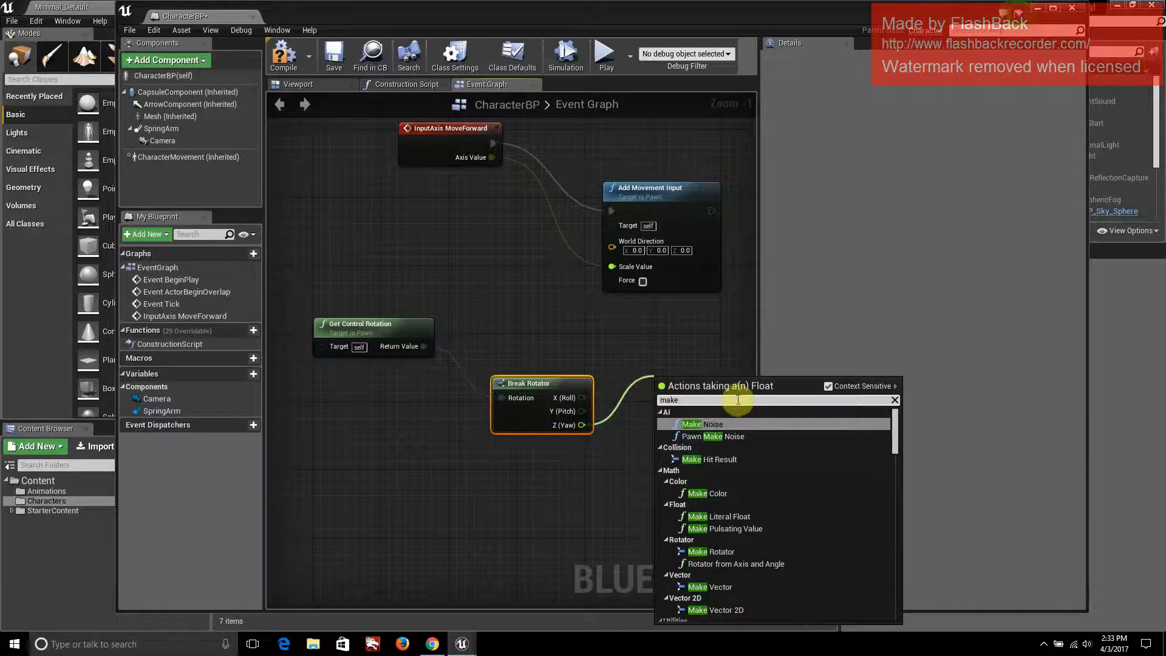
text( rotha)
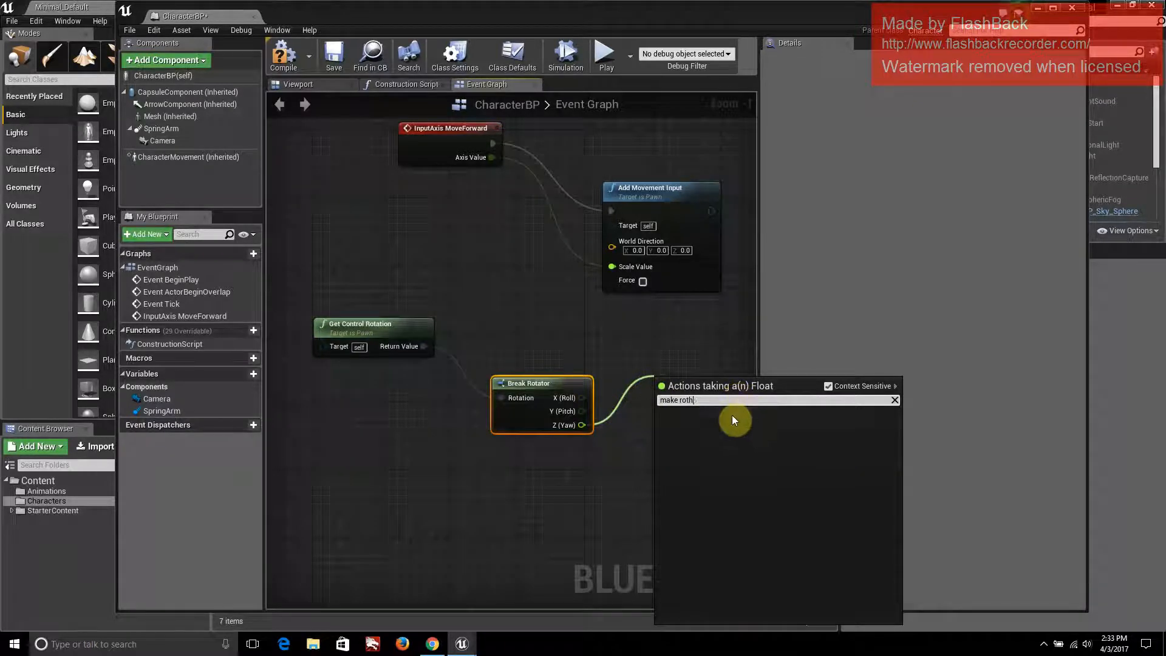
key(BackSpace)
click(728, 432)
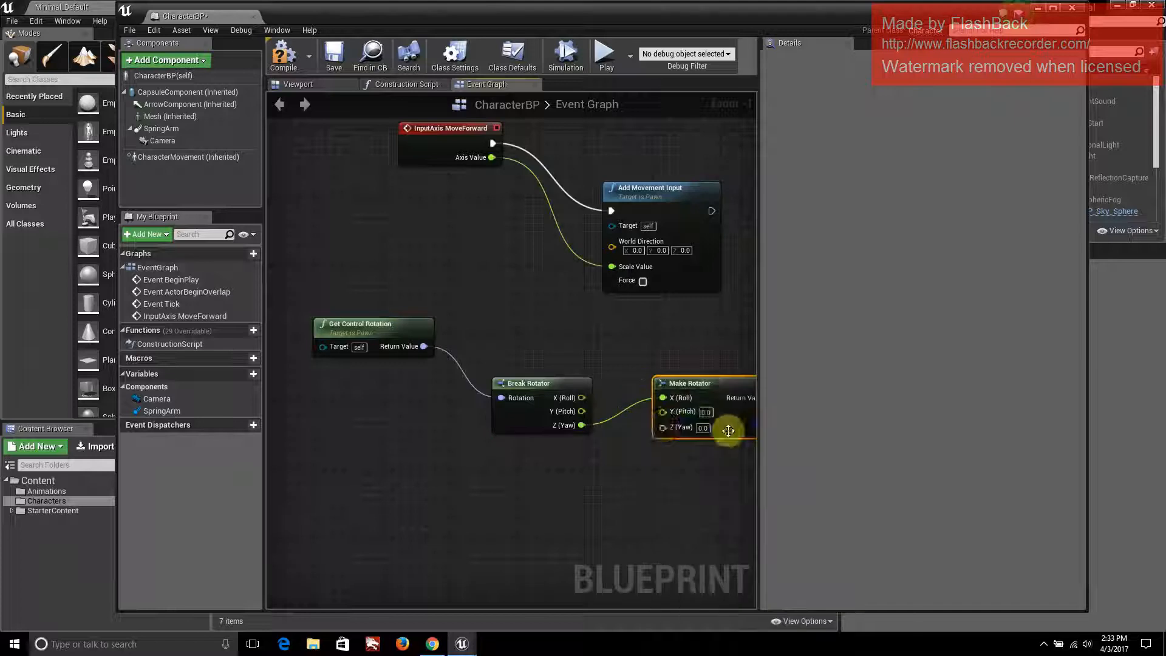
right_drag(648, 502, 493, 426)
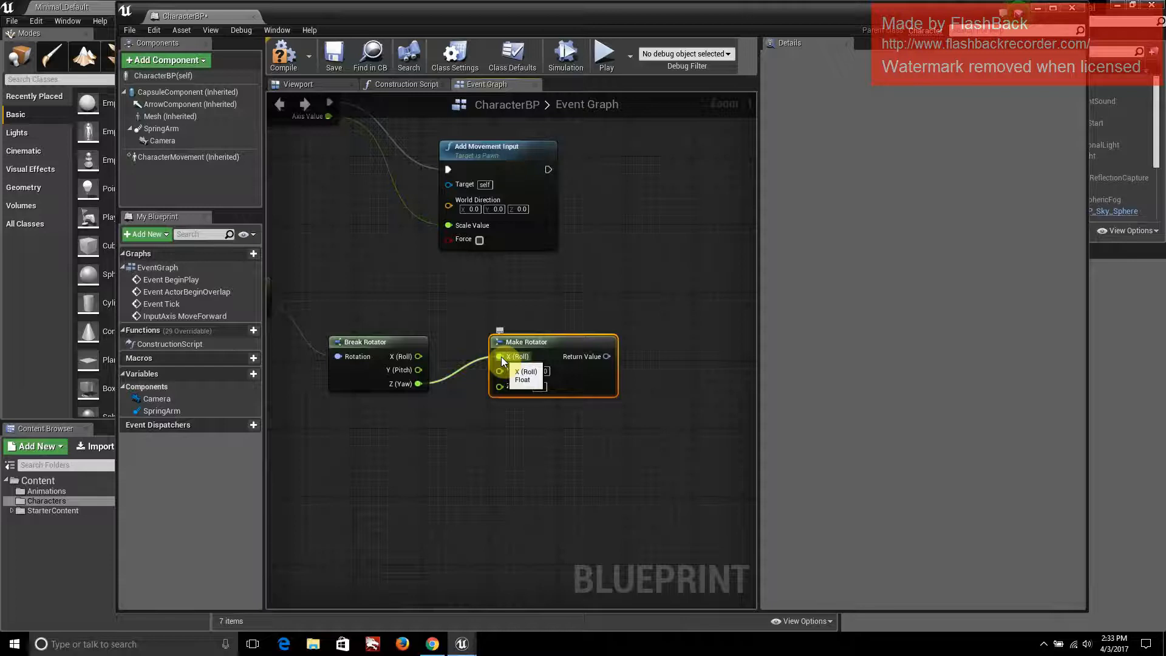
ctrl+drag(501, 356, 500, 388)
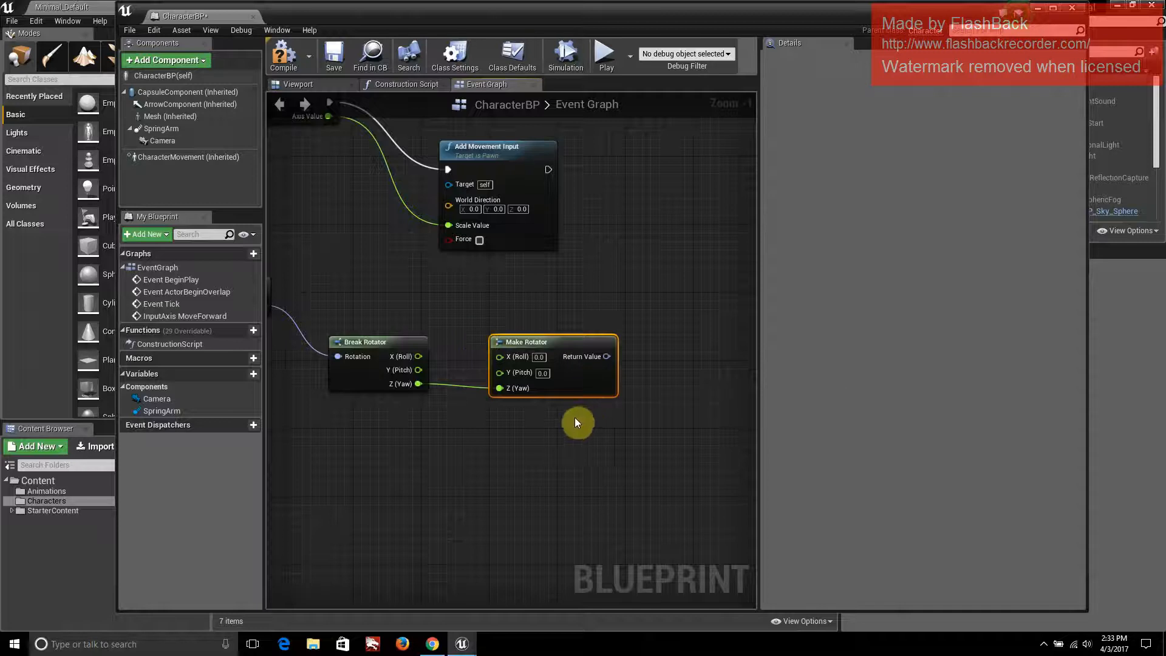
Add a Get Forward Vector node fed by Make Rotator and connect its Return Value to Add Movement Input's World Direction
drag(606, 356, 696, 378)
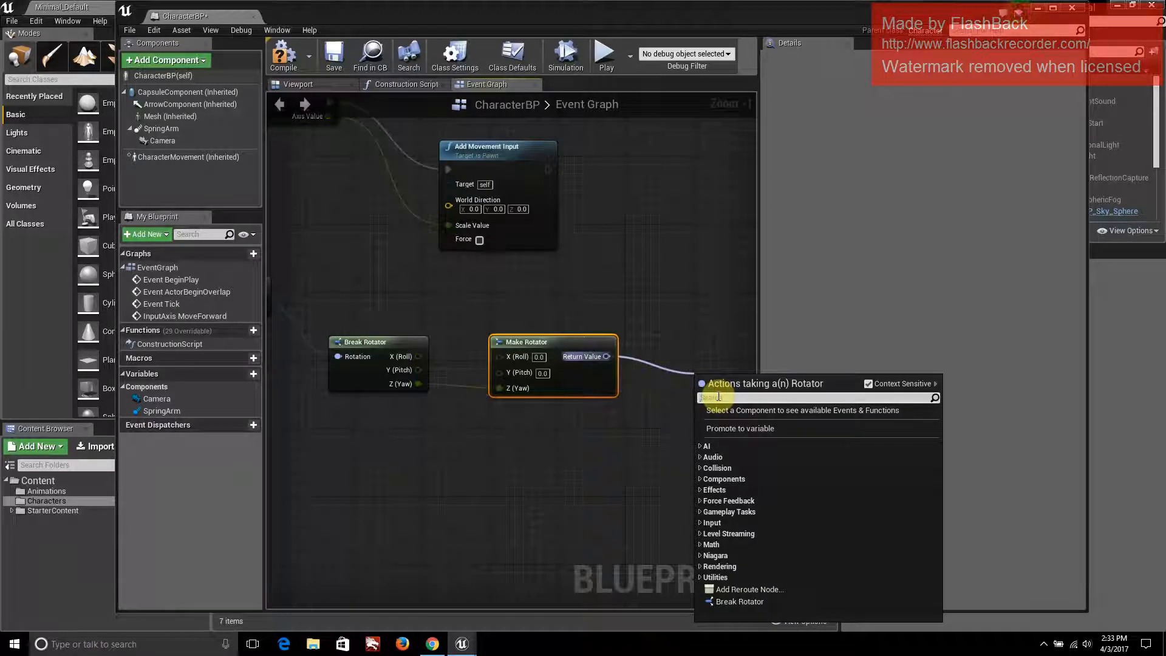
text(Get)
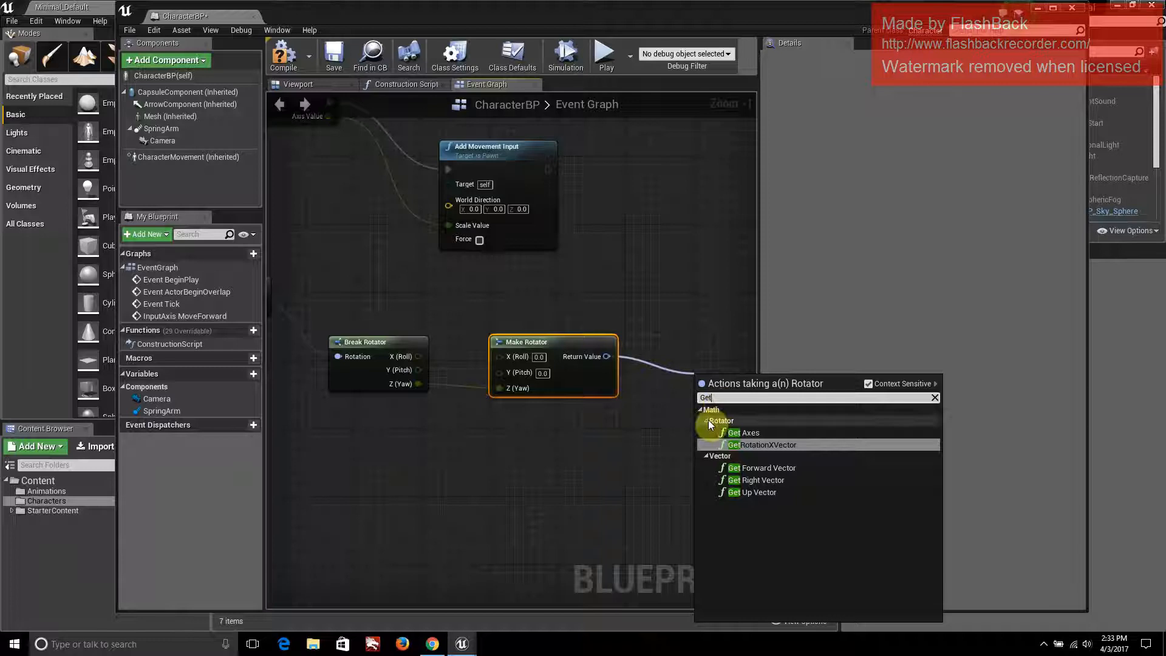
text( Forw)
key(Return)
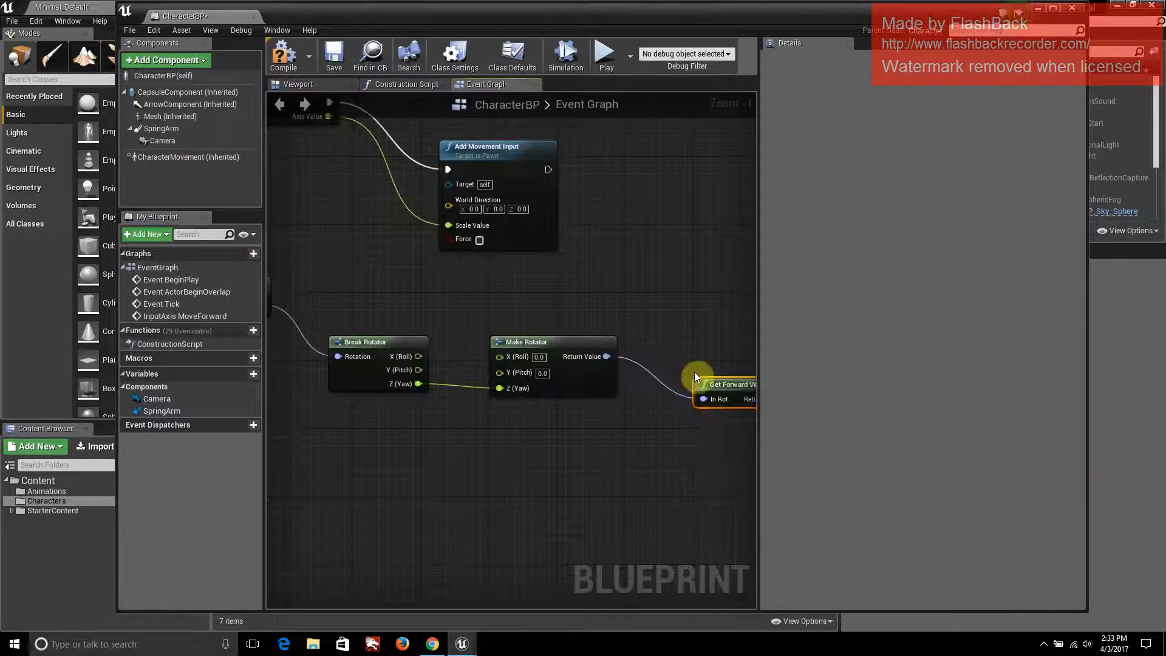
right_drag(693, 318, 548, 298)
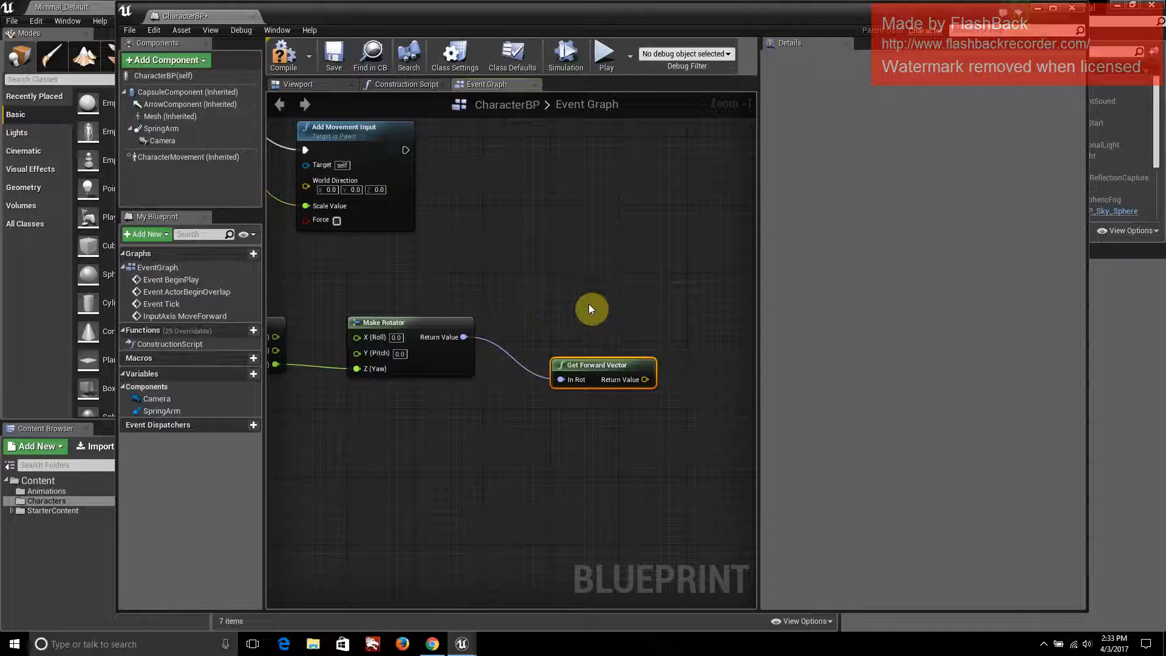
click(694, 426)
right_drag(504, 321, 526, 367)
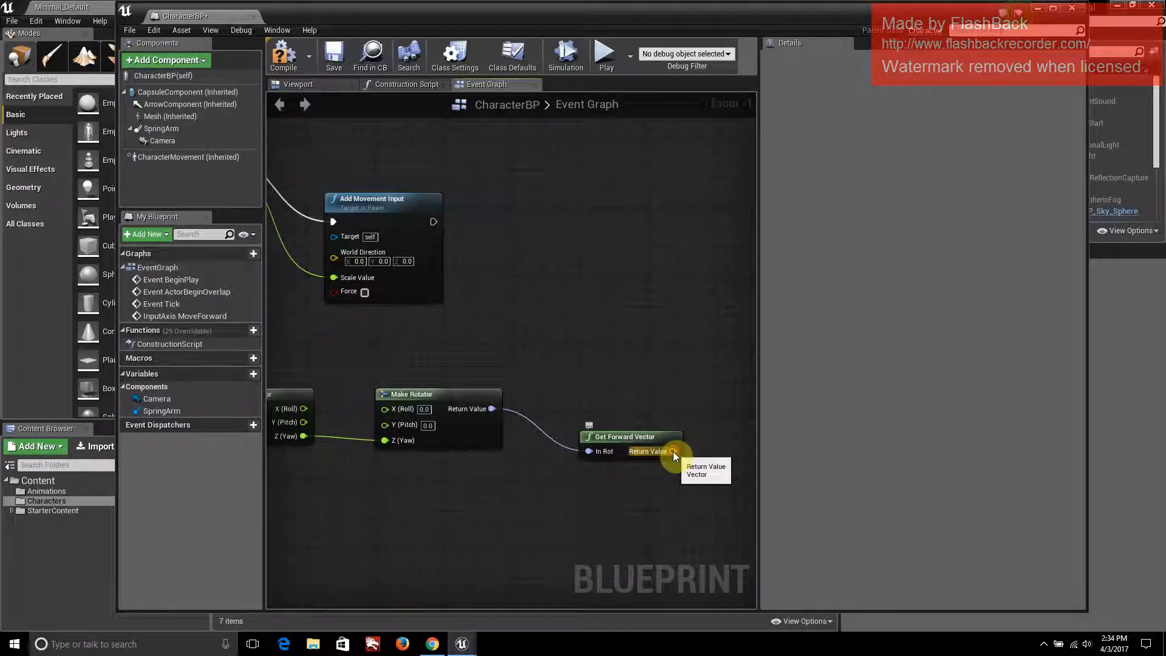
drag(673, 451, 330, 255)
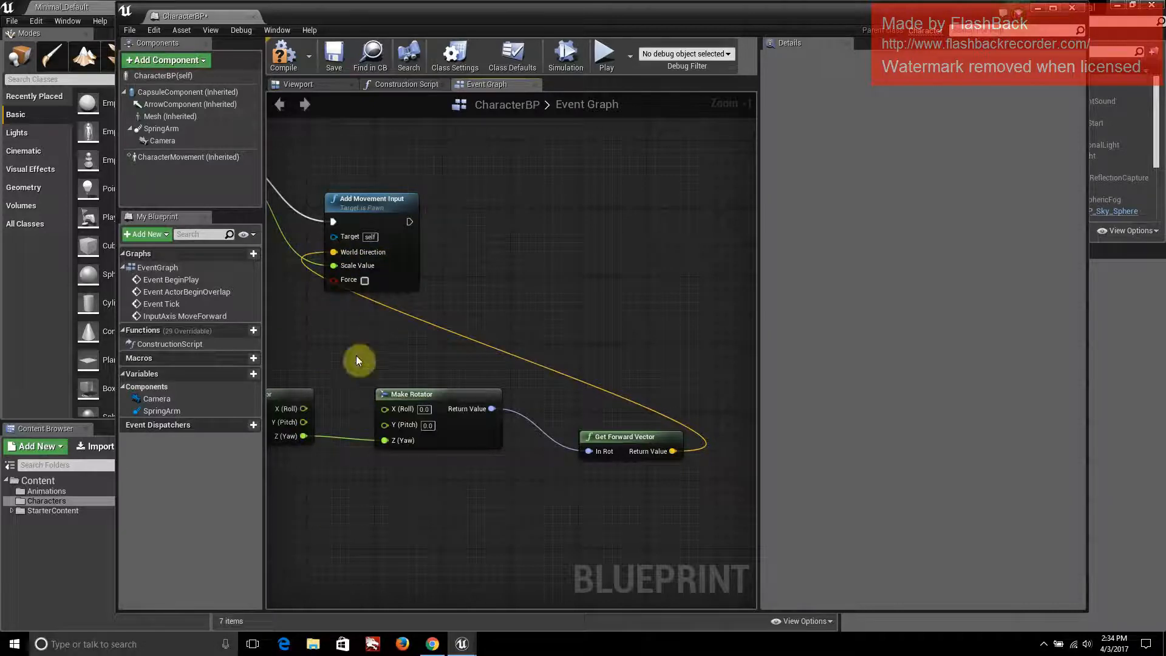
Add the MoveRight input axis event and place it below the Get Control Rotation node
right_drag(340, 348, 546, 334)
right_drag(477, 379, 536, 224)
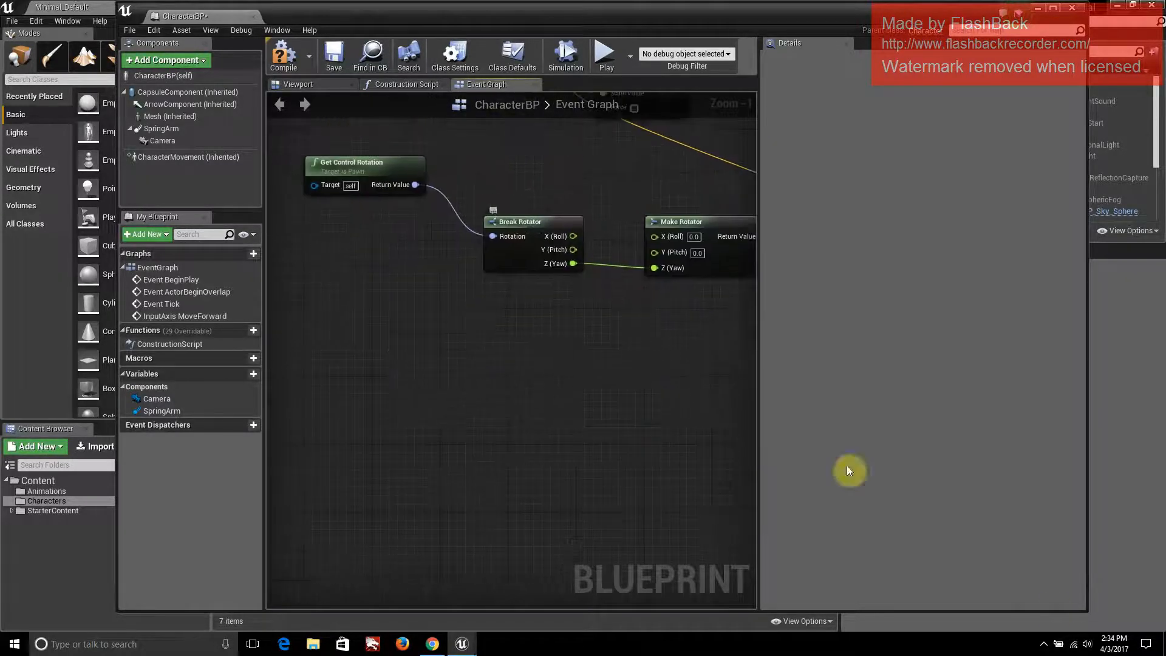
right_drag(507, 437, 592, 458)
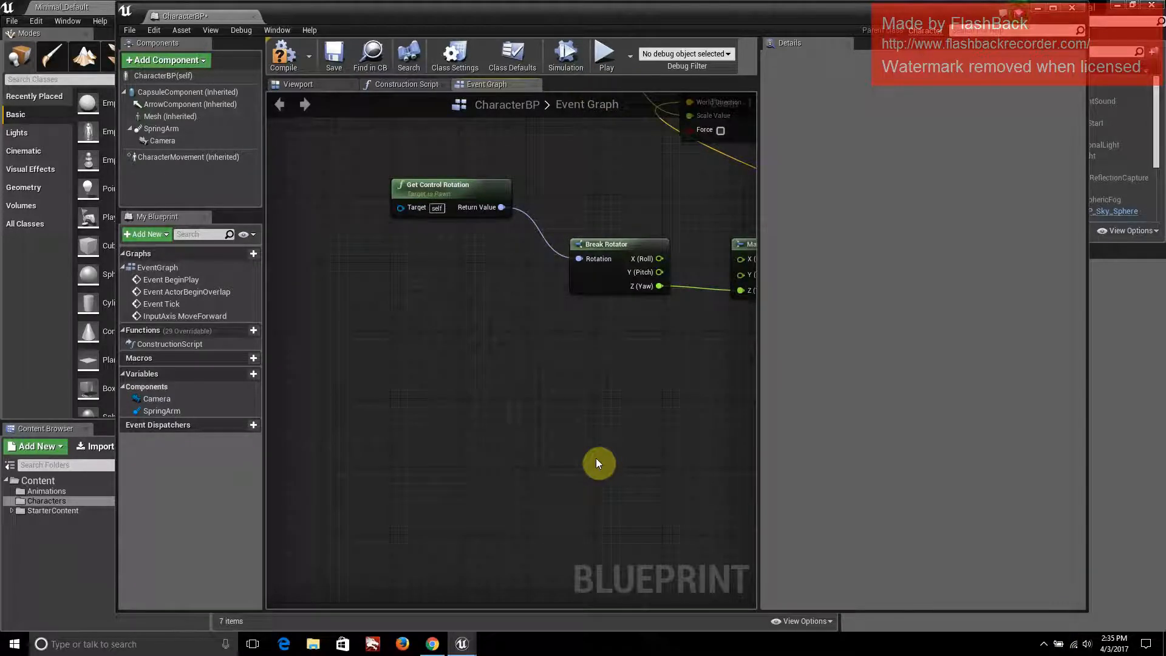
right_drag(451, 465, 449, 632)
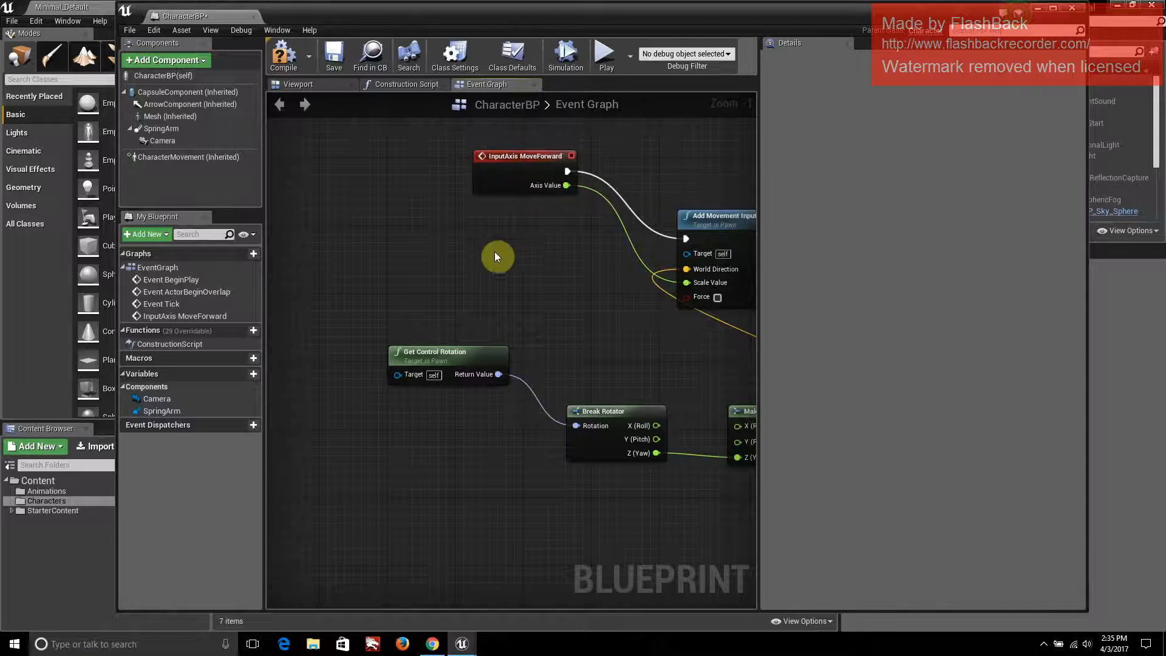
right_drag(483, 271, 440, 323)
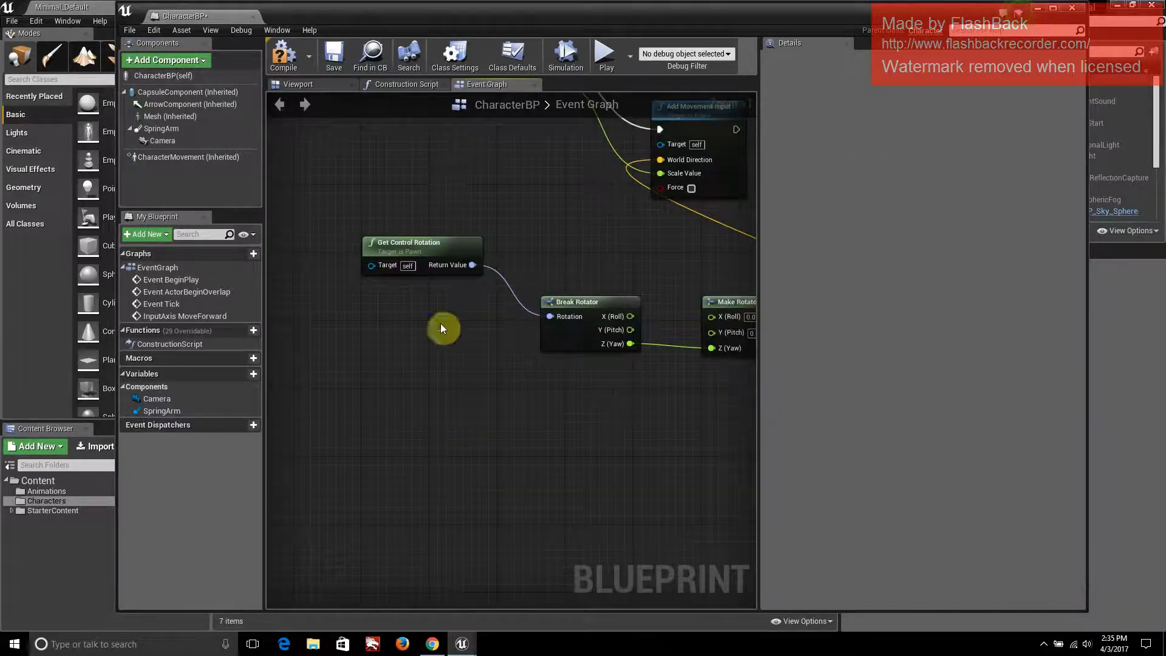
right_click(466, 446)
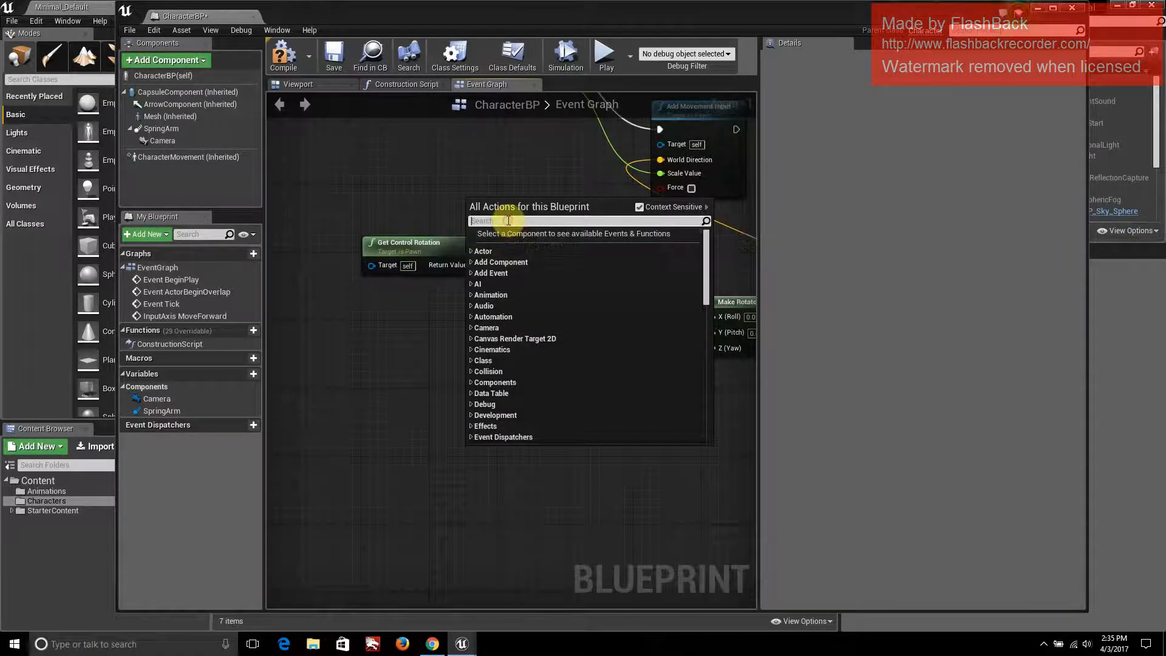
text(moveright)
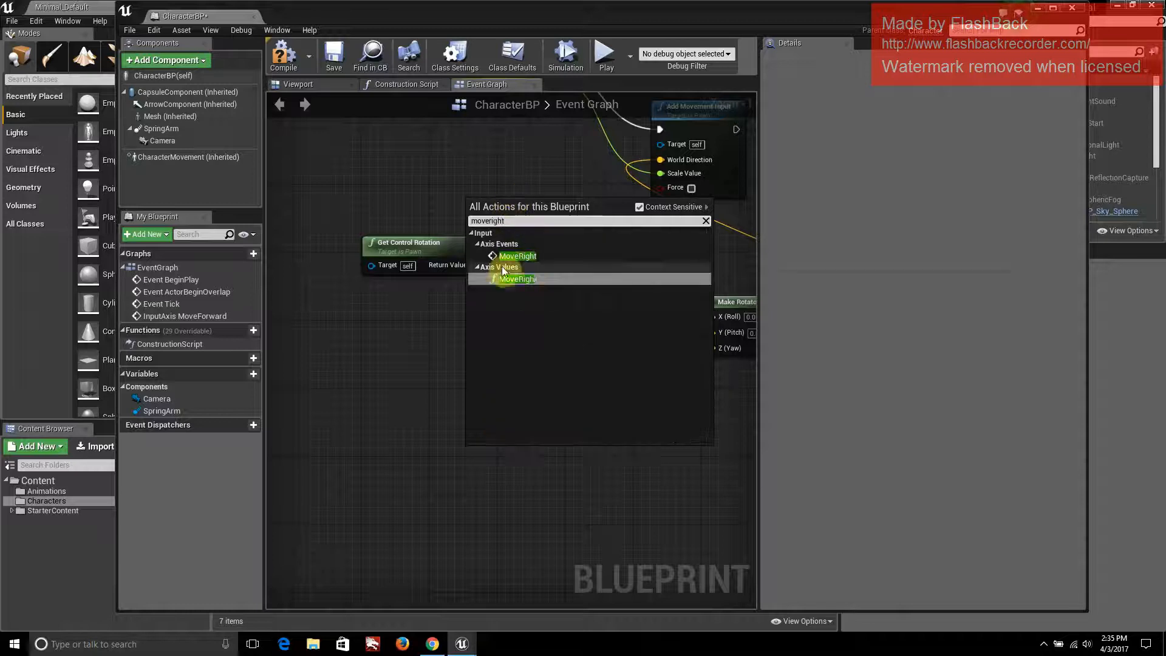
click(534, 255)
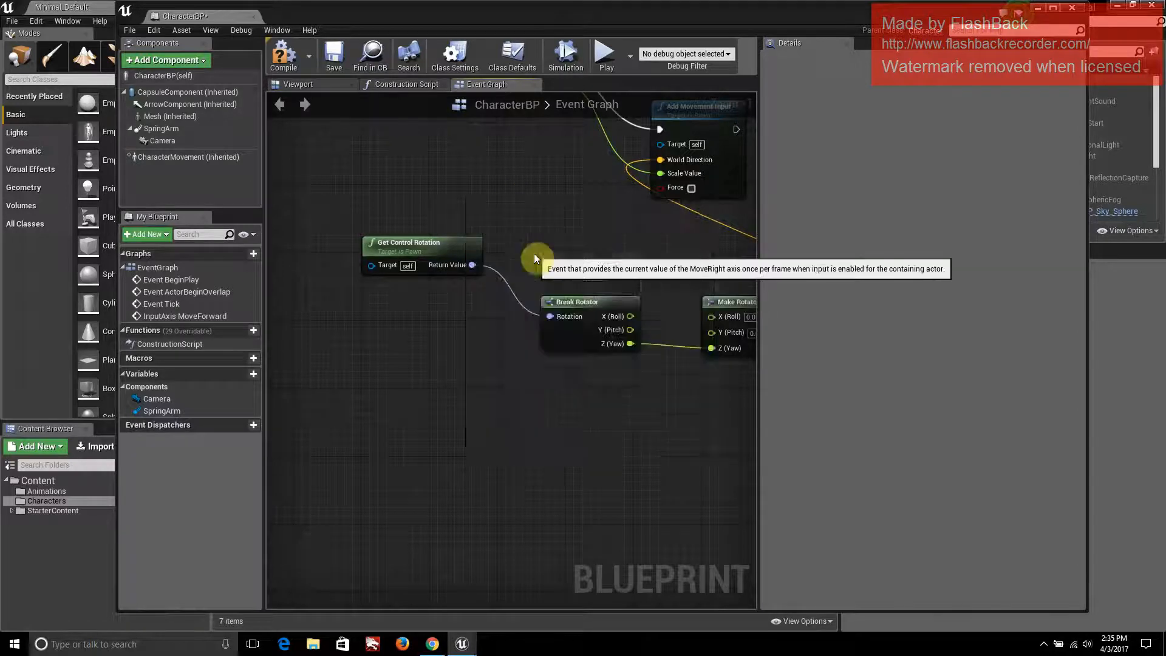
drag(529, 477, 496, 418)
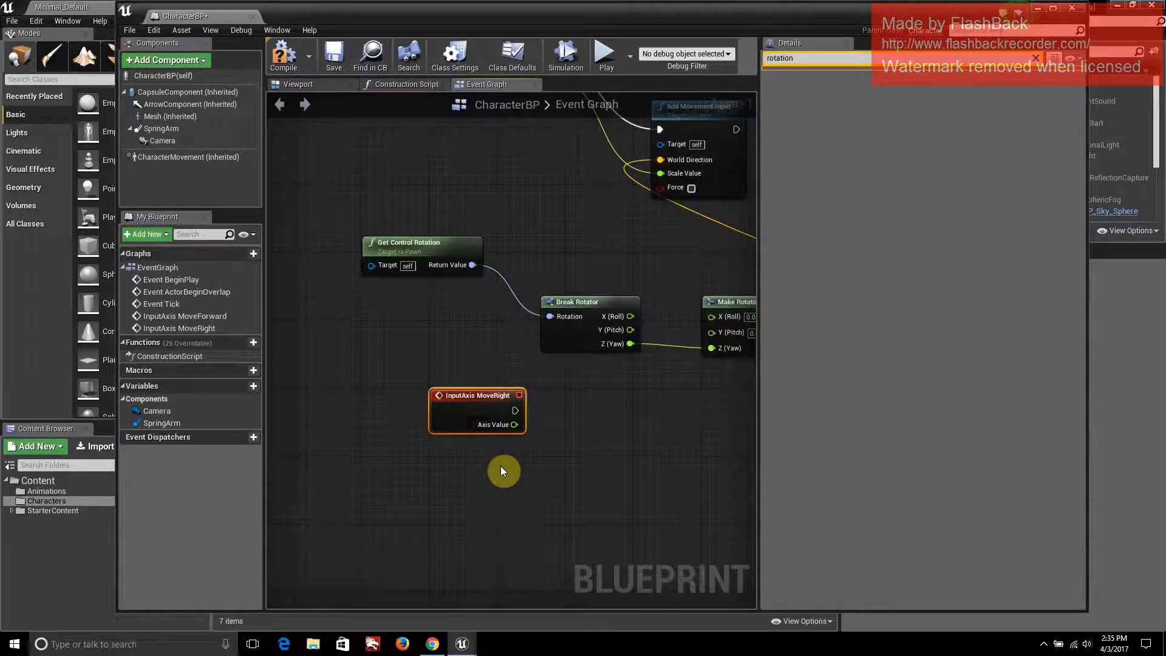
Add an Add Movement Input node executed by InputAxis MoveRight and connect the event's Axis Value to its Scale Value
drag(516, 411, 640, 487)
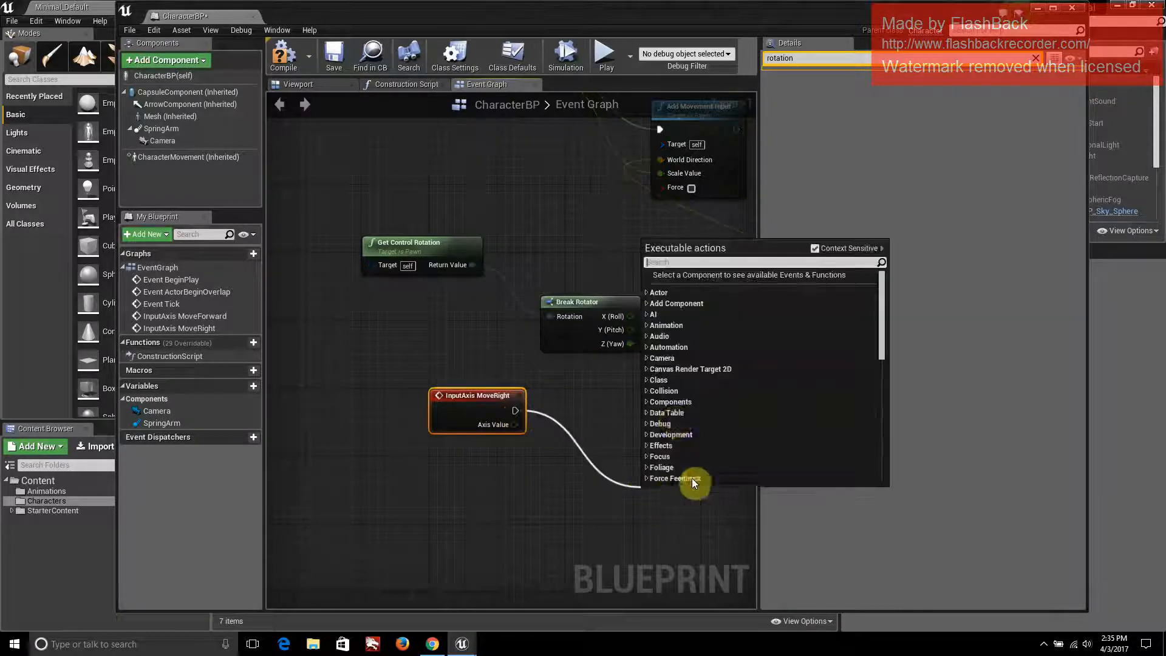
text(Addmove)
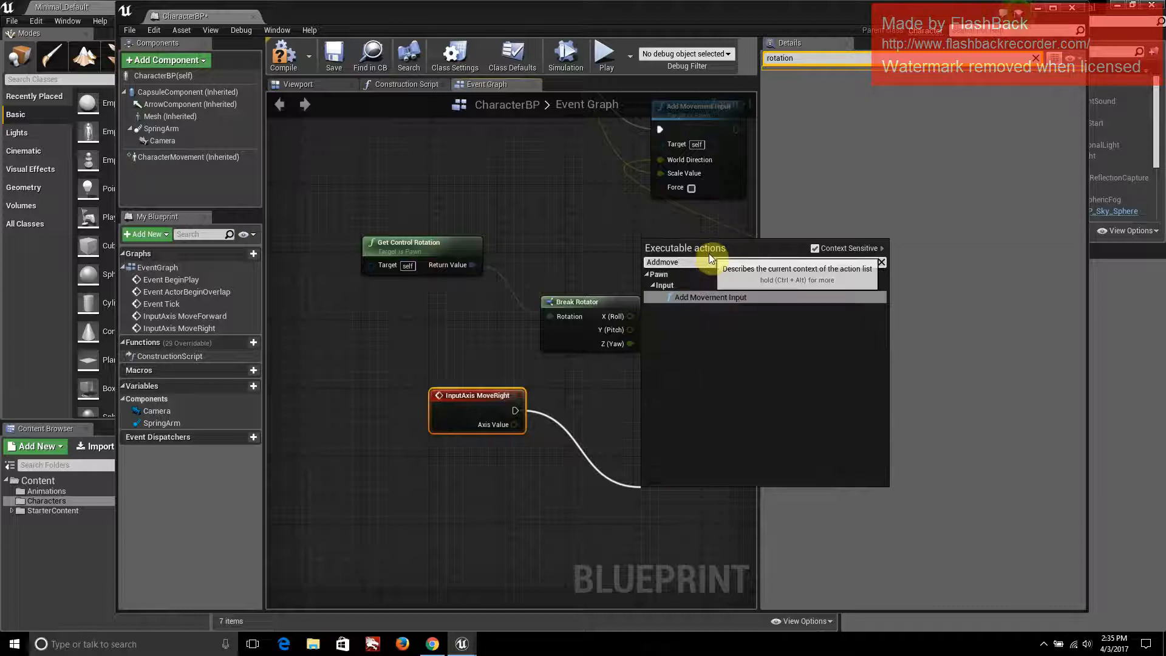
key(Return)
right_drag(613, 431, 566, 246)
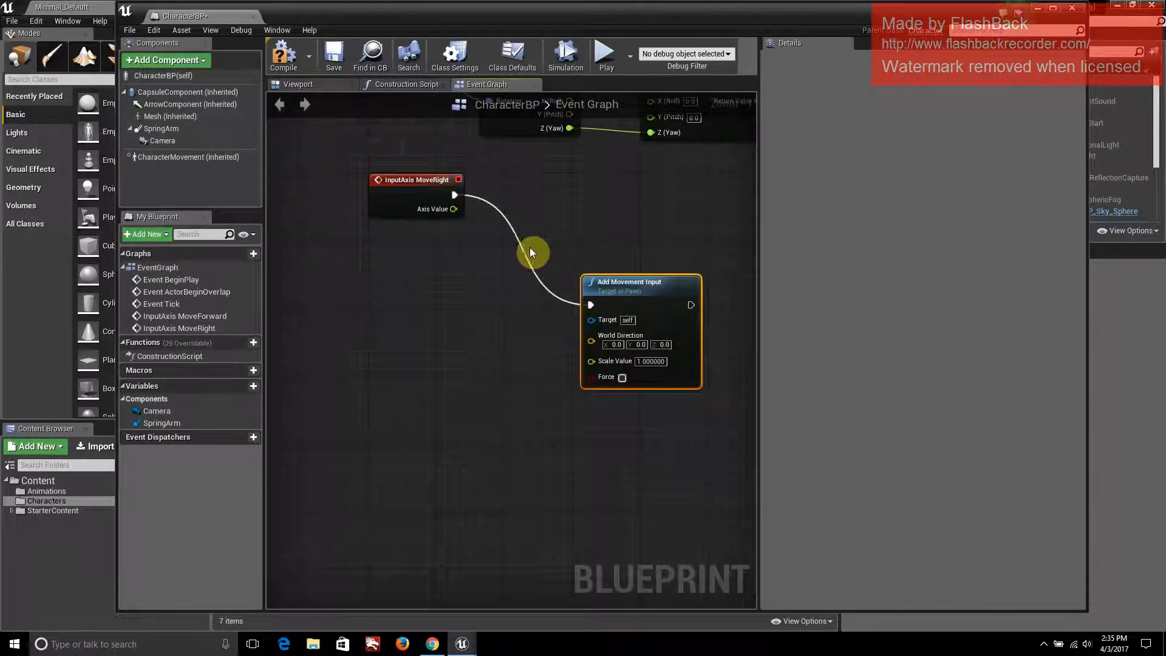
drag(454, 209, 593, 365)
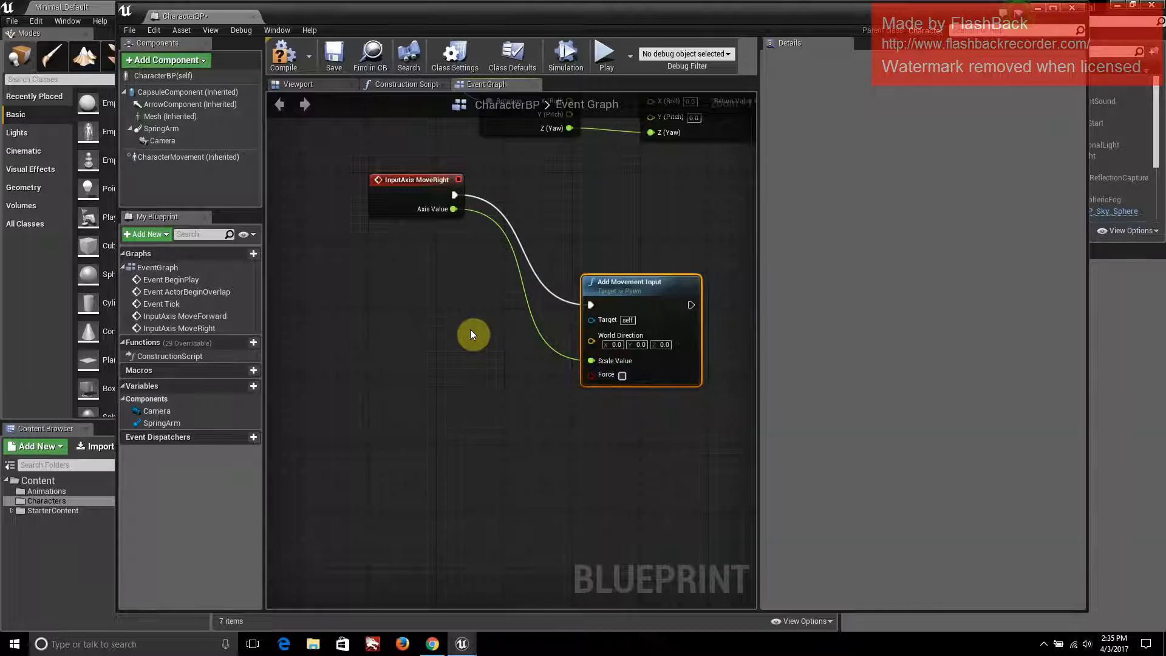
click(1044, 645)
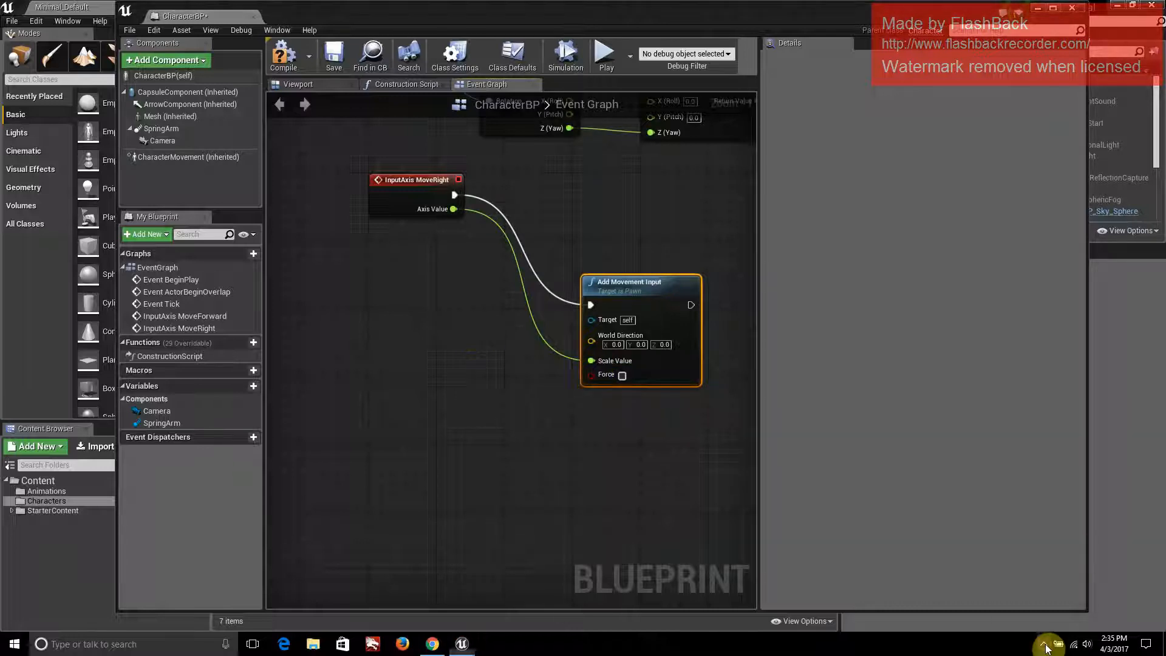
click(679, 456)
Add a Get Right Vector node fed by Make Rotator and connect its Return Value to World Direction on MoveRight's Add Movement Input
right_drag(585, 367, 504, 344)
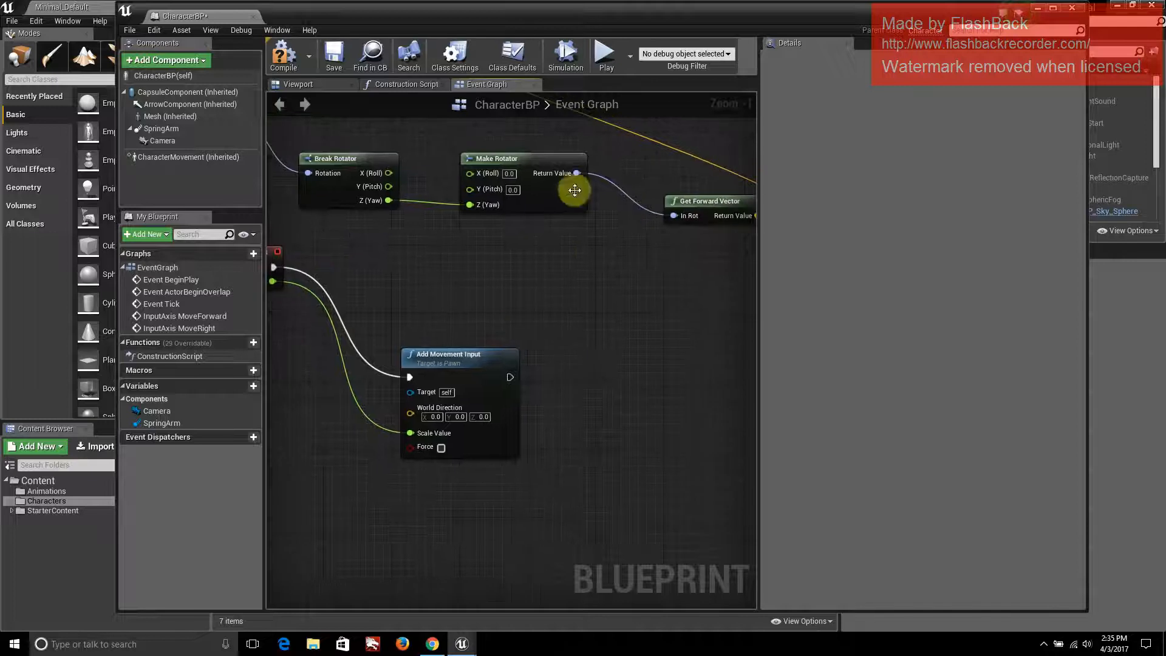
drag(578, 172, 610, 340)
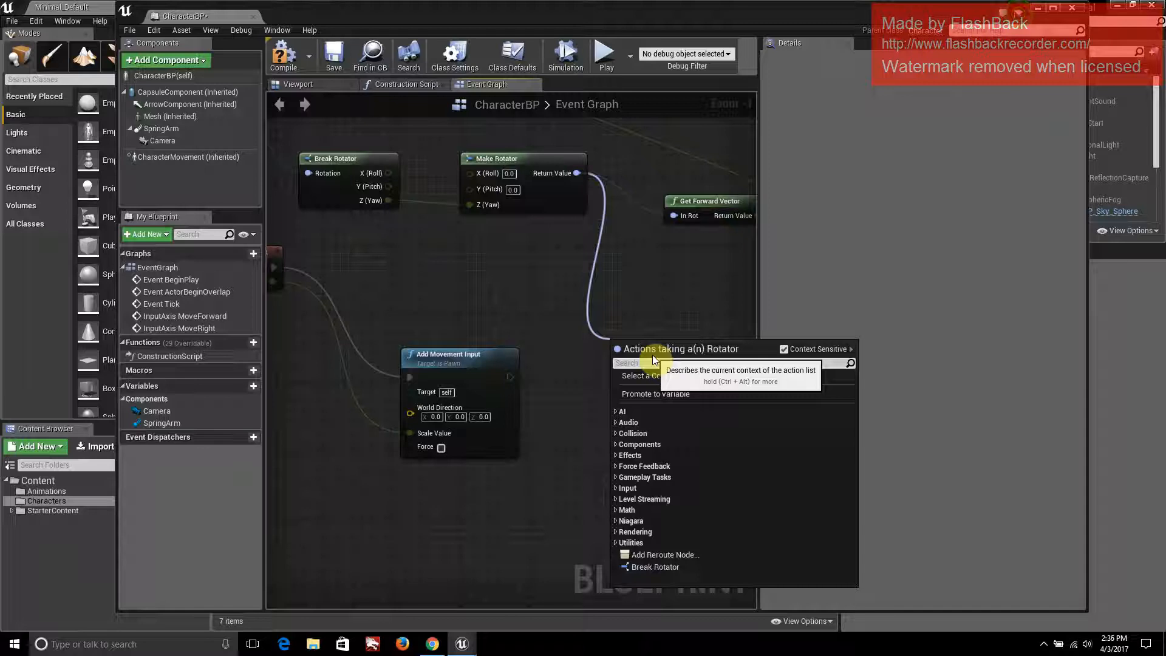
text(Get)
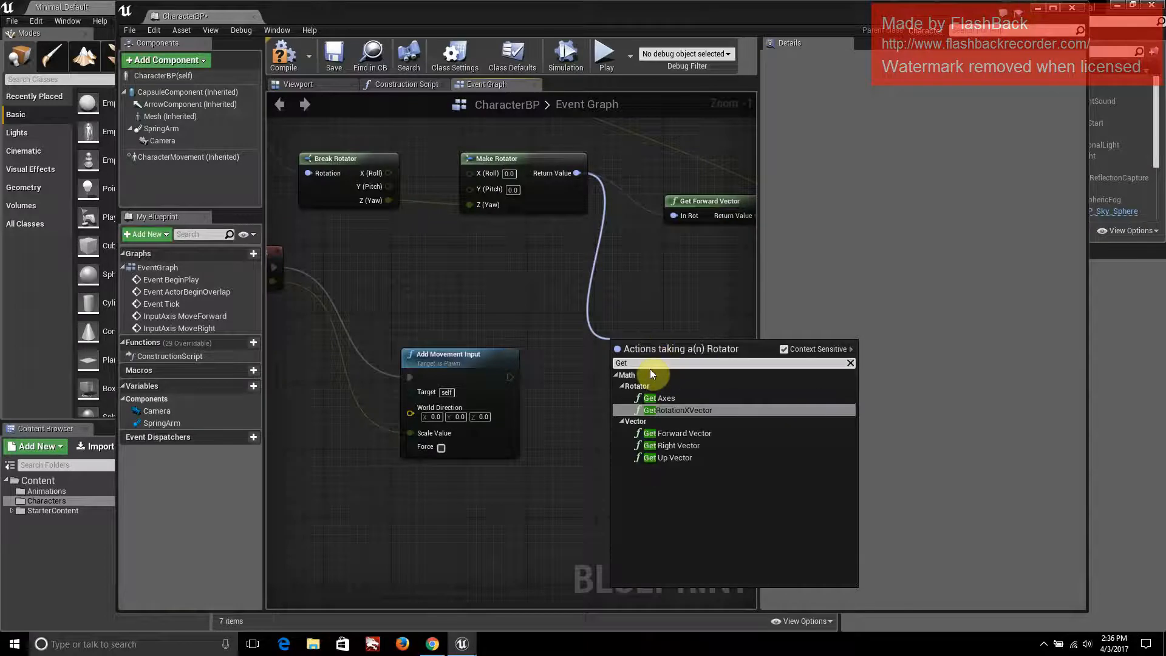
click(690, 445)
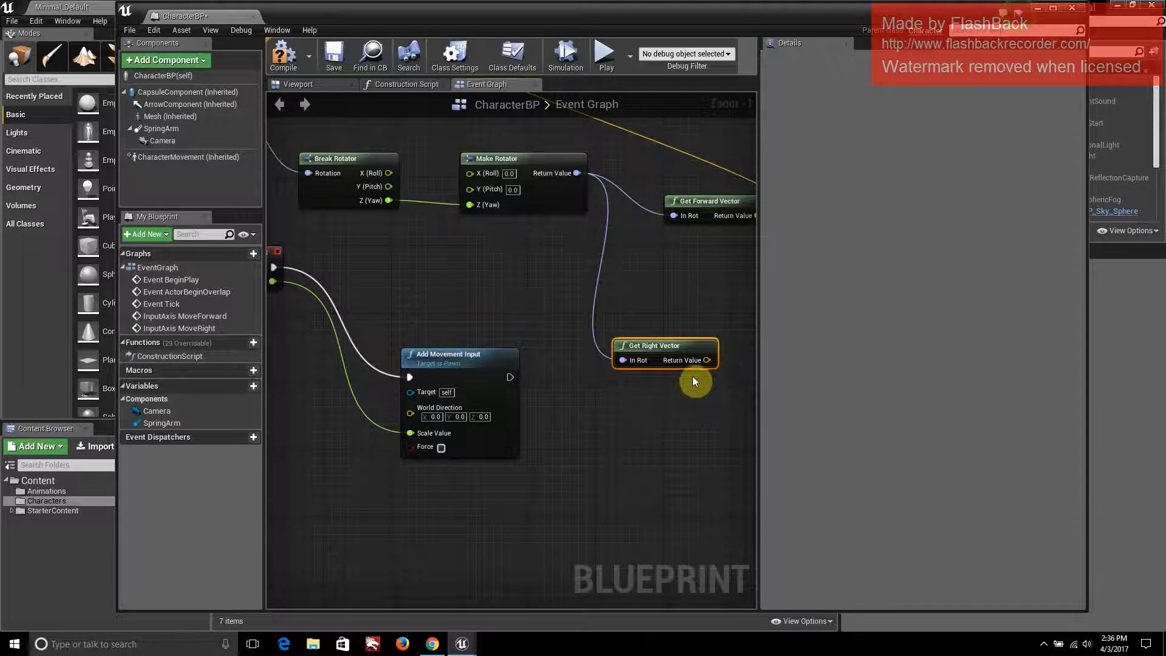
drag(708, 360, 407, 413)
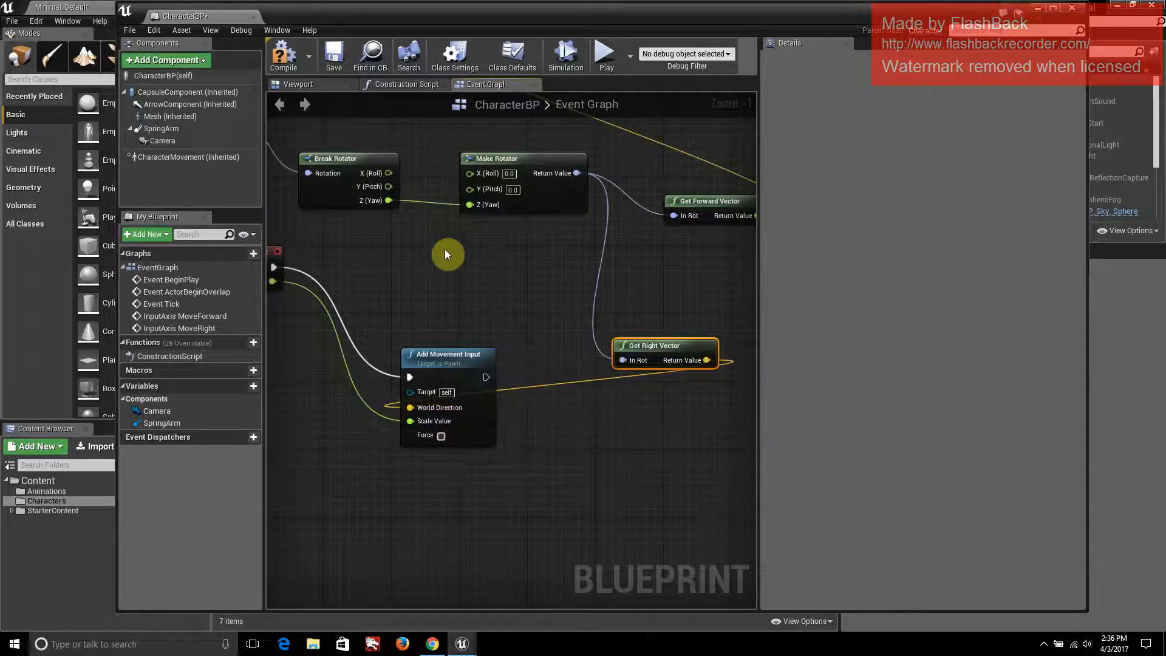
Enclose the MoveForward and MoveRight node networks in a comment box titled "Movement"
right_drag(438, 264, 555, 549)
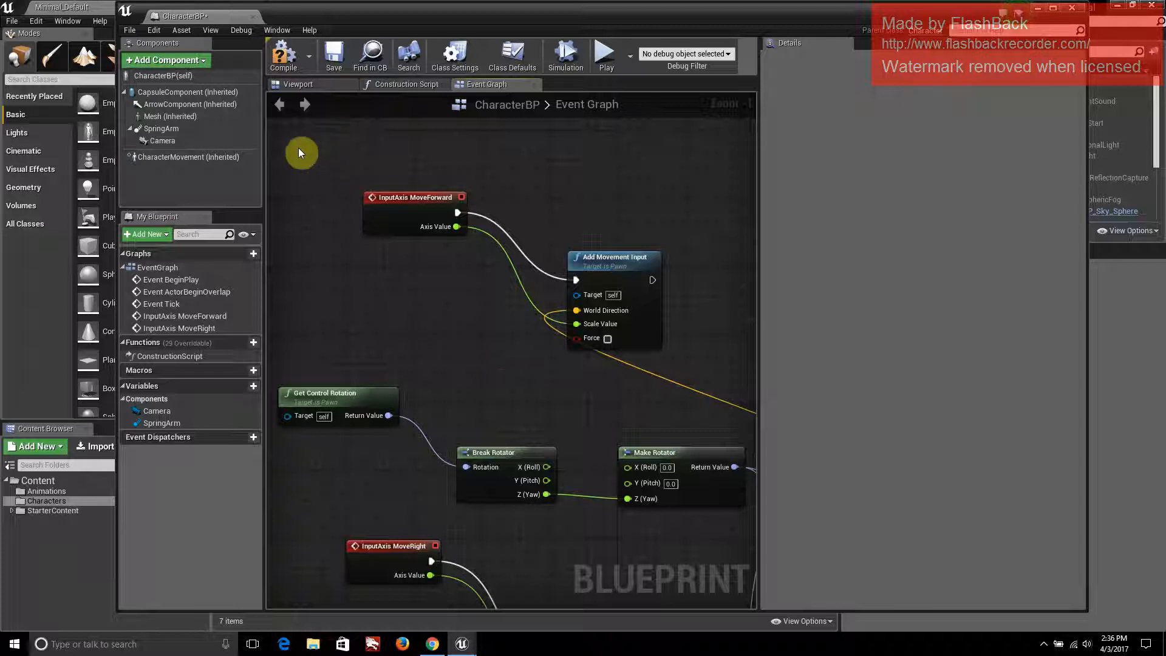
drag(286, 149, 582, 482)
right_drag(356, 279, 685, 557)
key(c)
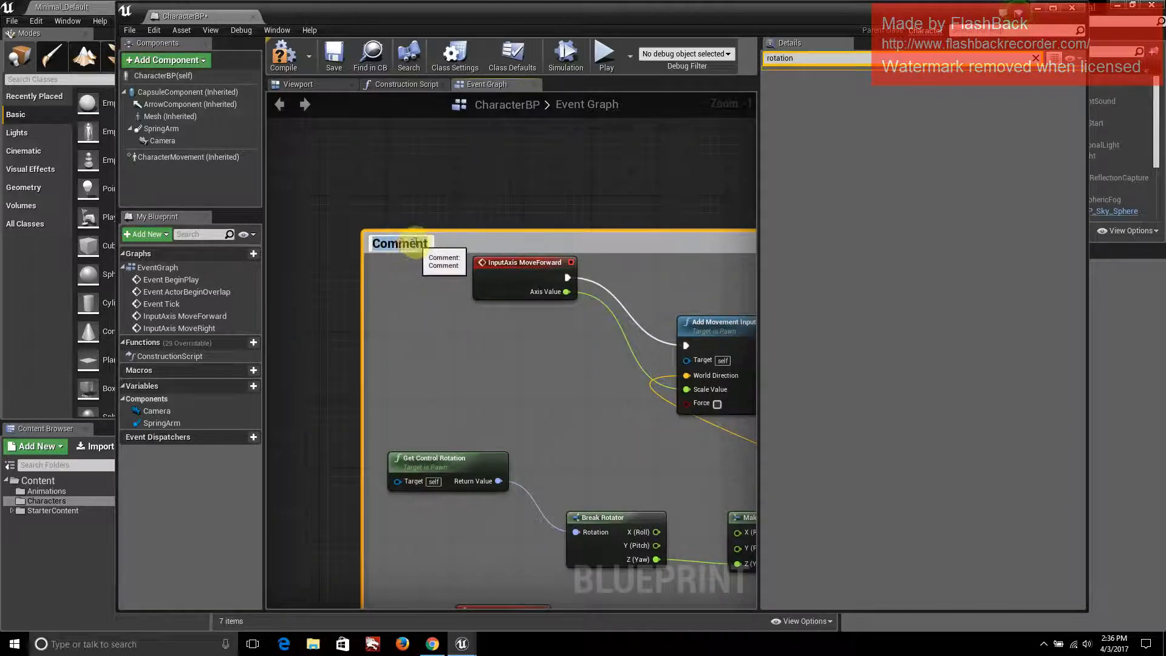
text(MOvement)
key(Return)
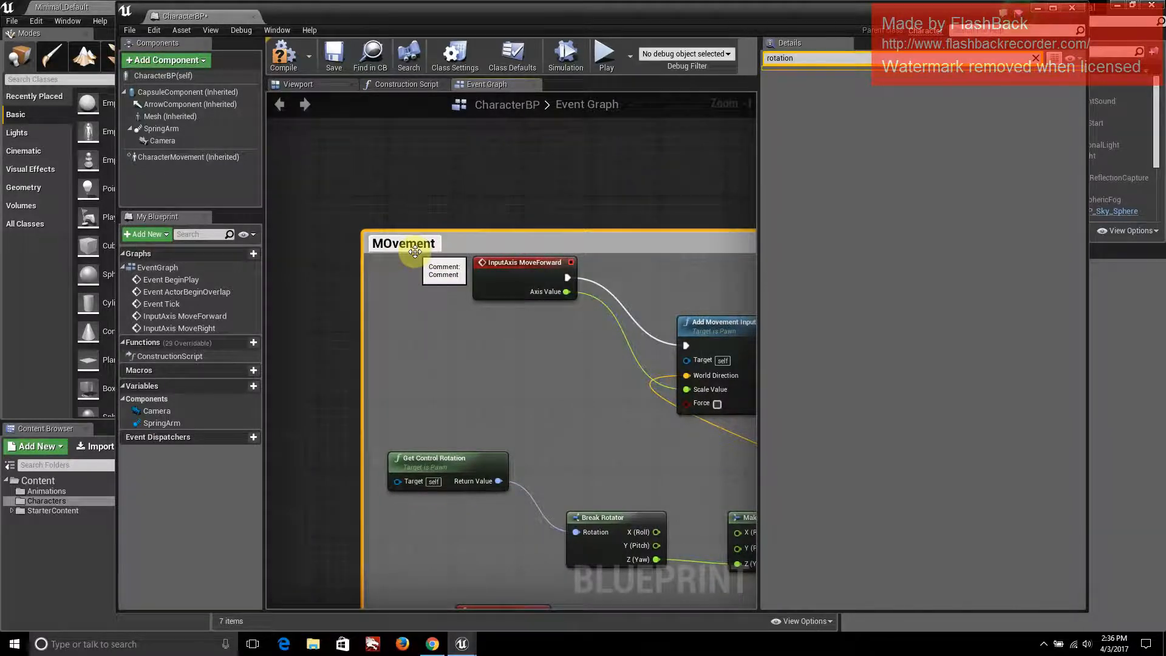
key(BackSpace)
text(o)
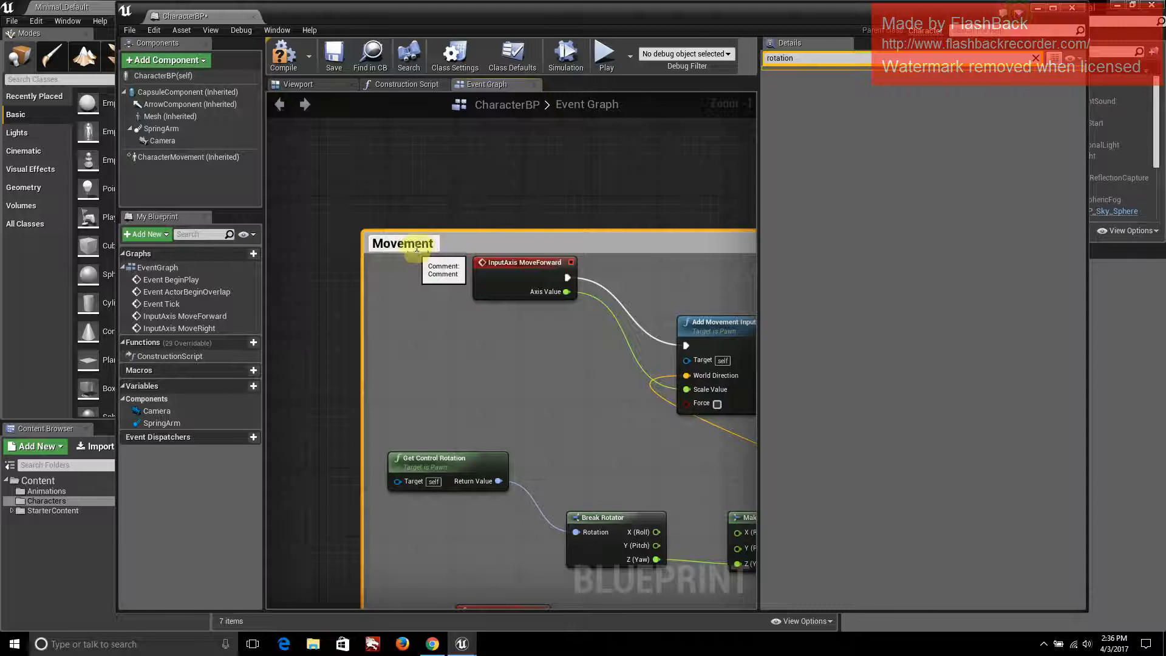
click(474, 300)
Add the TurnRight input axis event in the empty graph area below the Movement comment box
right_drag(509, 431, 552, 268)
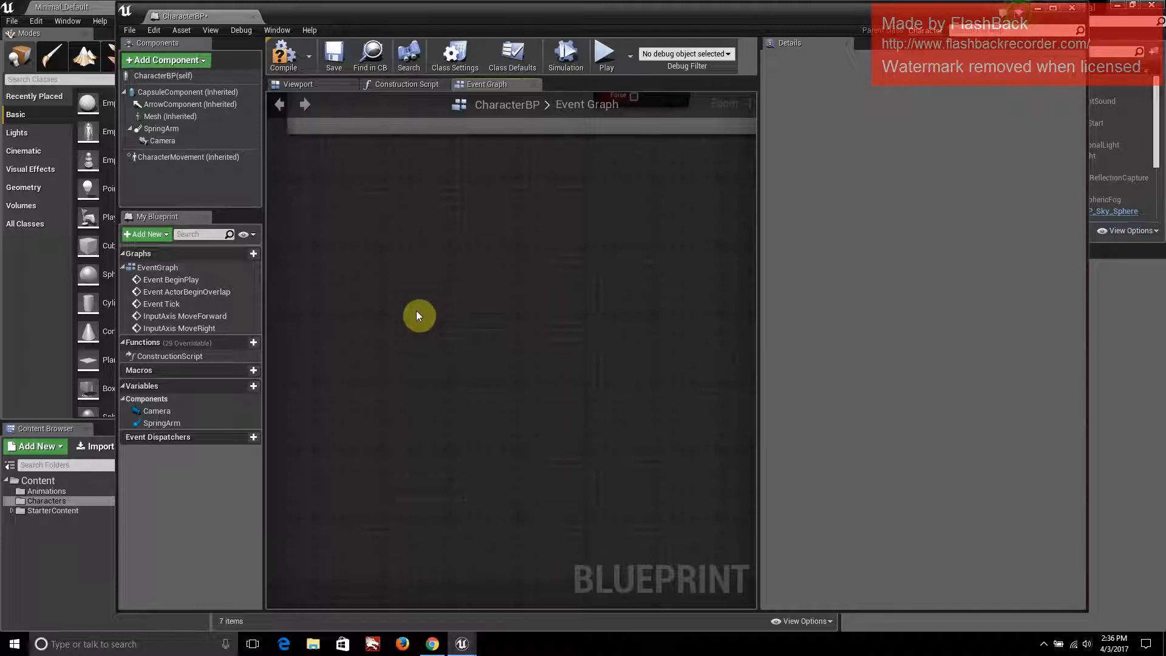
right_drag(417, 315, 359, 238)
scroll(397, 265, down, 1)
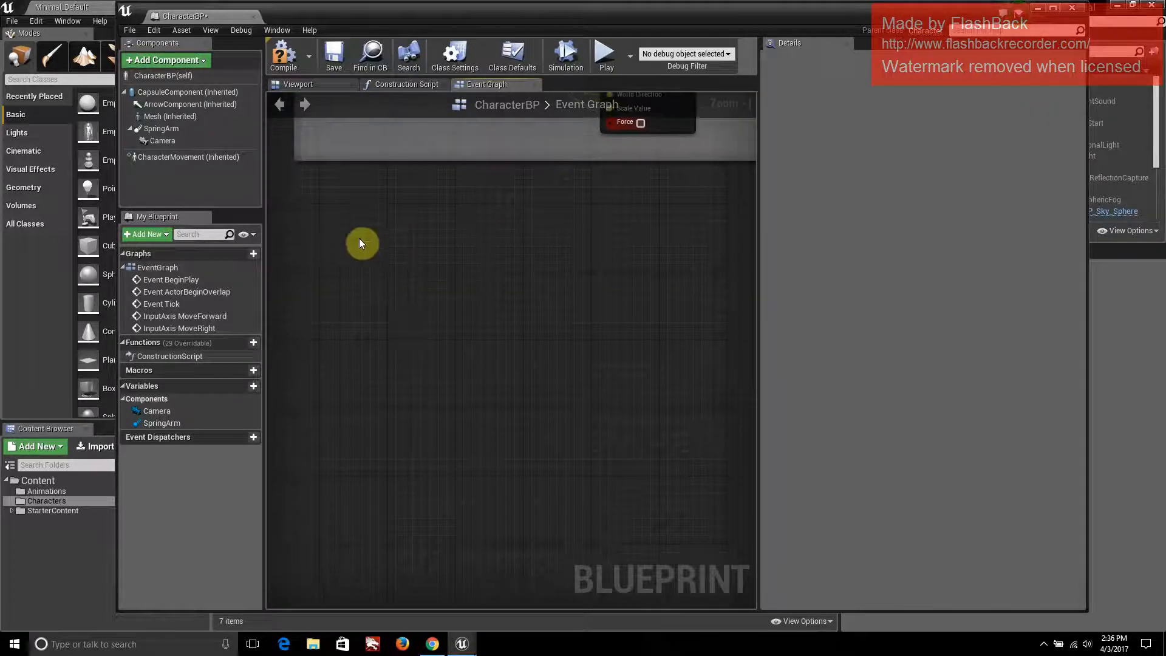
right_click(349, 284)
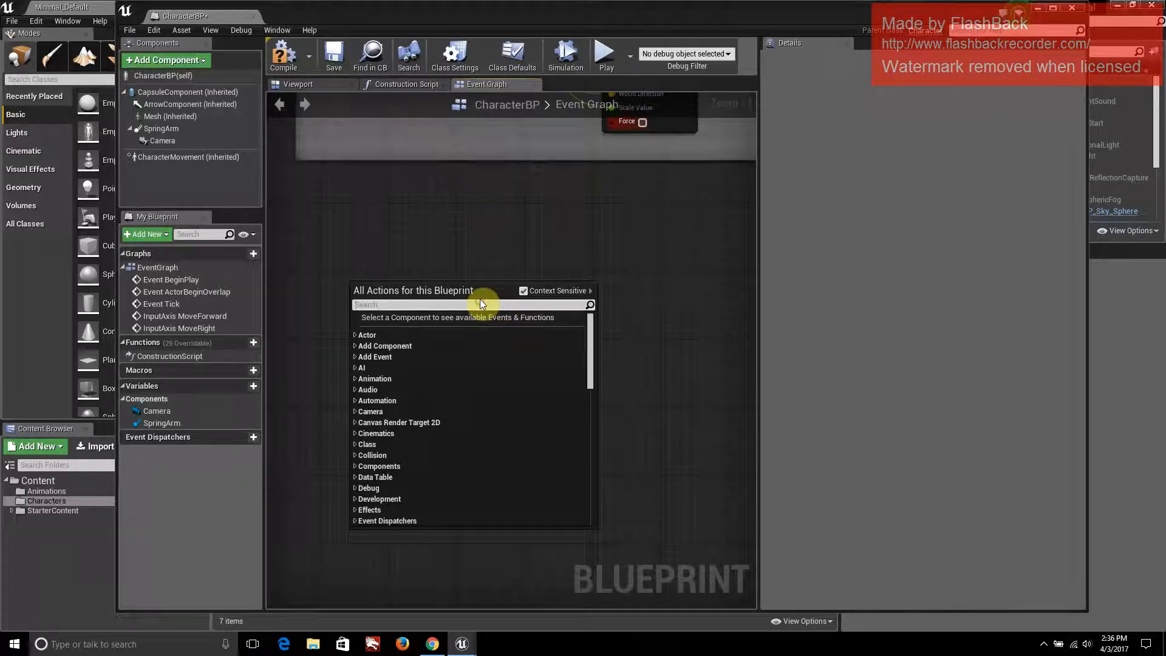
text(Trun)
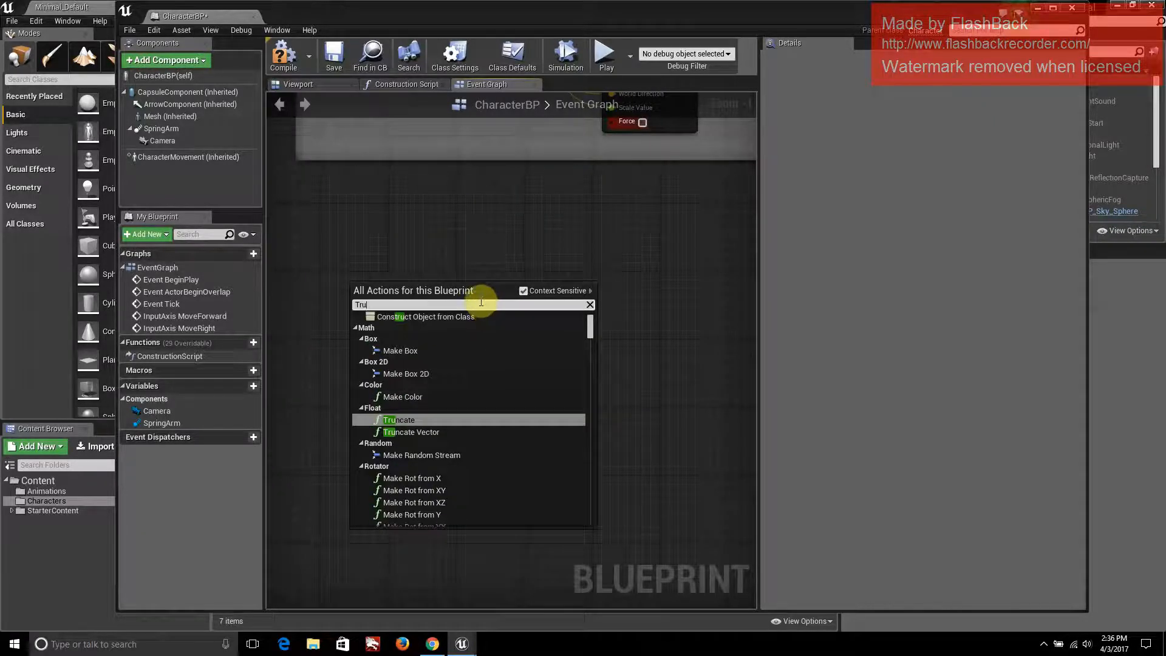
key(BackSpace)
key(BackSpace)
key(BackSpace)
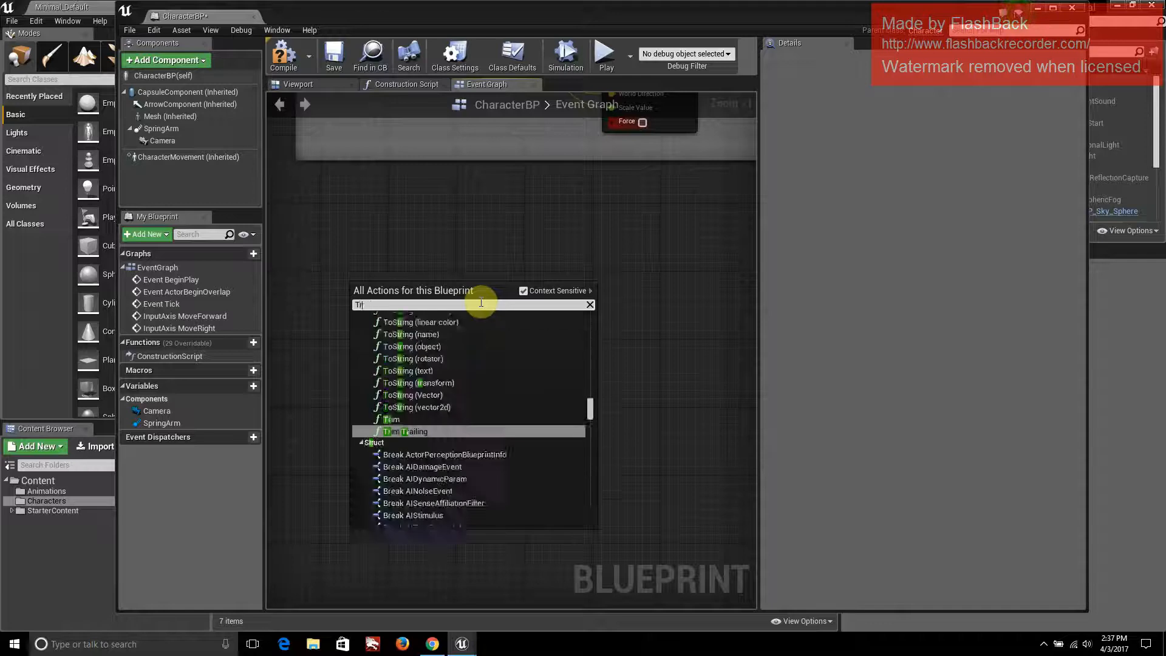
text(urn)
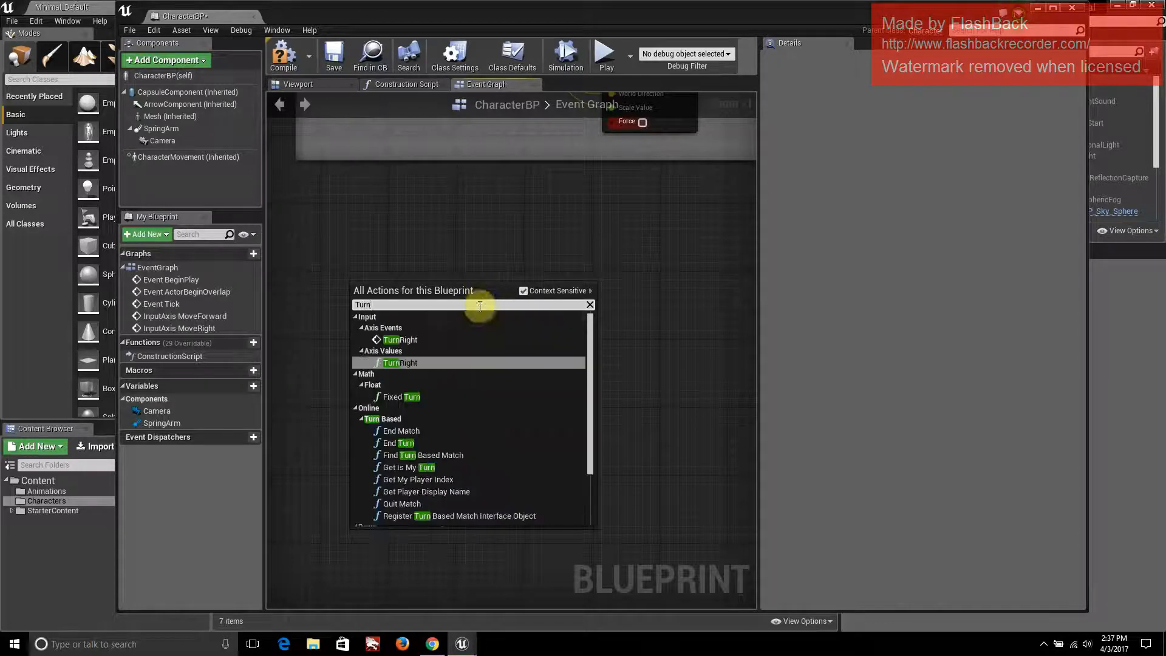
click(429, 341)
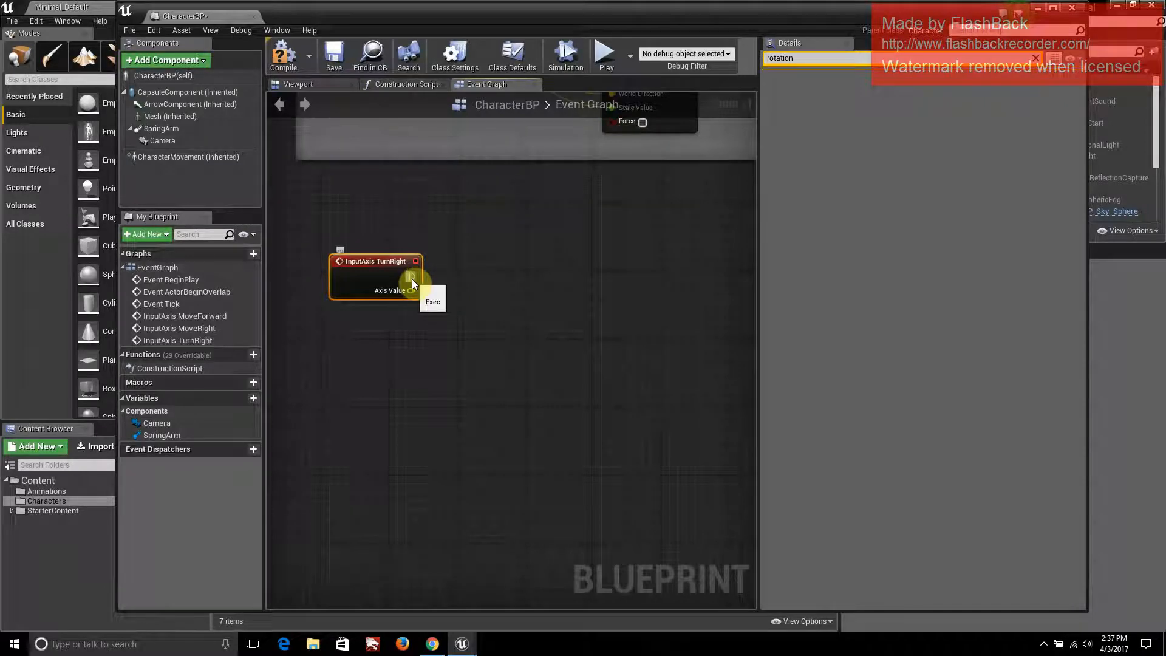
Add an Add Controller Yaw Input node executed by TurnRight, place it closer to the event, and connect Axis Value to Val
drag(412, 278, 540, 316)
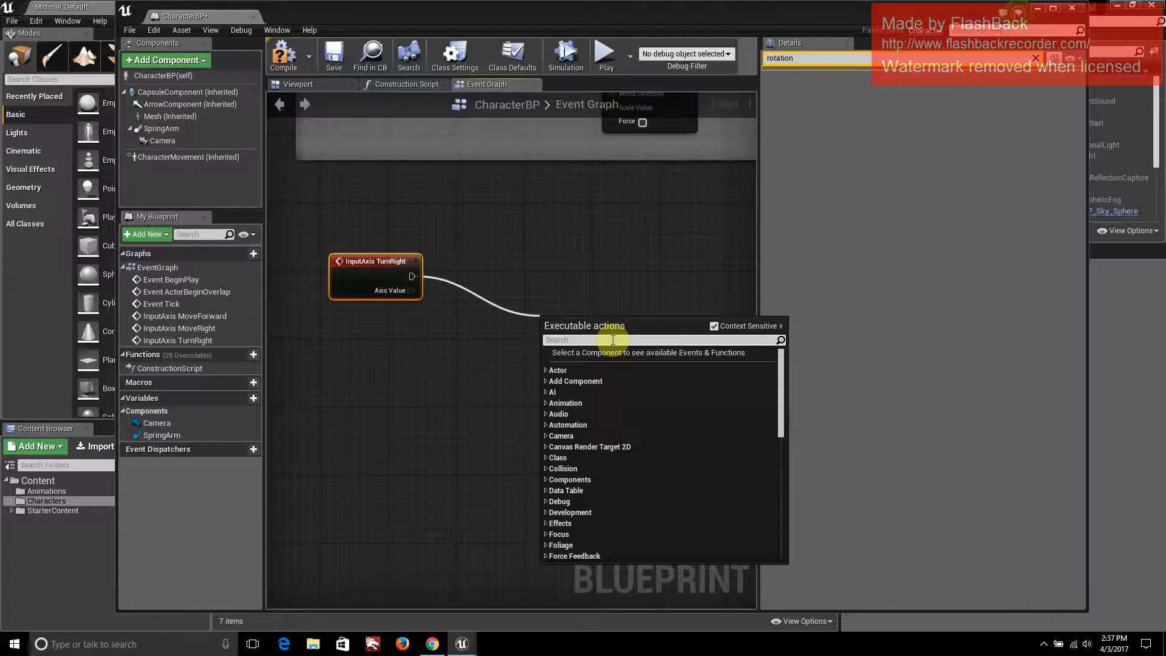
text(contro)
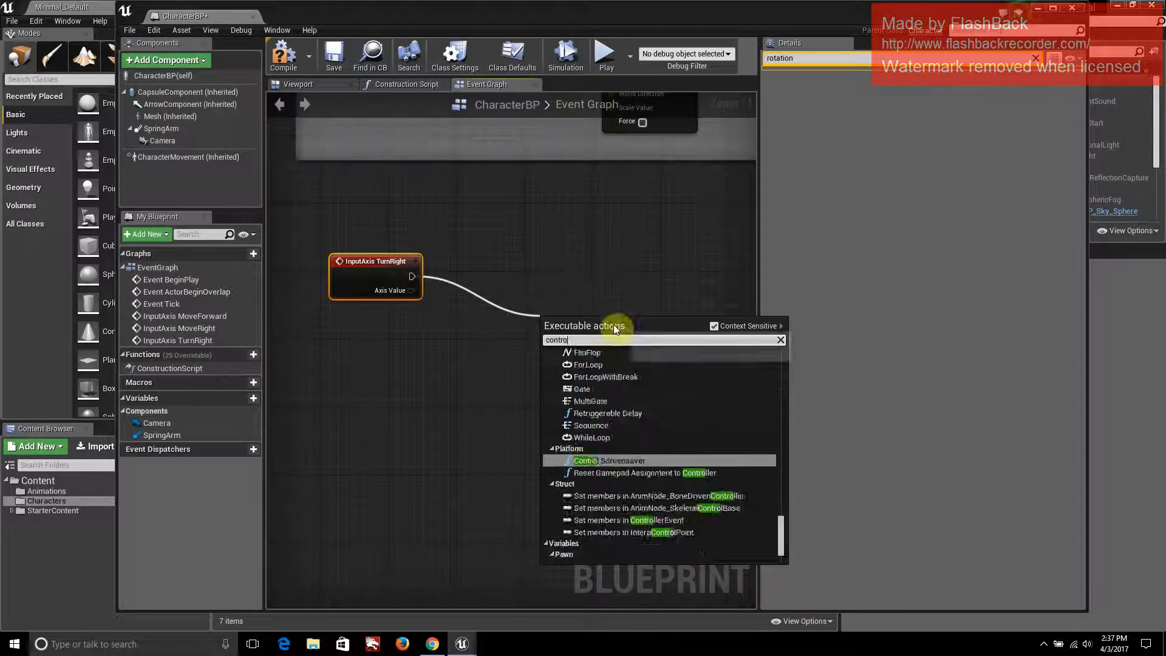
text(ller)
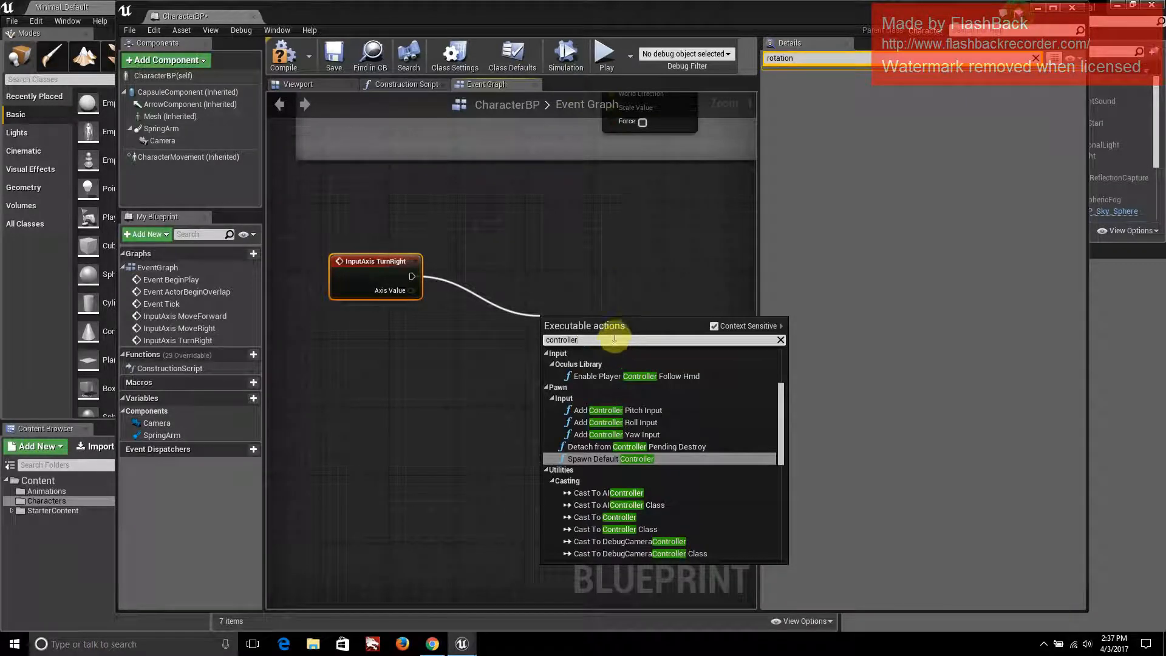
text( ya)
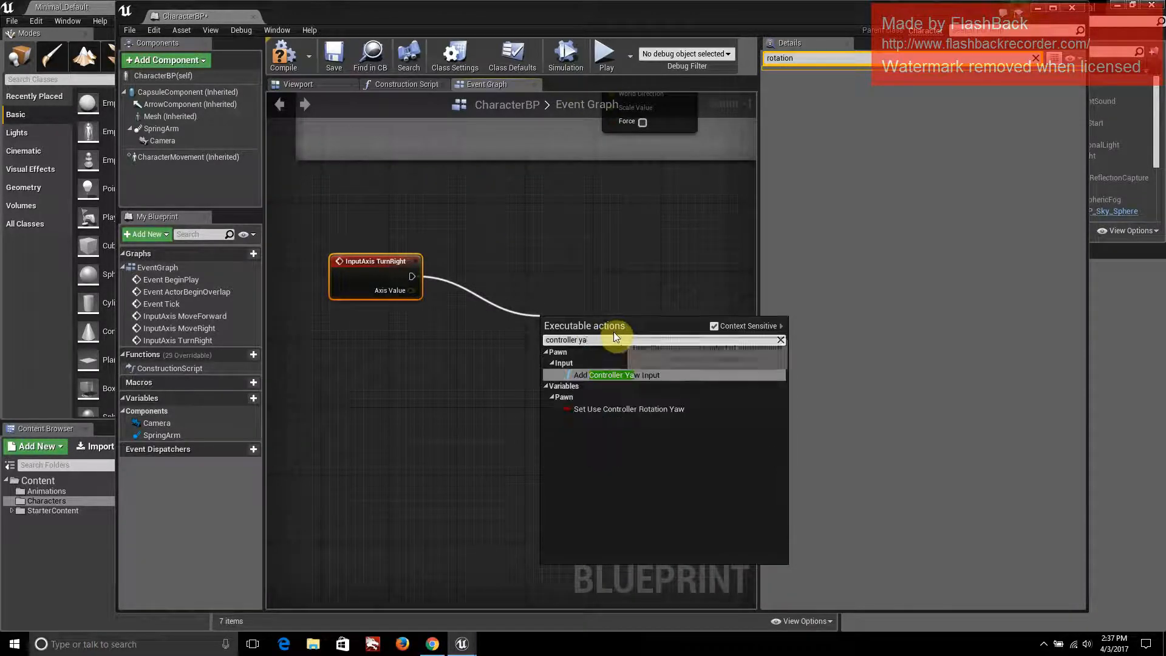
click(614, 374)
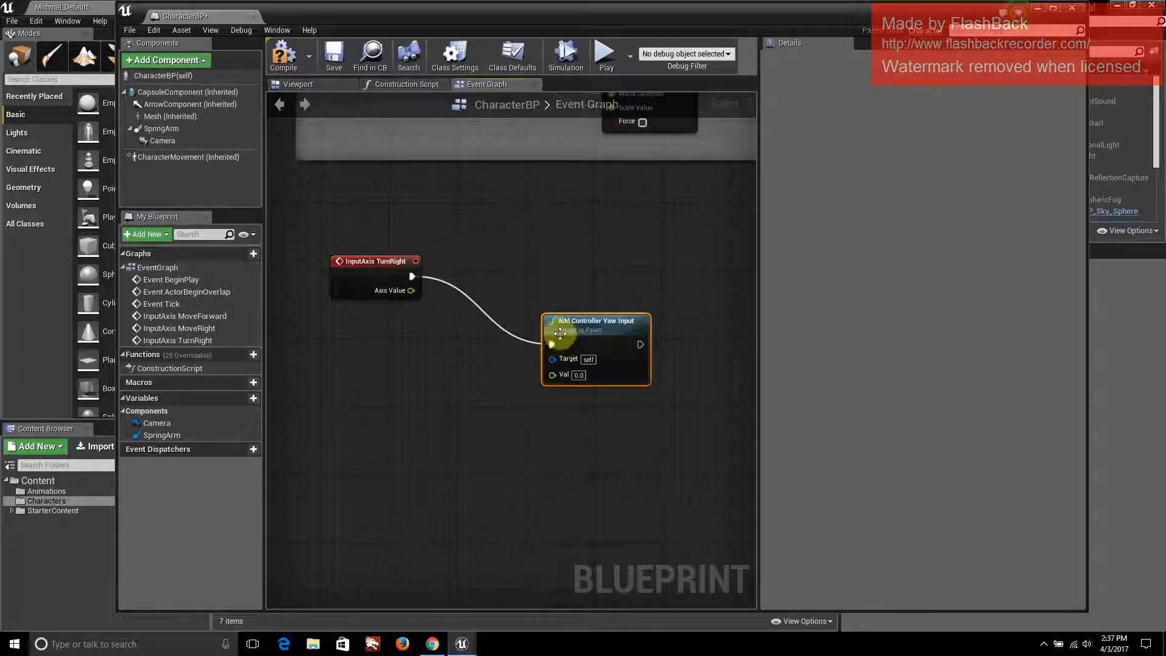
drag(549, 322, 532, 280)
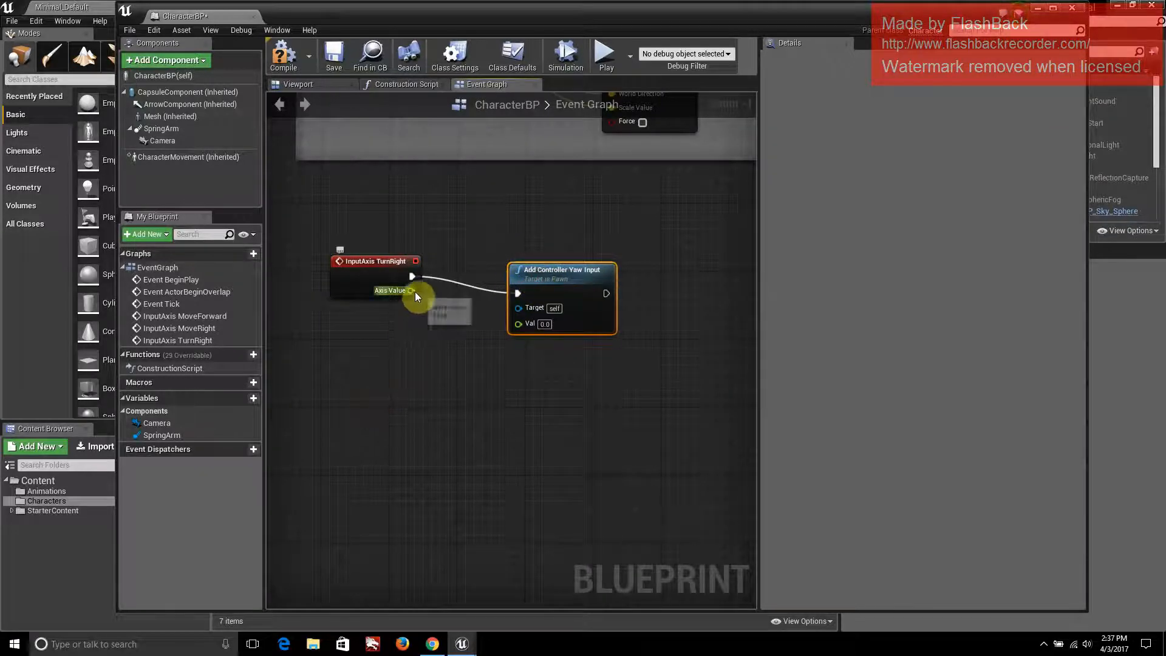
drag(411, 290, 520, 328)
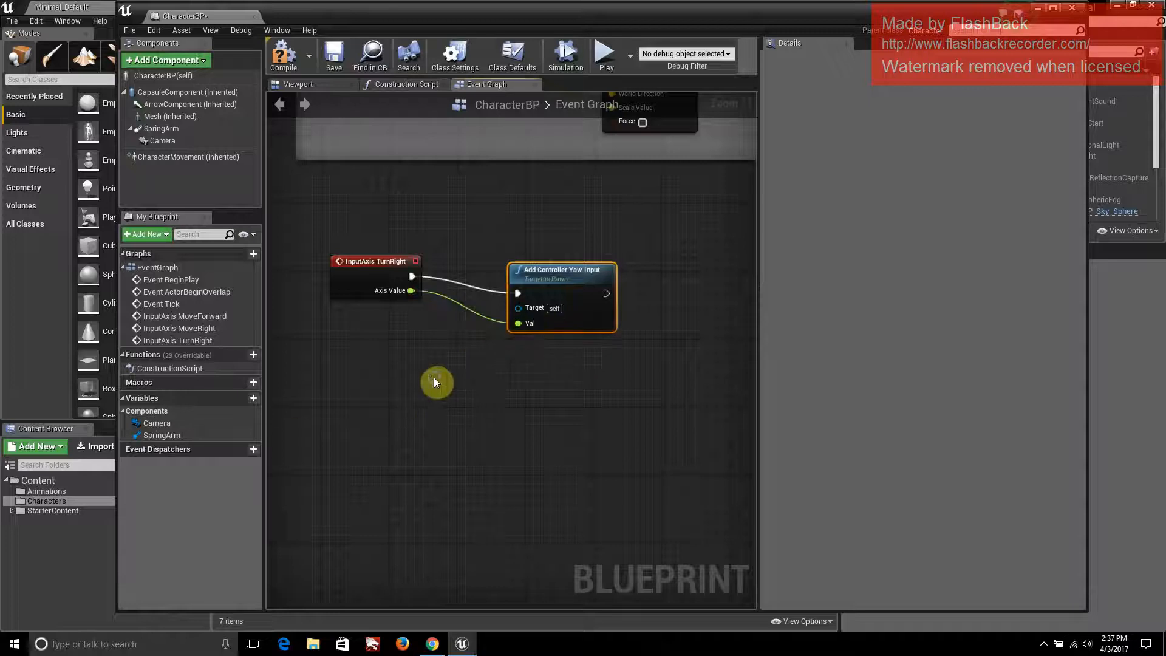
Add the LookUp input axis event and place it directly below InputAxis TurnRight
right_drag(400, 329, 434, 290)
right_drag(400, 329, 374, 322)
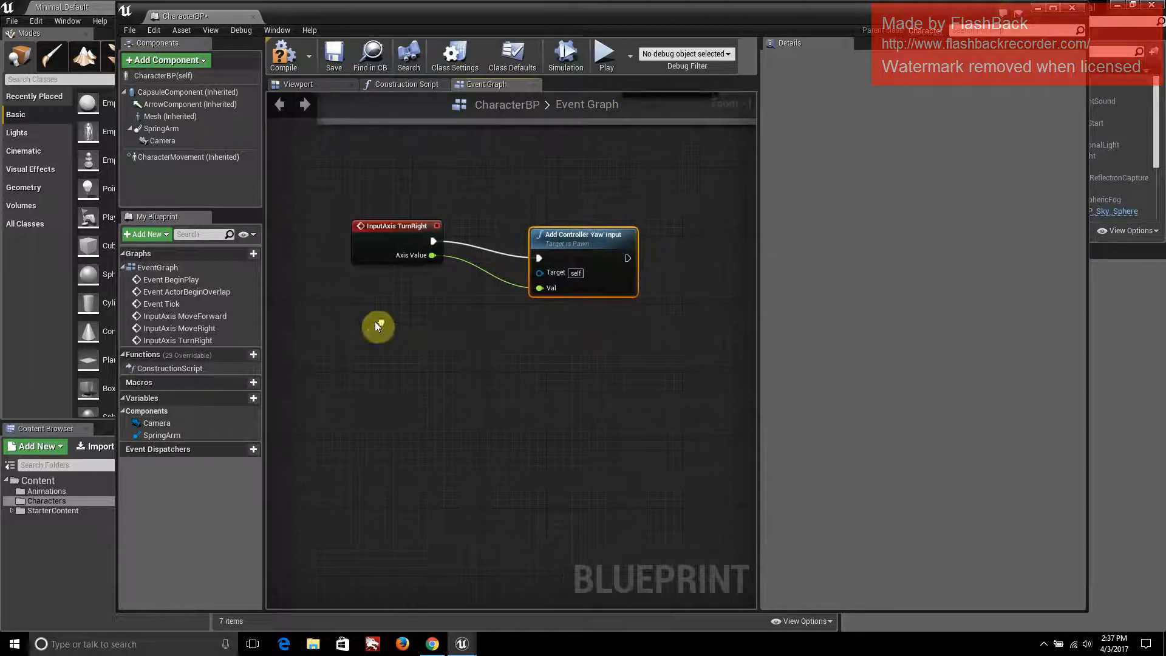
right_click(409, 350)
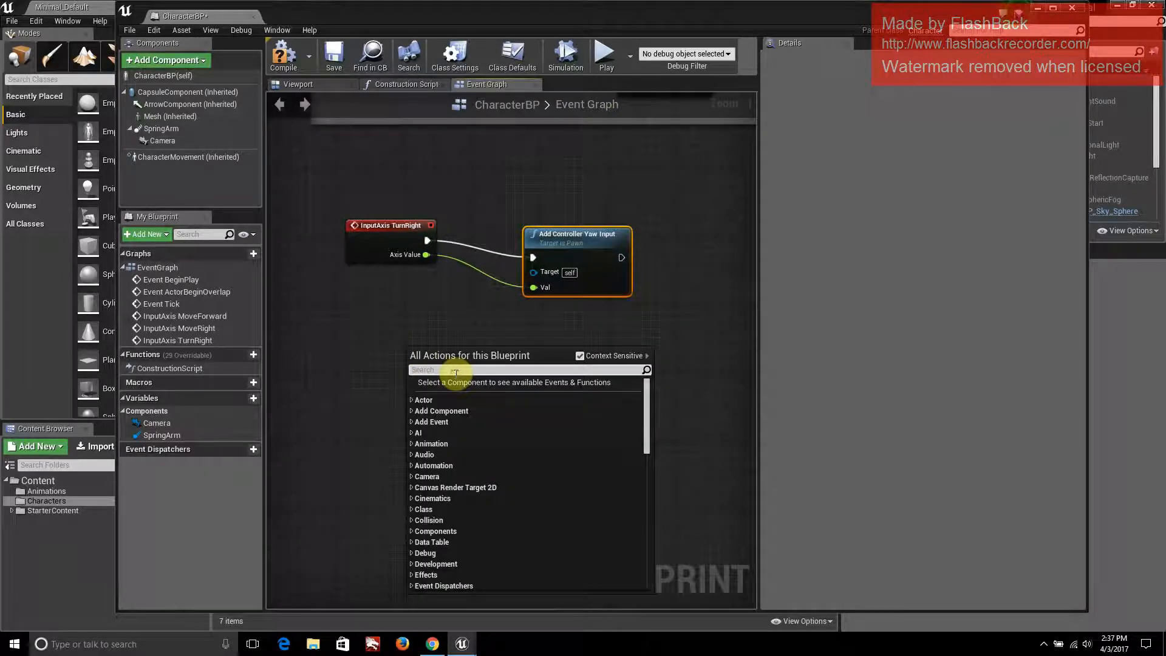
text(Look)
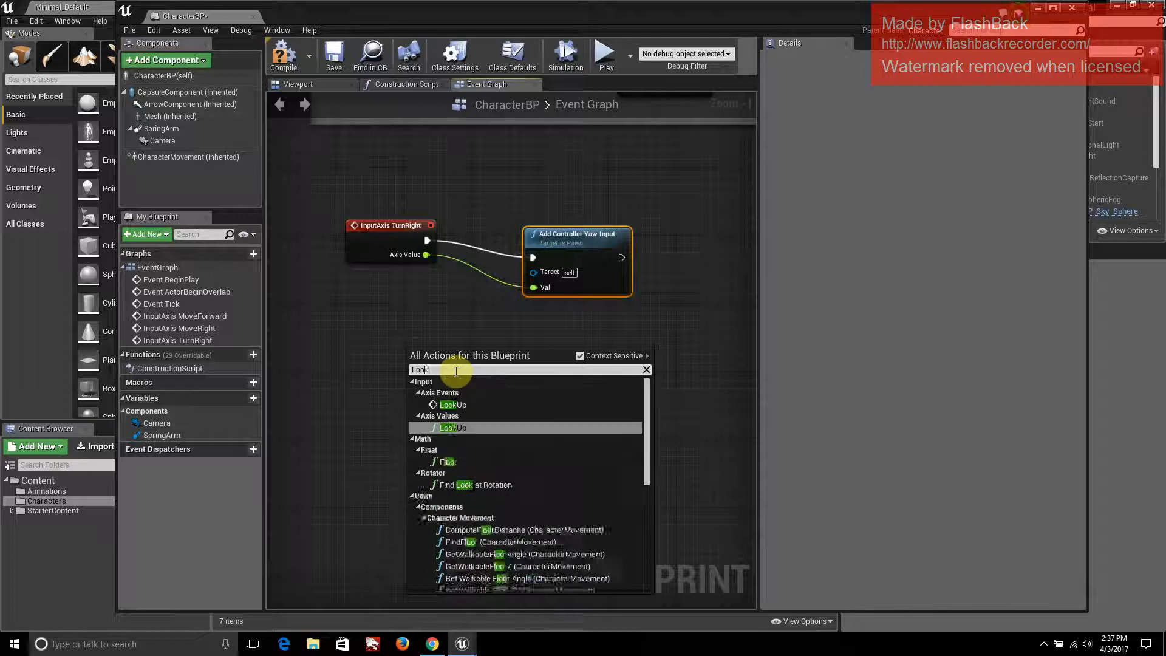
click(450, 405)
drag(443, 364, 392, 326)
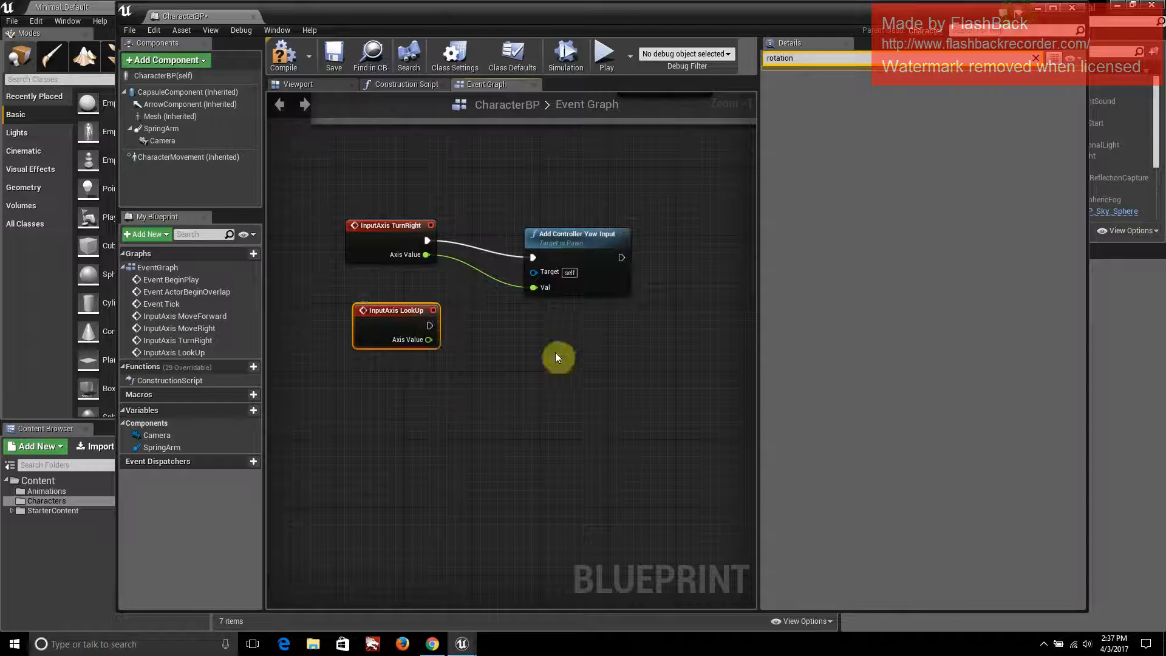
Duplicate the Add Controller Yaw Input node and place the copy beside InputAxis LookUp
click(571, 276)
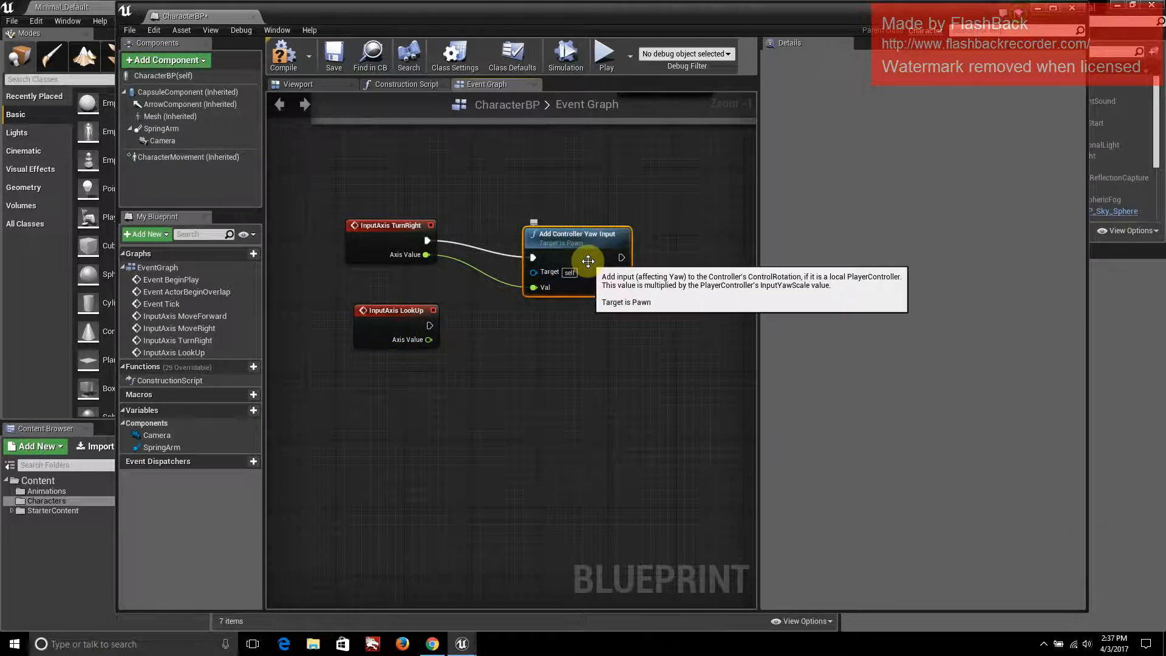
click(571, 372)
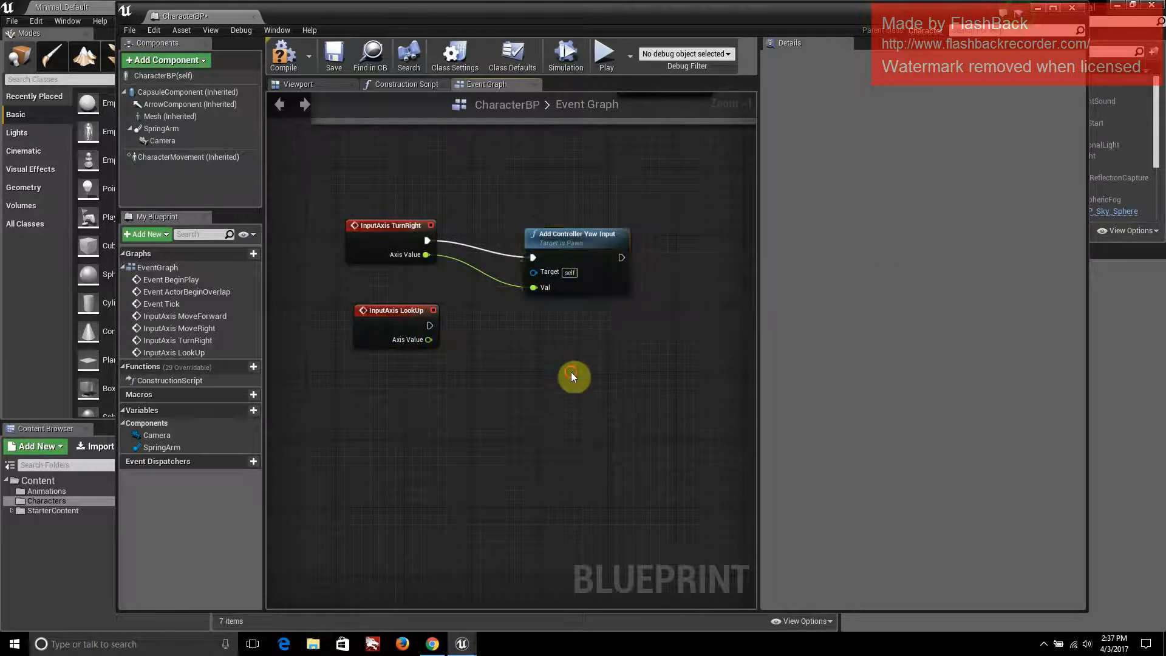
key(ctrl+v)
drag(595, 404, 555, 355)
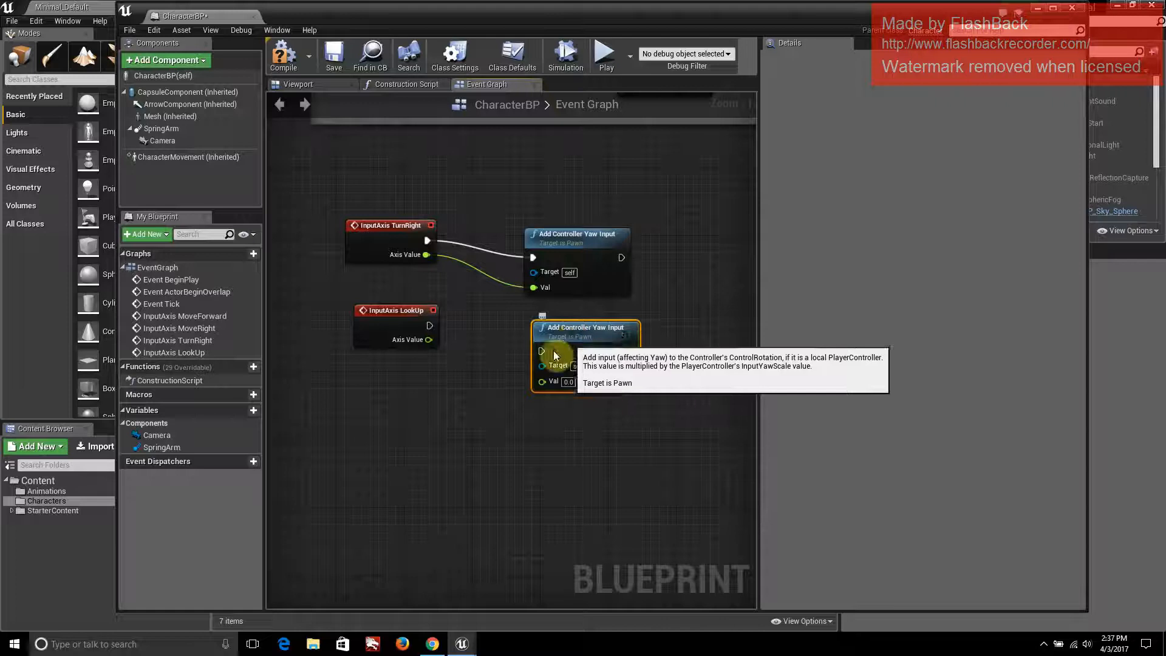
Connect InputAxis LookUp's execution and Axis Value to the duplicated Add Controller Yaw Input node, and move that node closer to the event
drag(429, 325, 541, 351)
drag(430, 340, 542, 380)
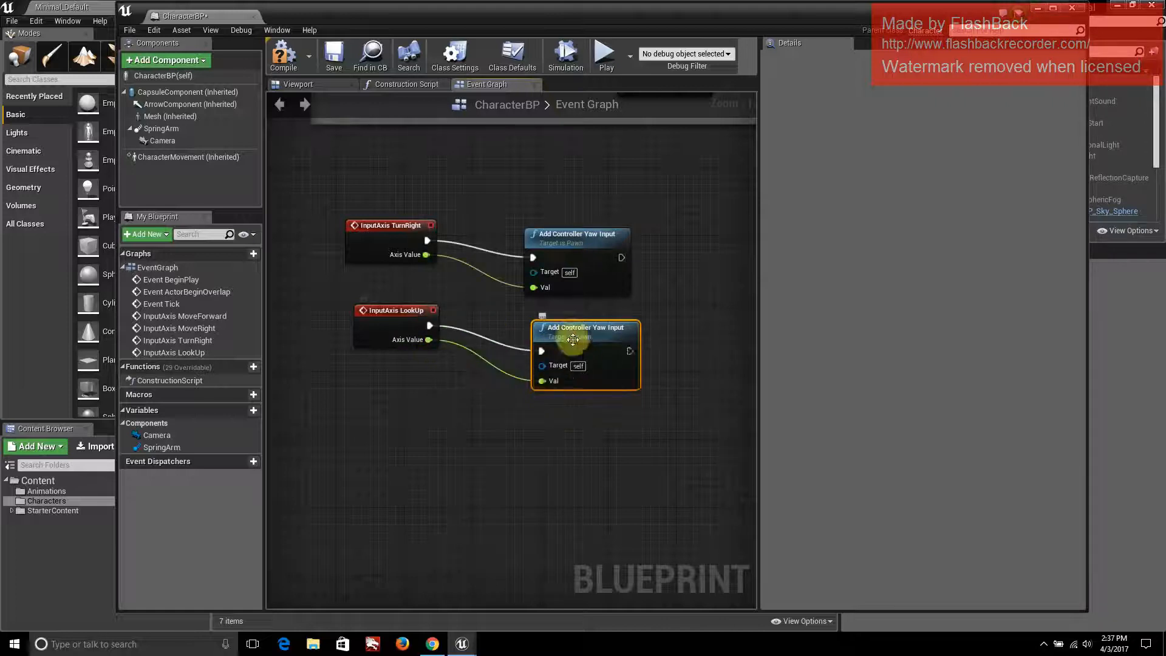
drag(573, 340, 556, 331)
click(555, 357)
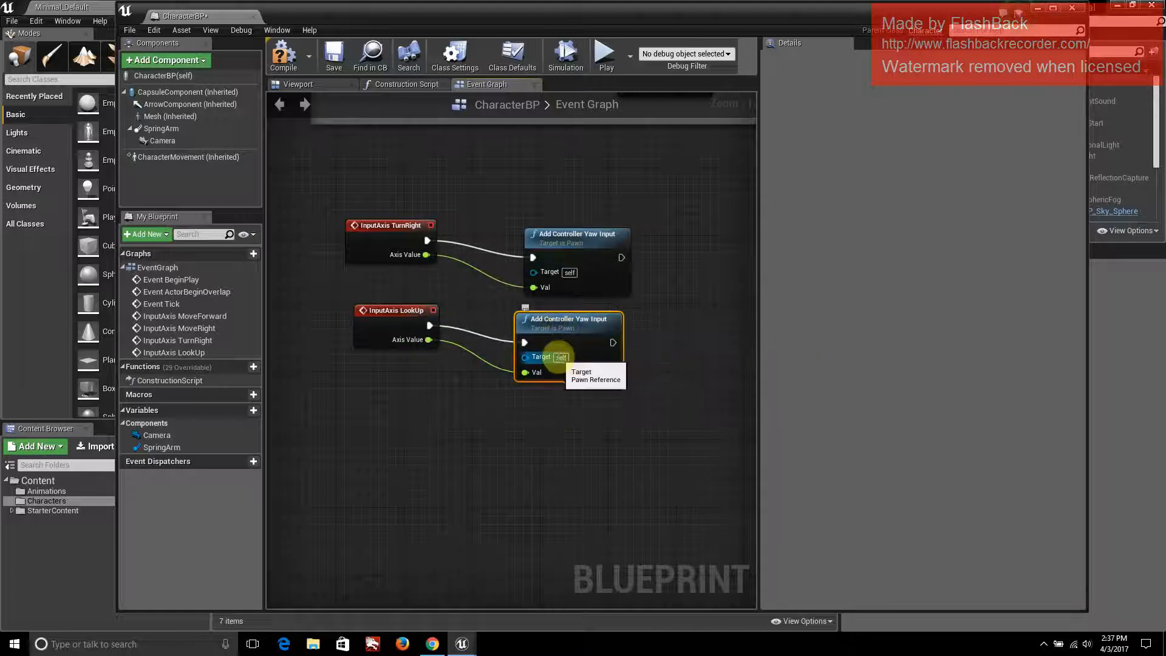
click(1043, 643)
right_click(1085, 621)
click(1060, 492)
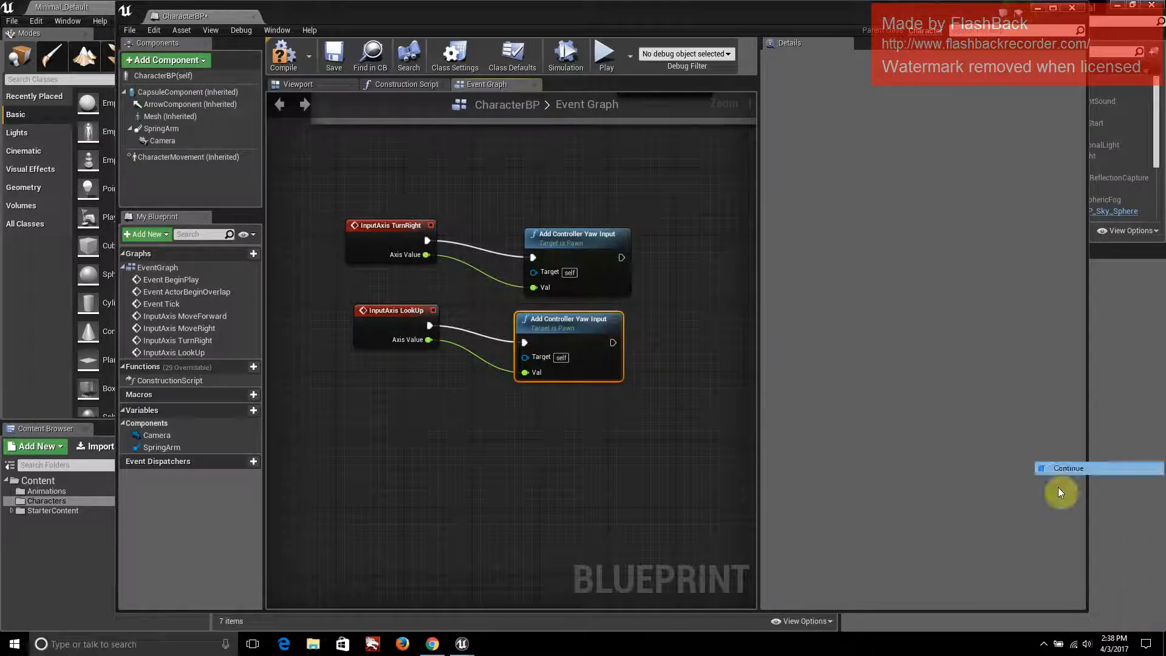
Group the TurnRight and LookUp nodes in a comment box titled "Mouse Input"
drag(322, 186, 637, 450)
key(c)
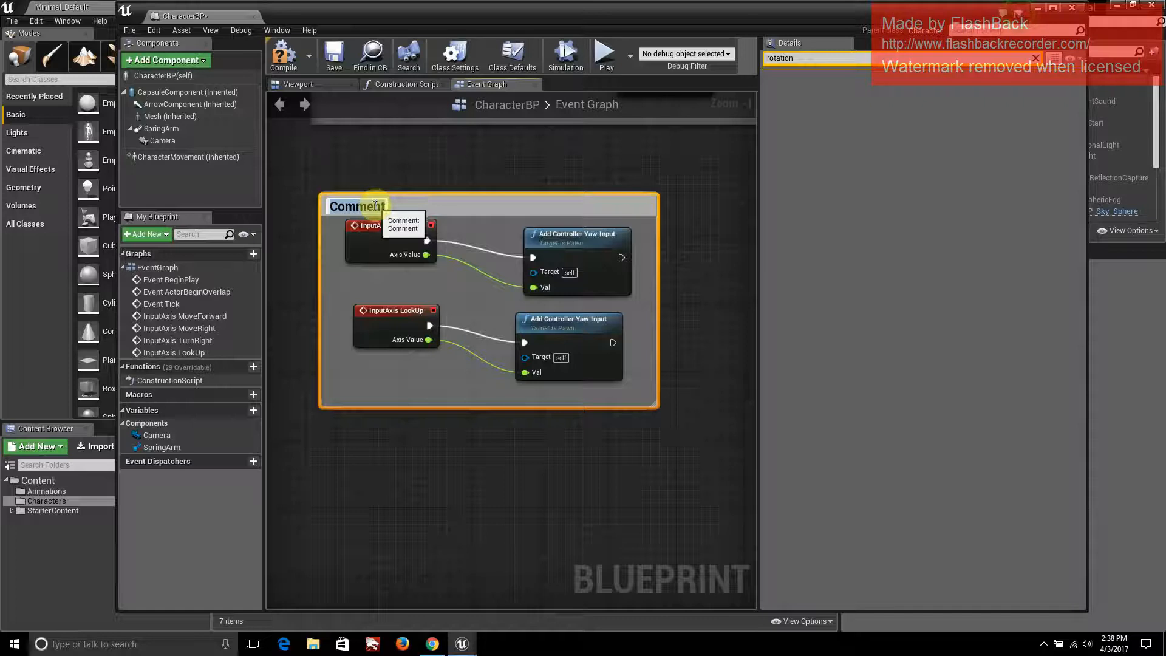
text(Mouse Innput)
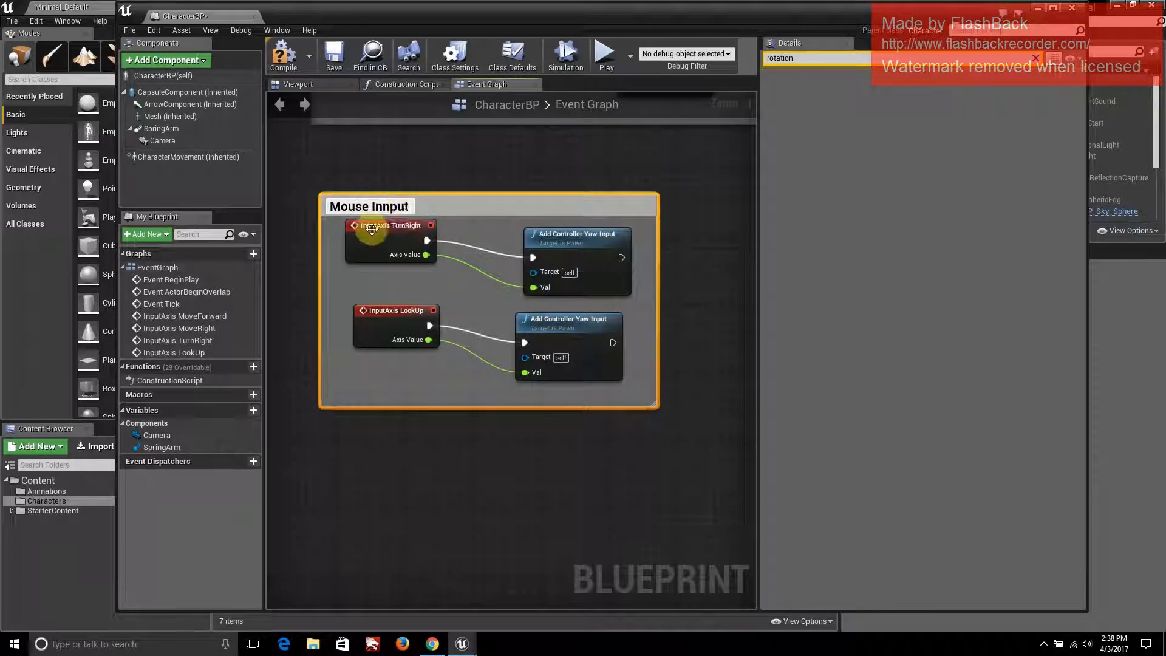
key(BackSpace)
key(BackSpace)
key(BackSpace)
key(BackSpace)
text(p)
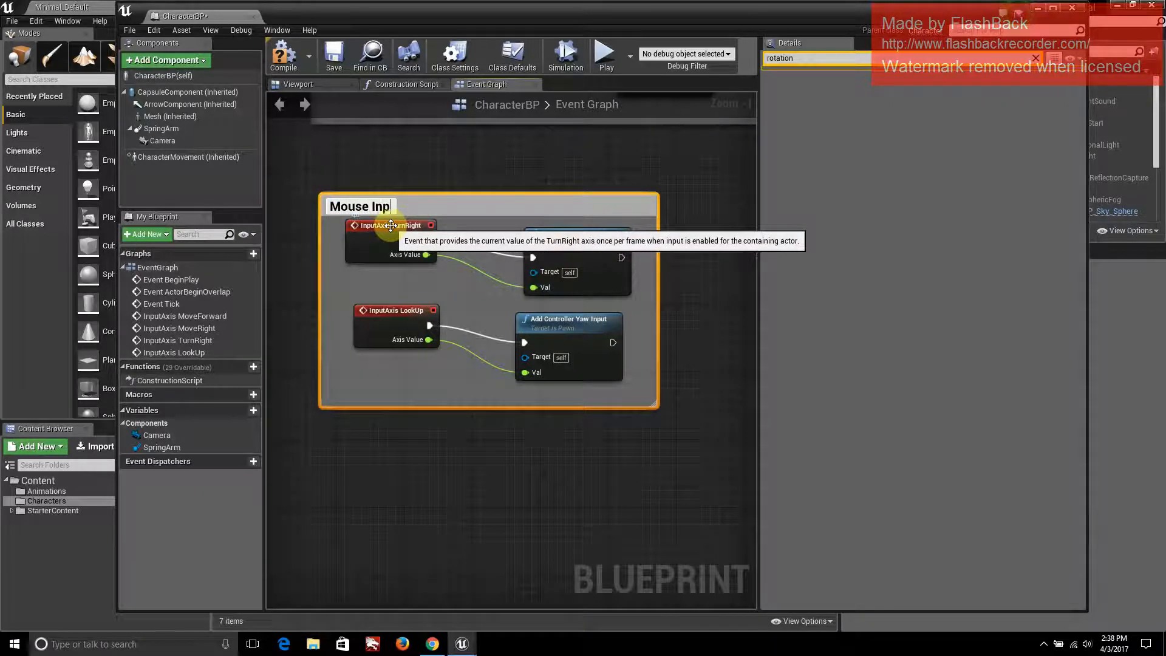
text(ut)
click(640, 279)
Add the Jump input action event in the empty graph area beside the Mouse Input comment box
right_drag(640, 279, 388, 297)
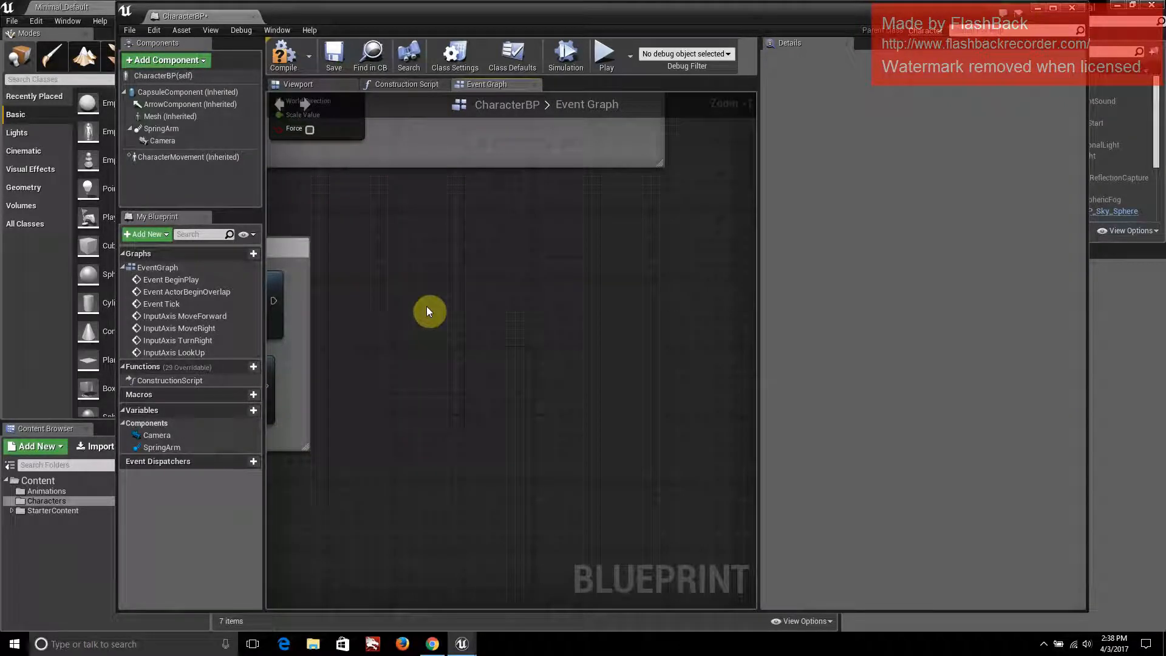
right_click(474, 338)
text(JUmp)
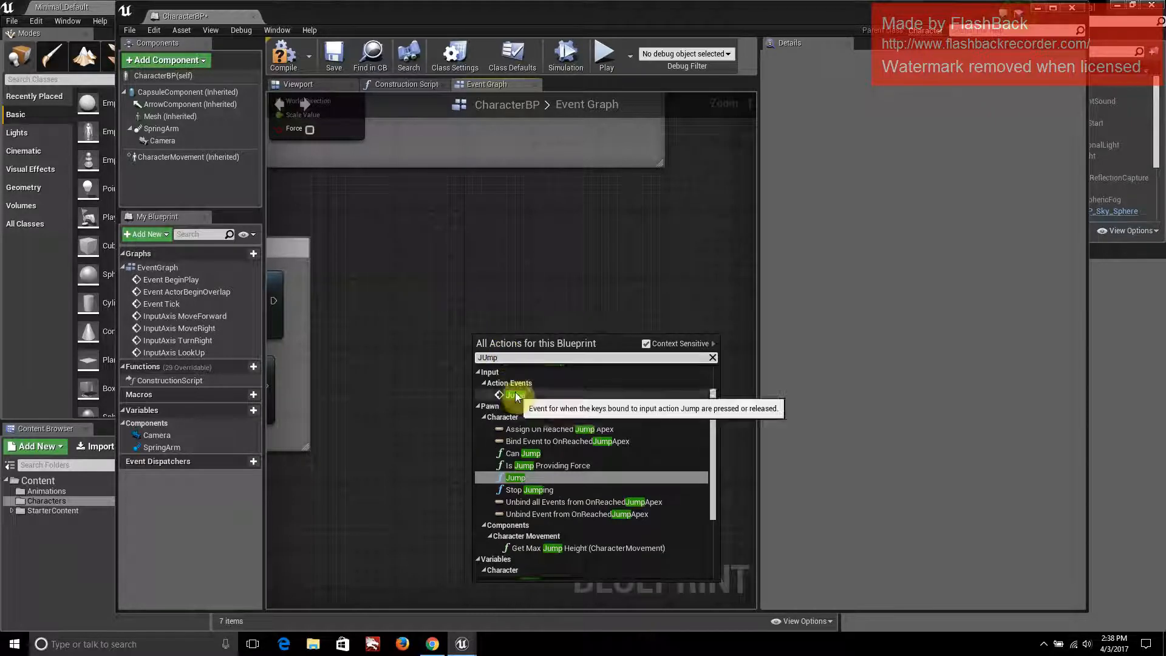
click(515, 395)
drag(508, 335, 491, 267)
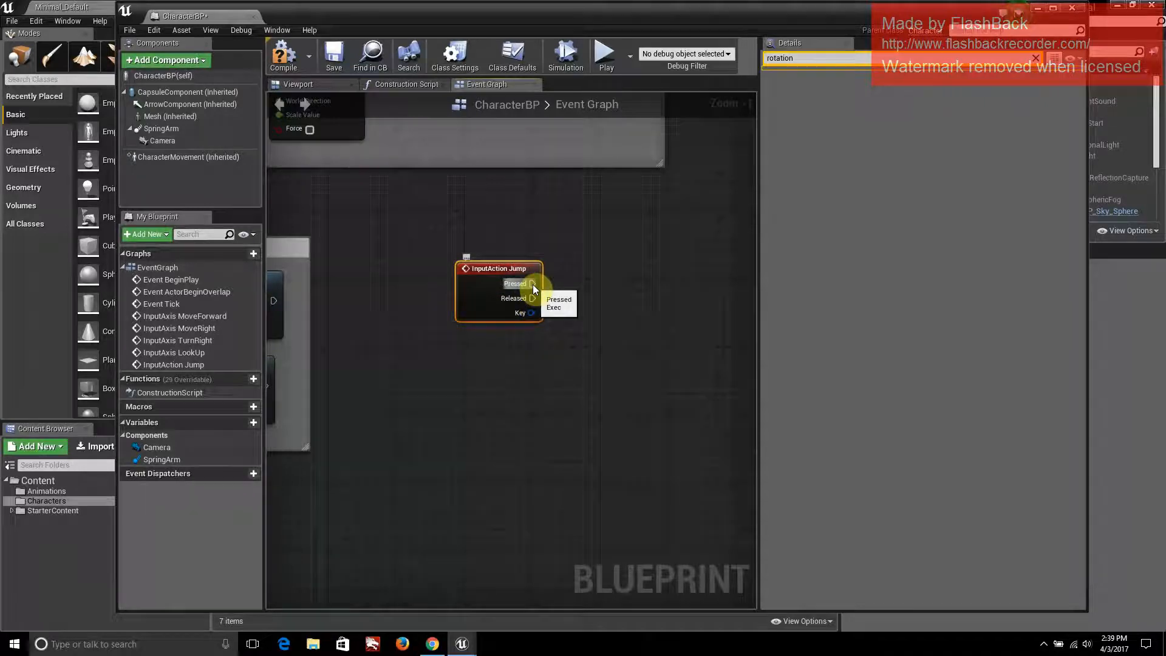
Add a Jump function node executed by the Pressed output of InputAction Jump and align it beside the event
drag(533, 286, 581, 302)
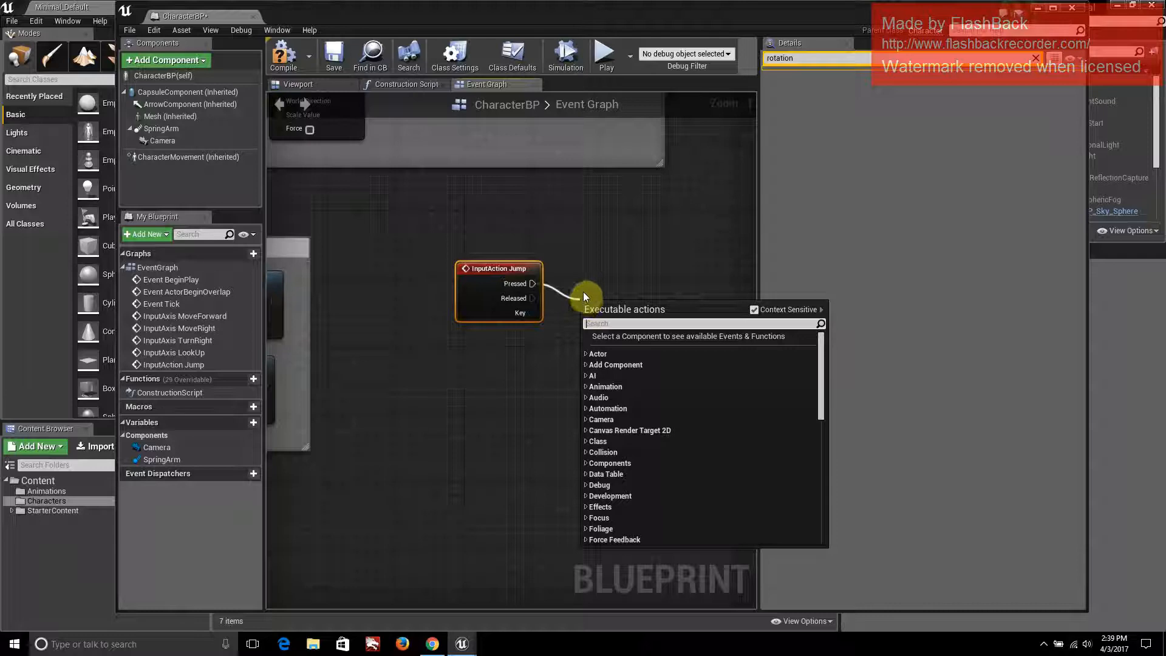
text(ju)
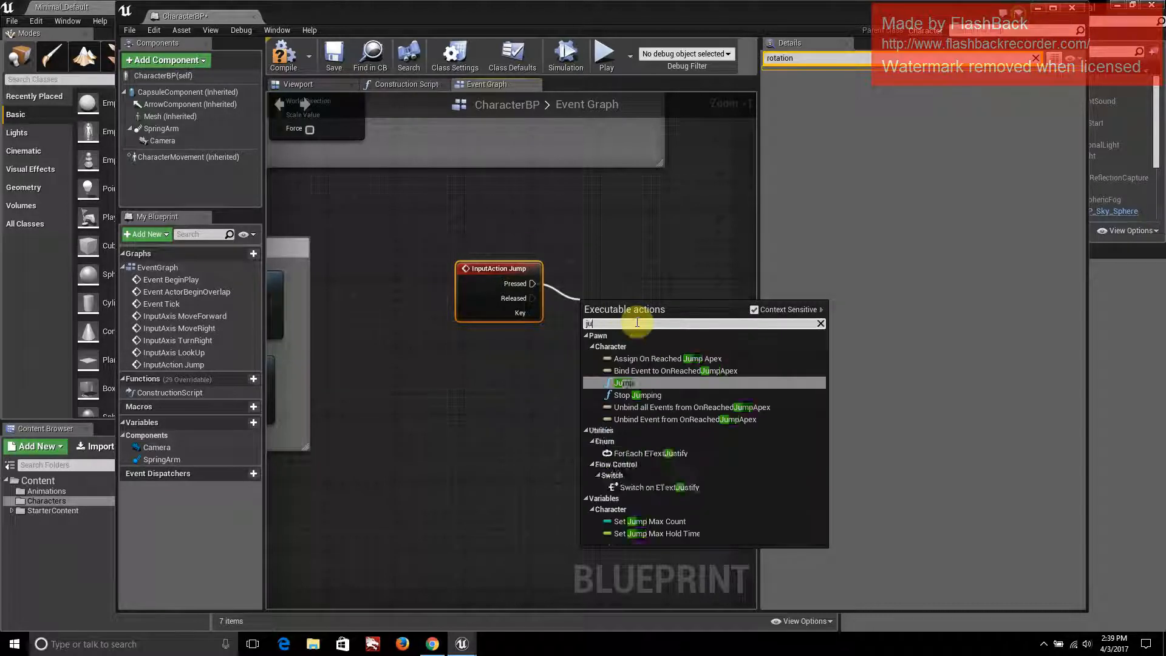
text(mp)
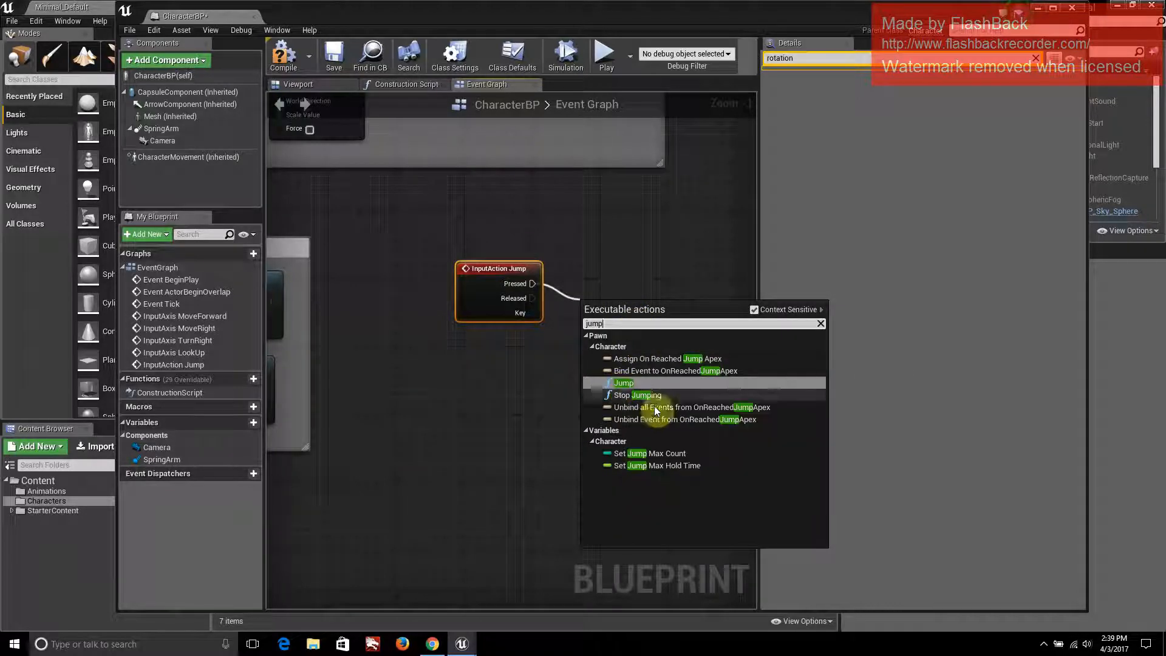
click(620, 384)
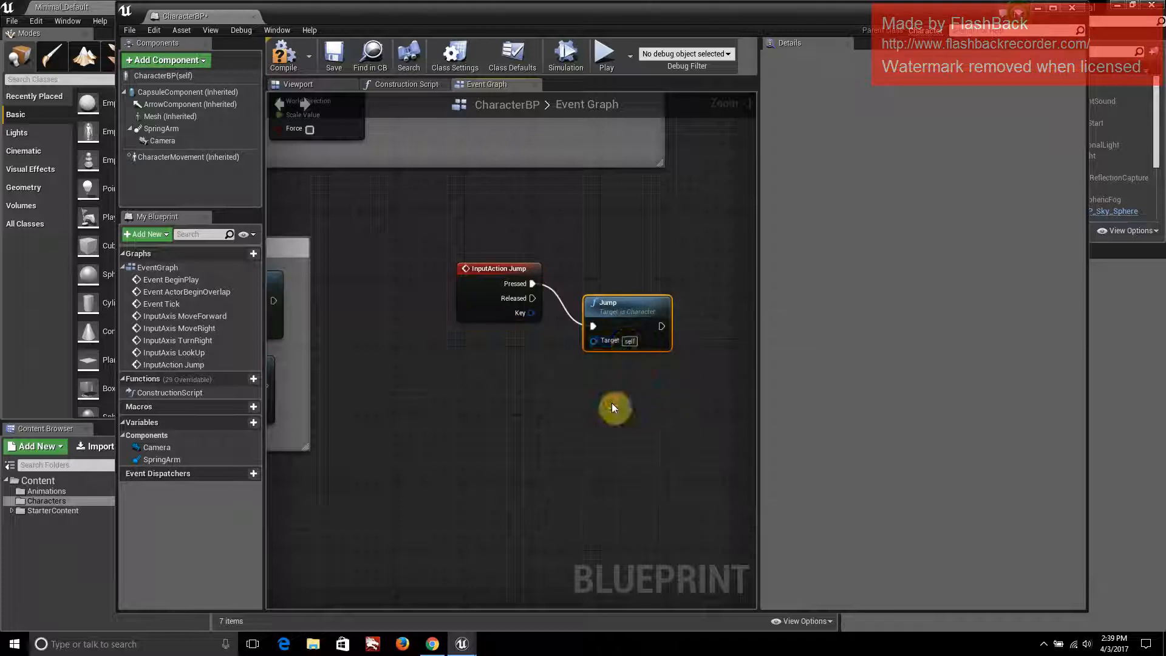
drag(625, 307, 623, 273)
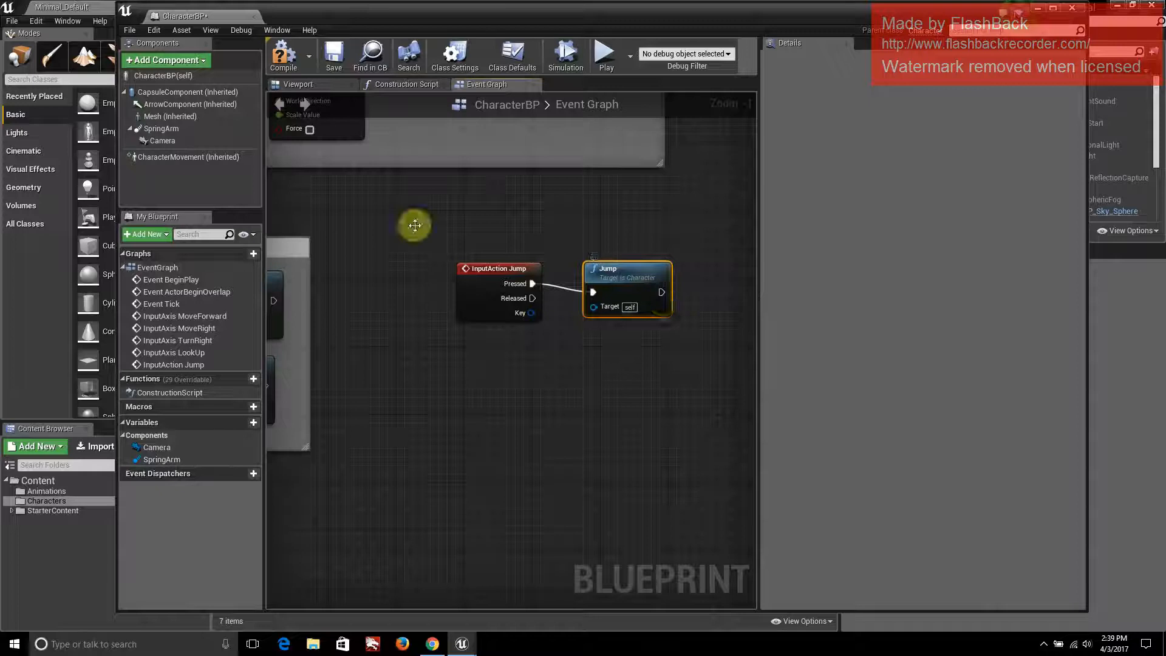
Wrap the InputAction Jump and Jump nodes in a comment box titled "Jump" and move it closer to the other comment boxes
drag(410, 217, 756, 411)
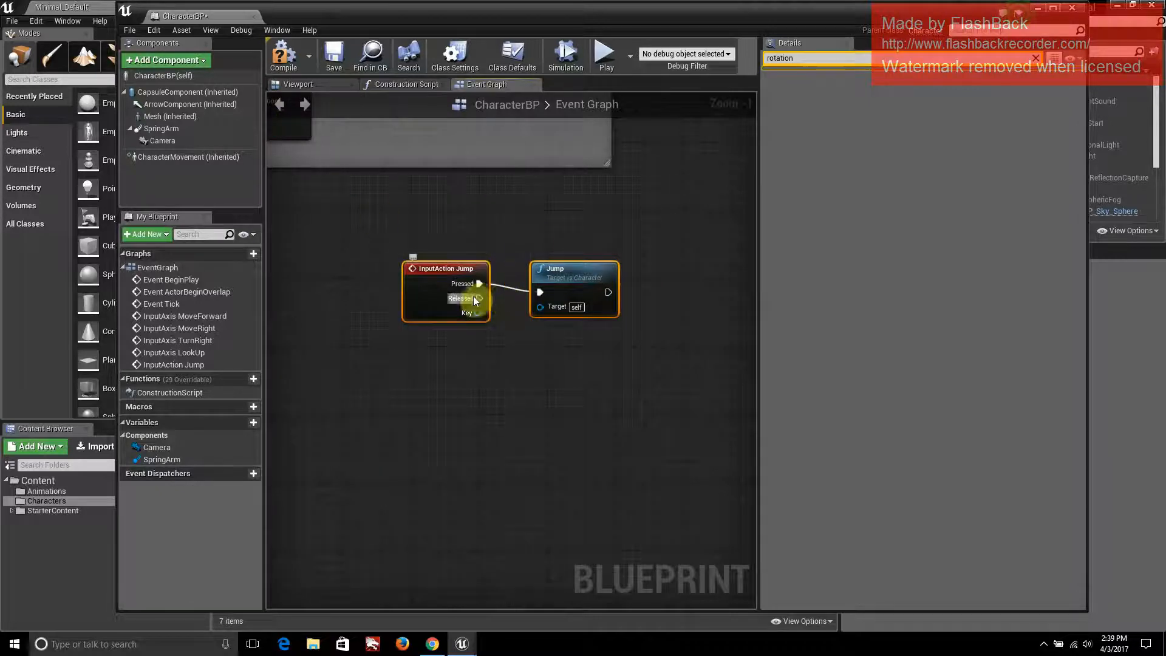
text(c)
text(Jump)
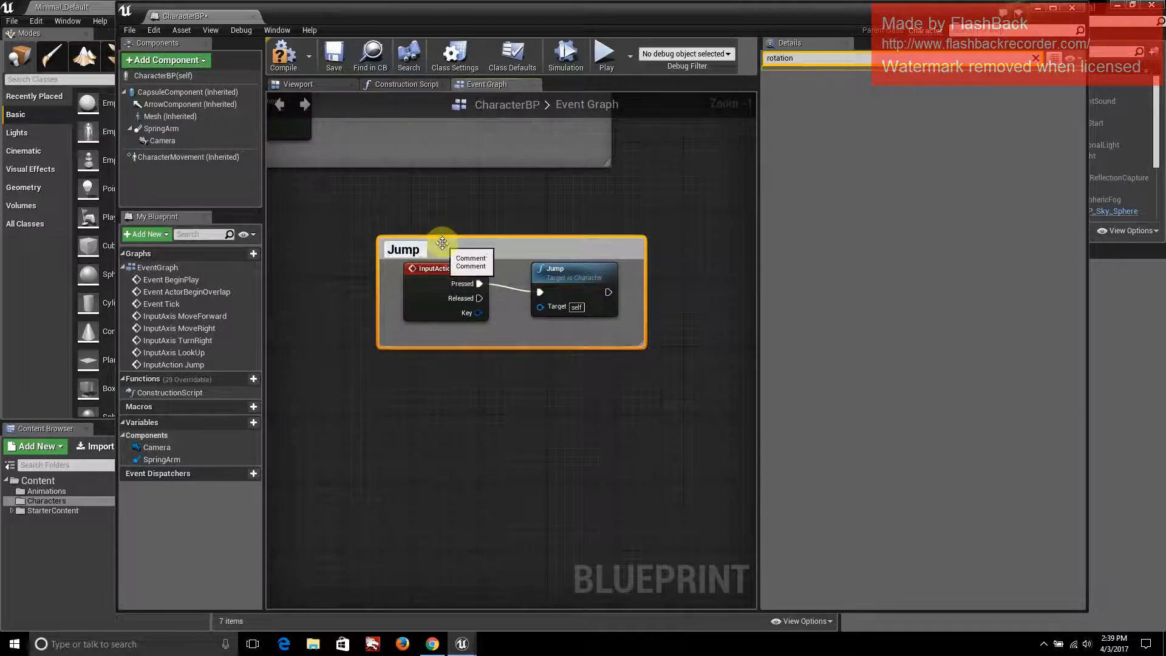
click(630, 207)
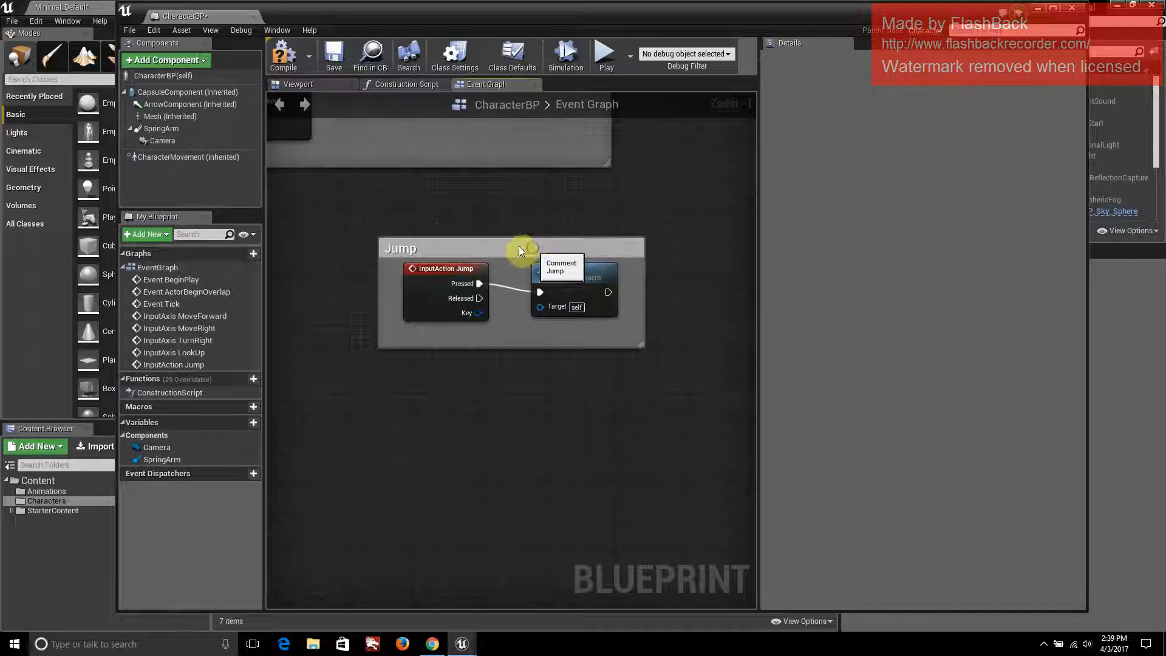
drag(518, 246, 476, 237)
click(380, 388)
Compile the CharacterBP blueprint and close its editor window
scroll(380, 389, down, 5)
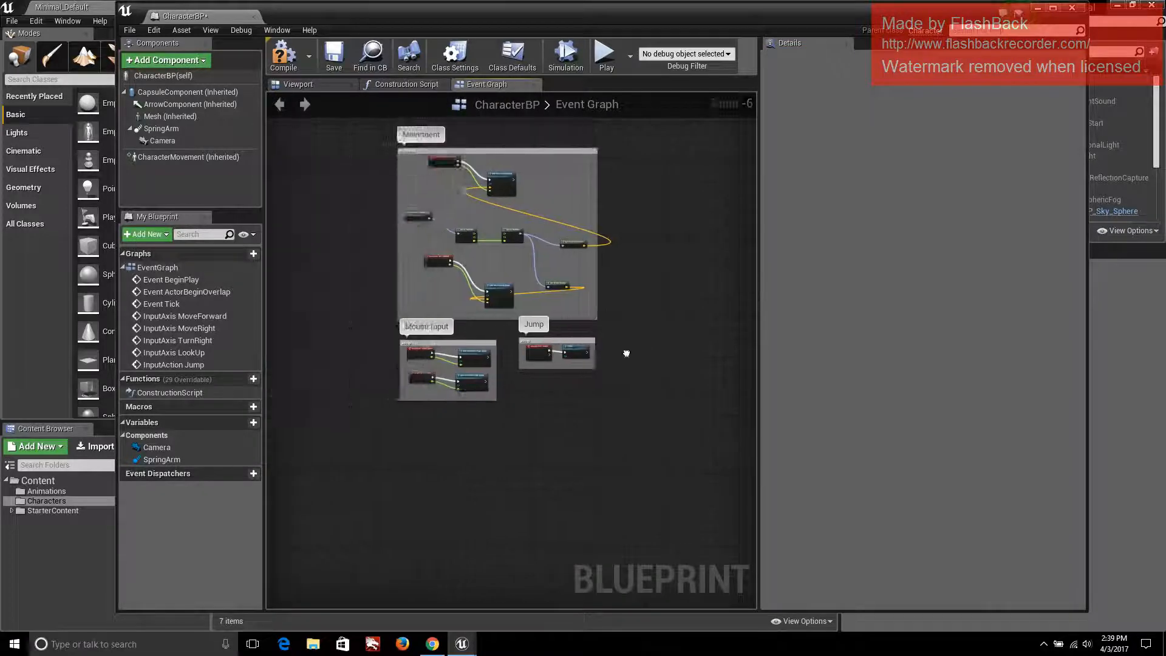
scroll(590, 365, up, 1)
right_drag(458, 349, 511, 406)
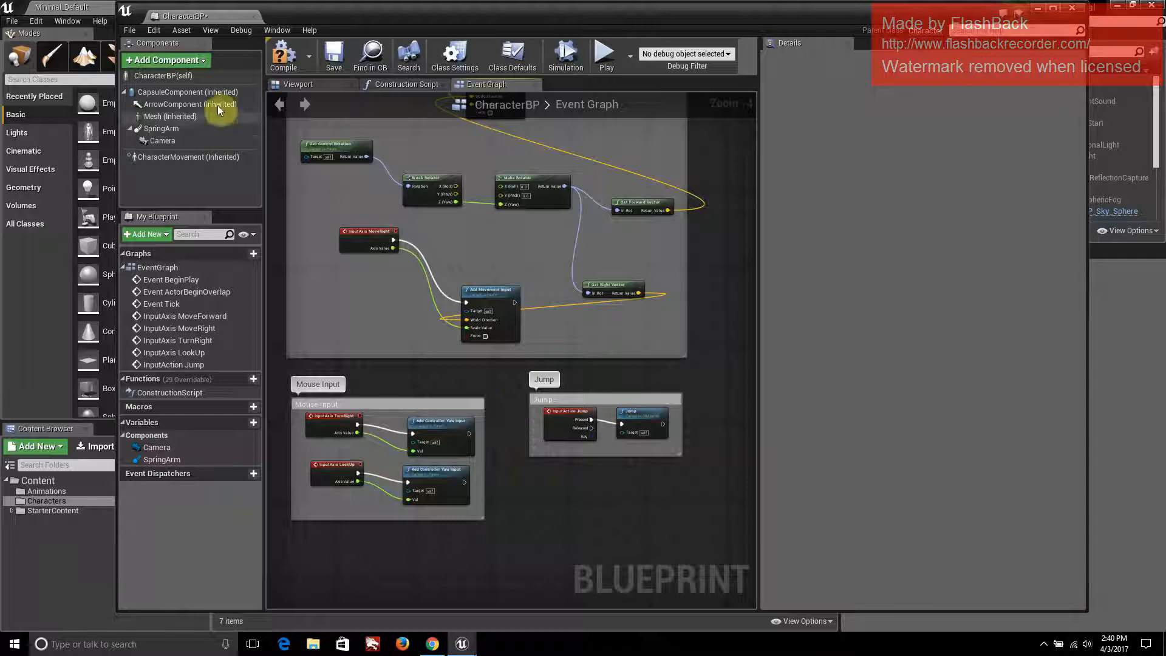
click(284, 45)
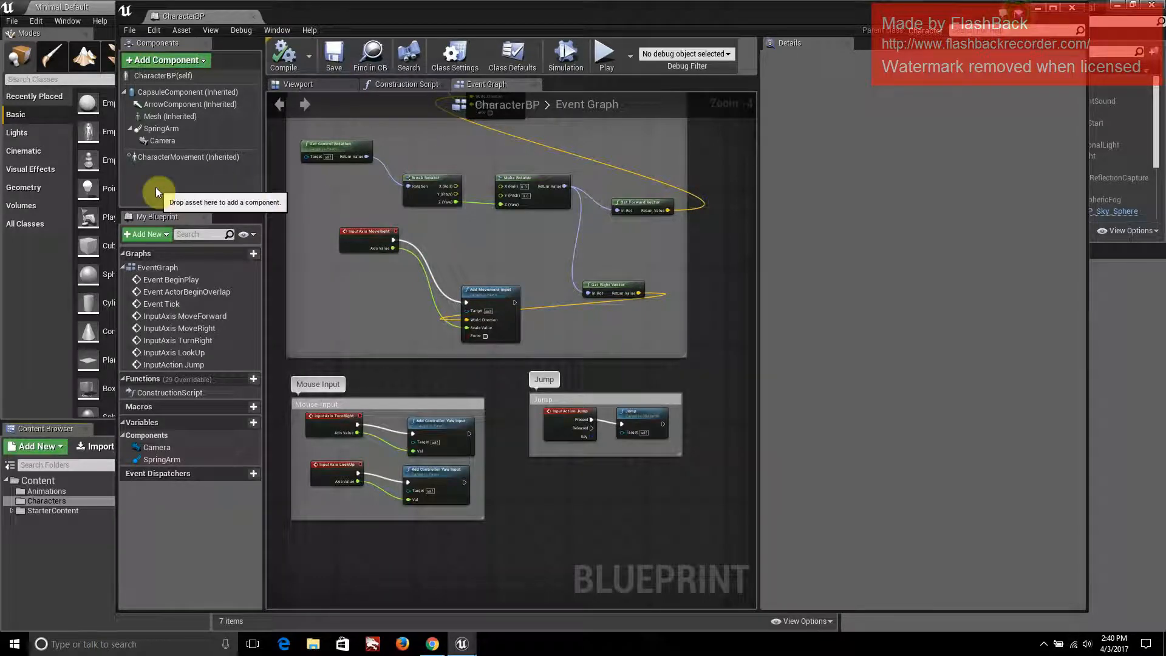
click(1083, 9)
click(1043, 644)
right_click(1087, 622)
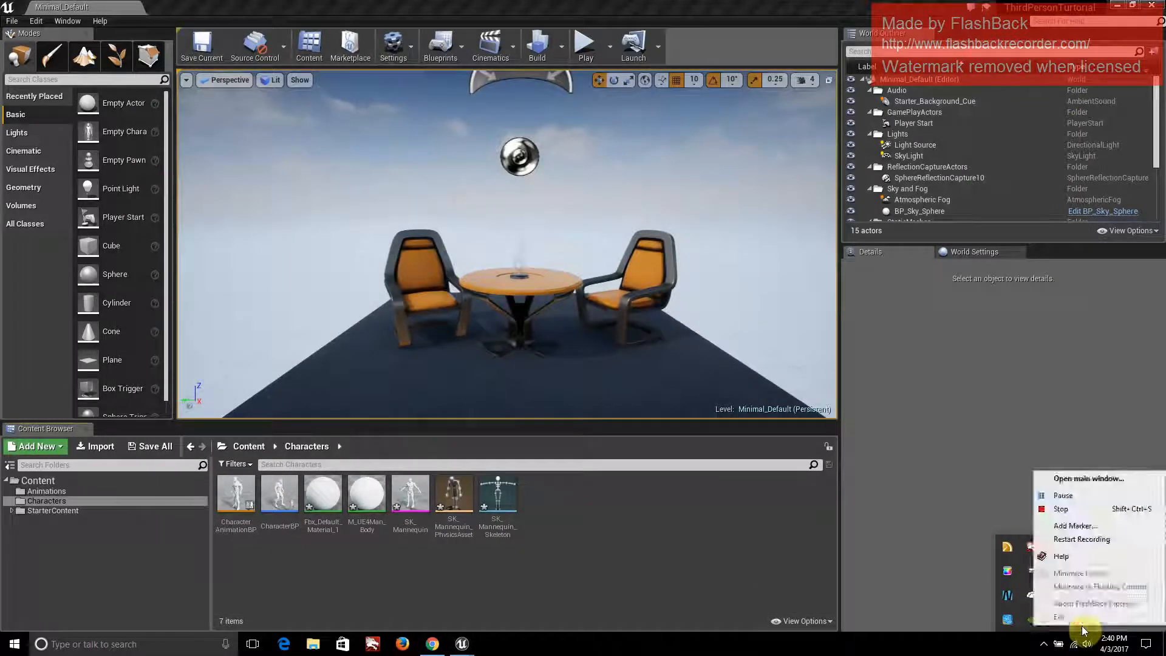
click(1067, 495)
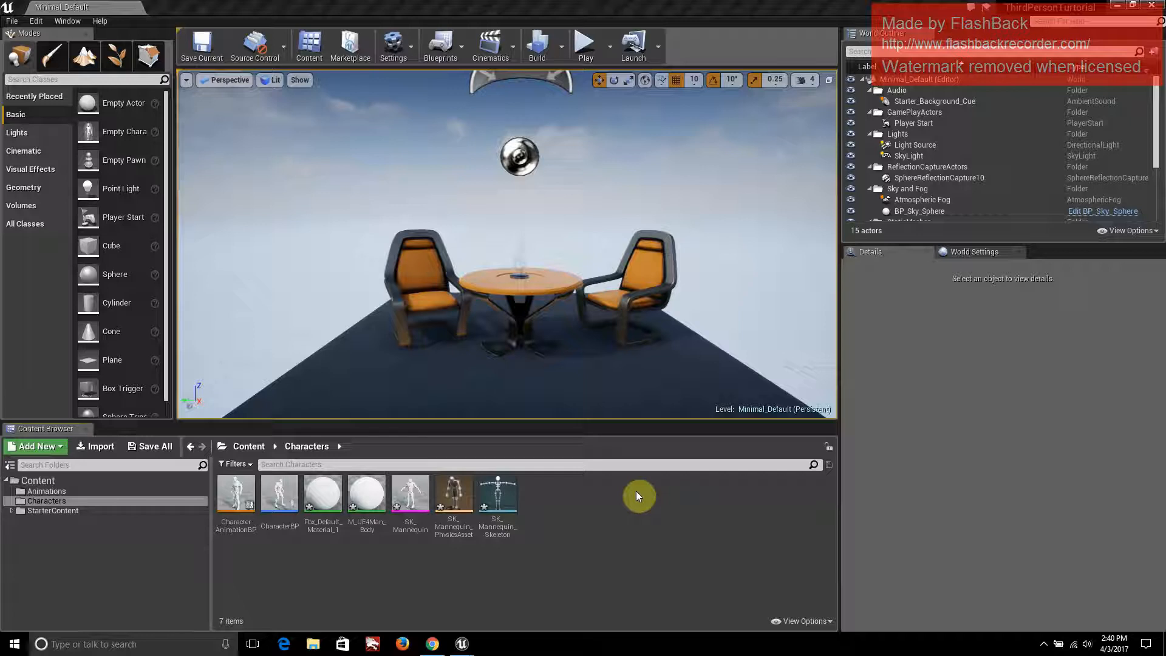
click(1043, 644)
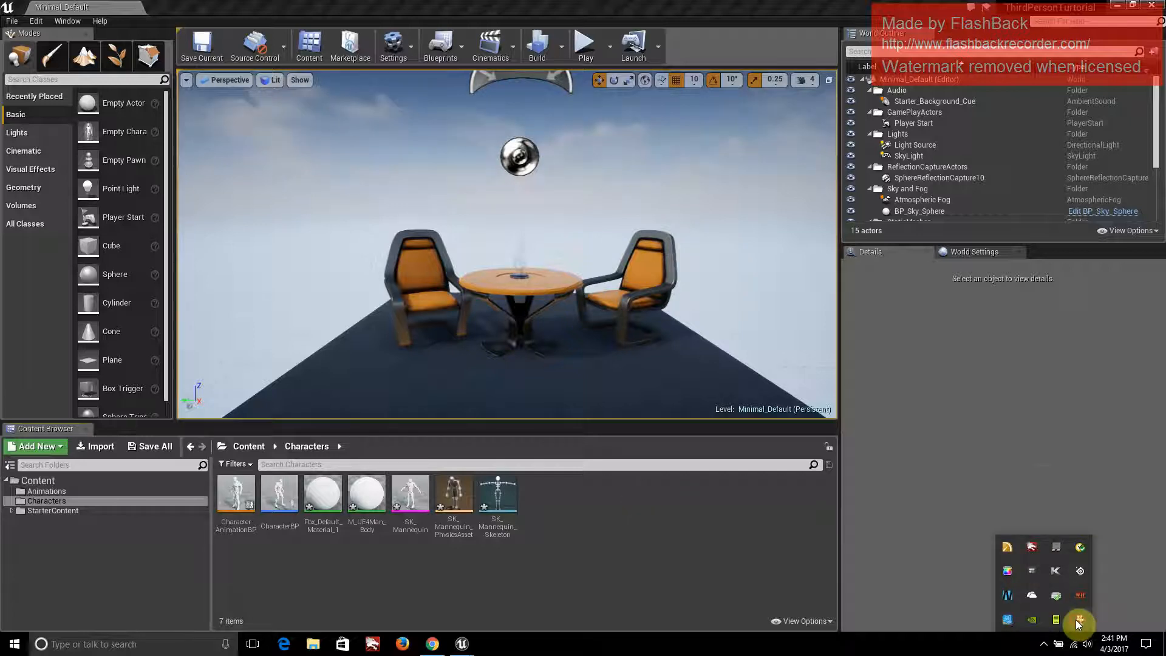
right_click(1077, 621)
click(1069, 484)
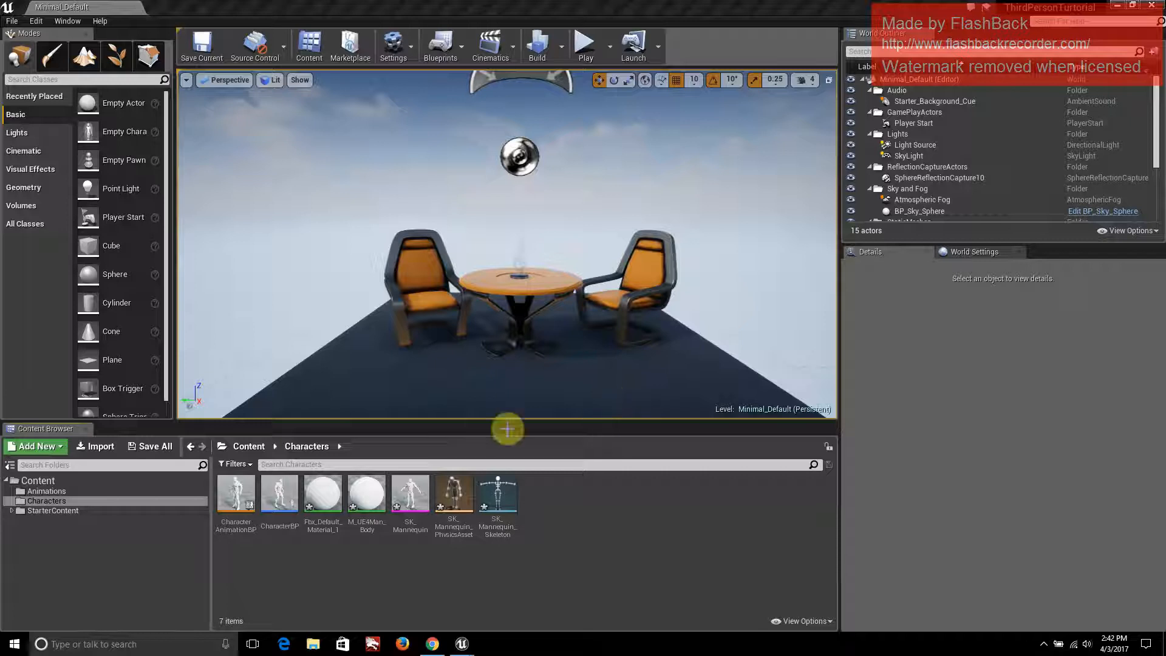
Create a Blueprint Class based on Game Mode Base in the Characters folder and name it MyTutorialGame
right_click(640, 540)
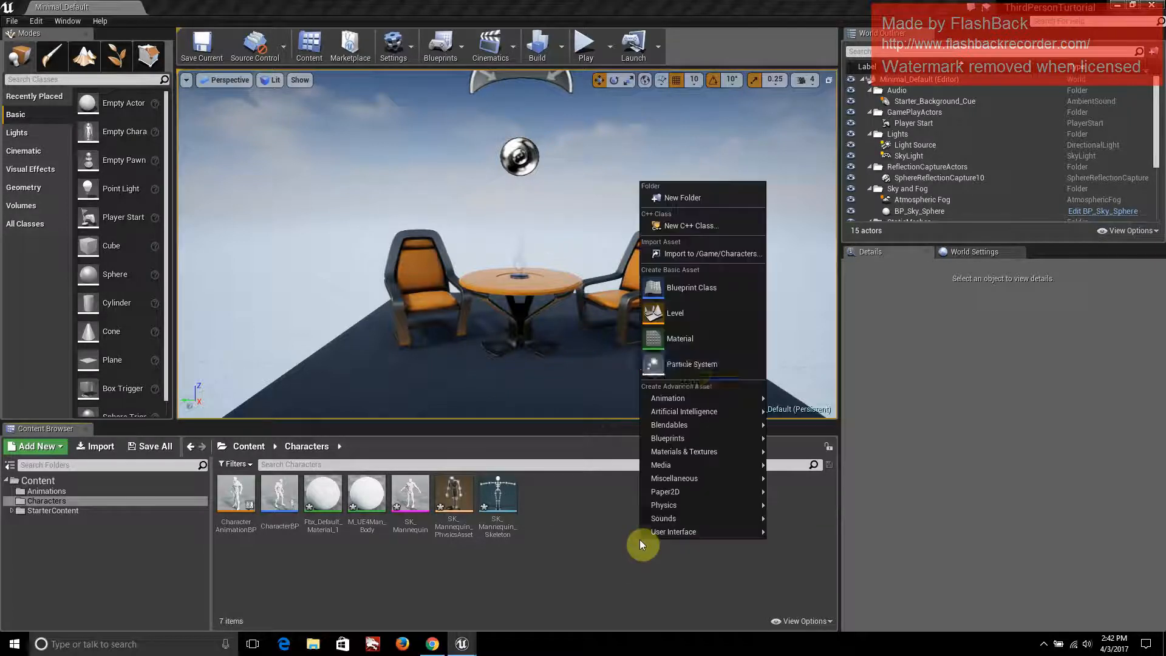
click(701, 291)
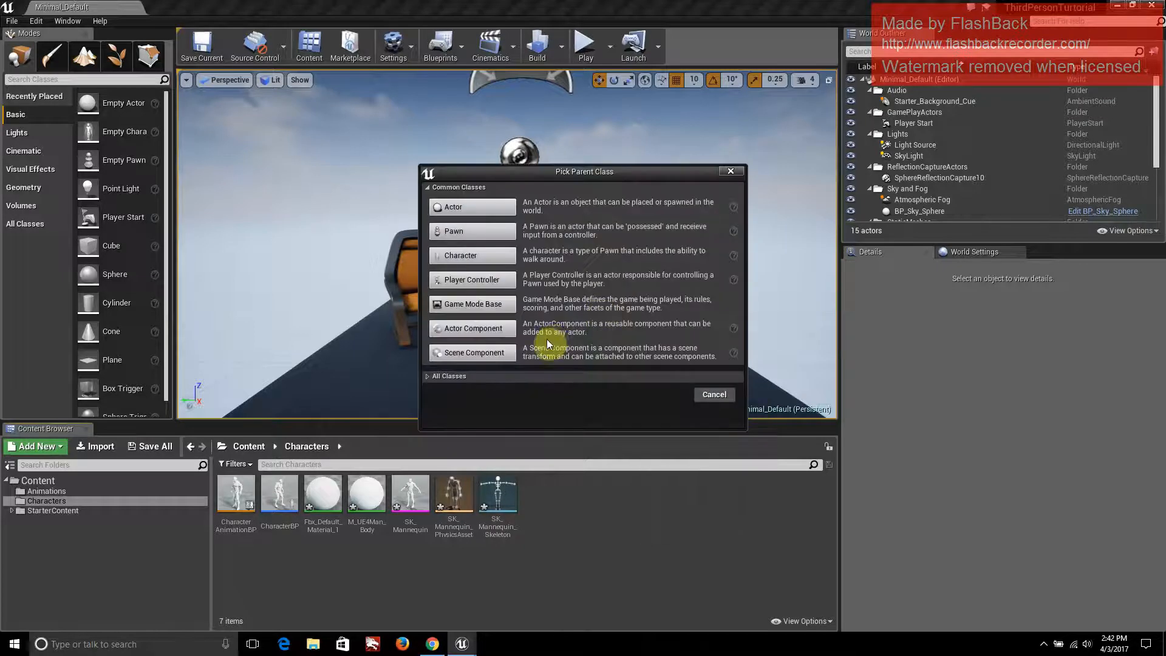
click(508, 307)
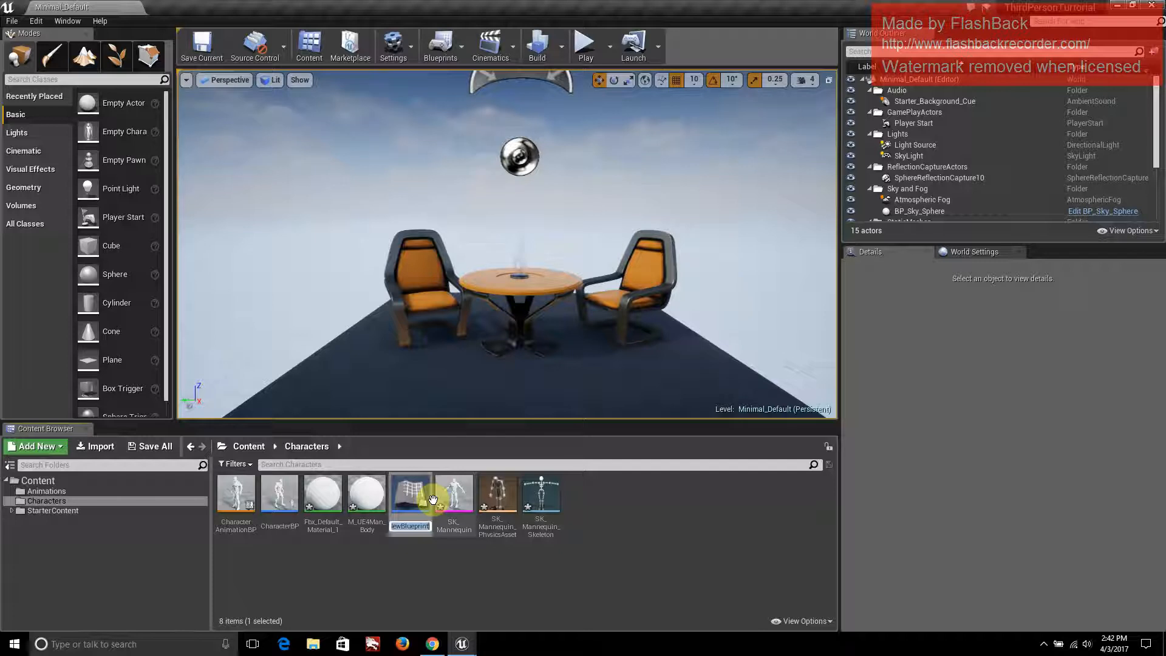
text(MyGmay)
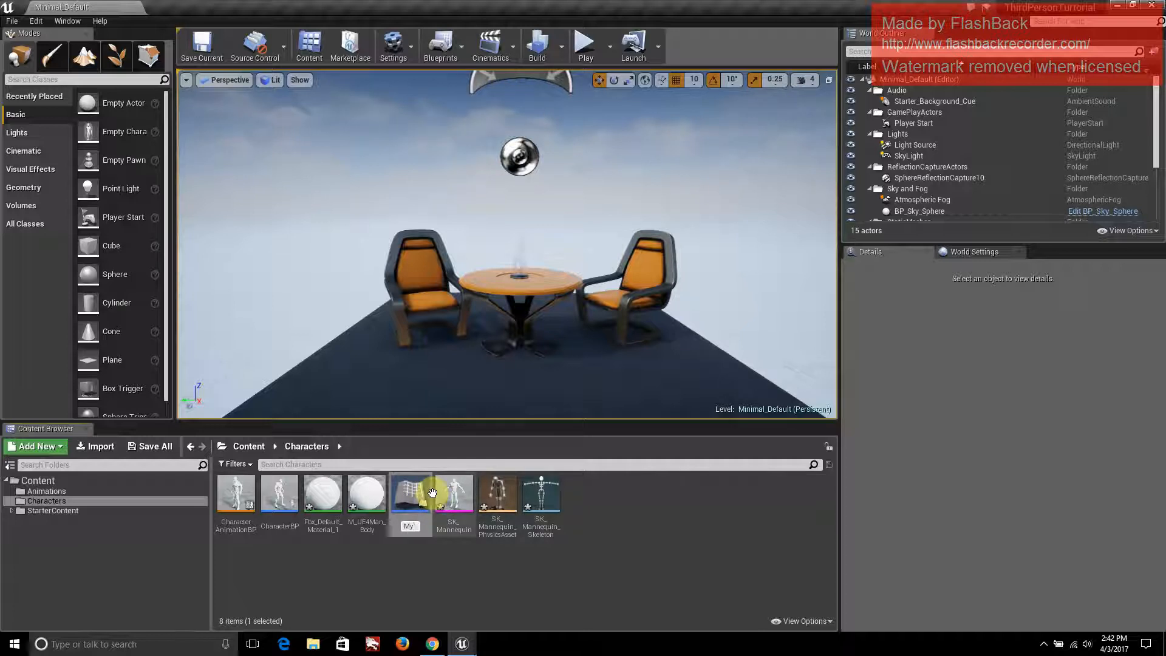
text(GaTutorialGame)
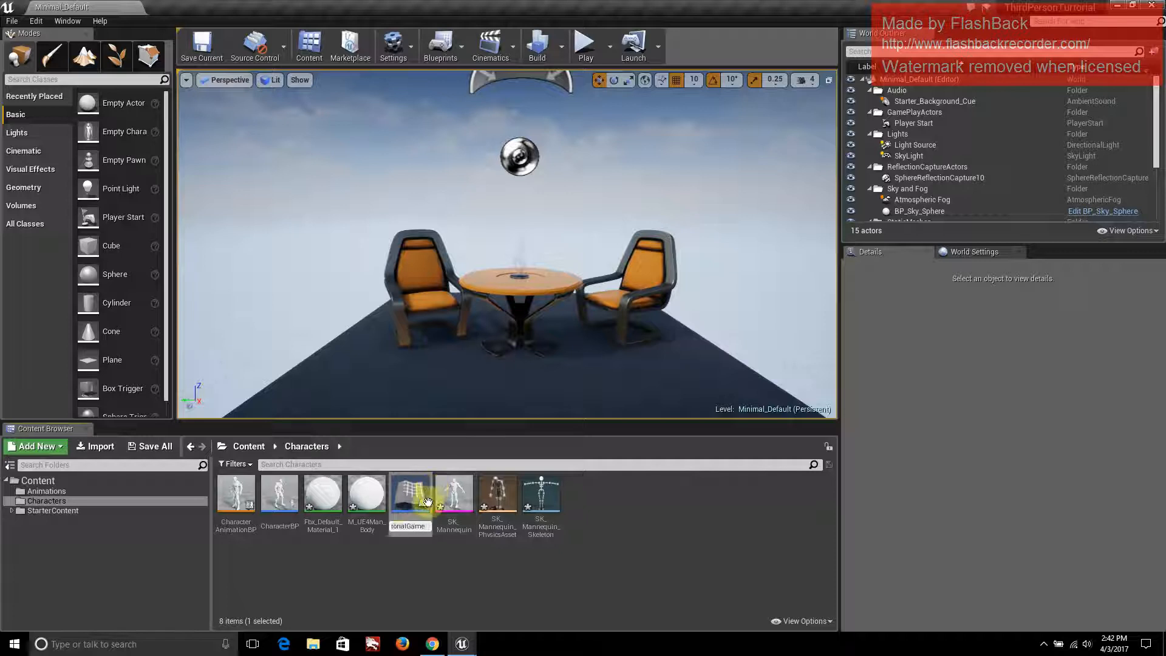
key(Return)
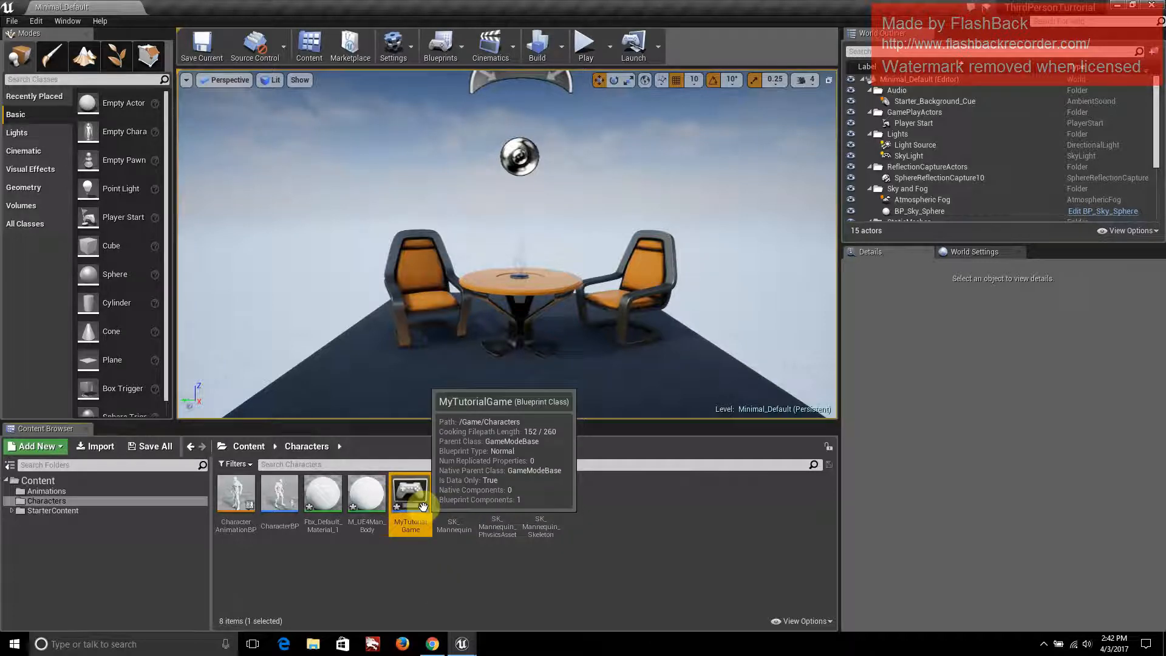
Open MyTutorialGame, set its Default Pawn Class to CharacterBP, and close the blueprint editor
double_click(423, 506)
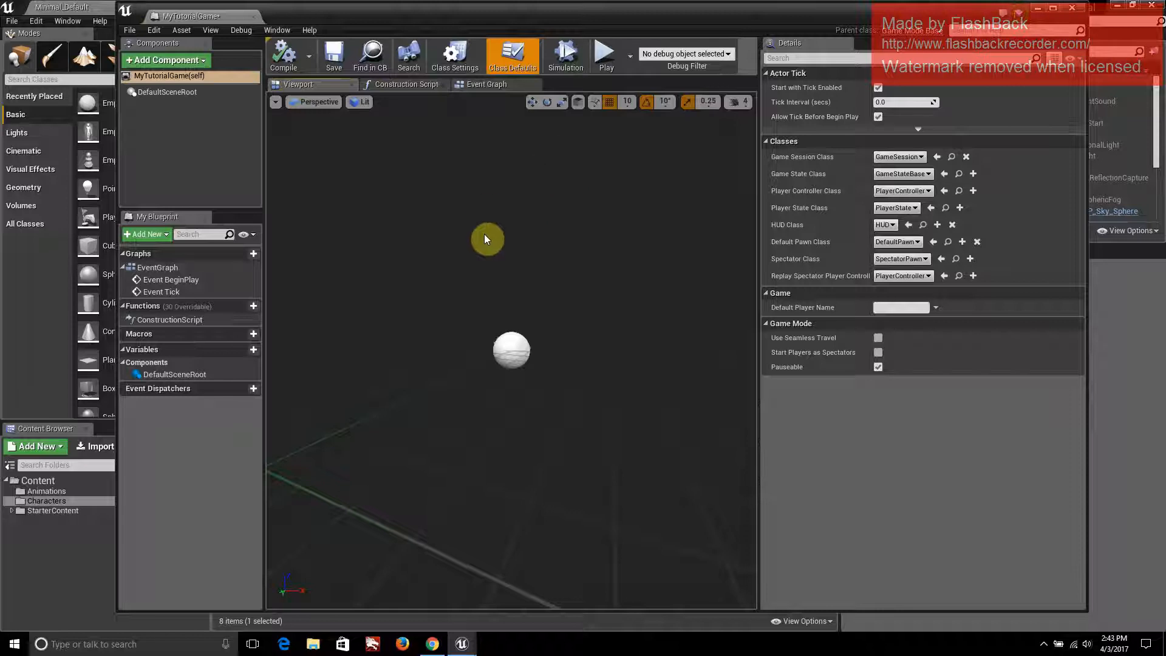
click(512, 67)
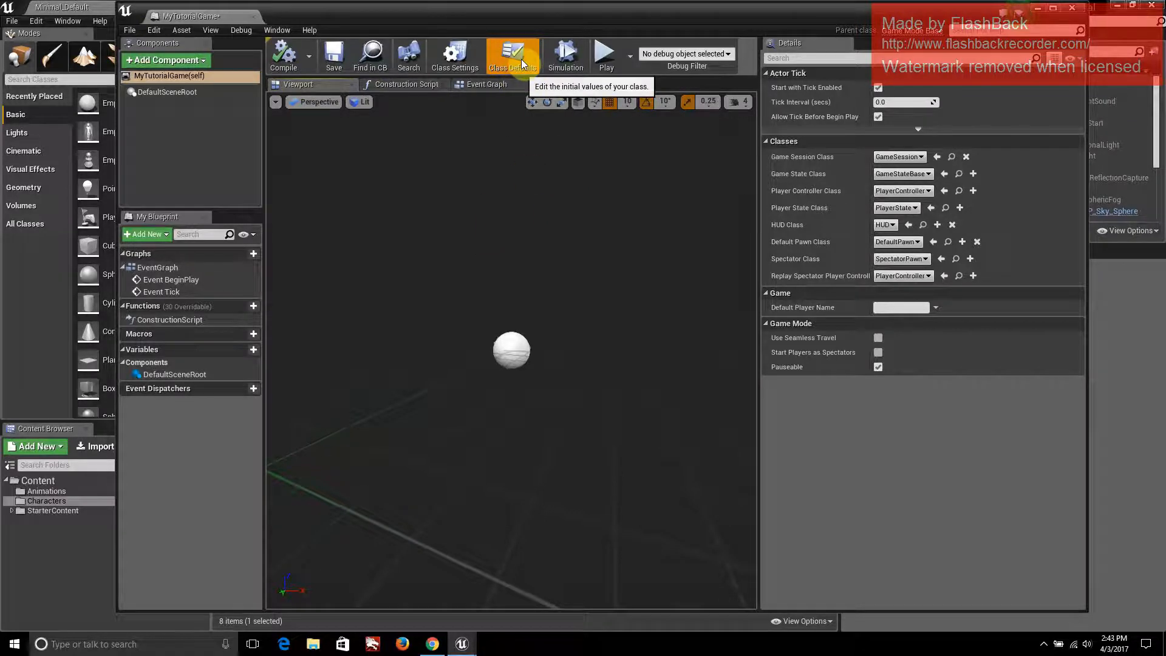
click(893, 242)
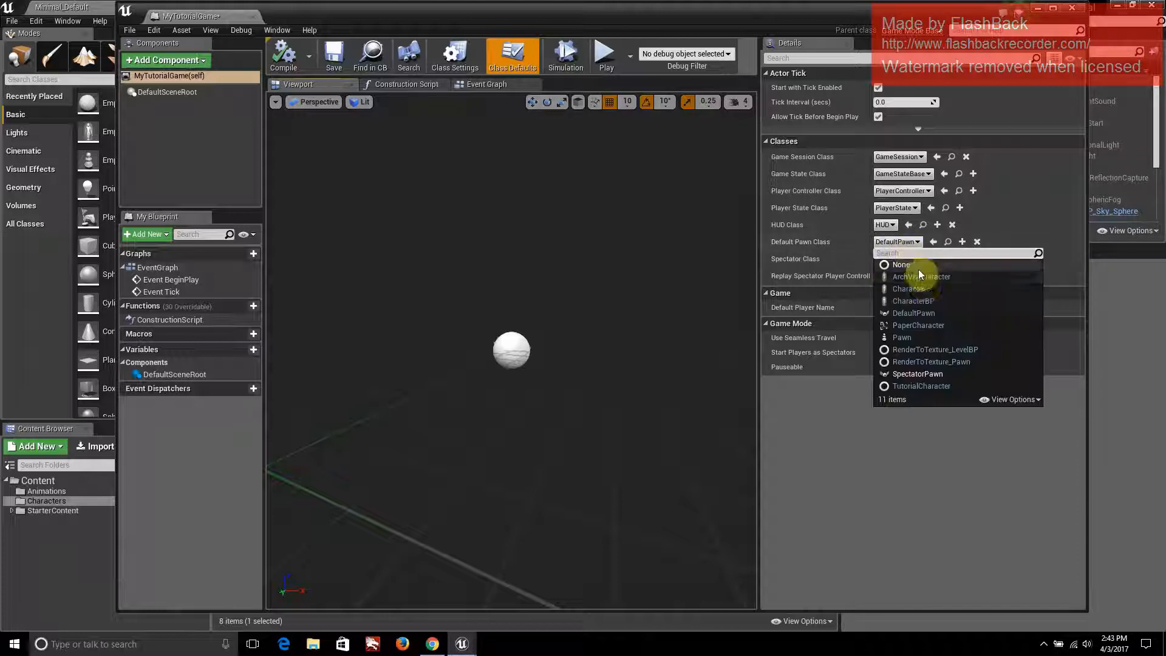
click(939, 304)
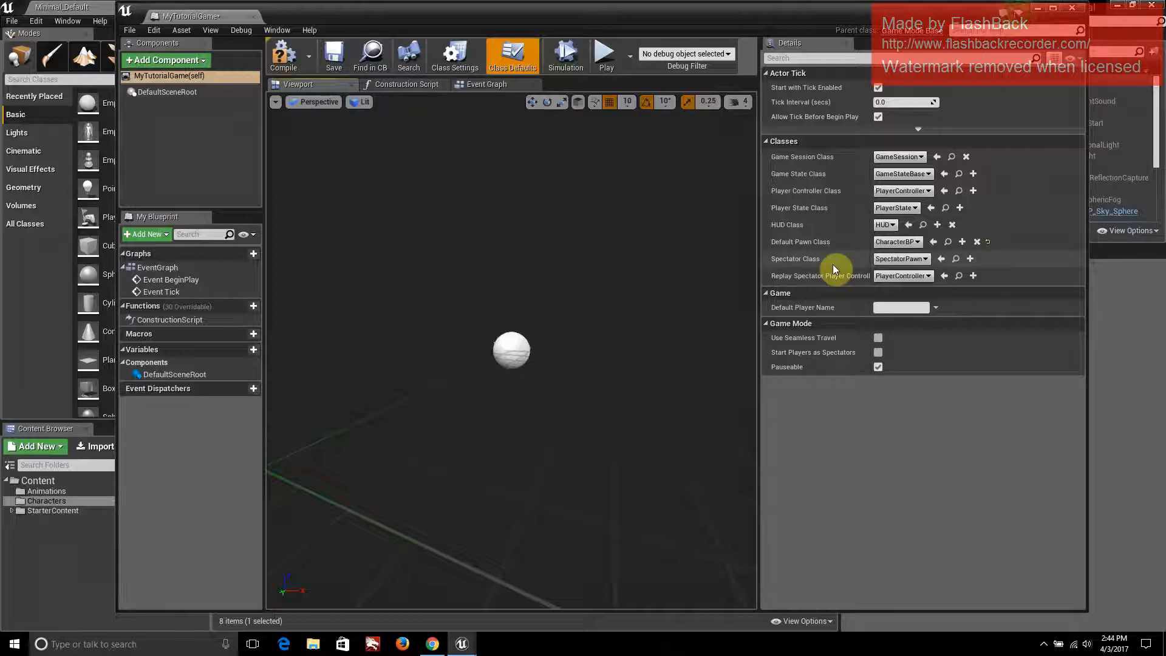
click(1072, 8)
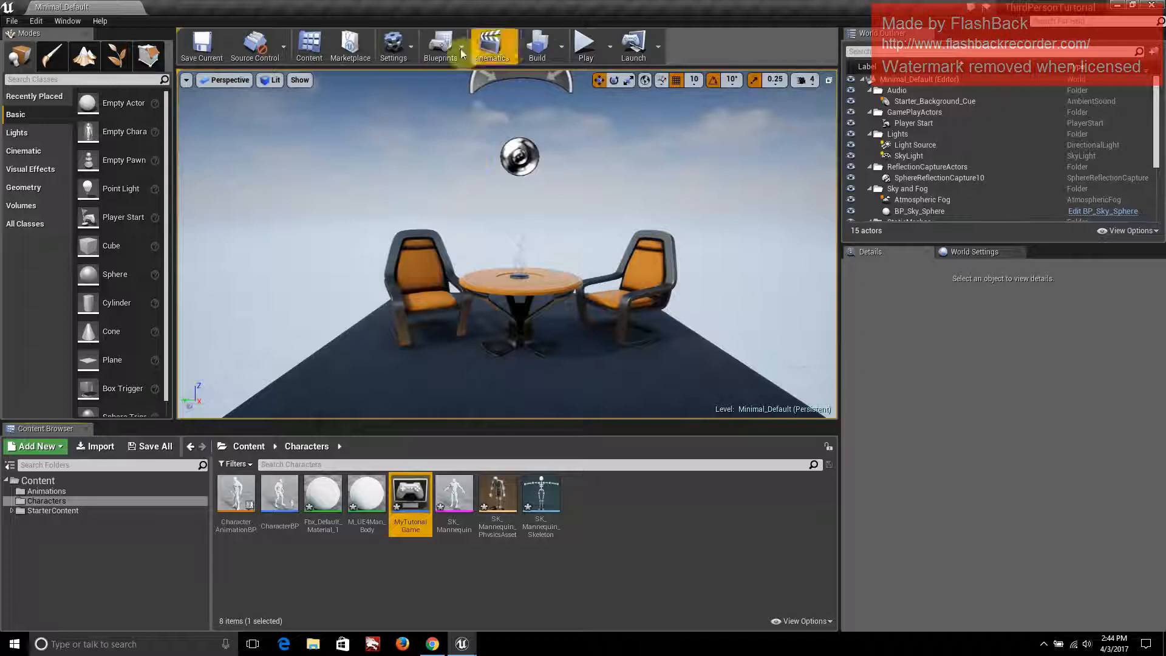
Set the level's GameMode Override to MyTutorialGame in the World Settings
click(401, 44)
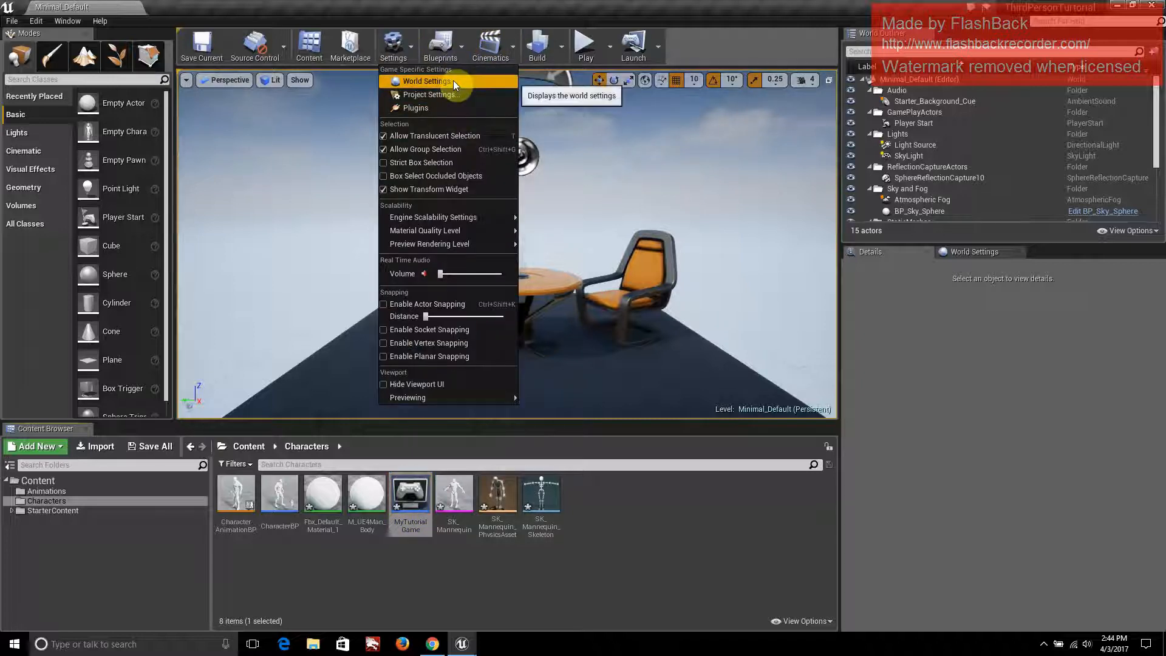
click(453, 80)
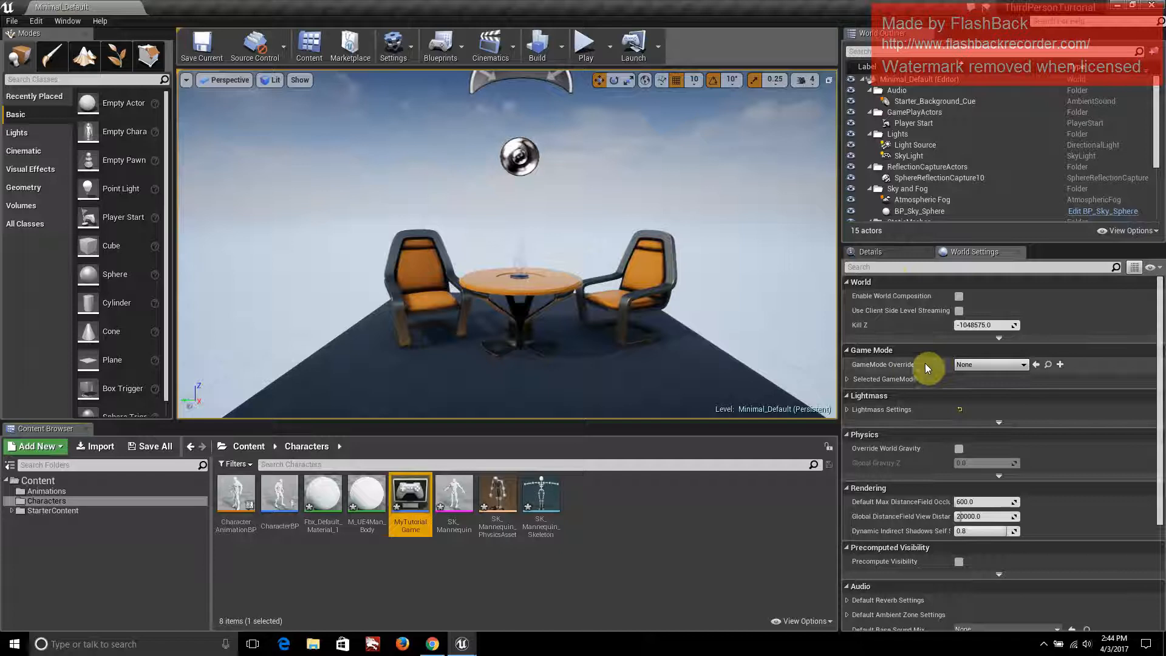
click(996, 366)
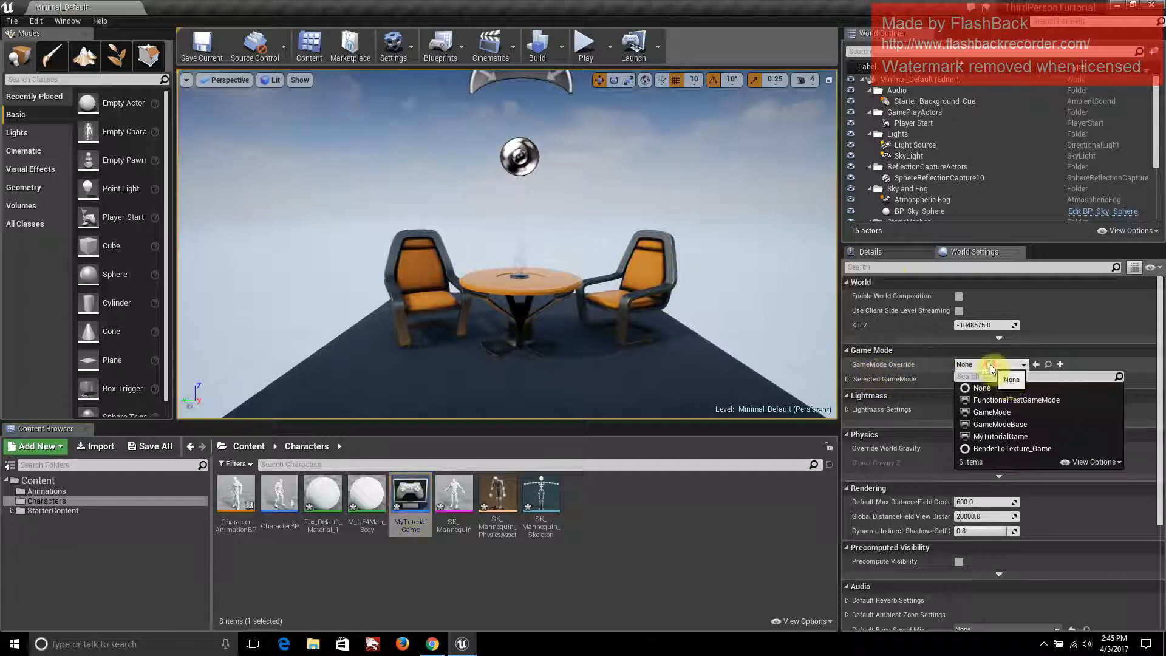
click(1029, 436)
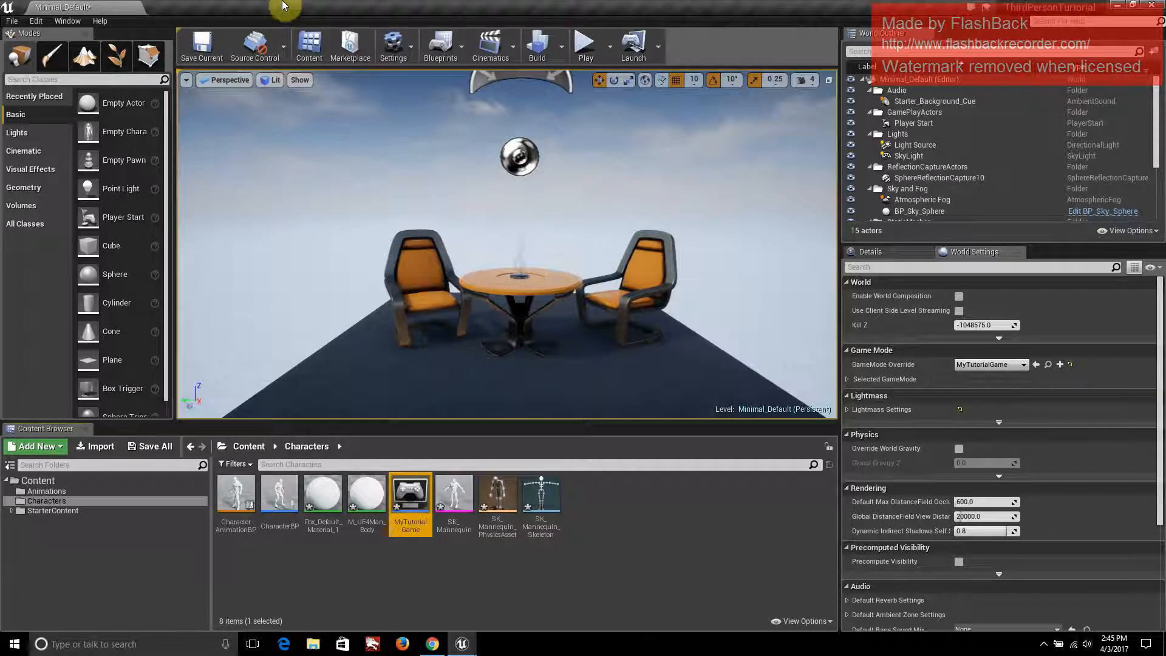
Set the project's Default GameMode to MyTutorialGame in the Maps & Modes project settings and close the settings window
click(411, 54)
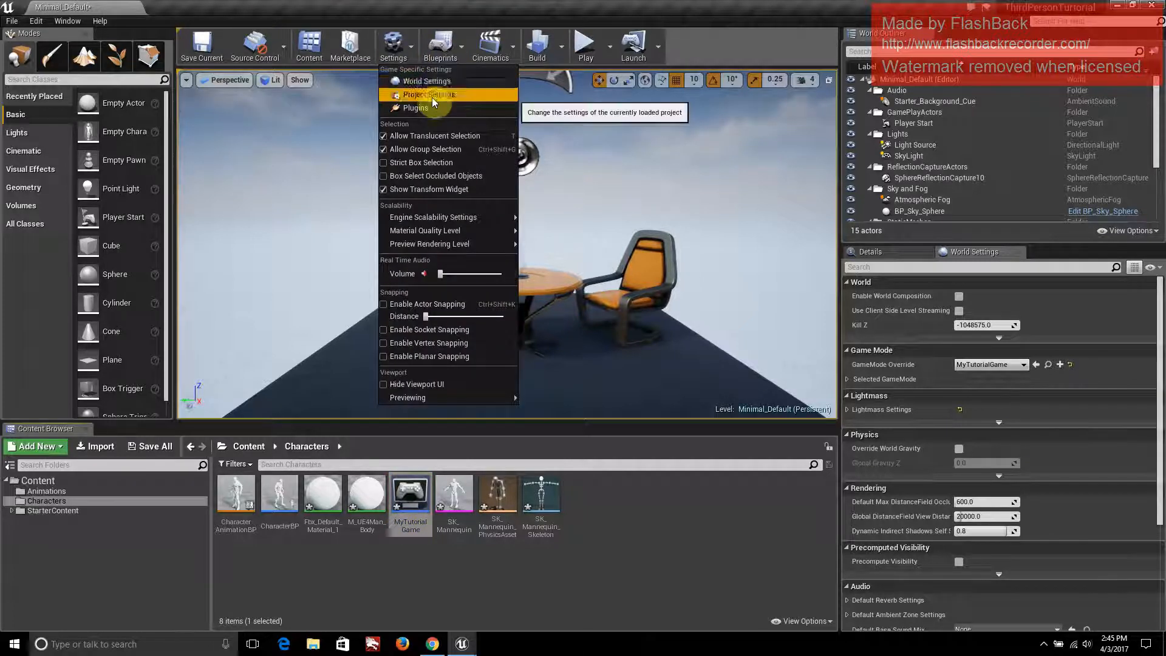
click(432, 98)
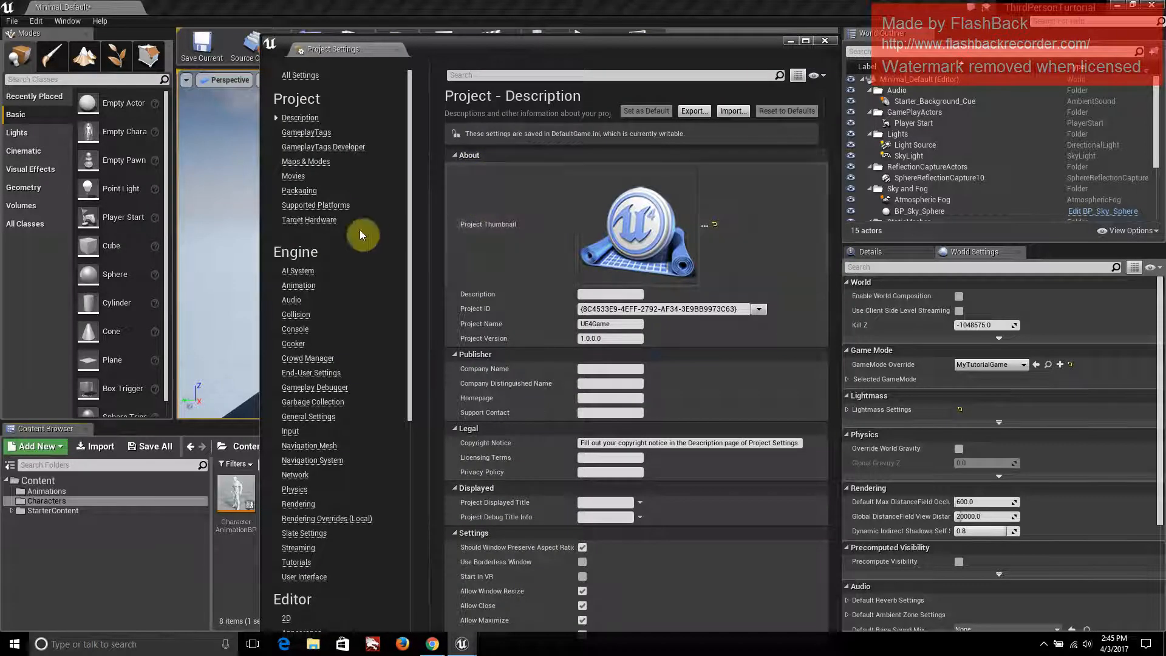
click(322, 164)
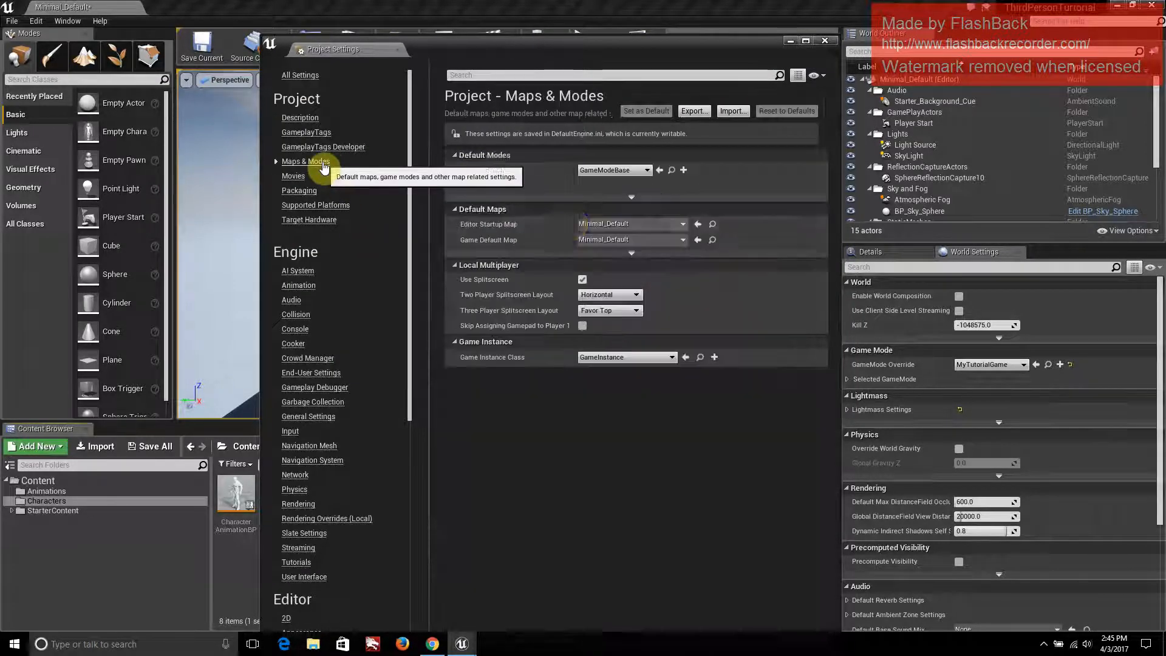
click(606, 171)
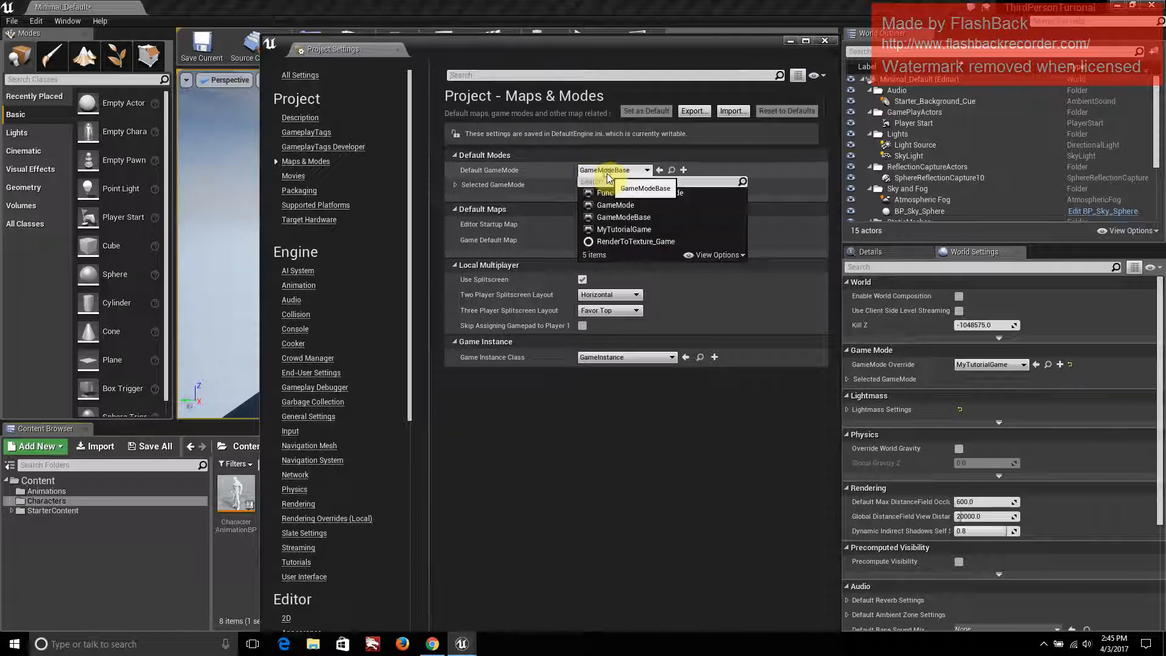
click(633, 231)
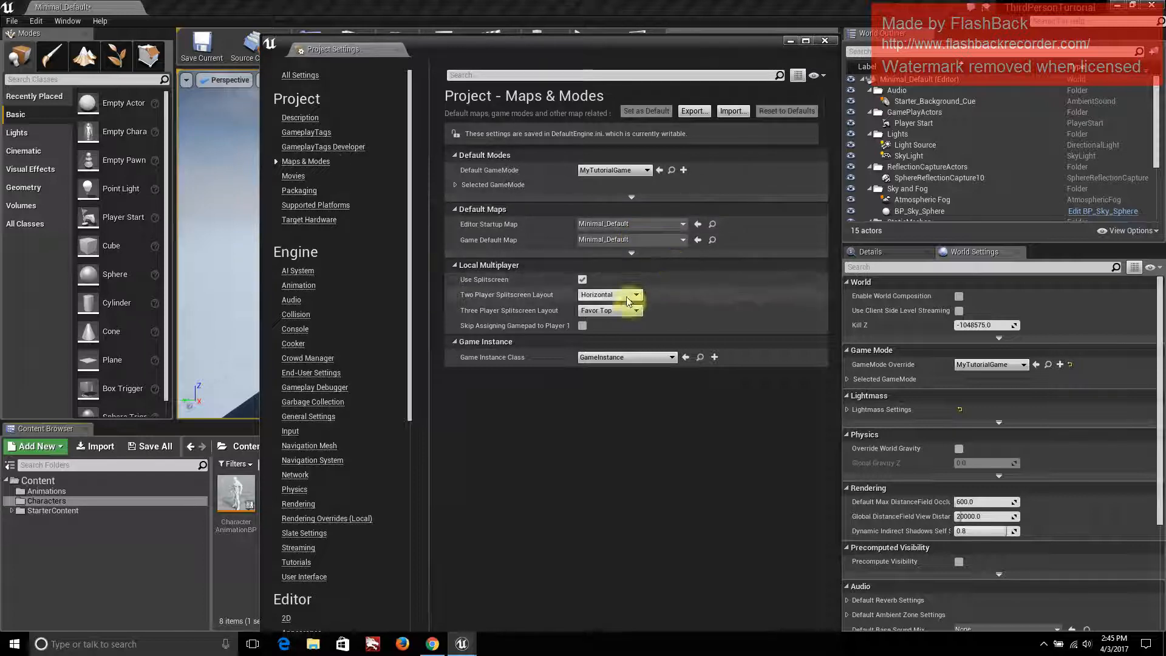
click(824, 43)
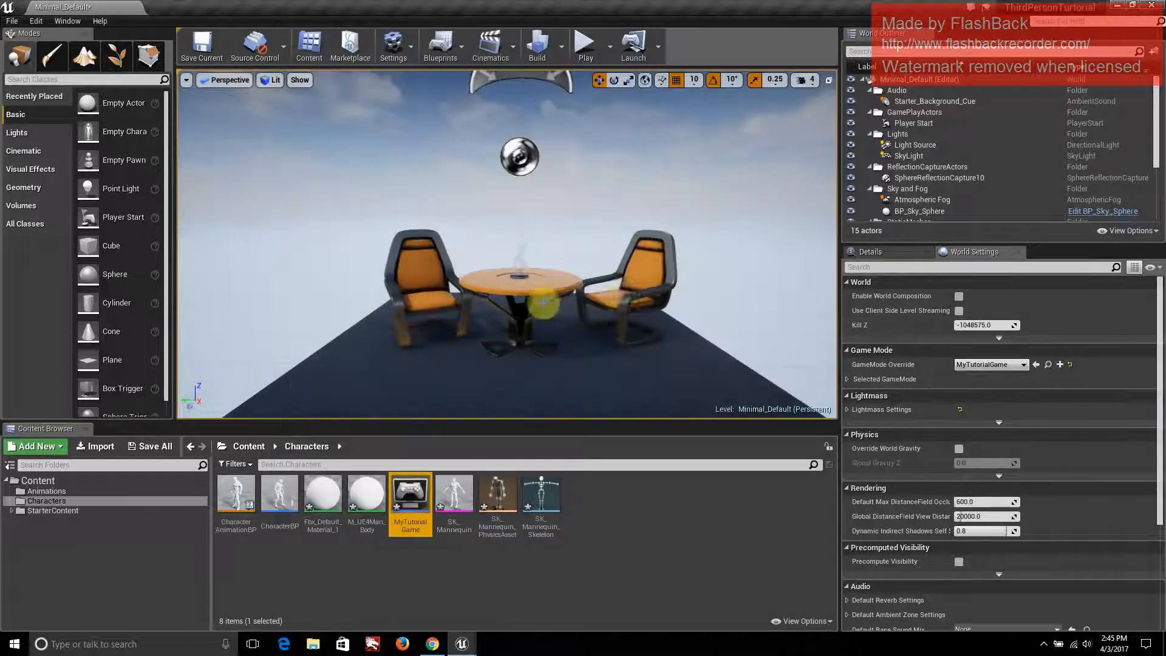
Scale the brown floor slab up horizontally so it is several times larger than the dark floor under the table
drag(607, 298, 577, 295)
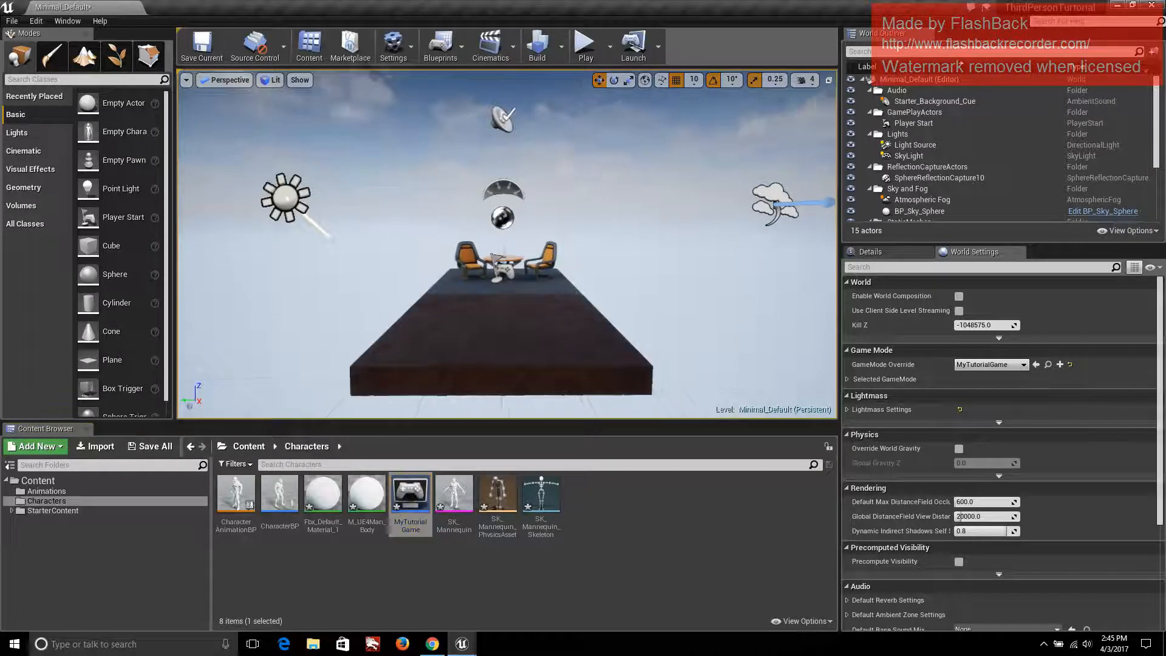
click(521, 283)
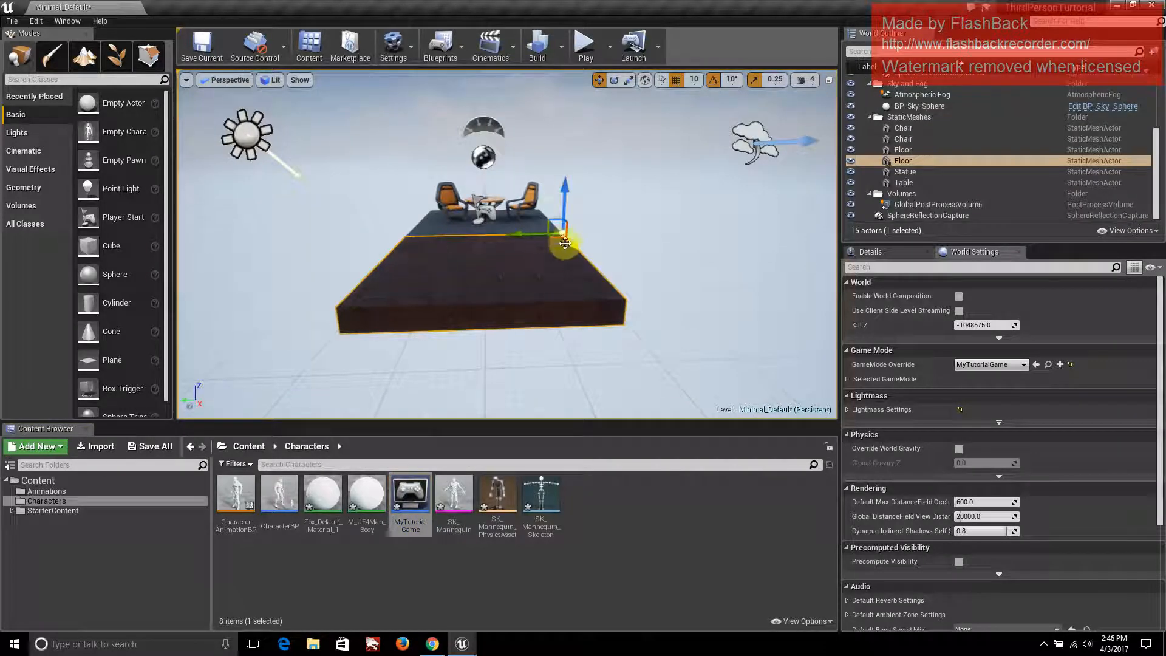
click(628, 85)
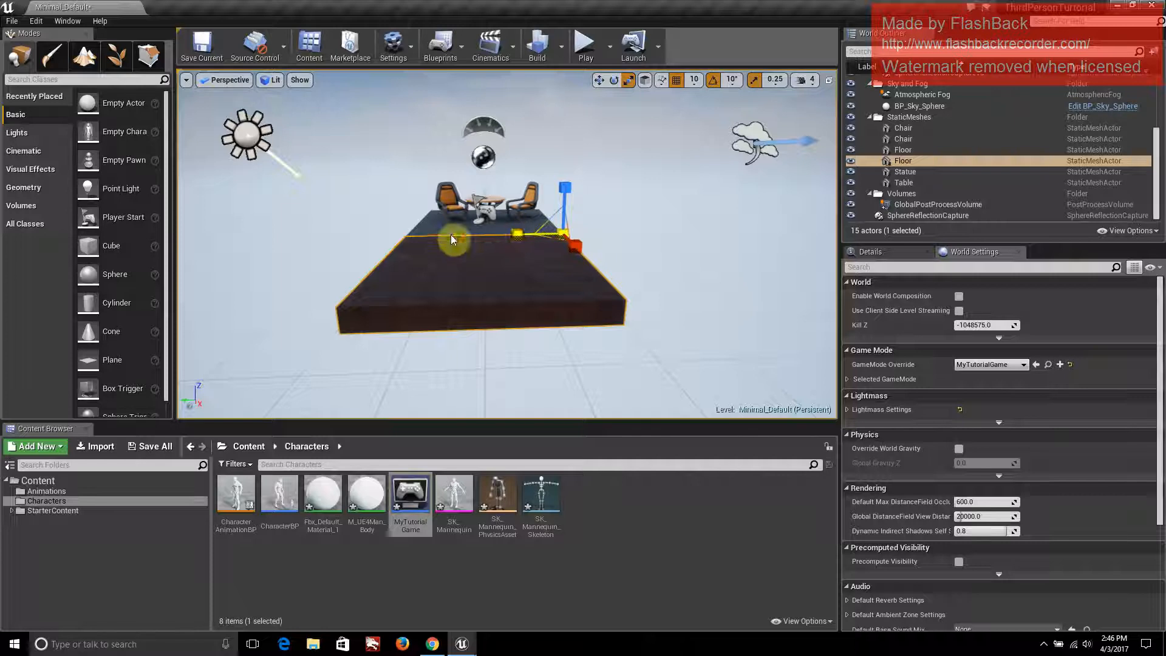
drag(451, 239, 274, 242)
drag(574, 246, 573, 209)
right_drag(630, 228, 513, 235)
drag(495, 237, 366, 241)
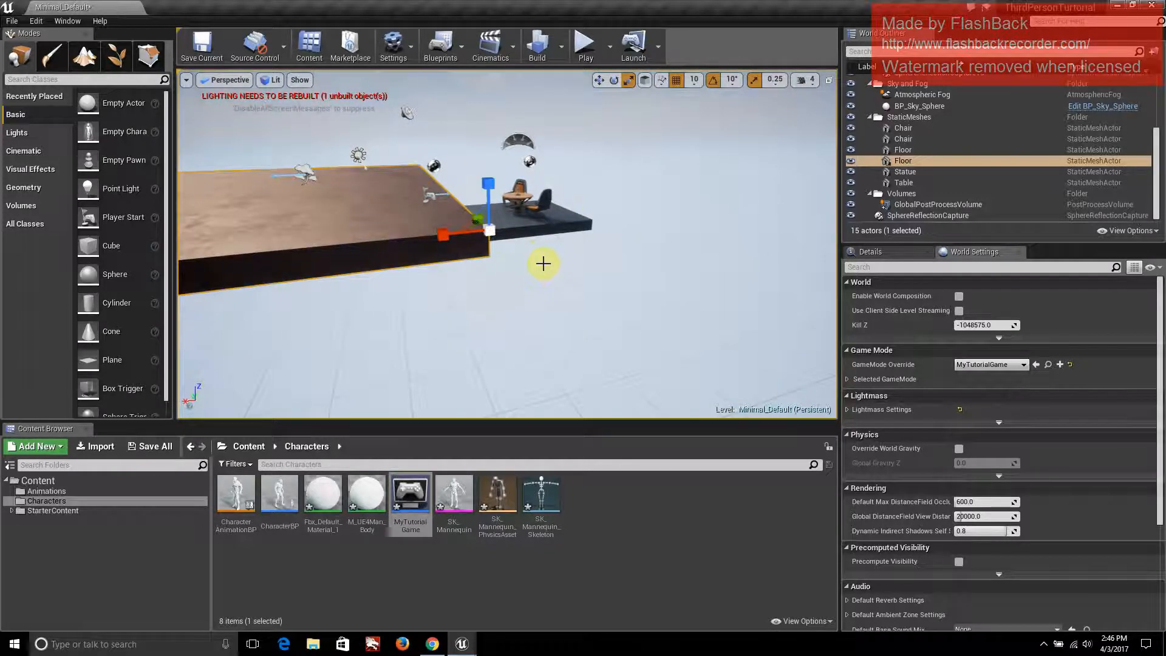
Move the enlarged brown floor sideways so it extends past both sides of the small table floor
right_drag(543, 264, 583, 68)
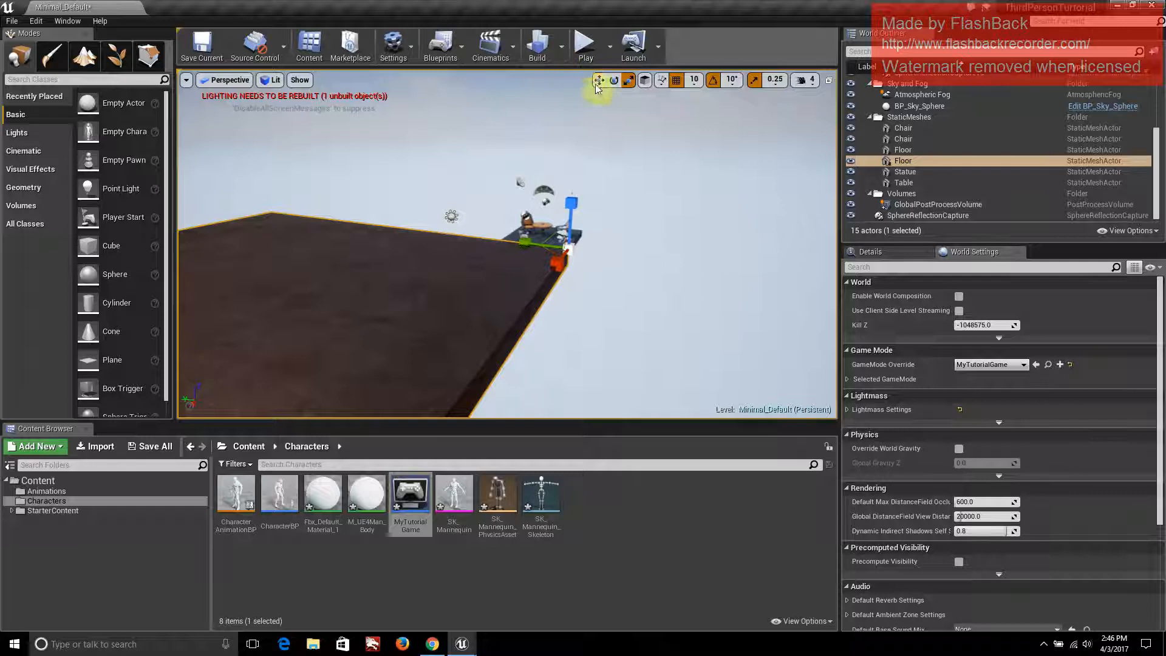
click(597, 84)
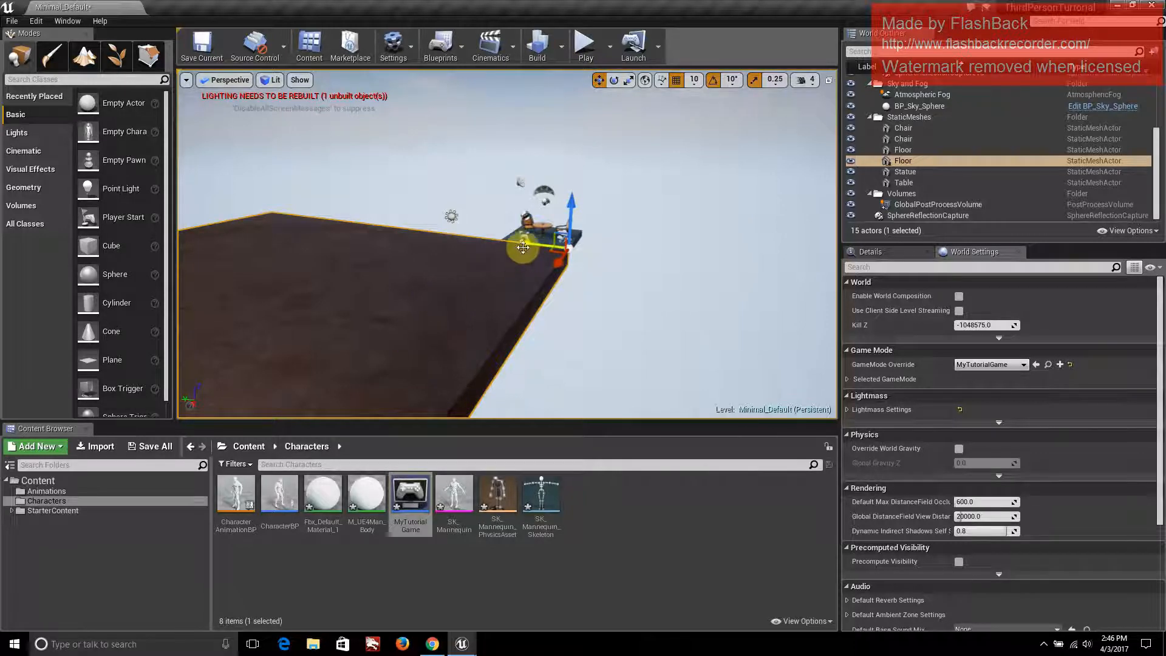
drag(523, 248, 665, 271)
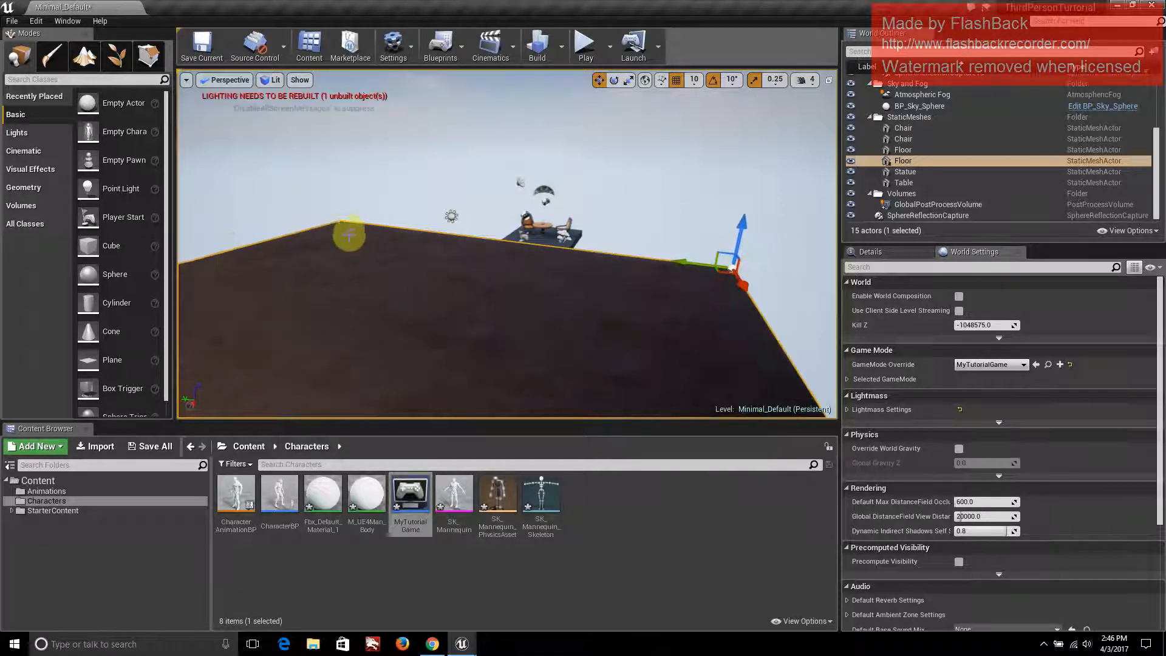
Move the Player Start away from the table, further onto the large brown floor, and save the level
mouse_move(349, 235)
right_down()
mouse_move(419, 249)
mouse_move(367, 234)
mouse_move(371, 252)
mouse_move(373, 227)
mouse_move(401, 234)
mouse_move(376, 220)
mouse_move(346, 241)
right_up()
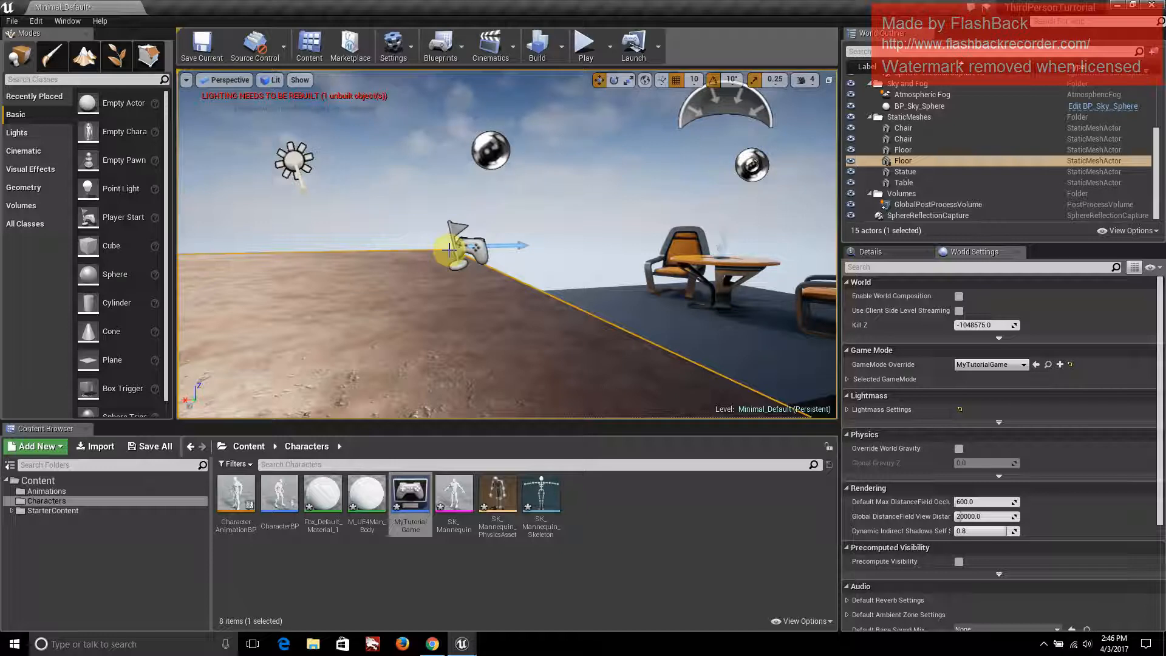
right_drag(481, 223, 443, 222)
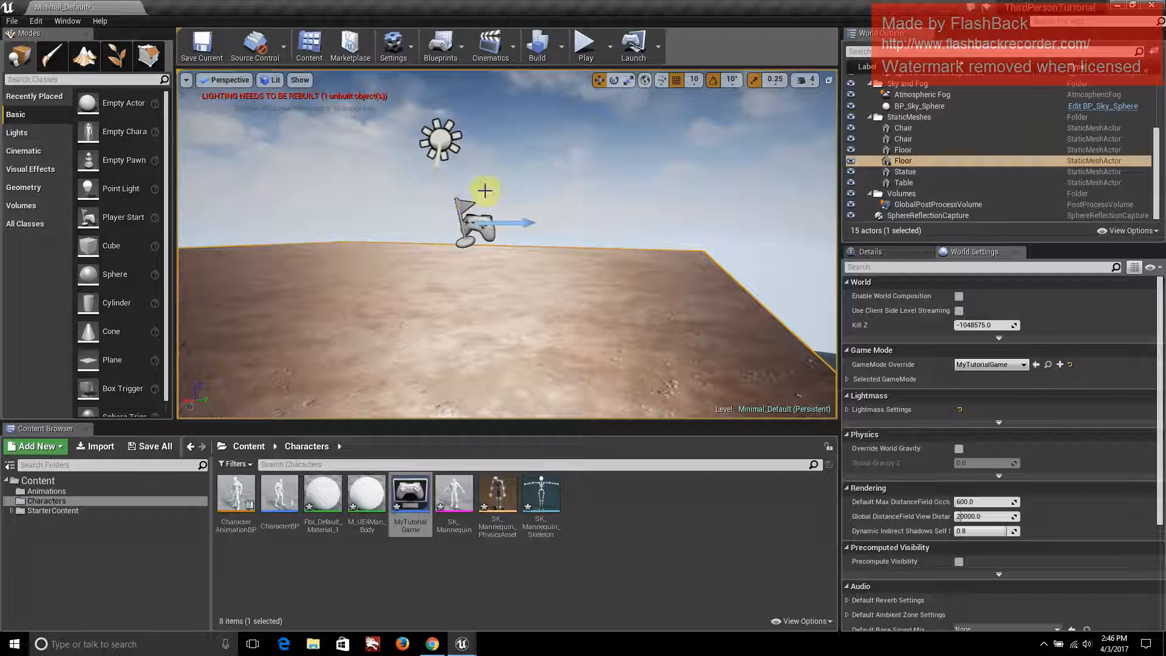
right_drag(469, 224, 601, 207)
click(635, 203)
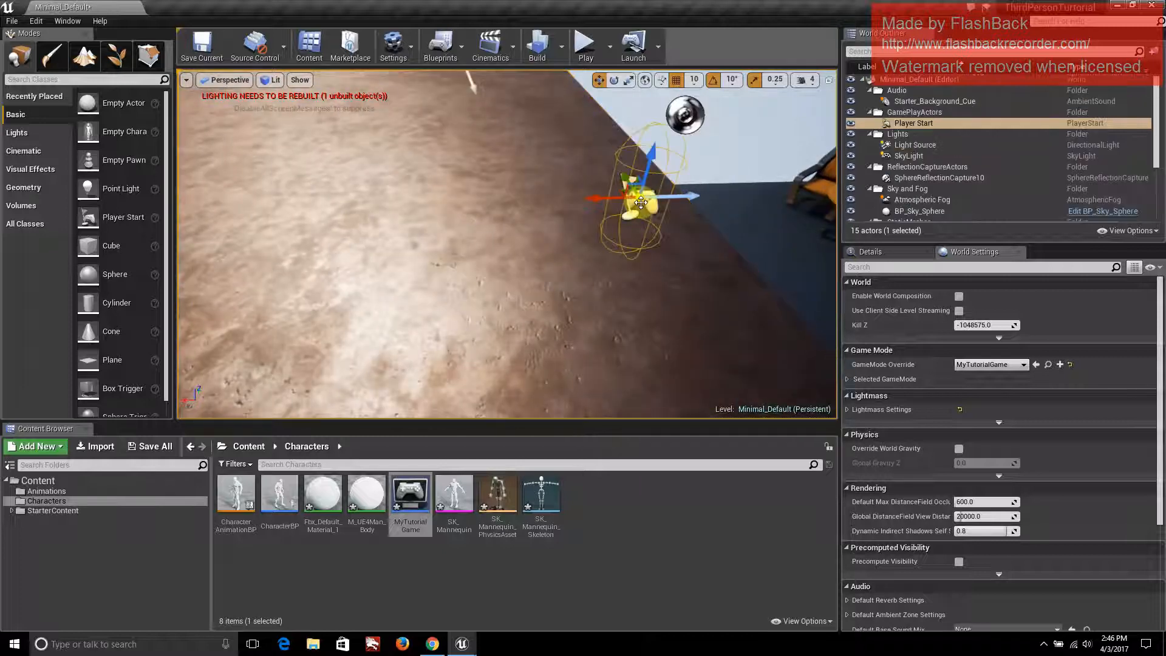
drag(583, 200, 272, 205)
mouse_move(272, 205)
right_down()
mouse_move(291, 191)
mouse_move(281, 206)
right_up()
right_drag(508, 243, 558, 235)
click(198, 50)
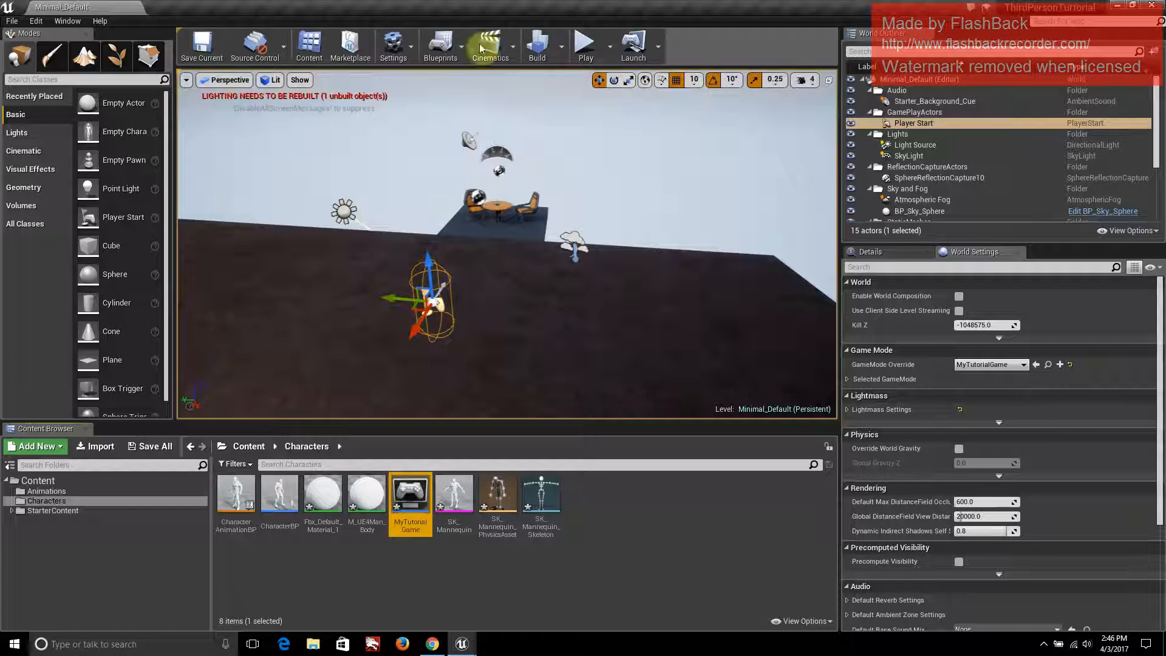
click(609, 55)
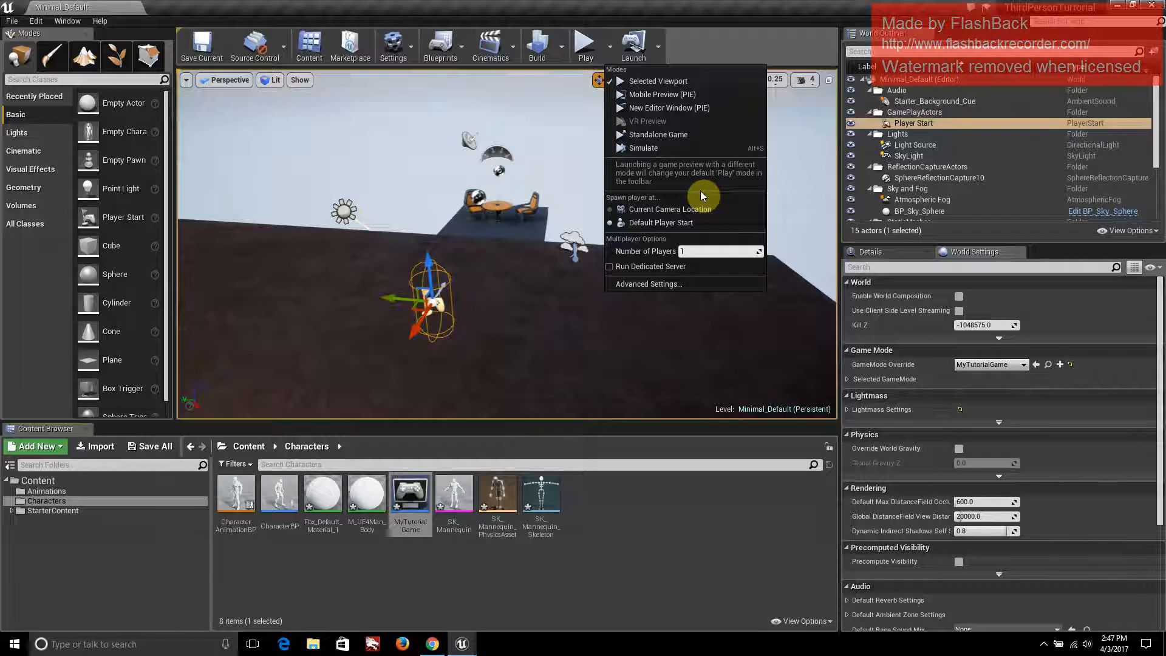
click(656, 47)
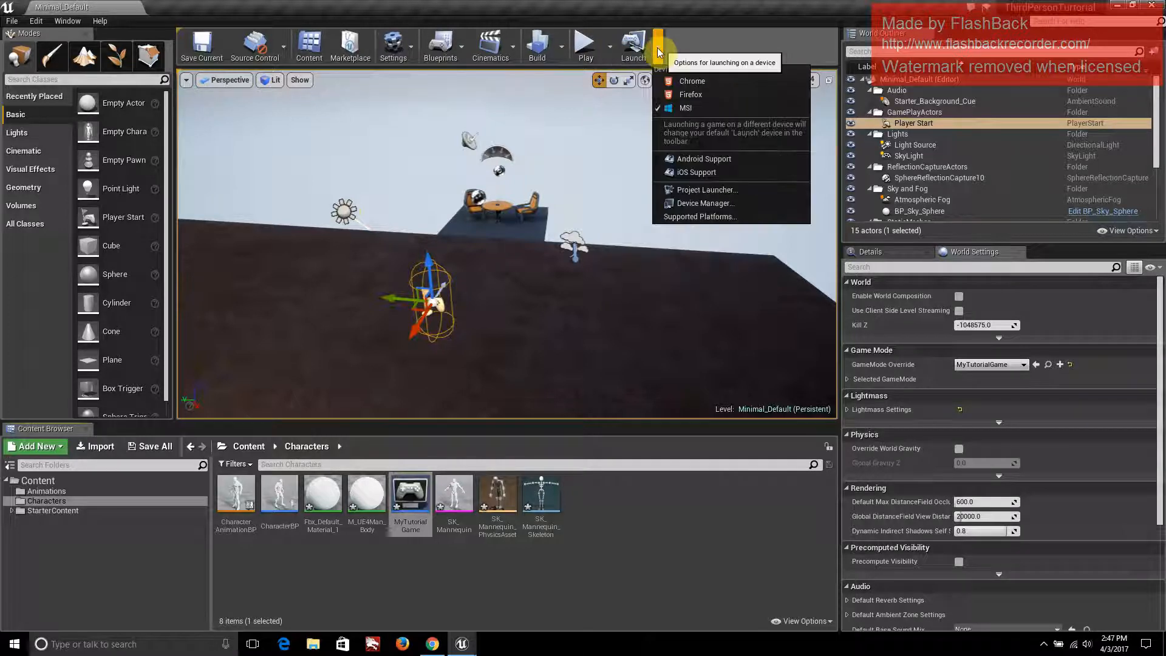
click(657, 47)
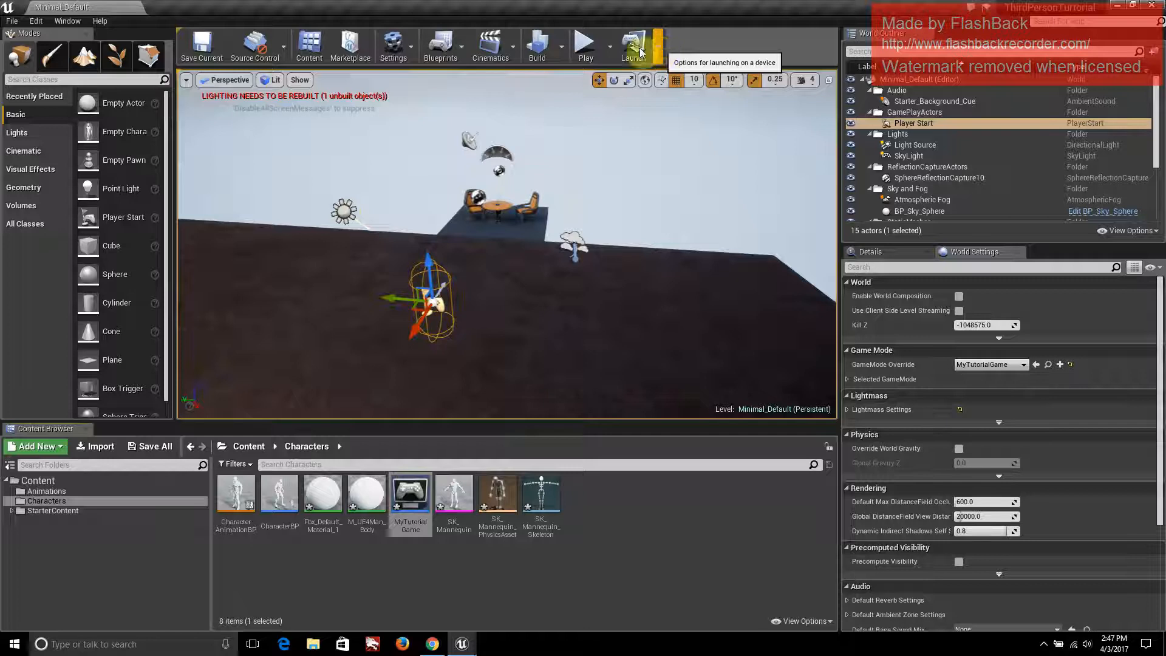
Build the level, including its lighting, and close the Message Log window
click(540, 43)
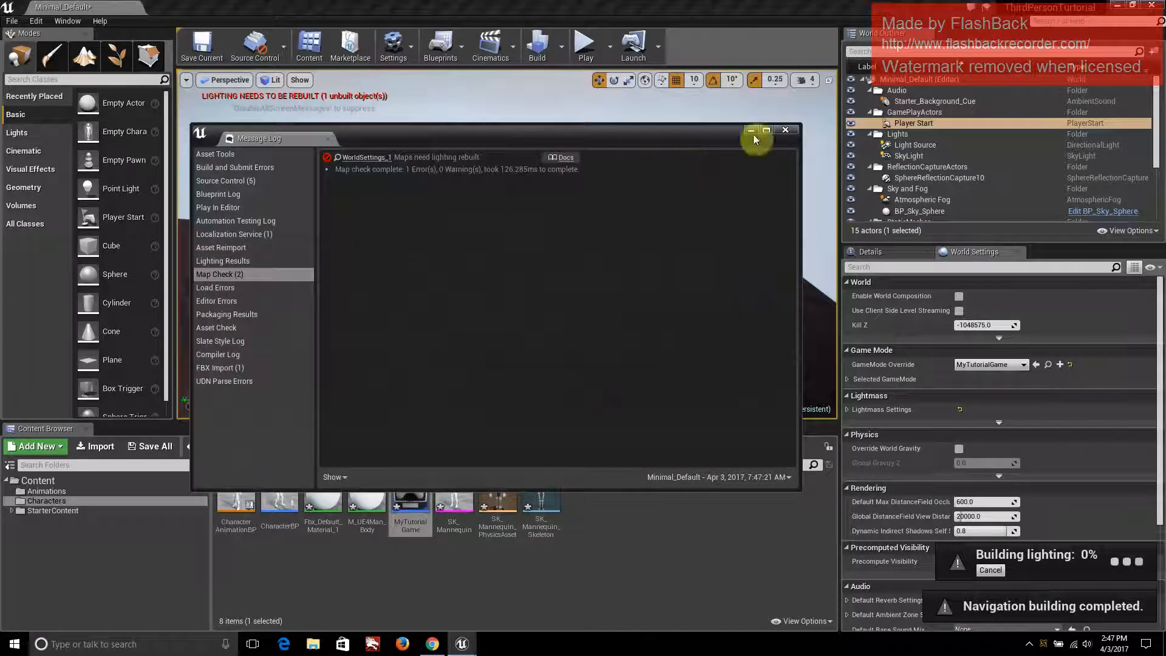
click(785, 129)
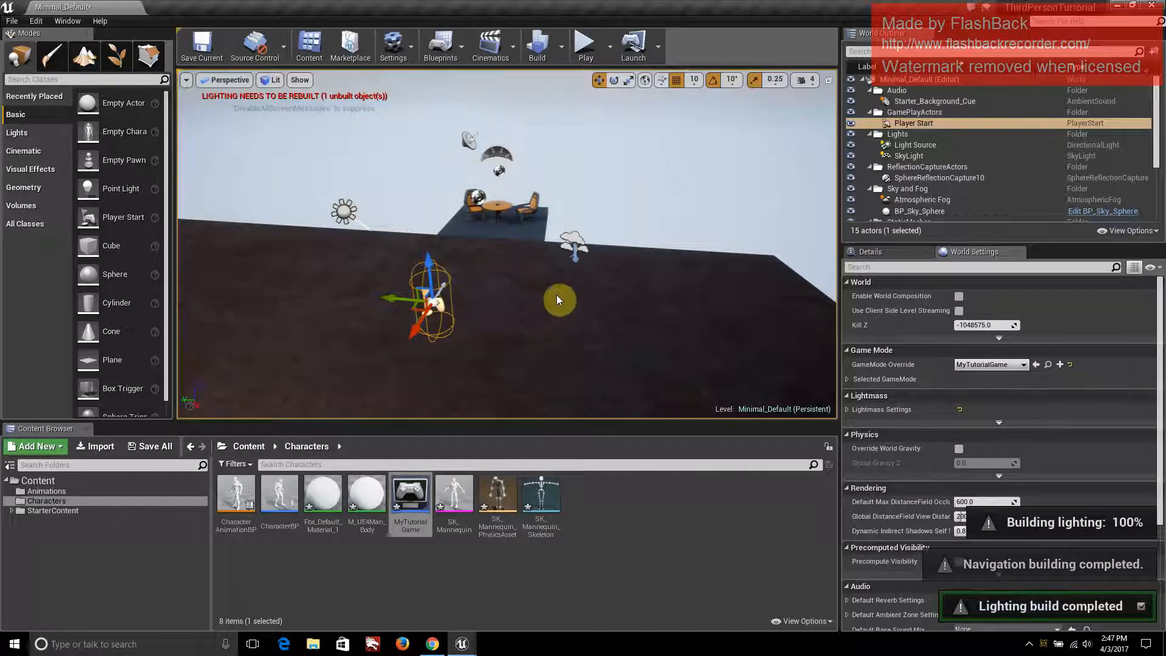
right_click(692, 238)
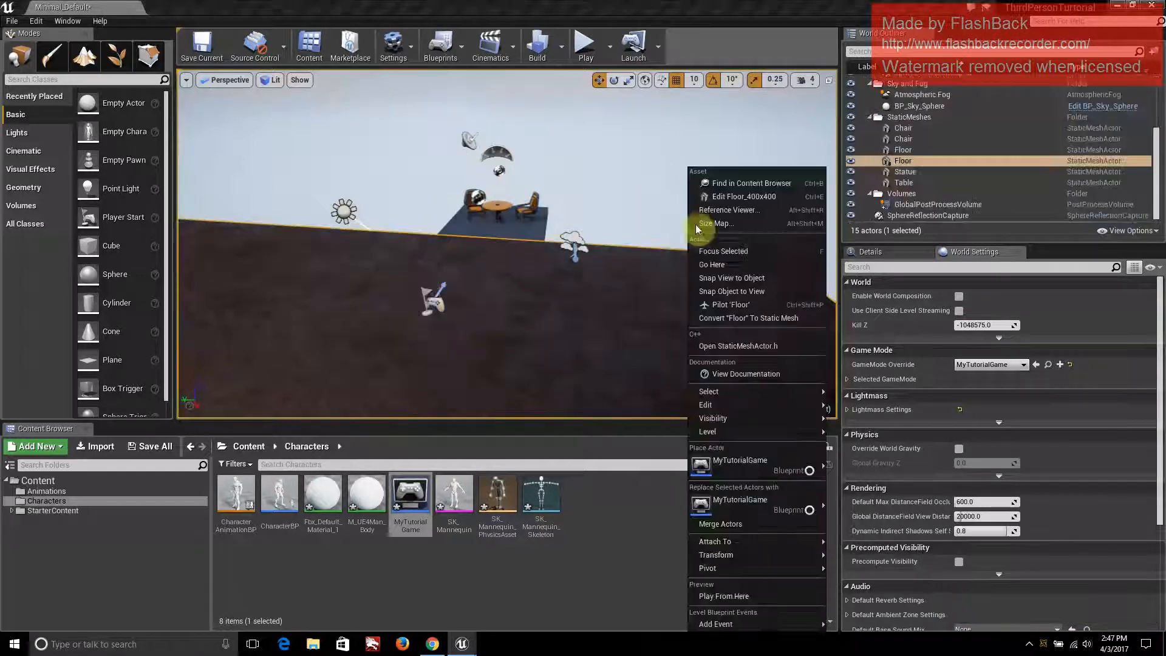
click(620, 195)
right_drag(598, 193, 648, 185)
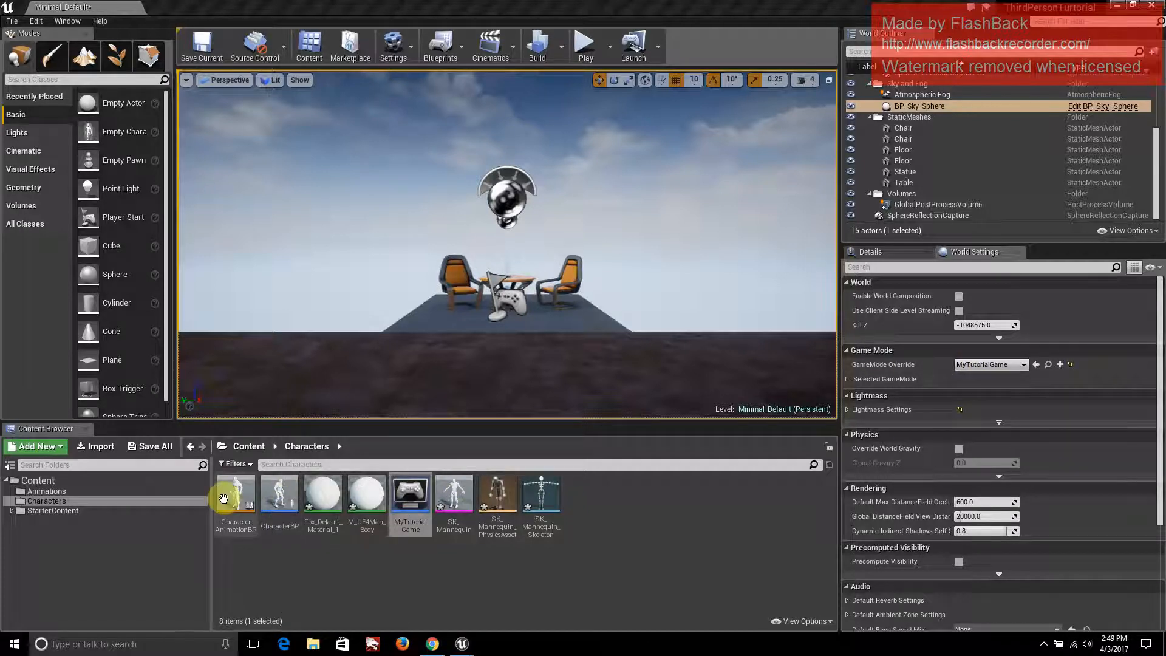
Open MyTutorialGame to check its class defaults, and close its editor window
double_click(410, 498)
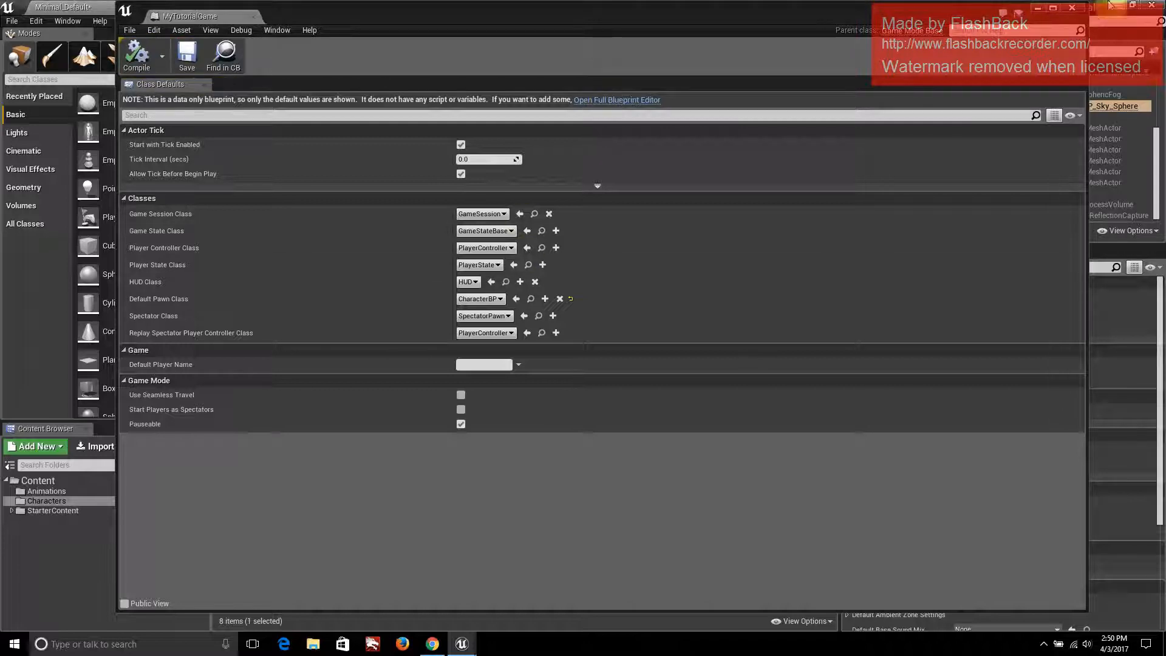
click(1072, 7)
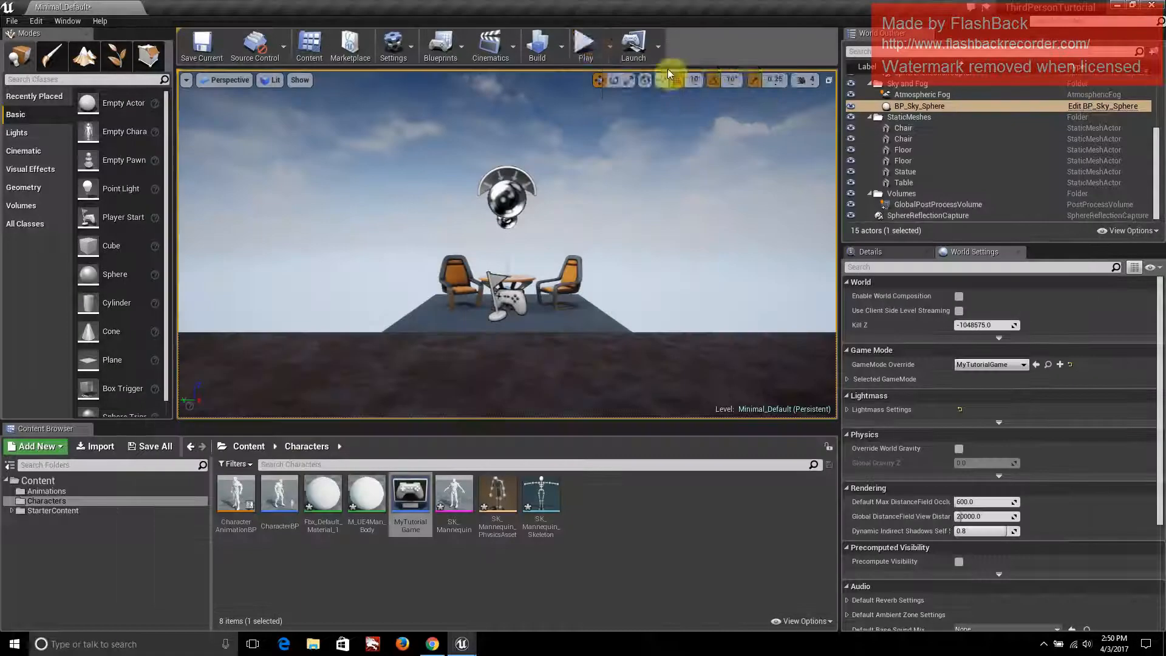
Play the level in the viewport, test running the character around the brown floor, and stop the session
click(595, 44)
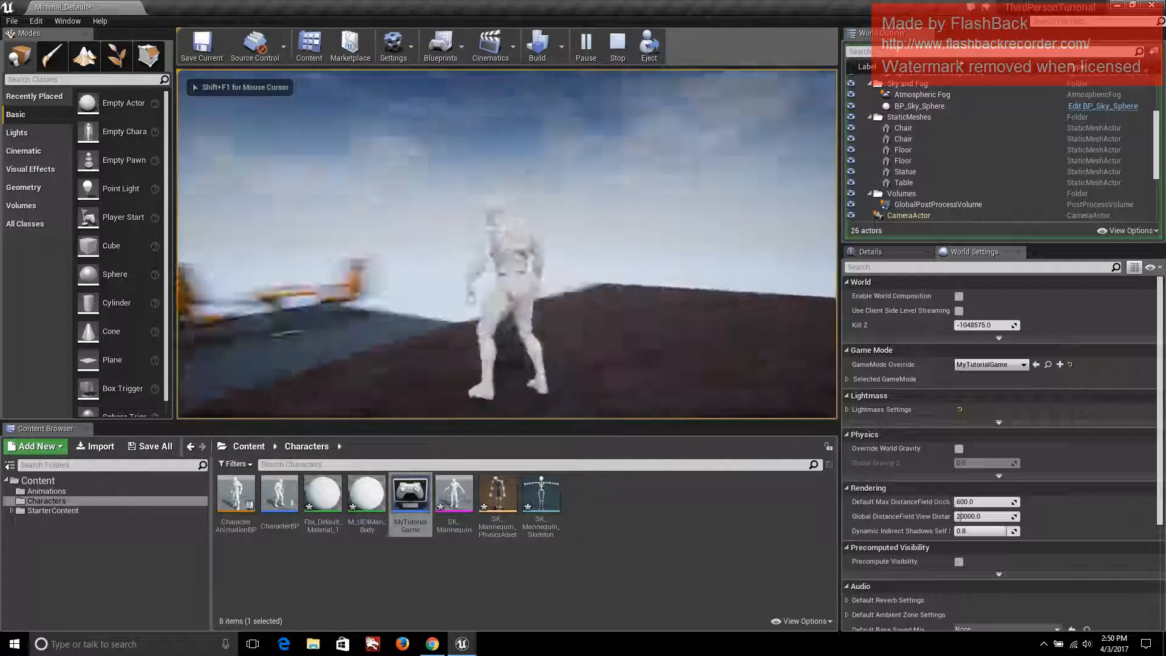
key(w)
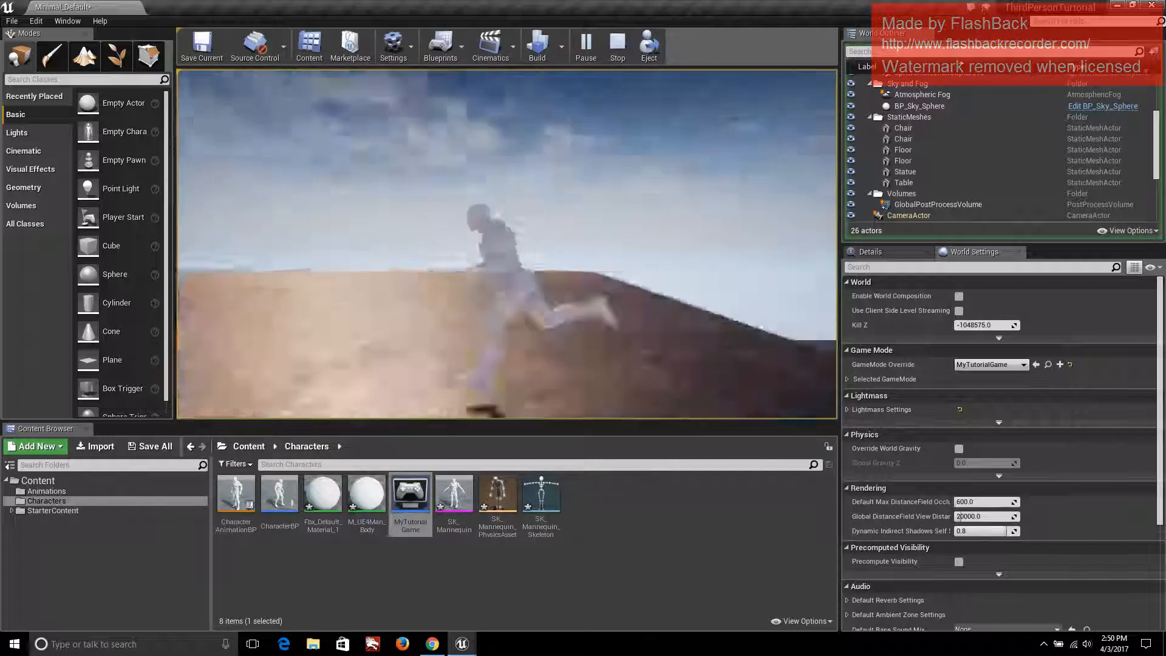
key(d)
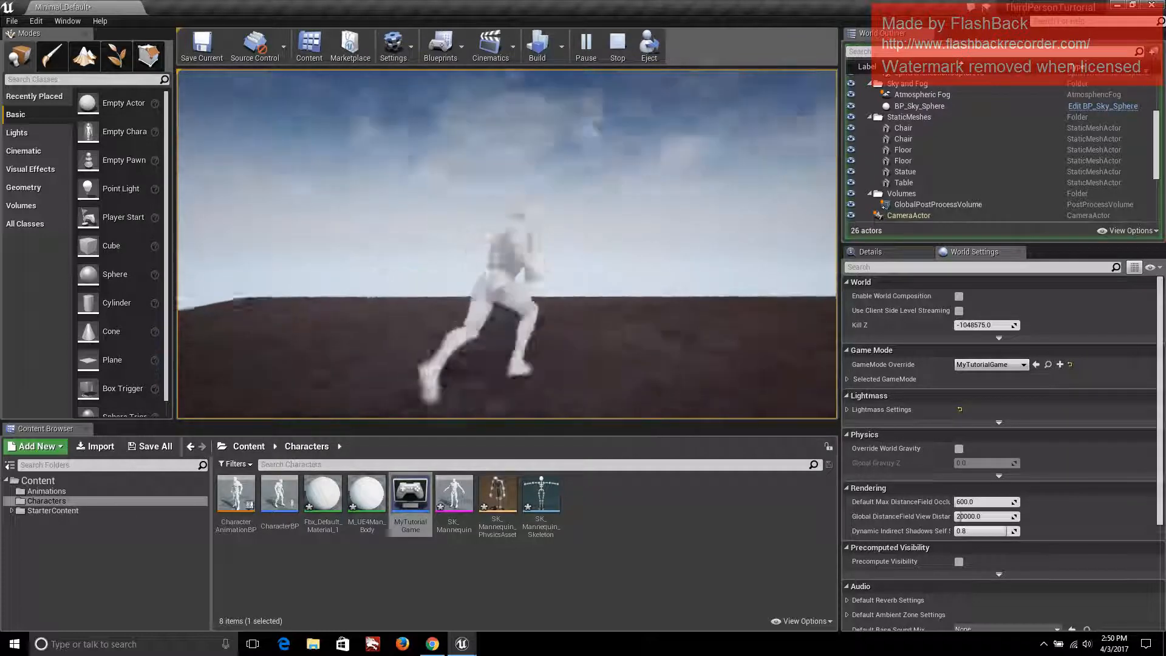
key(w)
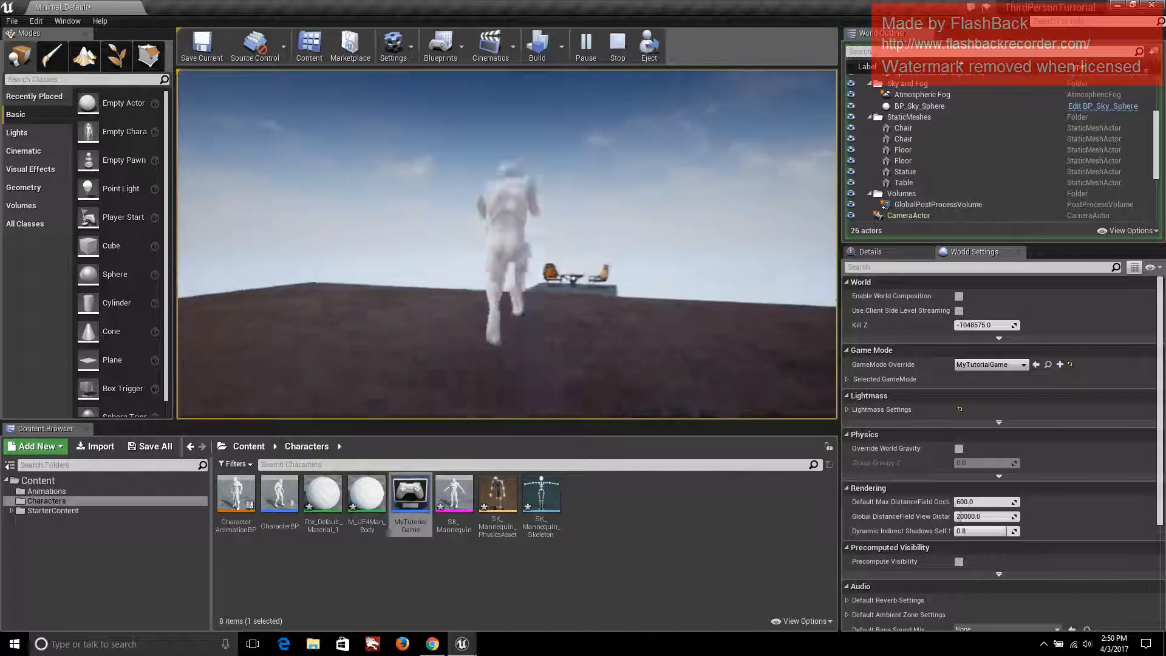
key(w)
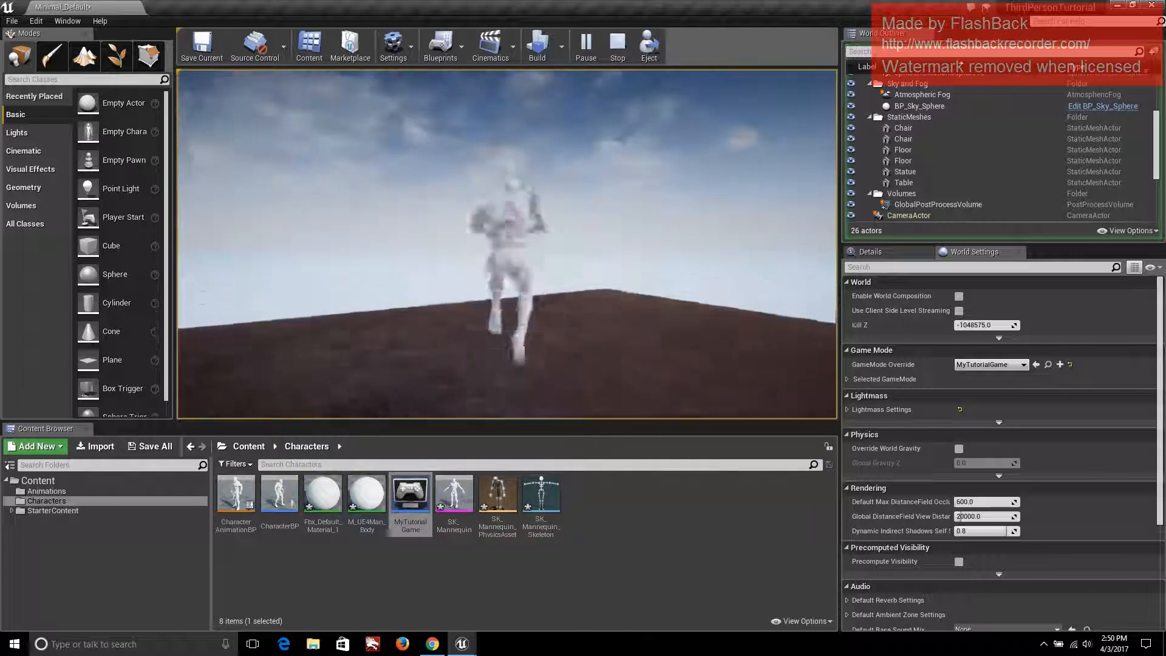
key(w)
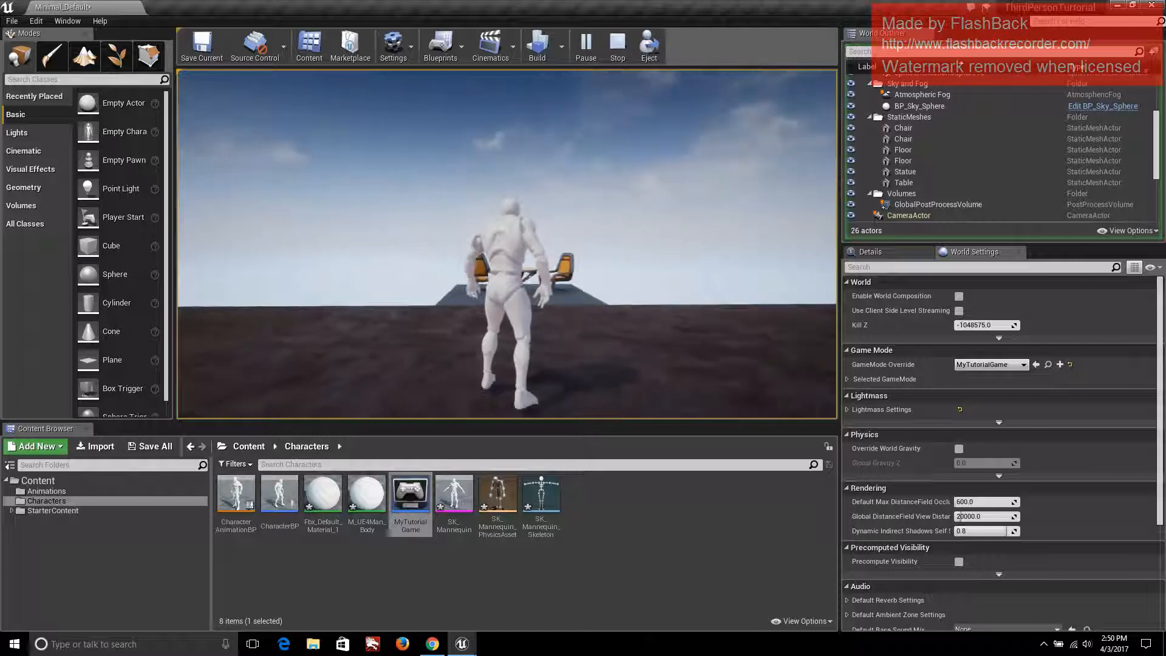
key(Escape)
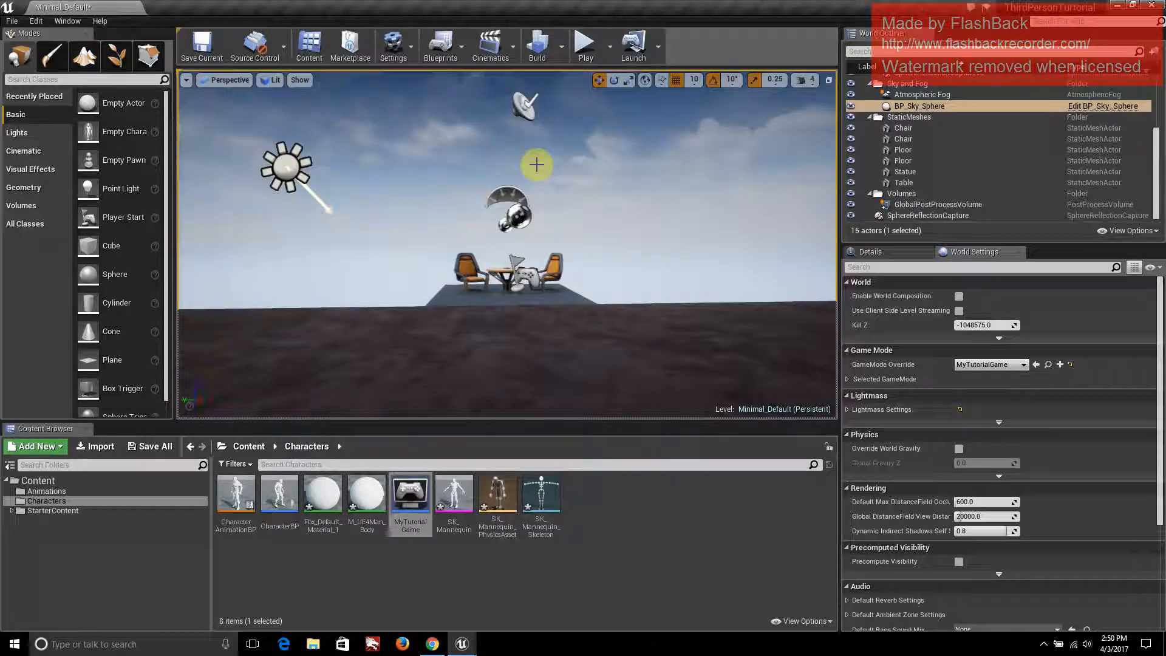